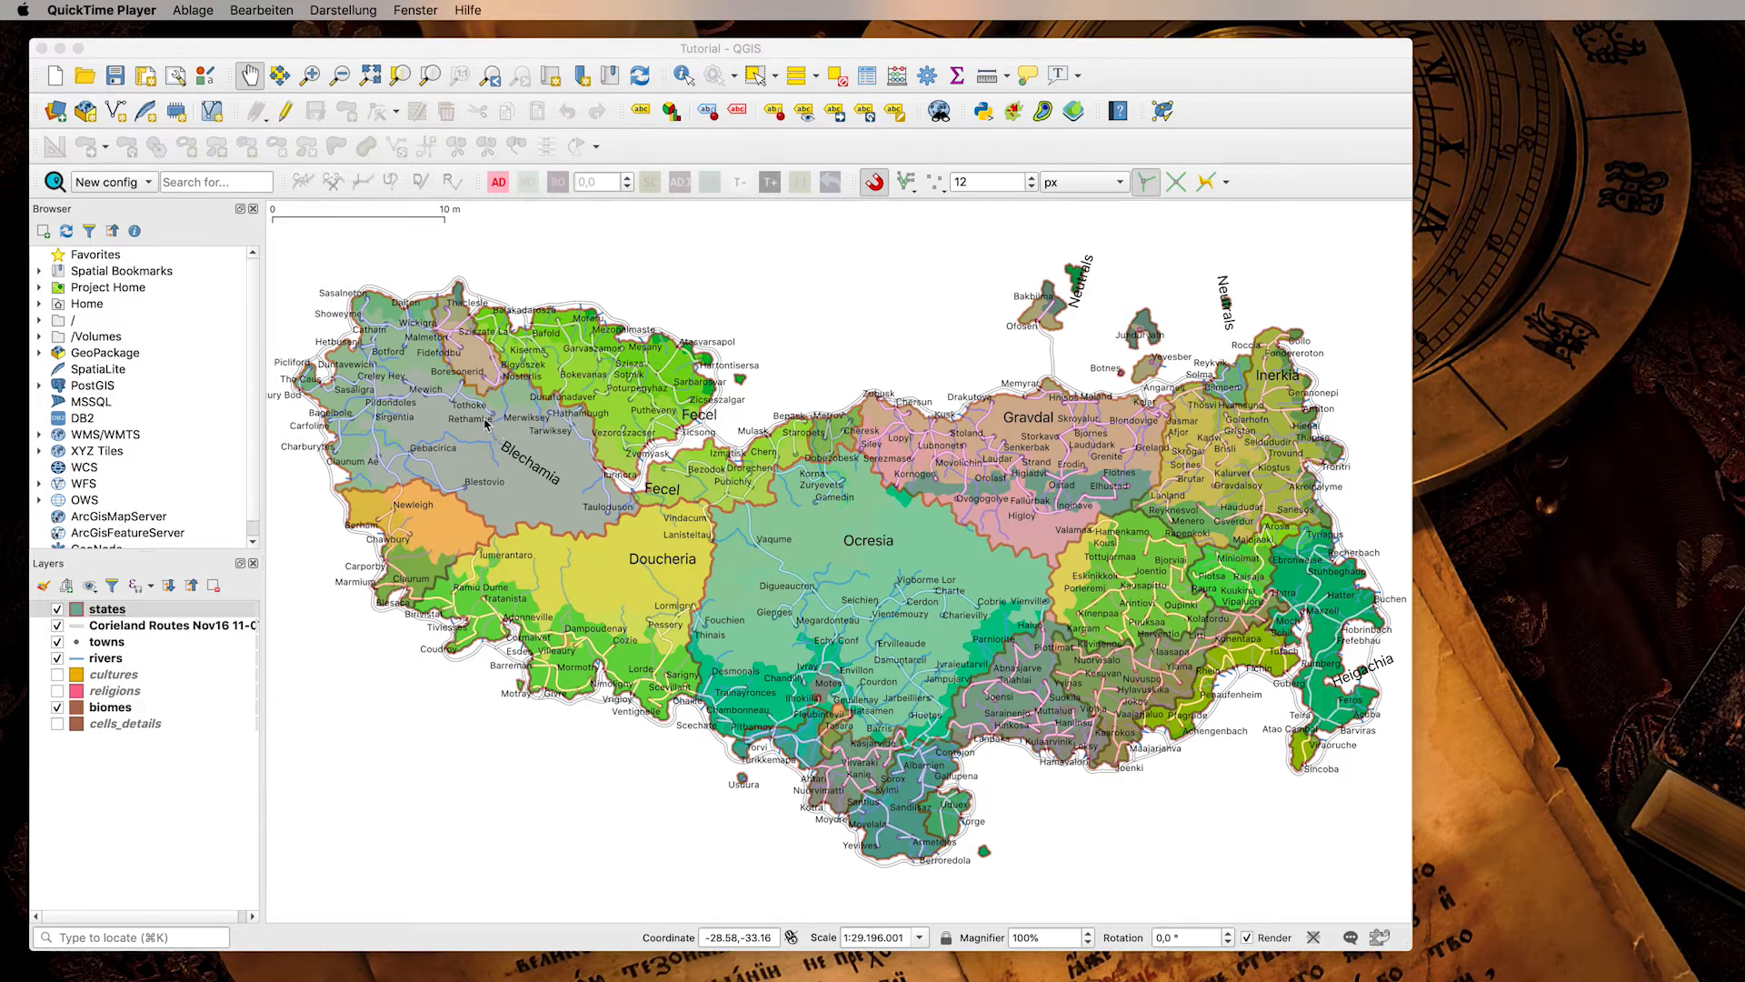
# Enable editing on the Corieland Routes layer and activate the Vertex Tool for the unfinished road near Nosterlis.
pyautogui.scroll(3, 487, 423)
pyautogui.moveTo(505, 411); pyautogui.dragTo(608, 609)
pyautogui.moveTo(565, 417); pyautogui.dragTo(732, 673)
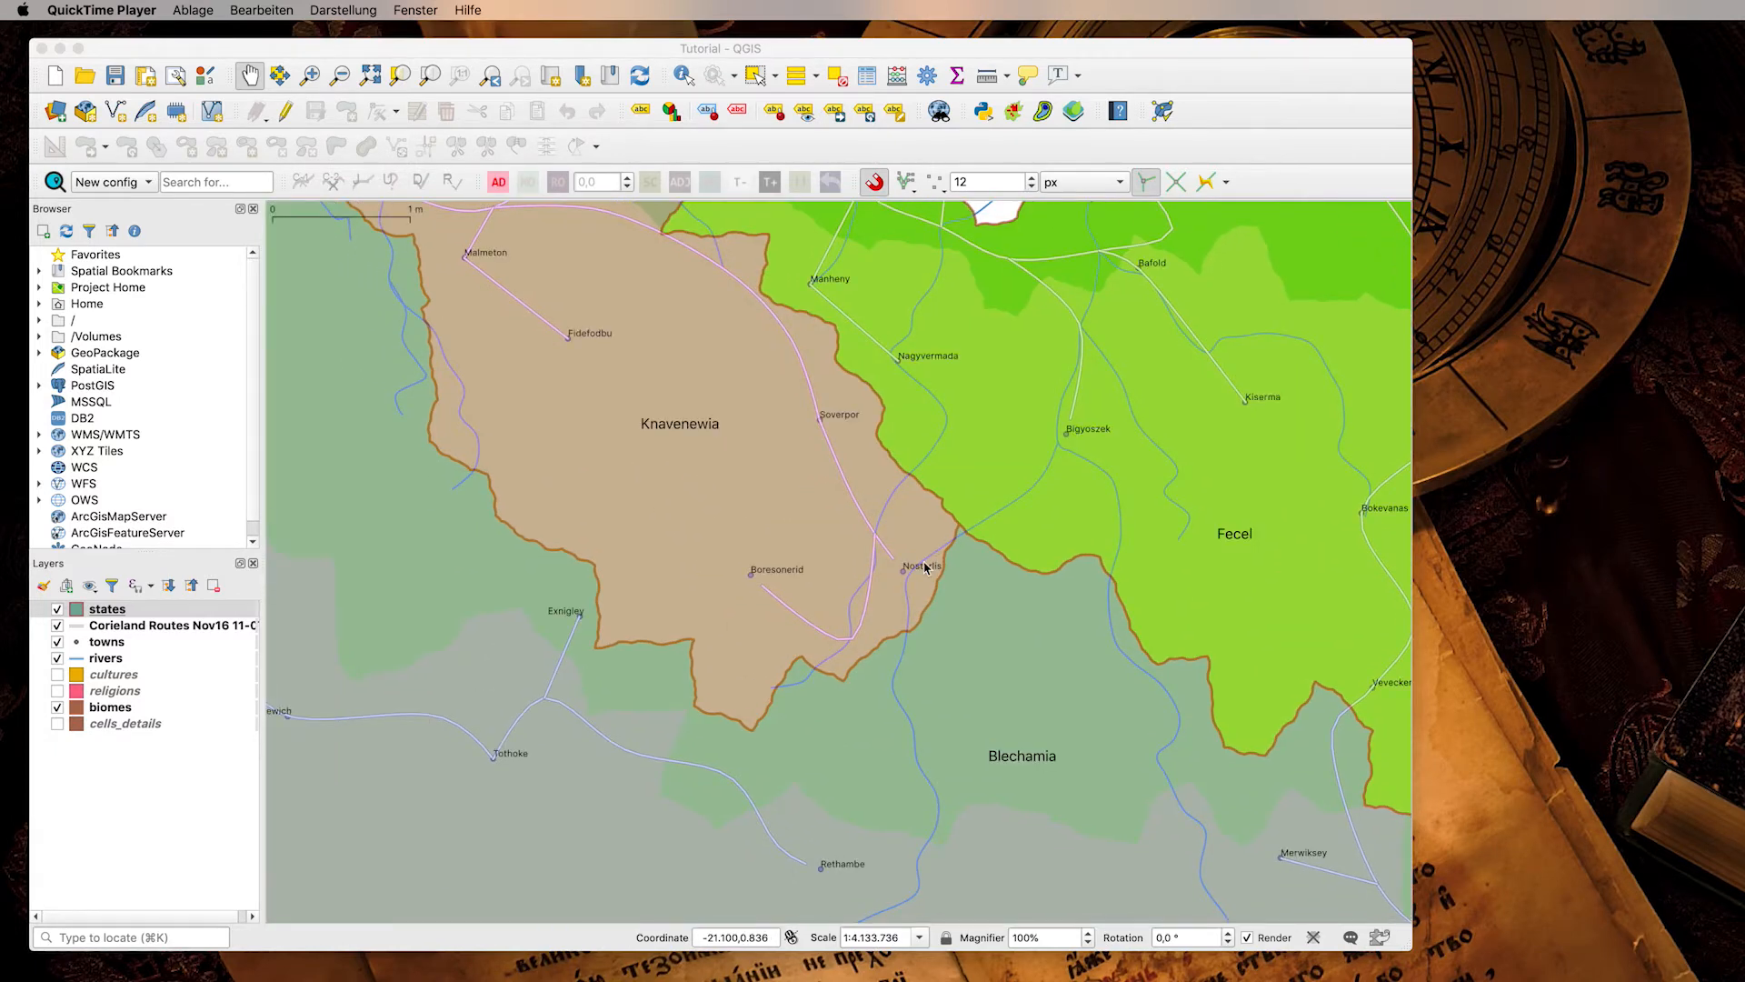
pyautogui.scroll(5, 891, 551)
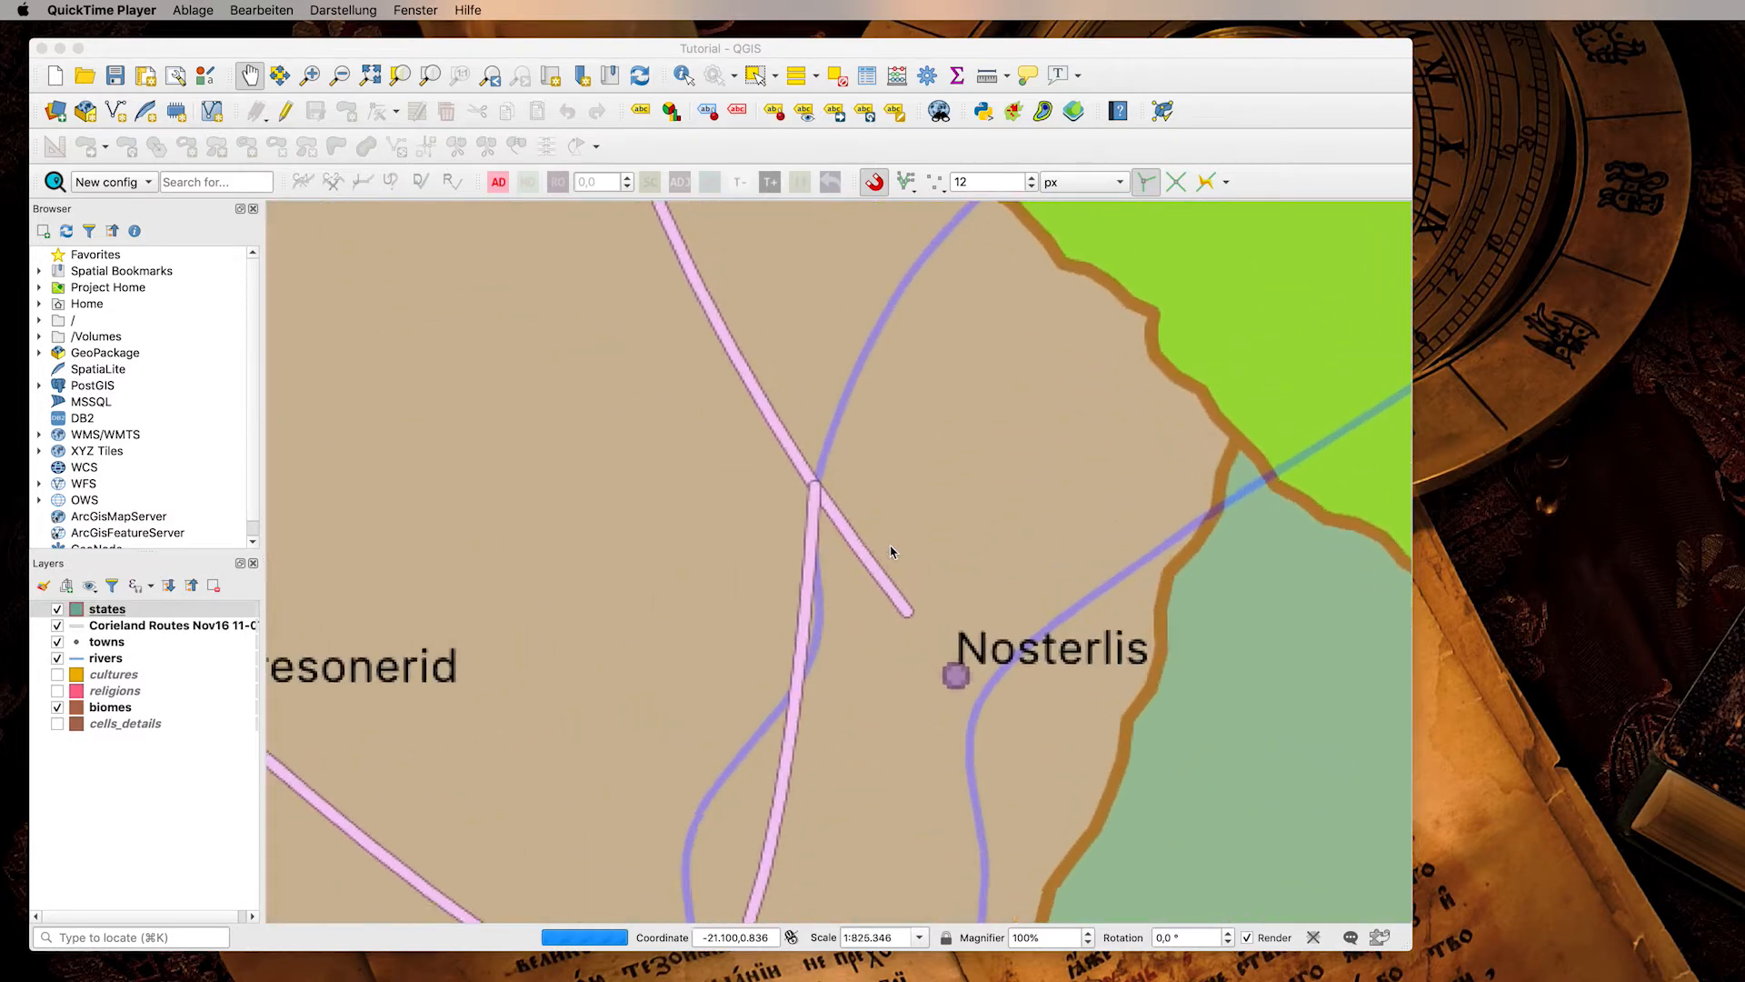
pyautogui.moveTo(966, 649); pyautogui.dragTo(886, 548)
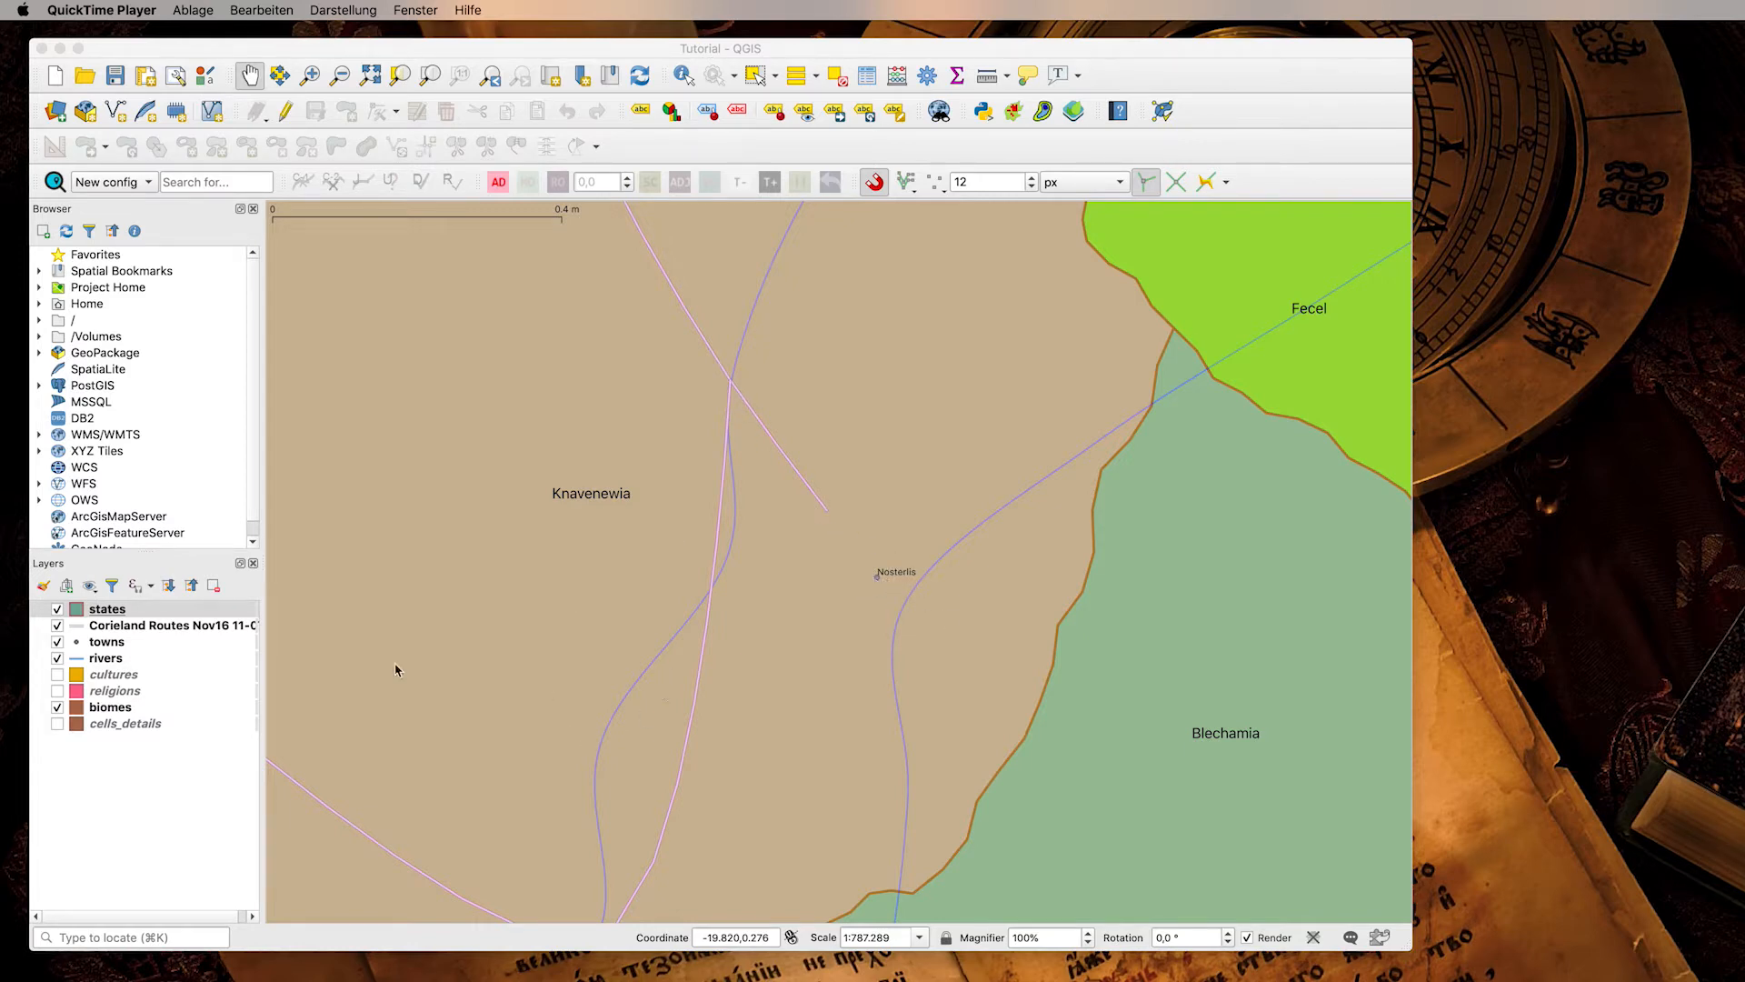
pyautogui.click(131, 634)
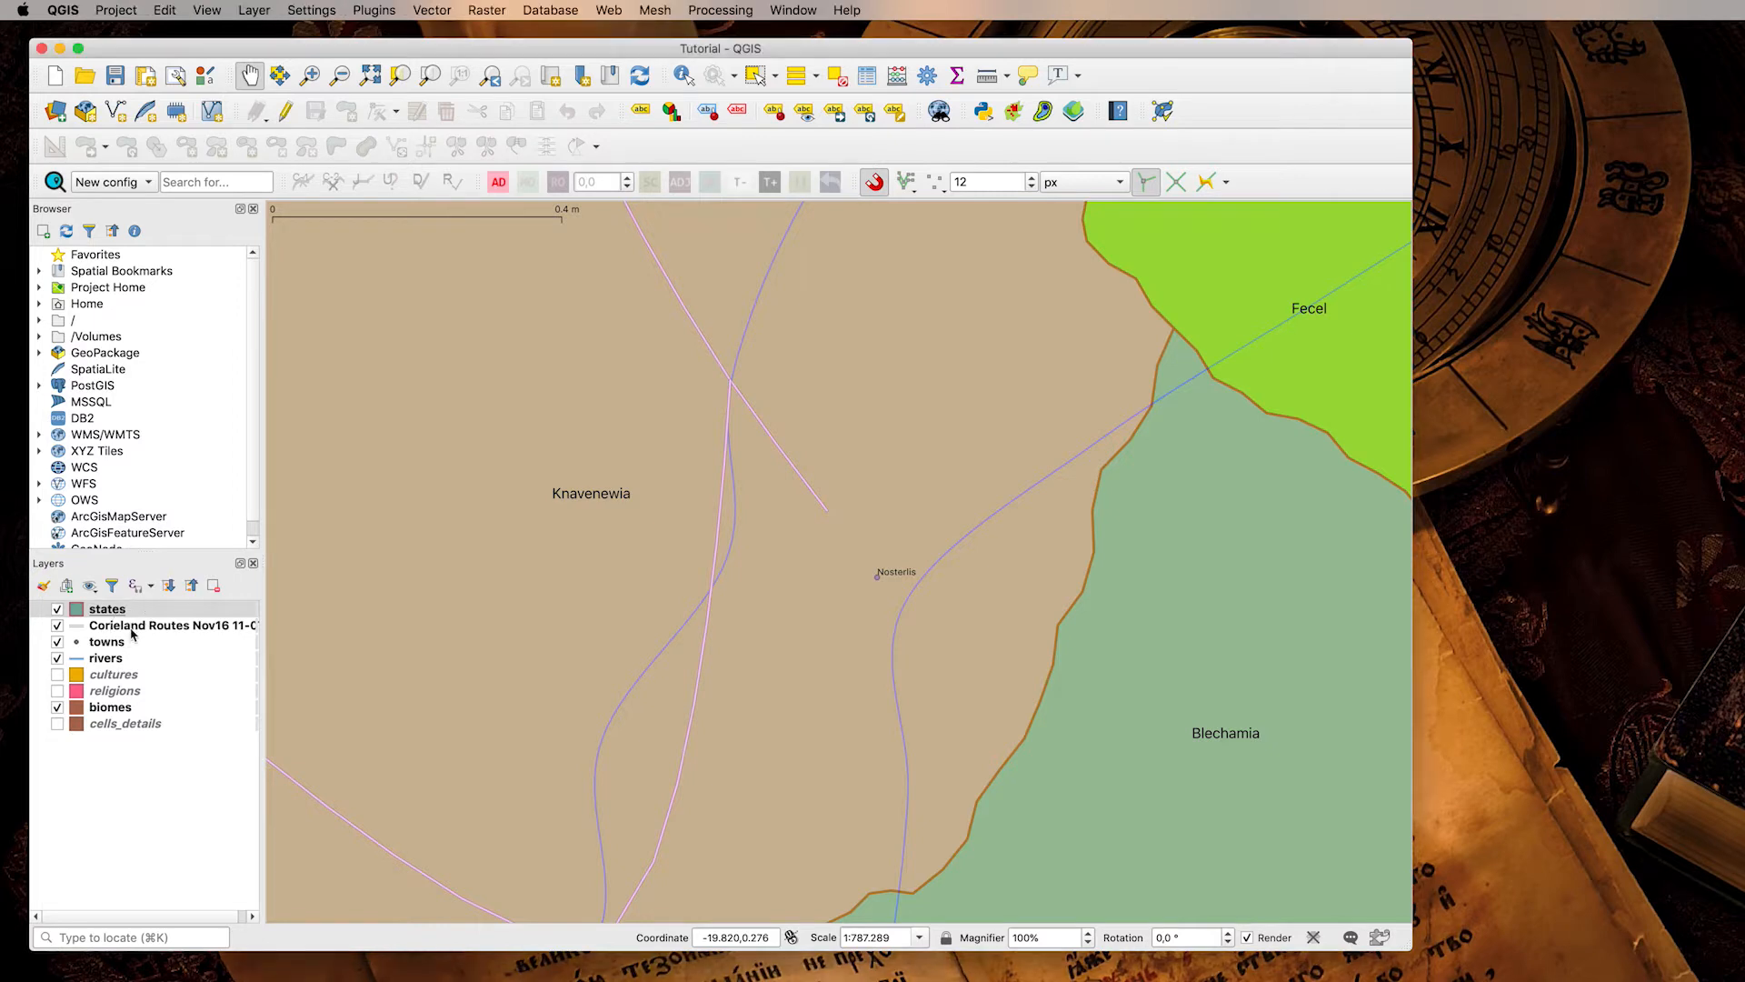
pyautogui.click(131, 630)
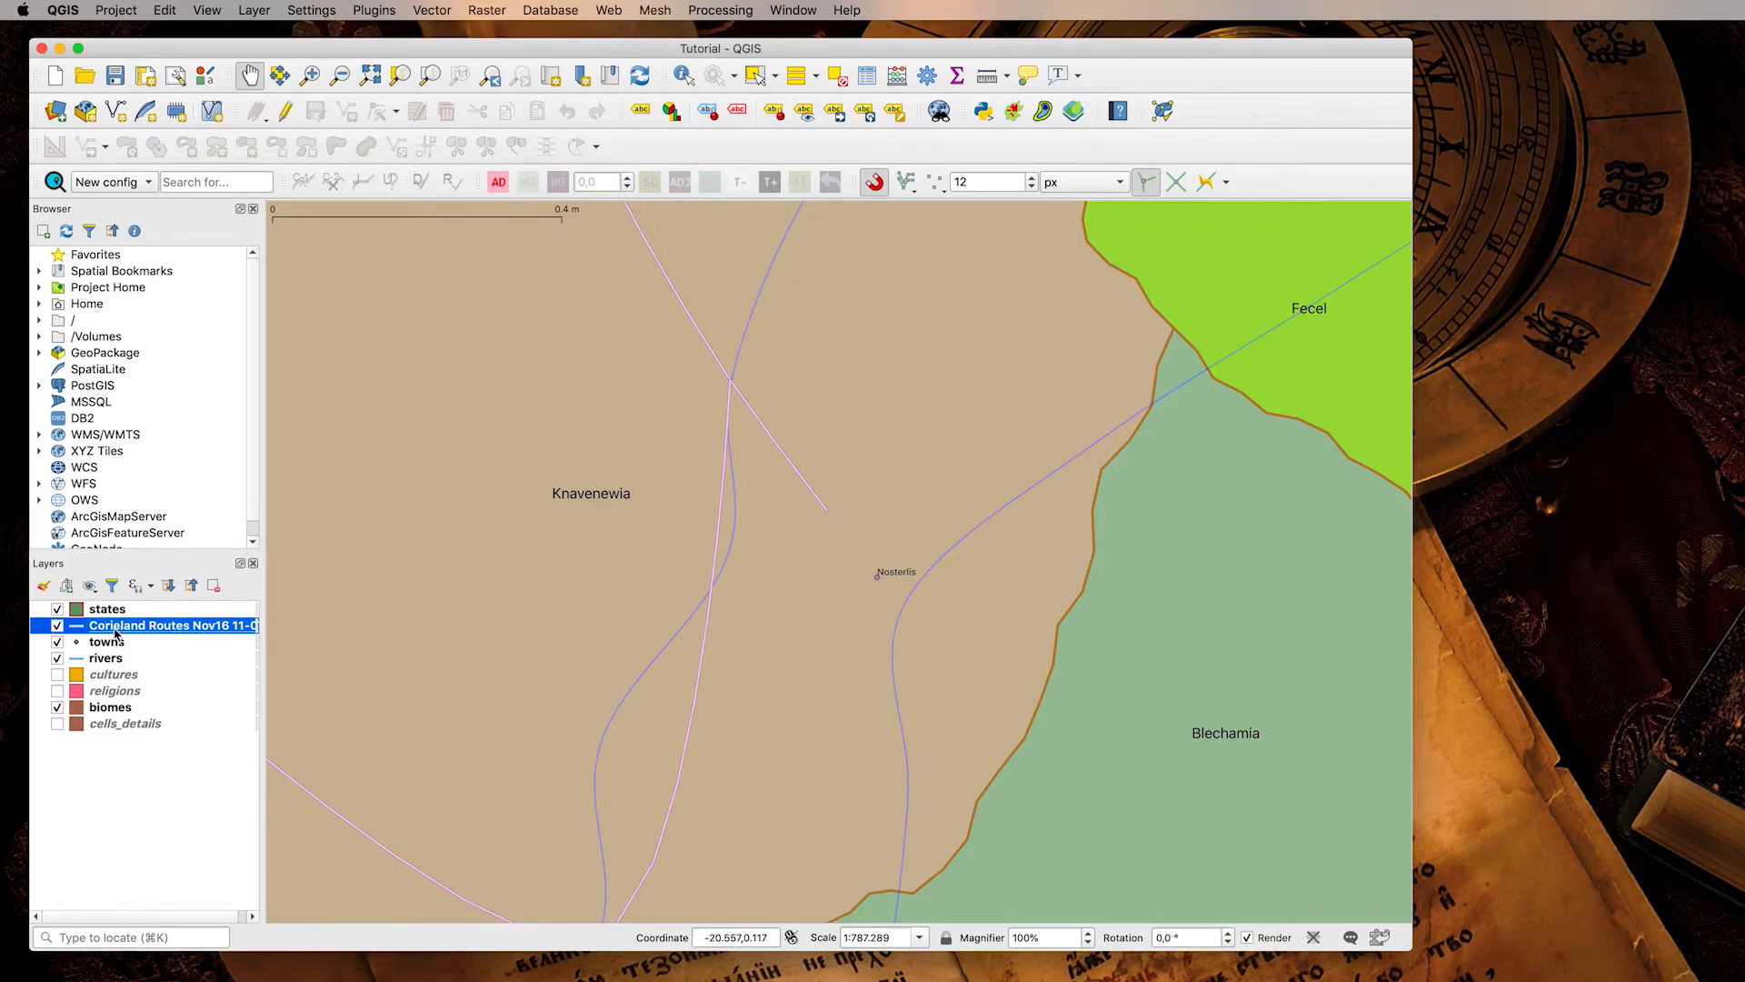
pyautogui.click(286, 111)
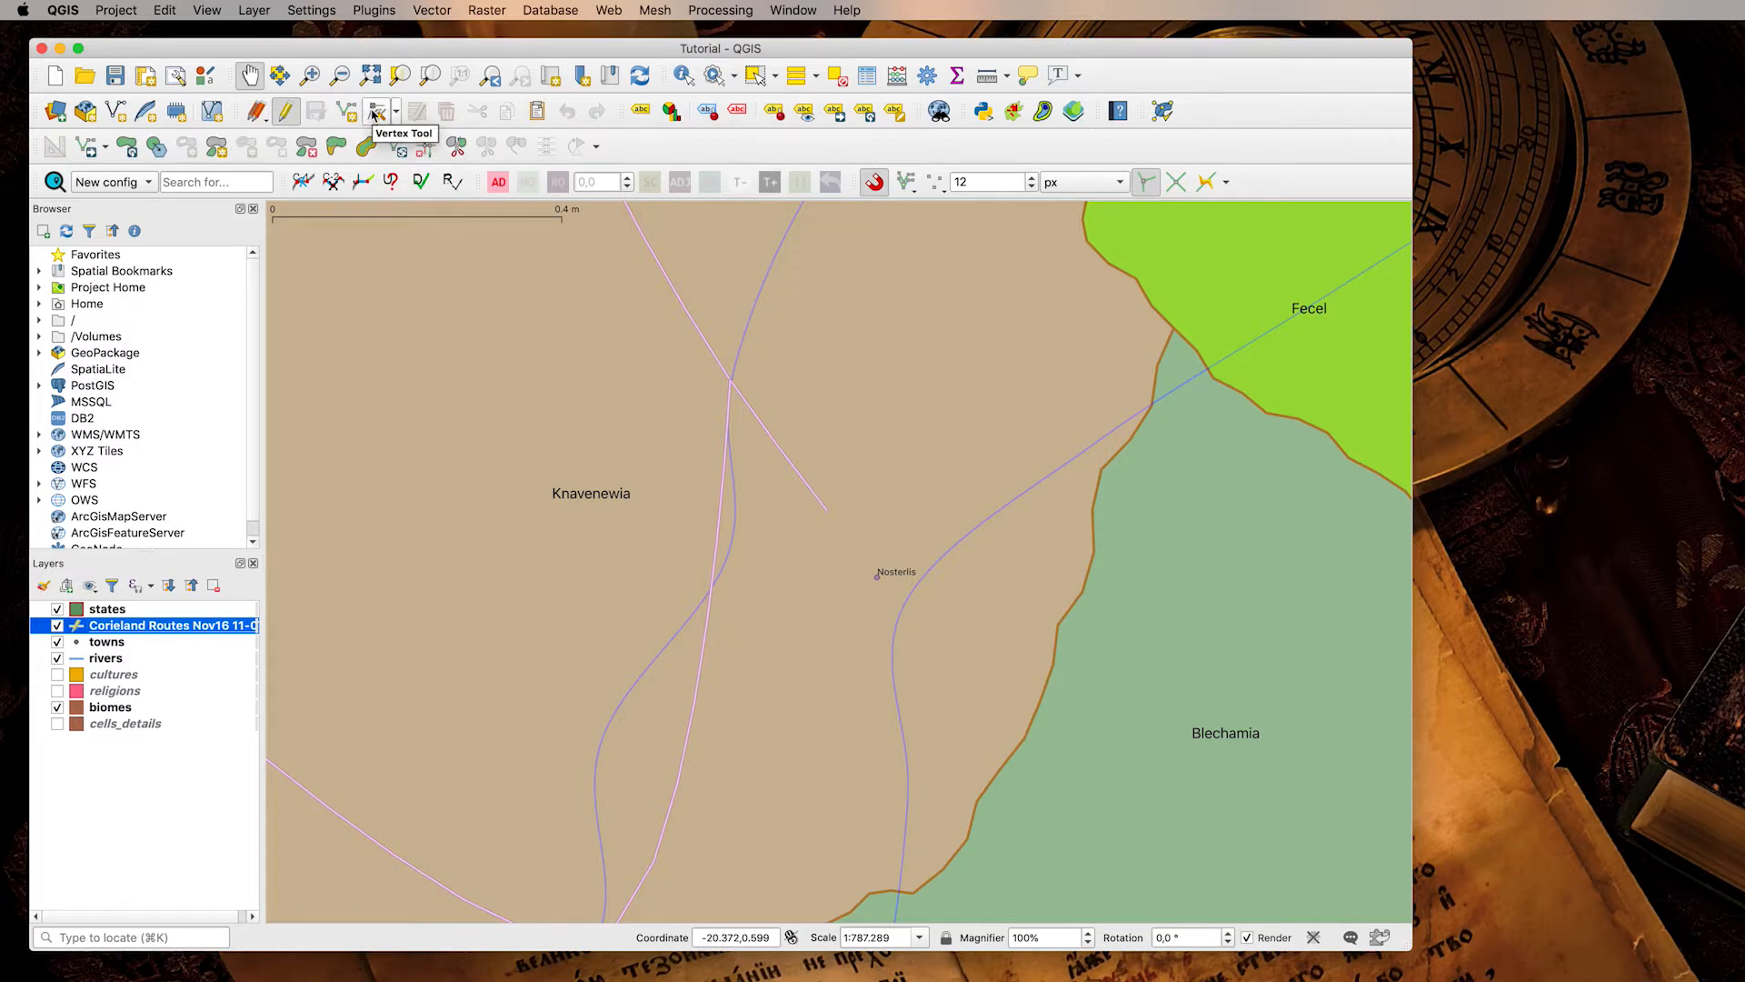
pyautogui.click(374, 111)
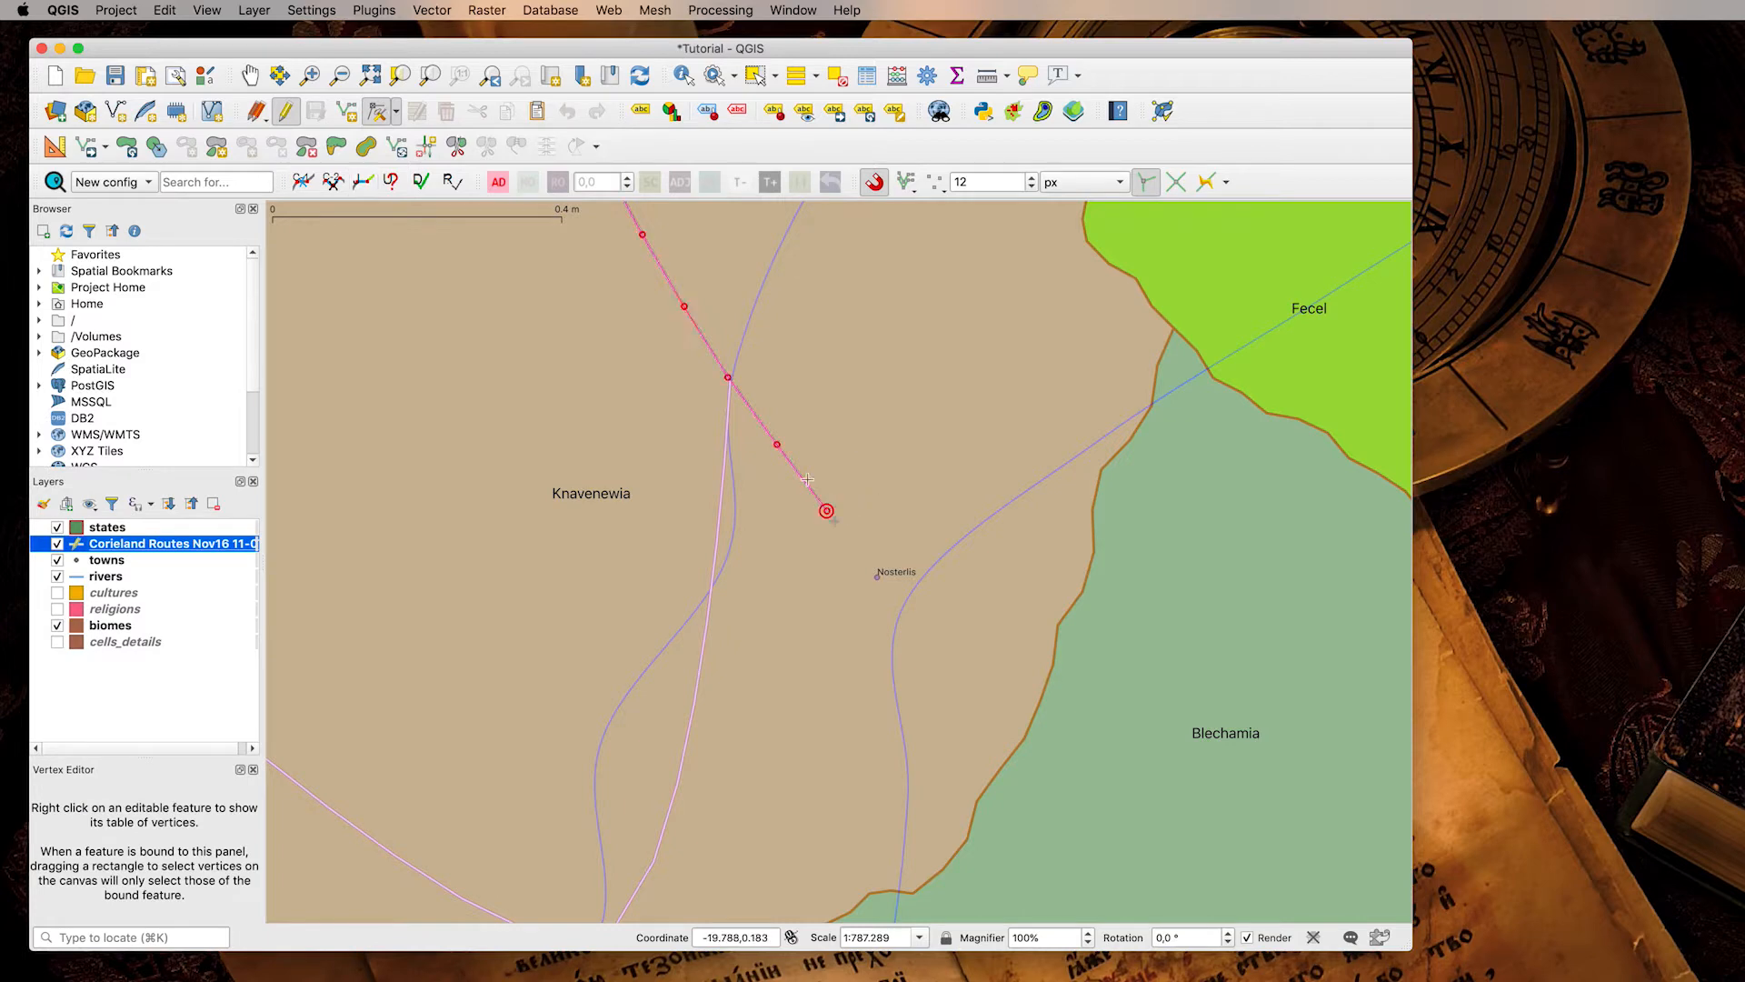
# Extend the loose road end with an intermediate vertex and snap its new endpoint to the Nosterlis town point.
pyautogui.click(778, 445)
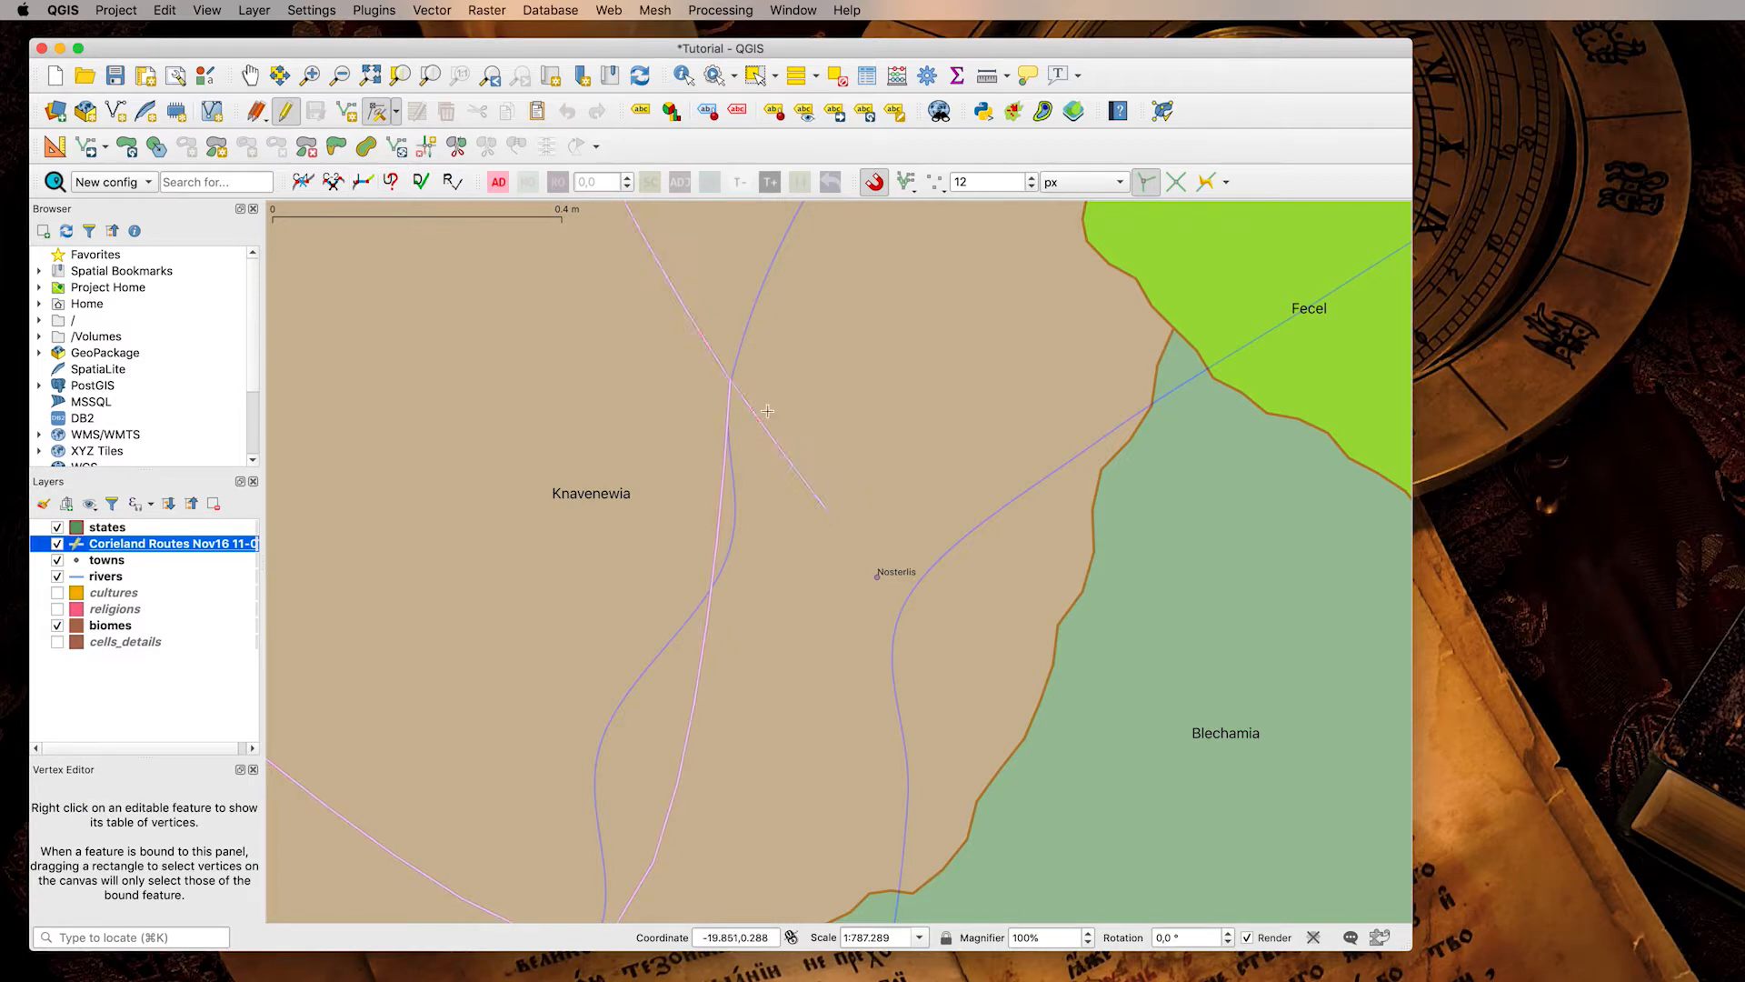
pyautogui.click(829, 513)
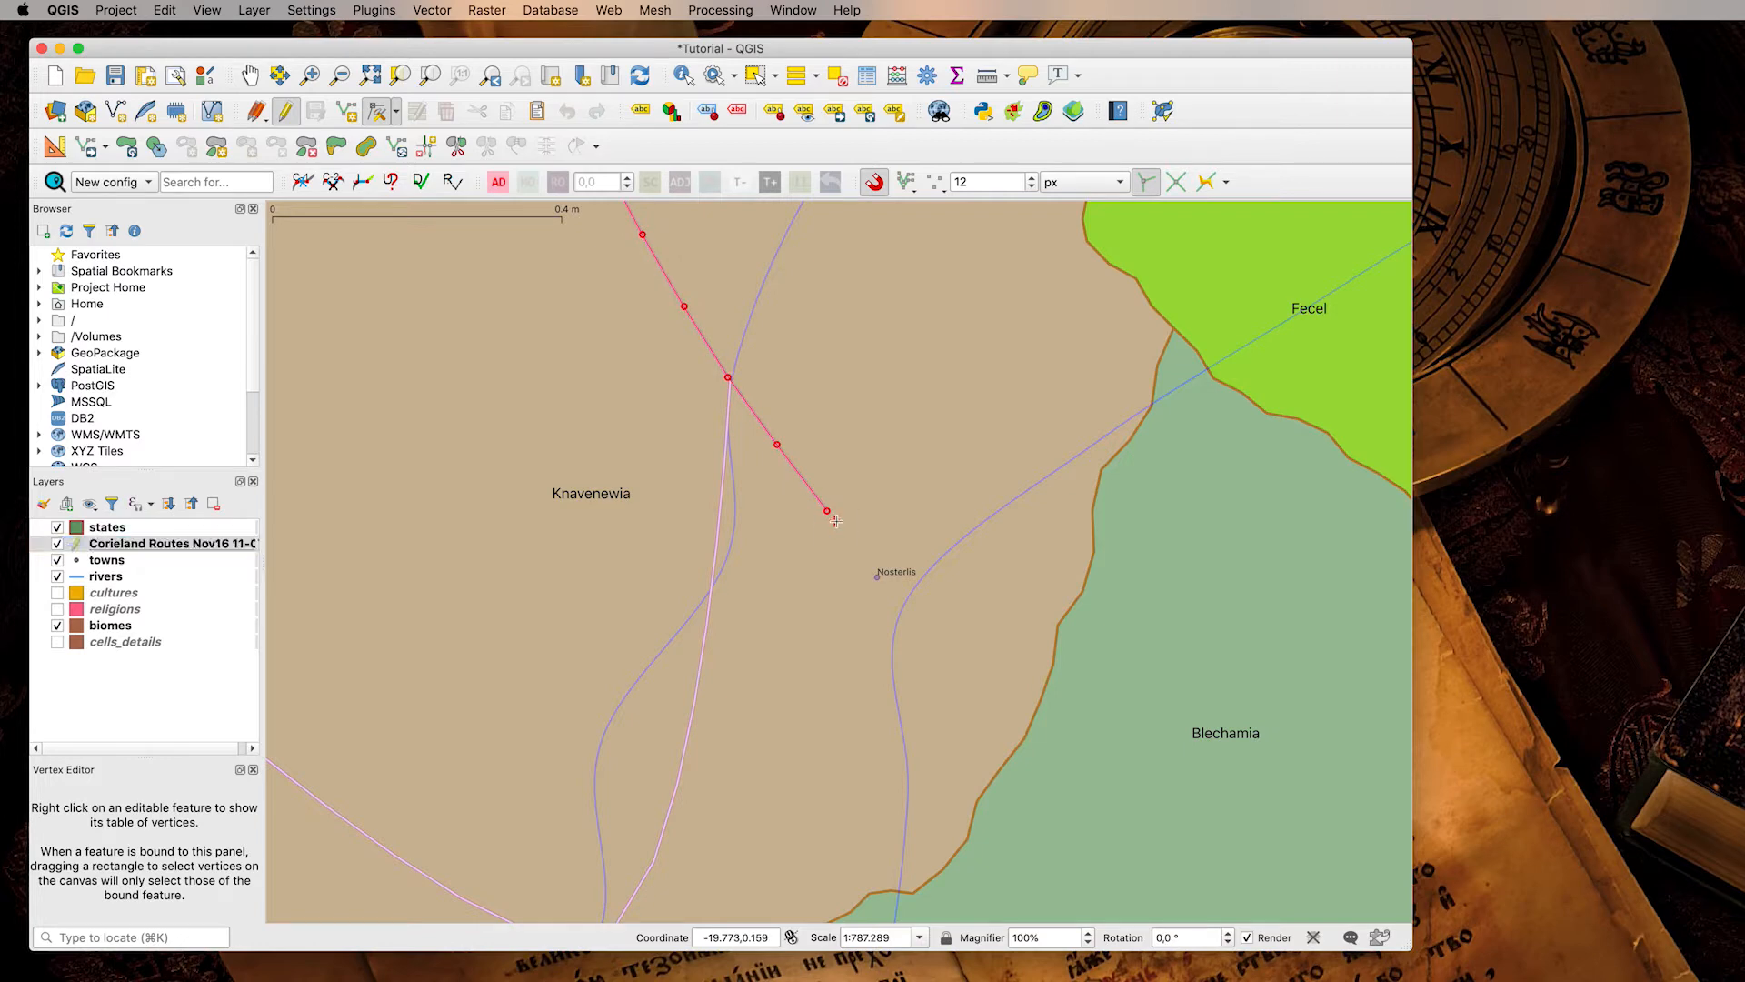
pyautogui.click(859, 550)
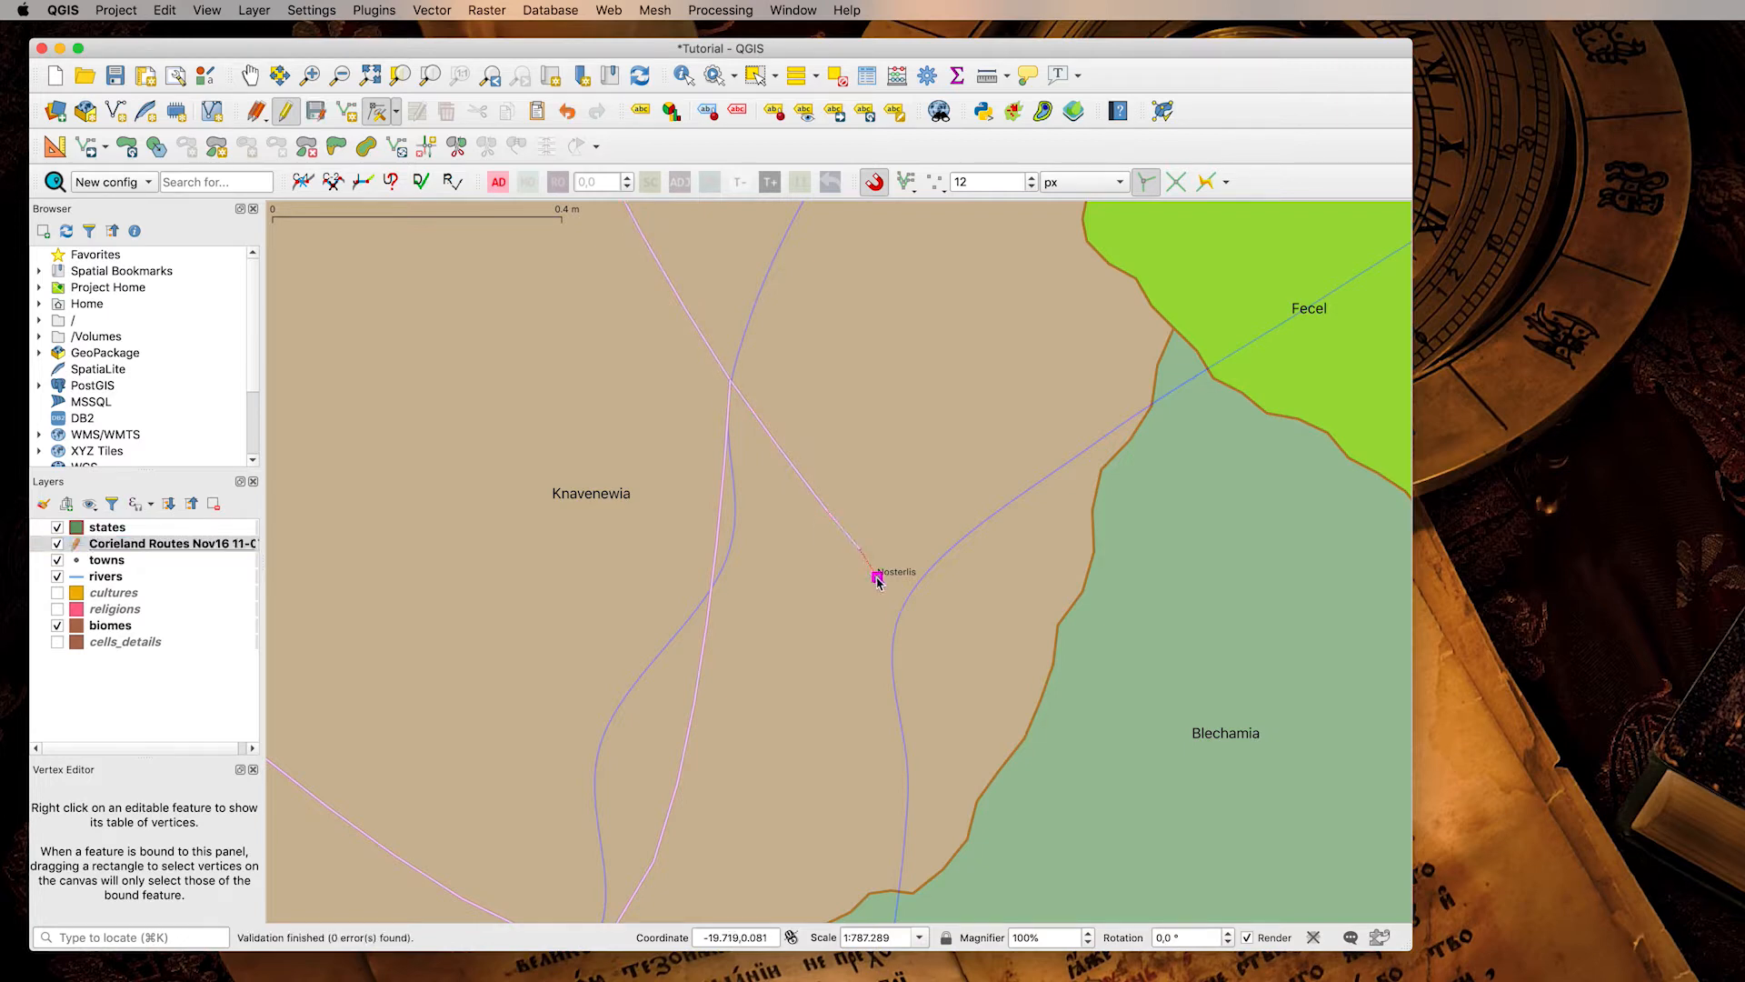
pyautogui.click(878, 578)
pyautogui.click(879, 580)
pyautogui.click(879, 582)
# Adjust the road's last intermediate vertex before Nosterlis with snapping disabled, and re-enable snapping.
pyautogui.click(860, 551)
pyautogui.press('s')
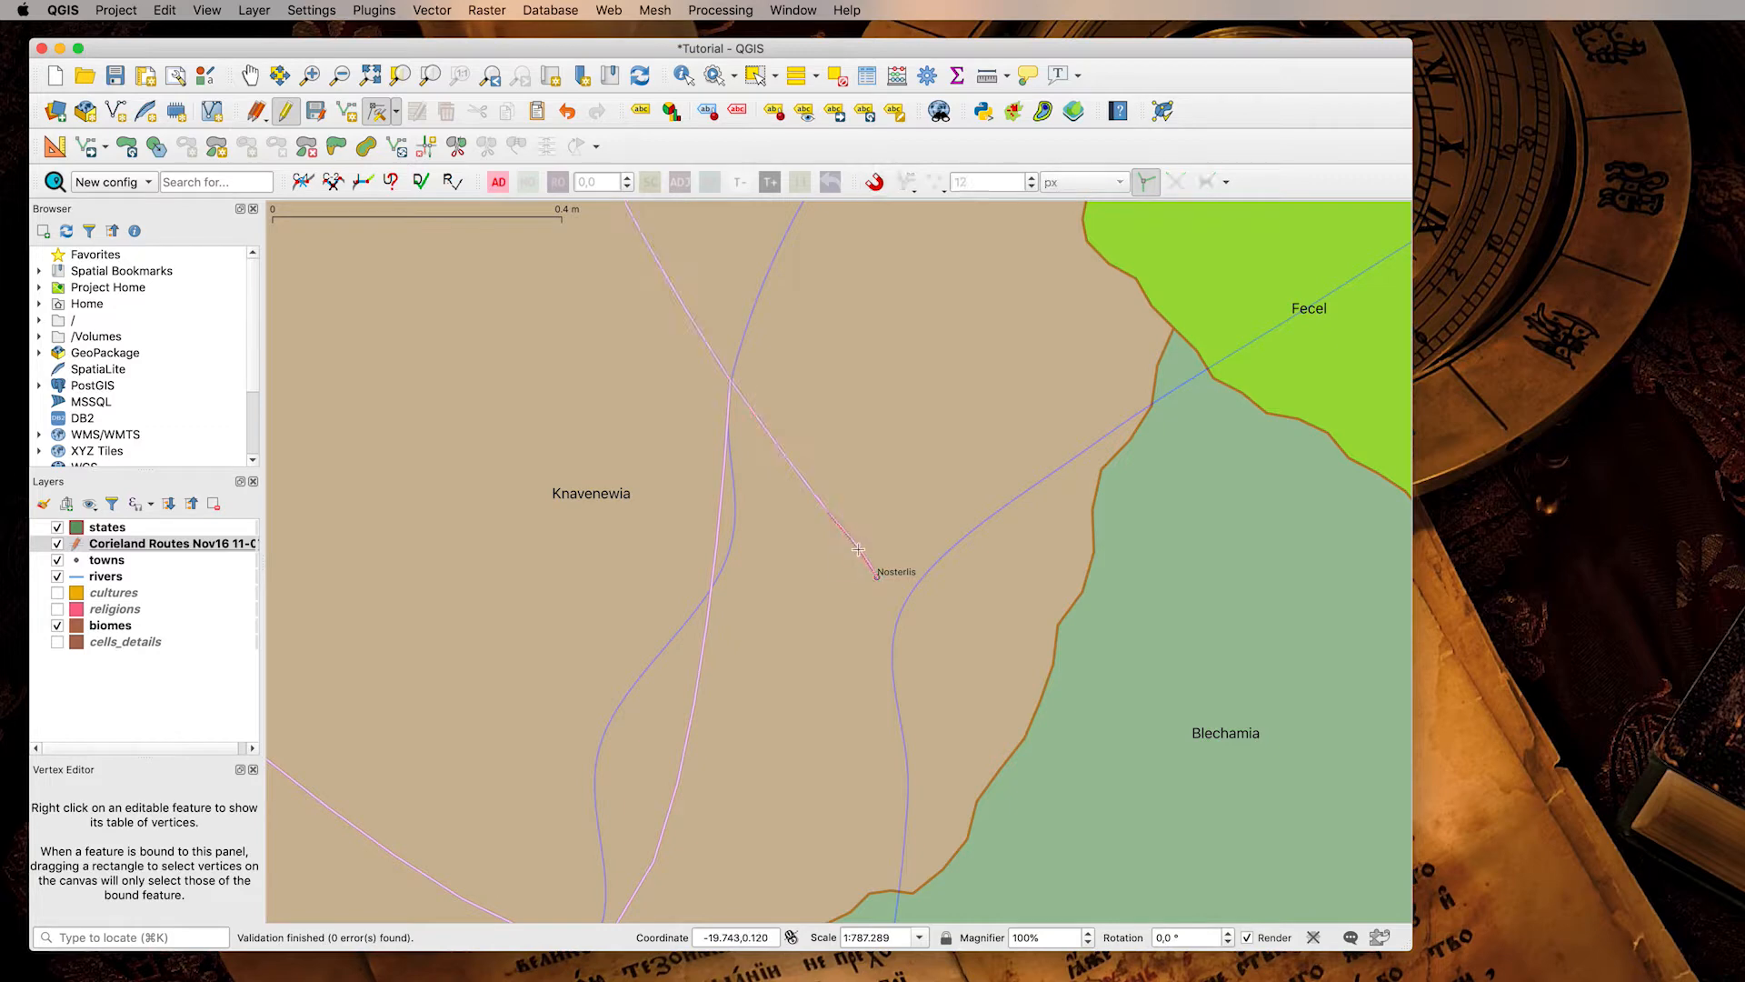
pyautogui.click(857, 552)
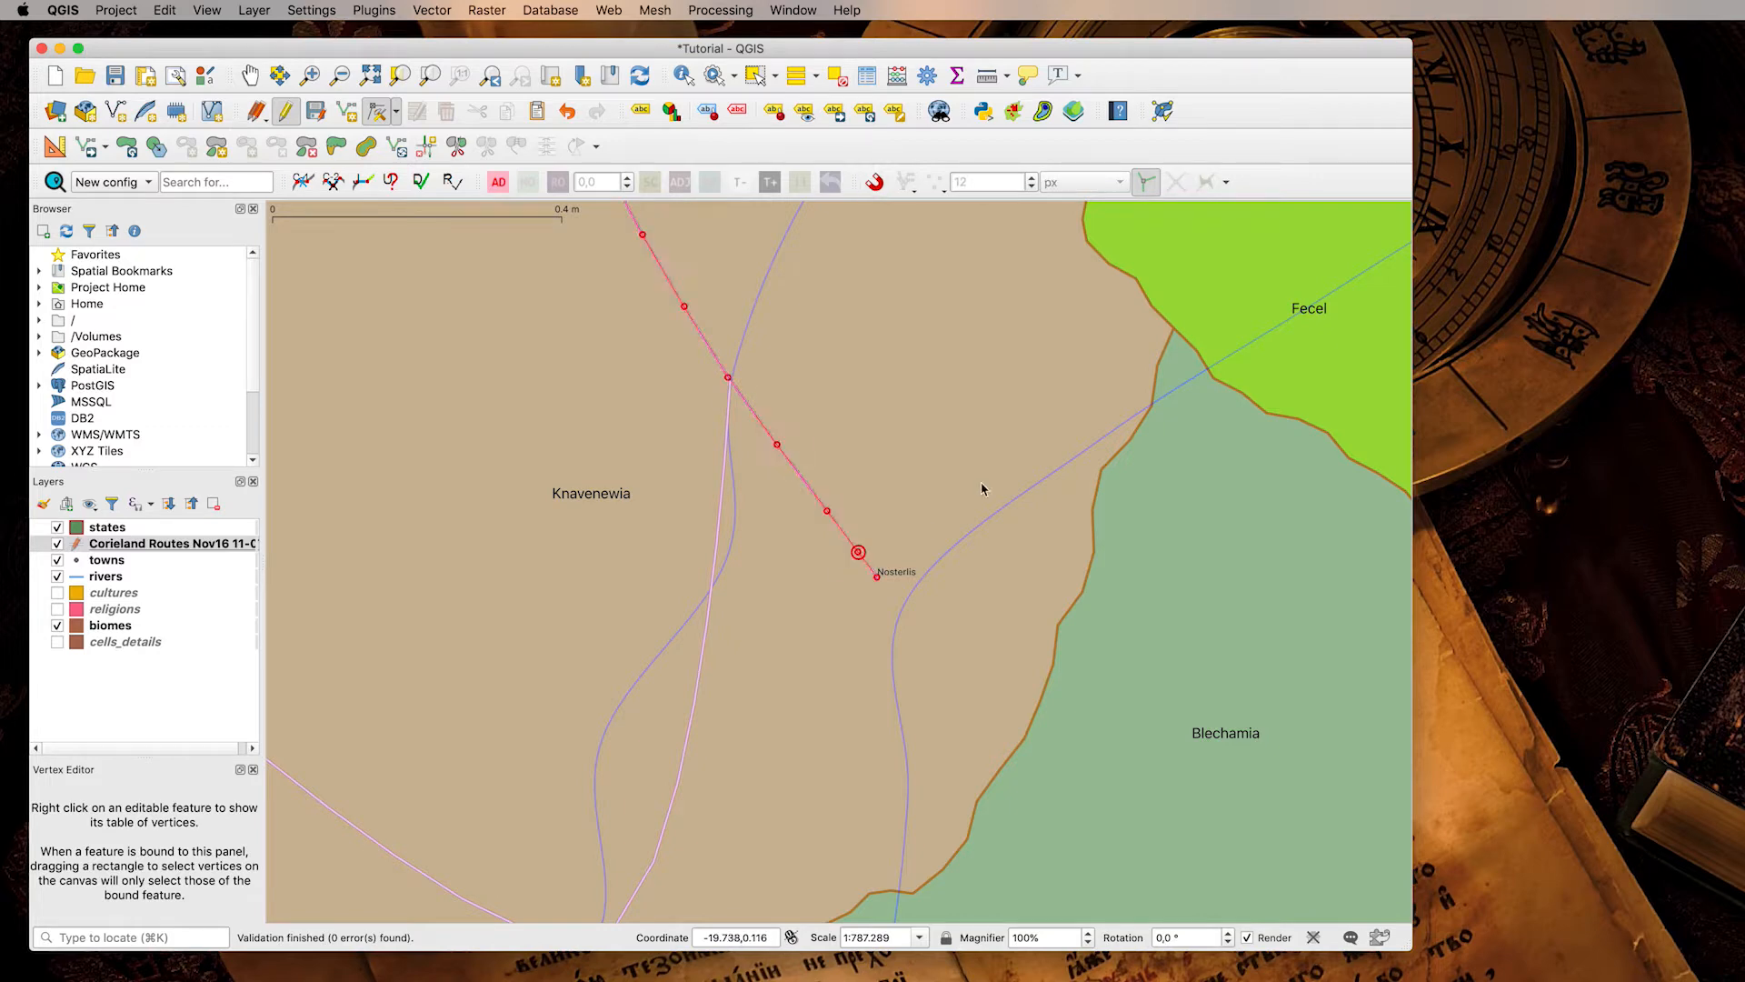
pyautogui.click(874, 183)
# Add a vertex to the southbound road where it crosses the river west of Nosterlis, positioning it with snapping disabled.
pyautogui.moveTo(688, 464); pyautogui.dragTo(876, 457)
pyautogui.moveTo(918, 635); pyautogui.dragTo(907, 476)
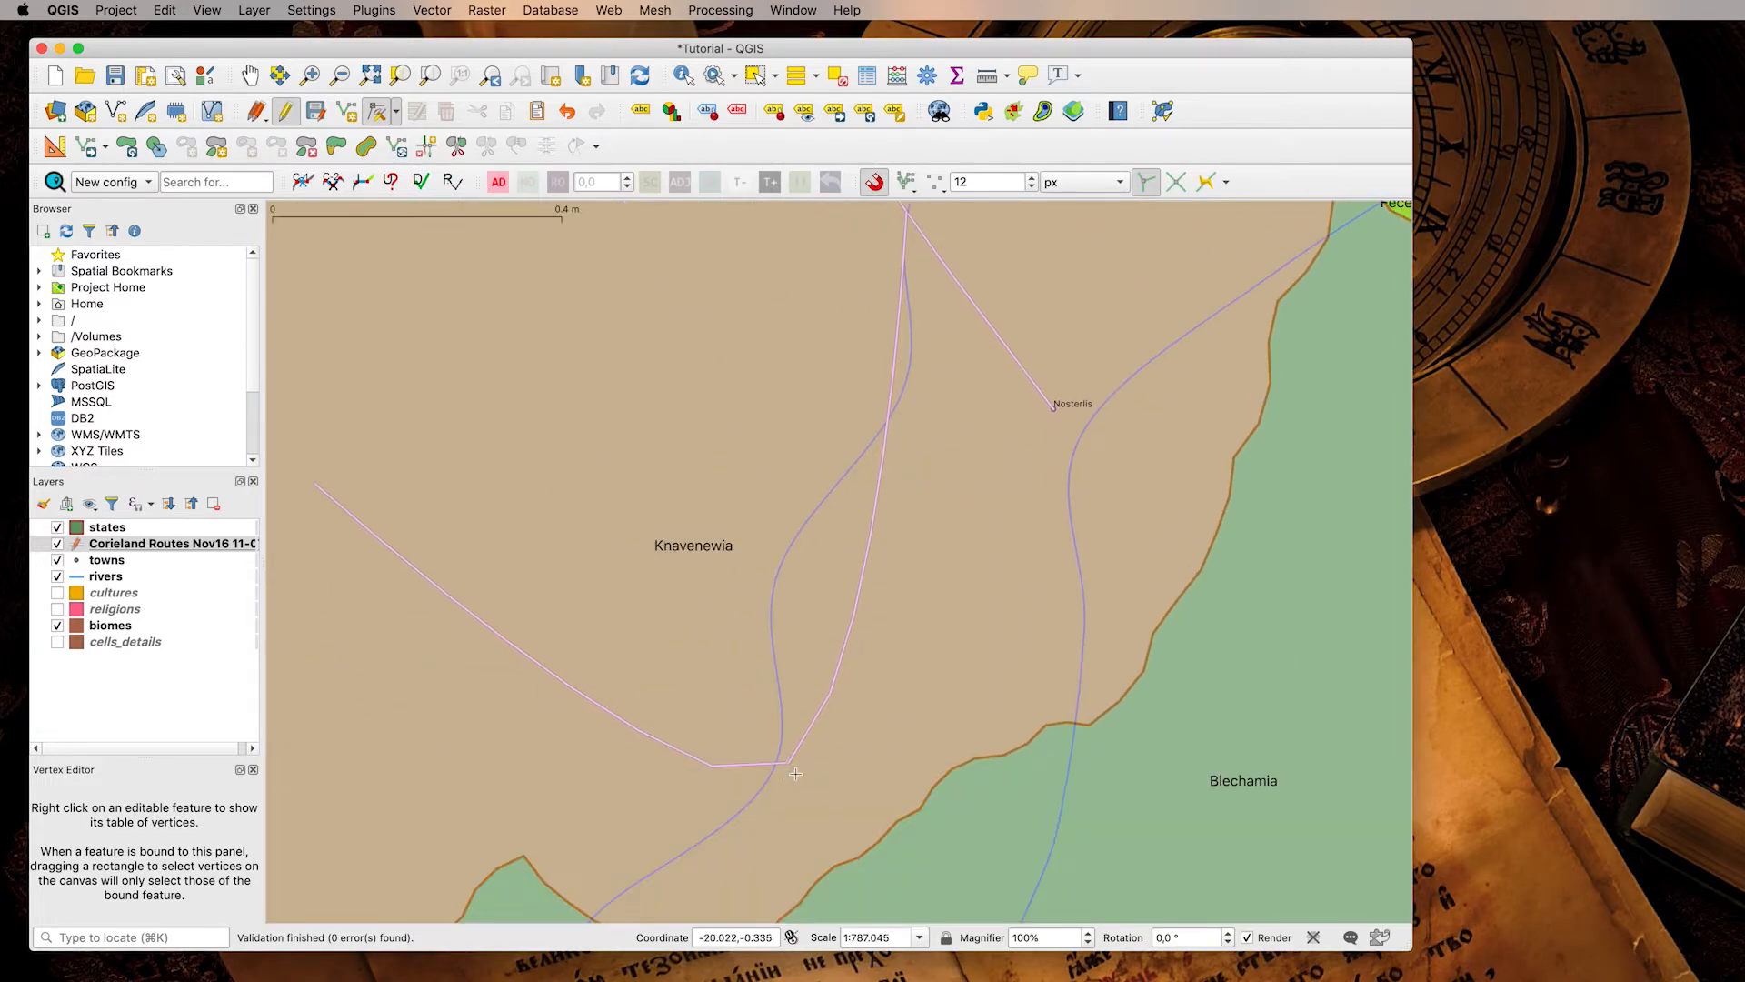
pyautogui.moveTo(944, 346); pyautogui.dragTo(934, 523)
pyautogui.scroll(2, 893, 628)
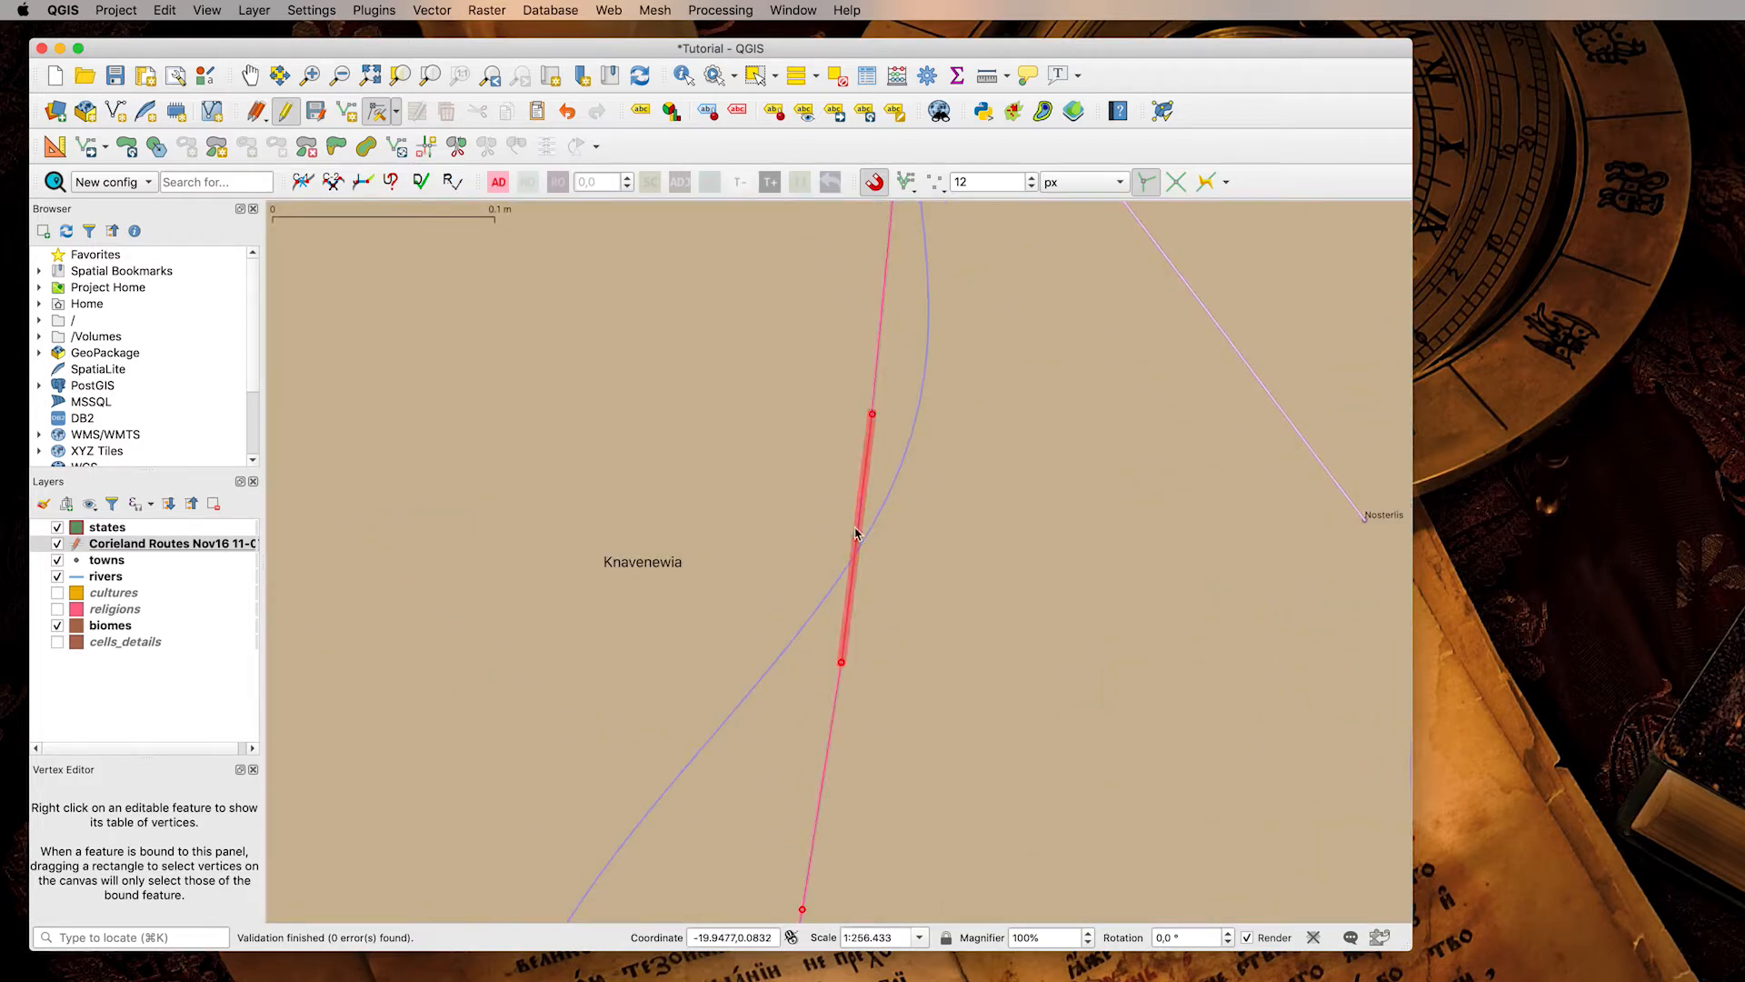
pyautogui.click(856, 539)
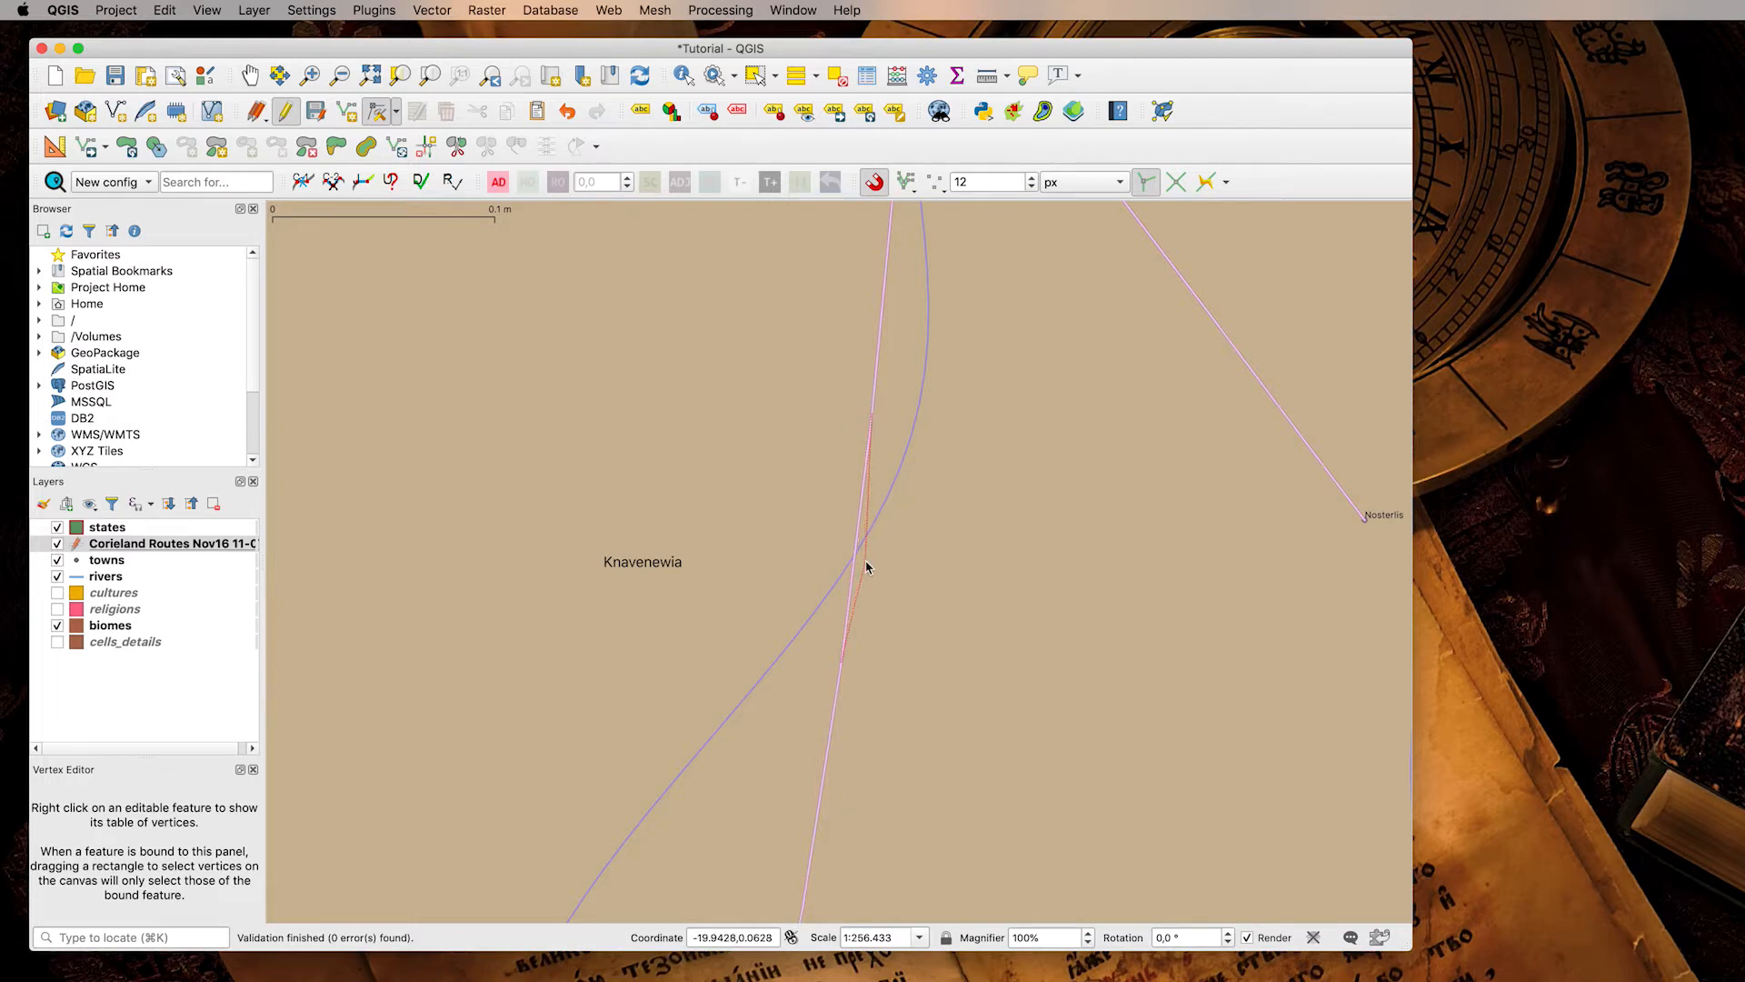
pyautogui.click(871, 558)
pyautogui.click(876, 182)
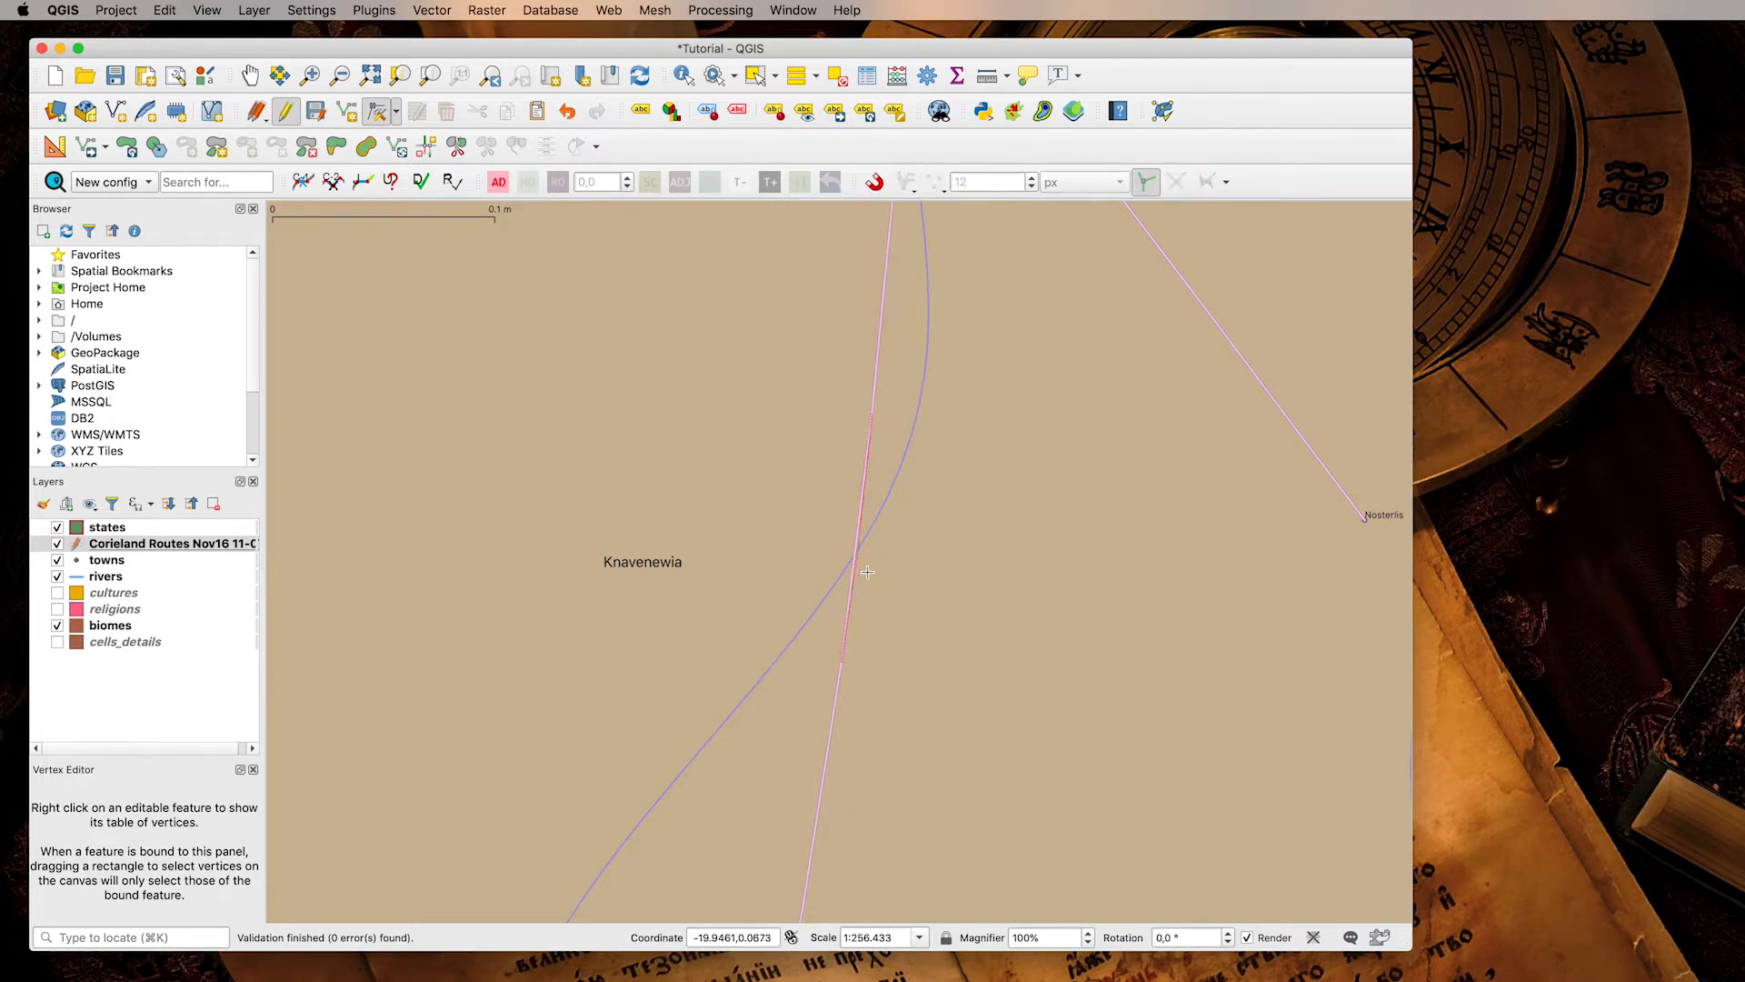
pyautogui.click(855, 561)
pyautogui.click(864, 491)
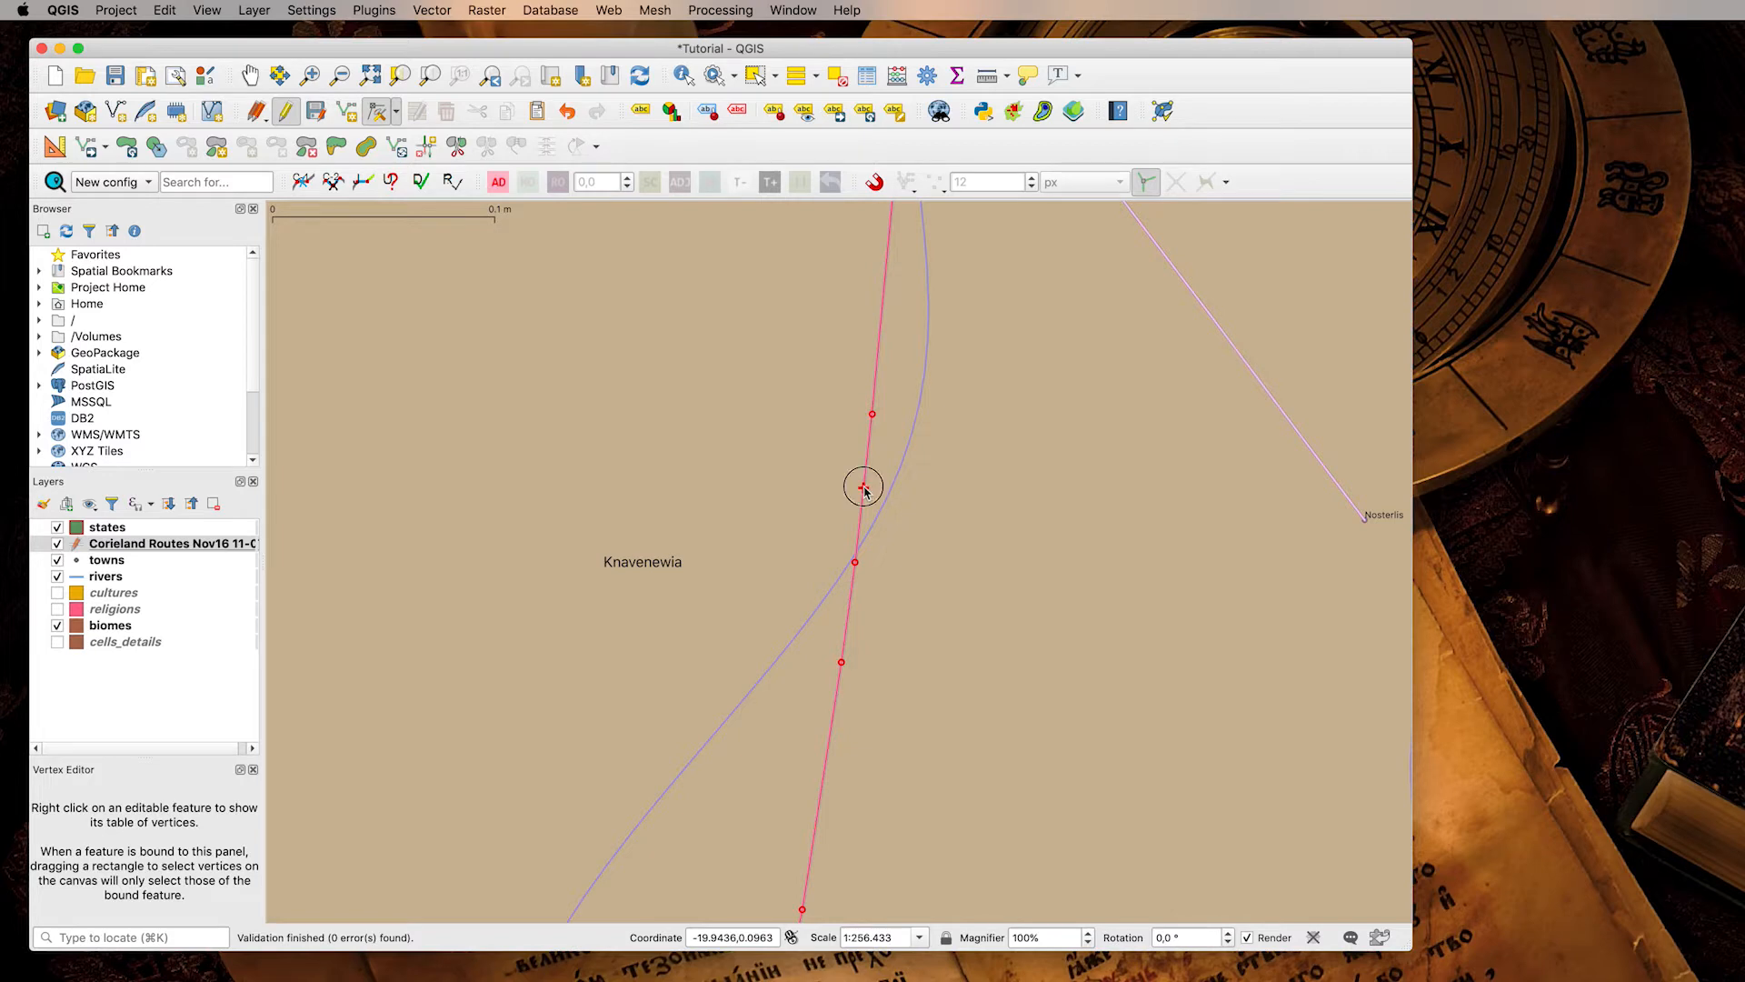
pyautogui.click(852, 560)
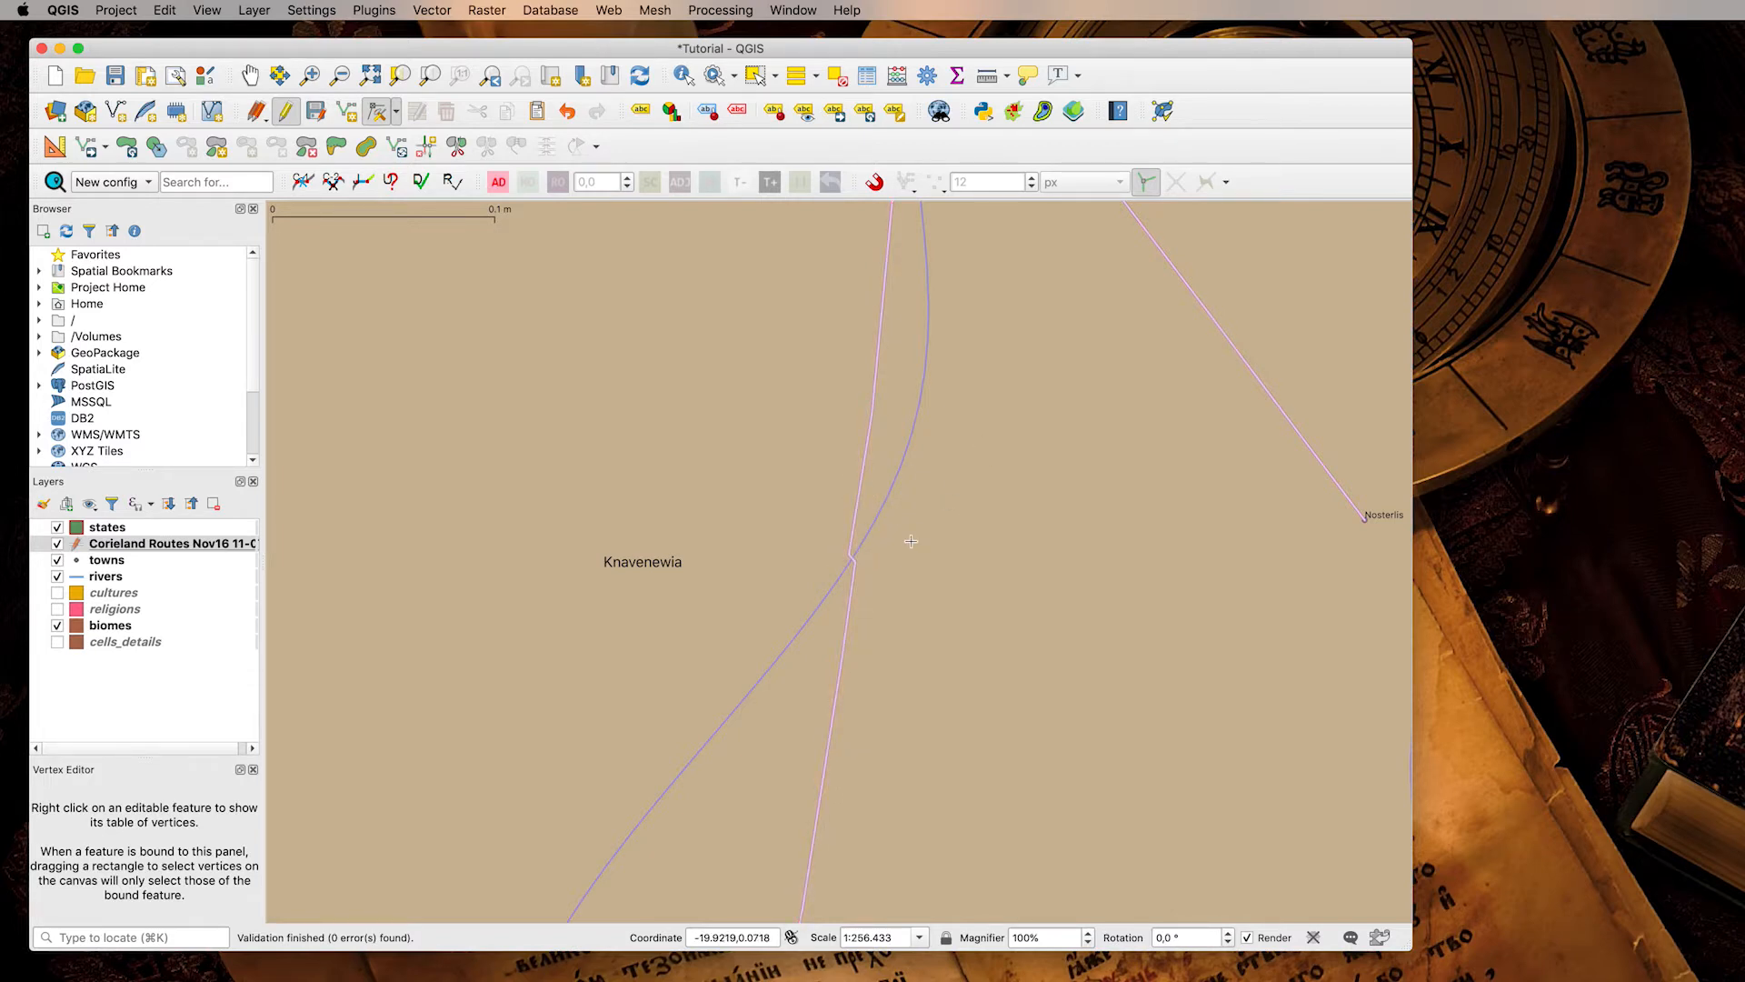
# Add two vertices to the southbound road just below the road junction, bending it to run along the river's west side.
pyautogui.moveTo(954, 353); pyautogui.dragTo(929, 709)
pyautogui.moveTo(932, 388); pyautogui.dragTo(919, 612)
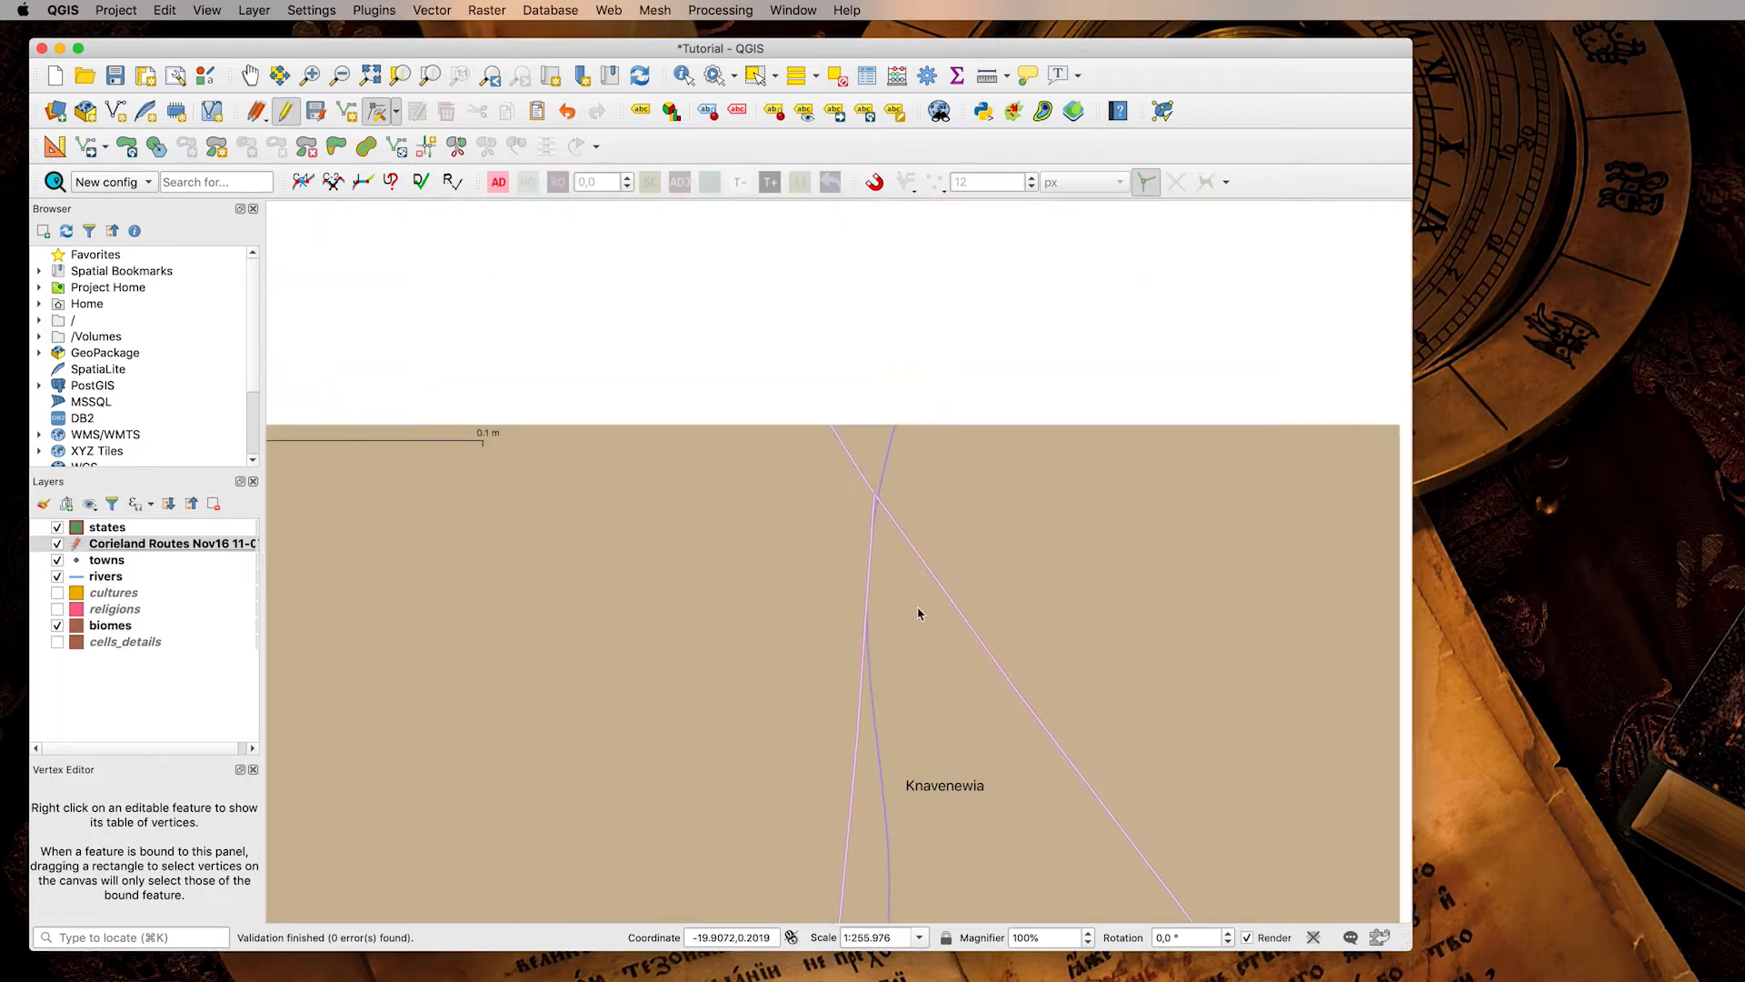
pyautogui.scroll(3, 902, 624)
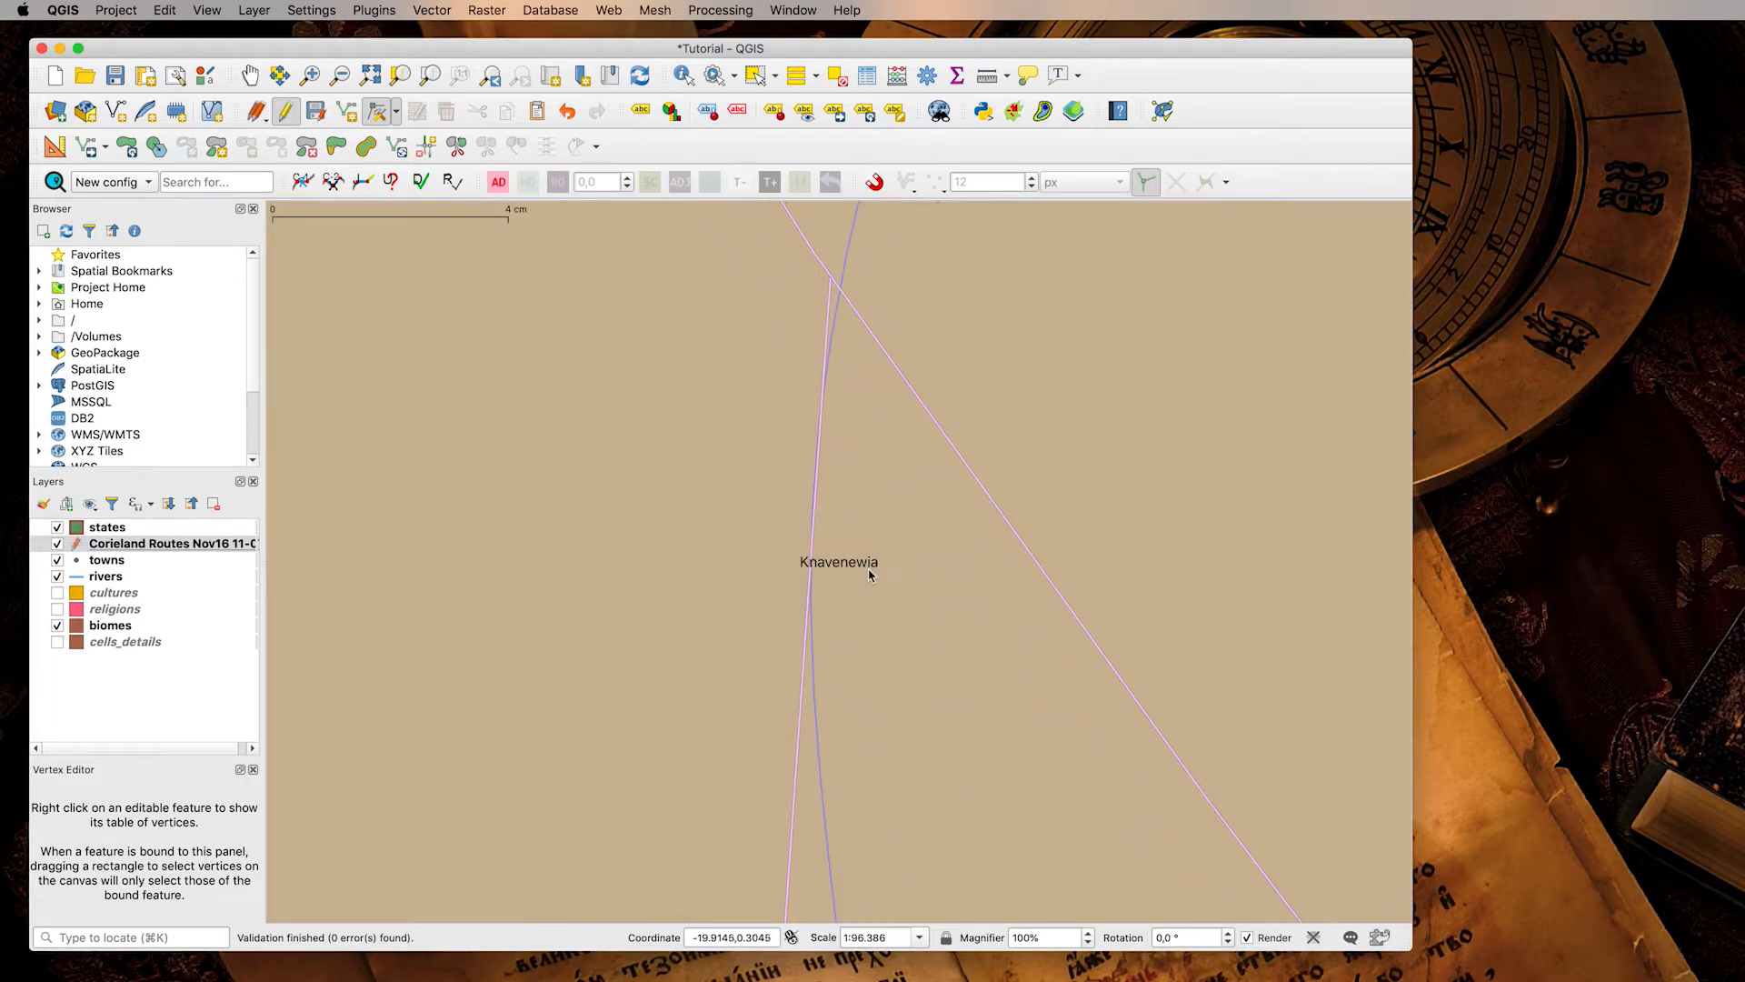
pyautogui.click(809, 596)
pyautogui.click(801, 586)
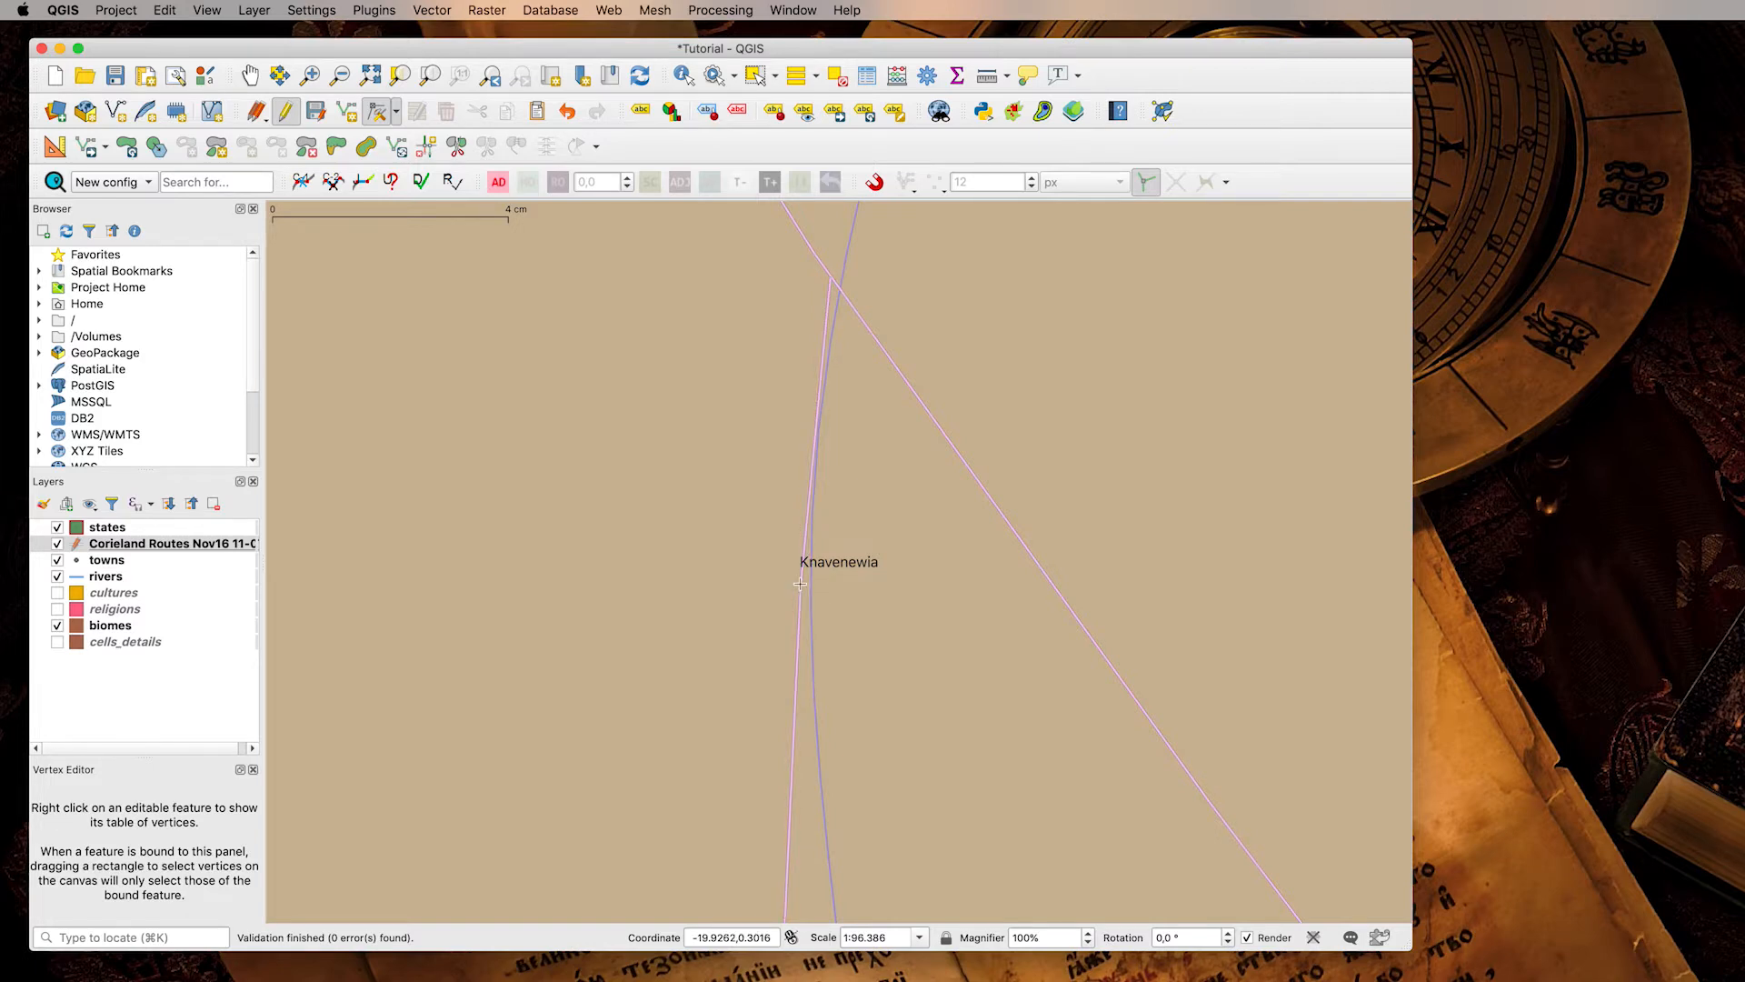
pyautogui.click(816, 432)
pyautogui.click(809, 423)
# Stop editing the Corieland Routes layer and edit the rivers layer with the Vertex Tool at the disconnected river end near Bigyoszek.
pyautogui.scroll(-3, 952, 361)
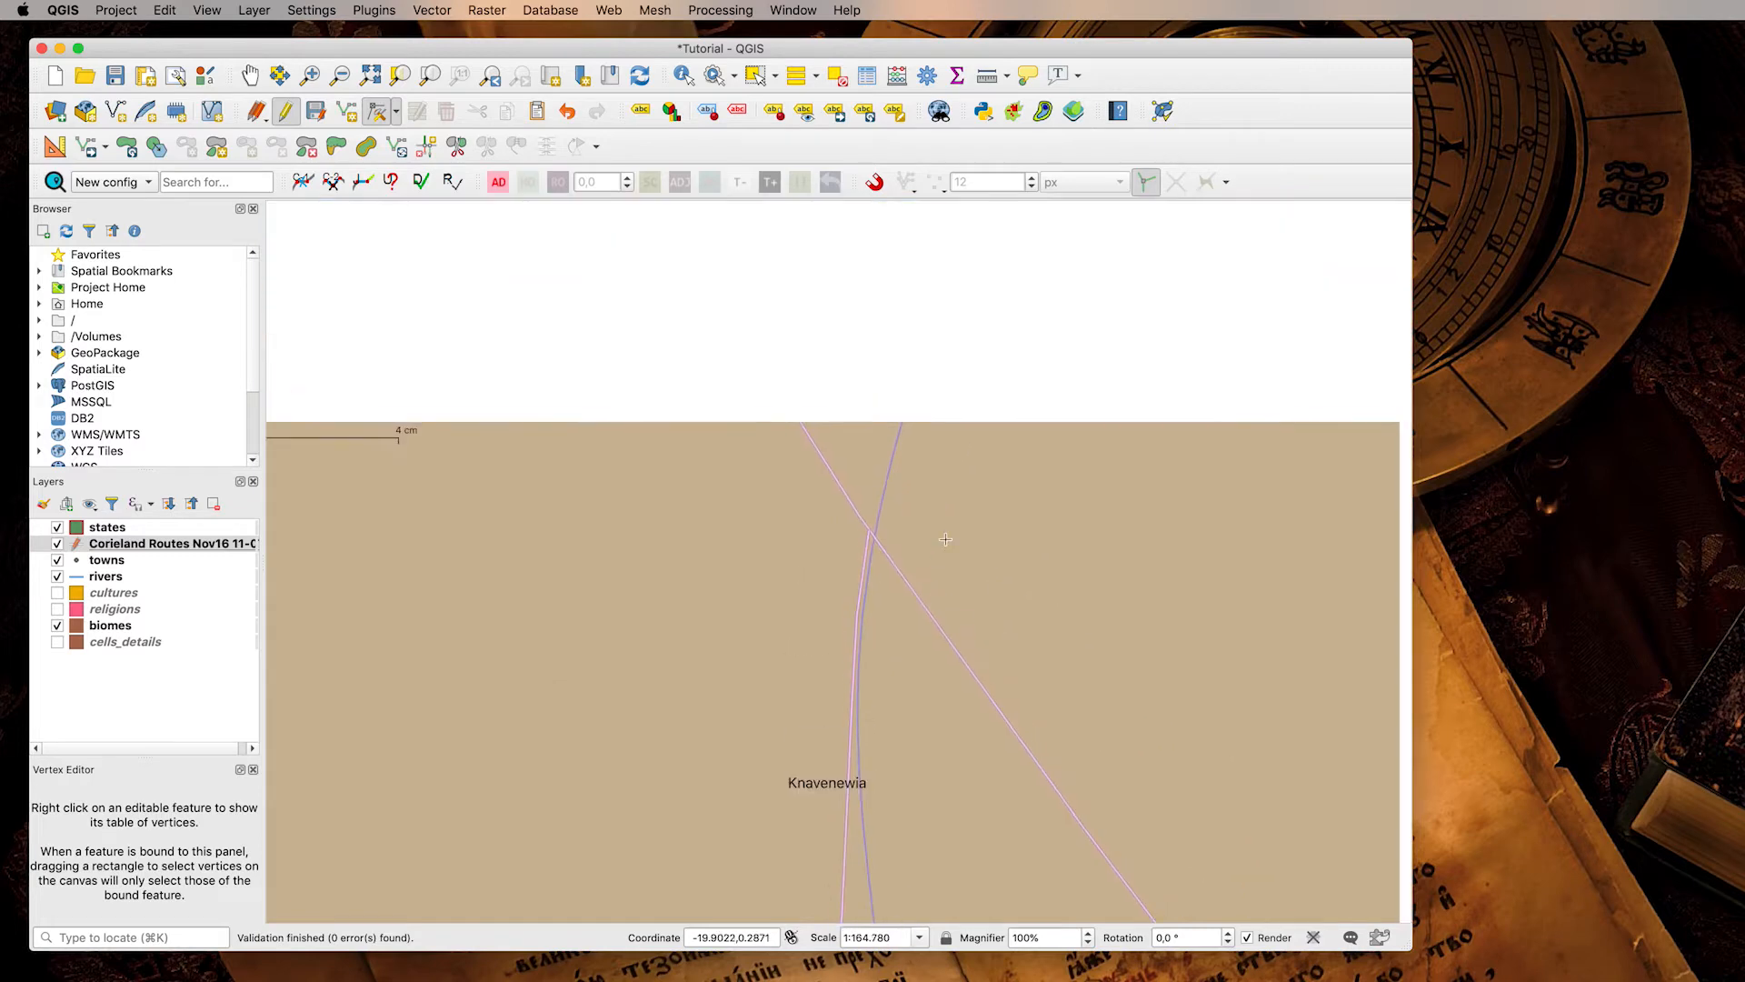
pyautogui.scroll(-3, 947, 544)
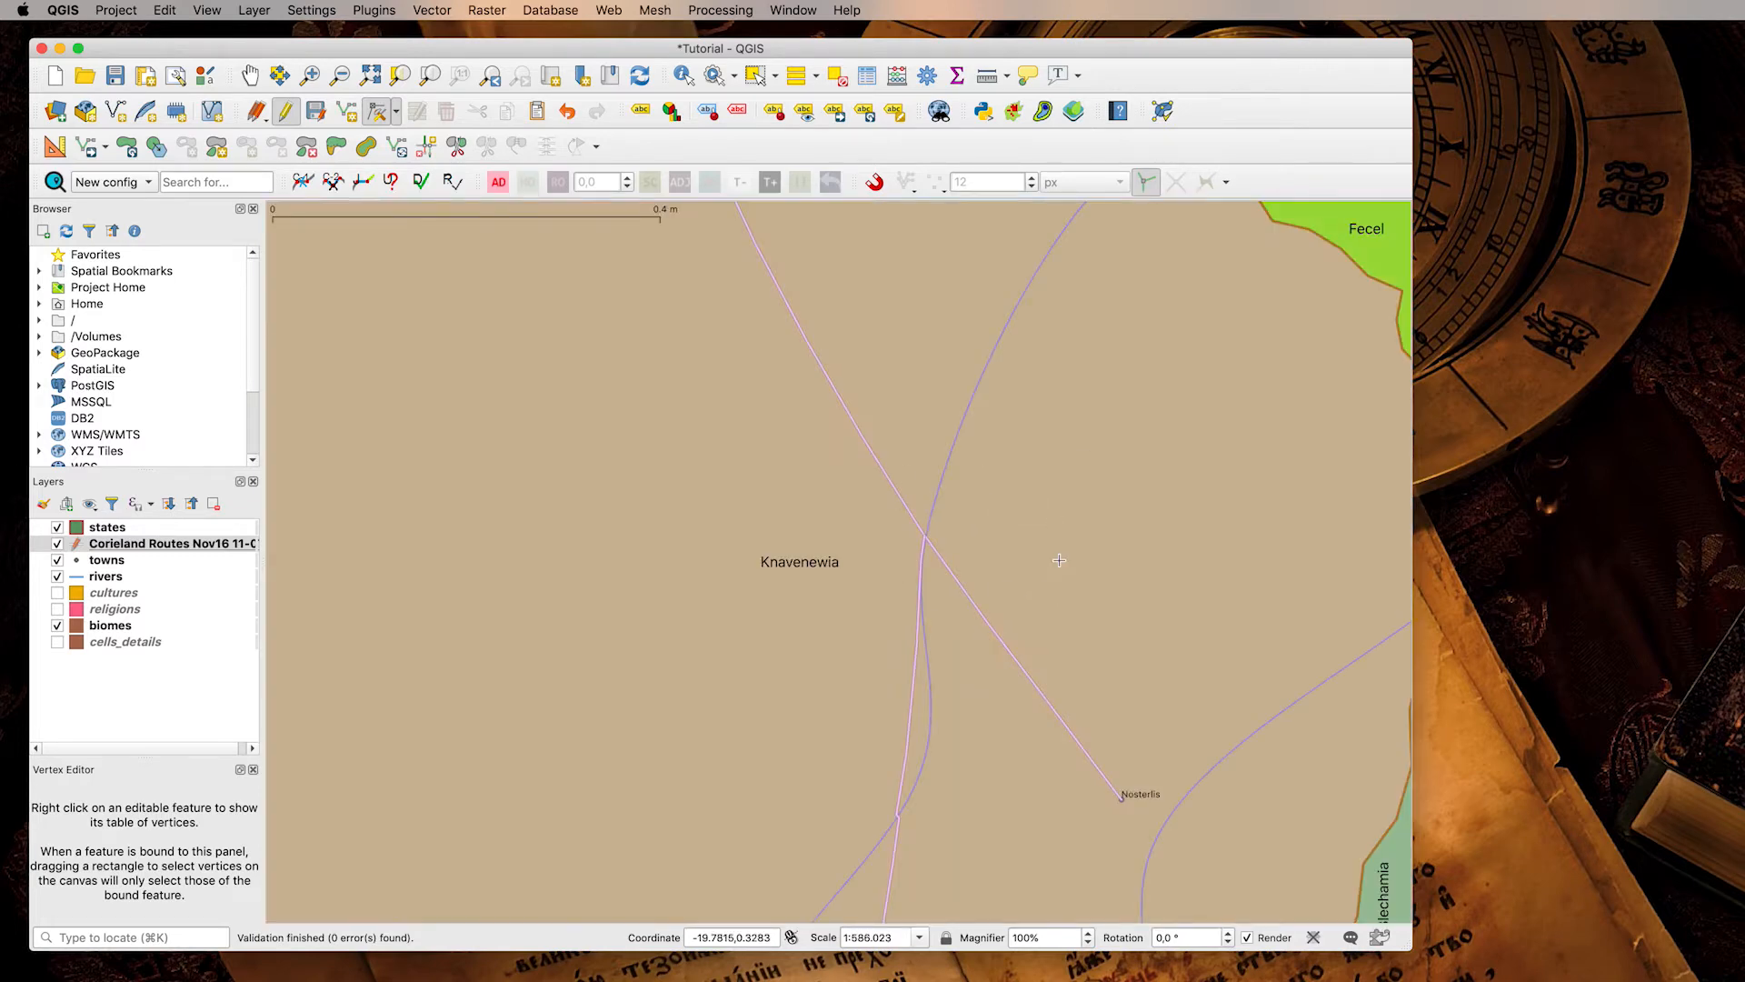
pyautogui.scroll(-4, 1059, 564)
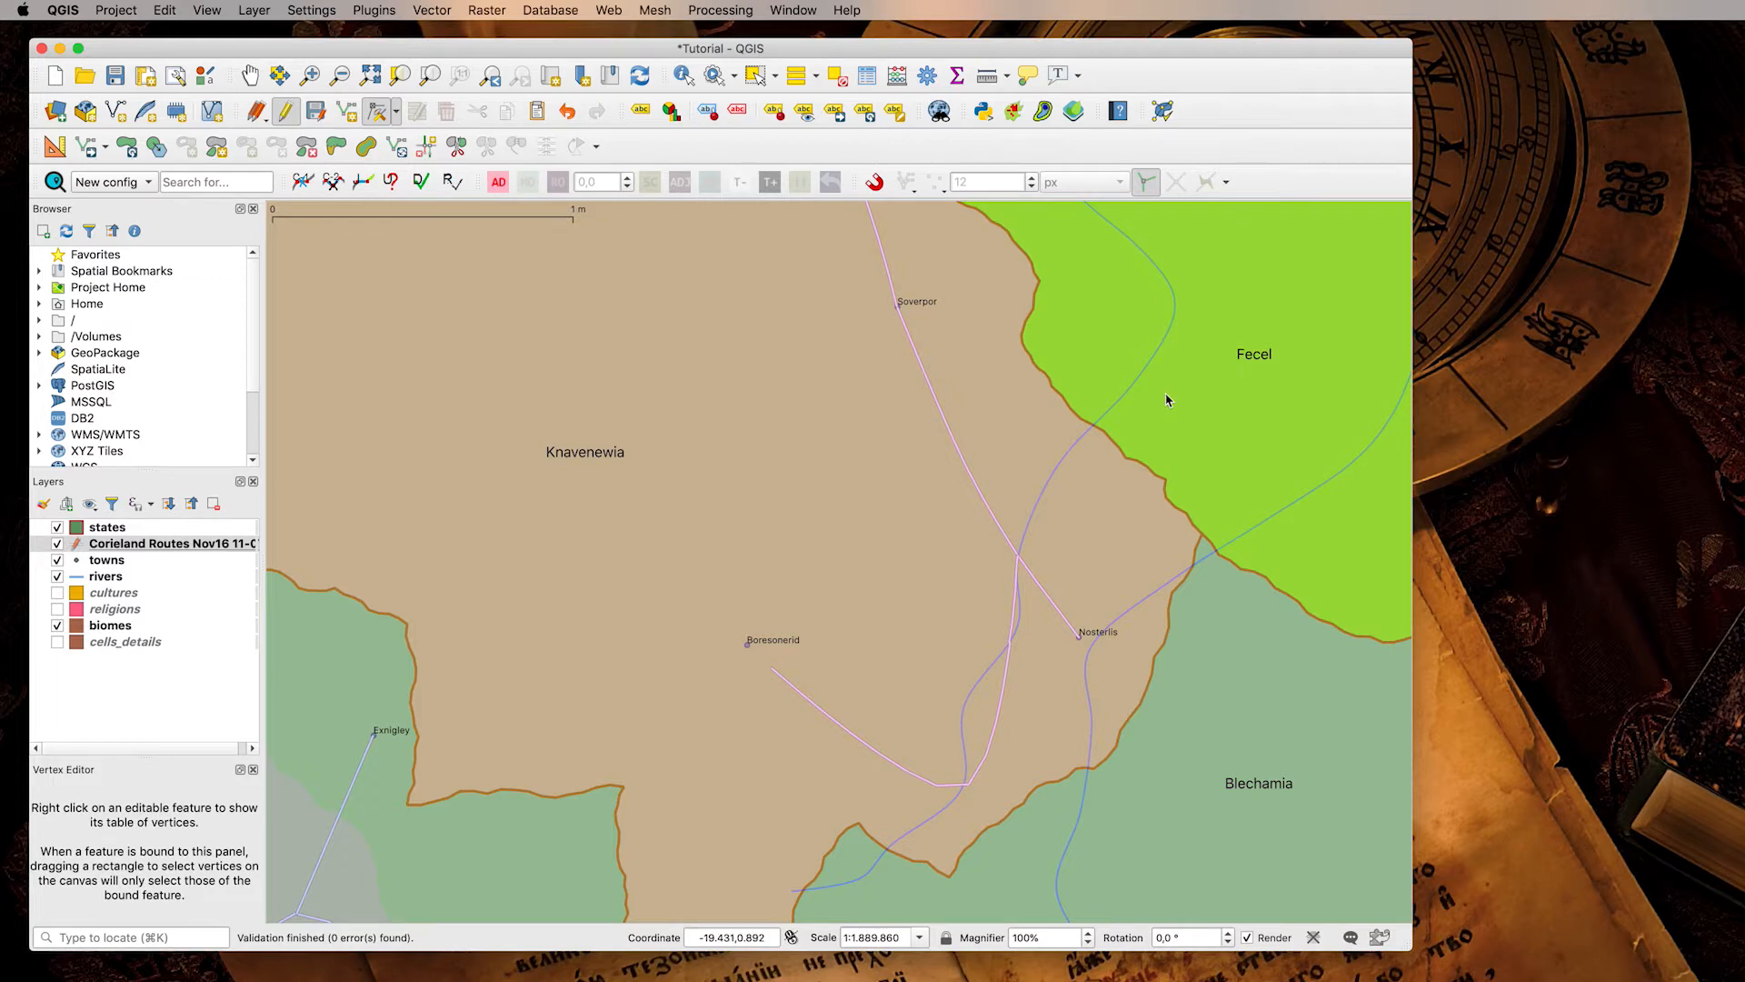
pyautogui.moveTo(1172, 391); pyautogui.dragTo(1063, 662)
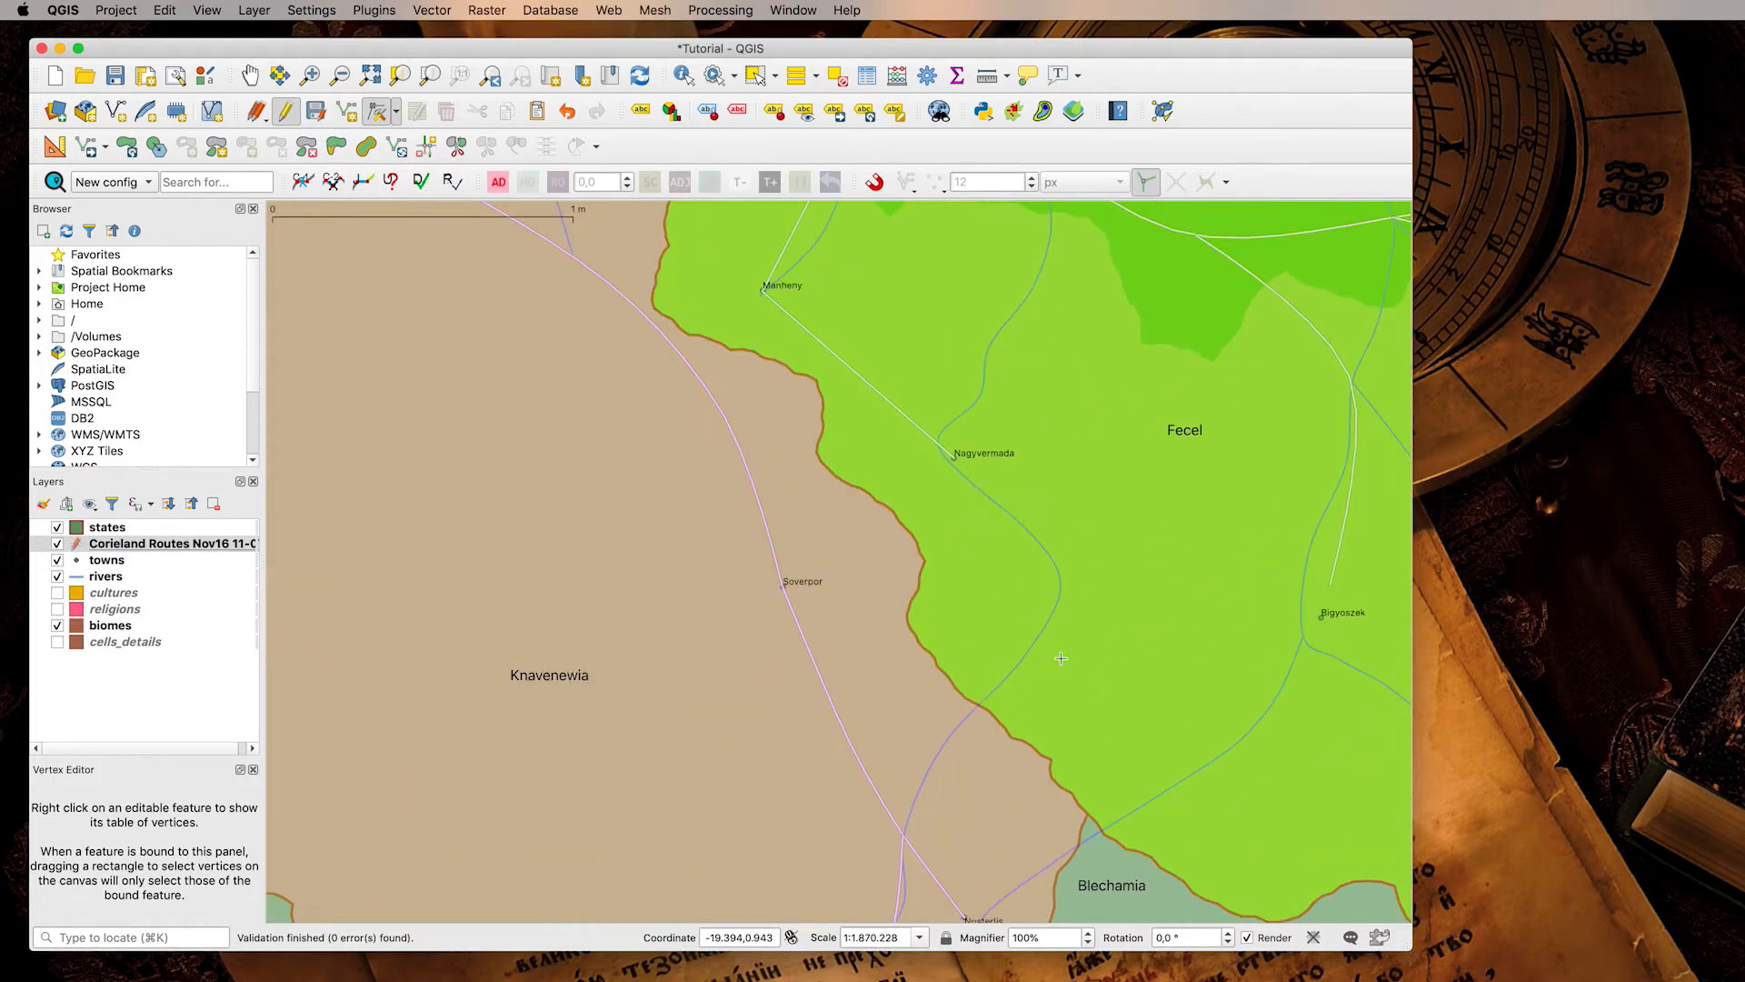
pyautogui.scroll(3, 1061, 658)
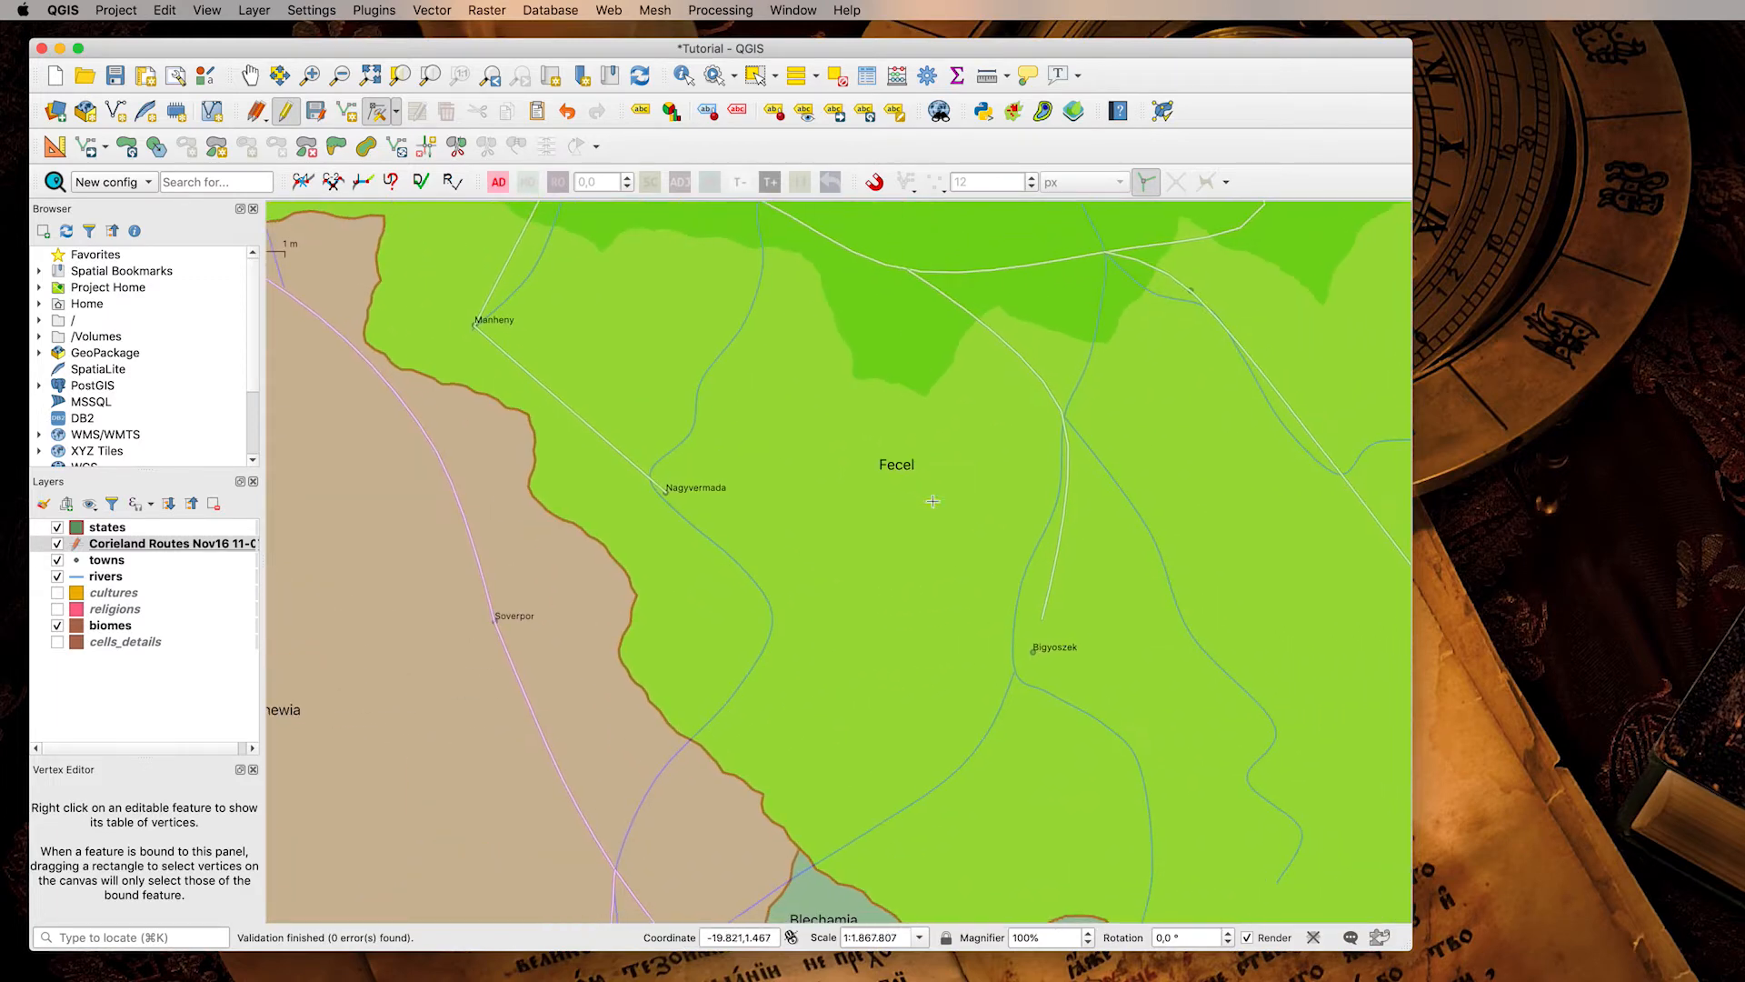
pyautogui.scroll(3, 1016, 719)
pyautogui.scroll(2, 1017, 718)
pyautogui.scroll(4, 1032, 549)
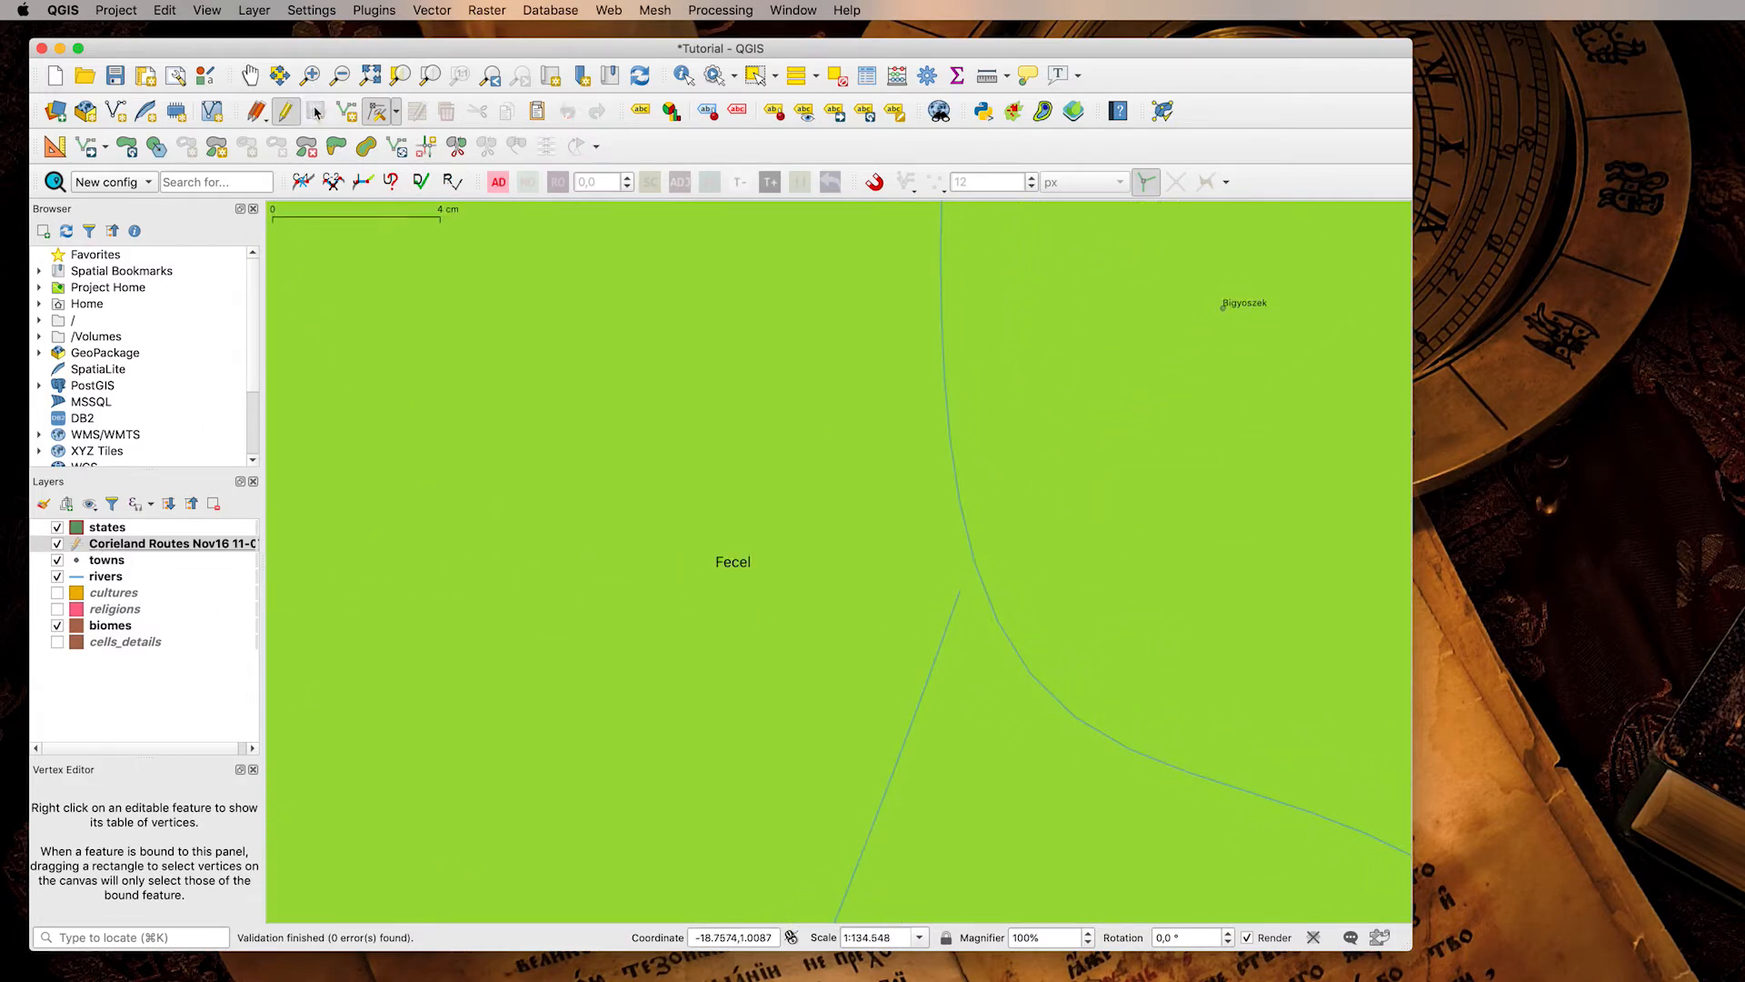
pyautogui.click(286, 111)
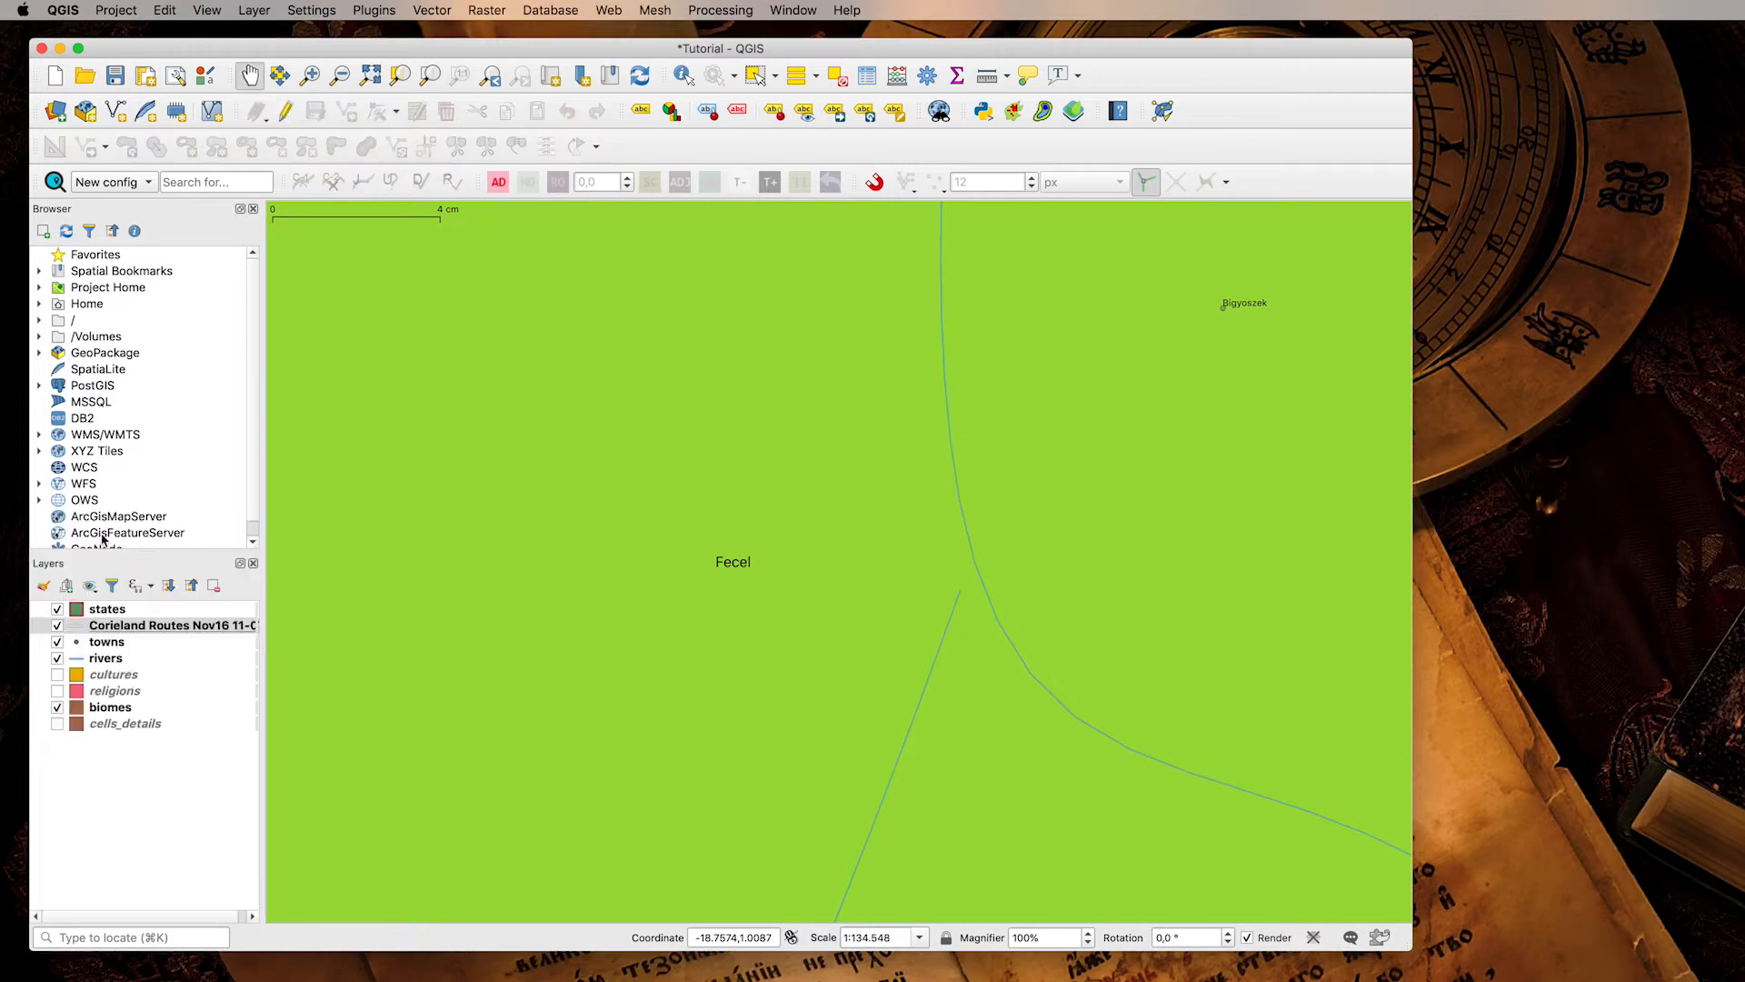
pyautogui.click(104, 660)
pyautogui.click(286, 111)
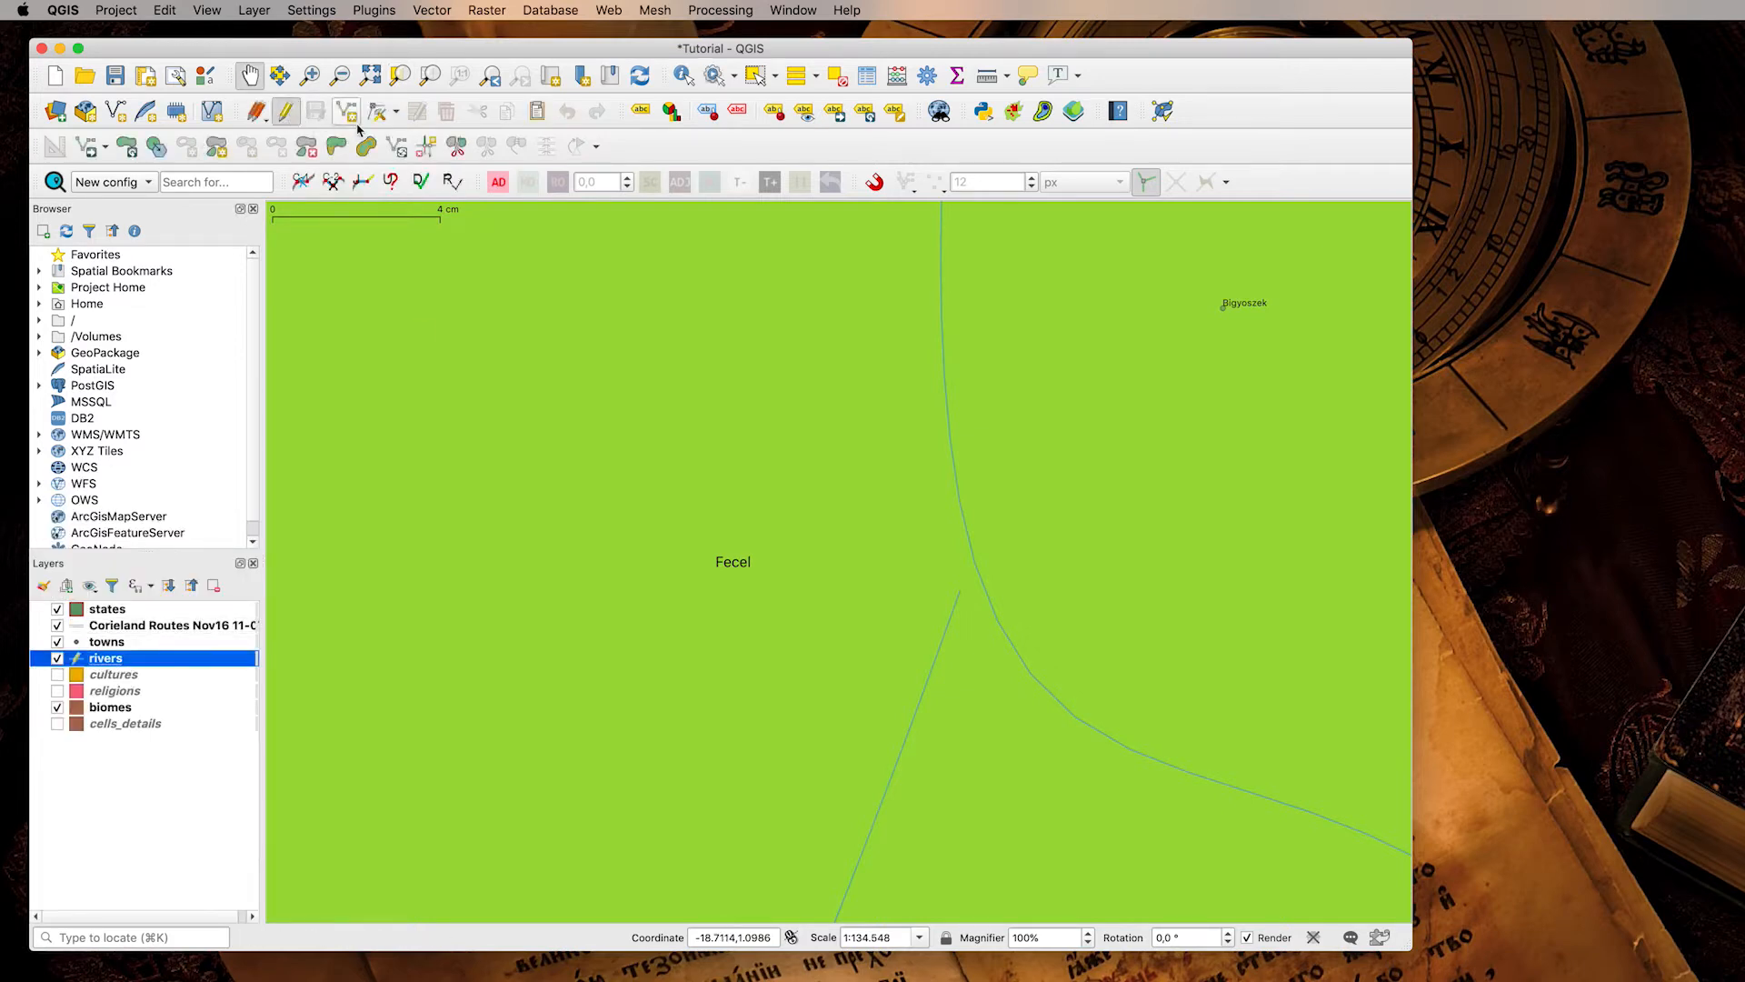
pyautogui.click(375, 112)
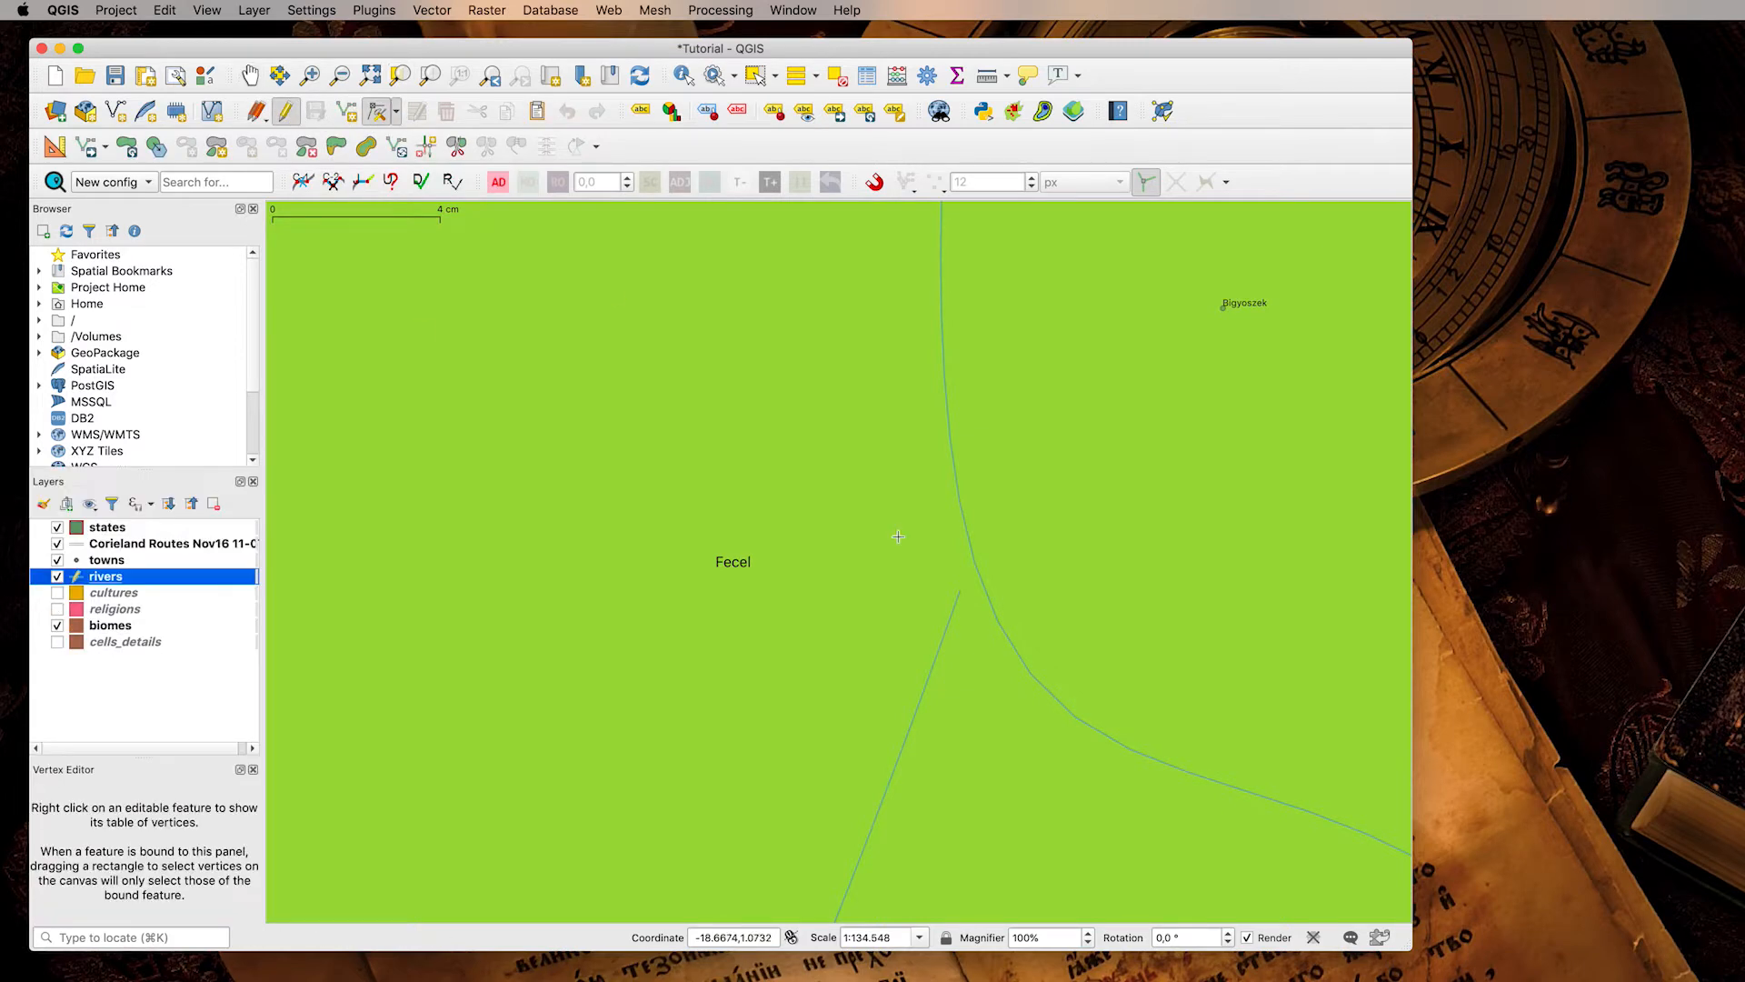
# Enable snapping and attach the loose river end to the neighbouring river southwest of Bigyoszek.
pyautogui.click(964, 577)
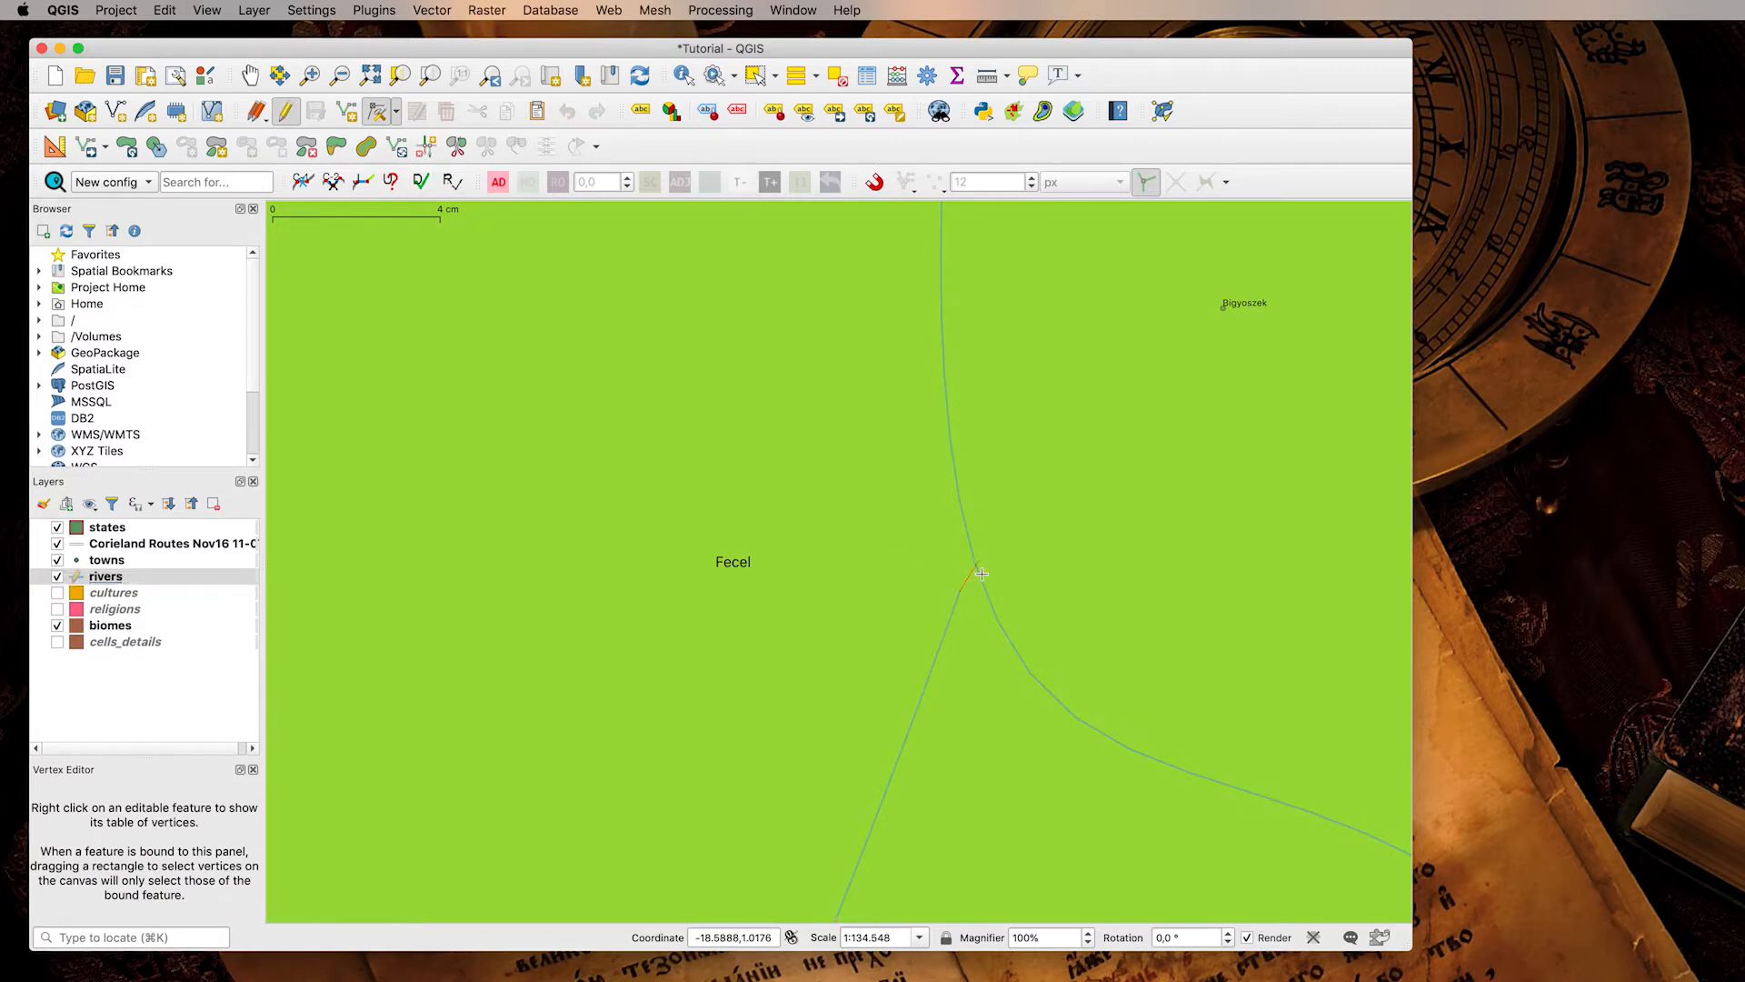
pyautogui.click(875, 183)
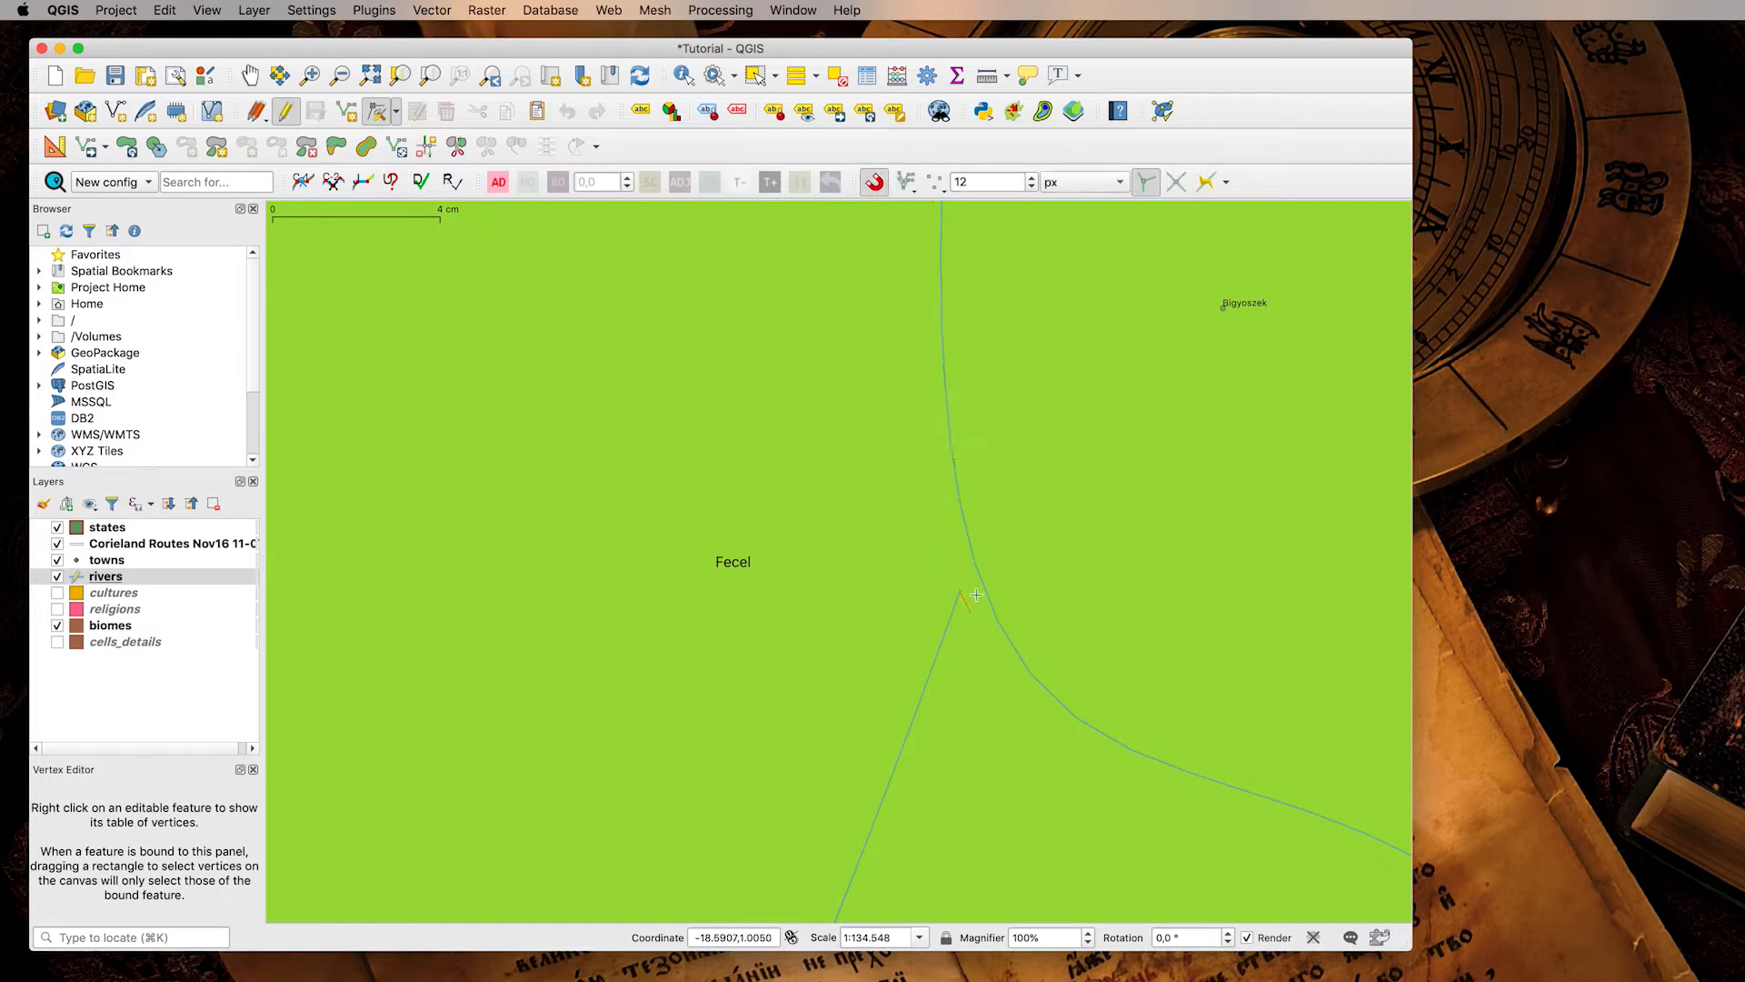
pyautogui.click(977, 563)
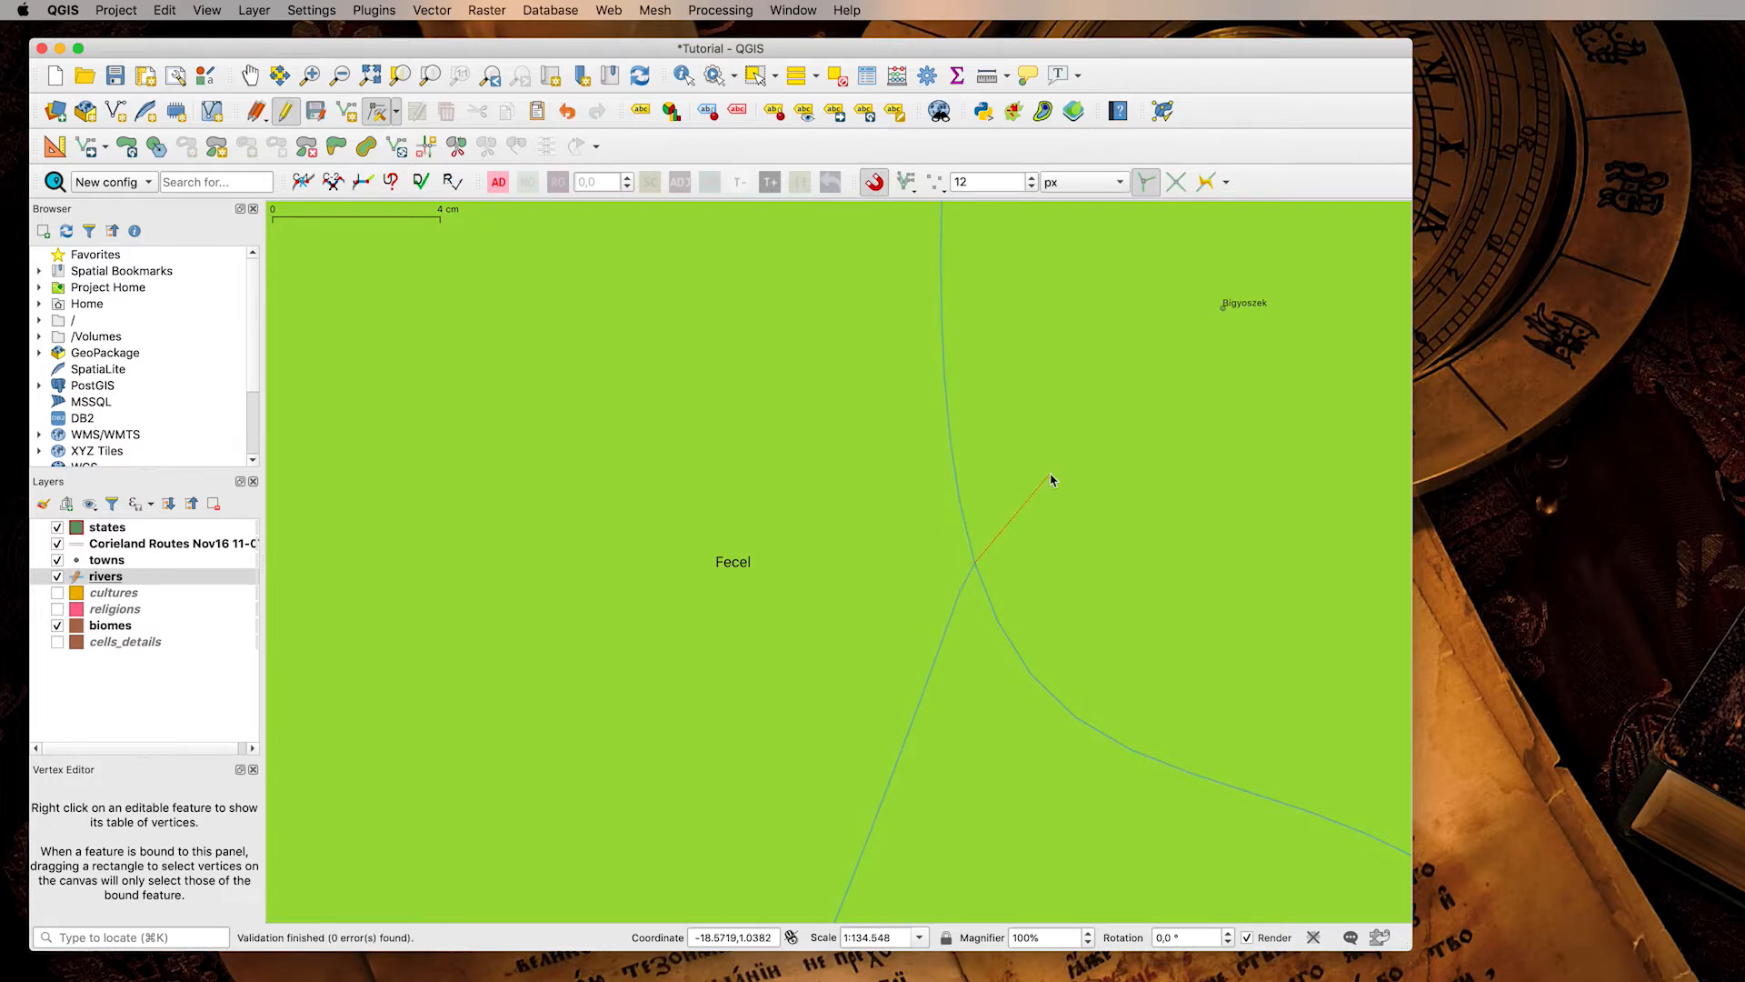
pyautogui.scroll(-4, 1094, 553)
pyautogui.scroll(-1, 1094, 552)
pyautogui.scroll(-2, 1094, 553)
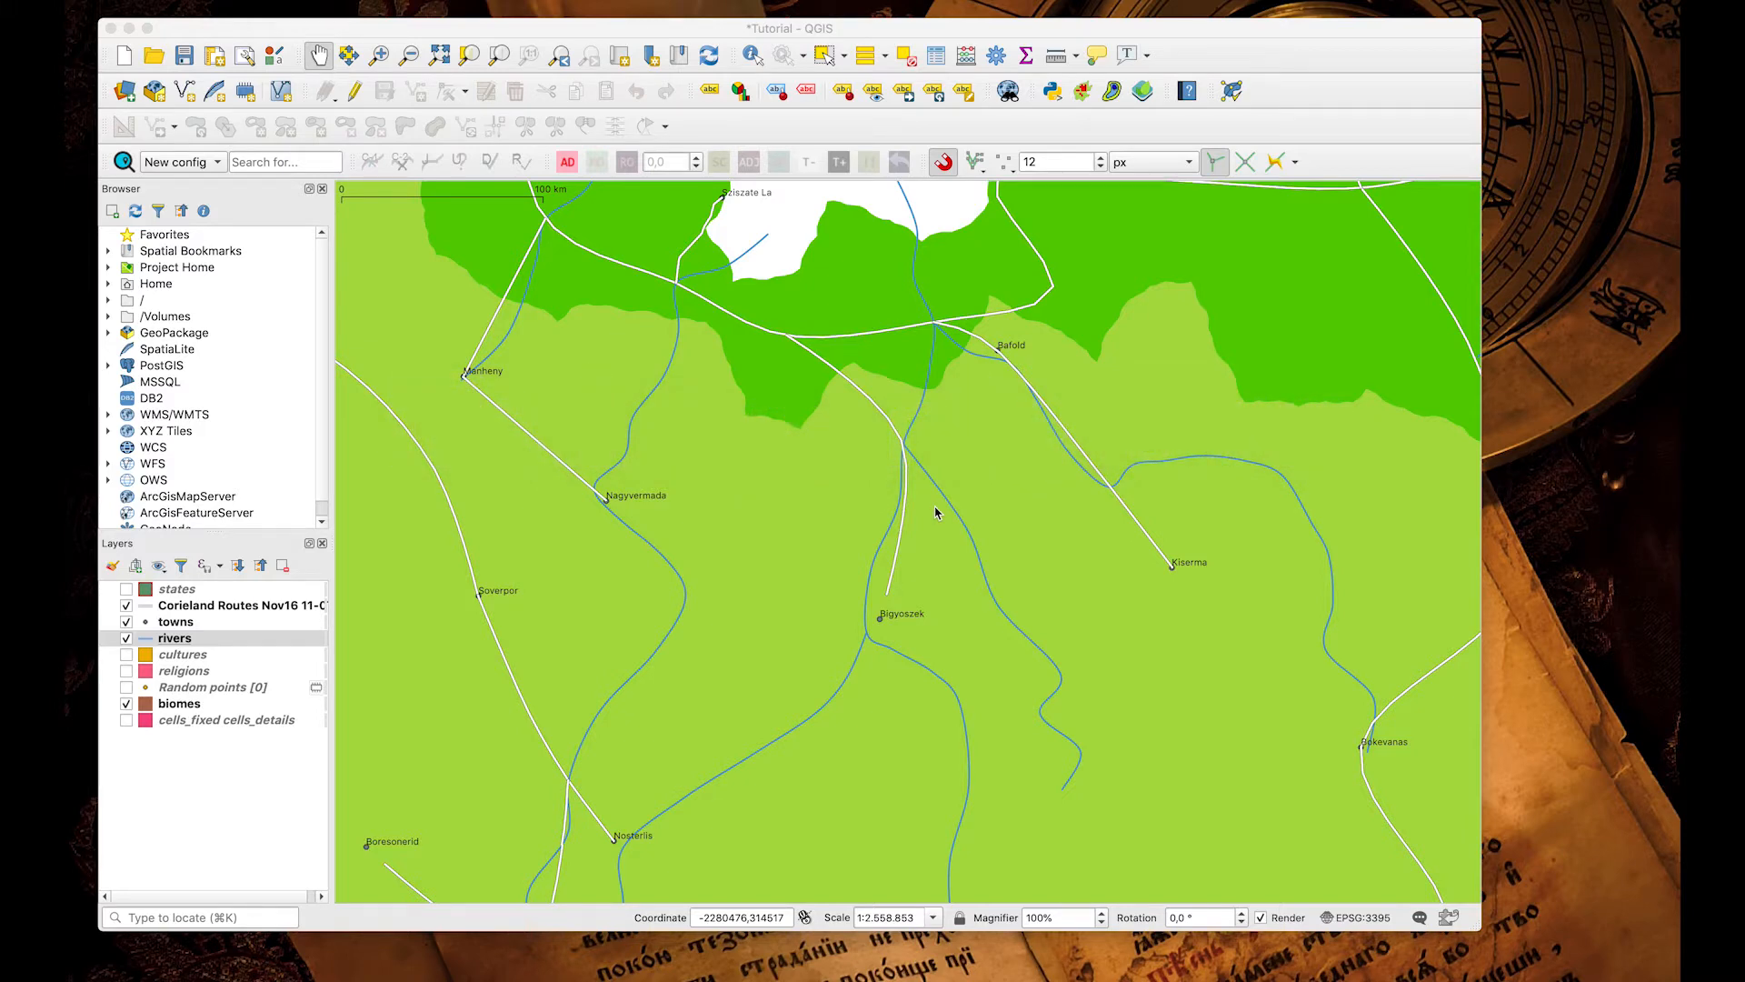
# Start editing the rivers layer with the Vertex Tool and examine the vertex spacing of the river east of Bigyoszek.
pyautogui.click(203, 642)
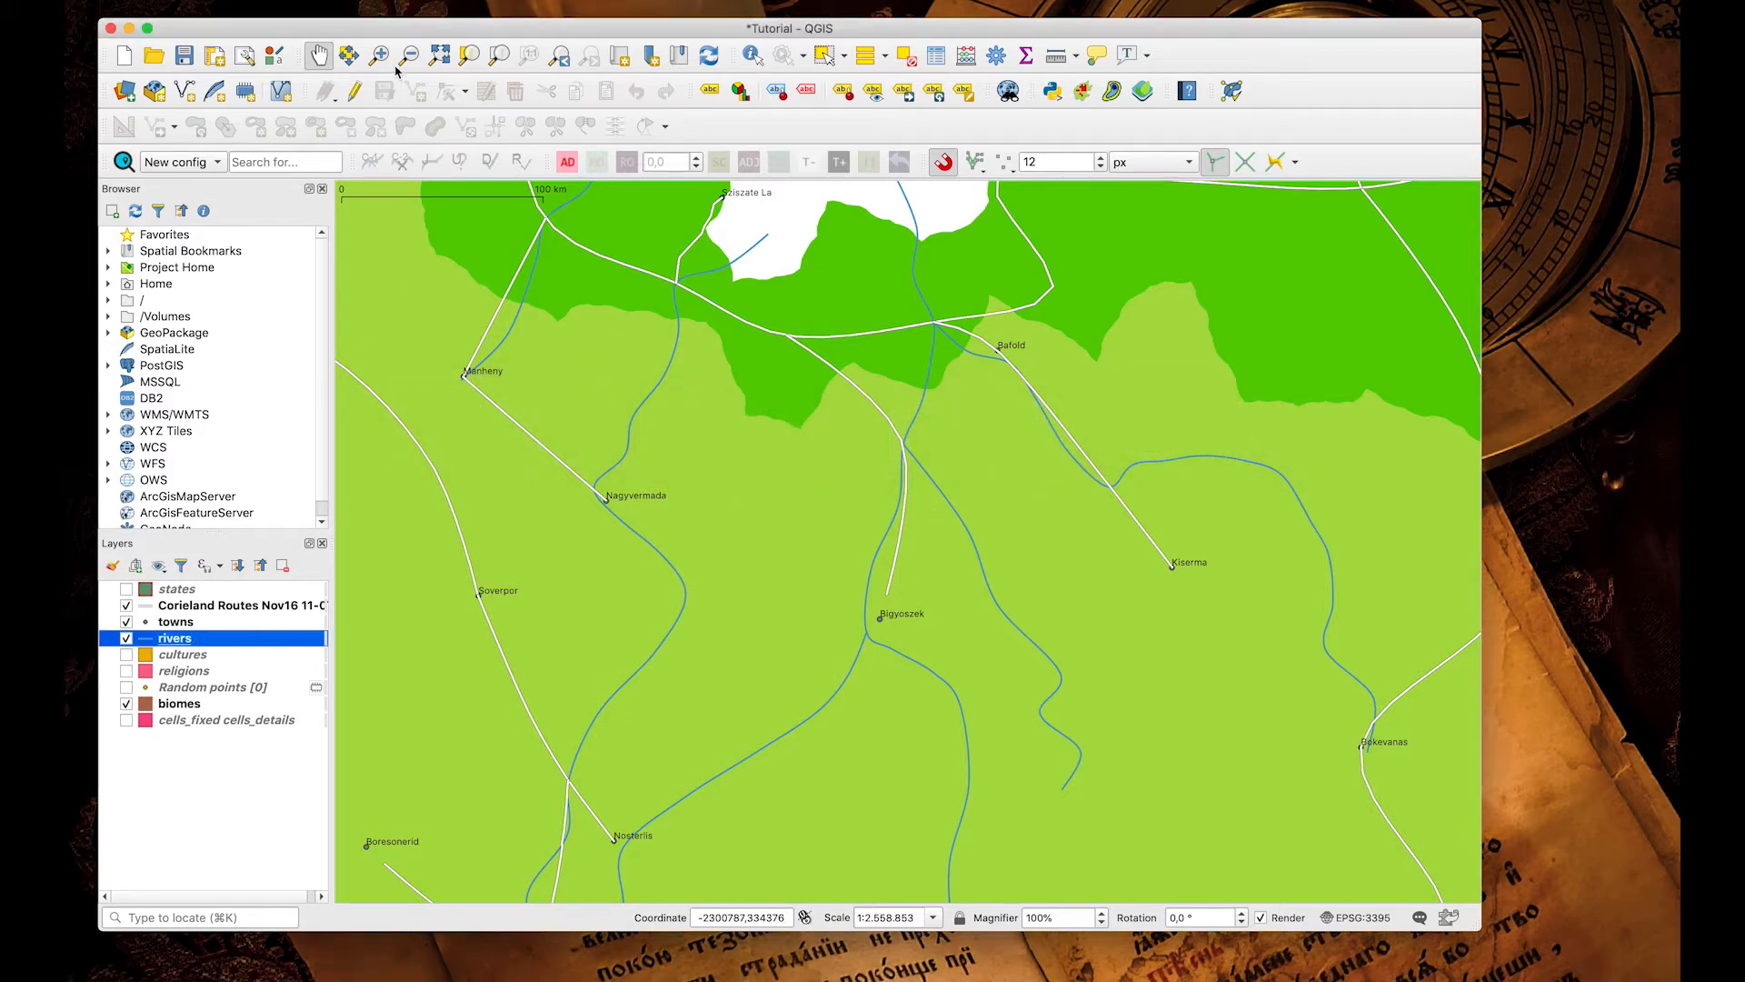
pyautogui.click(355, 91)
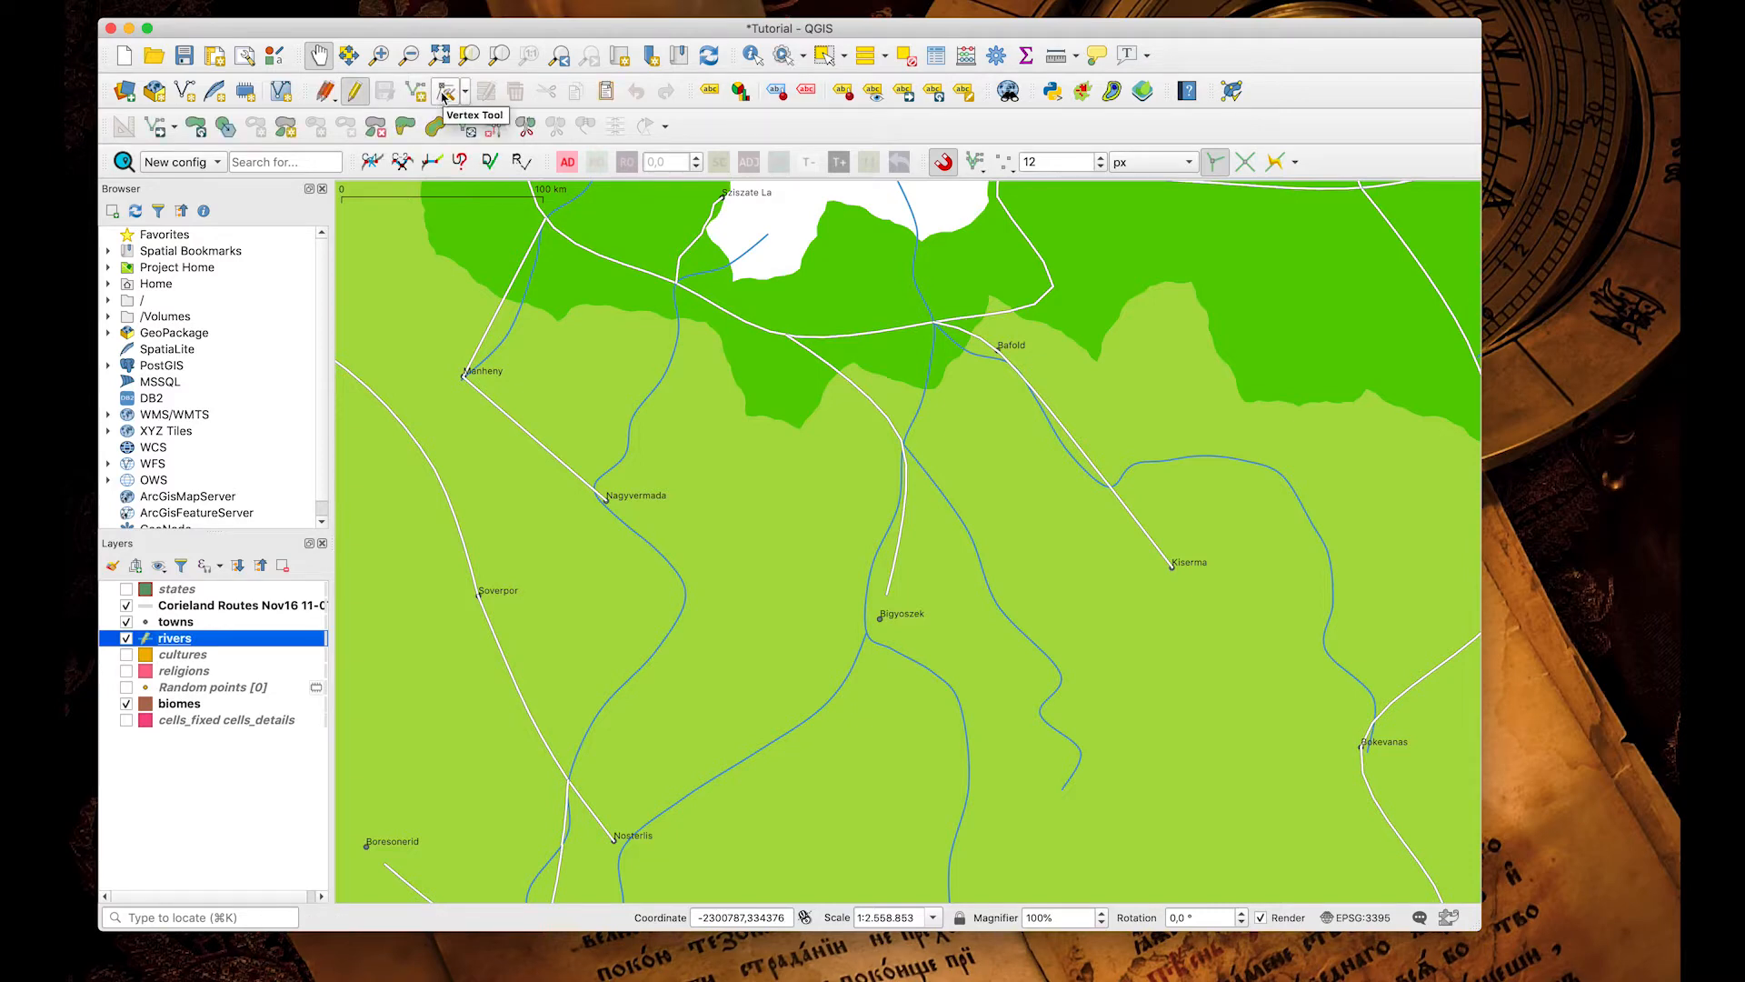
pyautogui.click(445, 94)
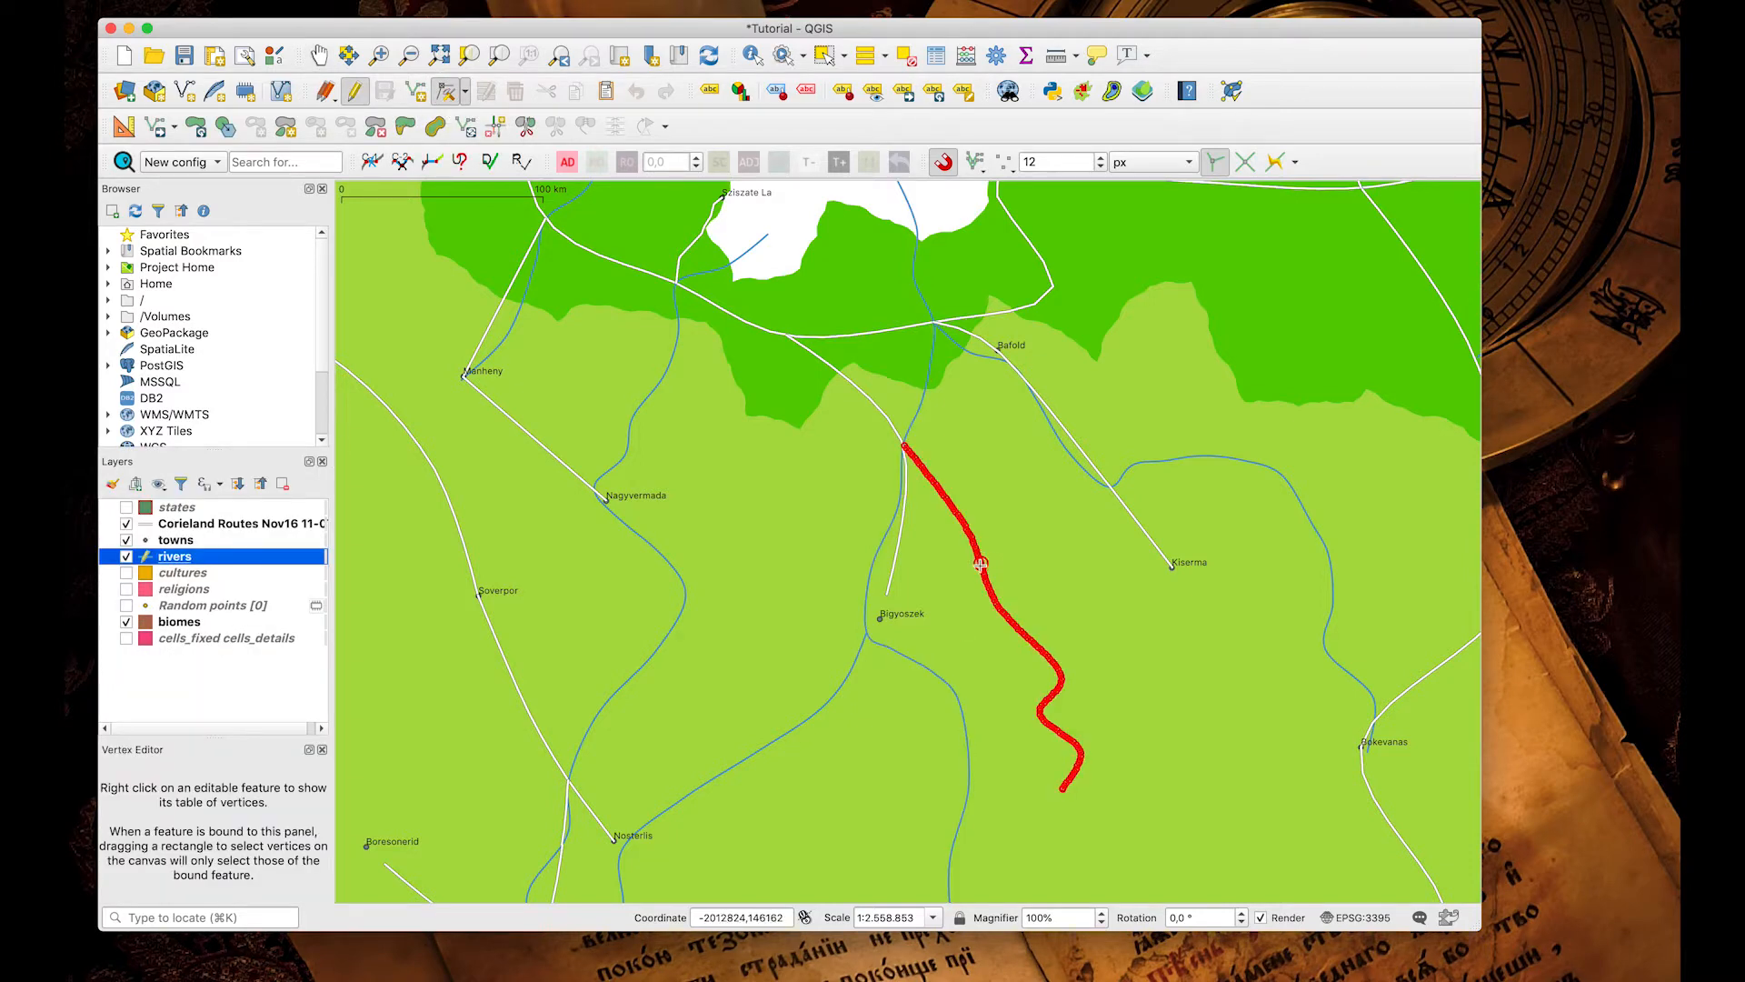
pyautogui.scroll(3, 968, 530)
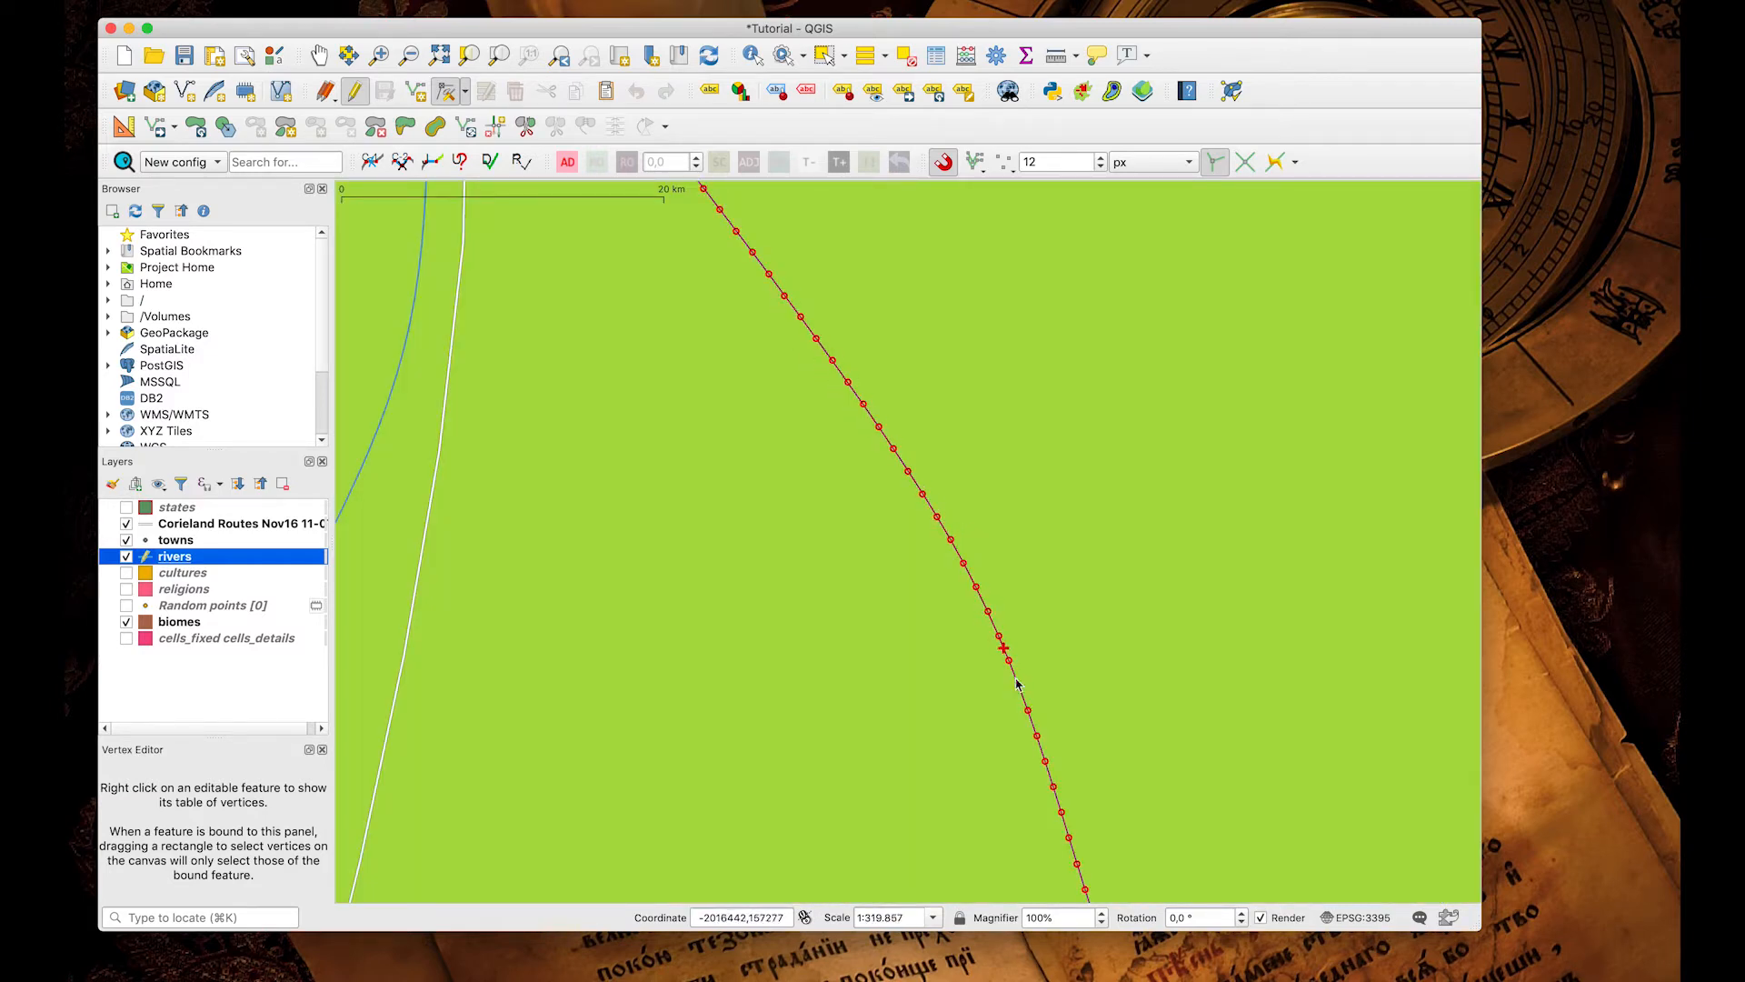
pyautogui.scroll(-2, 818, 418)
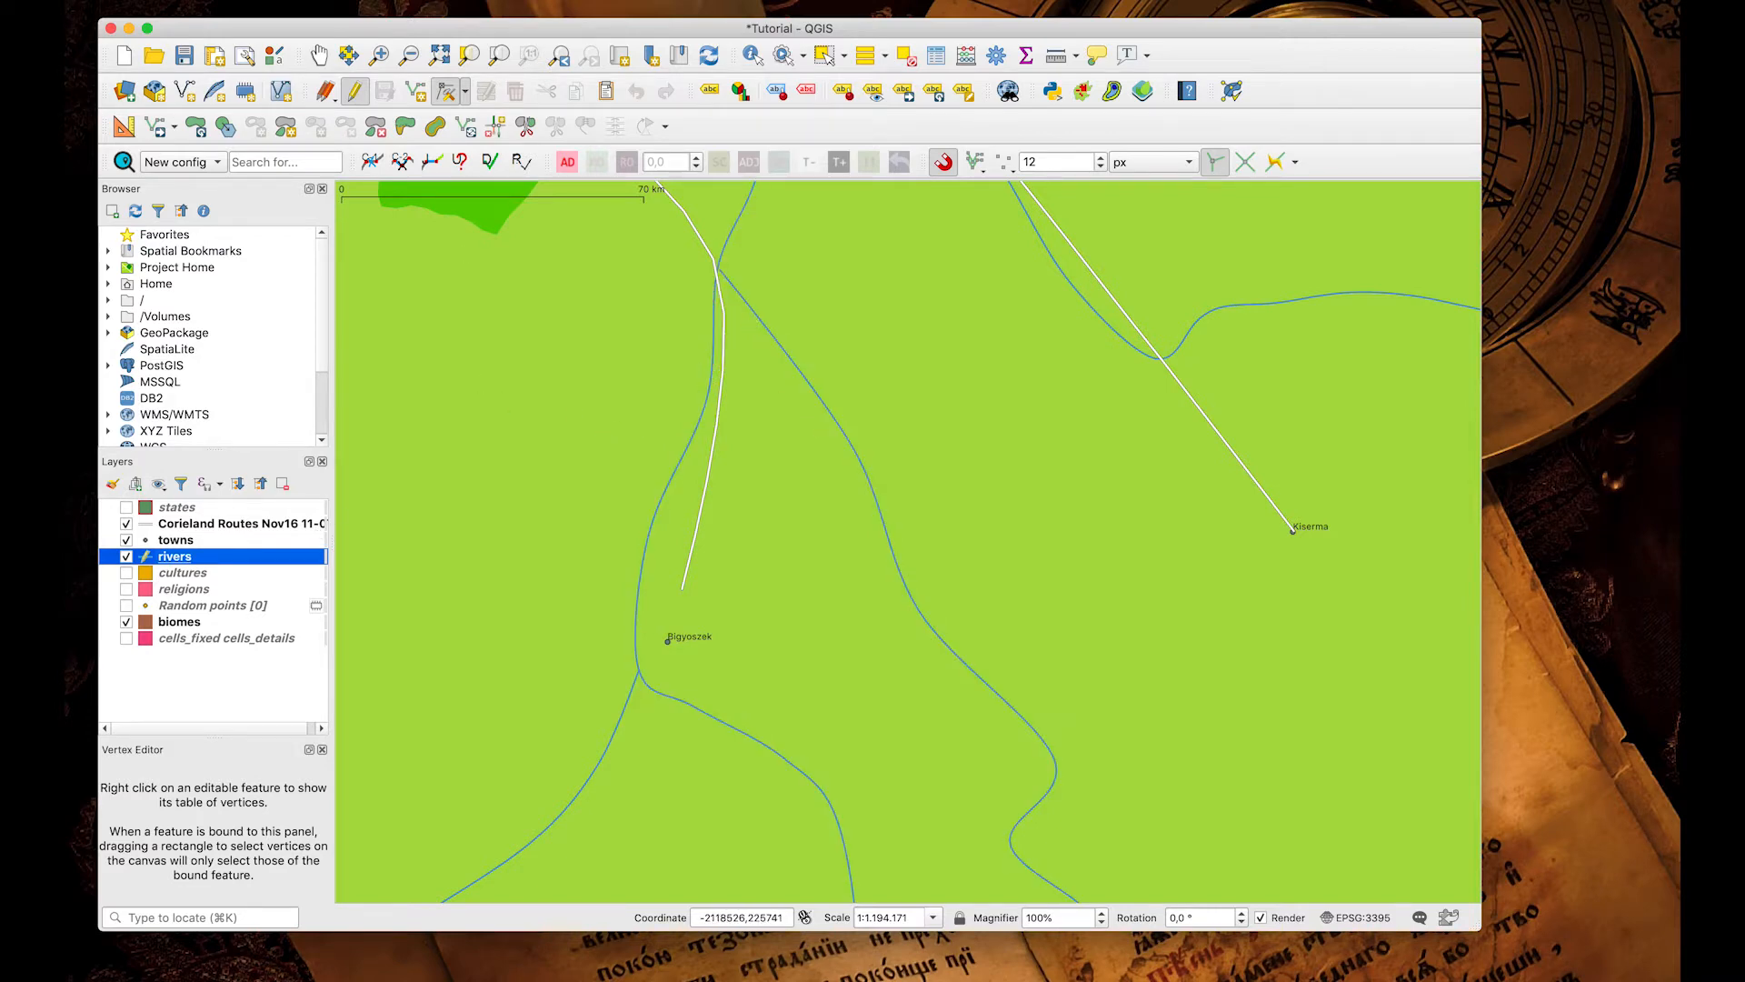
# Simplify the rivers layer into a temporary layer using the Distance (Douglas-Peucker) method with a tolerance of 0,002 degrees.
pyautogui.click(499, 0)
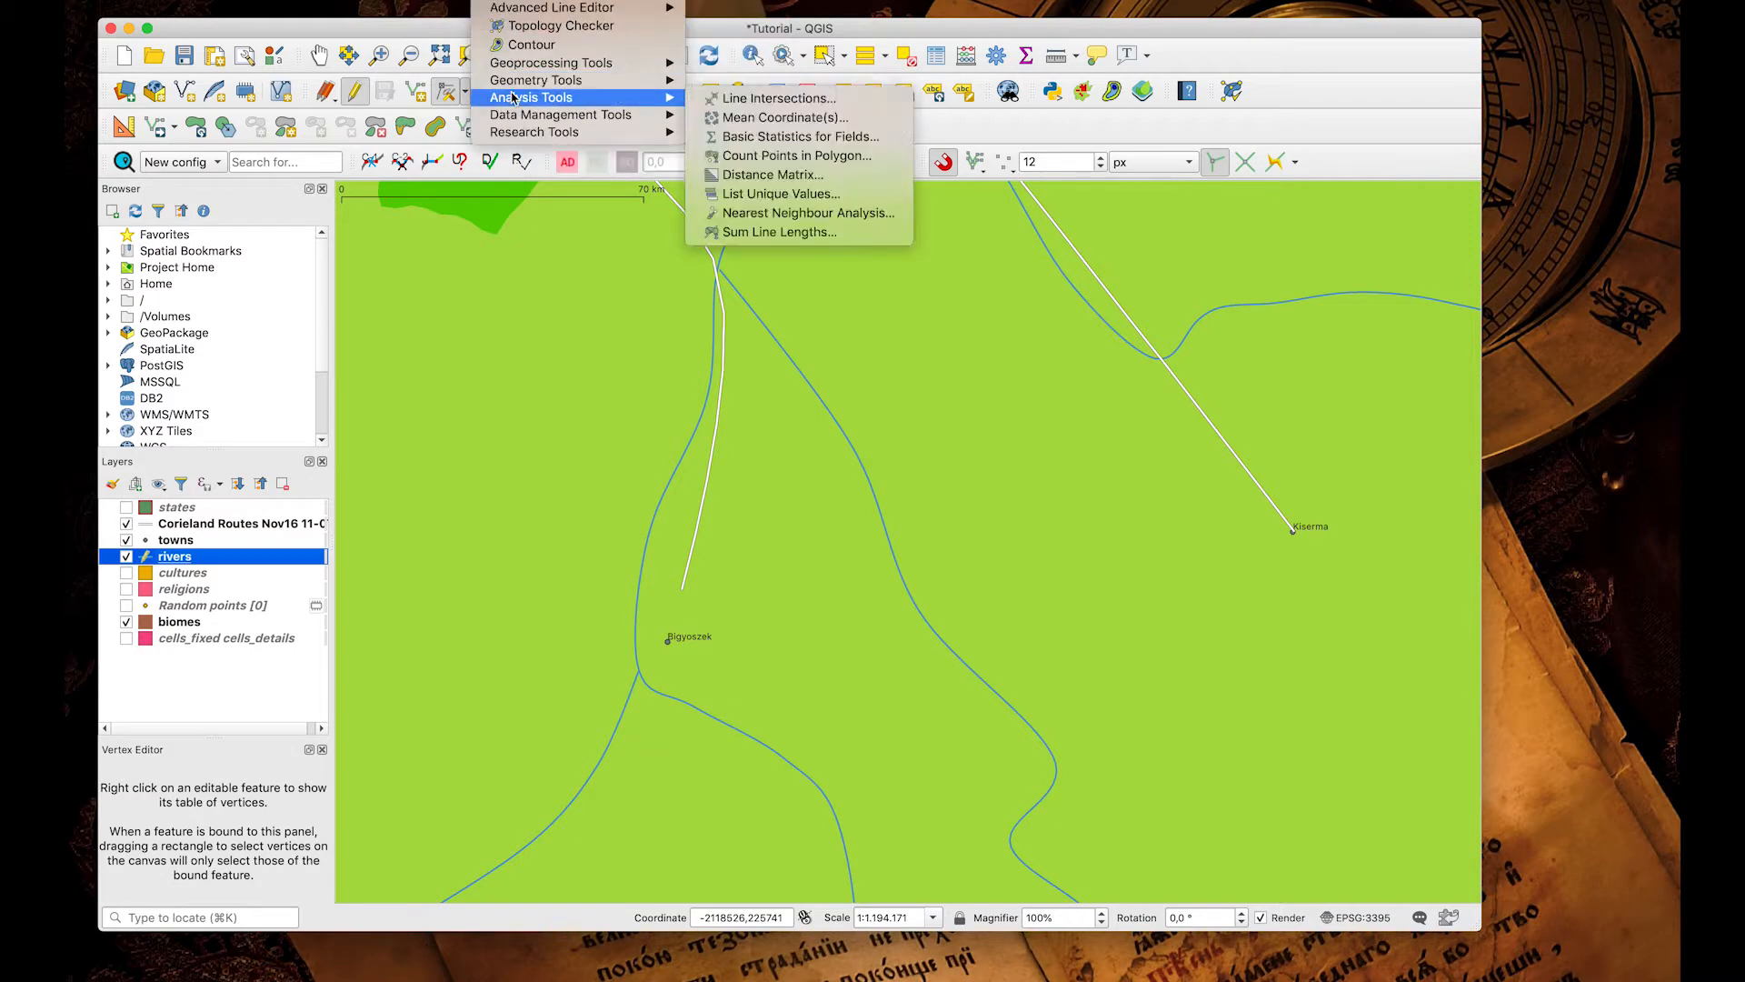
pyautogui.moveTo(517, 84)
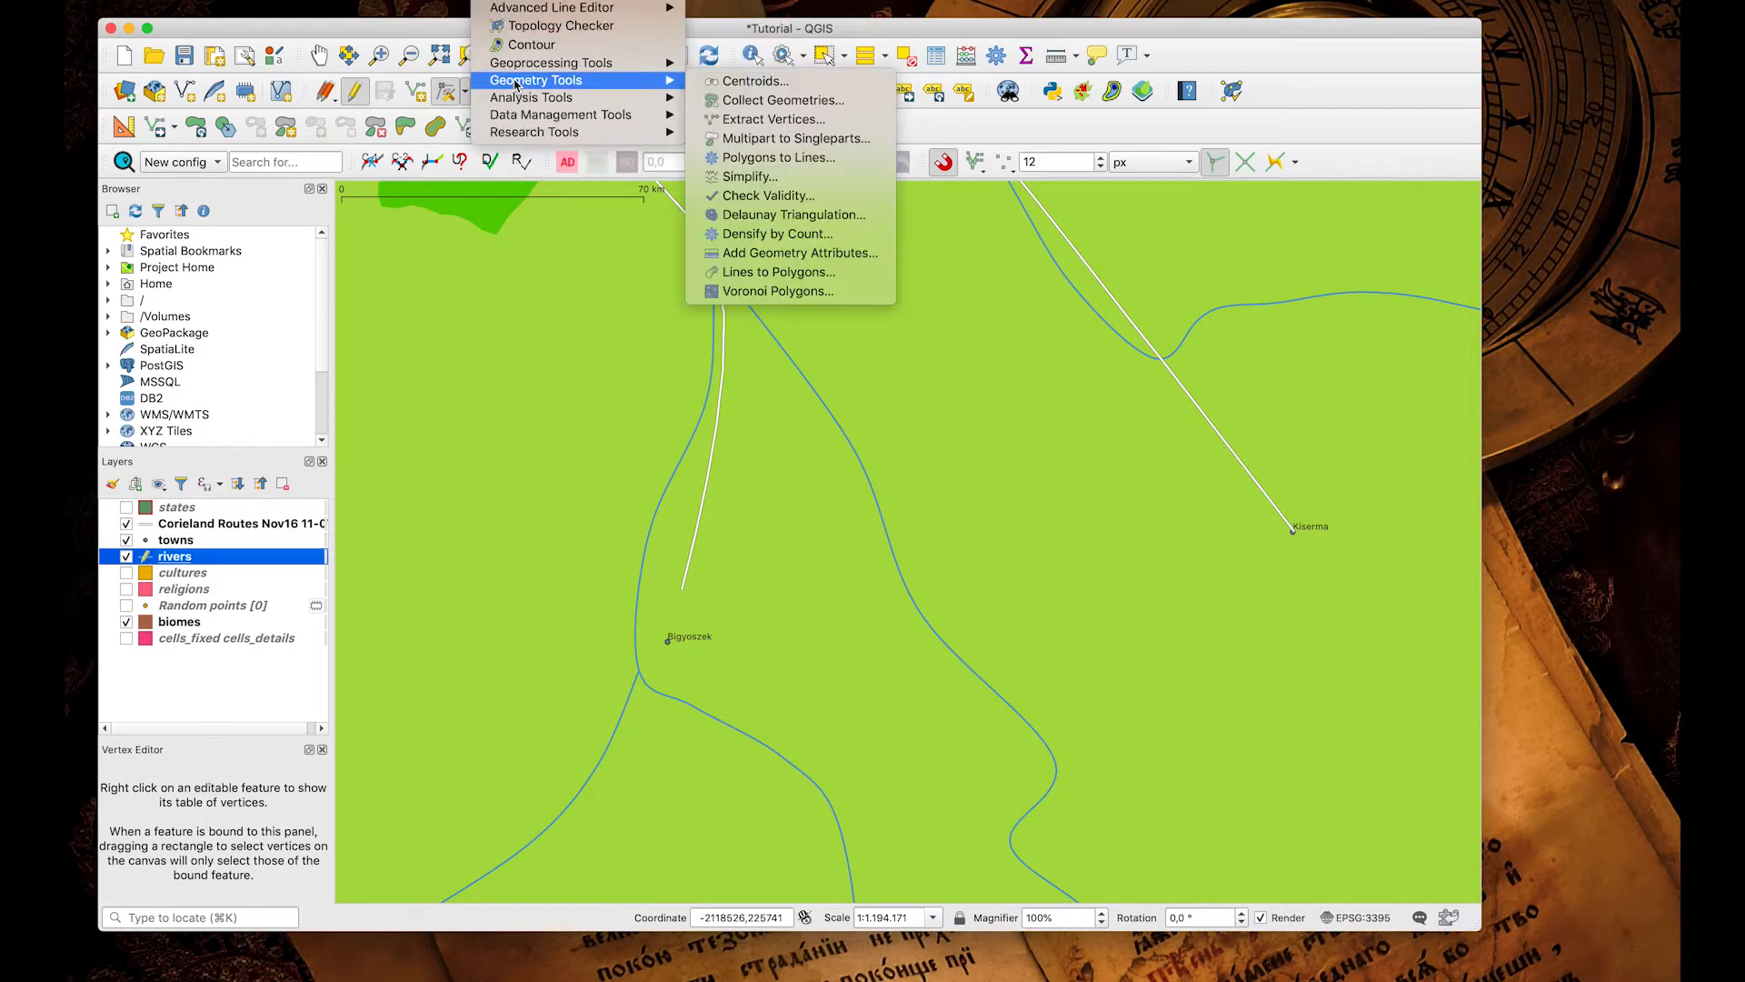
pyautogui.click(750, 177)
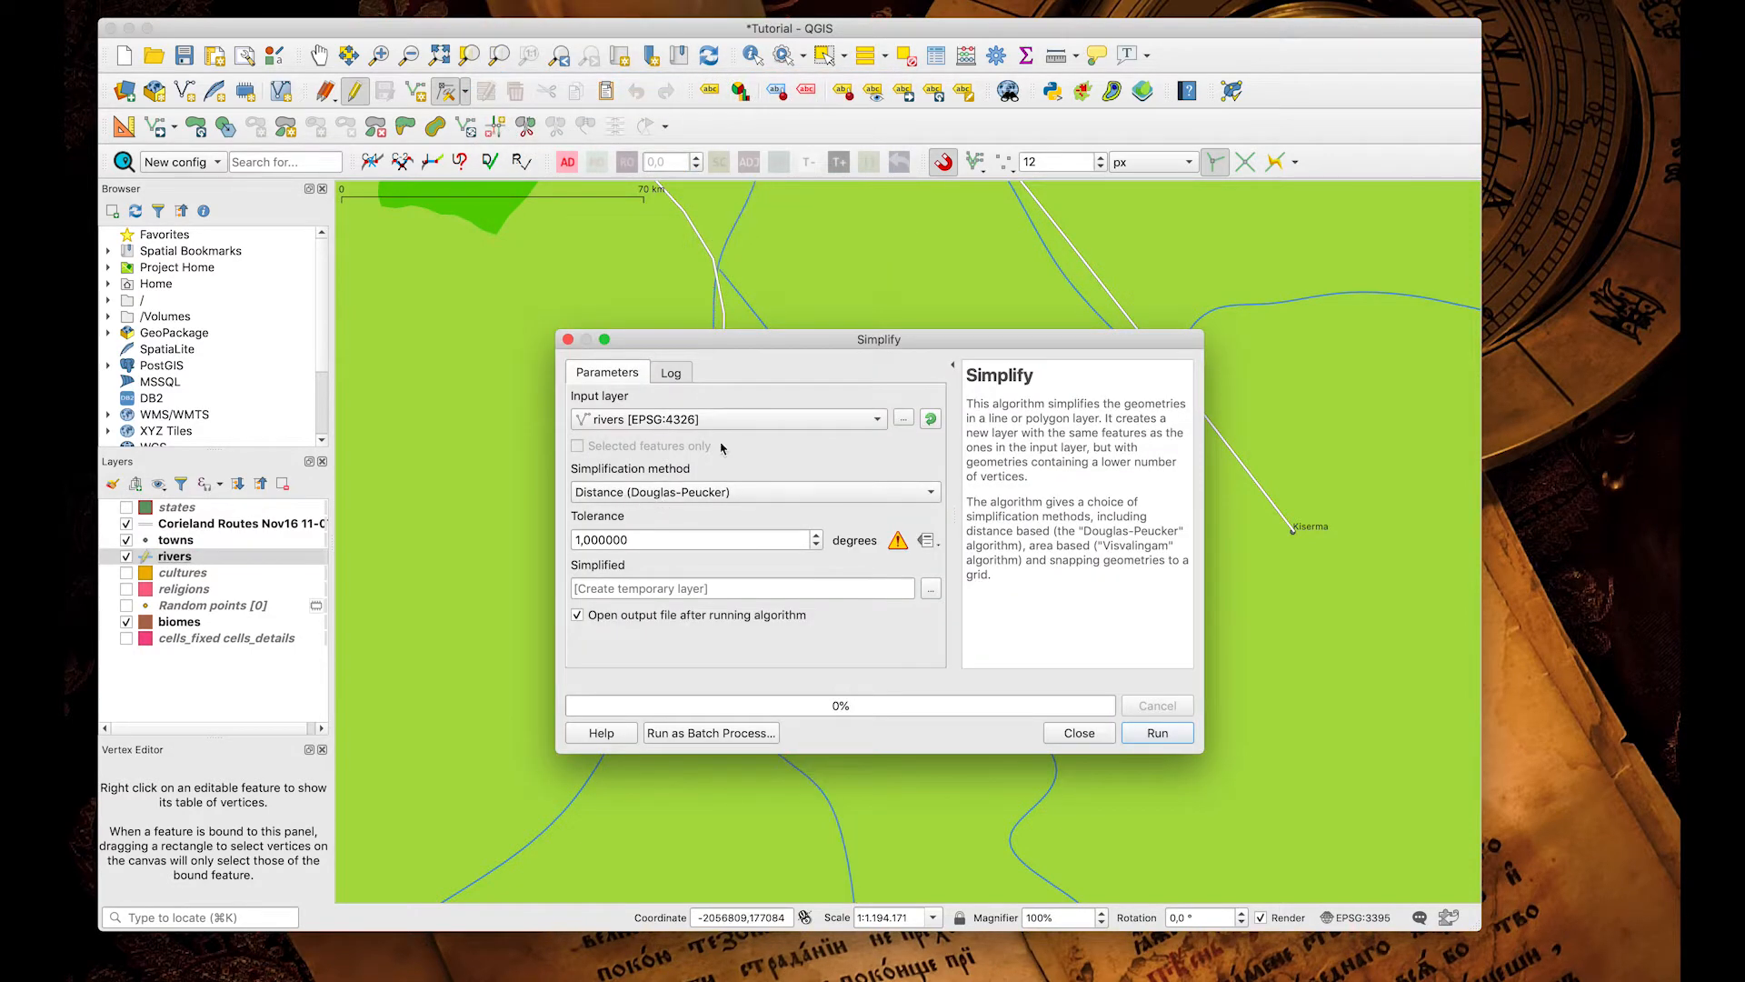
pyautogui.doubleClick(667, 541)
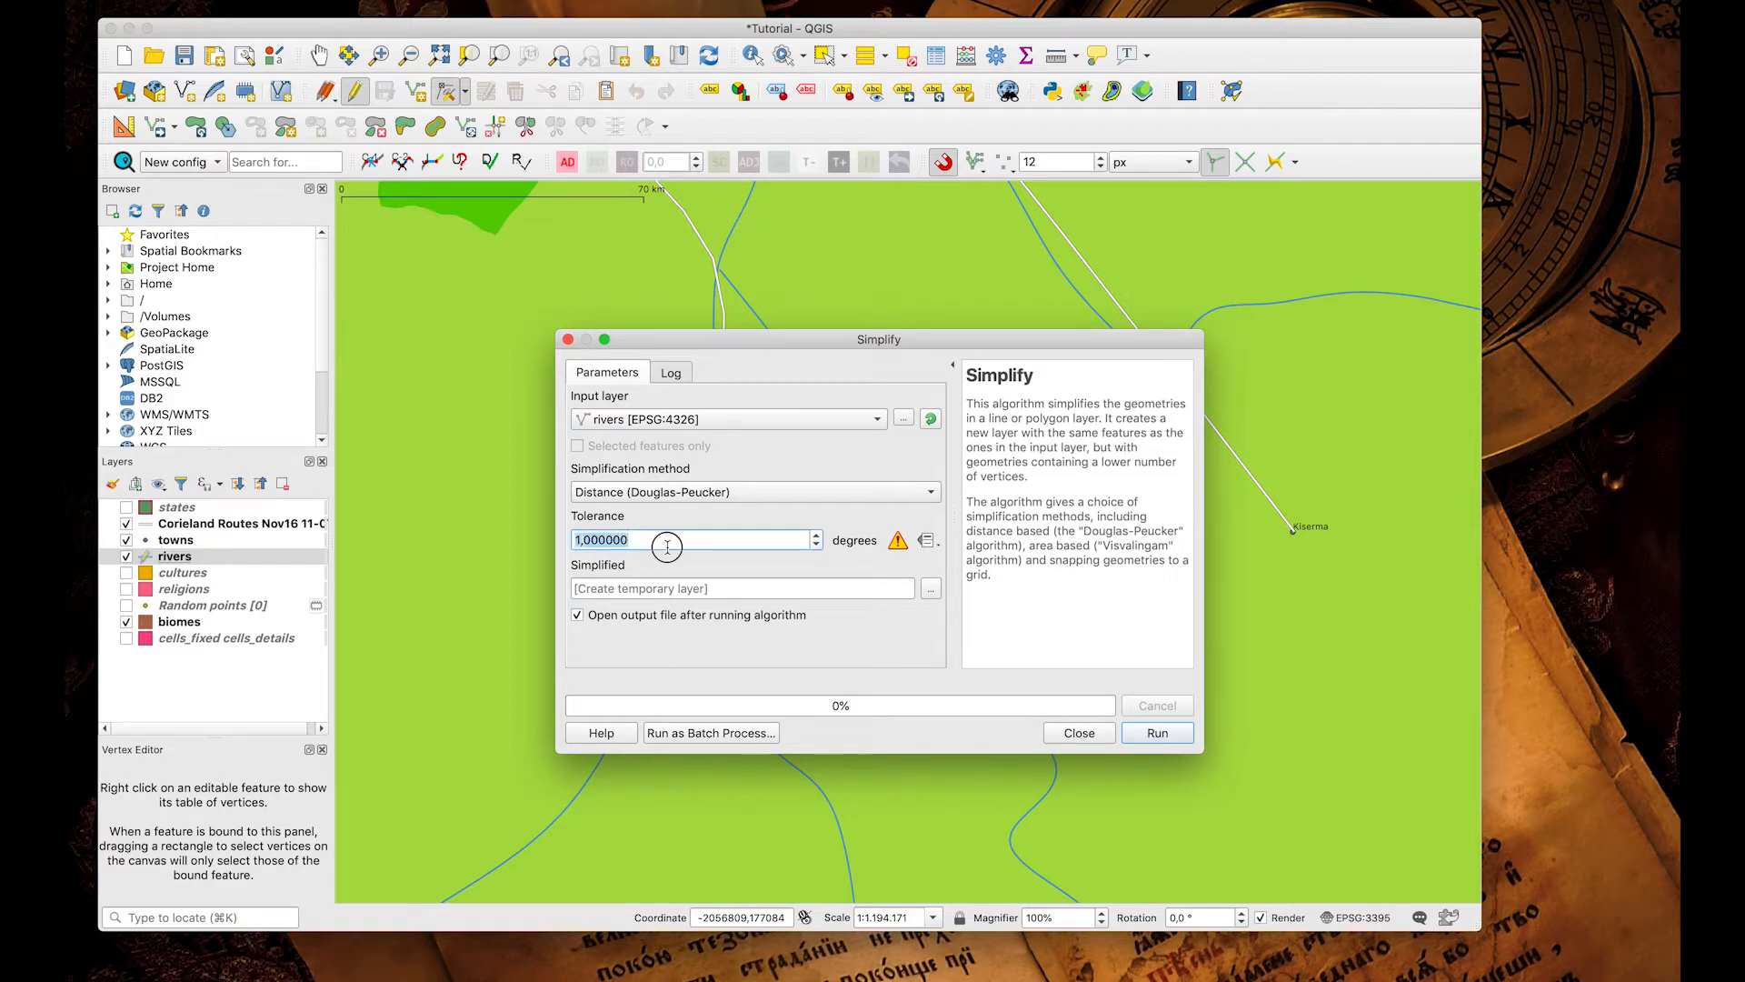
pyautogui.write('0,002')
pyautogui.press('Tab')
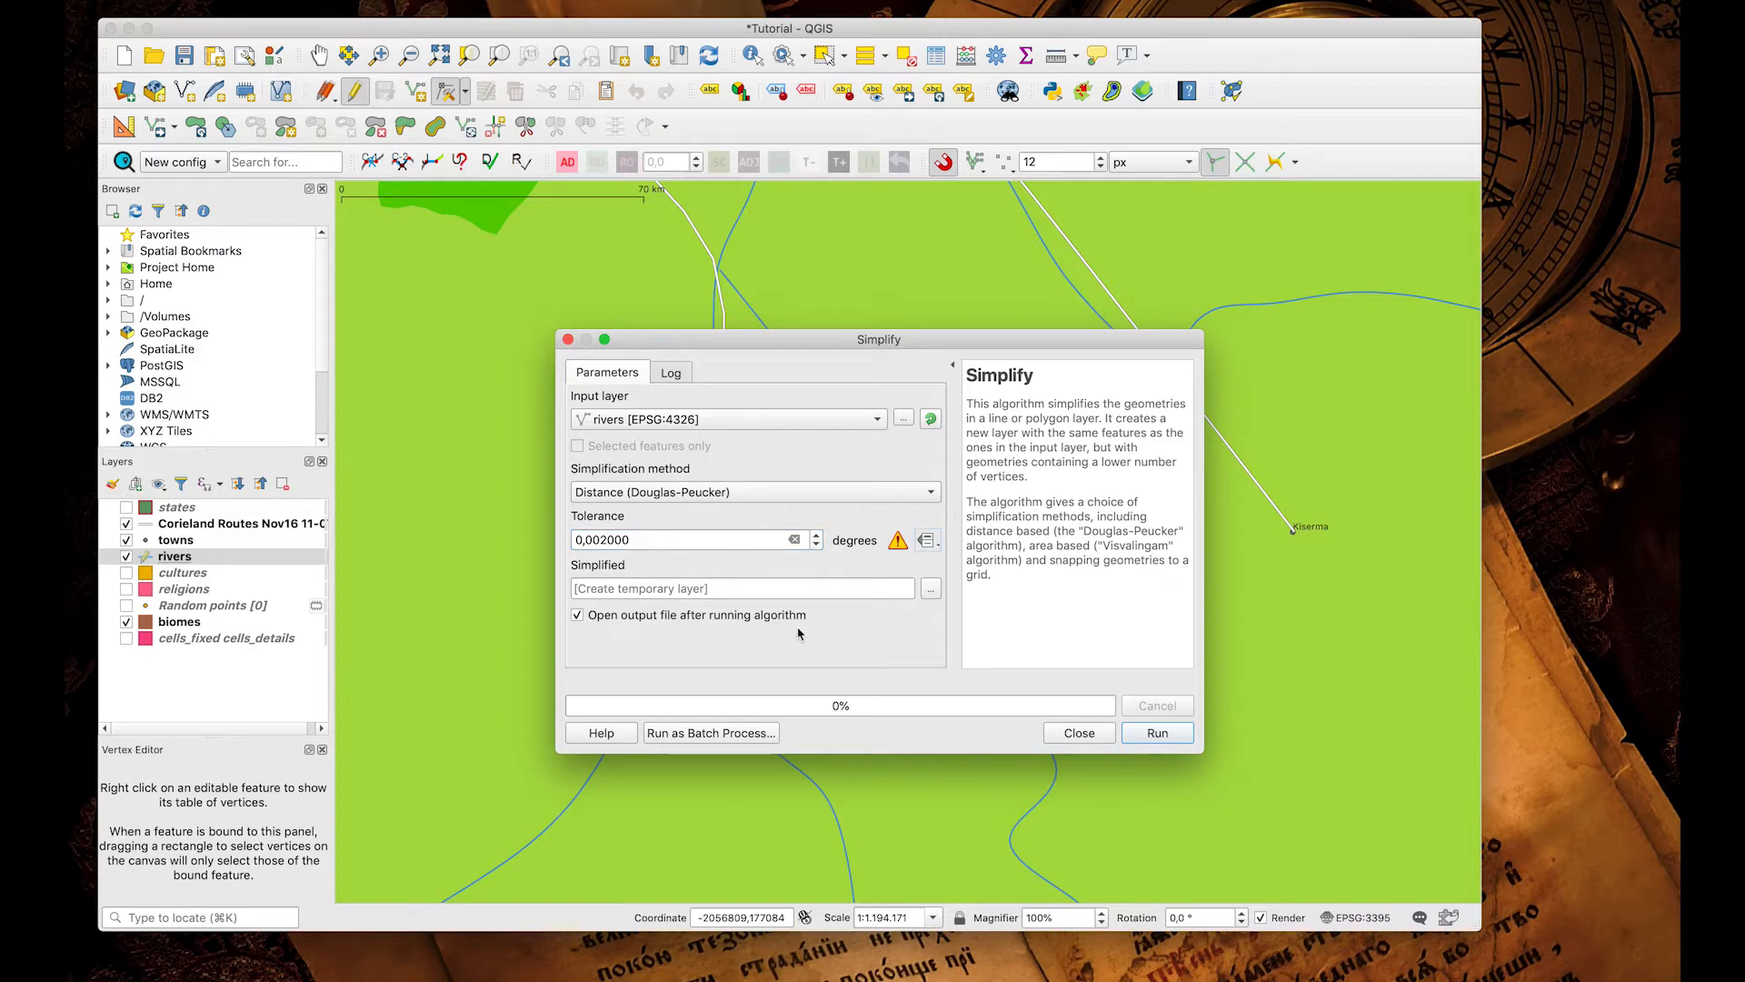
pyautogui.click(1127, 738)
pyautogui.click(1095, 736)
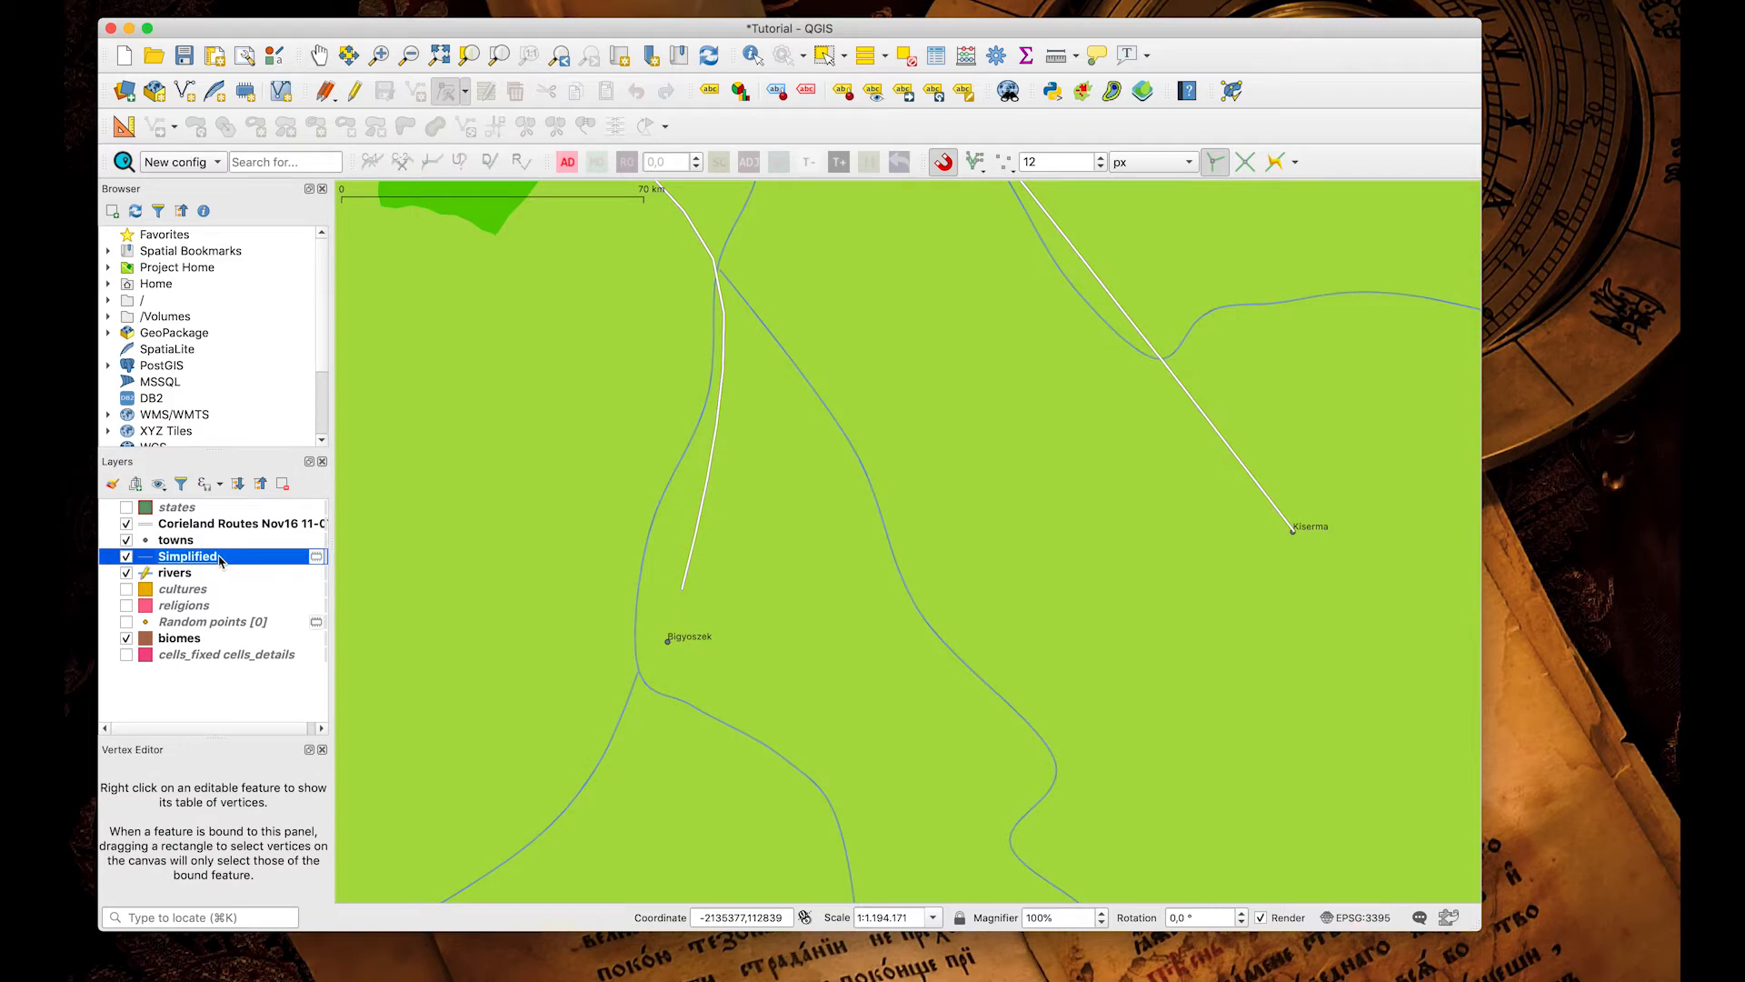
# Start editing the Simplified layer and toggle the original rivers layer's visibility to compare the two.
pyautogui.click(354, 91)
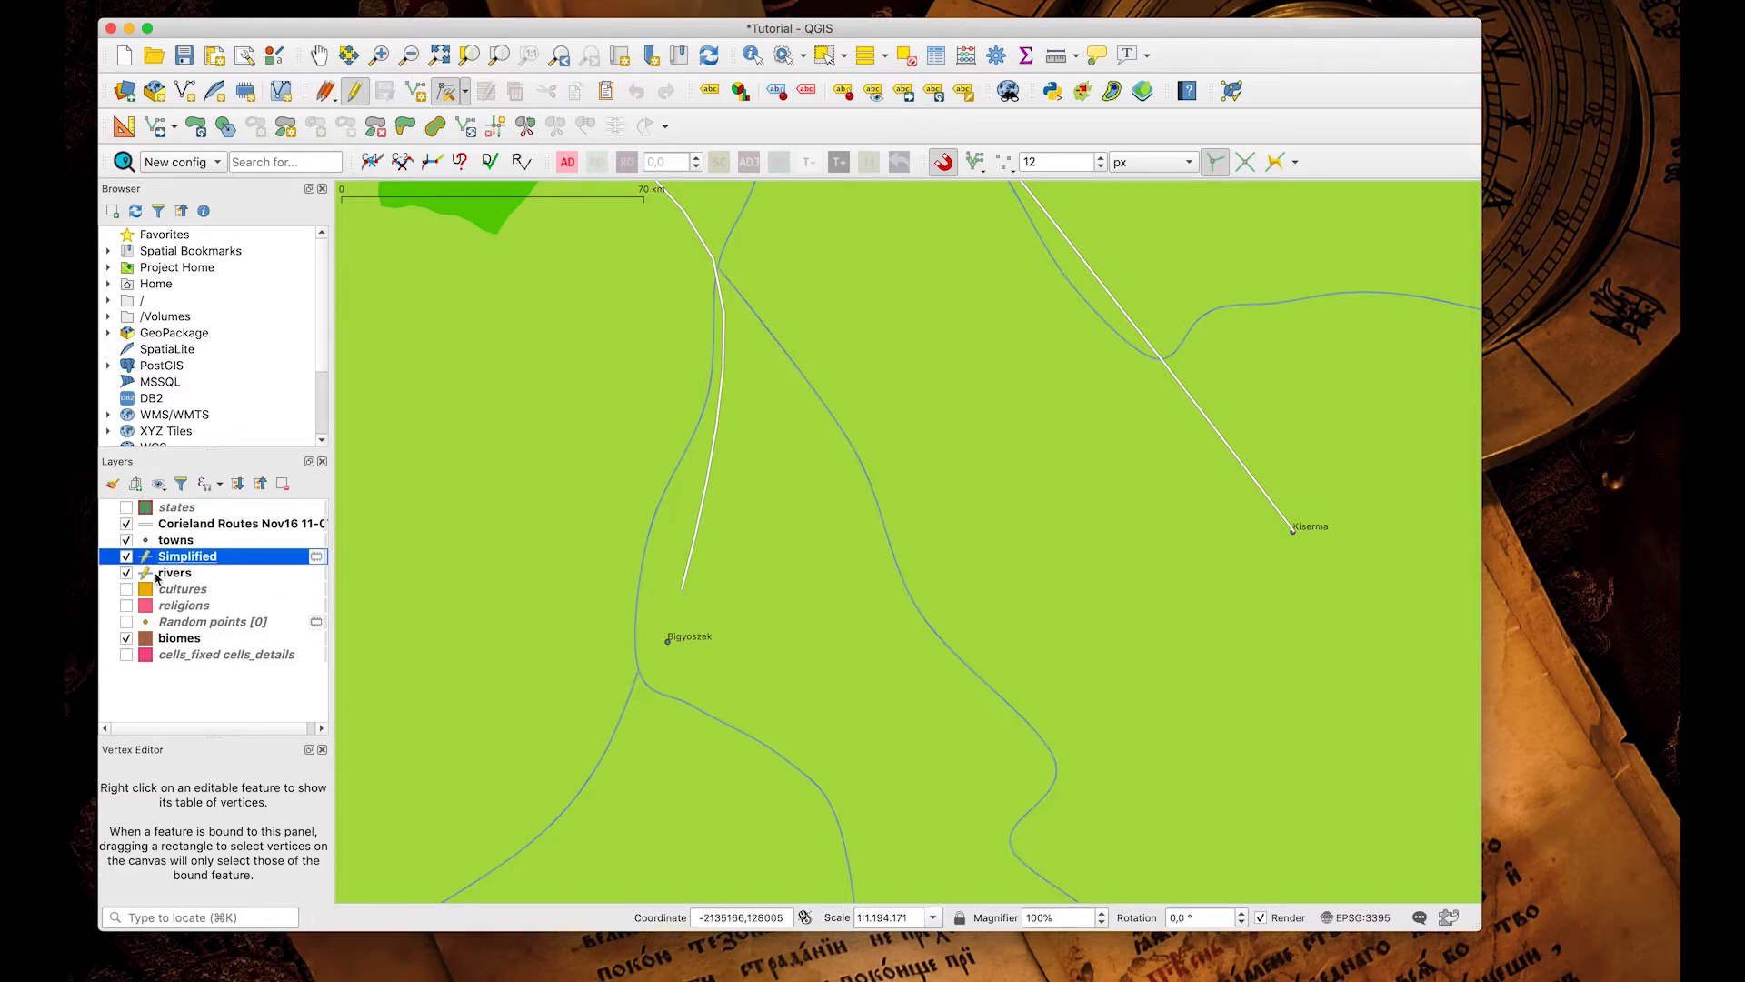
pyautogui.click(127, 574)
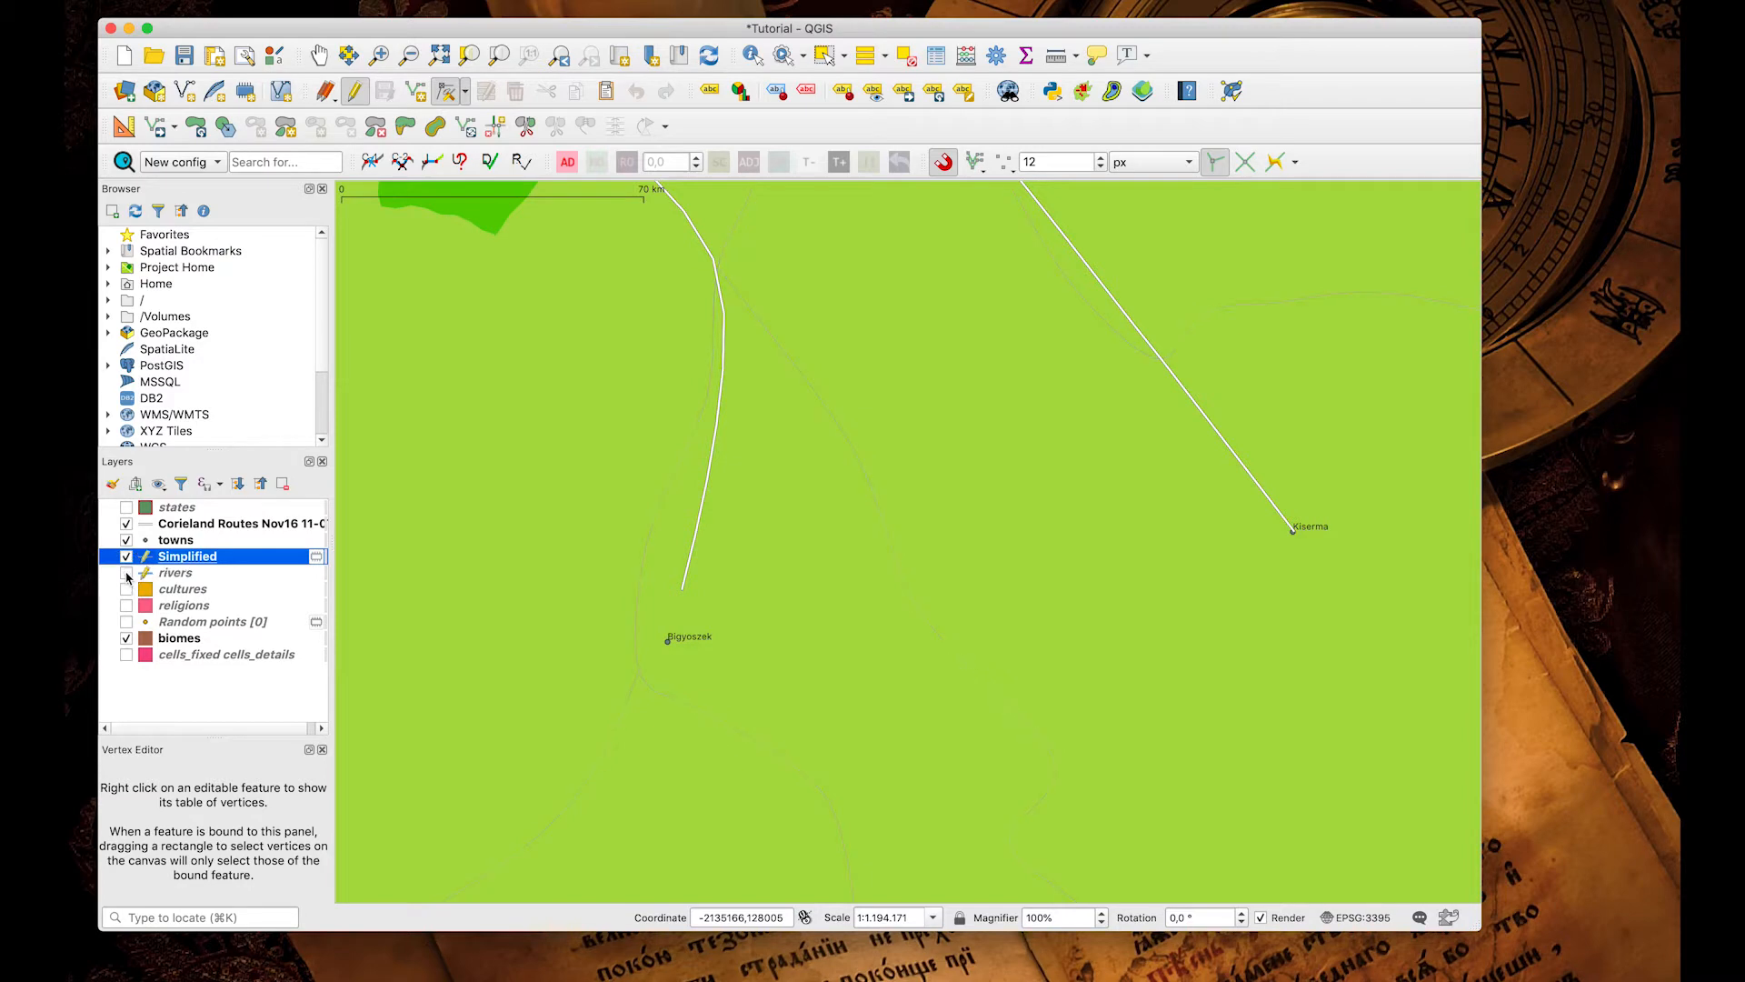
pyautogui.click(126, 574)
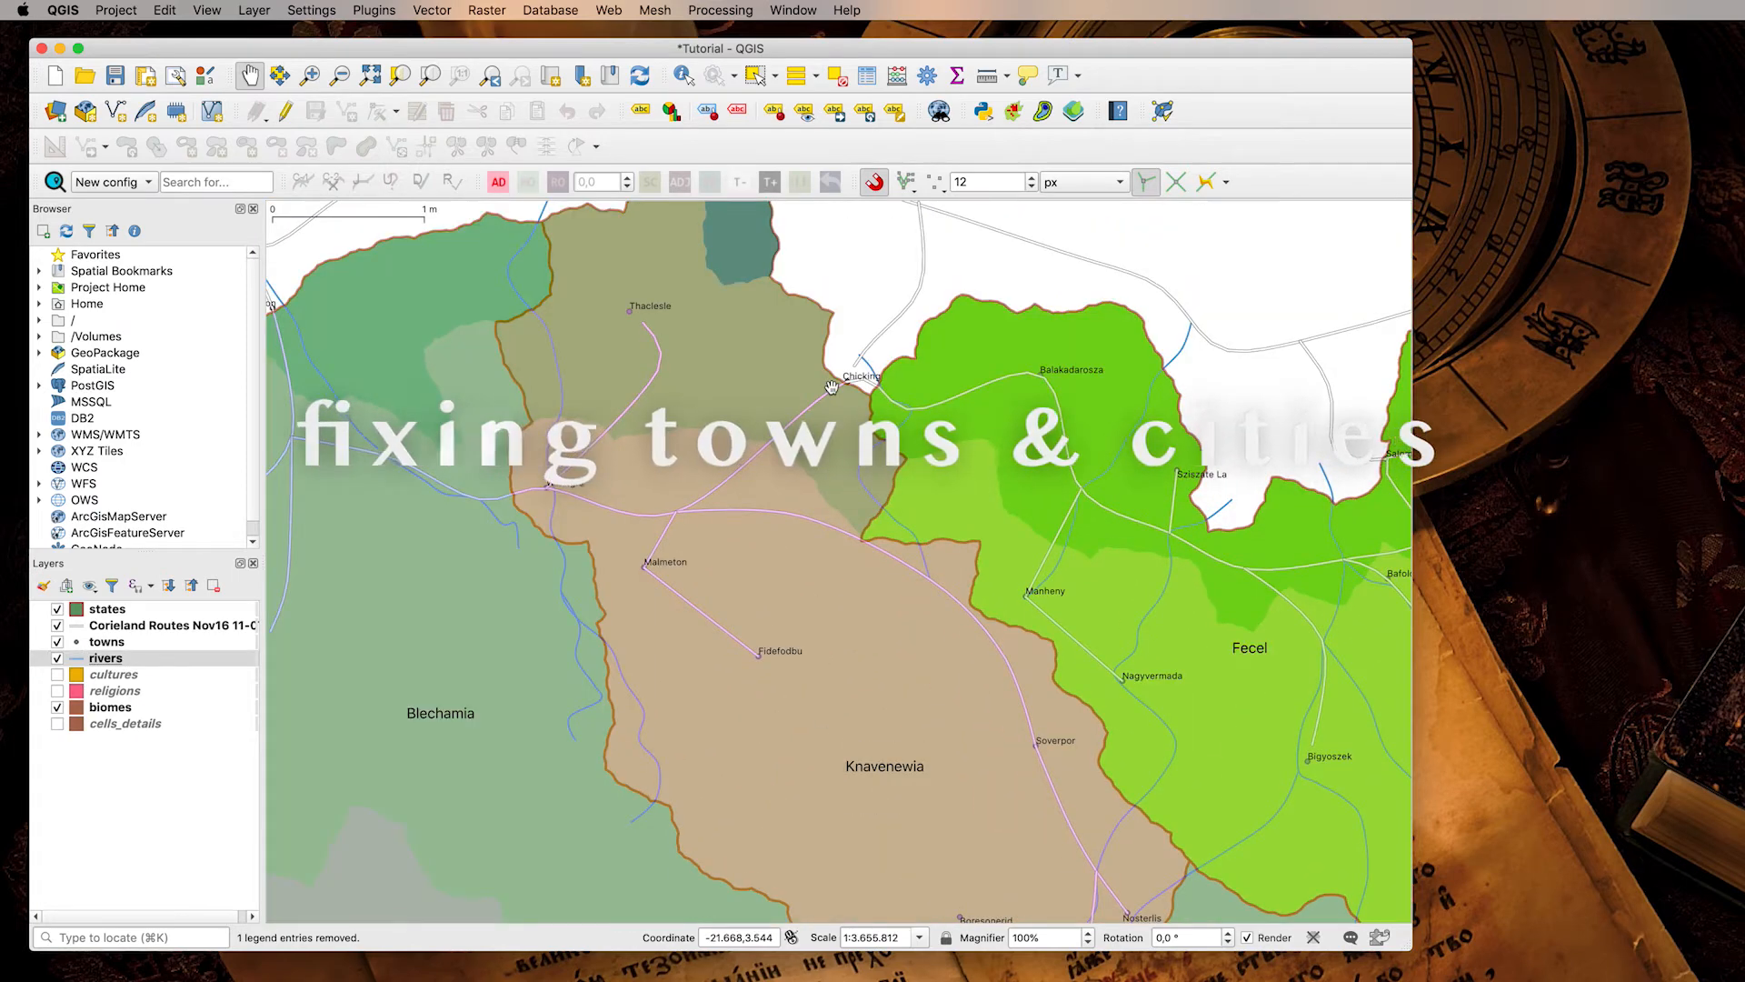
# Survey the towns across Blechamia, Knavenewia and Fecel to check their placement relative to roads, rivers and coasts.
pyautogui.moveTo(691, 367); pyautogui.dragTo(889, 358)
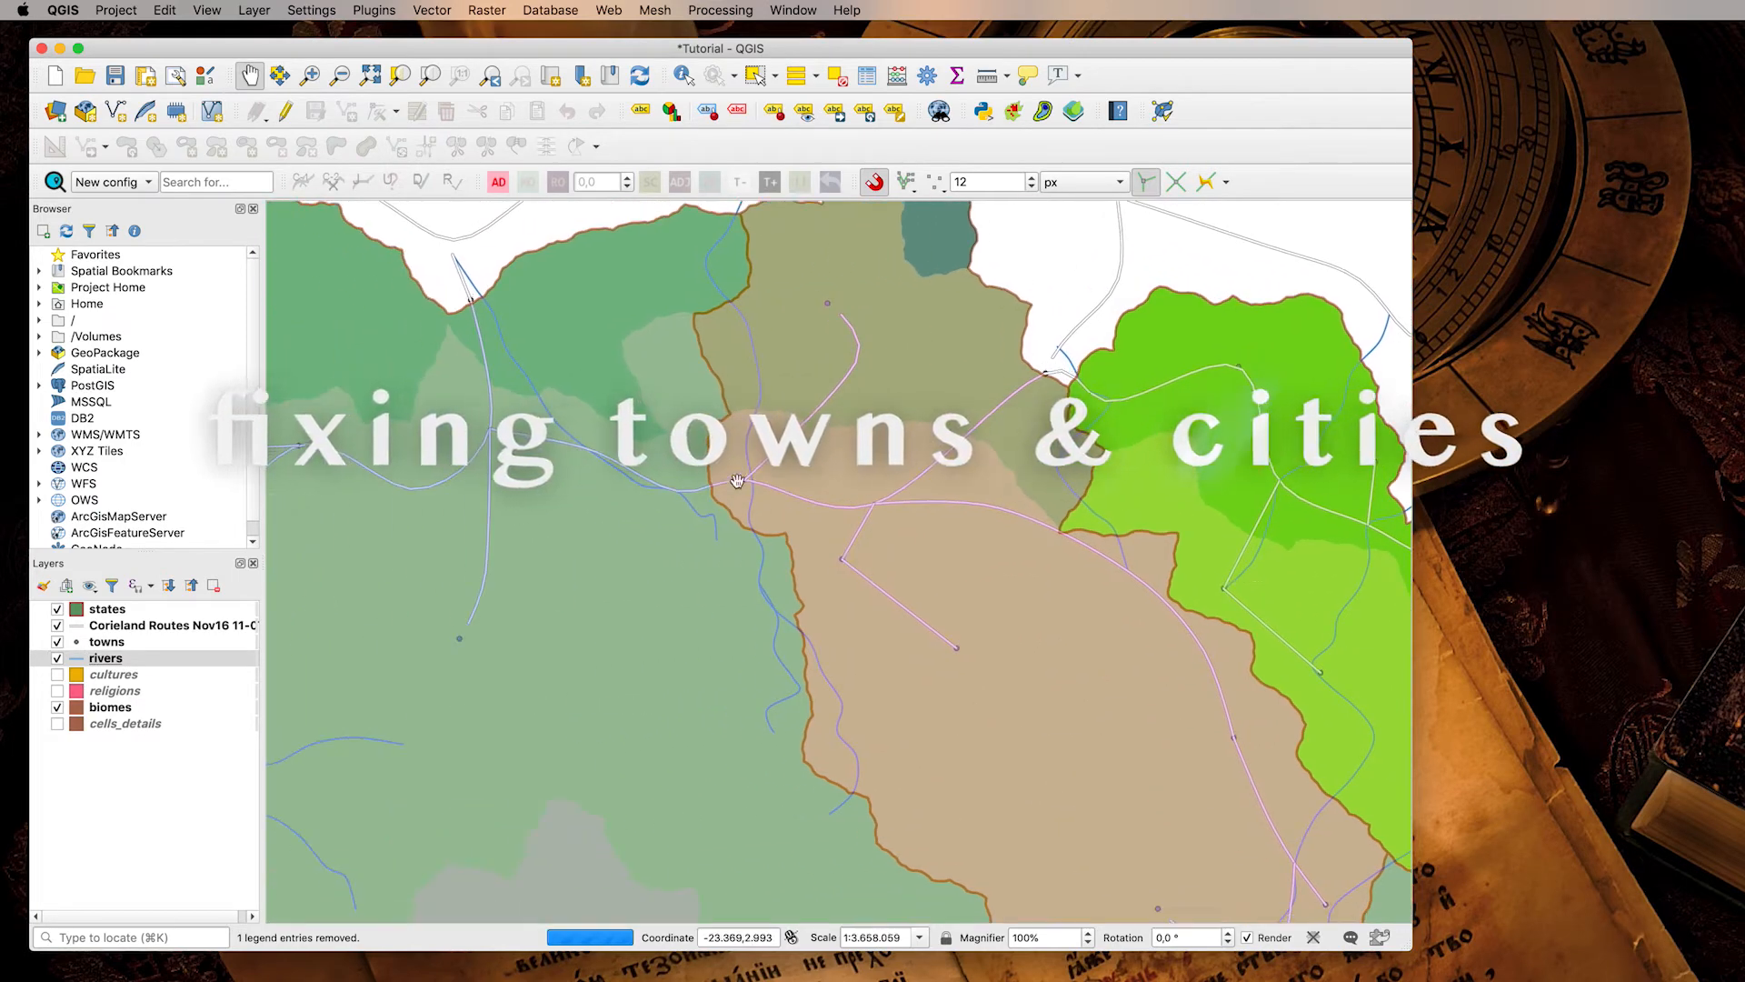
pyautogui.moveTo(515, 564); pyautogui.dragTo(1014, 389)
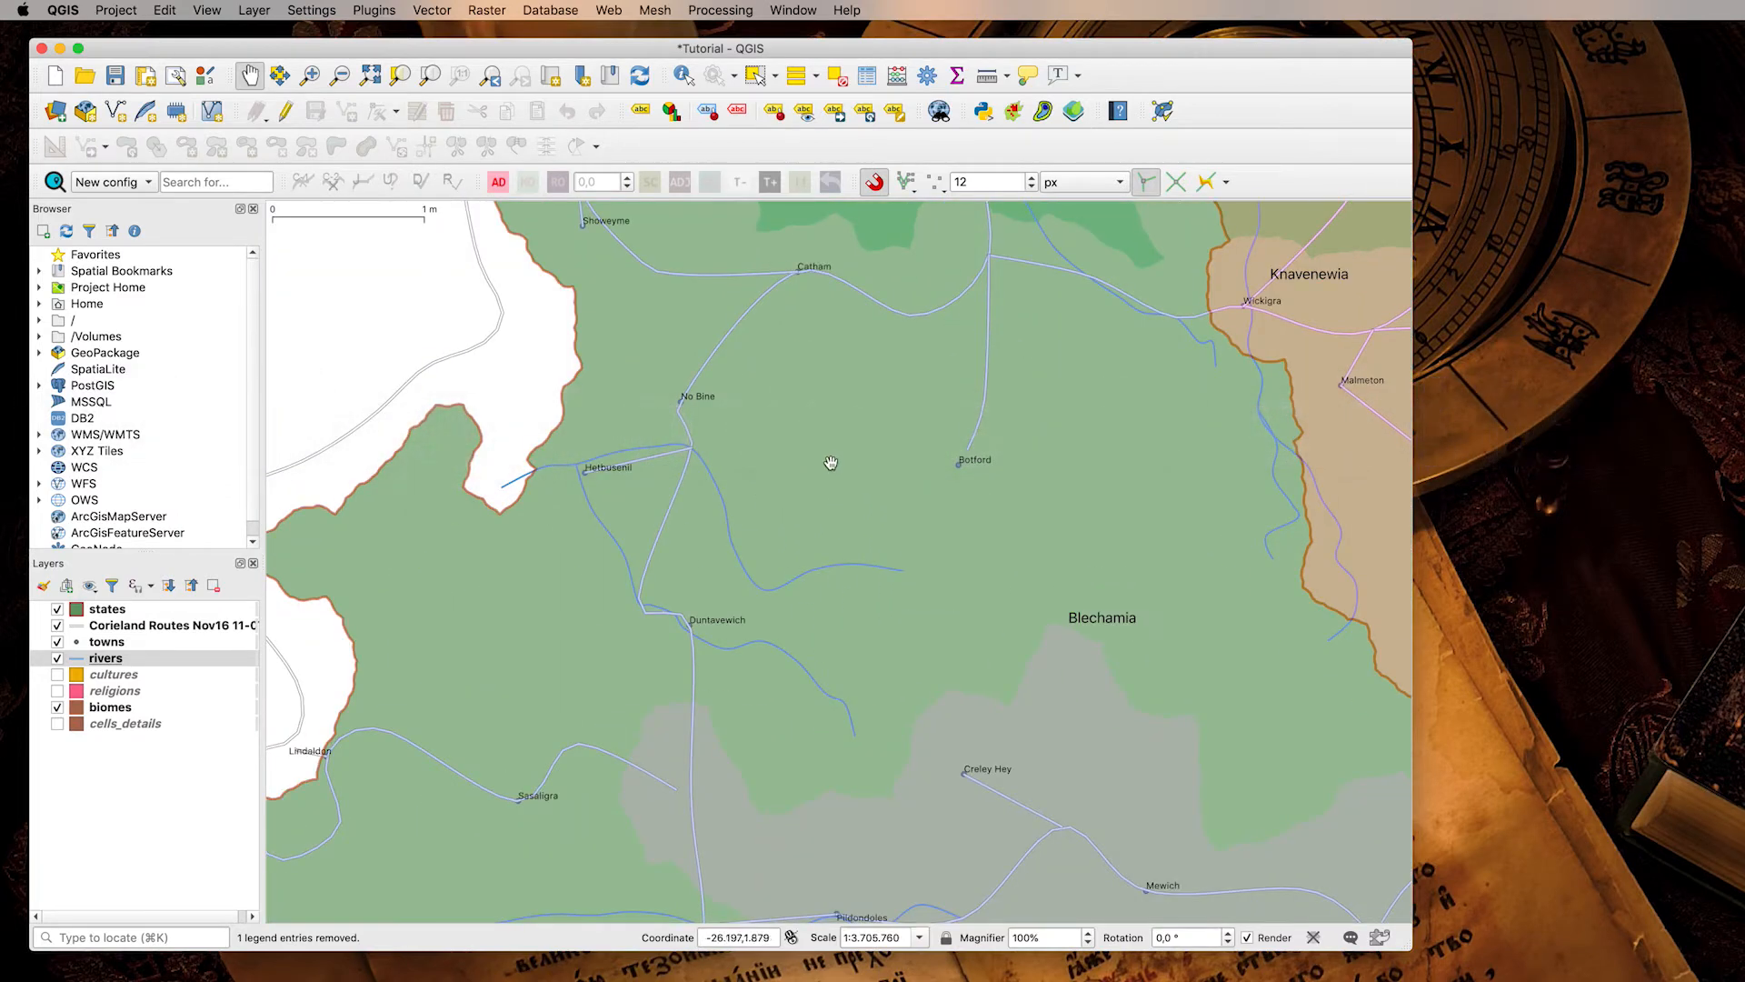
pyautogui.moveTo(764, 539); pyautogui.dragTo(866, 210)
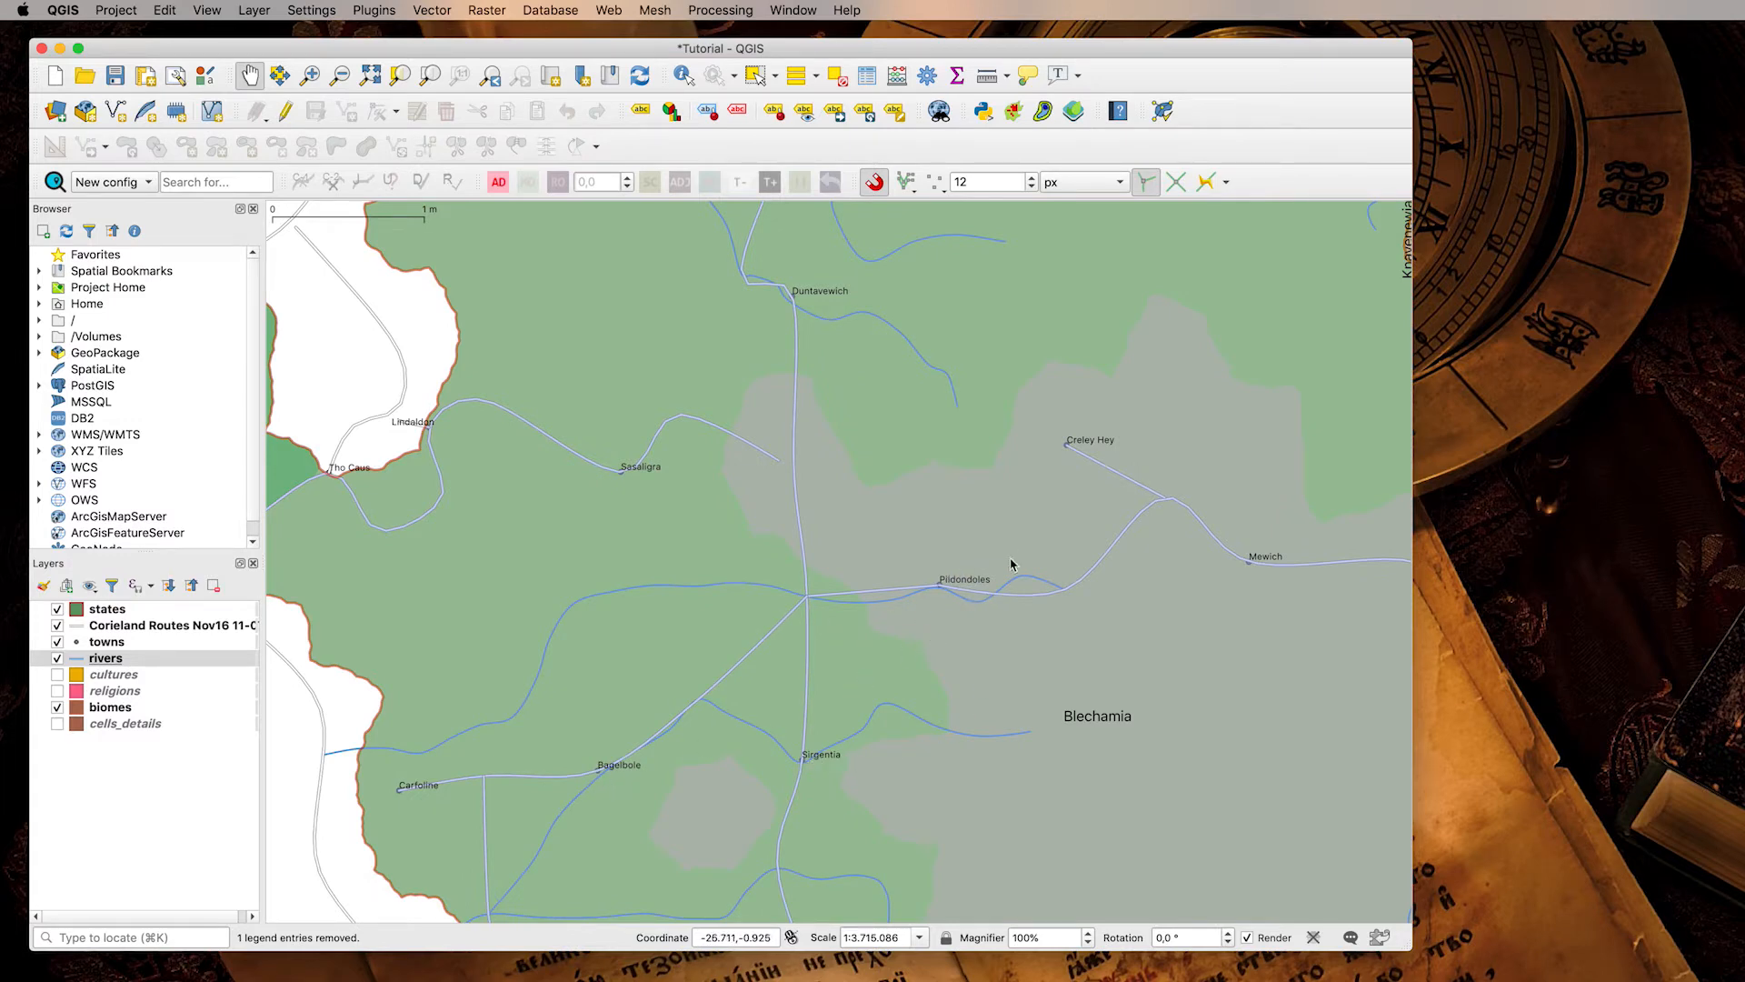
pyautogui.moveTo(1304, 566); pyautogui.dragTo(514, 579)
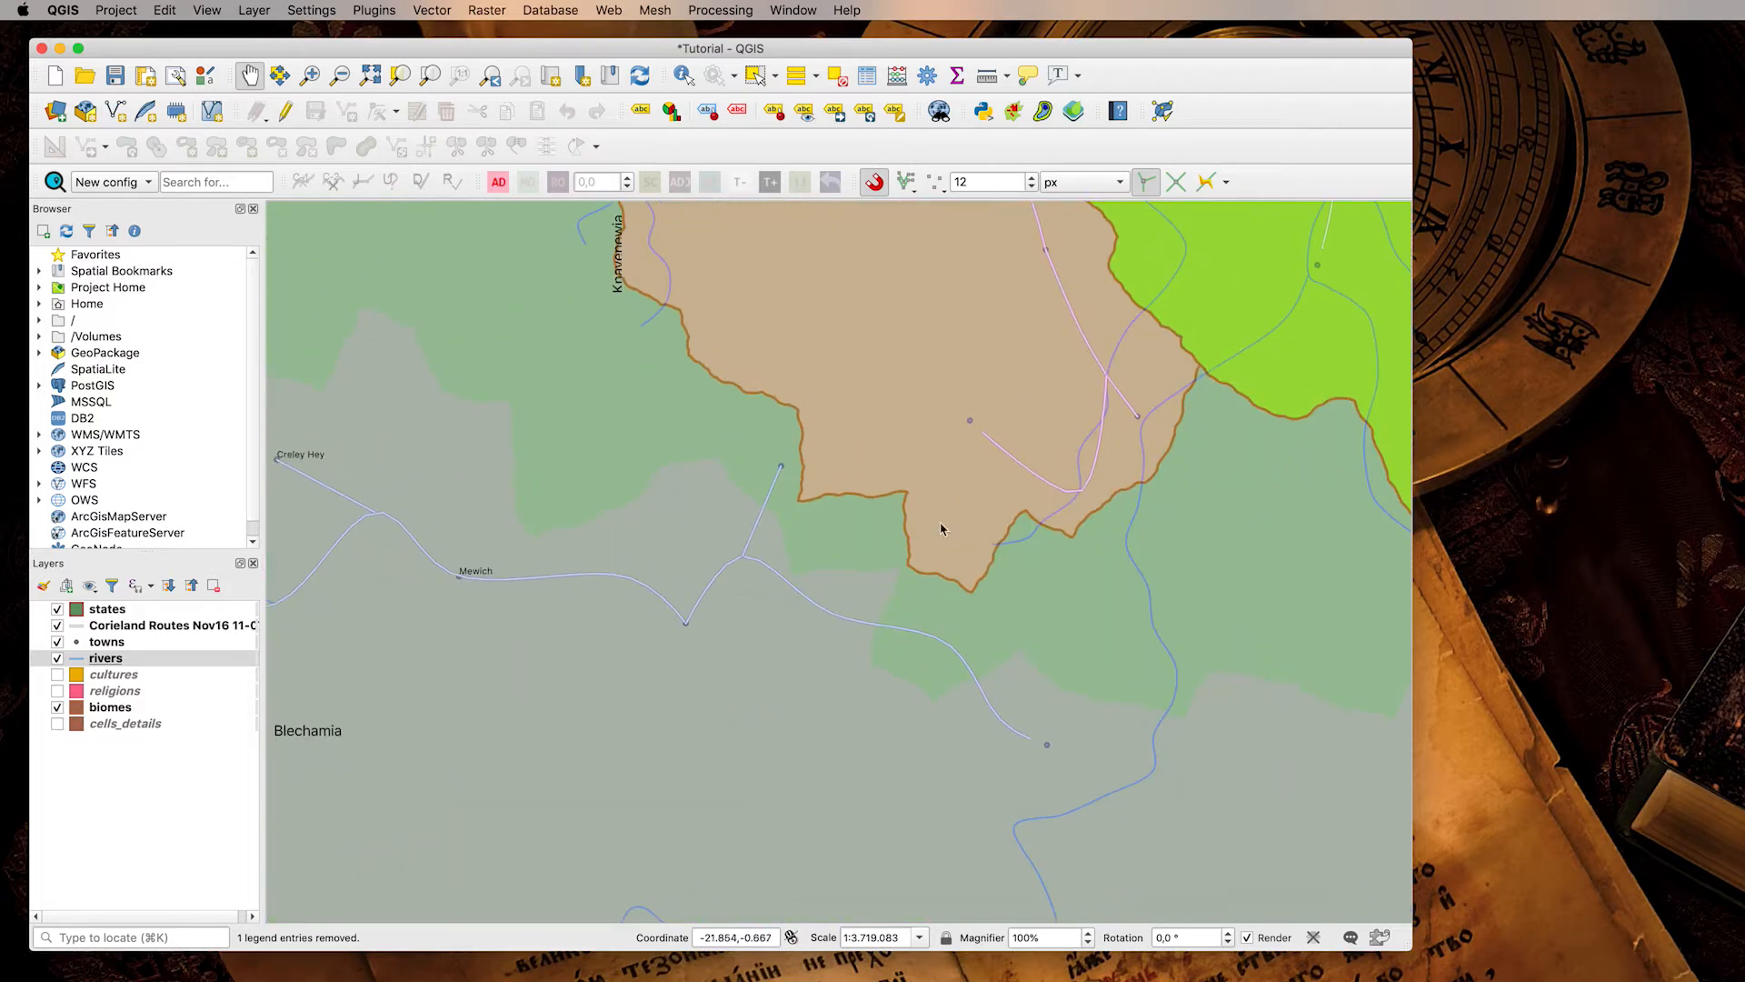
pyautogui.moveTo(1213, 479); pyautogui.dragTo(873, 570)
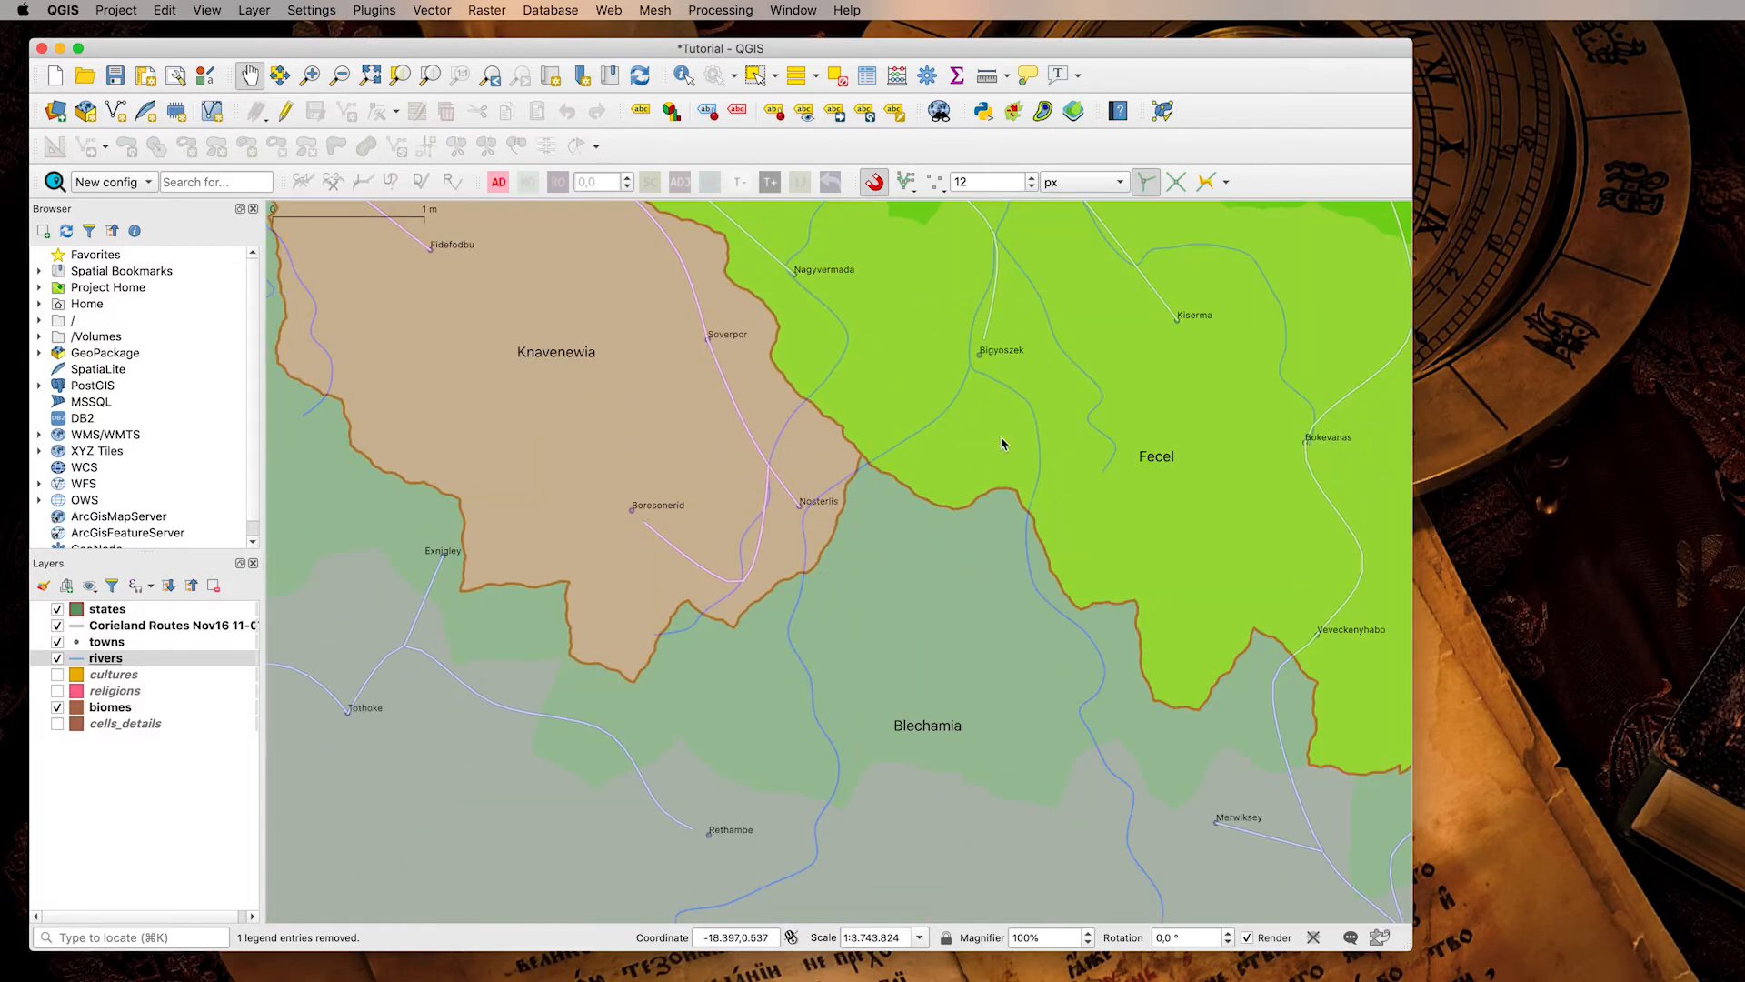
pyautogui.moveTo(1058, 404); pyautogui.dragTo(916, 518)
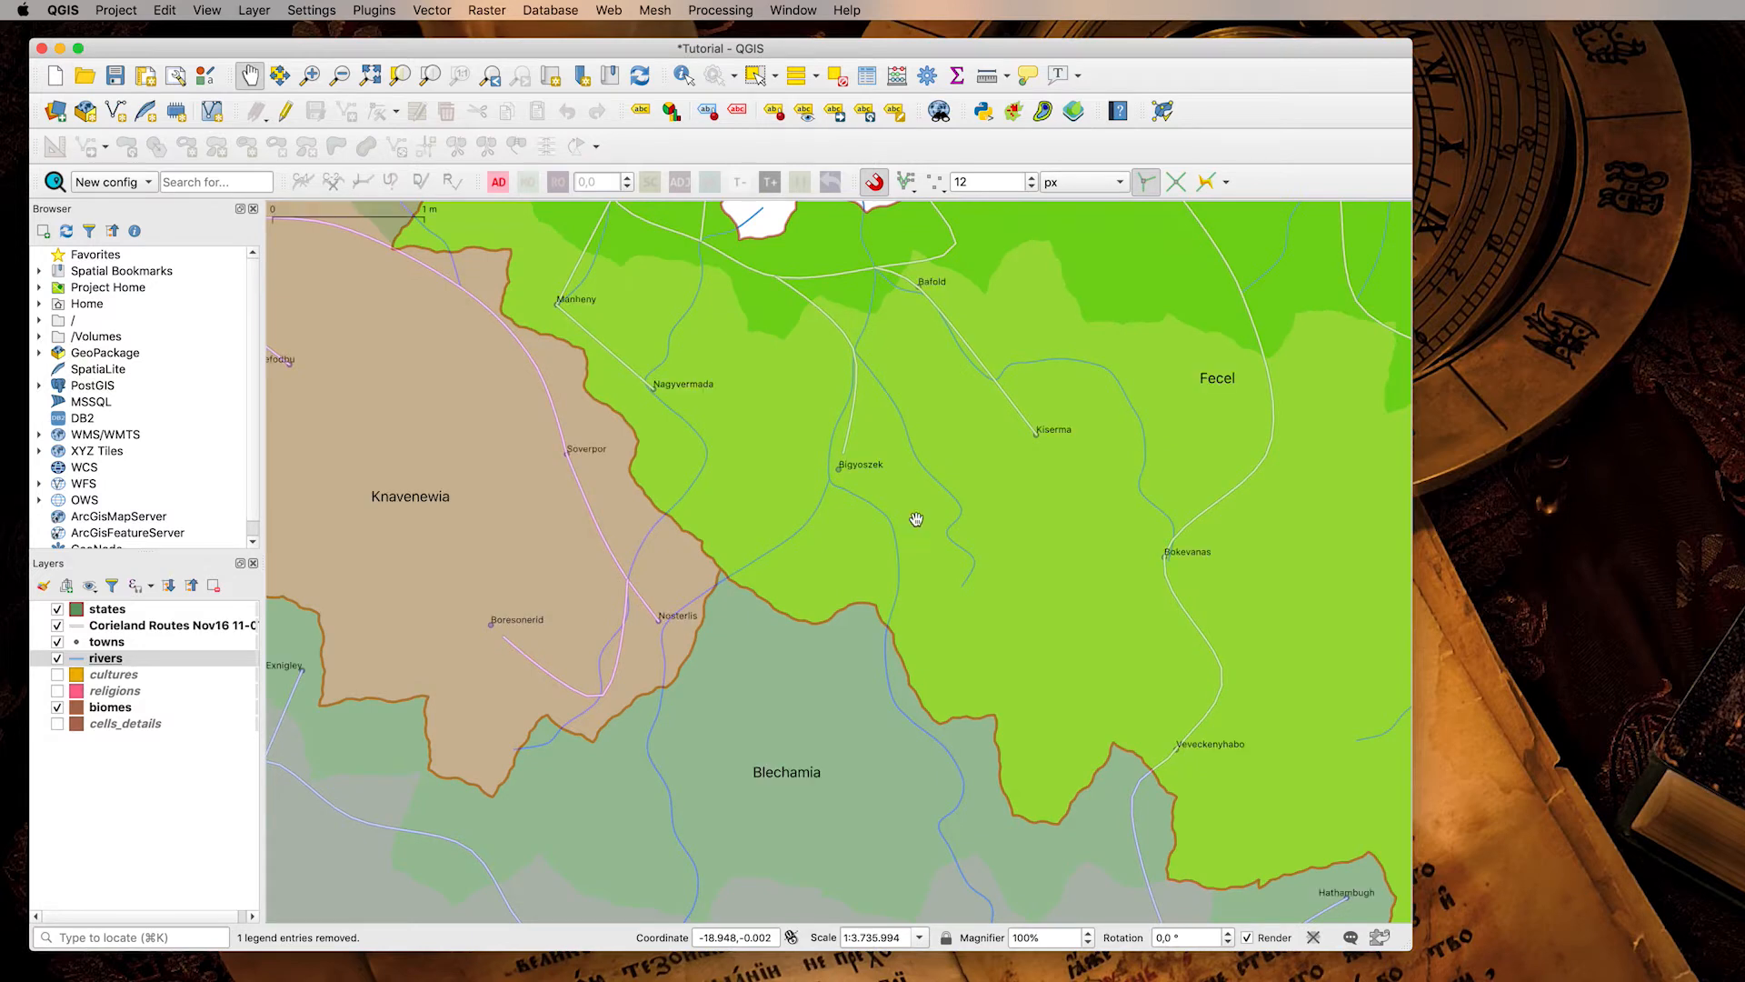
pyautogui.moveTo(918, 684); pyautogui.dragTo(1051, 534)
pyautogui.moveTo(1006, 355); pyautogui.dragTo(948, 655)
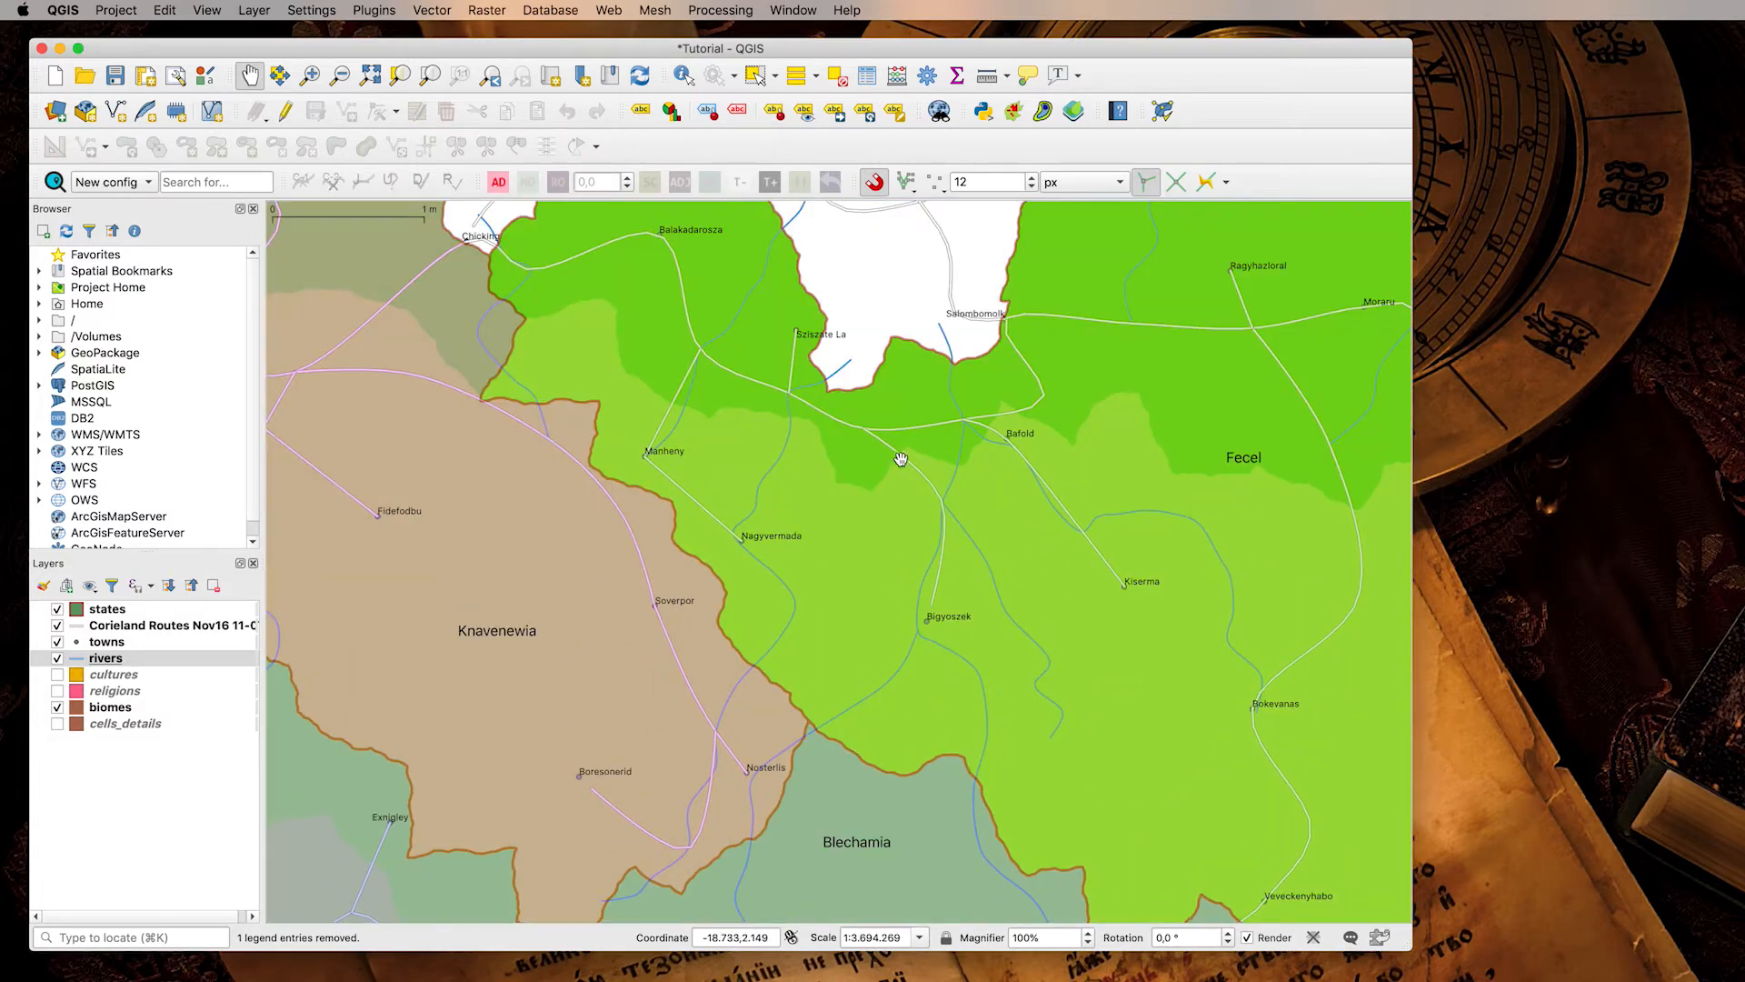
# Edit the towns layer with the Vertex Tool and move the town Sziszate La east onto the coastline.
pyautogui.scroll(2, 800, 329)
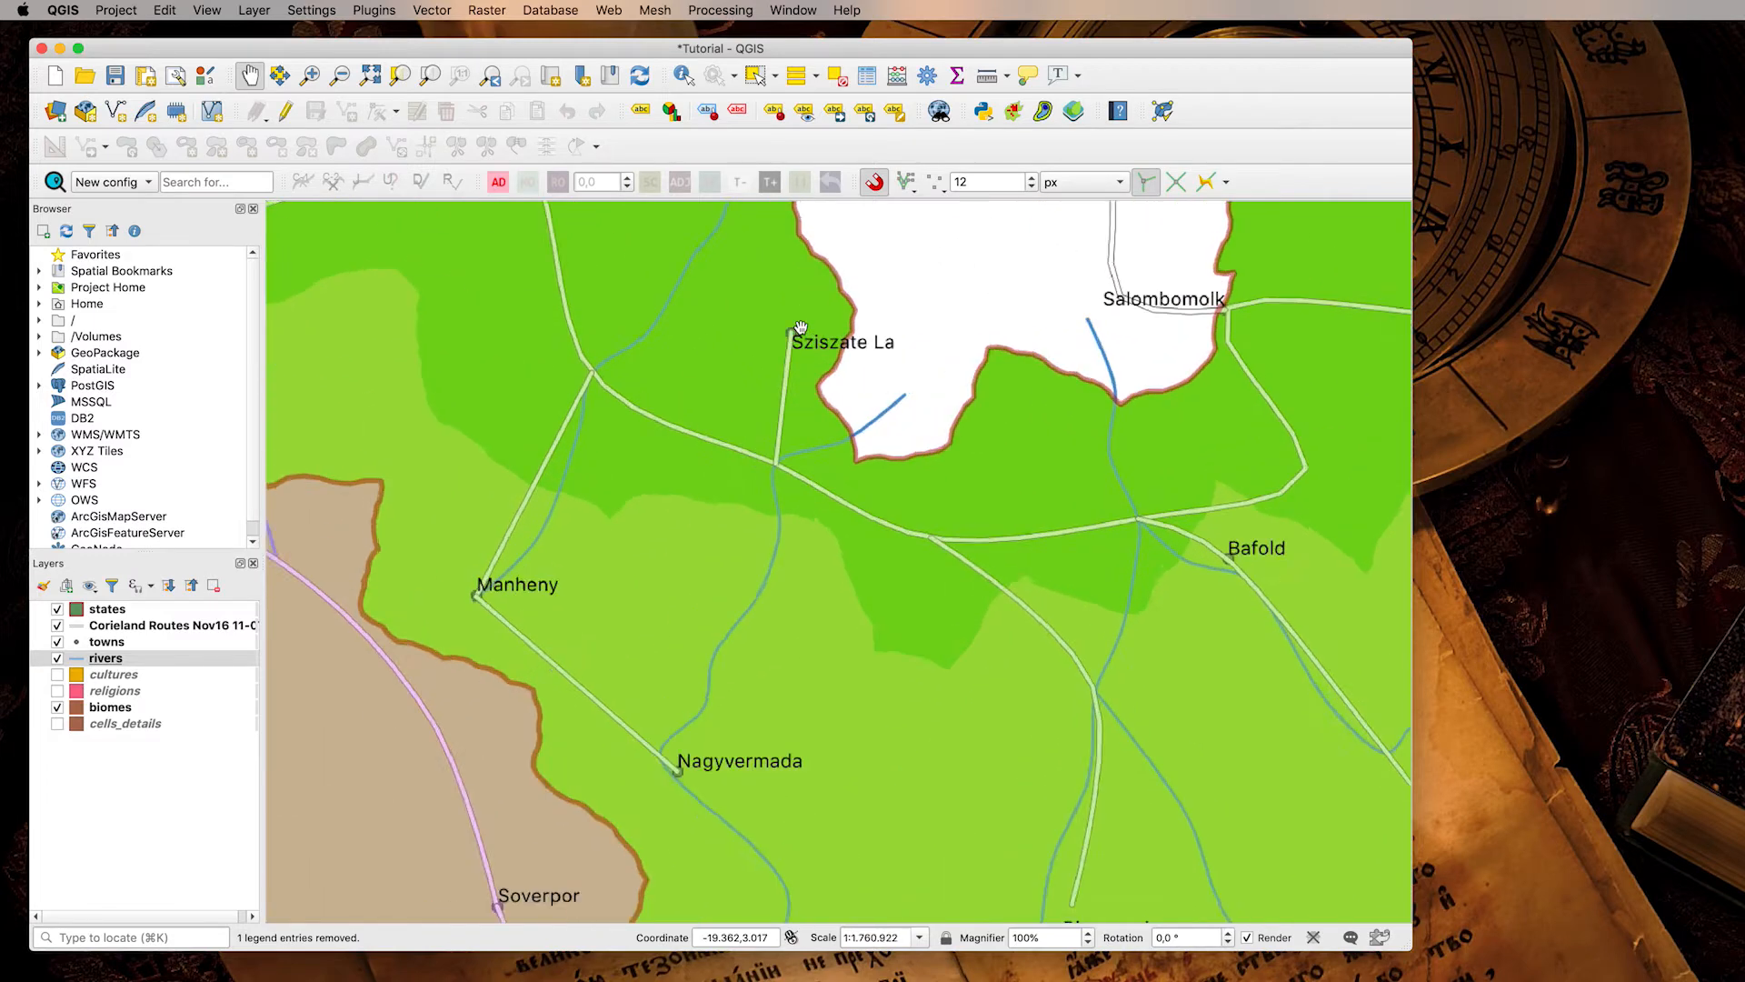
pyautogui.scroll(1, 800, 329)
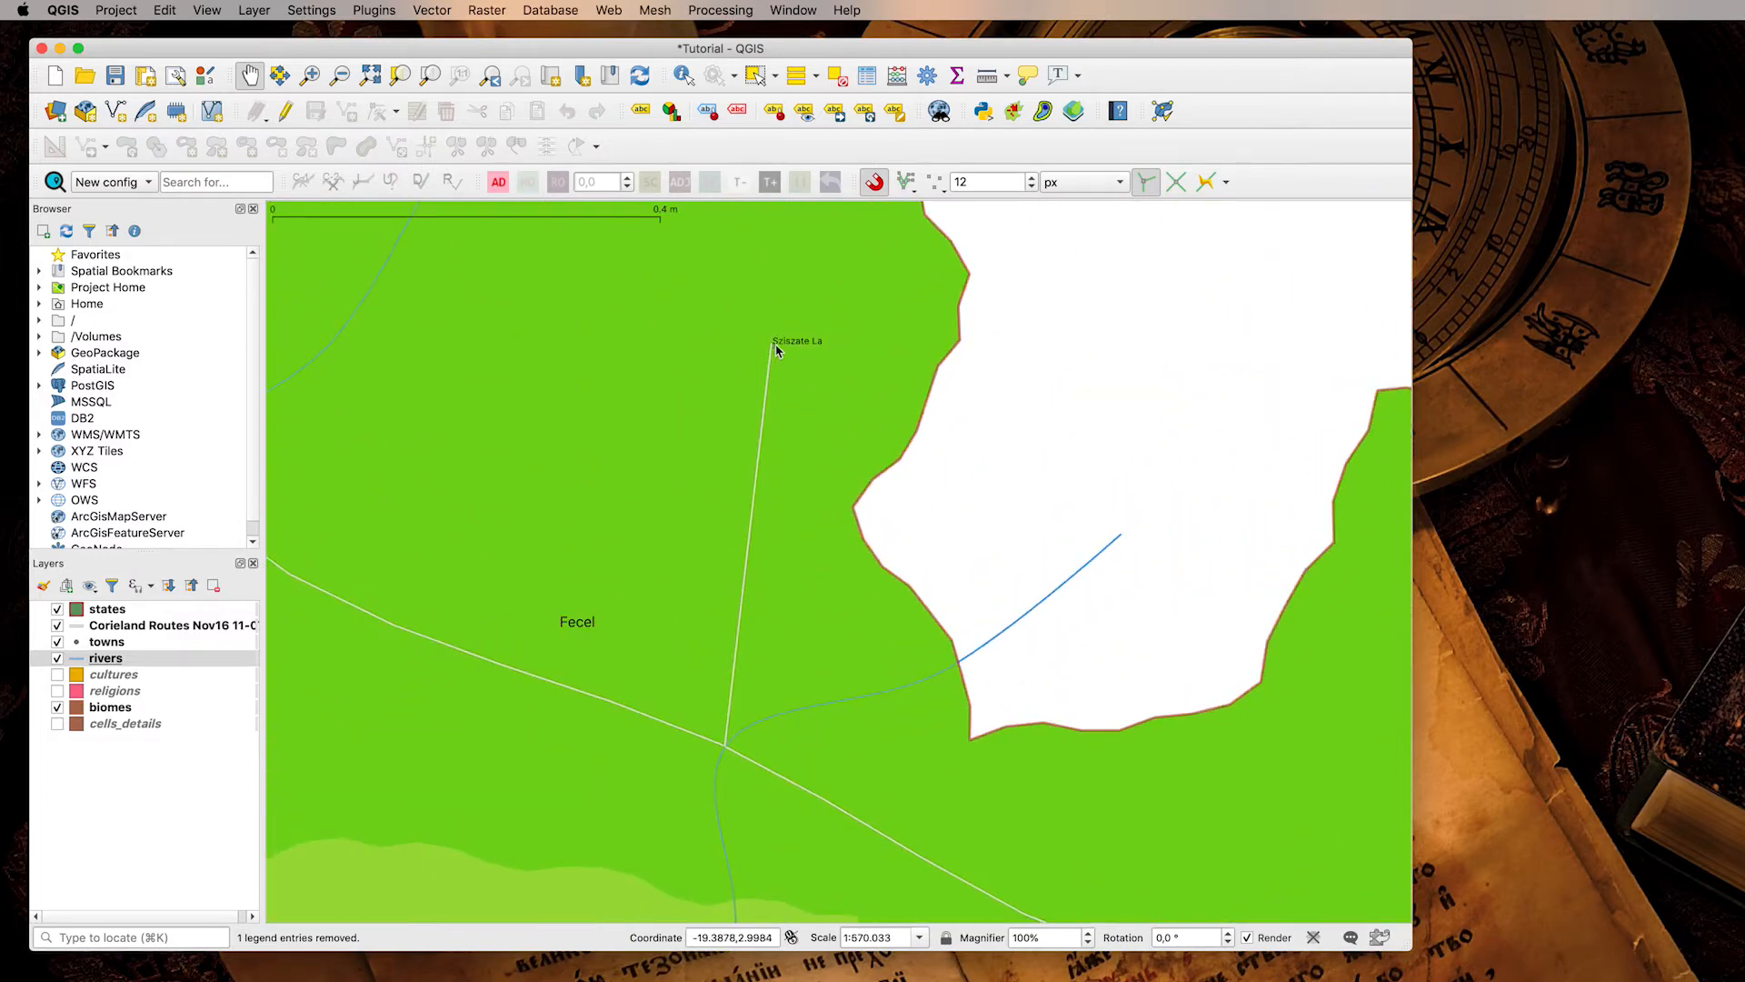
pyautogui.moveTo(782, 346); pyautogui.dragTo(764, 492)
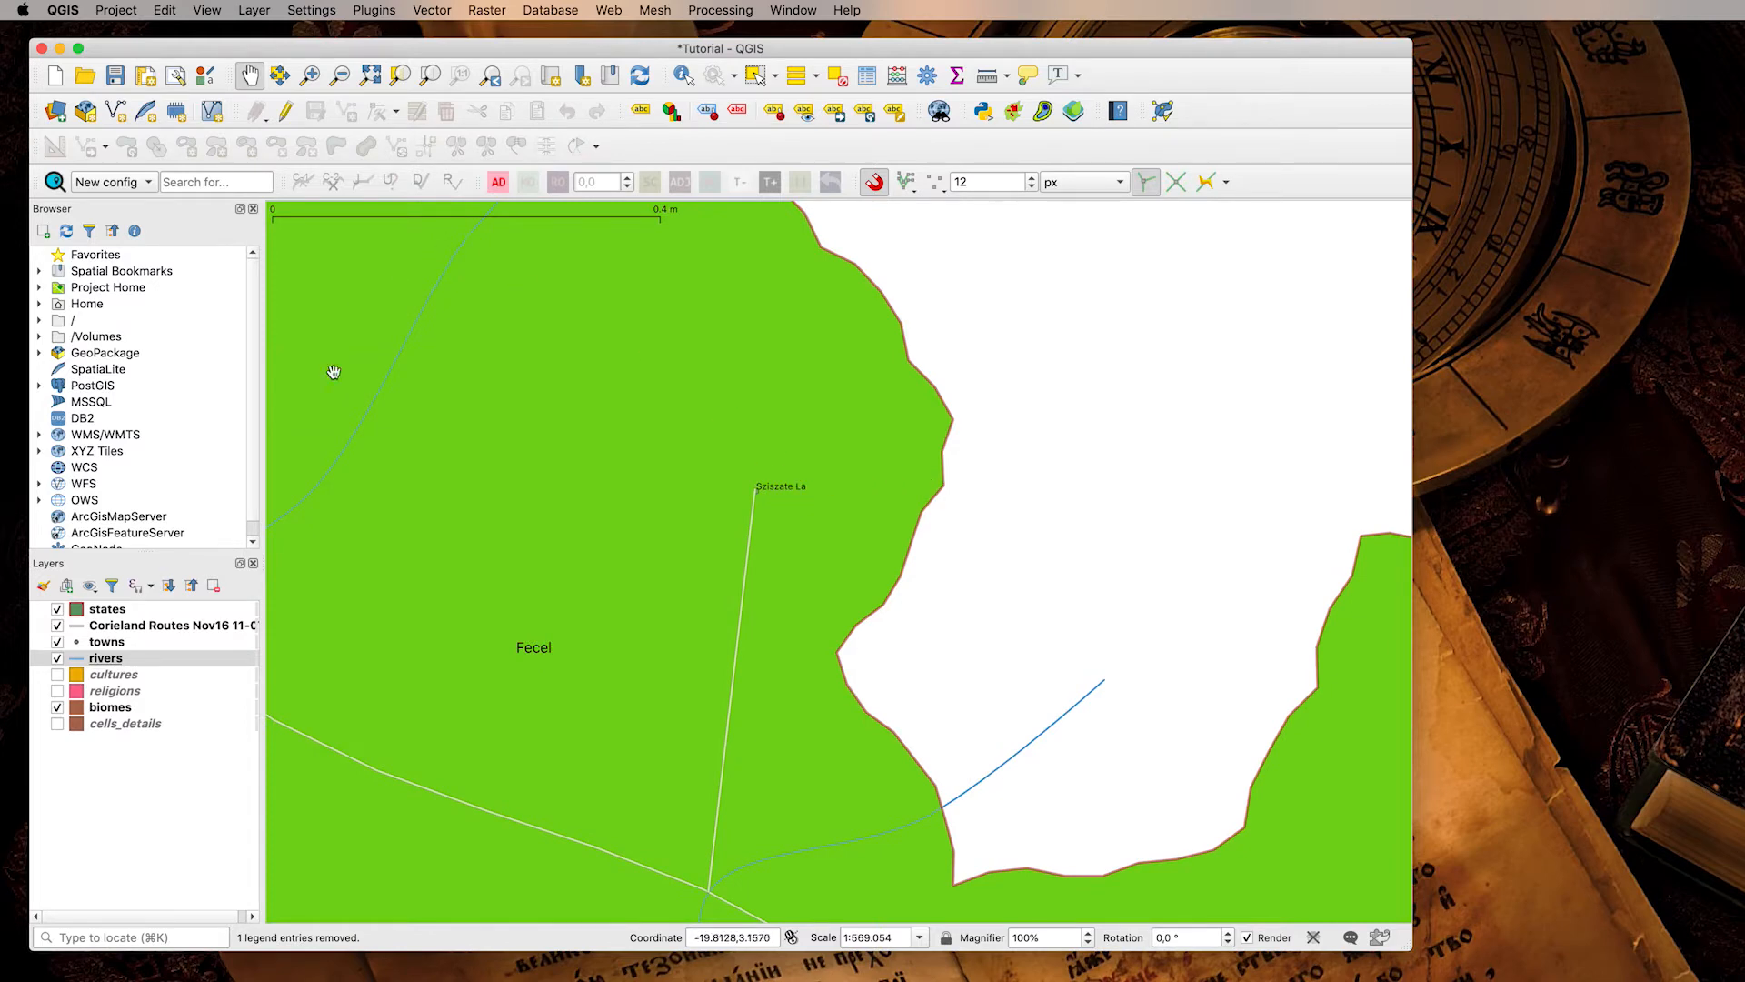
pyautogui.click(106, 642)
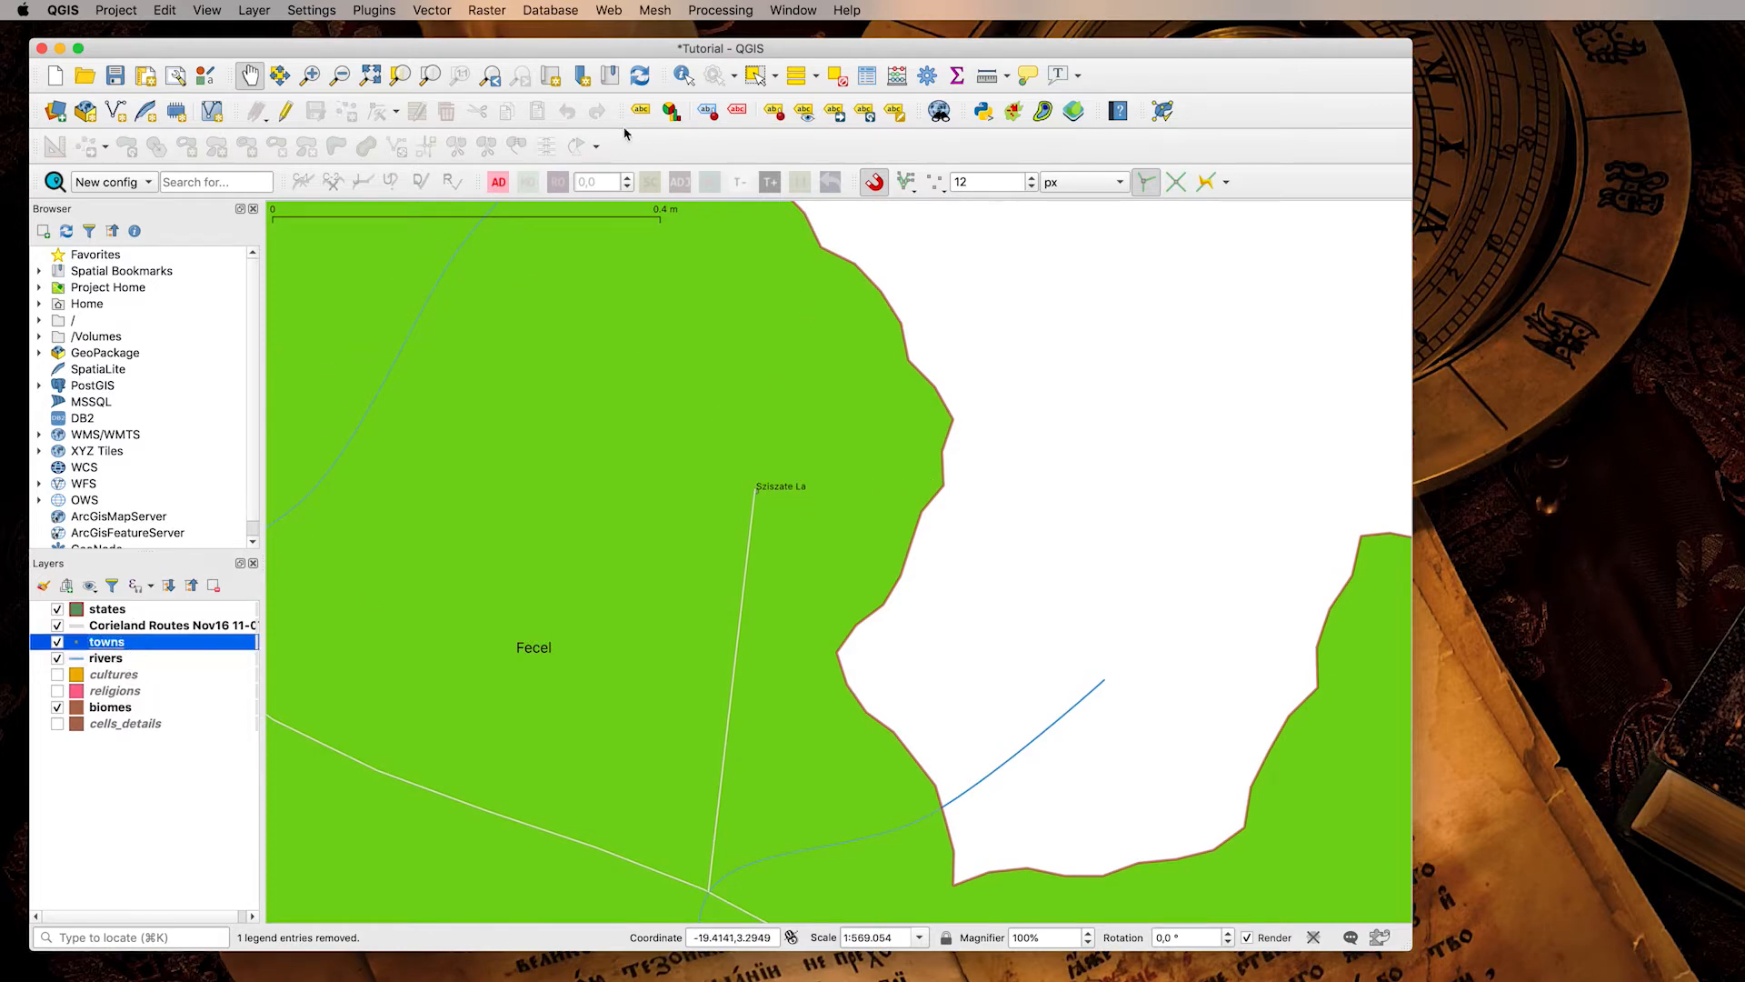
pyautogui.click(284, 111)
pyautogui.click(375, 114)
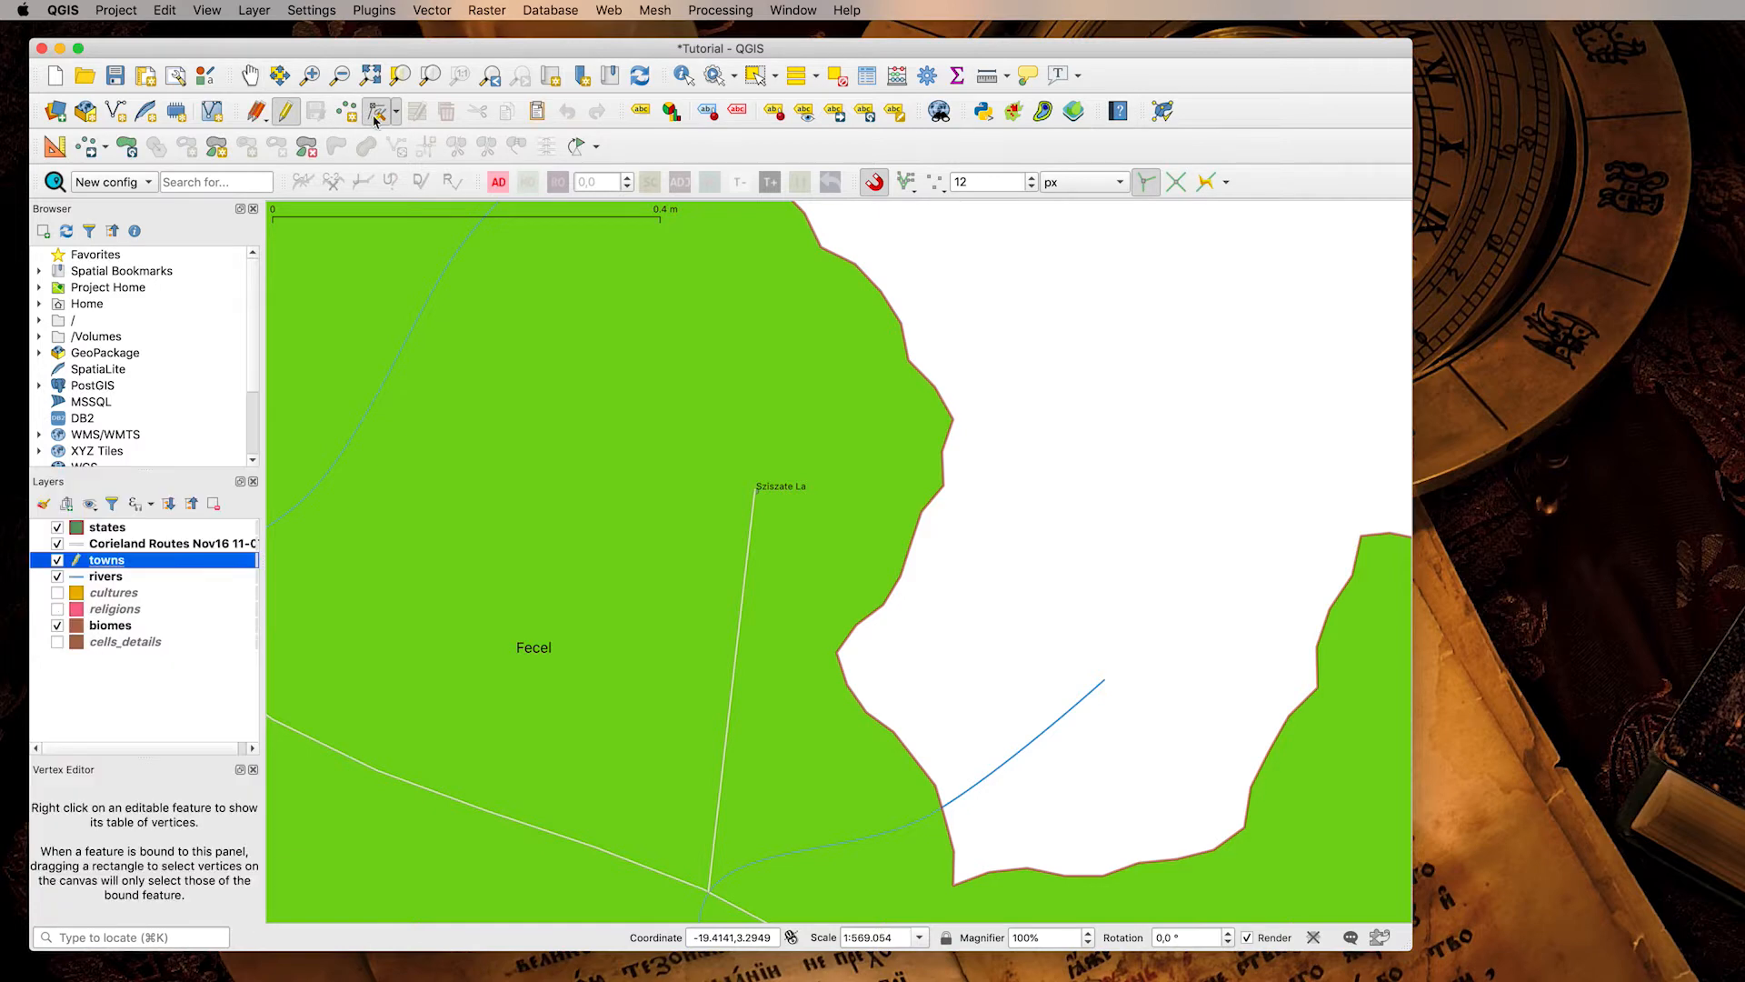
pyautogui.click(757, 492)
pyautogui.click(904, 519)
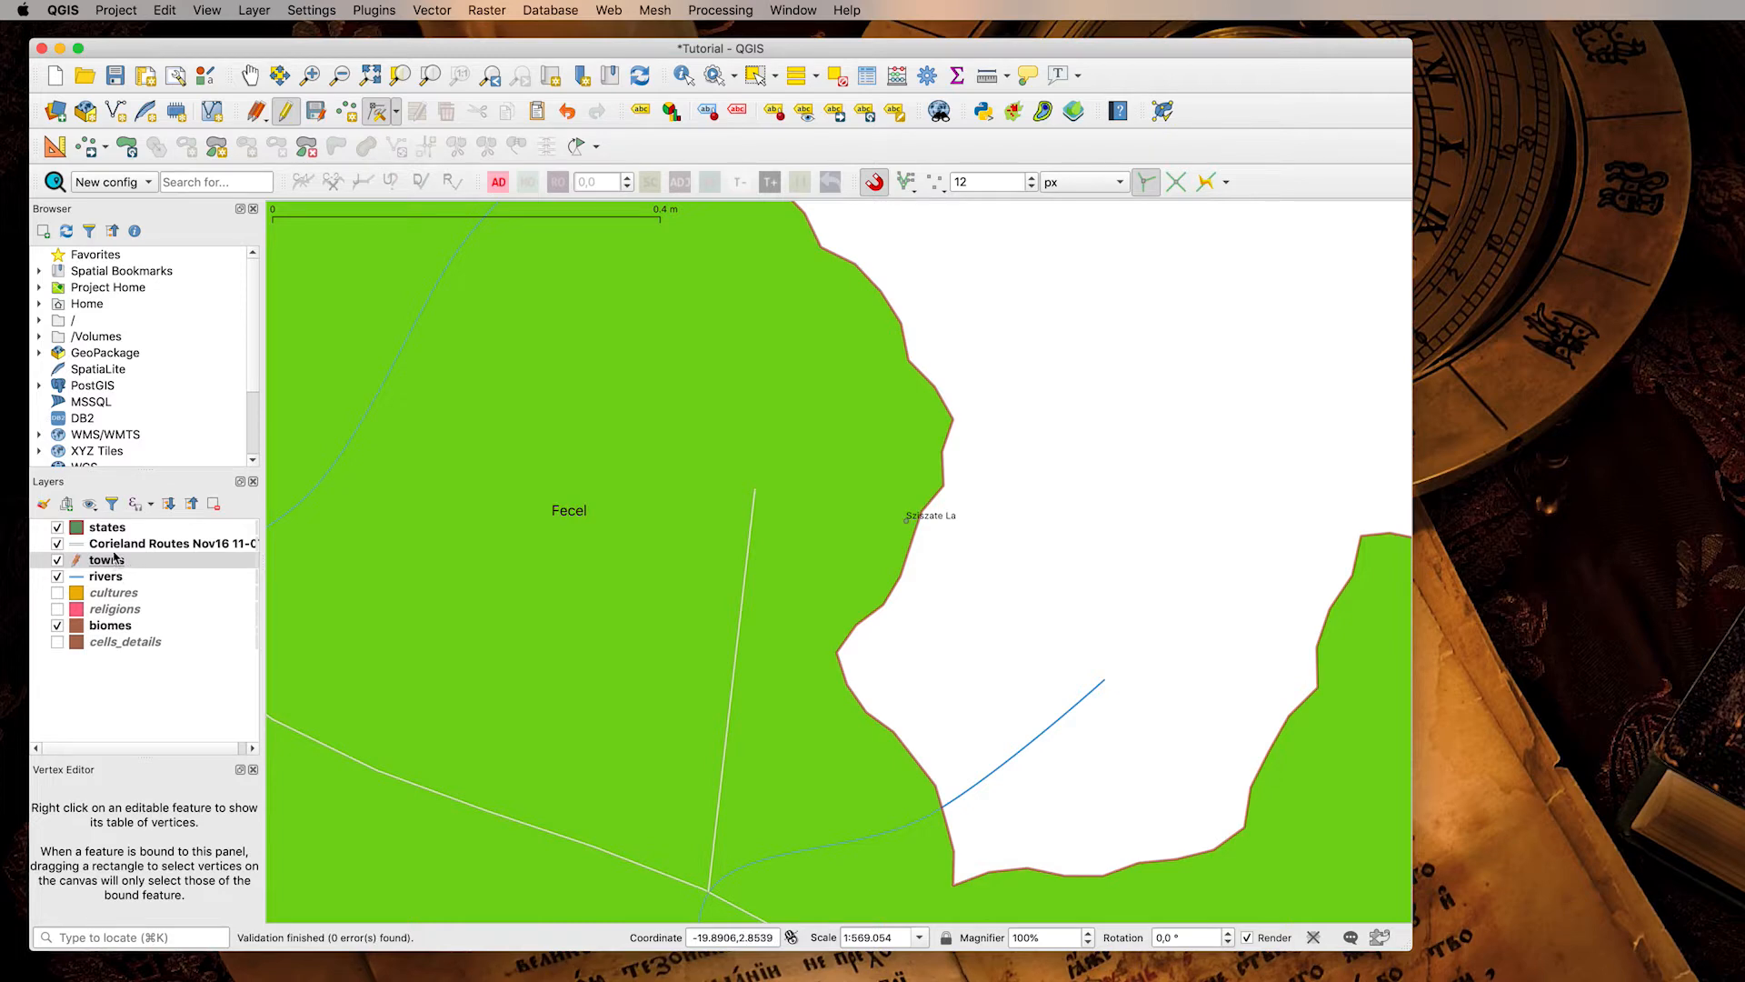
# Edit the Corieland Routes layer with the Vertex Tool and snap the loose northern road end to the town Sziszate La.
pyautogui.click(114, 544)
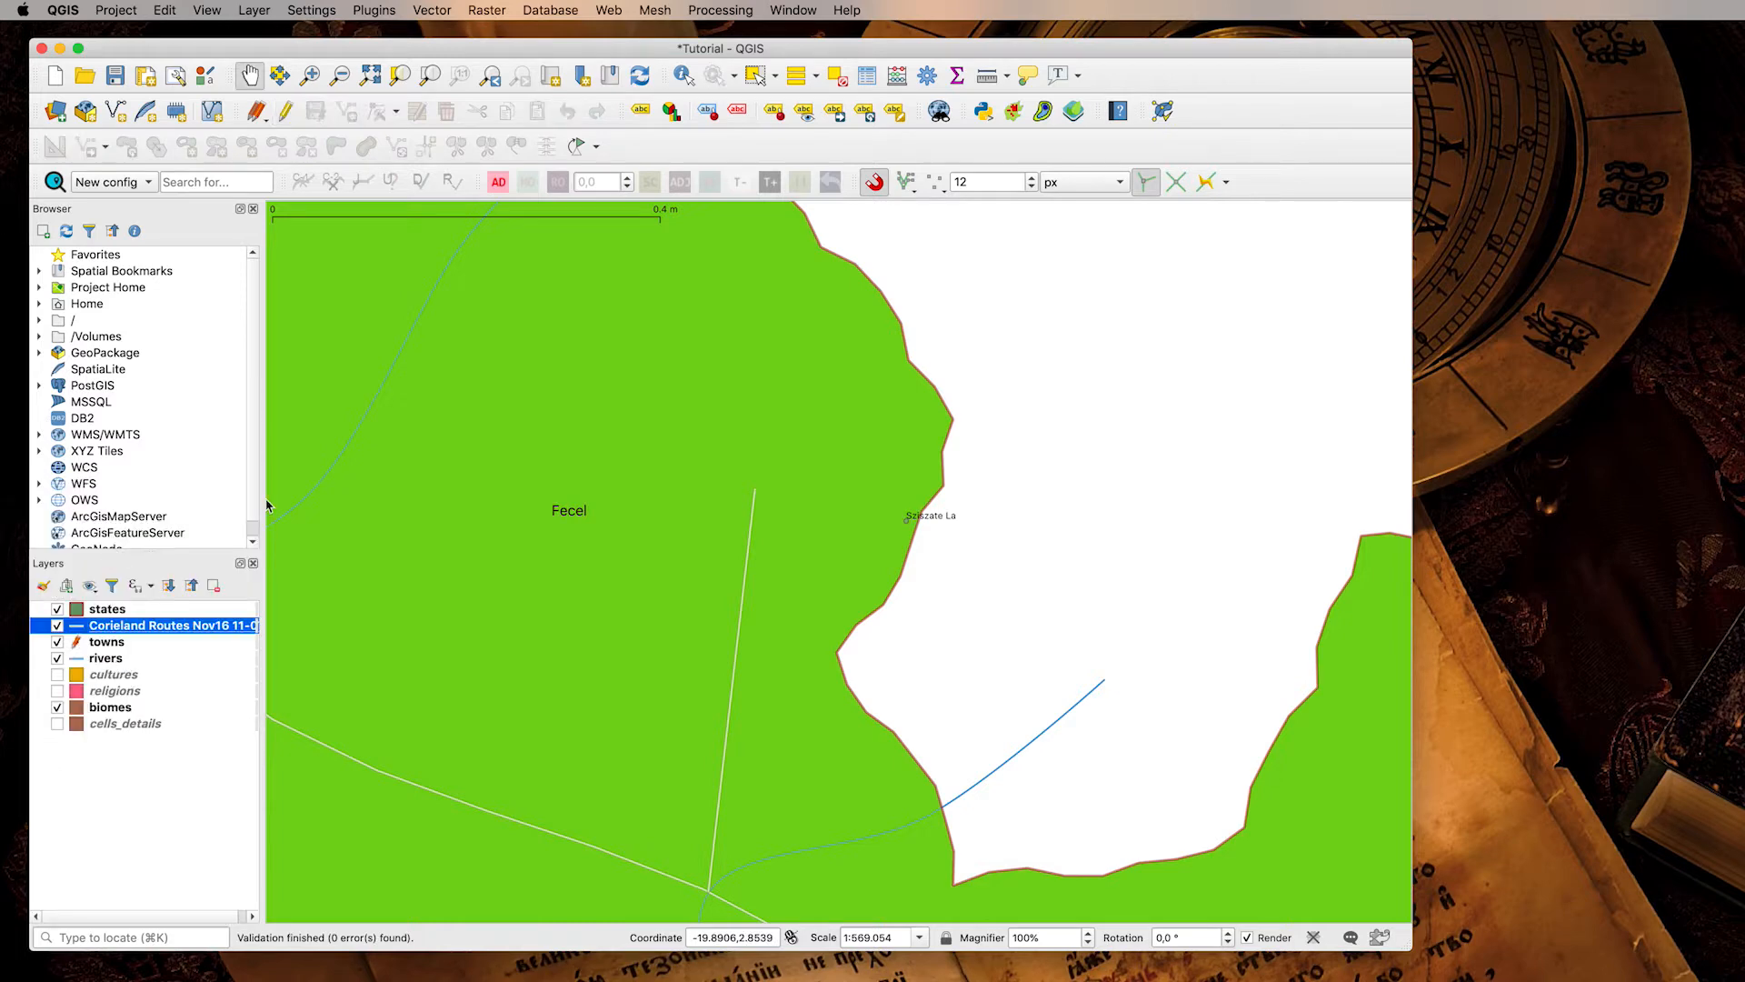
pyautogui.click(285, 111)
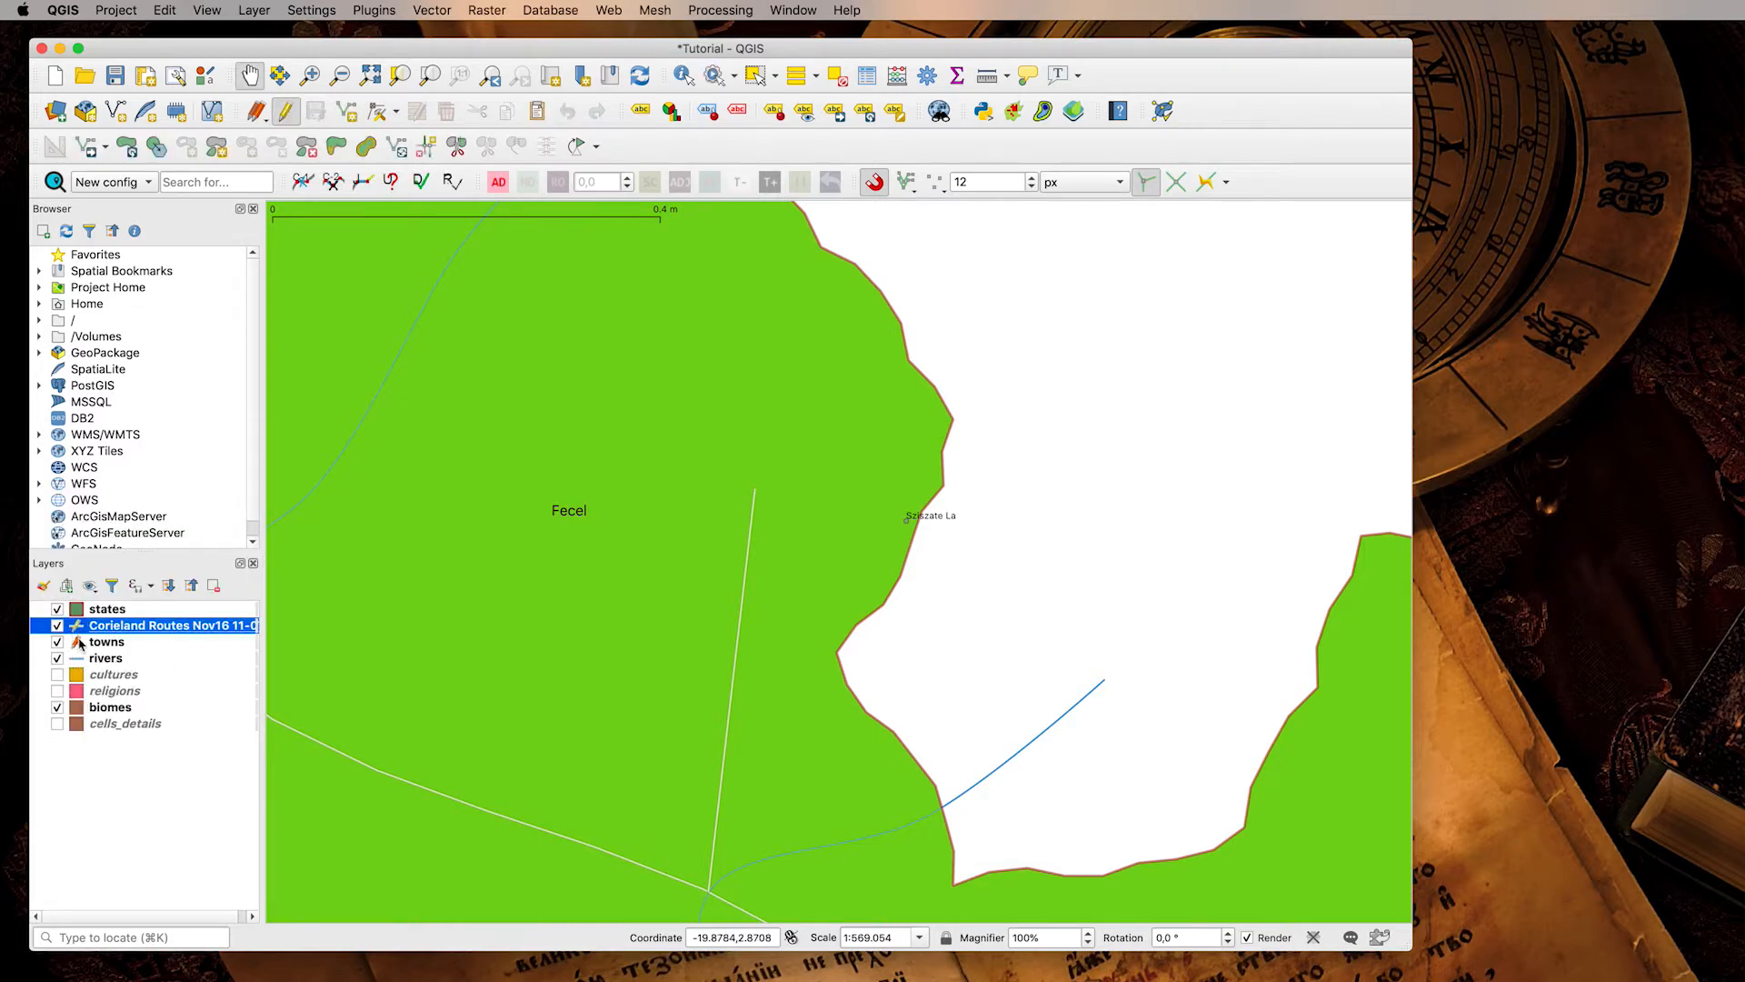
pyautogui.click(376, 114)
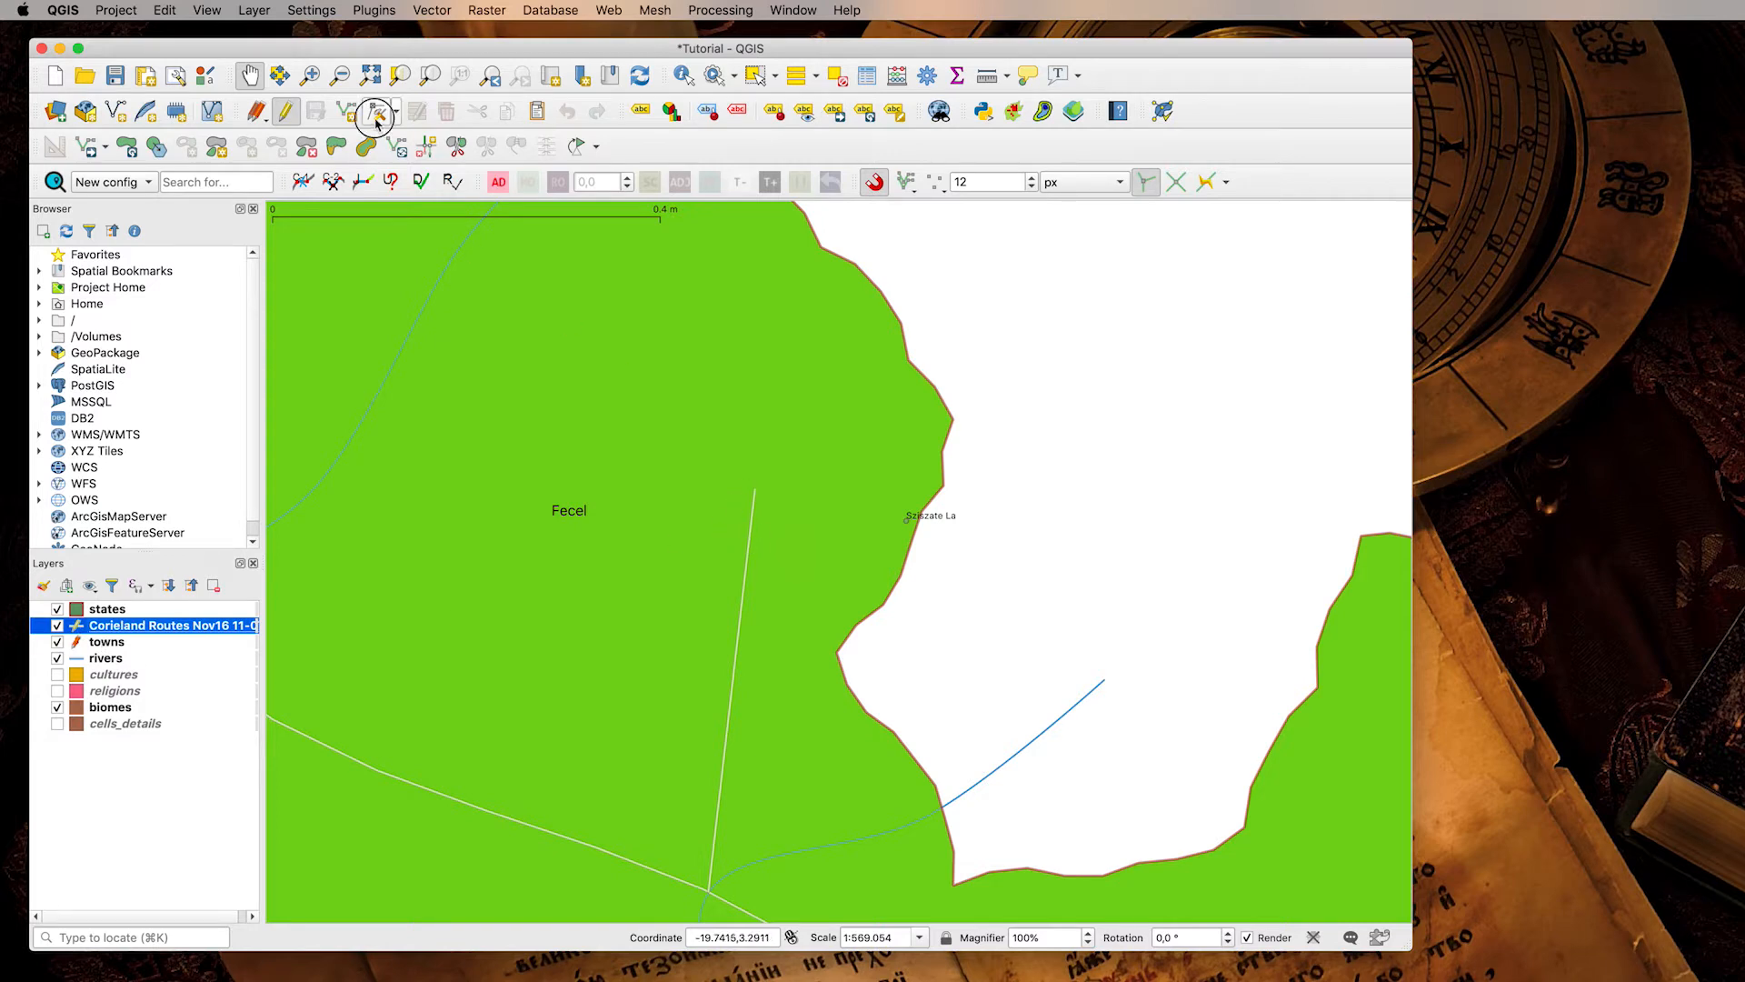
pyautogui.click(755, 489)
pyautogui.click(907, 520)
# Add two vertices to the road just southwest of Sziszate La, bending it southward close to the coast.
pyautogui.click(744, 589)
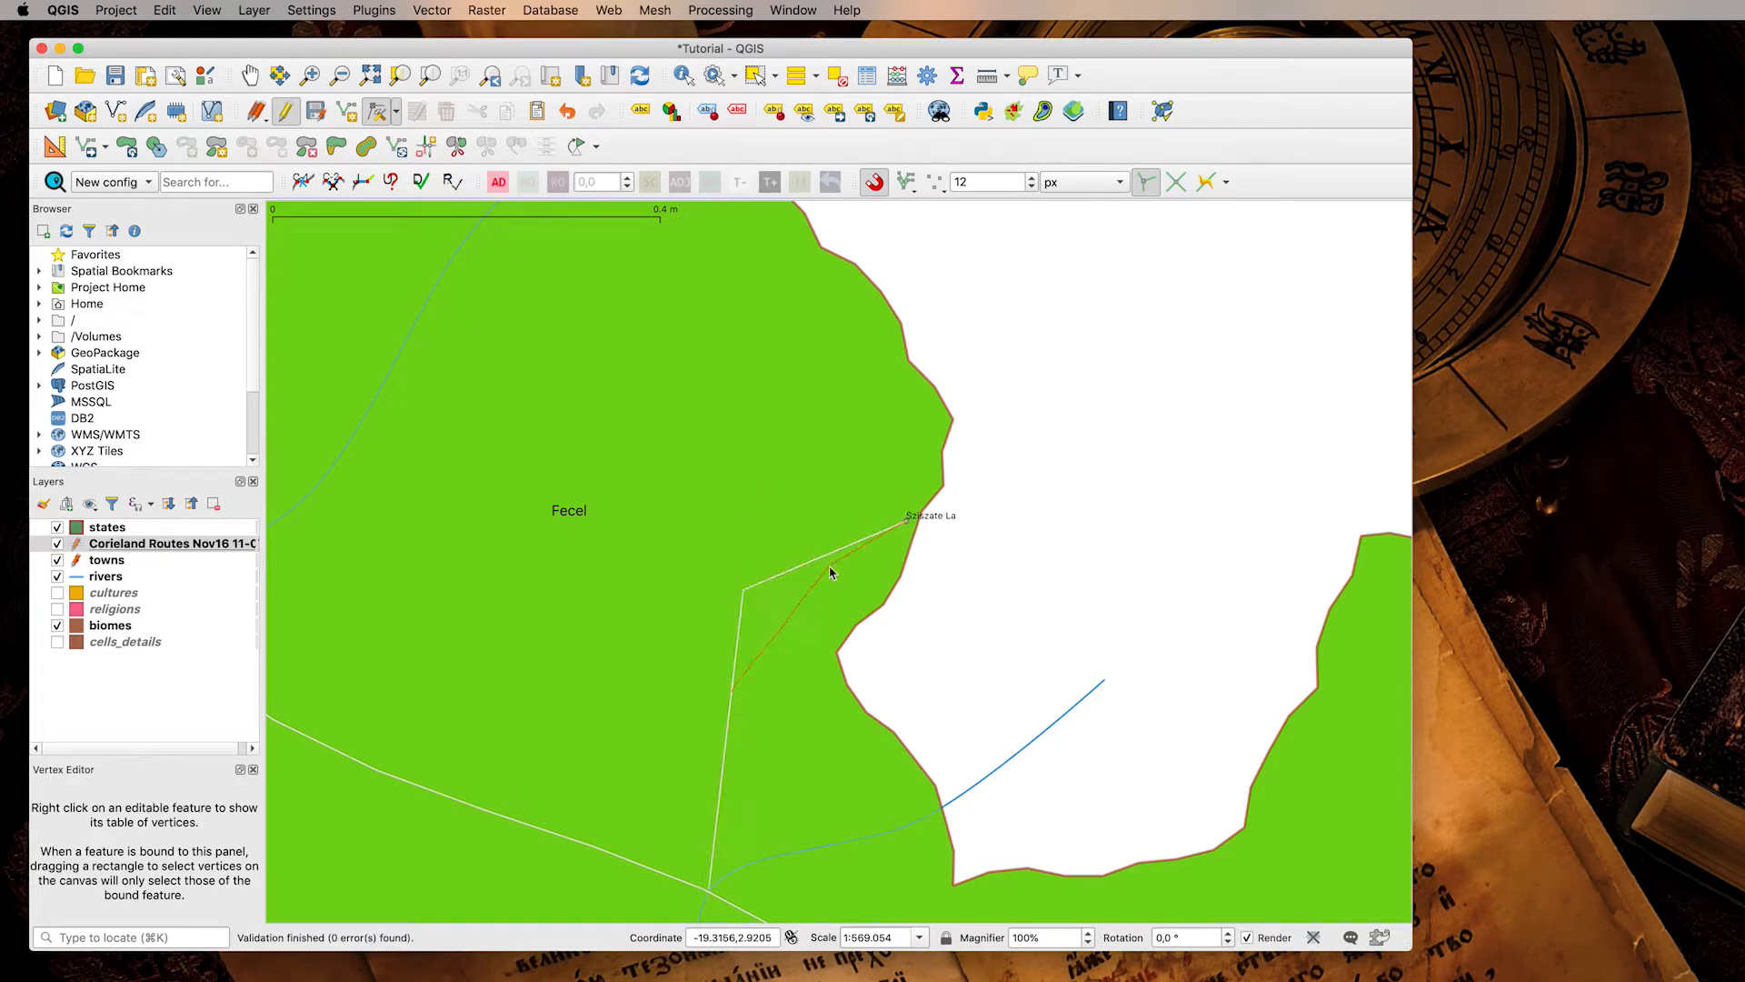
pyautogui.click(856, 554)
pyautogui.click(733, 691)
pyautogui.click(850, 605)
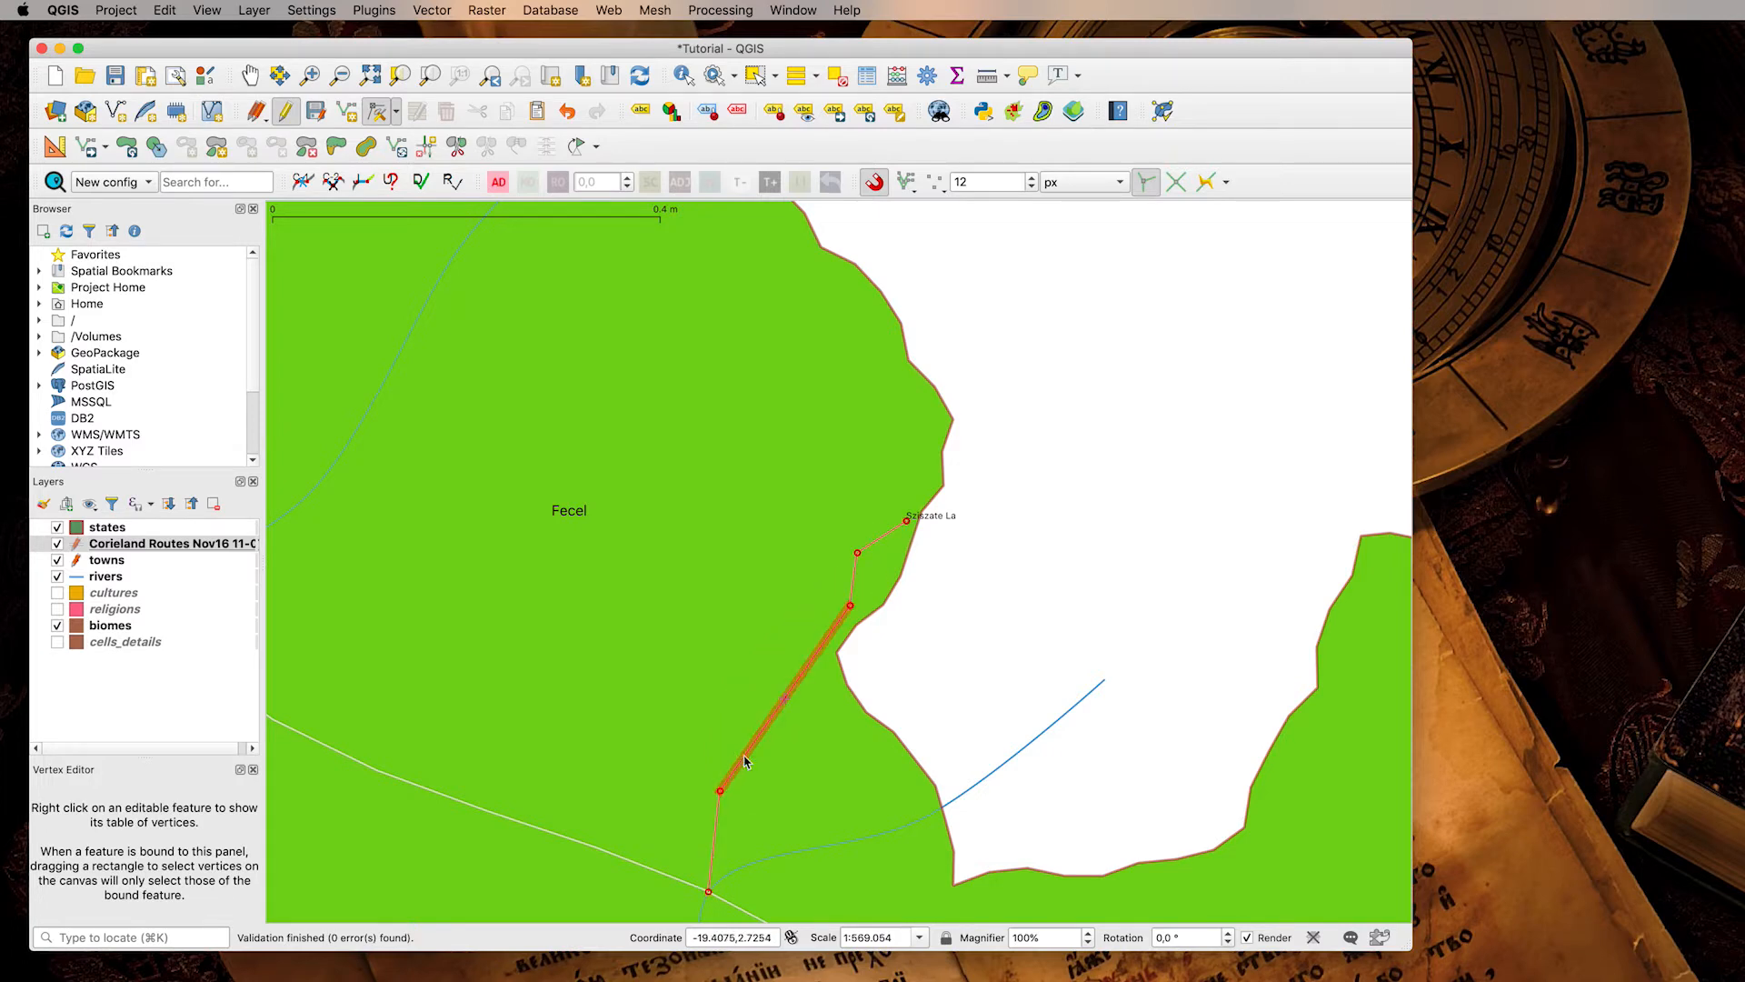
# Turn snapping off and add two vertices to the long road segment southwest of Sziszate La, curving it past the coastal inlet.
pyautogui.click(784, 700)
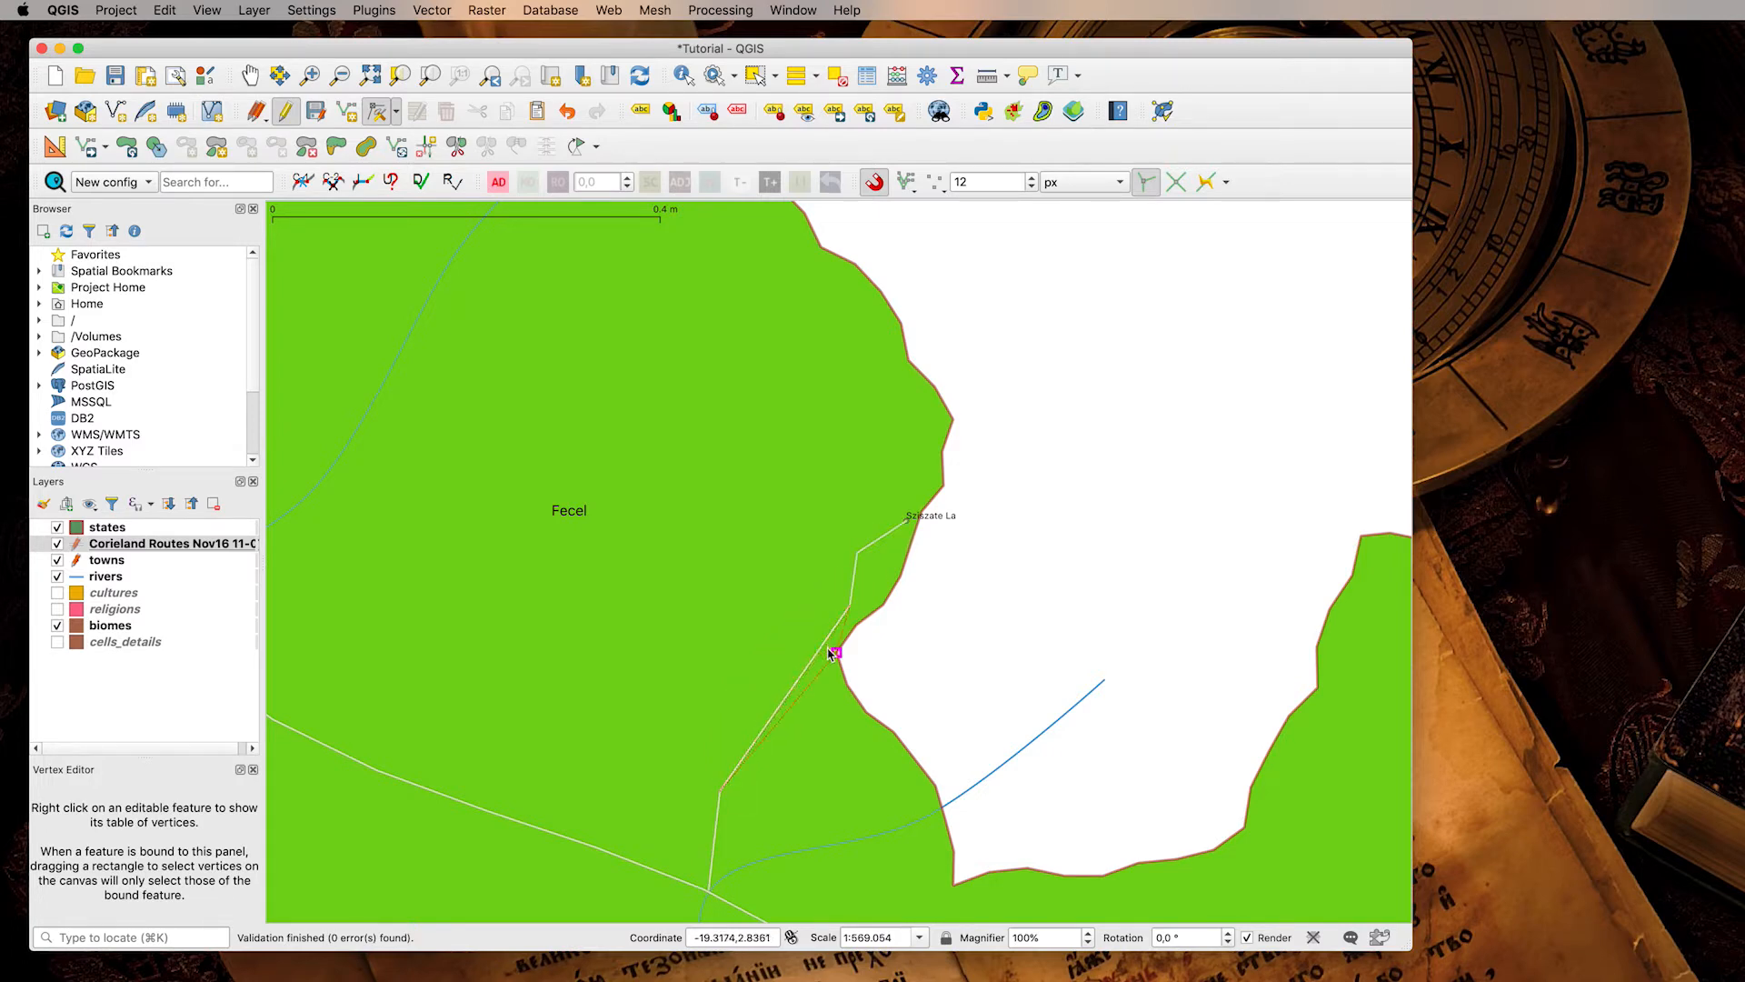
pyautogui.click(874, 181)
pyautogui.click(827, 649)
pyautogui.click(820, 680)
pyautogui.click(752, 764)
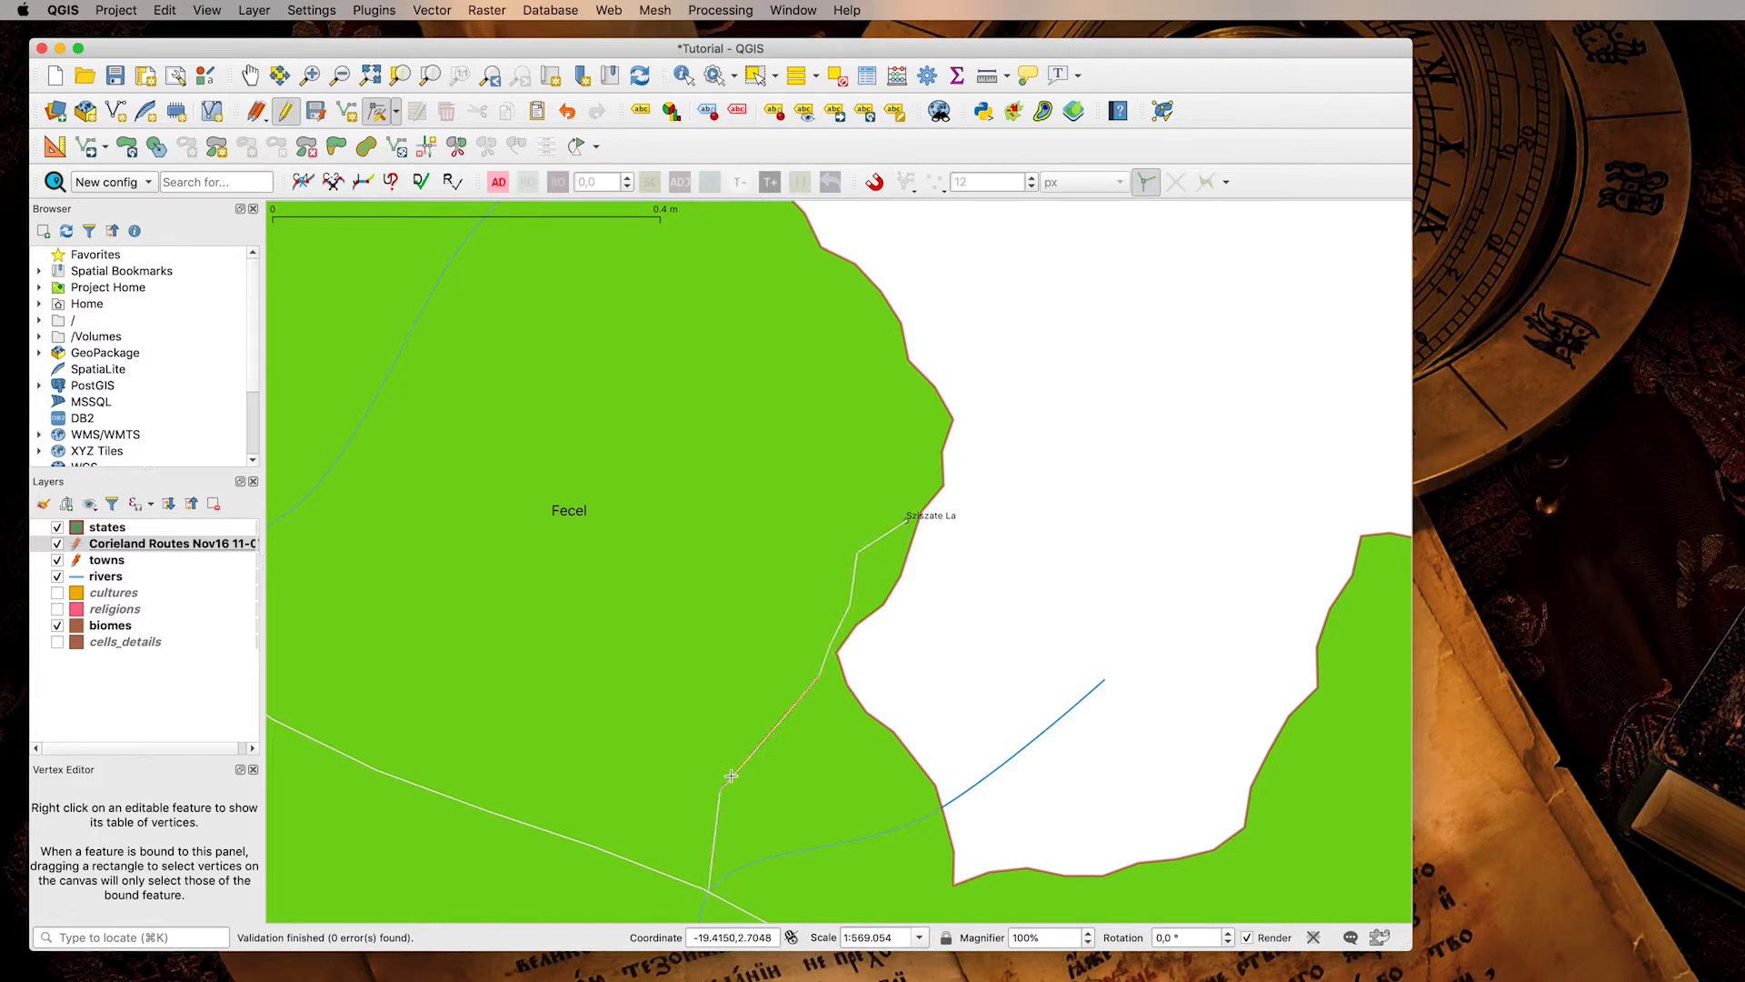
pyautogui.click(724, 777)
# Shift the two road vertices nearest Sziszate La slightly east, closer to the coastline.
pyautogui.click(861, 551)
pyautogui.click(871, 552)
pyautogui.click(849, 600)
pyautogui.click(859, 602)
pyautogui.moveTo(810, 771); pyautogui.dragTo(1013, 507)
pyautogui.scroll(3, 916, 614)
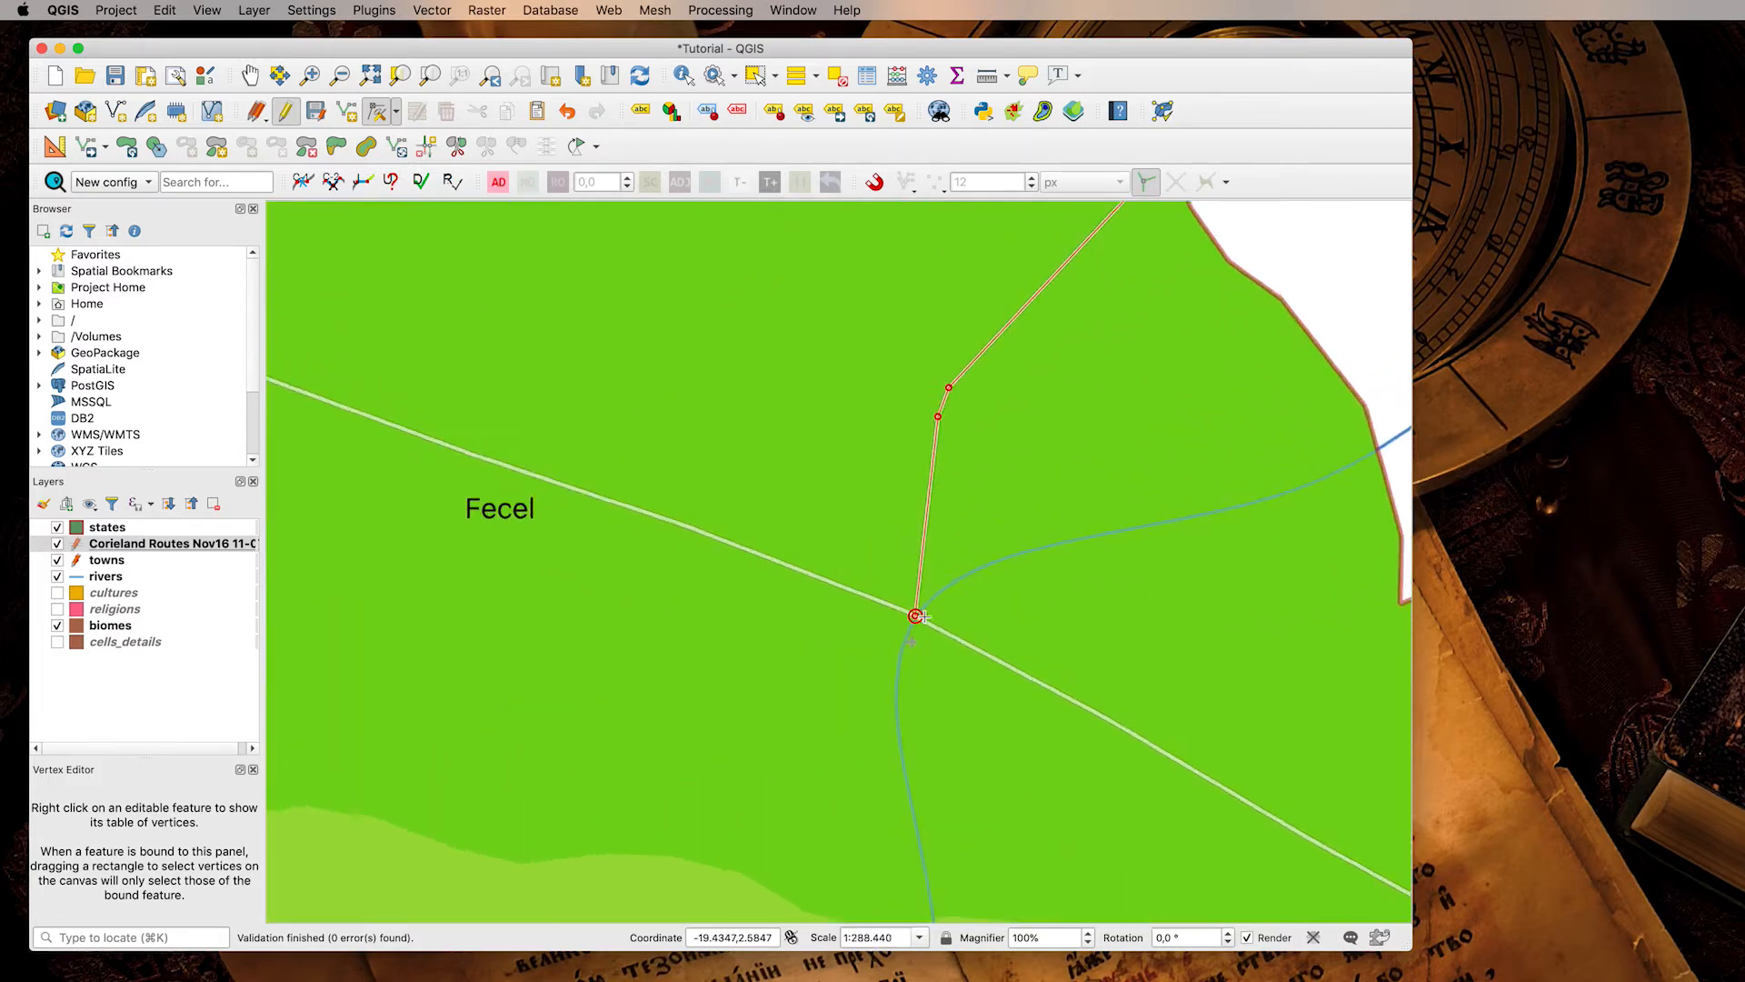
pyautogui.scroll(-2, 1013, 541)
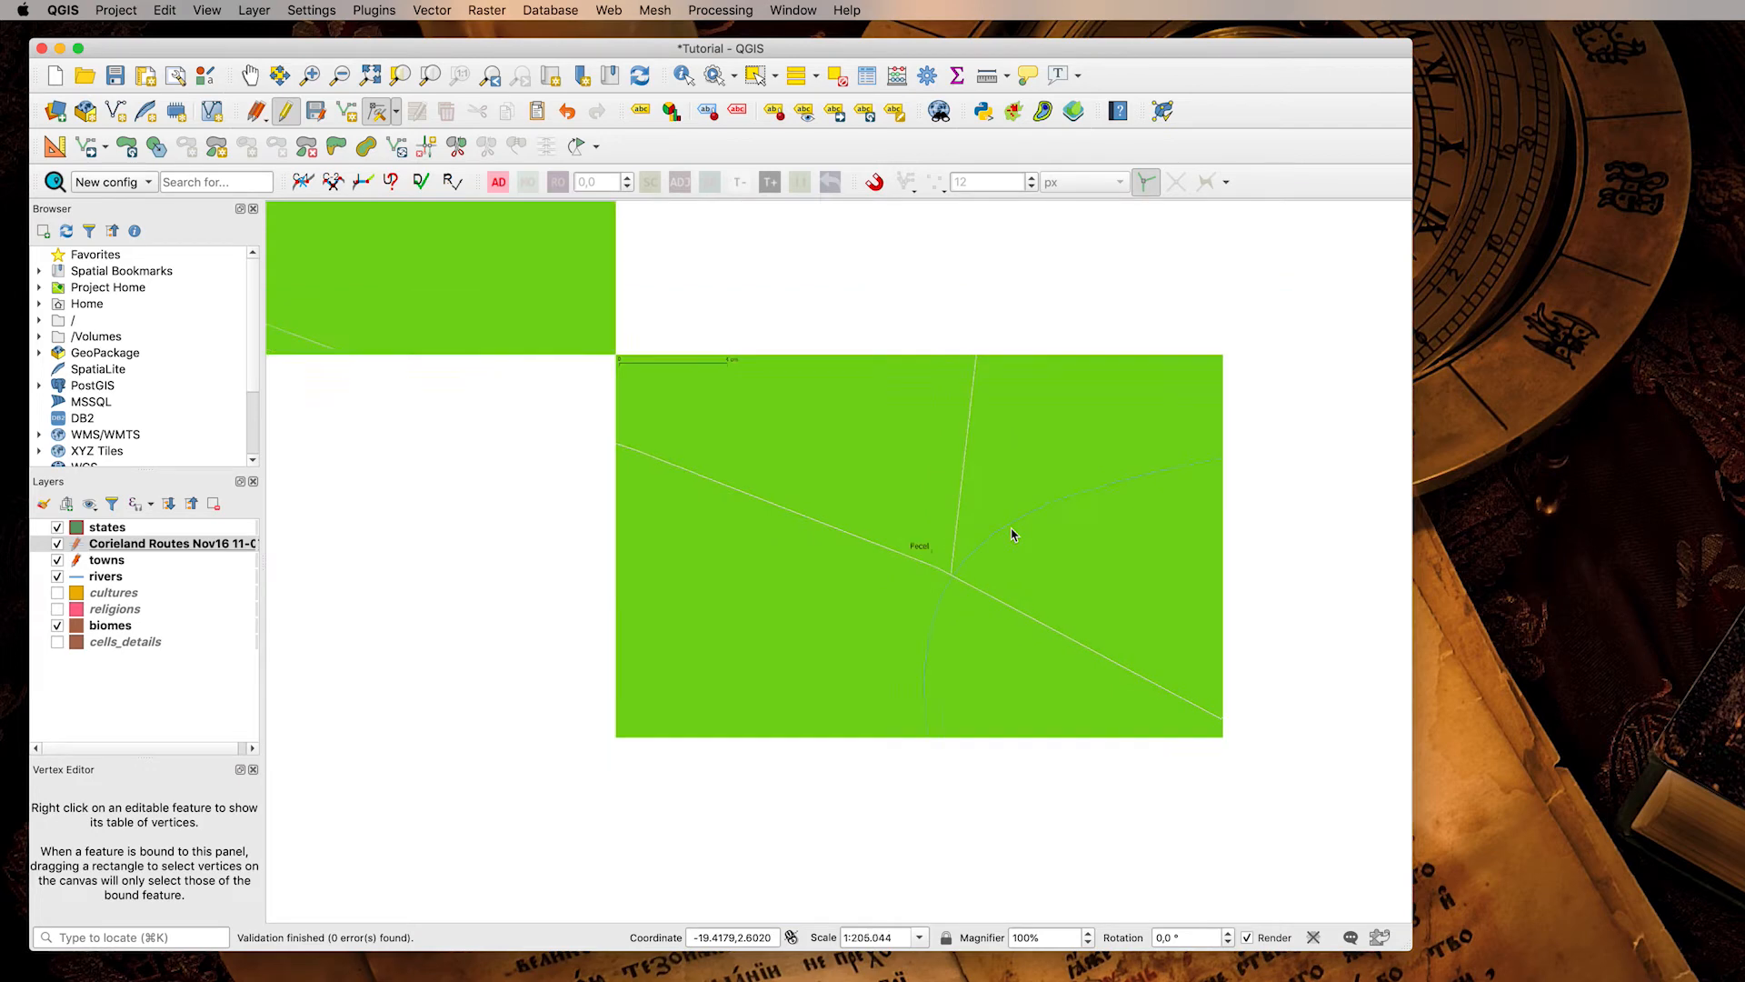
pyautogui.scroll(-1, 1013, 544)
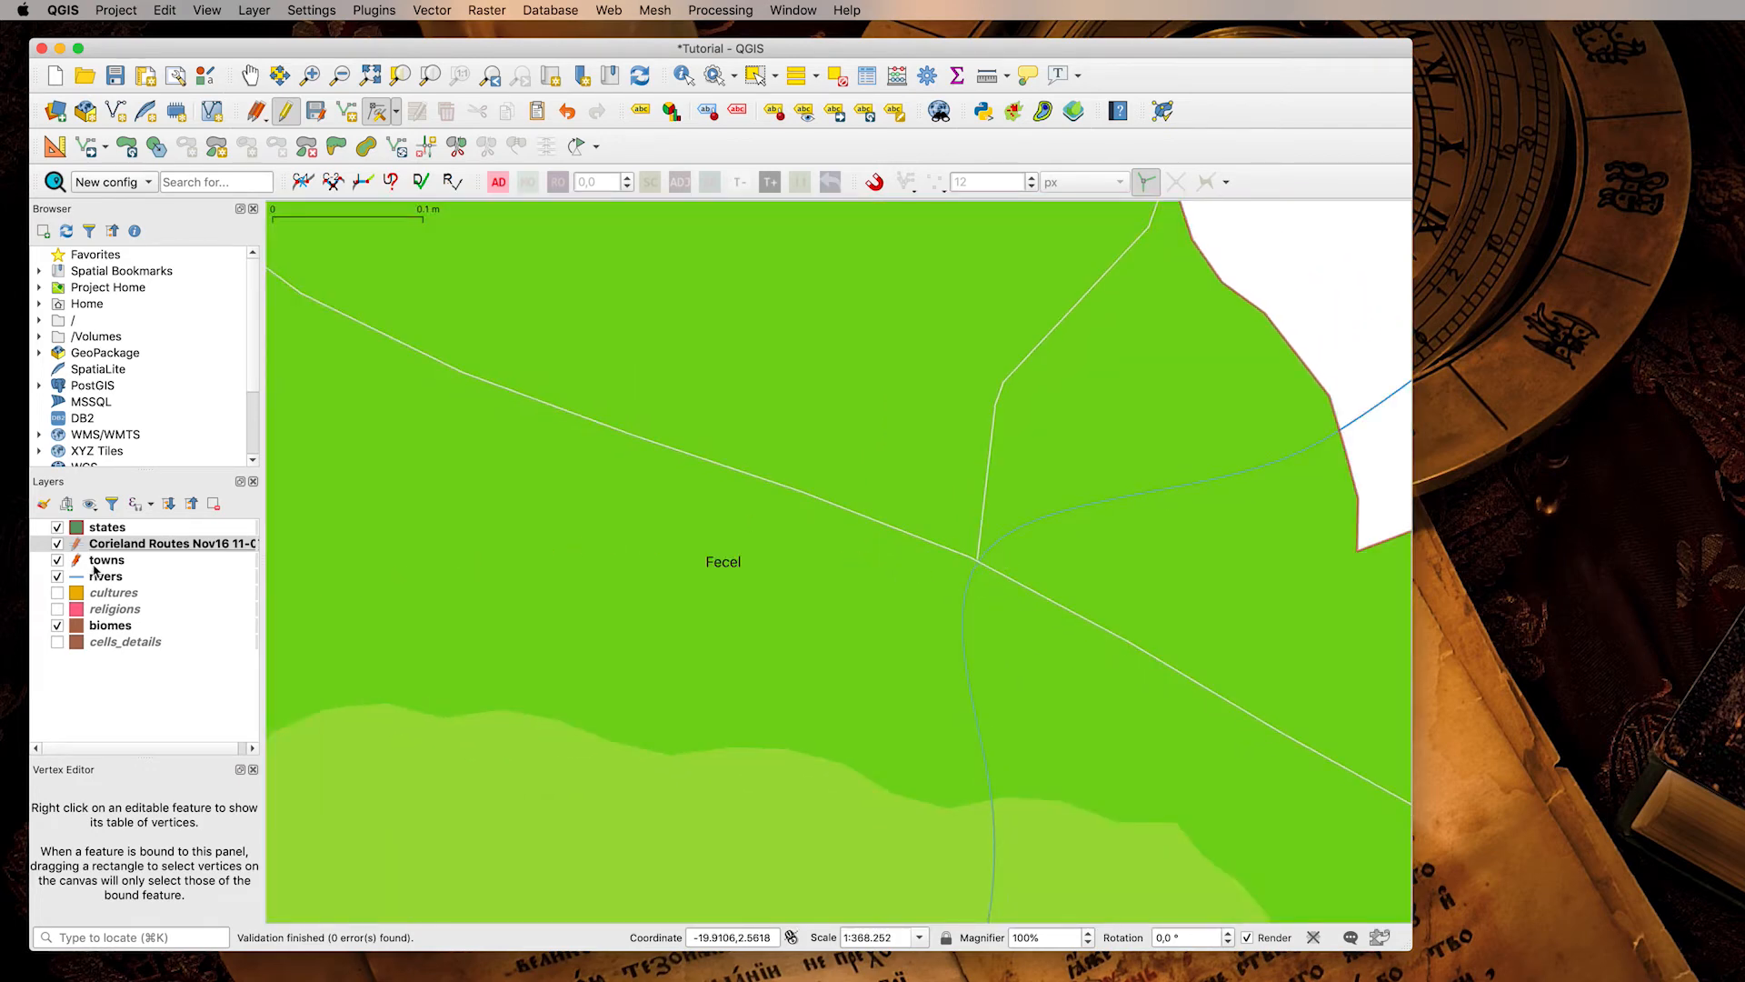
# Zoom to the full extent of the towns layer and examine the towns, roads and rivers along Gravdal's northern coast.
pyautogui.click(118, 561)
pyautogui.rightClick(167, 559)
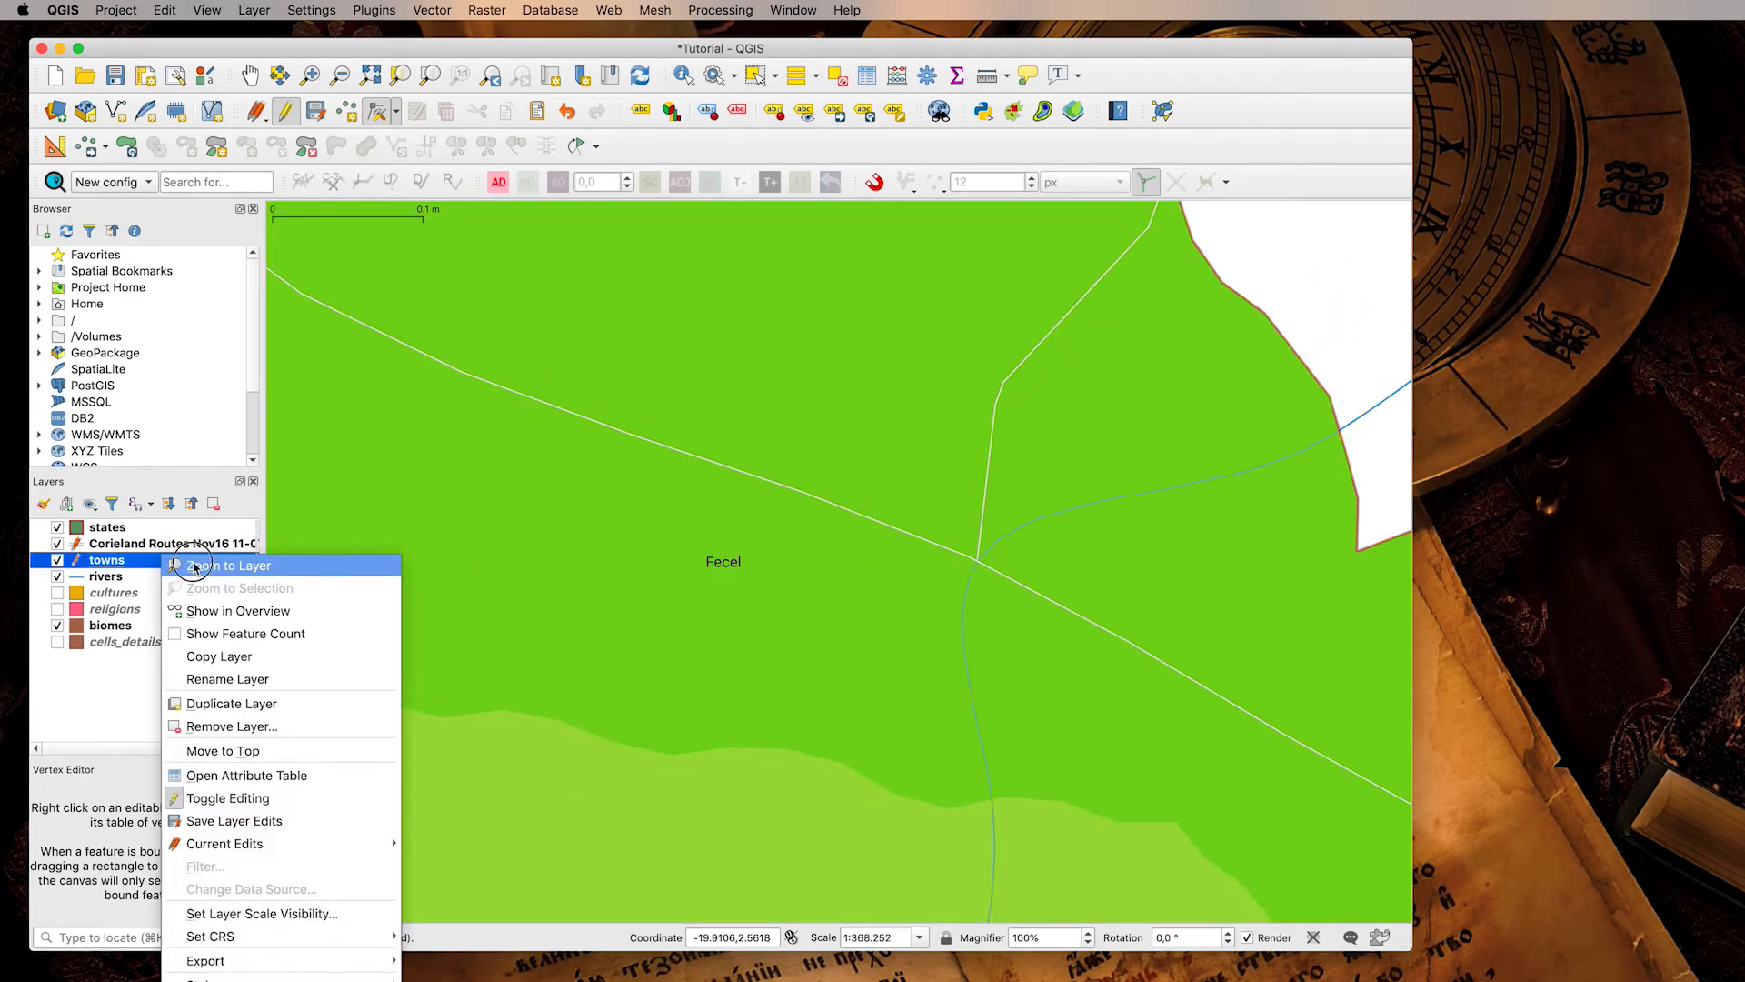
pyautogui.click(195, 567)
pyautogui.scroll(2, 931, 480)
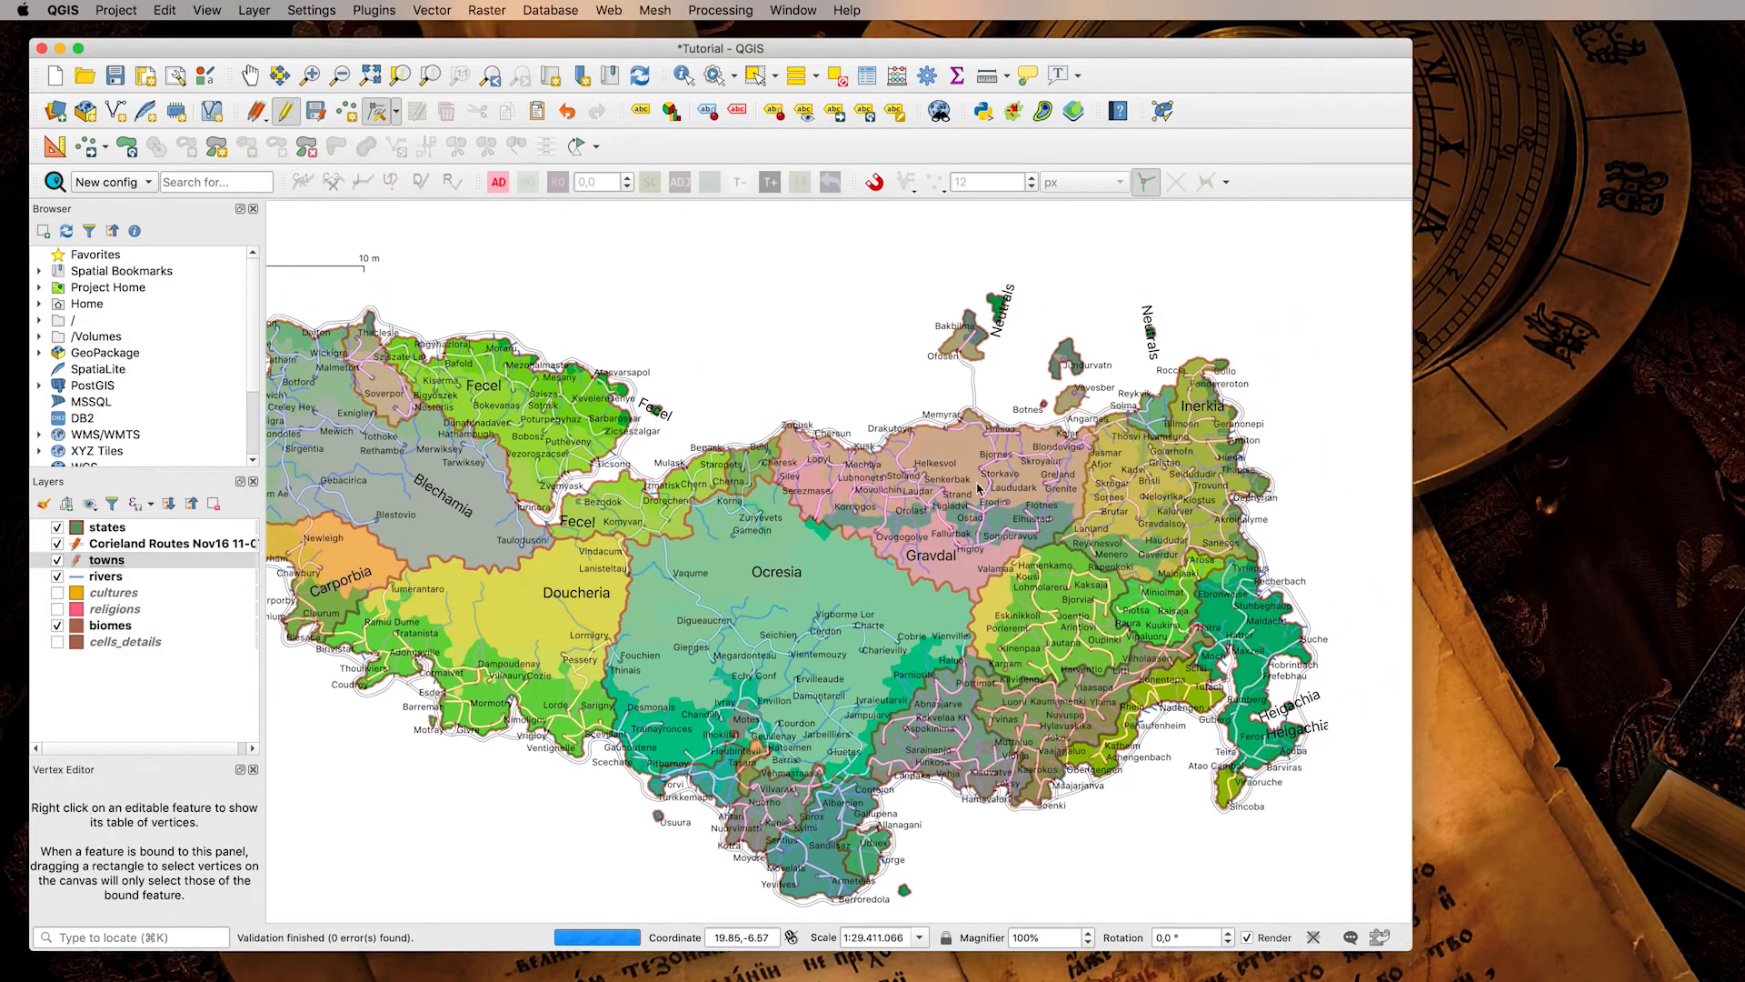
pyautogui.scroll(4, 932, 480)
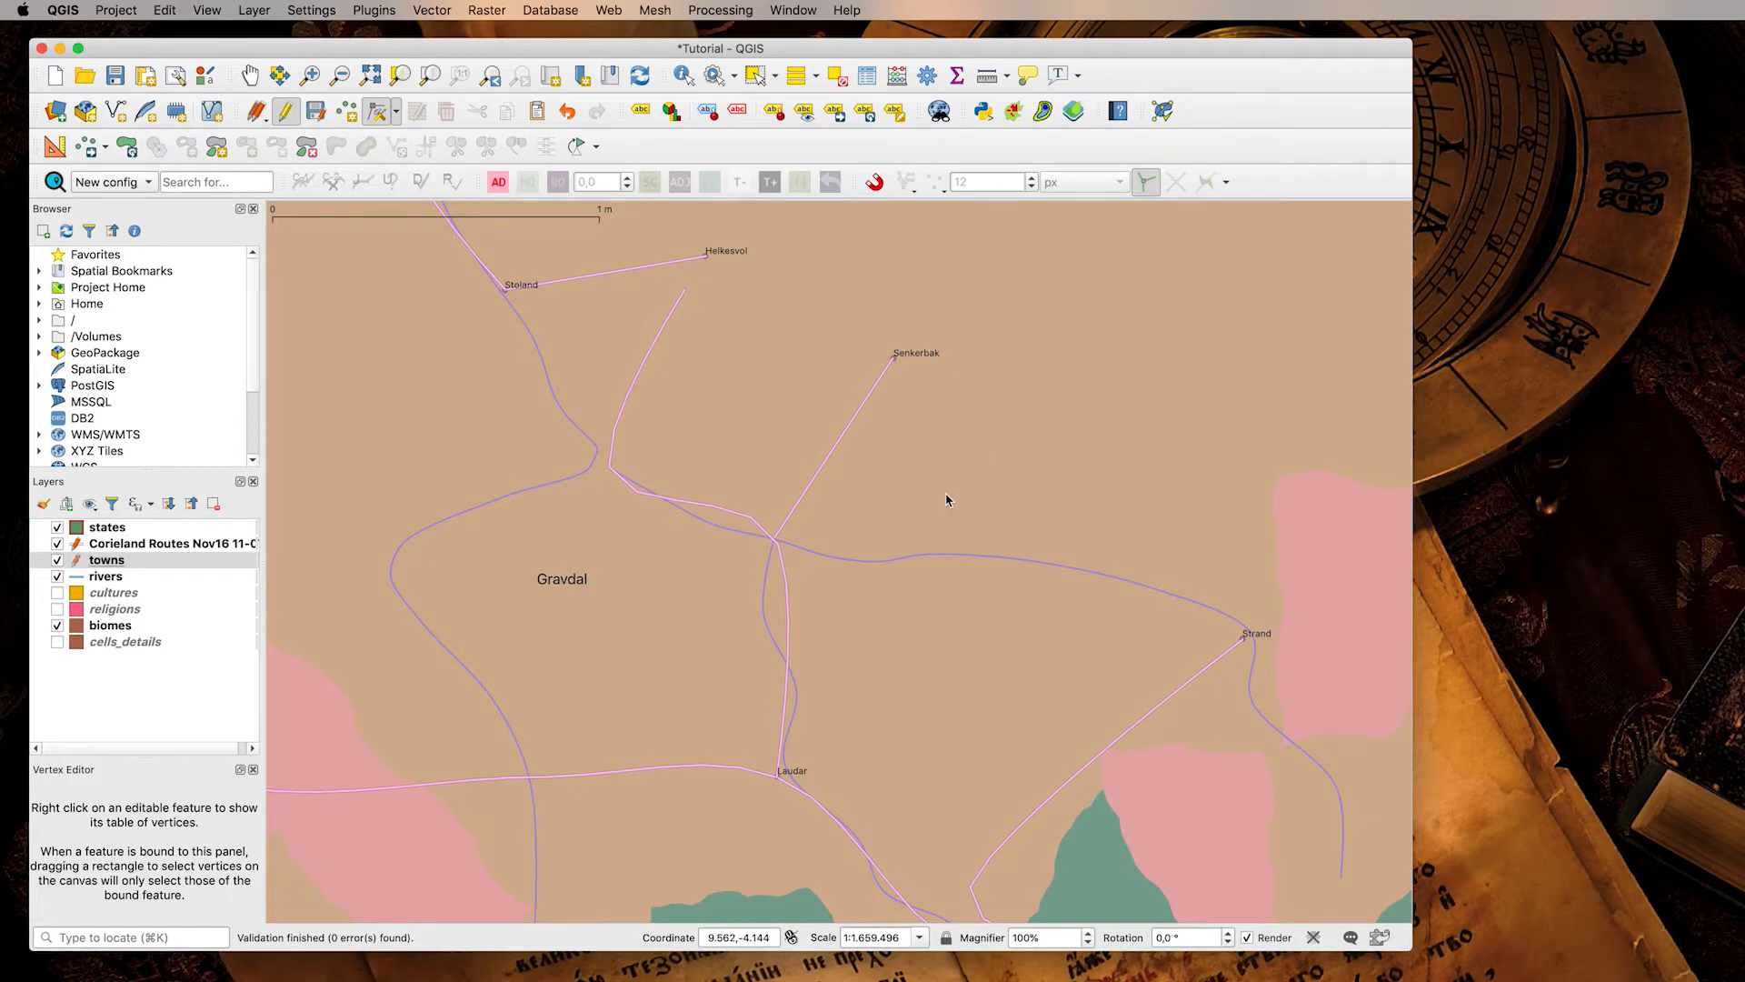
pyautogui.moveTo(721, 393); pyautogui.dragTo(1085, 610)
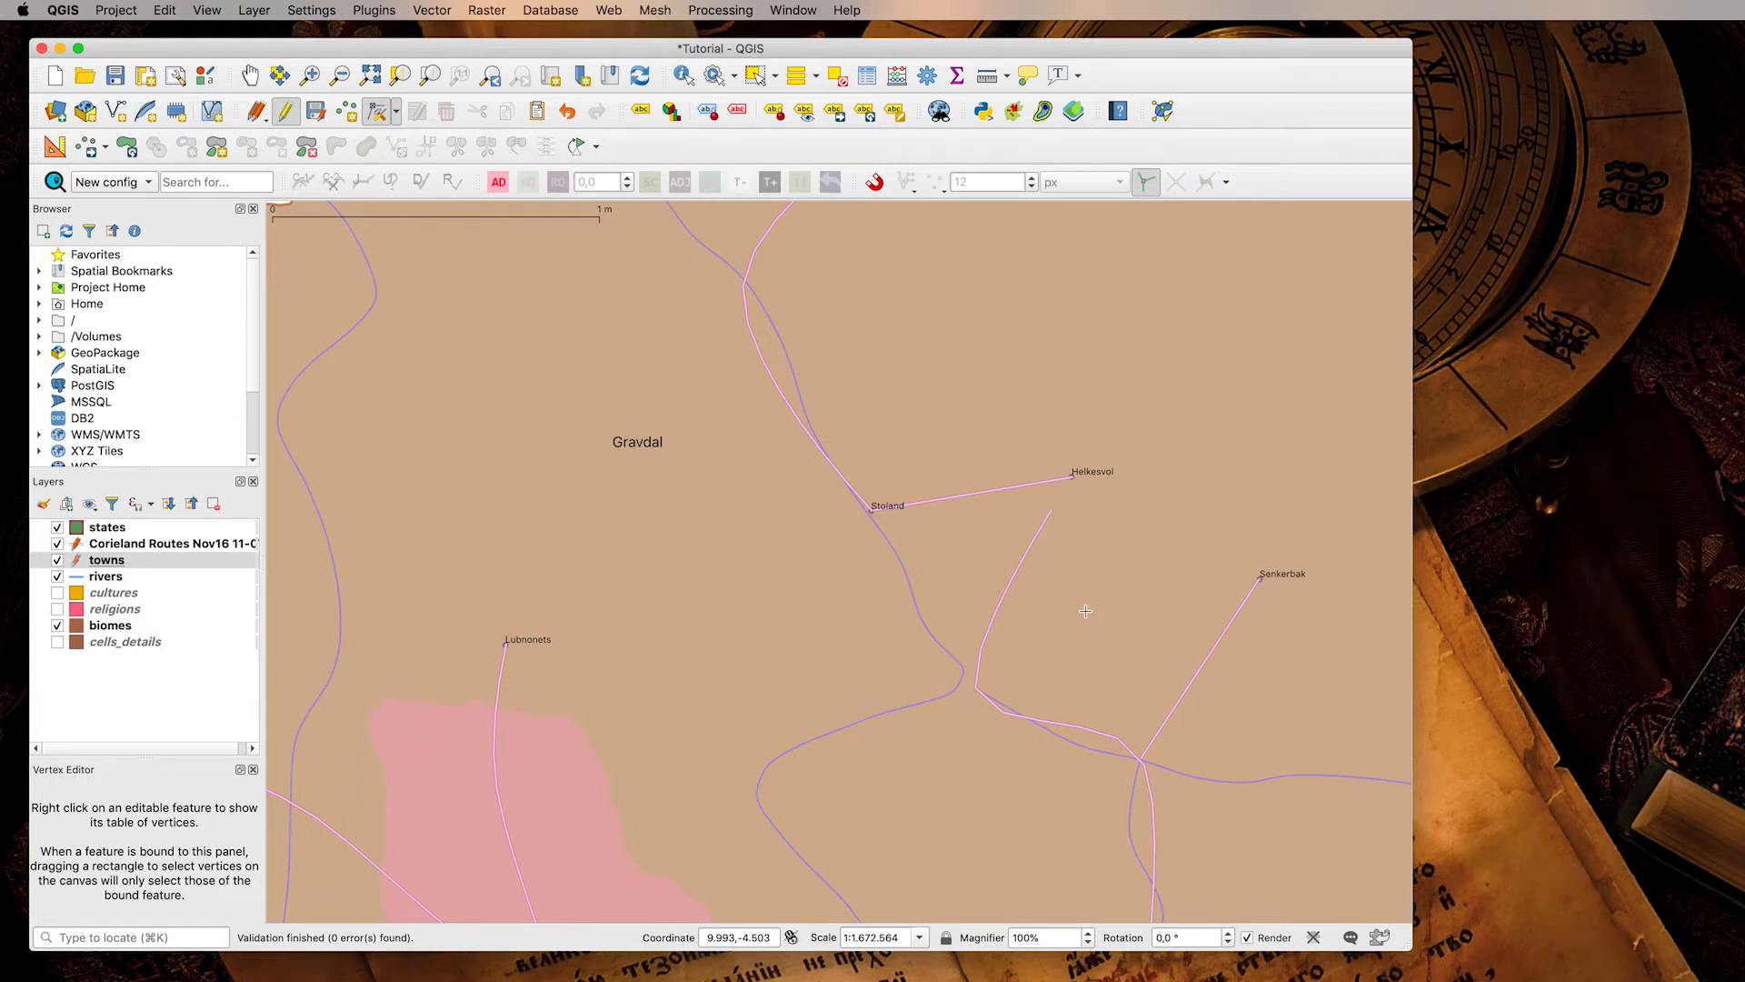
pyautogui.moveTo(392, 313); pyautogui.dragTo(866, 670)
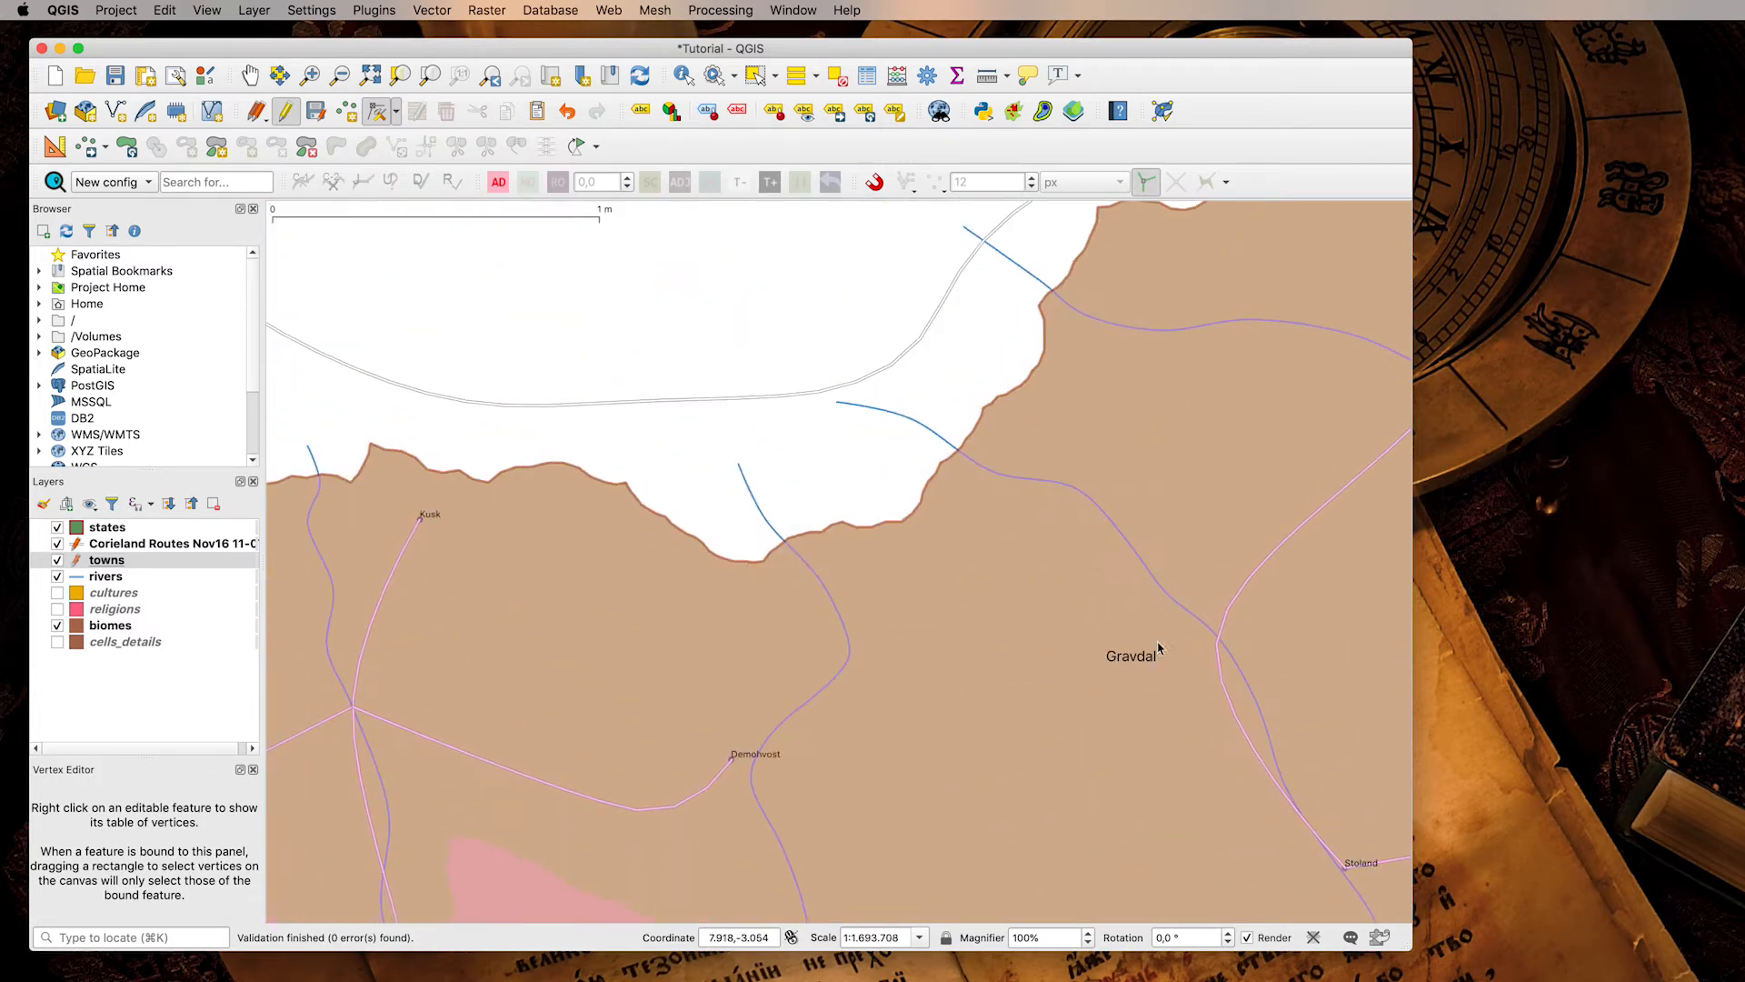
pyautogui.moveTo(530, 587); pyautogui.dragTo(1087, 706)
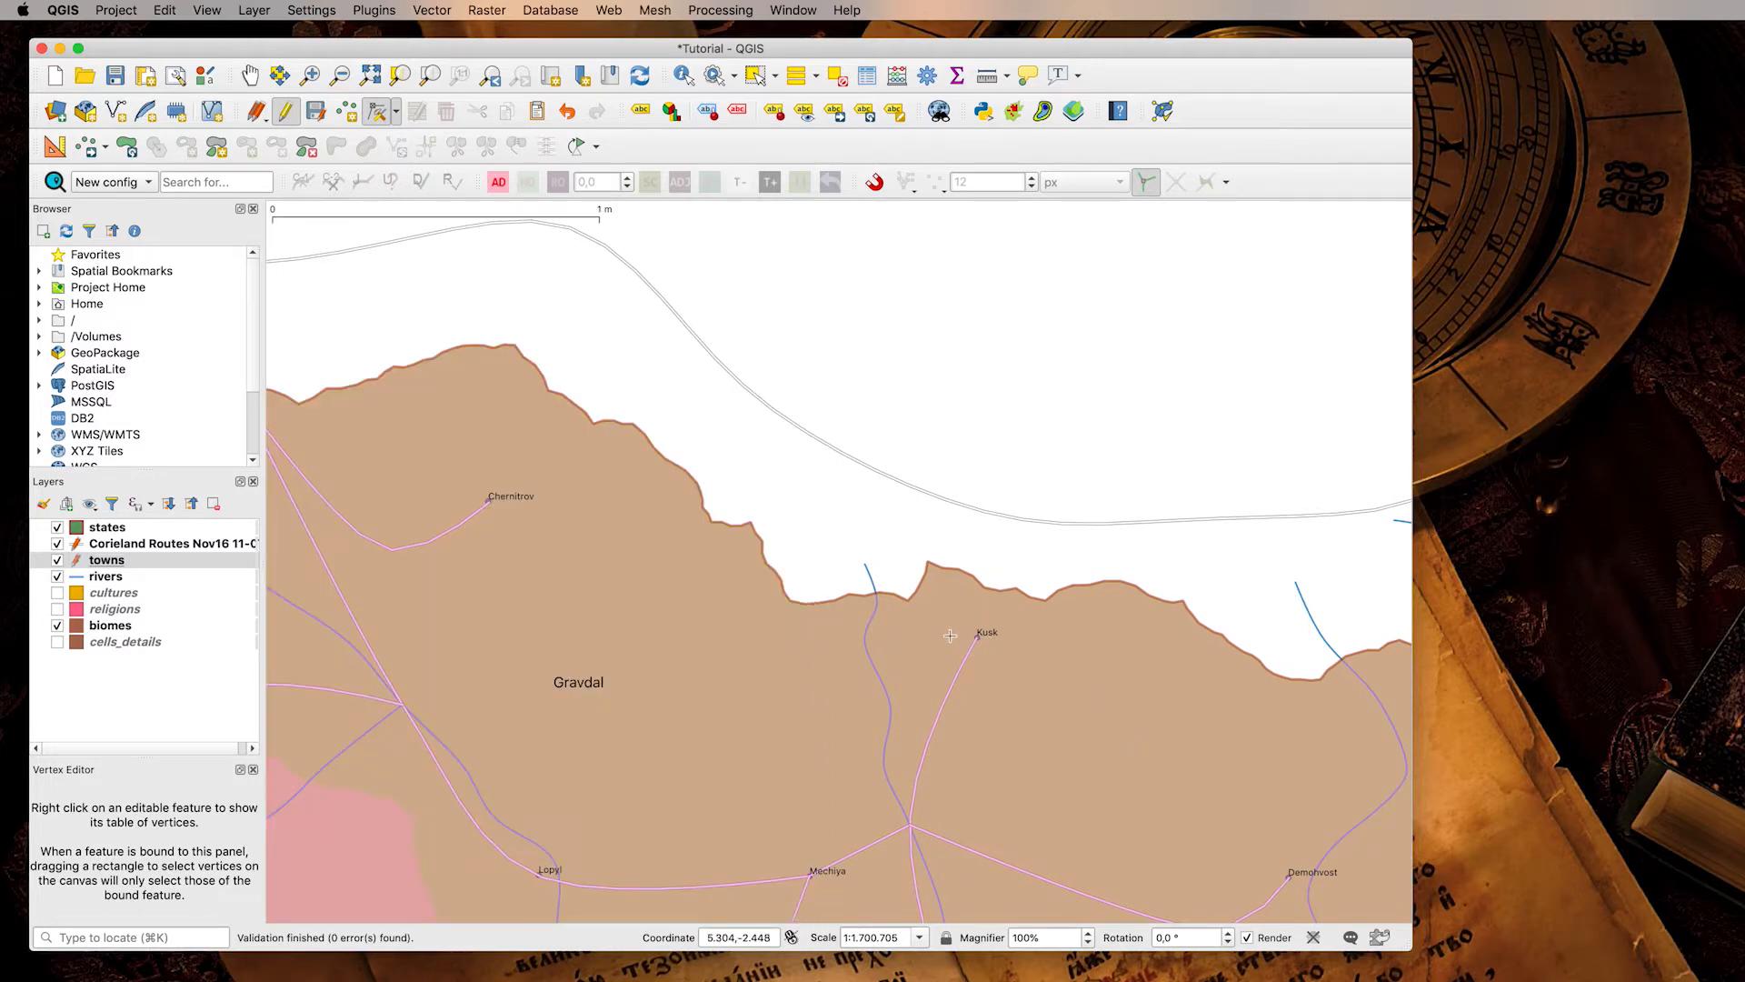
# Move the town Kusk northwest to the mouth of the nearby river on the coastline.
pyautogui.scroll(5, 950, 635)
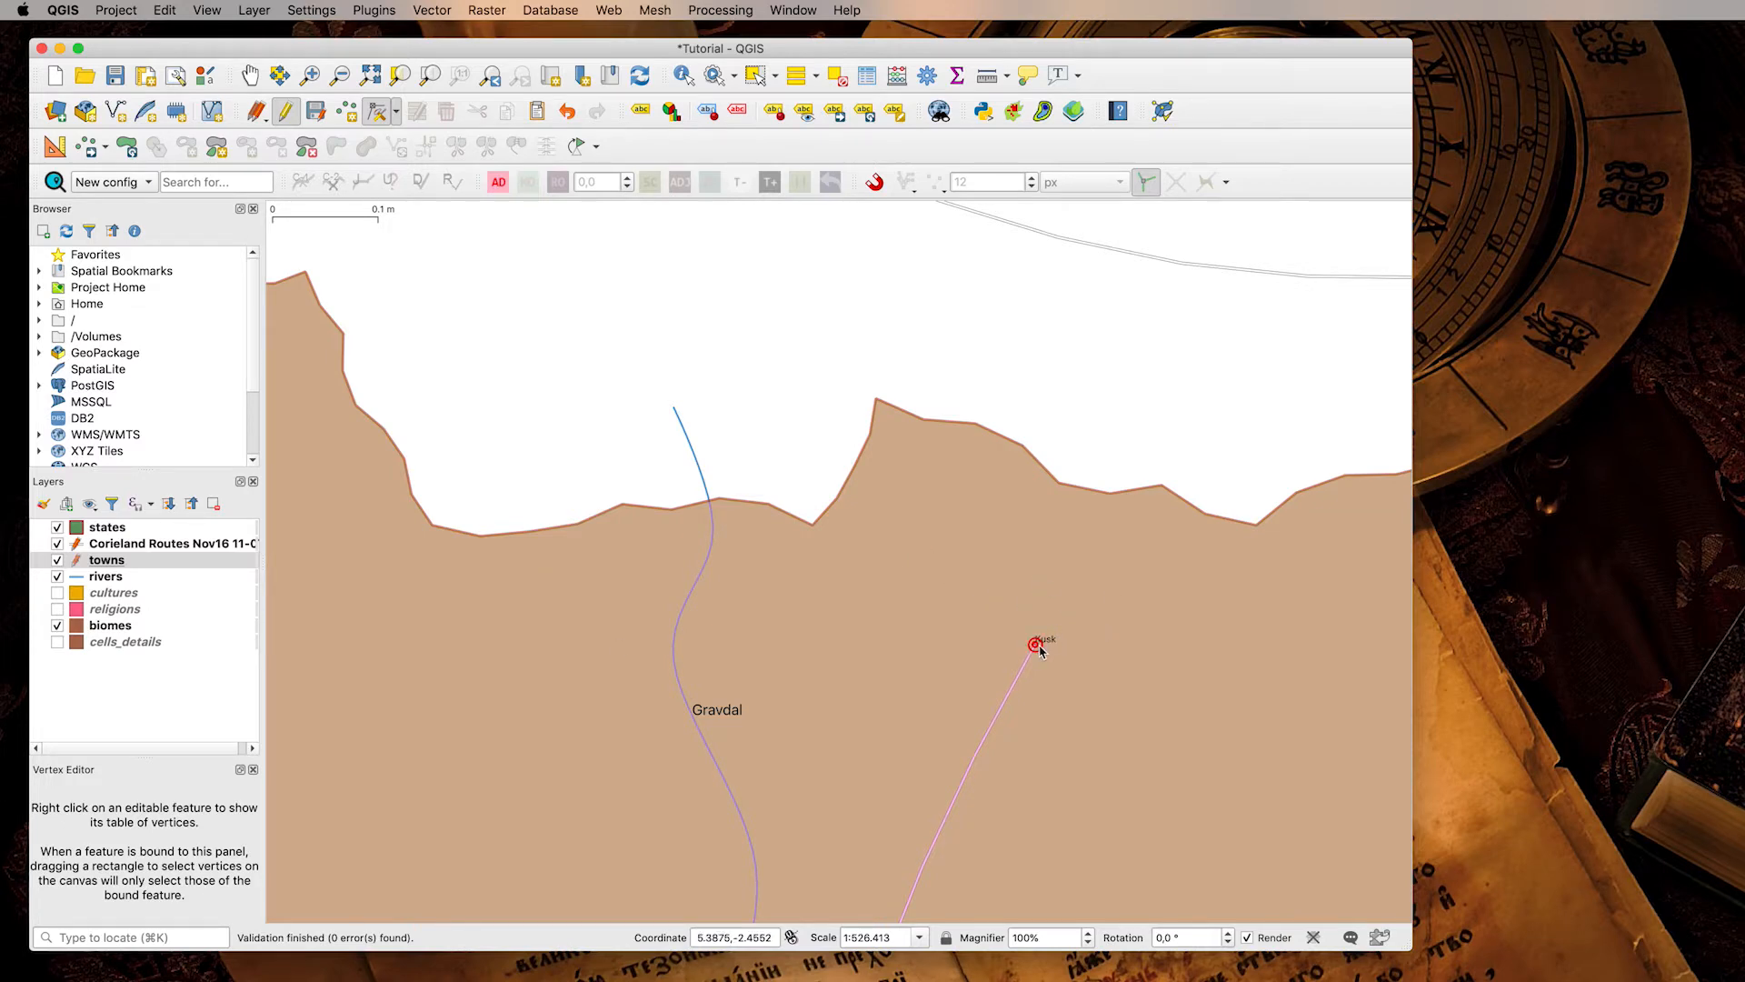
pyautogui.click(720, 513)
pyautogui.moveTo(951, 773); pyautogui.dragTo(1103, 661)
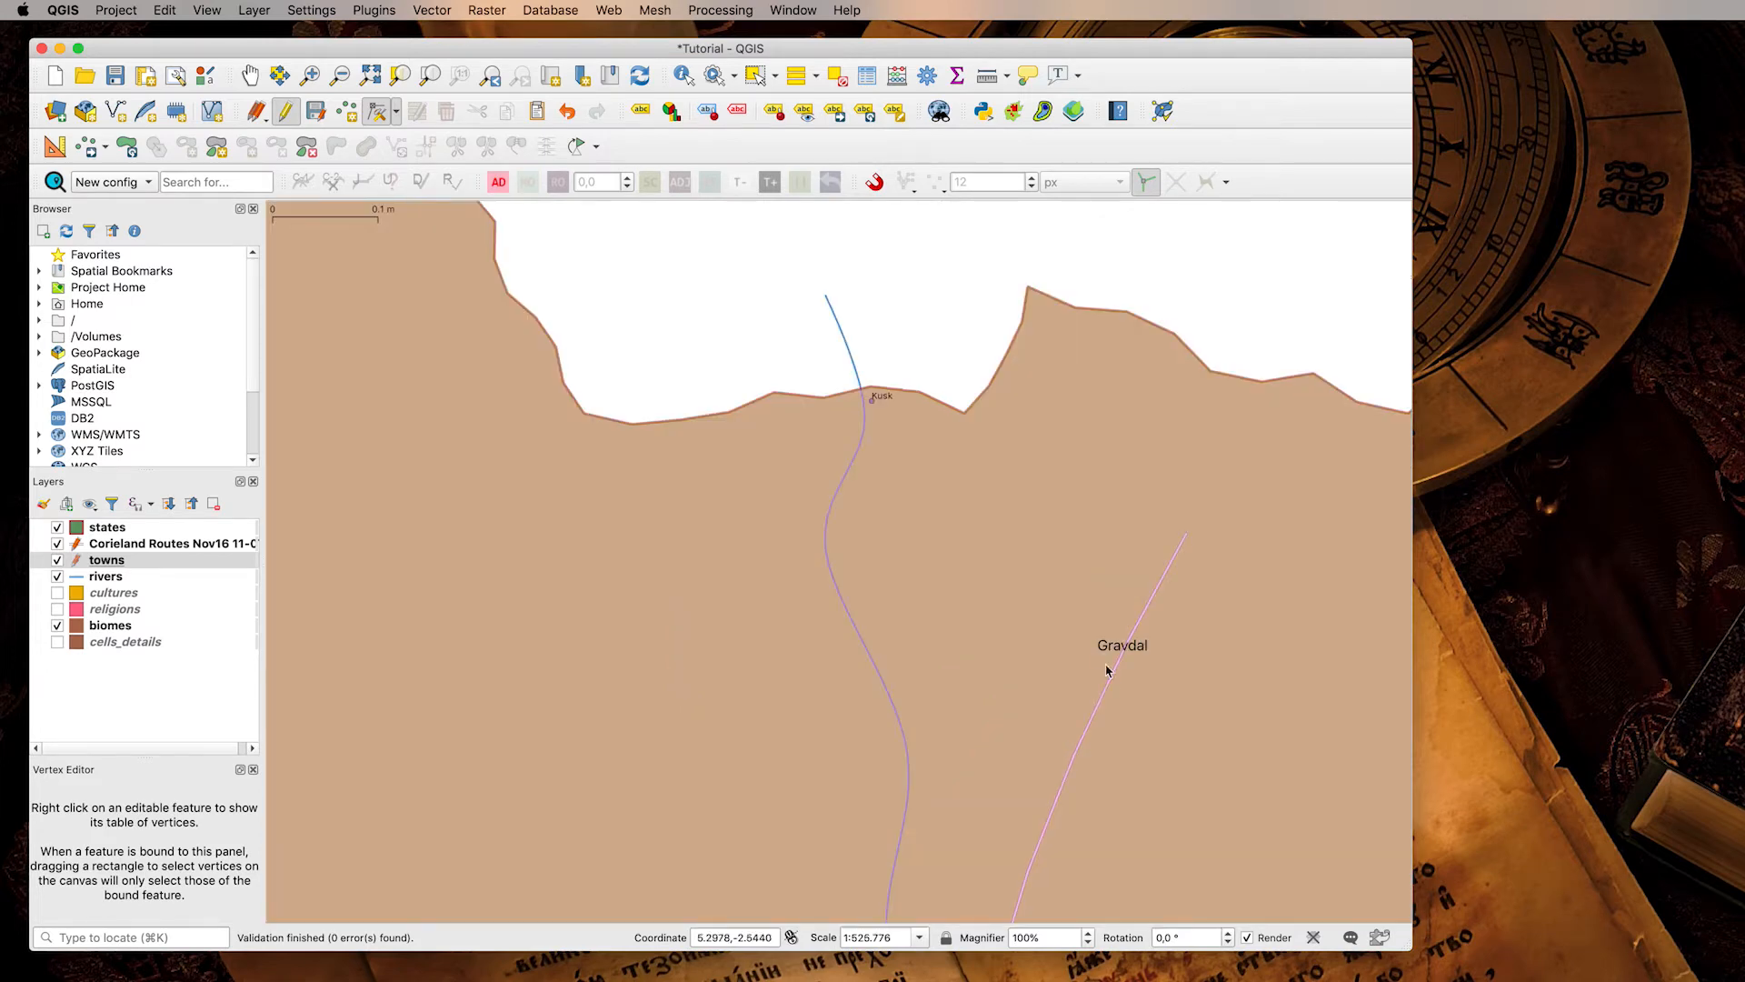
# Select the Corieland Routes layer, enable snapping and snap the loose northern road end to the town Kusk.
pyautogui.click(131, 546)
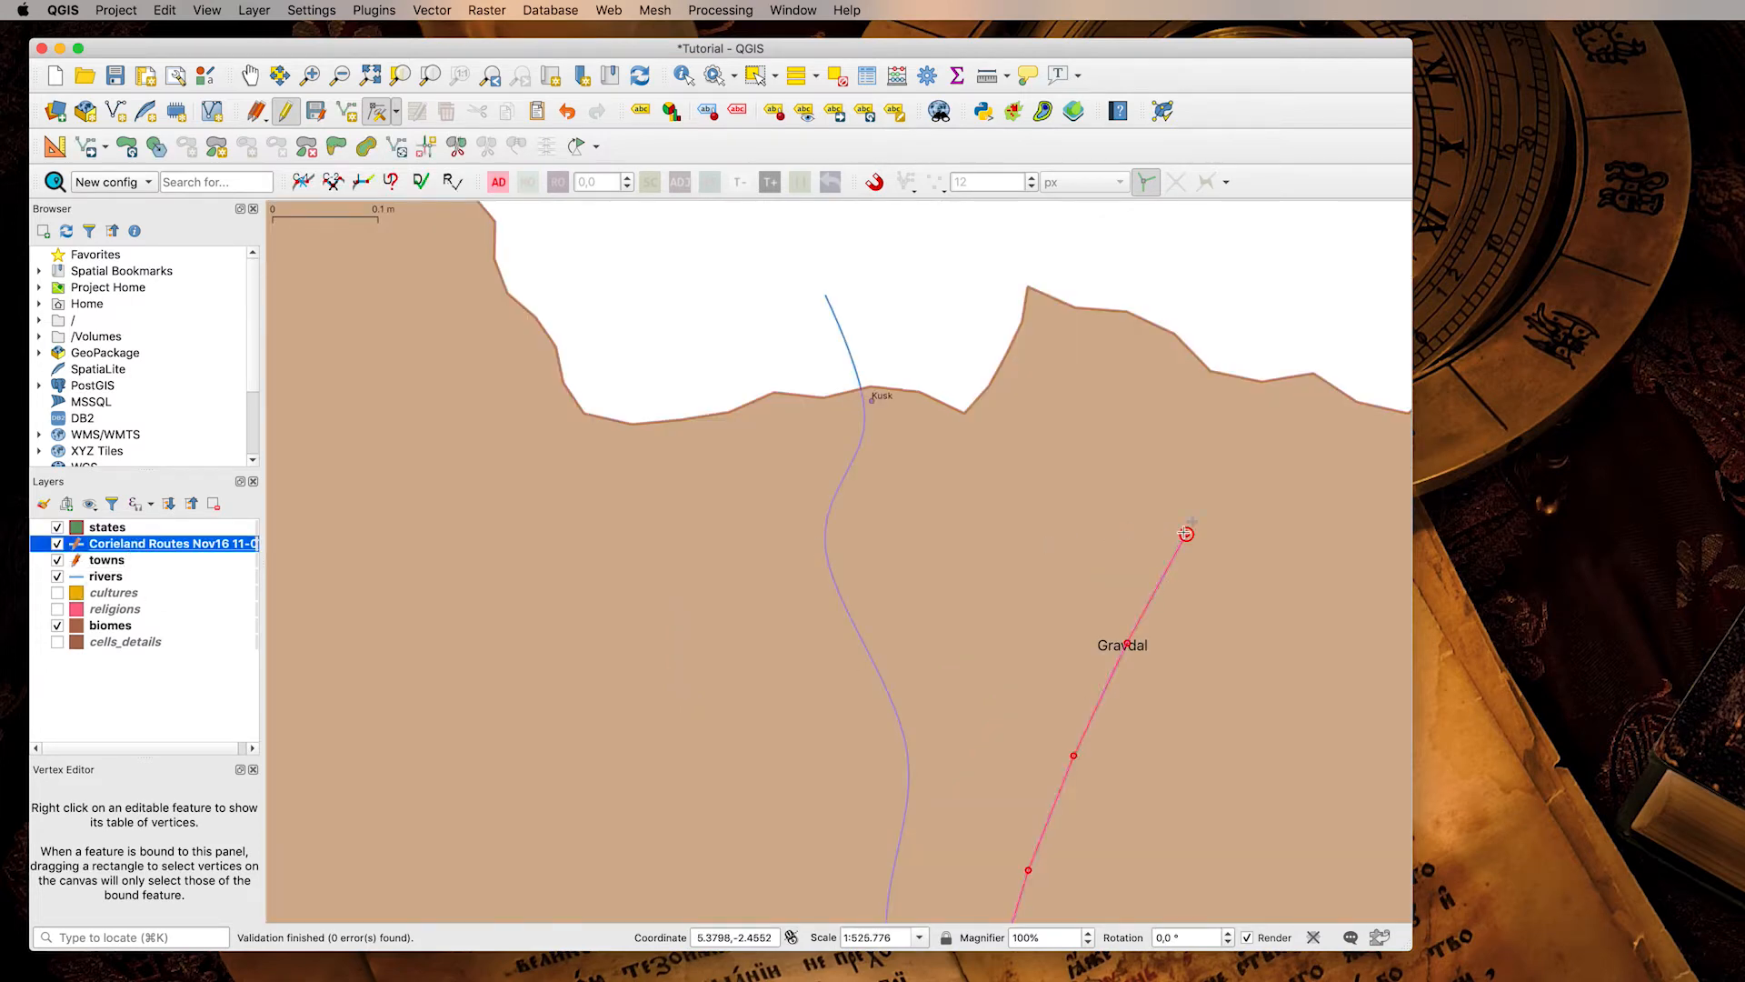
pyautogui.click(1126, 636)
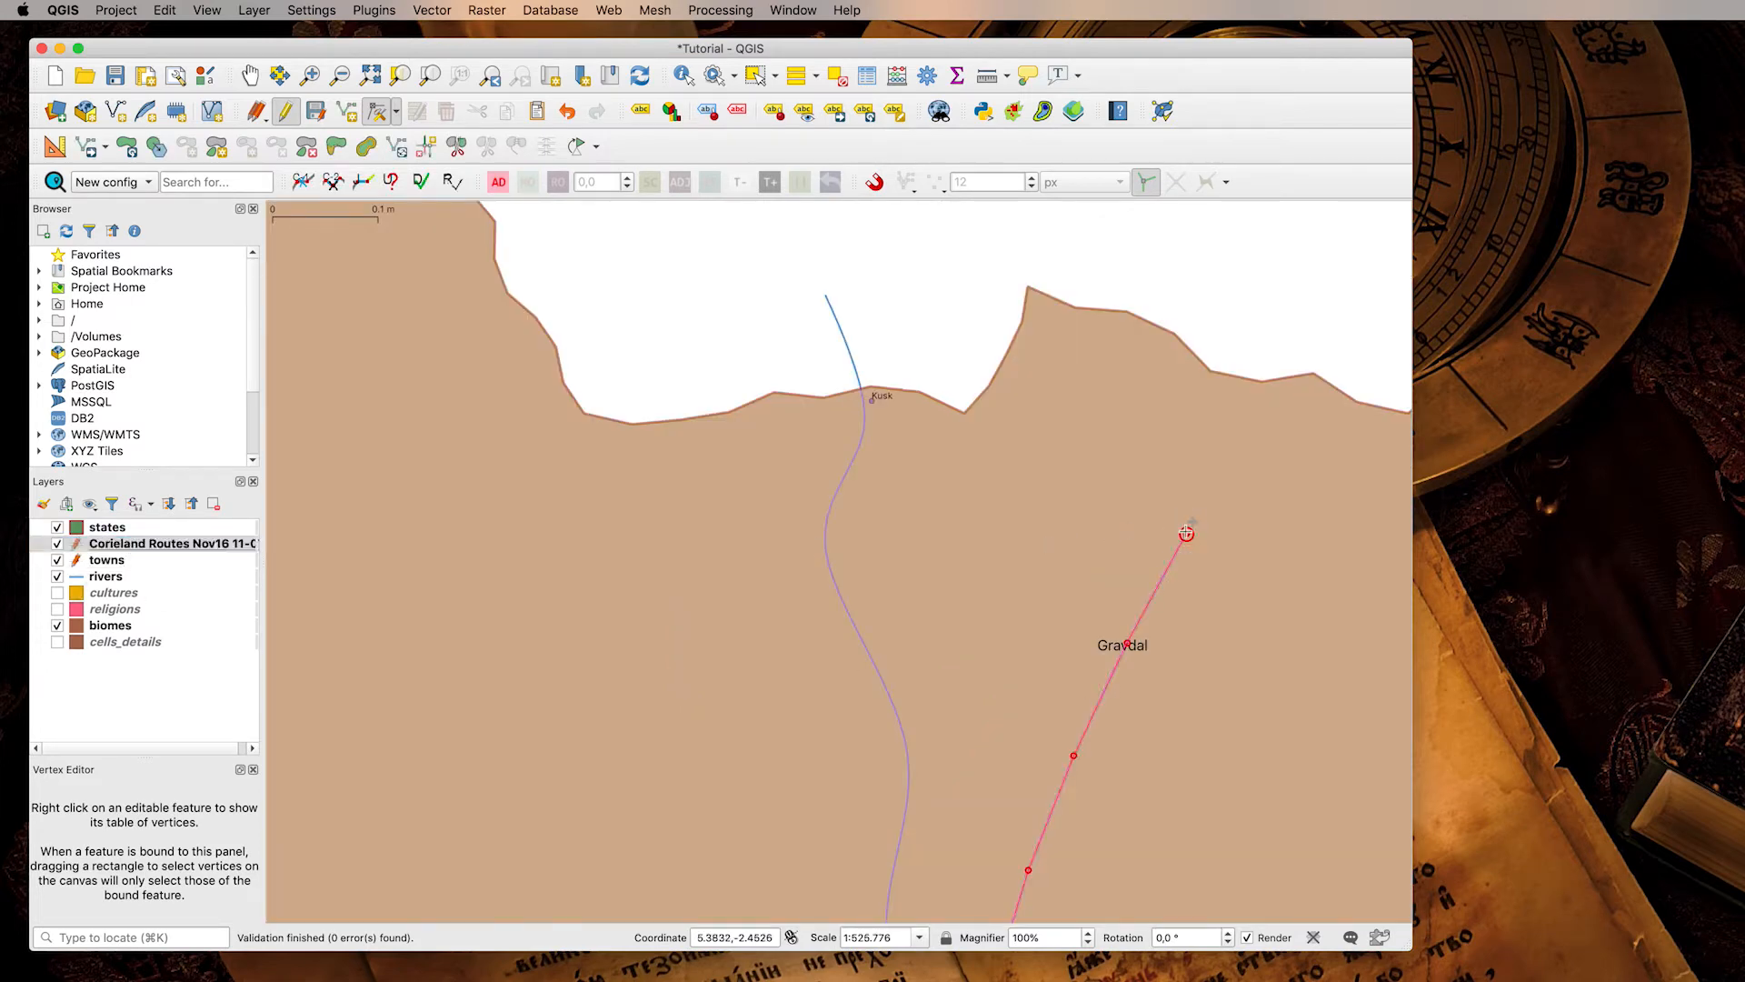
pyautogui.press('s')
pyautogui.click(872, 401)
# Move the next three road vertices south of Kusk westward so the road follows the east side of the river.
pyautogui.click(1125, 642)
pyautogui.click(913, 454)
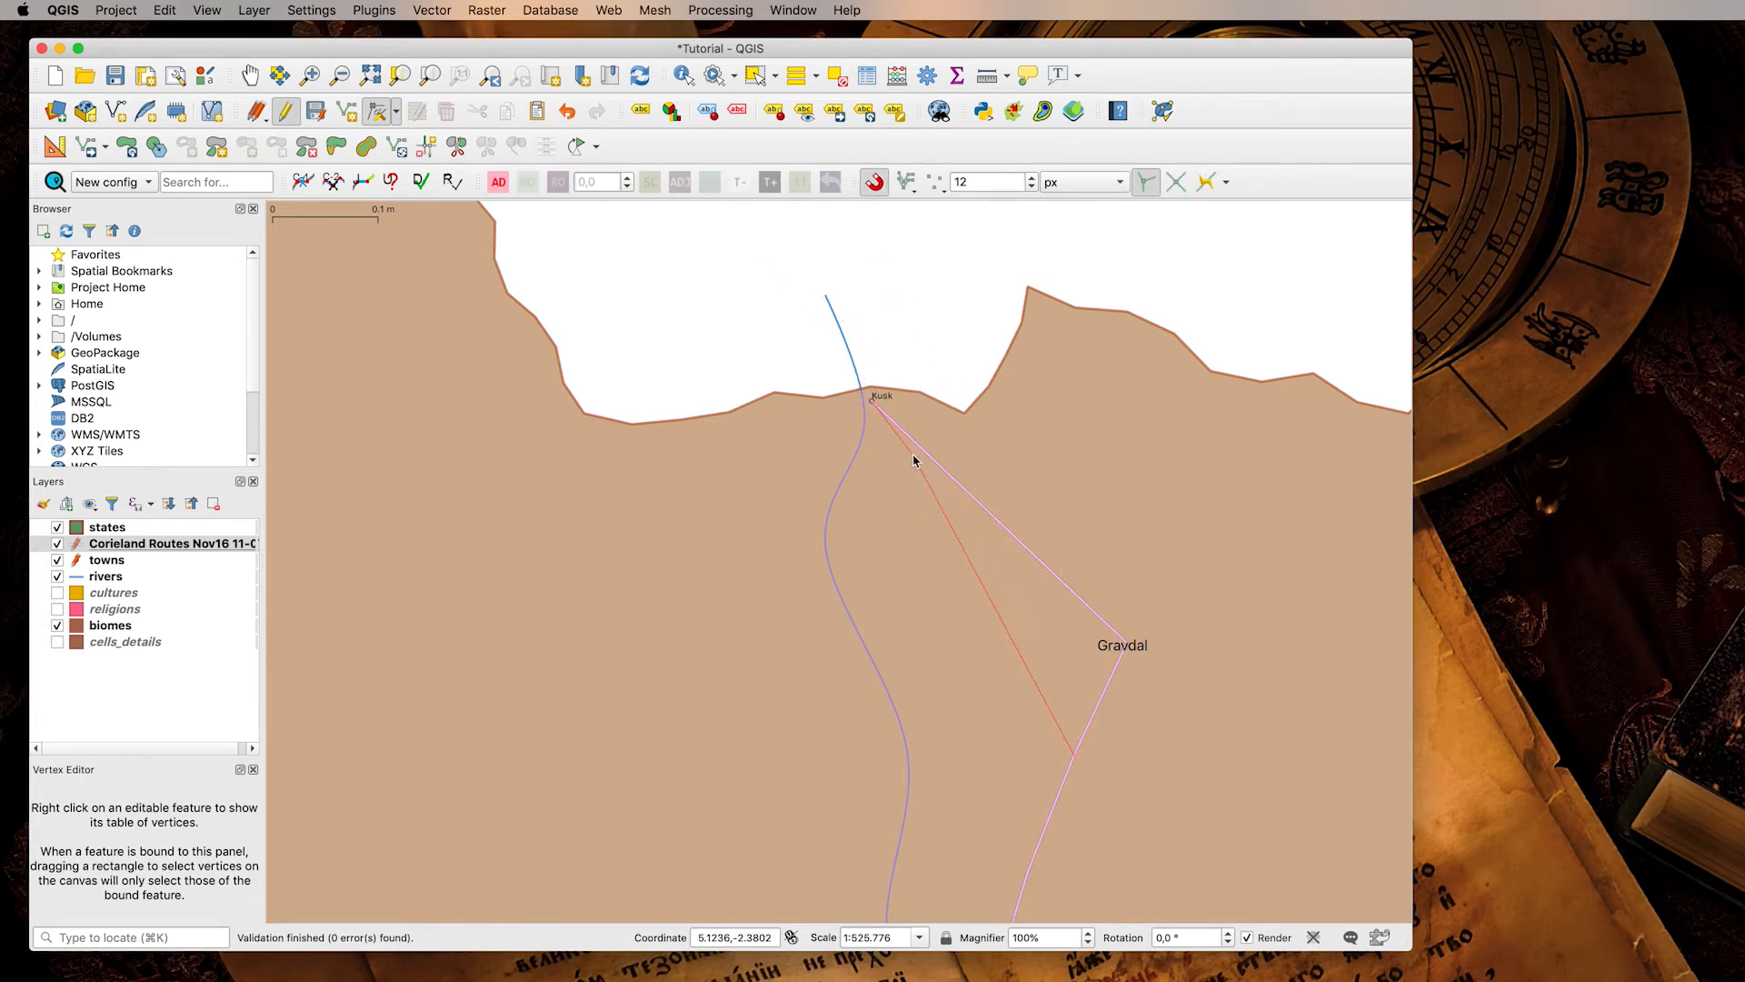
pyautogui.click(1074, 755)
pyautogui.click(950, 552)
pyautogui.scroll(-3, 1094, 784)
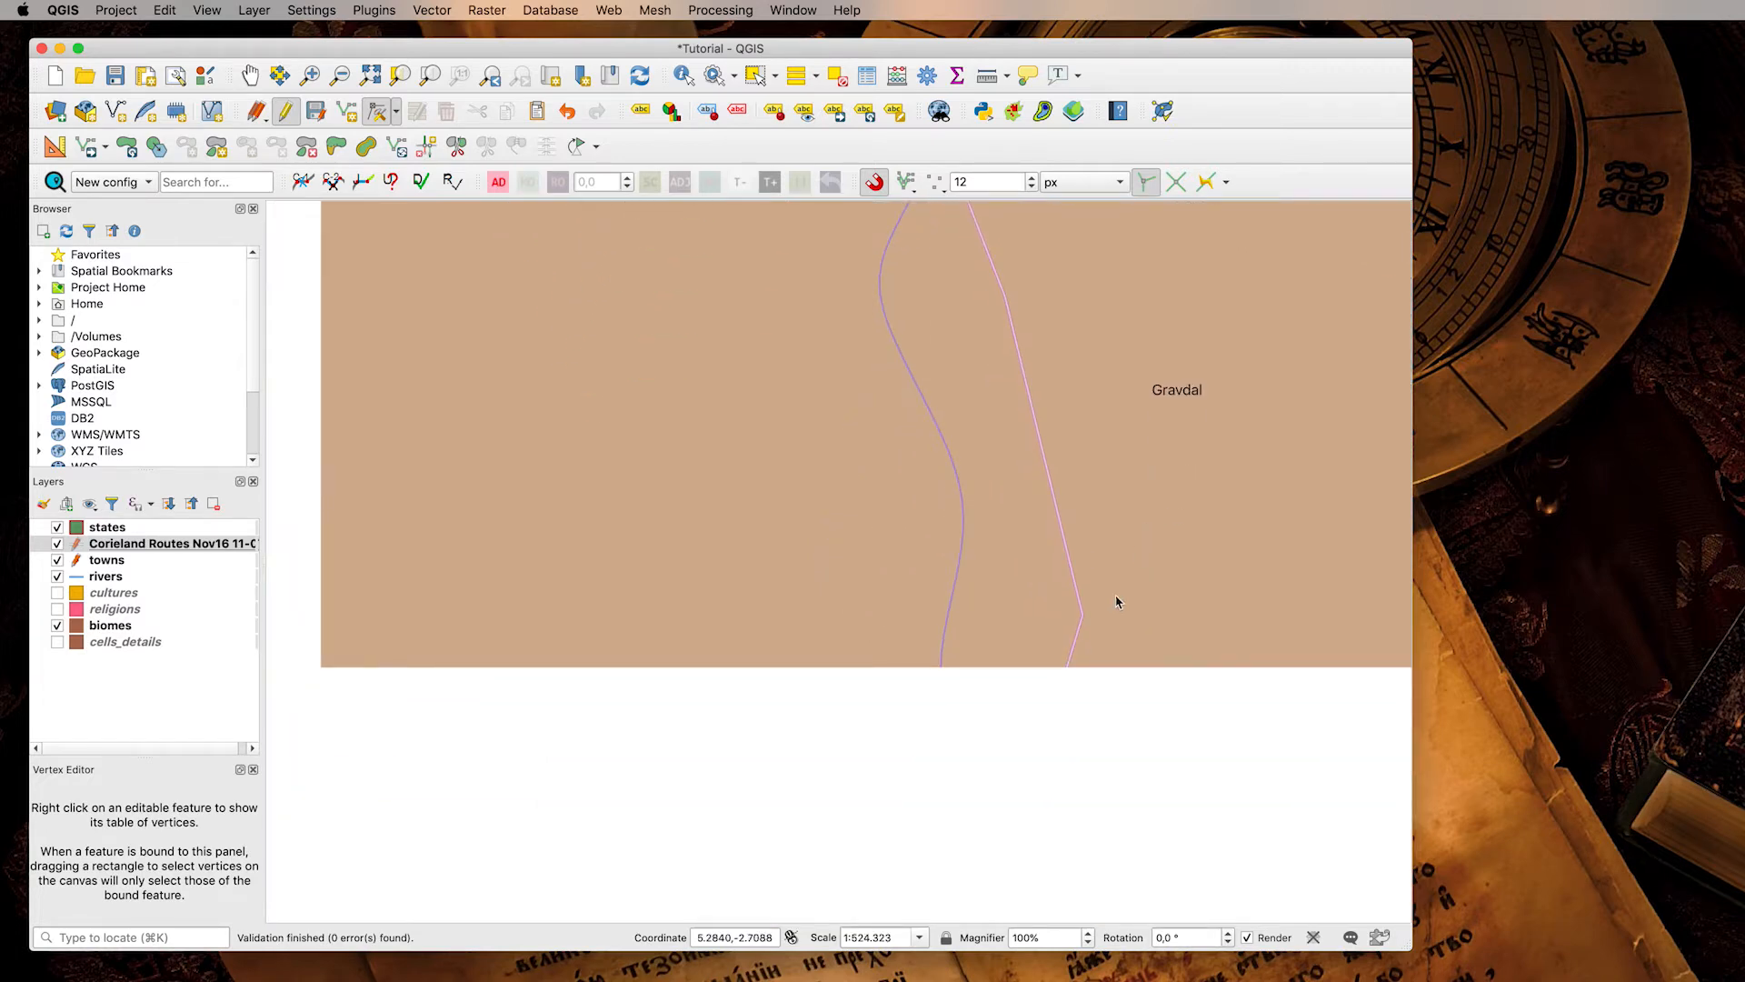
pyautogui.click(1079, 611)
pyautogui.click(1036, 482)
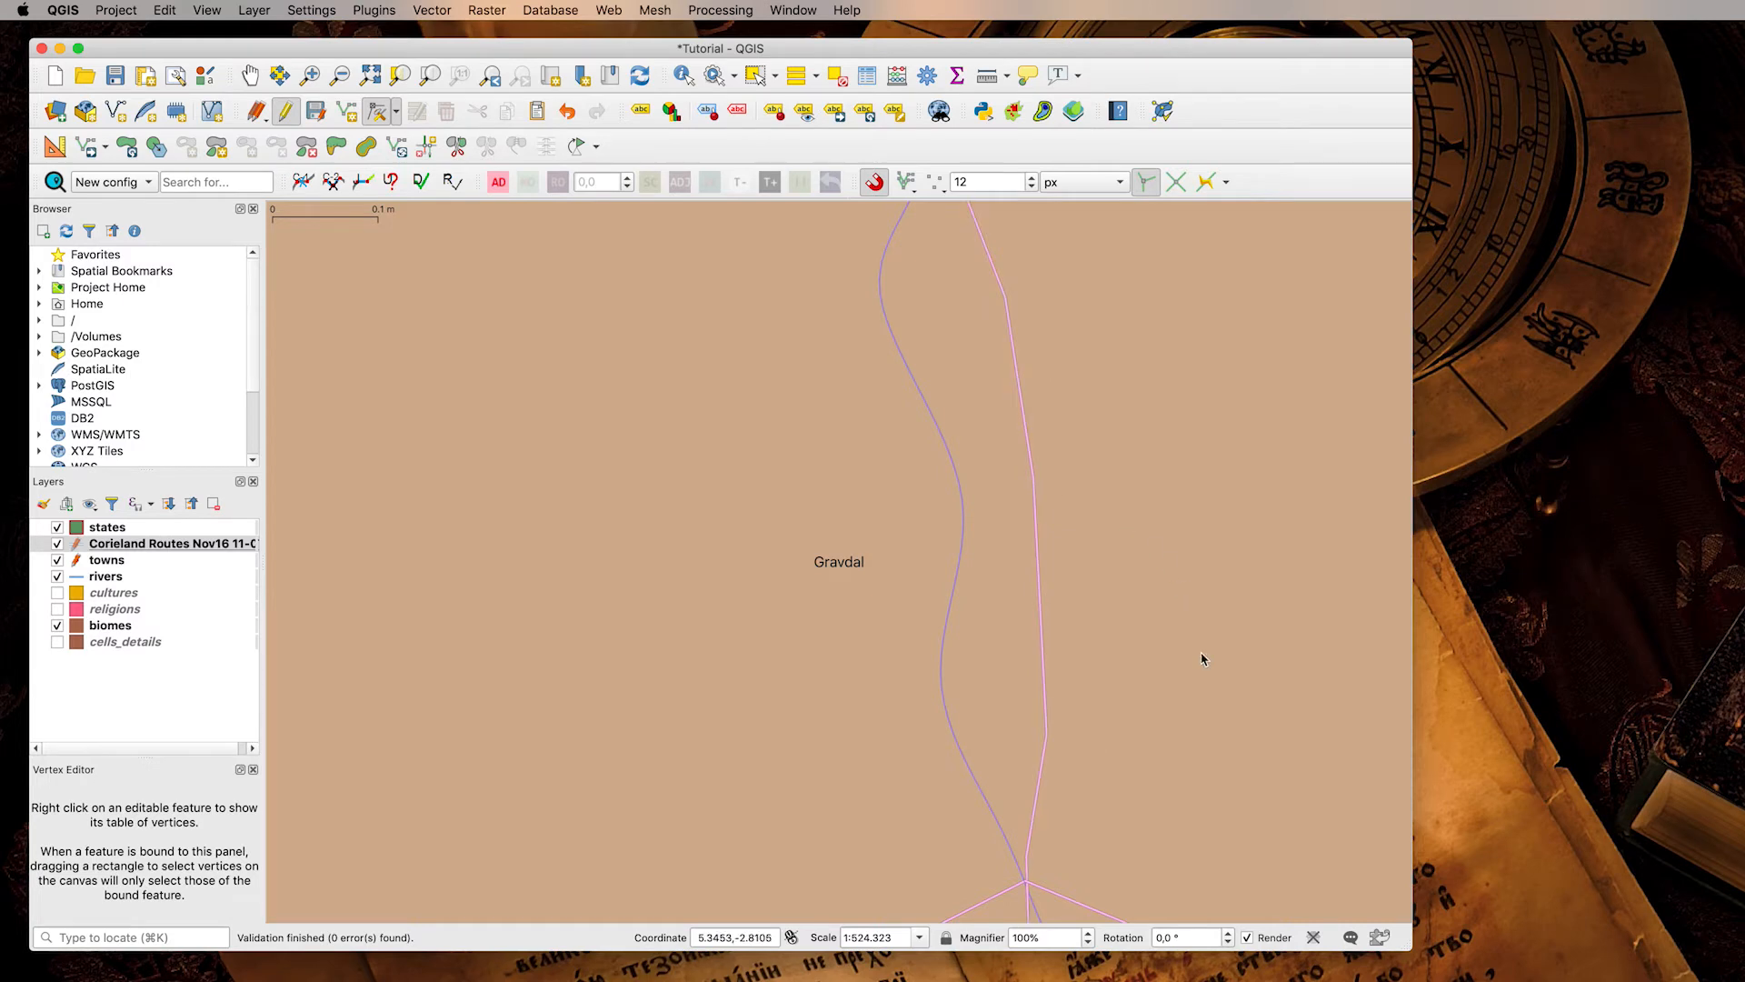
# Stop editing both the Corieland Routes and towns layers.
pyautogui.scroll(-5, 1173, 646)
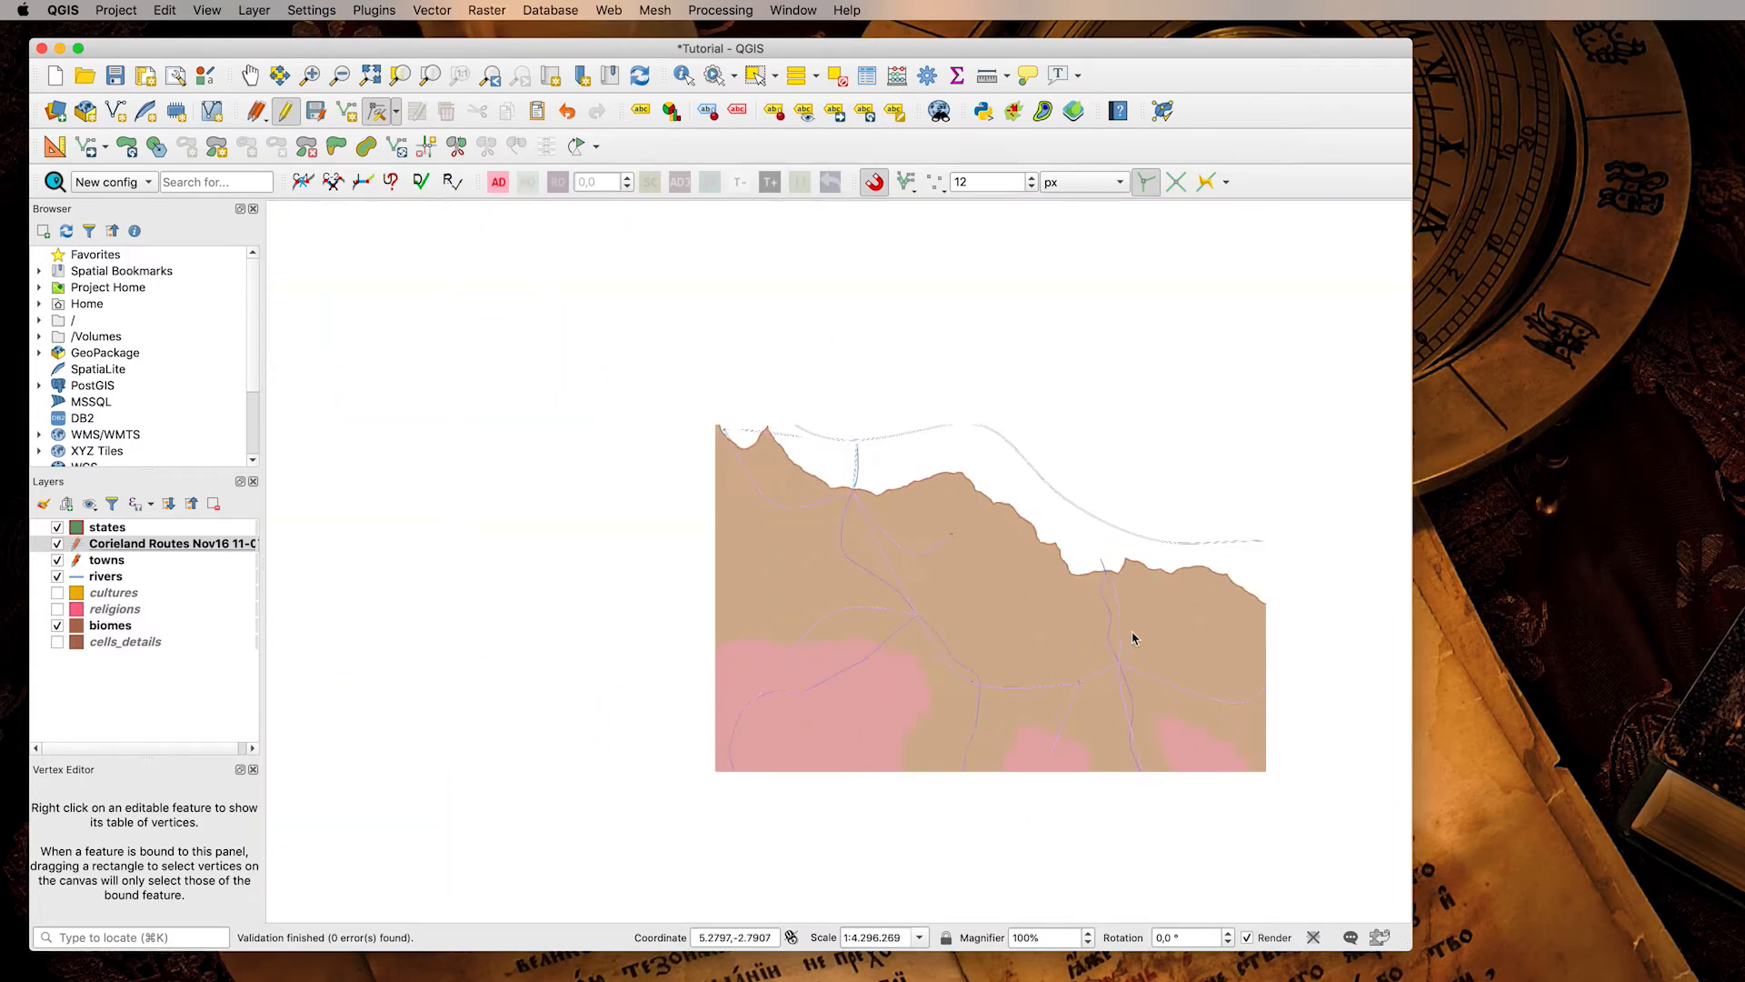
pyautogui.scroll(1, 1201, 507)
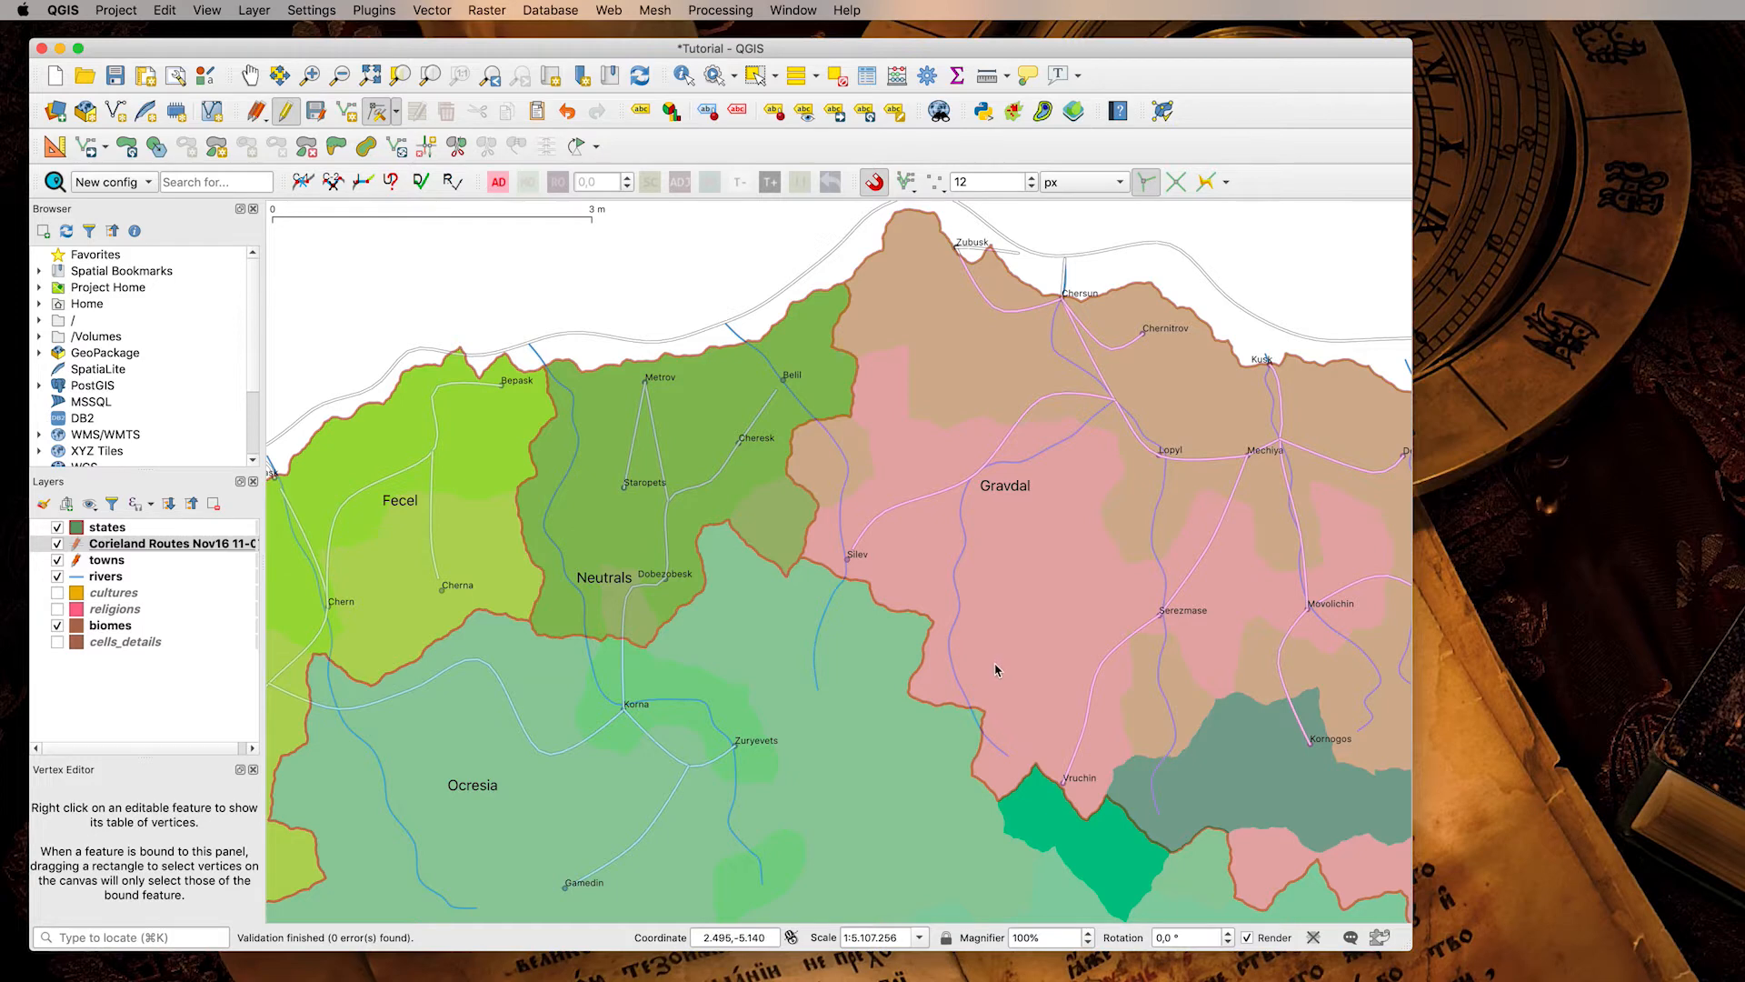
pyautogui.click(285, 111)
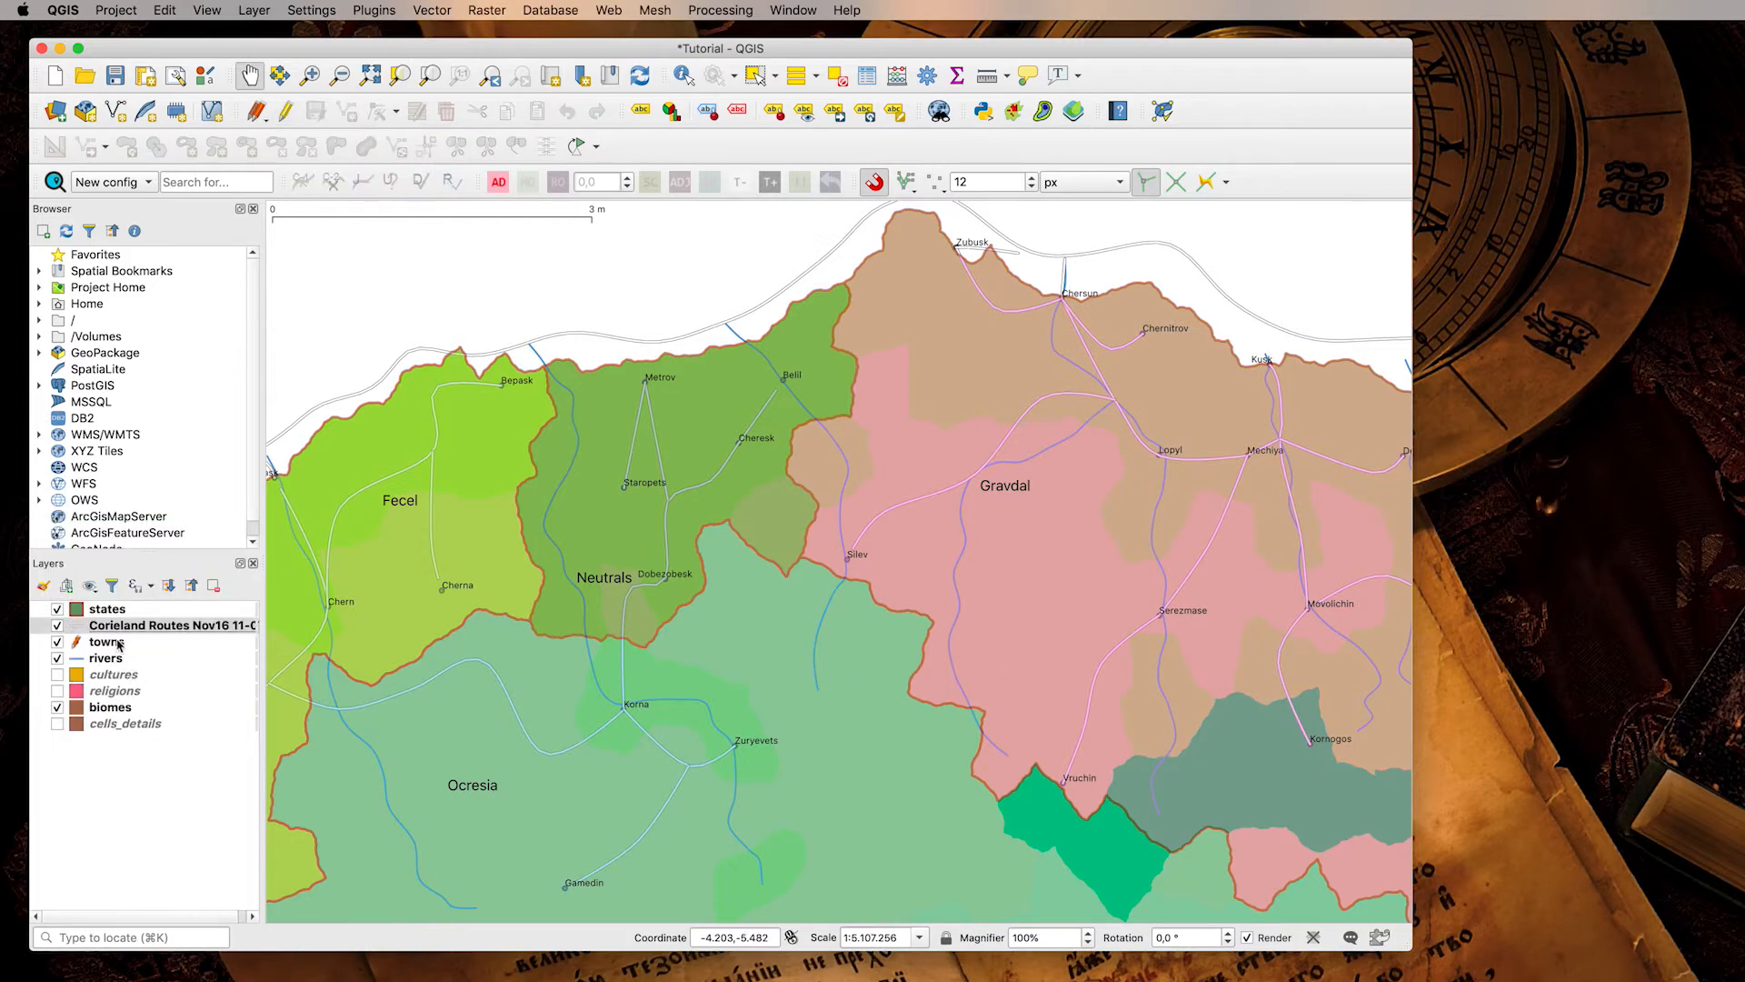
pyautogui.click(117, 643)
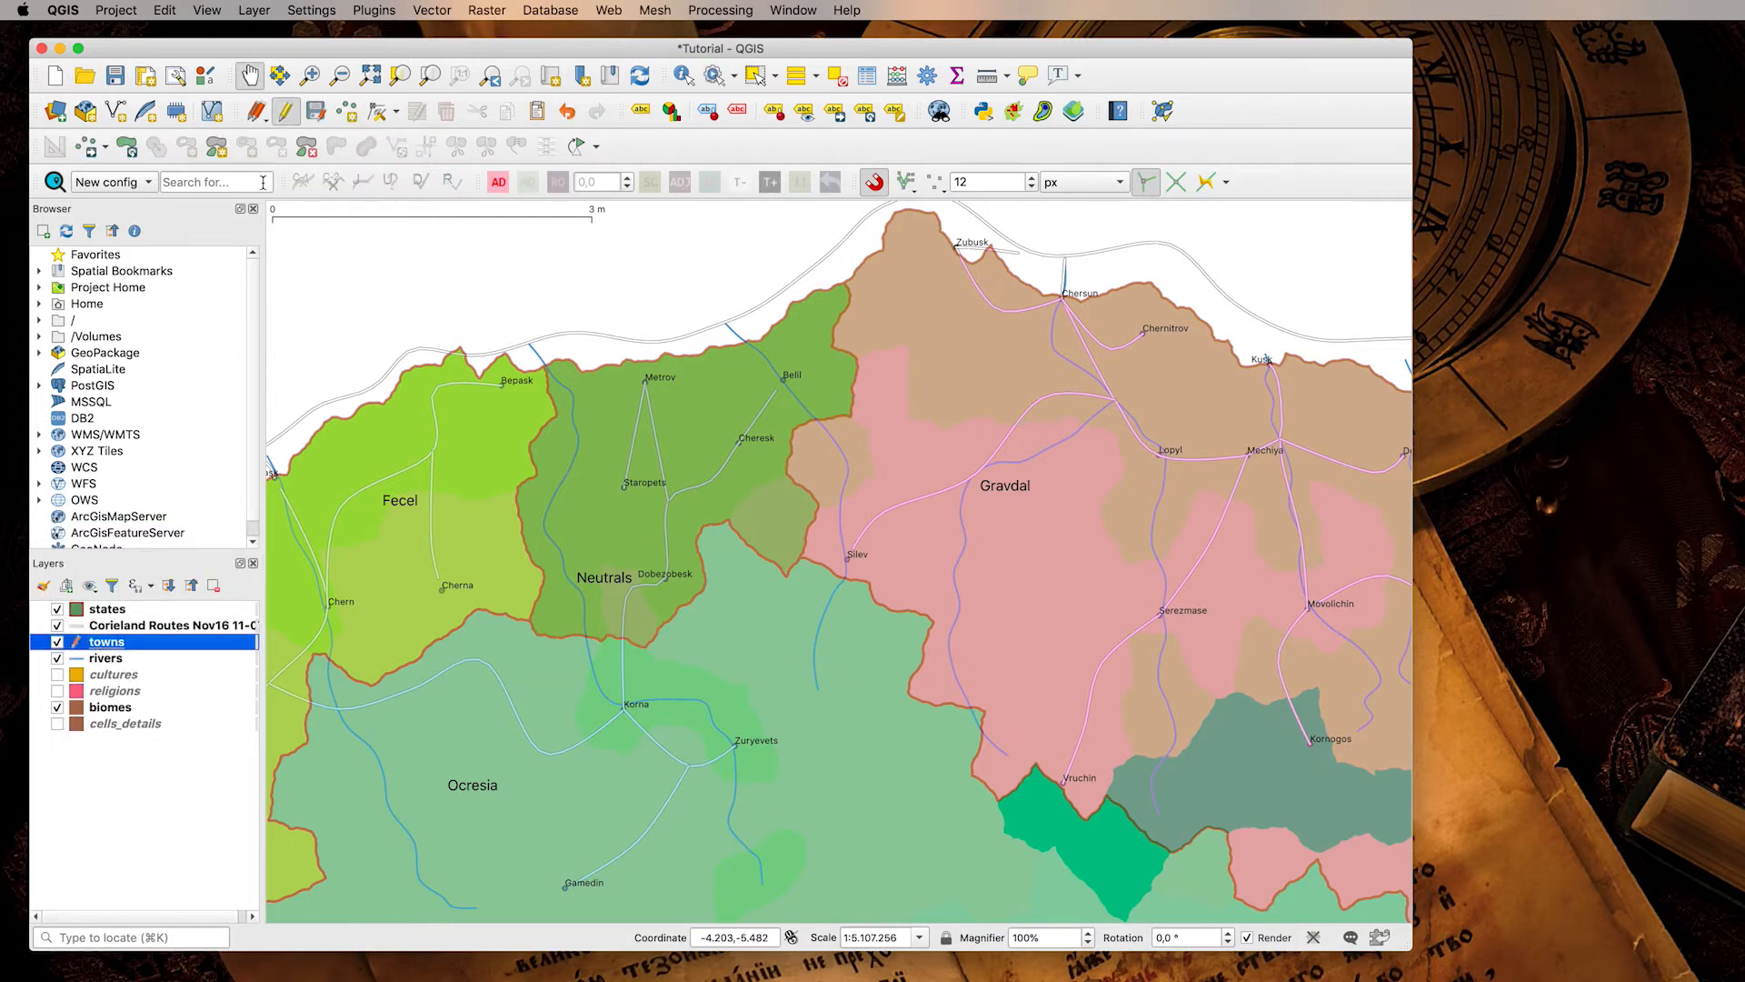
pyautogui.click(287, 113)
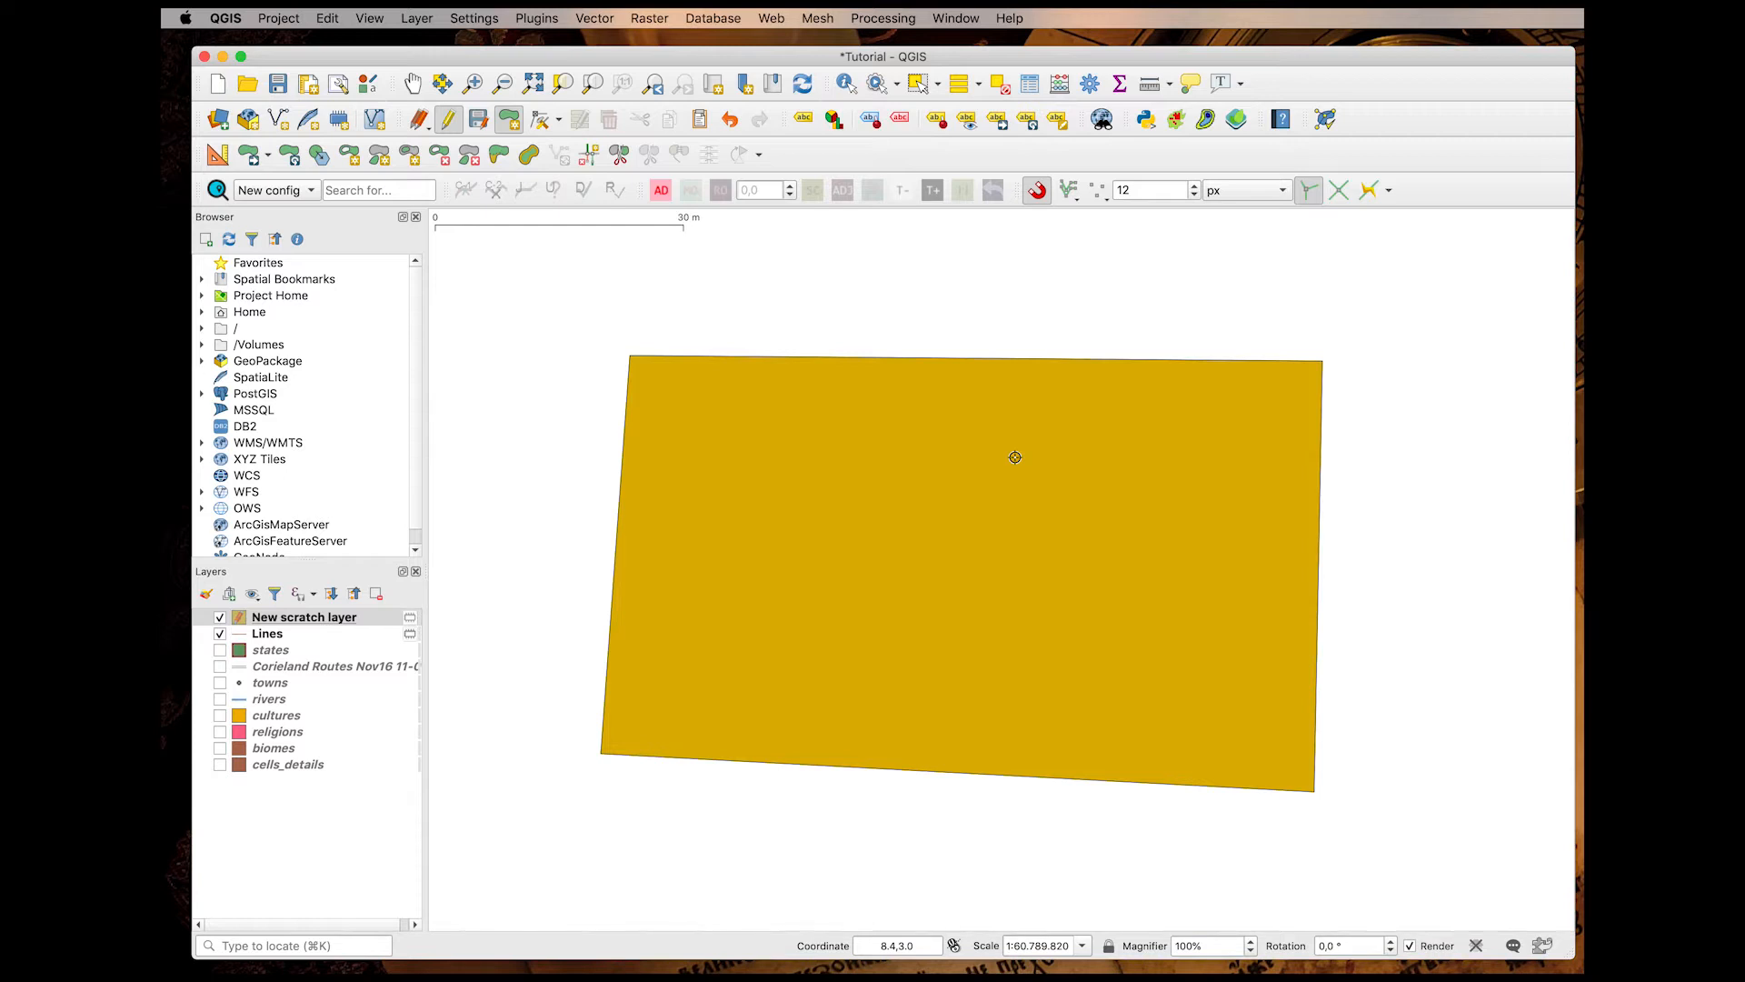
# Run Difference on New scratch layer with cells_details as the overlay, output to a temporary layer, and hide New scratch layer.
pyautogui.click(594, 18)
pyautogui.moveTo(618, 100)
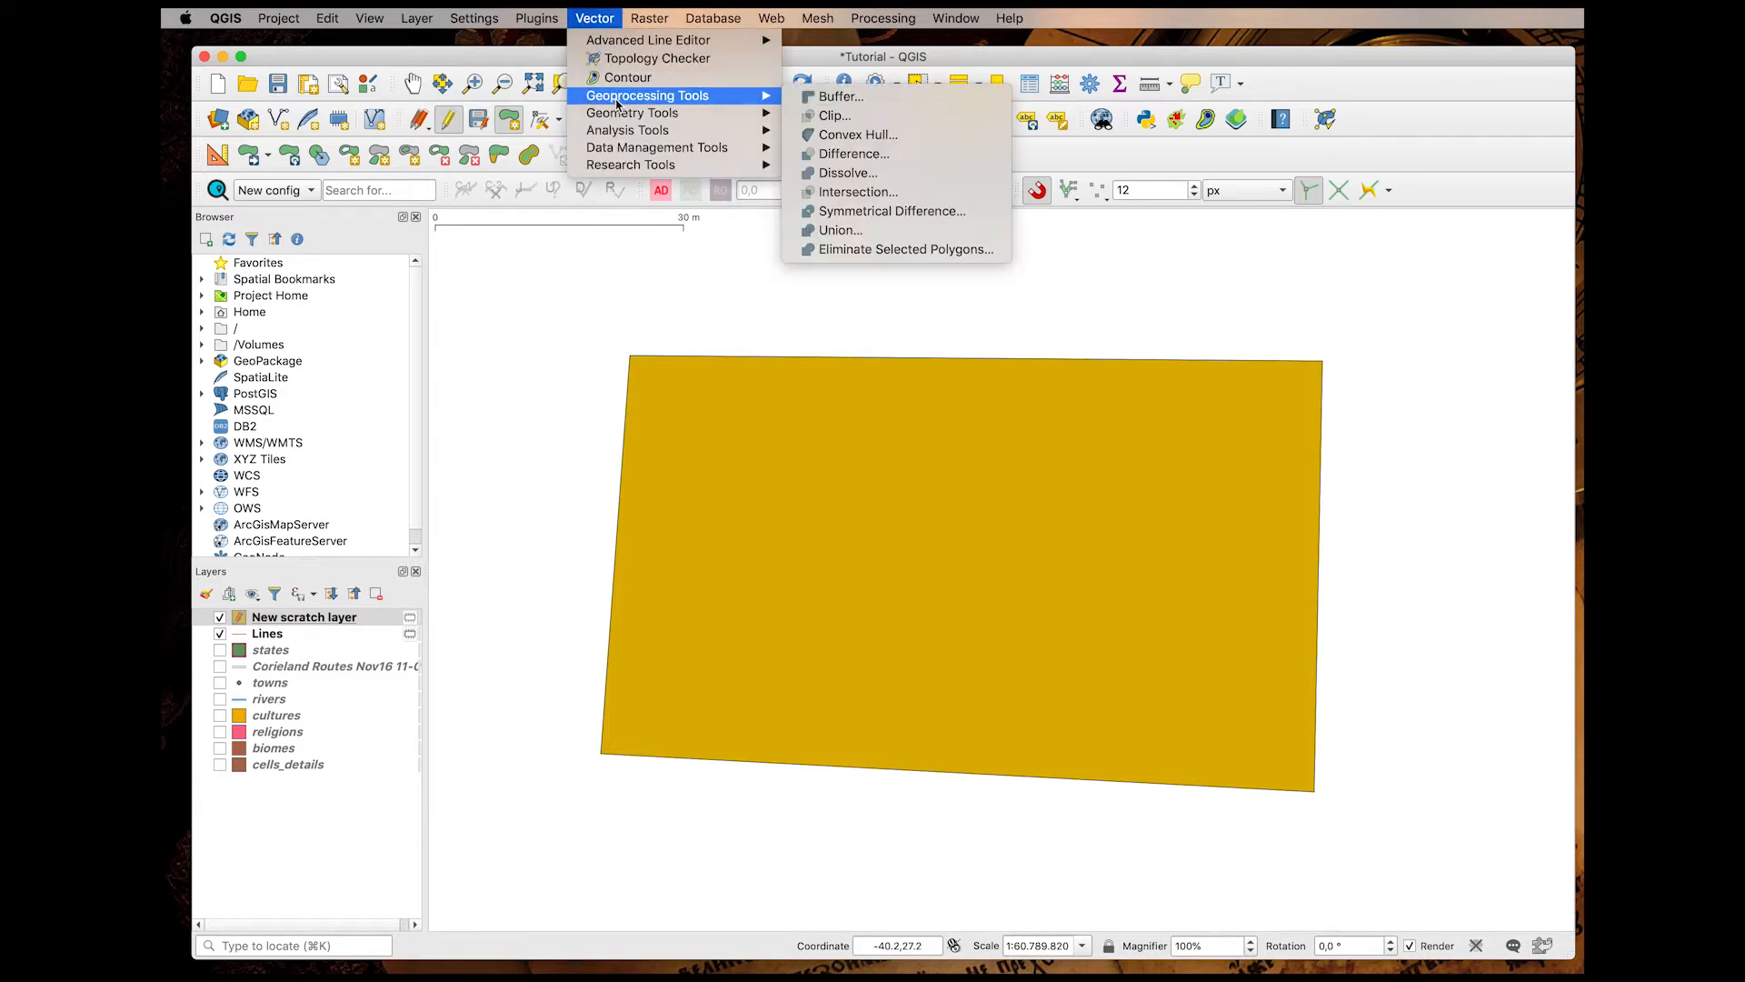
pyautogui.click(882, 155)
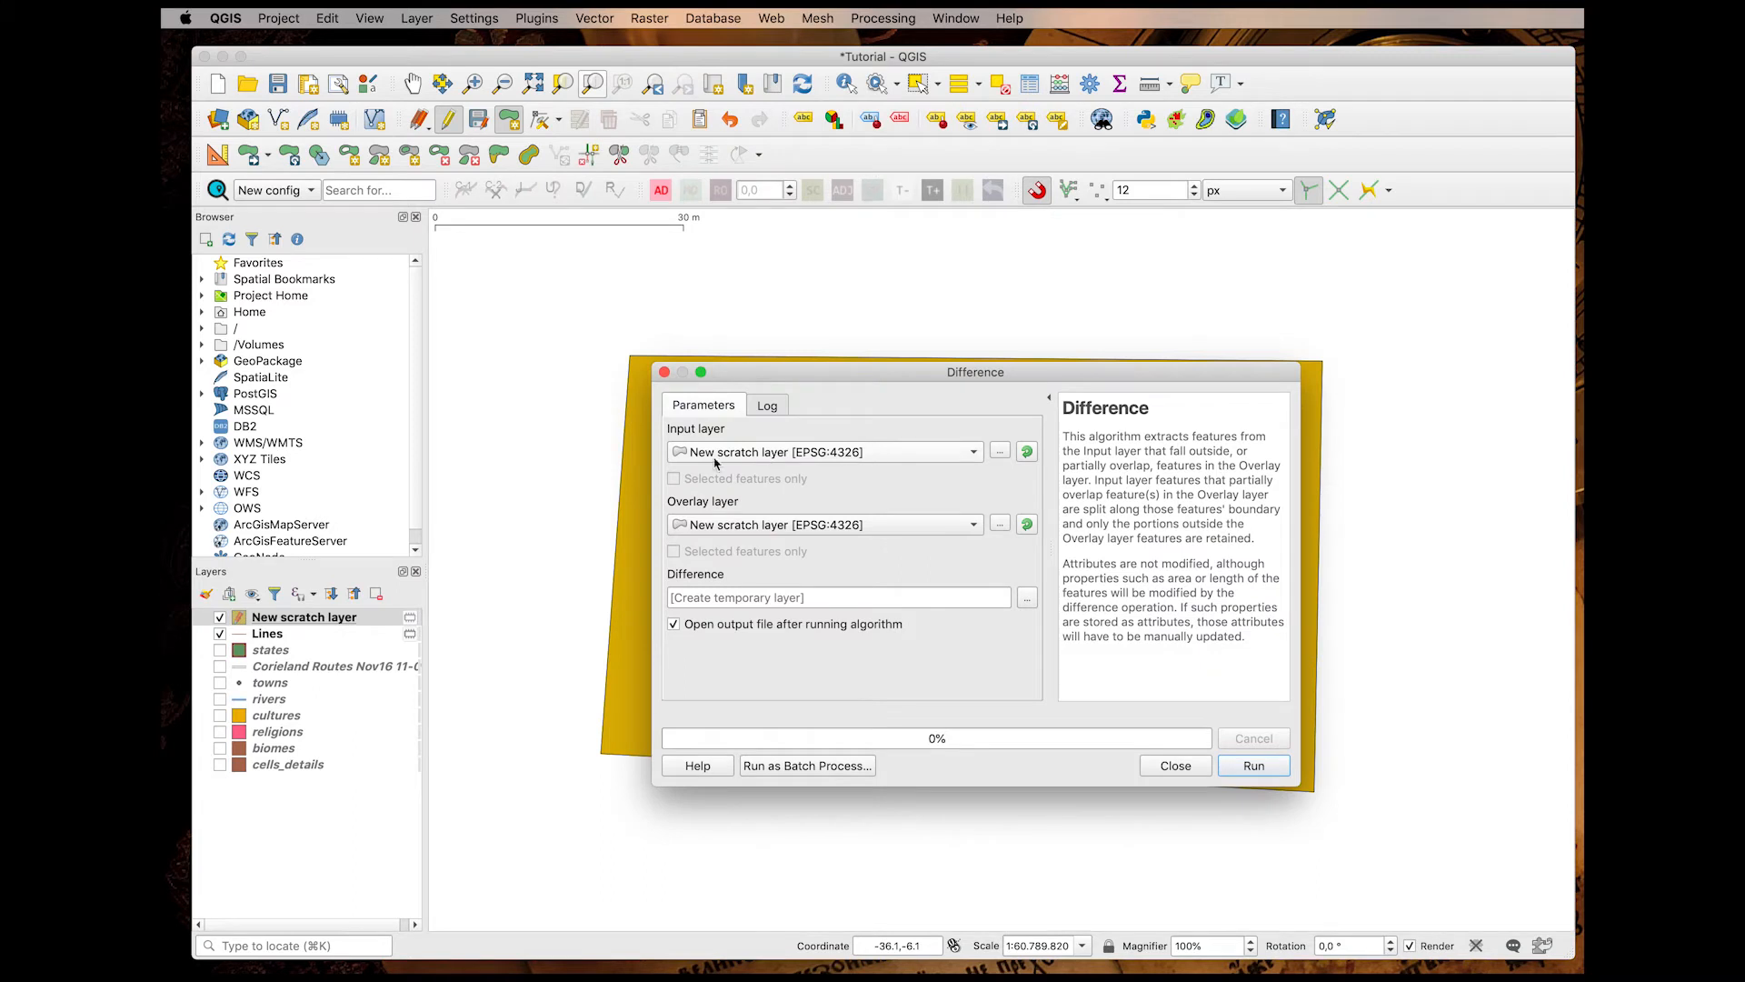
pyautogui.click(834, 525)
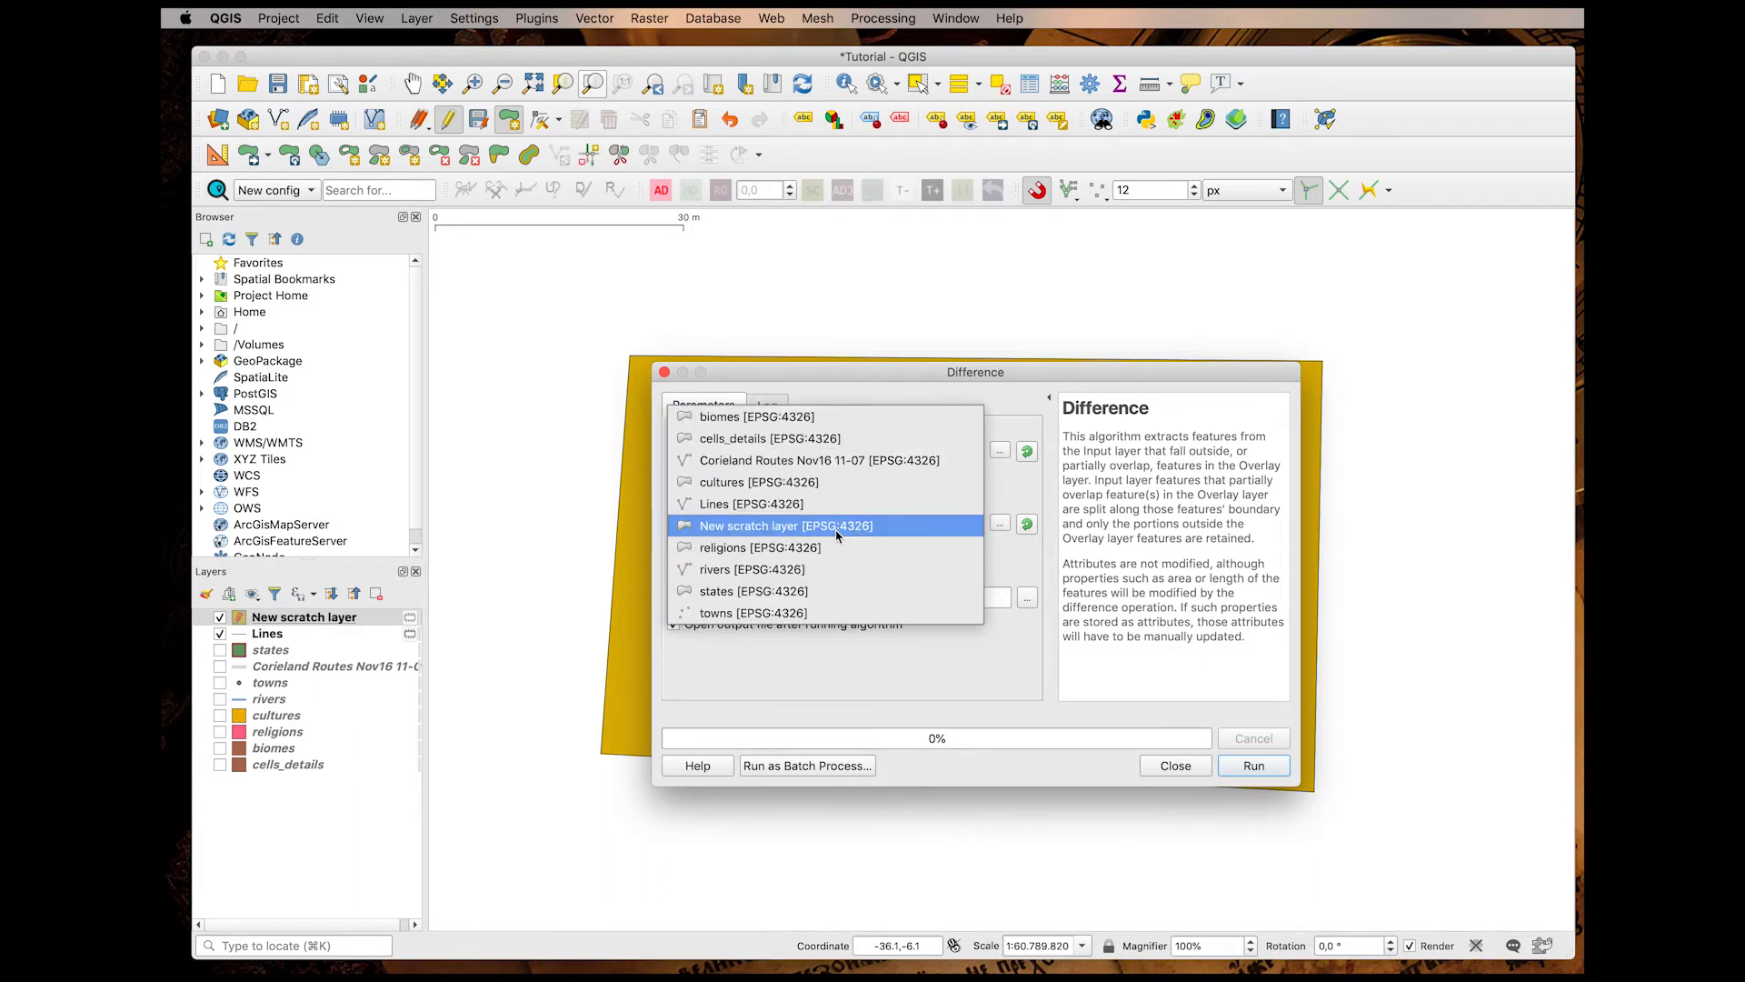
pyautogui.click(764, 440)
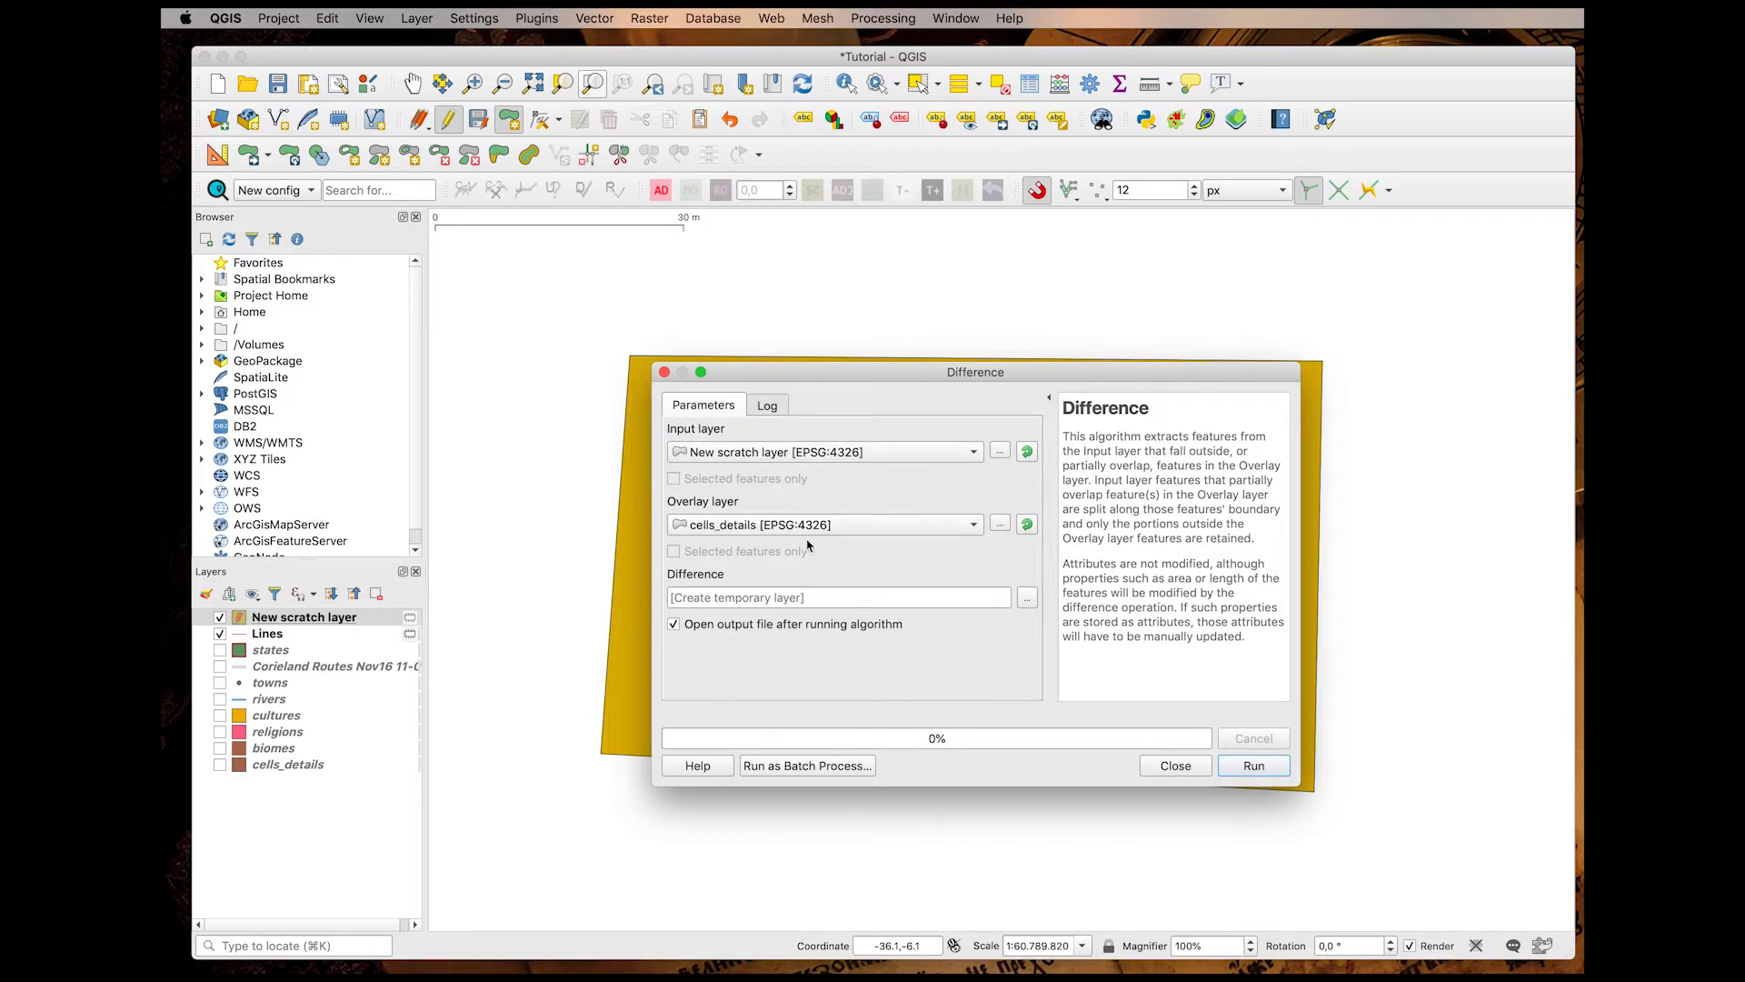
pyautogui.click(1241, 772)
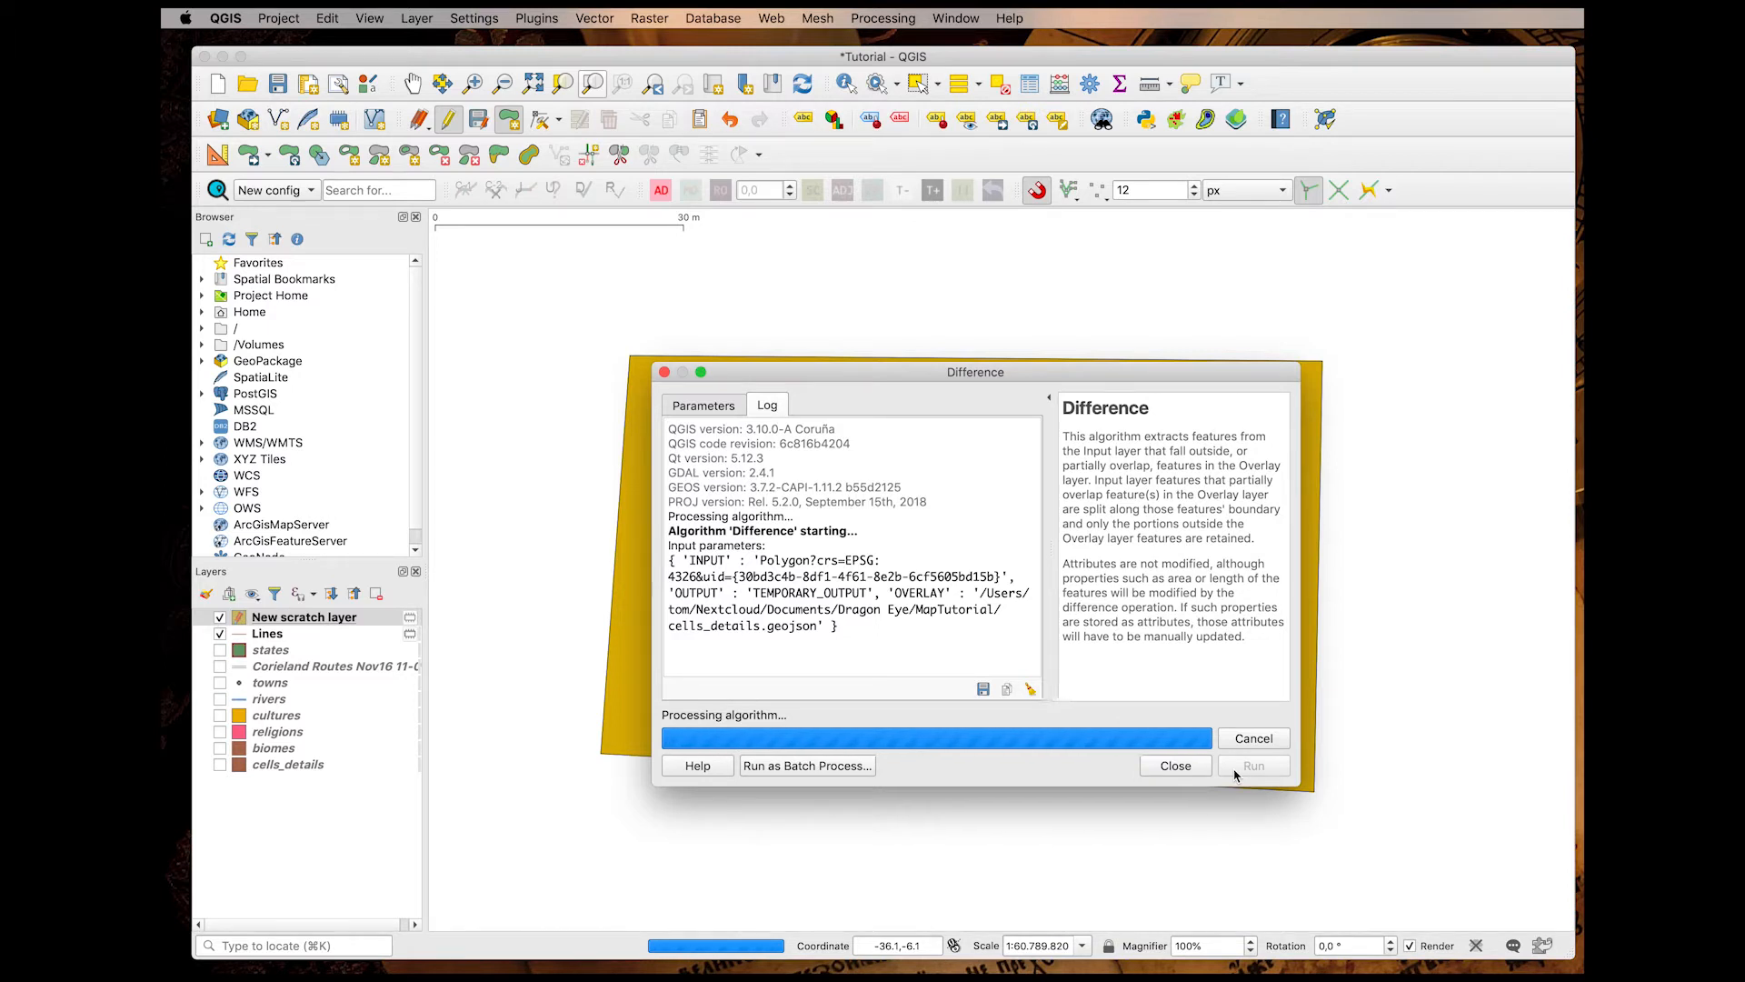
pyautogui.click(1176, 766)
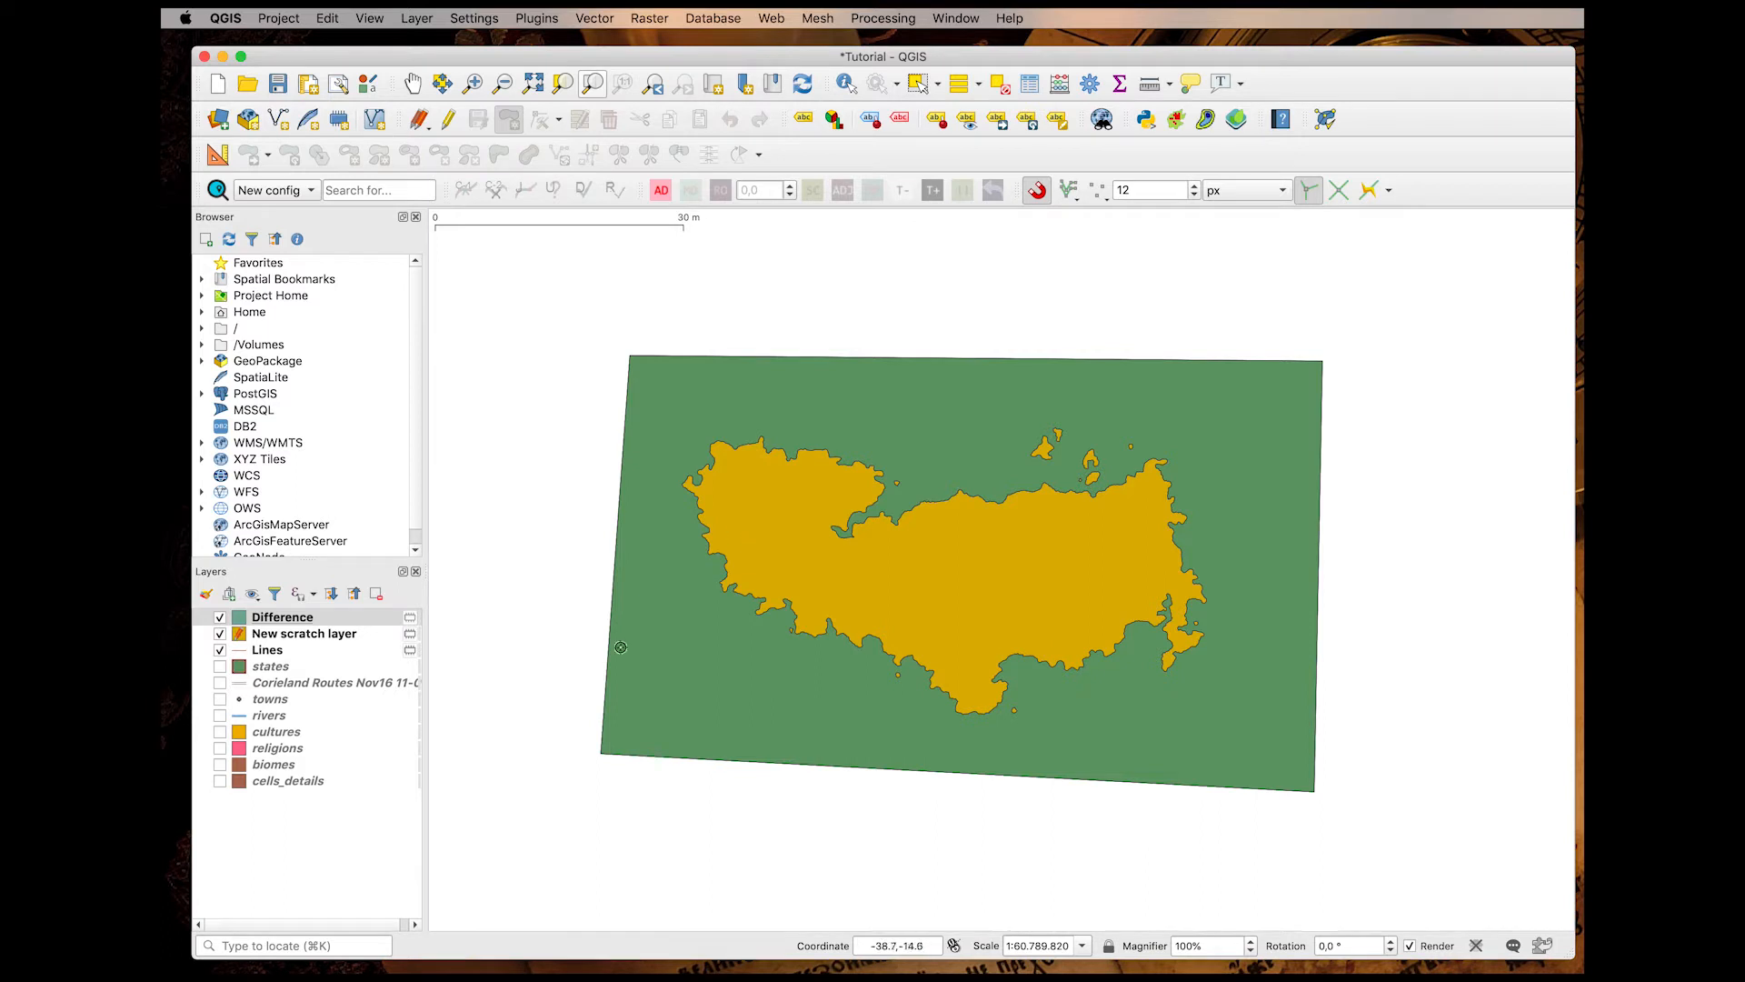
pyautogui.click(220, 634)
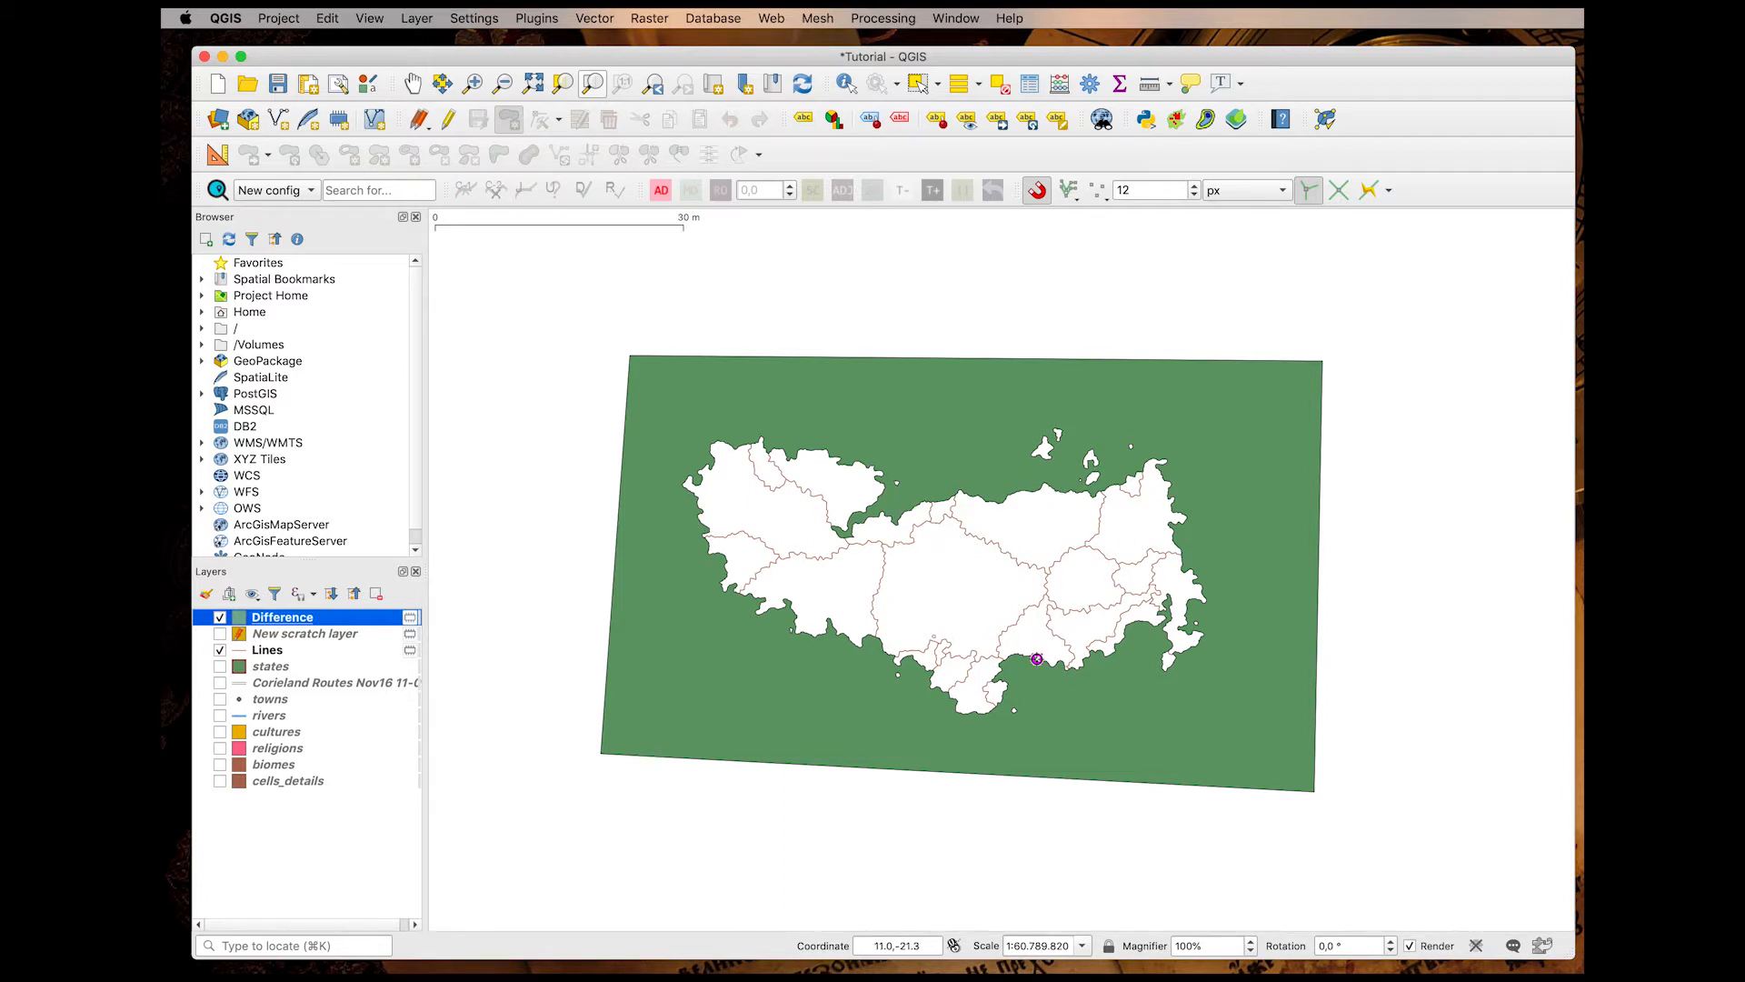
# Run Difference on Lines with the Difference polygon layer as overlay, output to a temporary layer, and hide the Difference polygon and Lines layers.
pyautogui.click(304, 634)
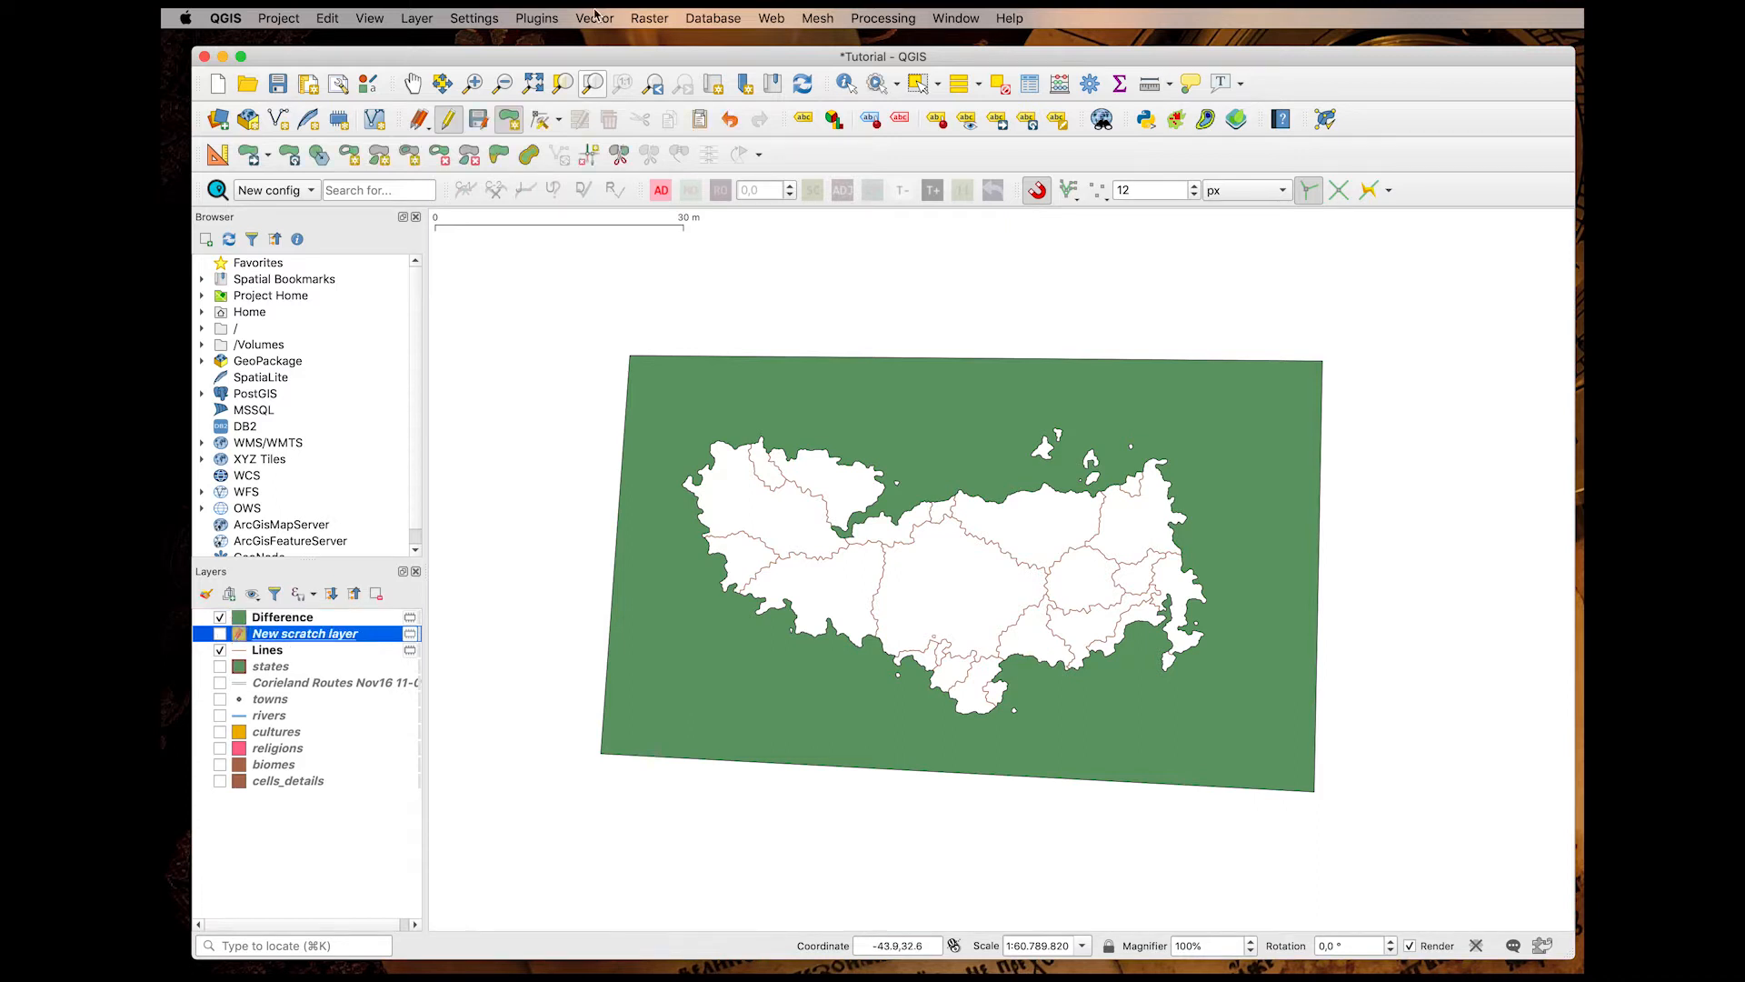
pyautogui.click(594, 18)
pyautogui.moveTo(714, 112)
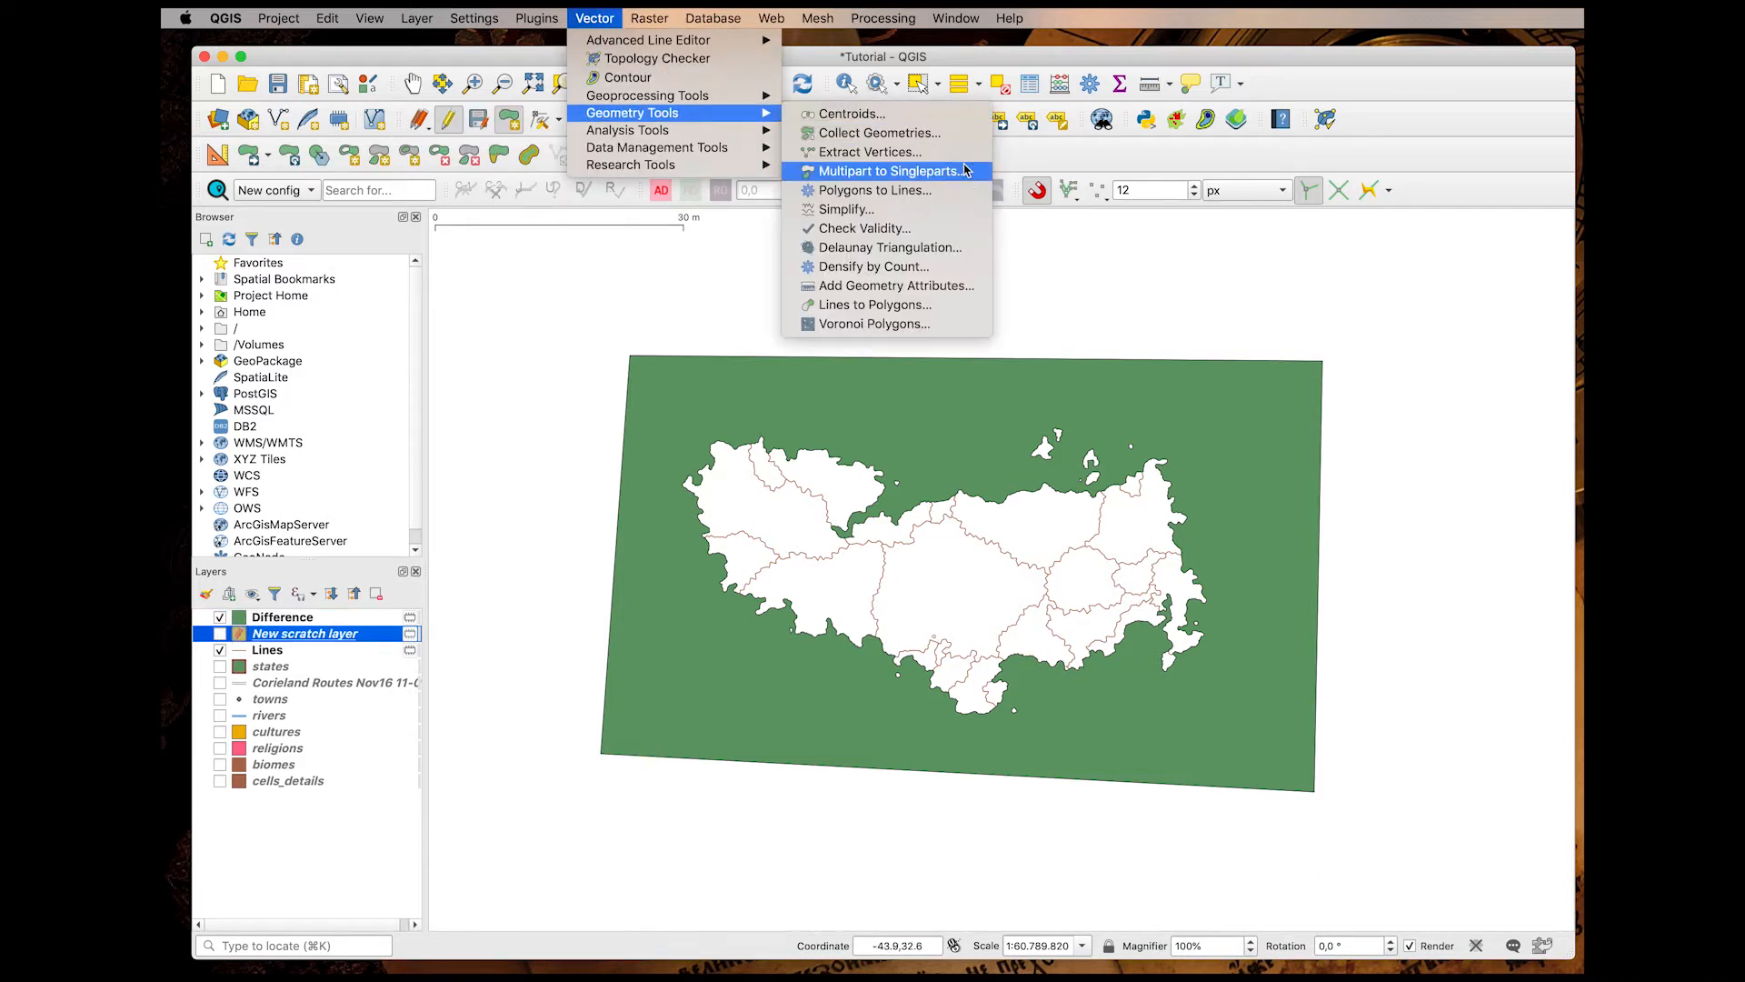
pyautogui.moveTo(780, 95)
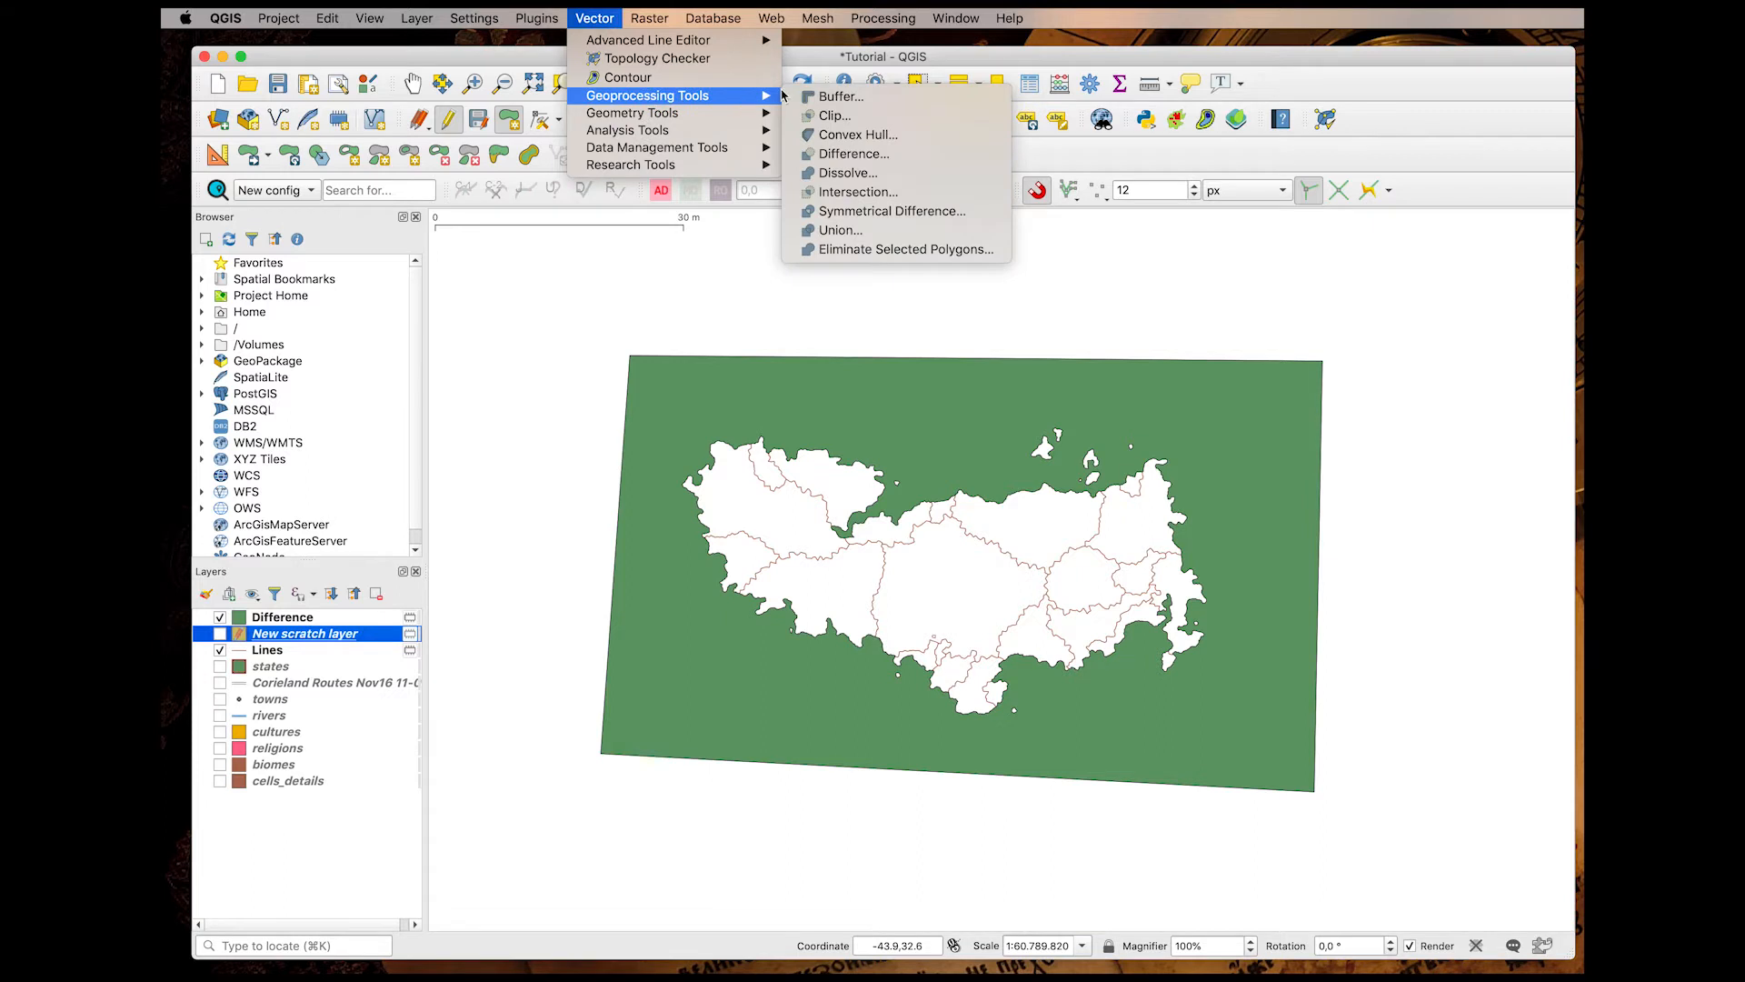
pyautogui.click(868, 154)
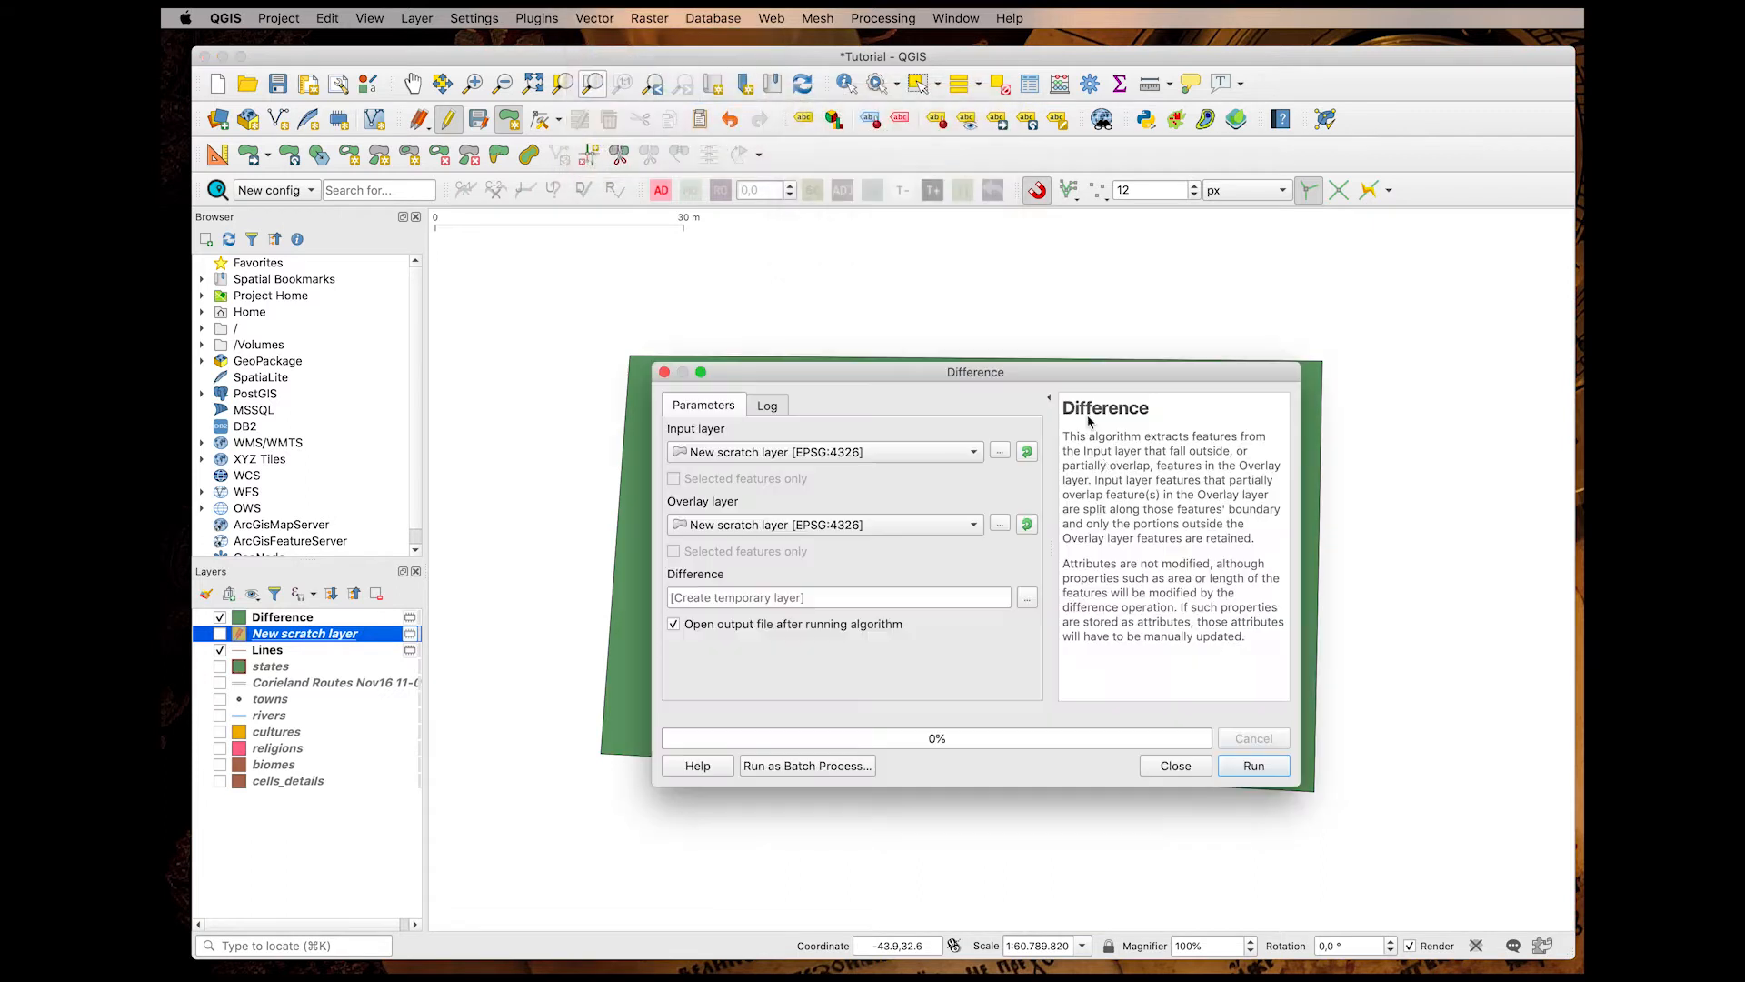
pyautogui.click(933, 462)
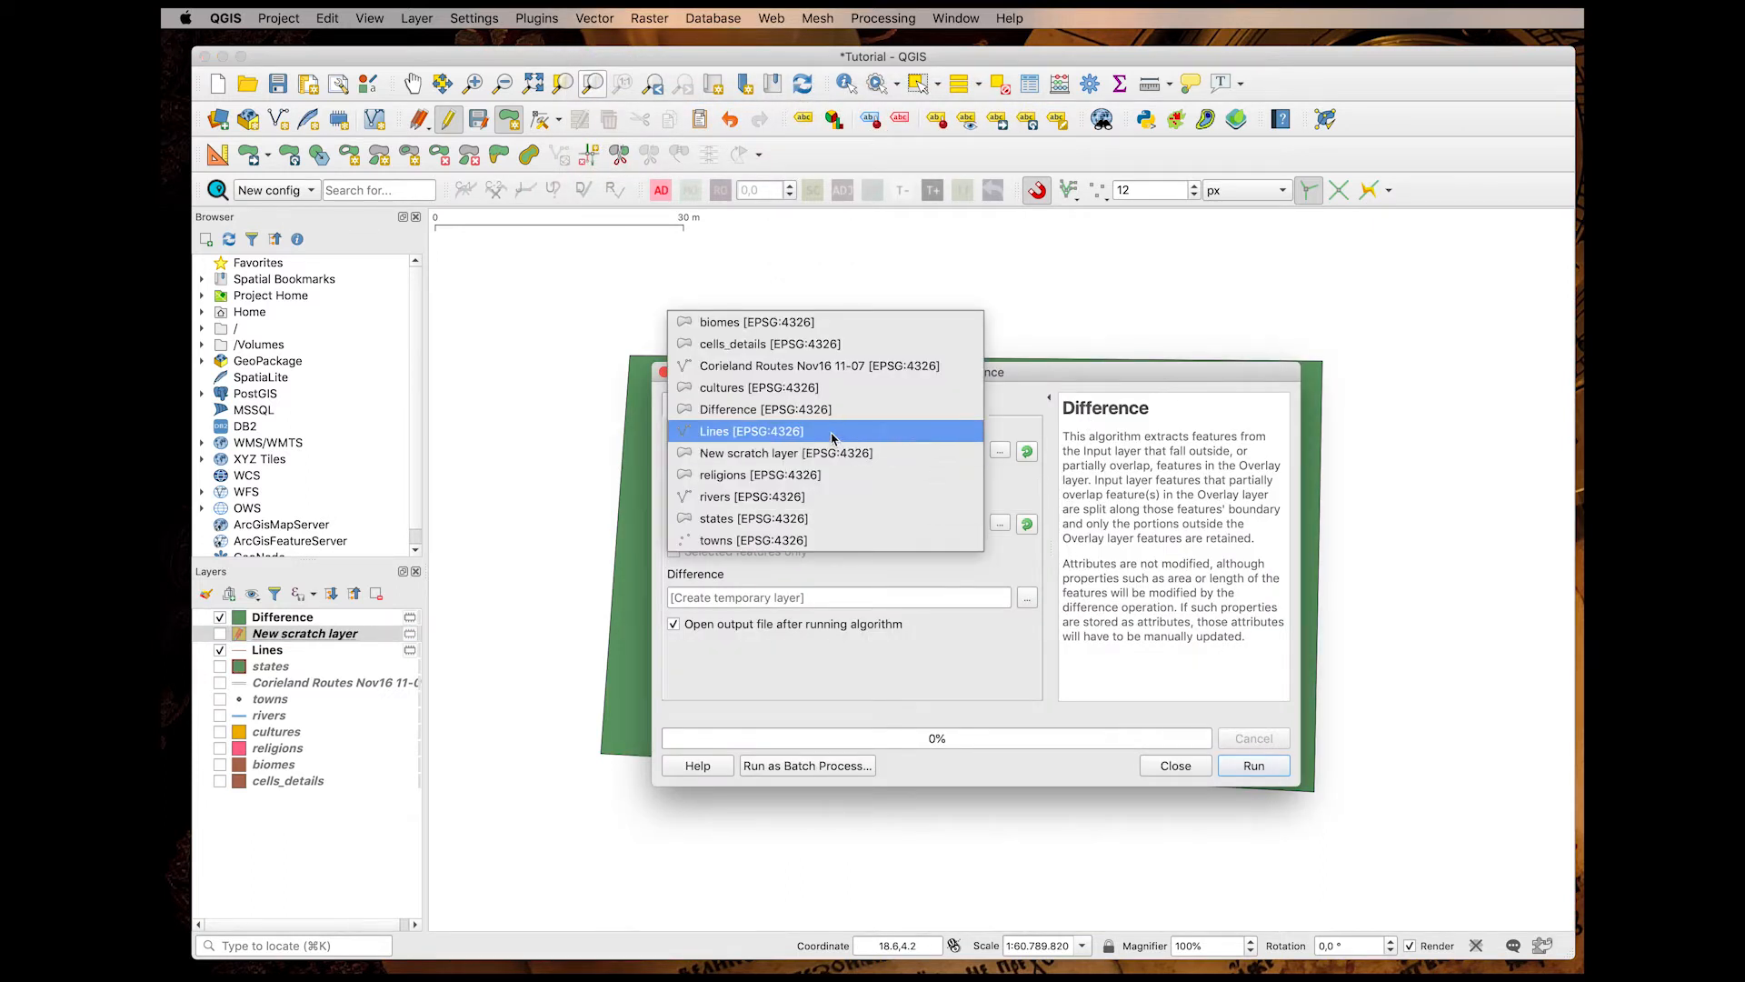
pyautogui.click(830, 437)
pyautogui.click(941, 526)
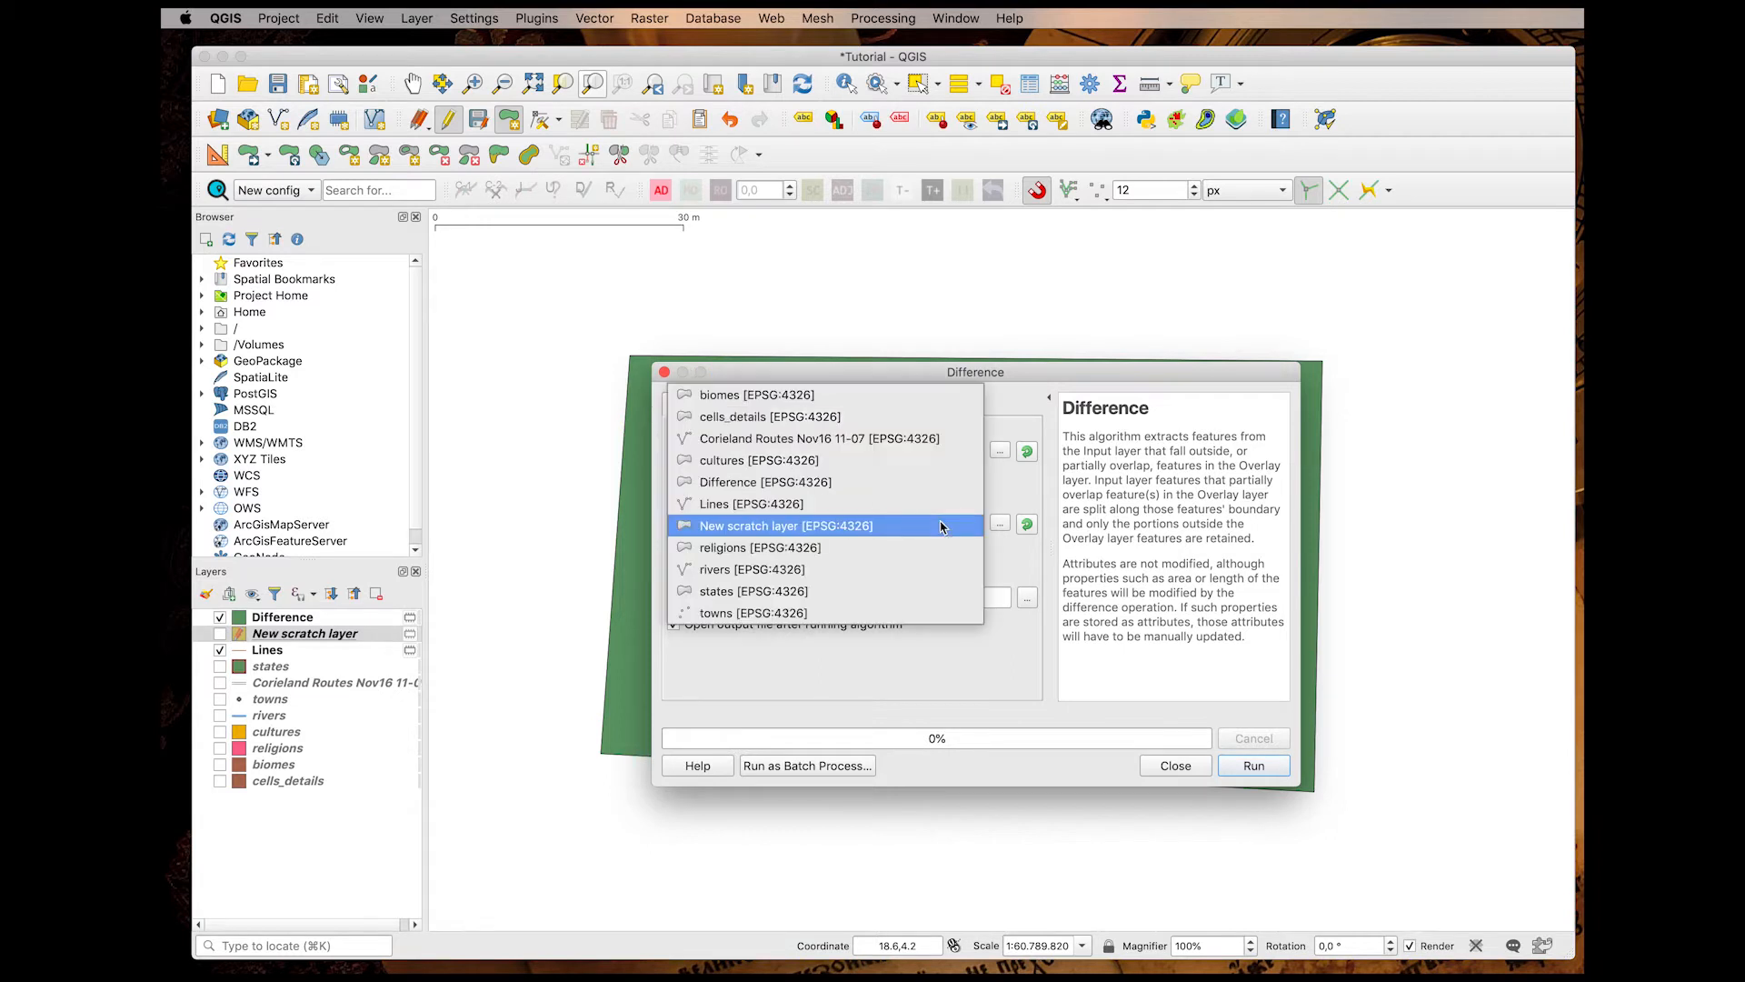
pyautogui.click(765, 483)
pyautogui.click(1243, 766)
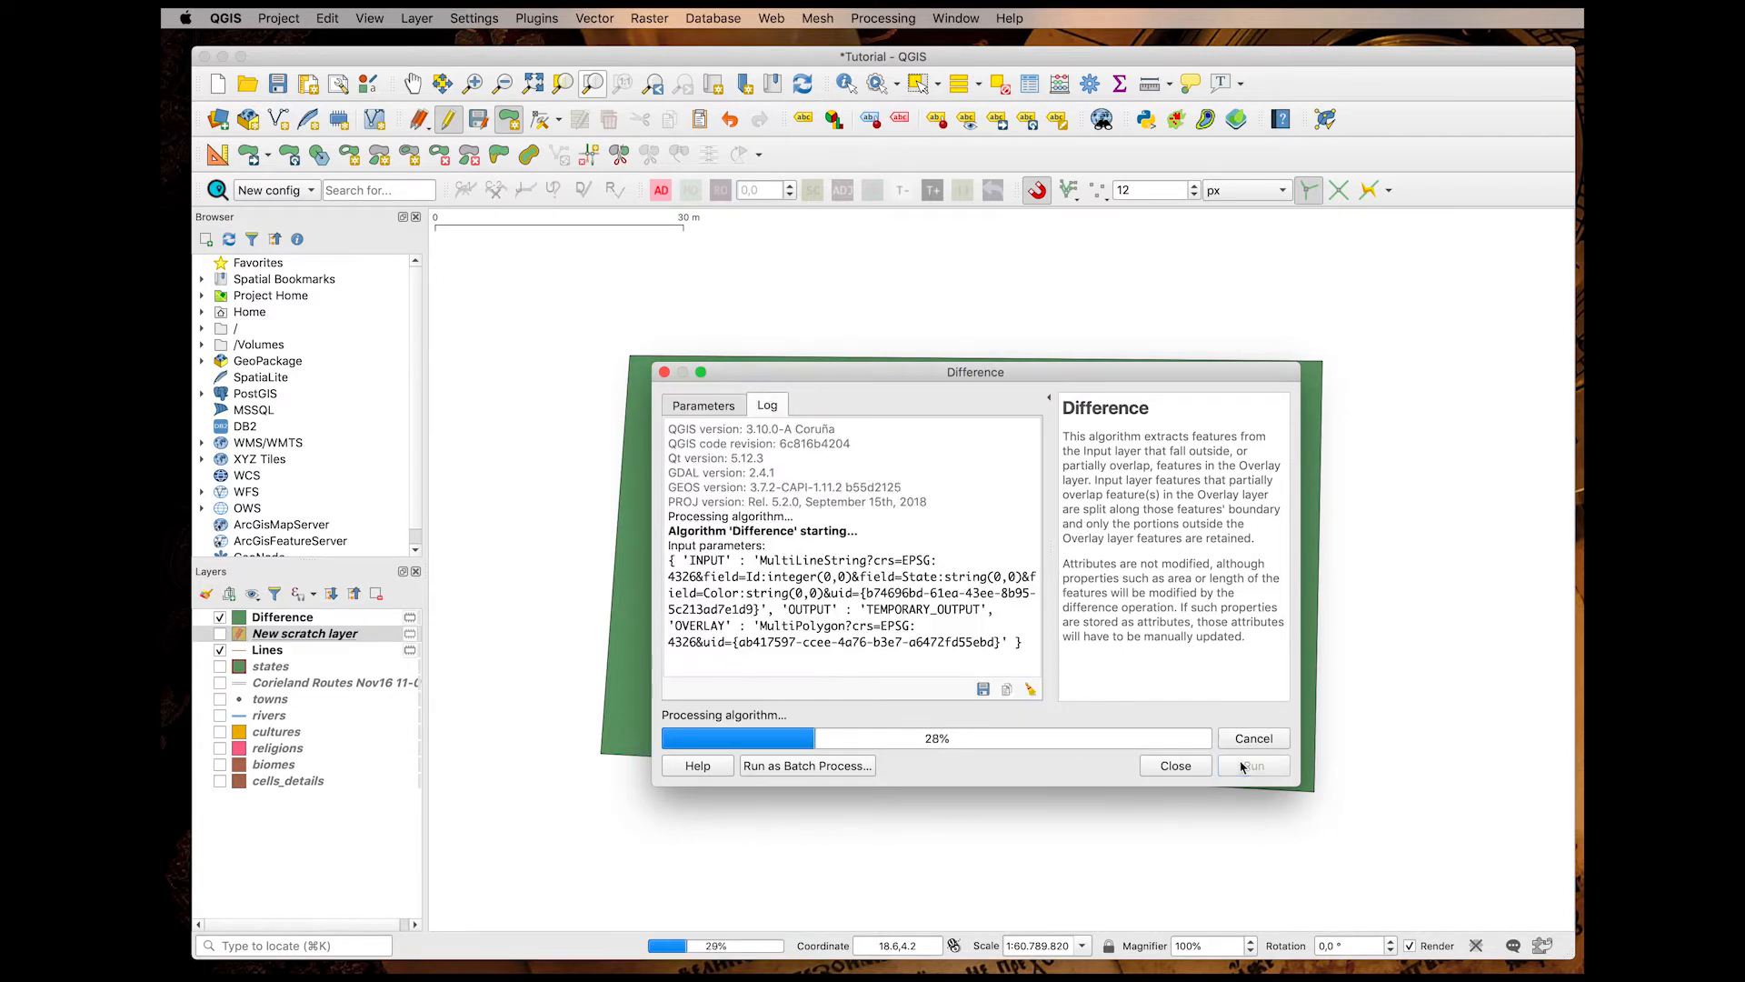
pyautogui.click(1173, 766)
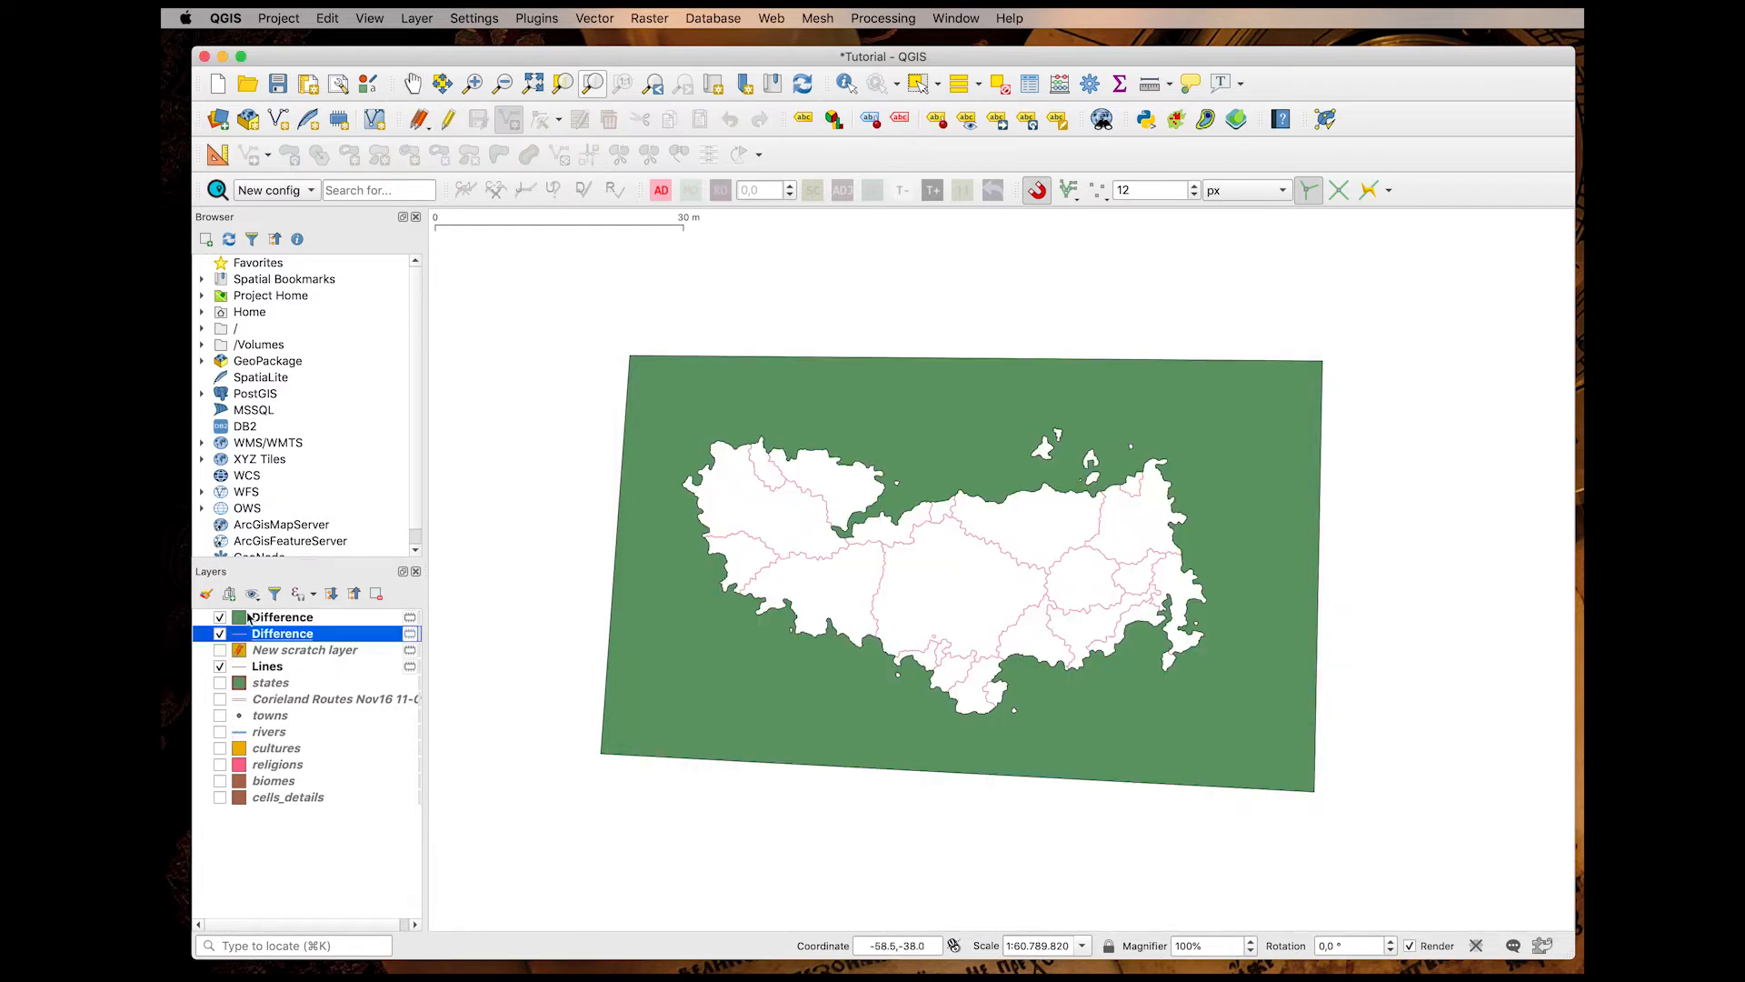
pyautogui.click(219, 617)
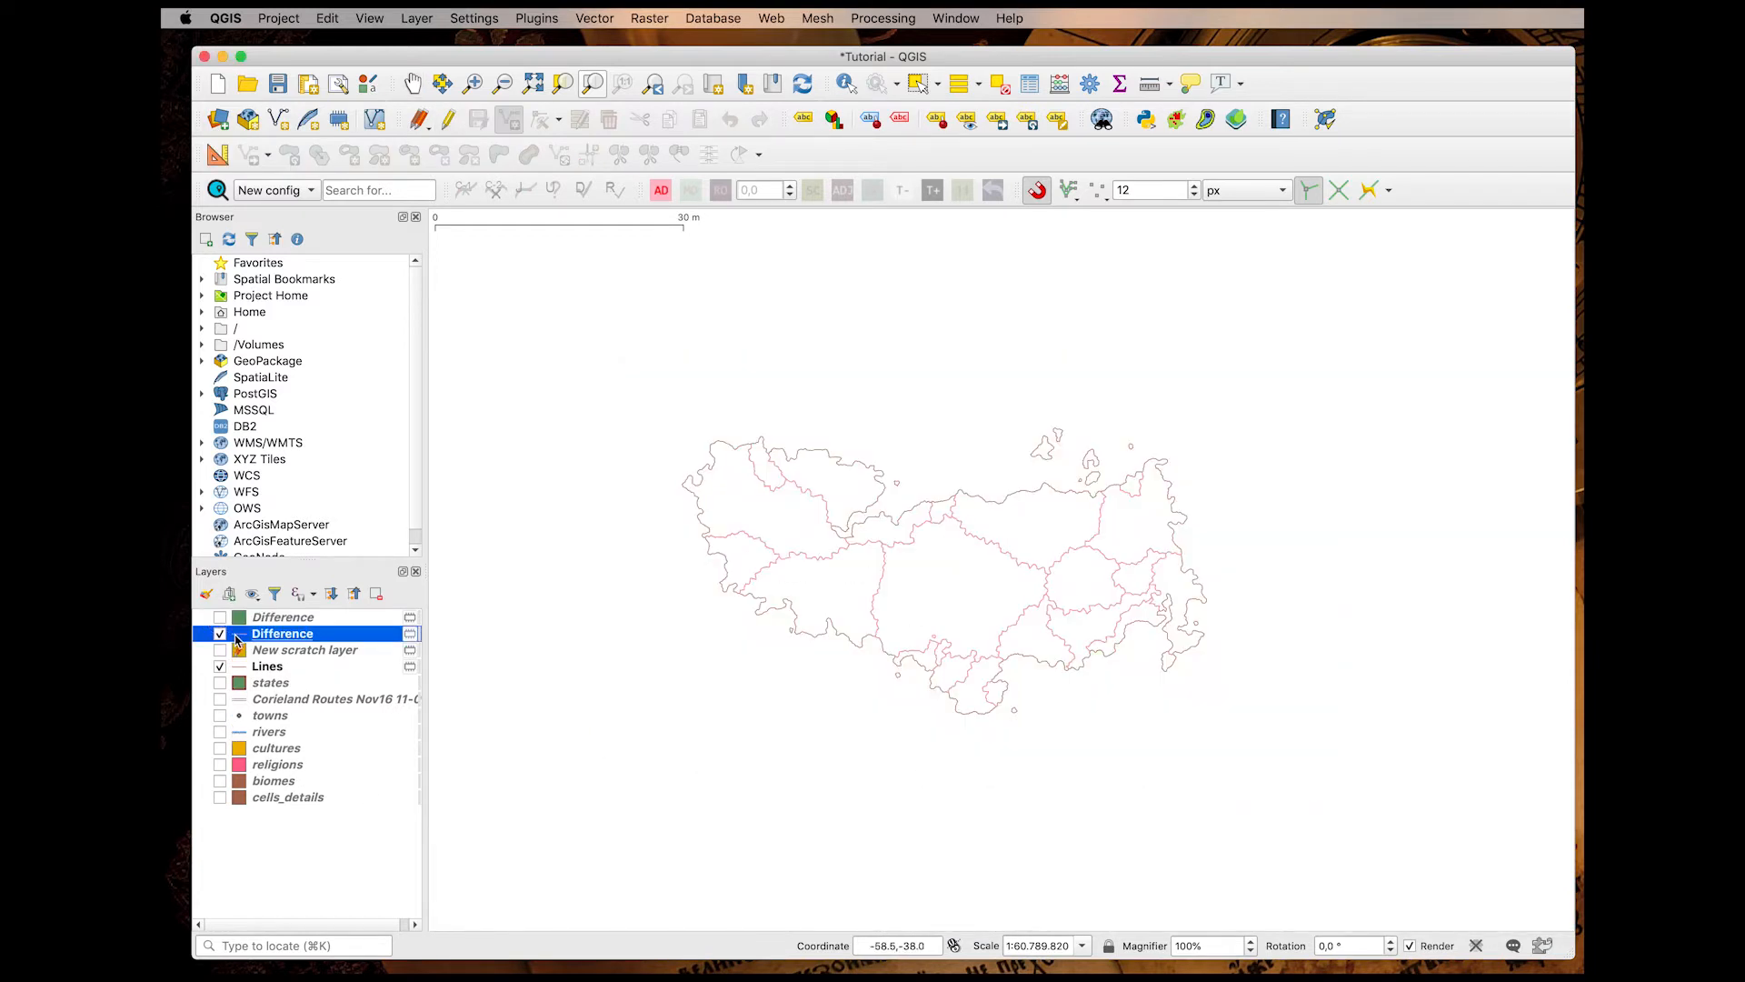
pyautogui.click(219, 667)
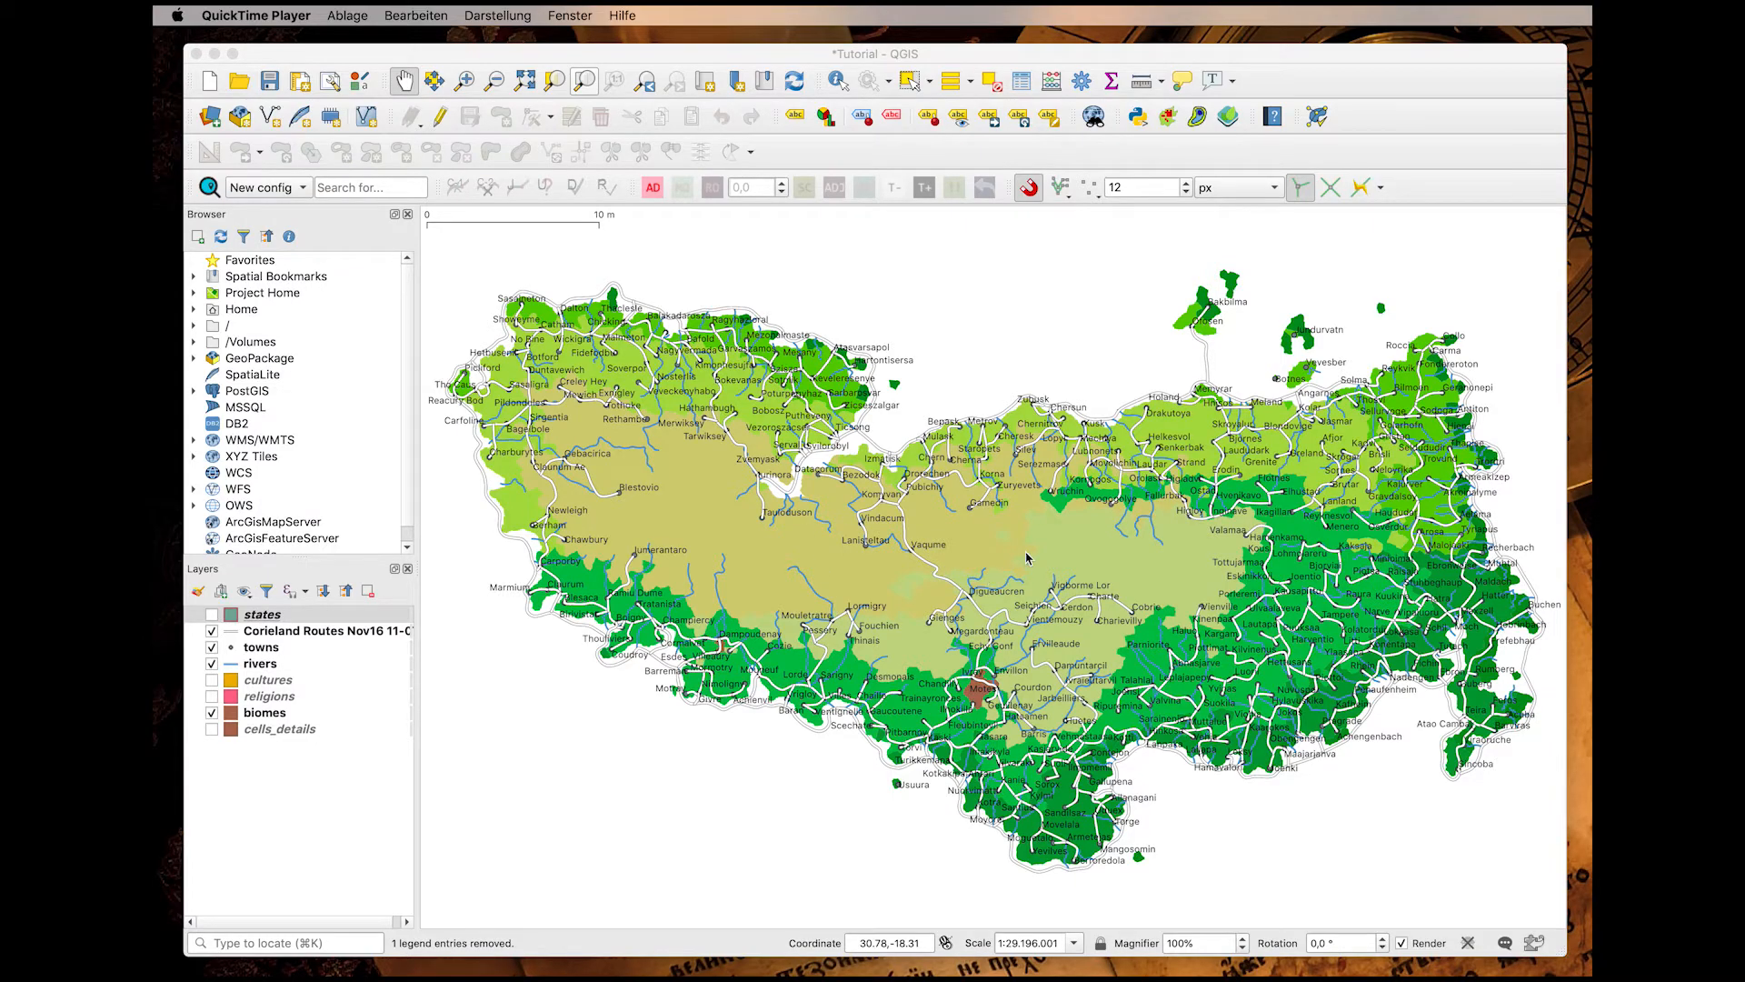
pyautogui.scroll(1, 980, 559)
pyautogui.scroll(5, 980, 558)
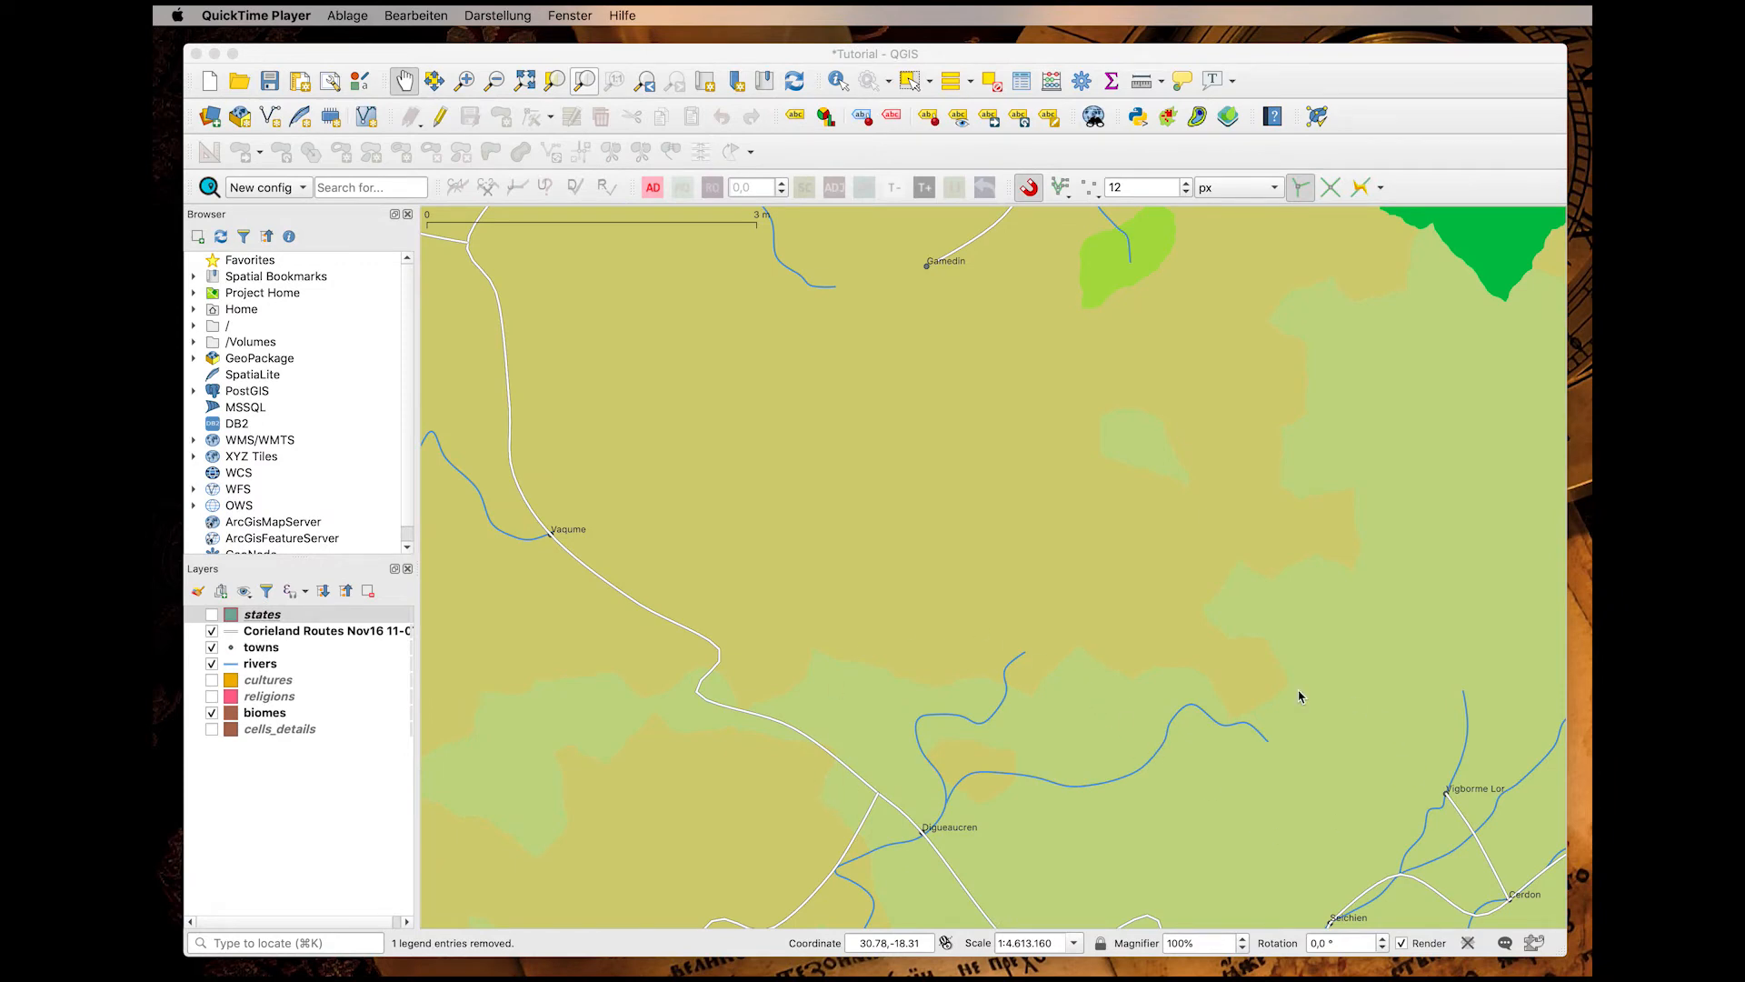
pyautogui.scroll(-3, 1191, 647)
pyautogui.moveTo(1186, 633); pyautogui.dragTo(1060, 238)
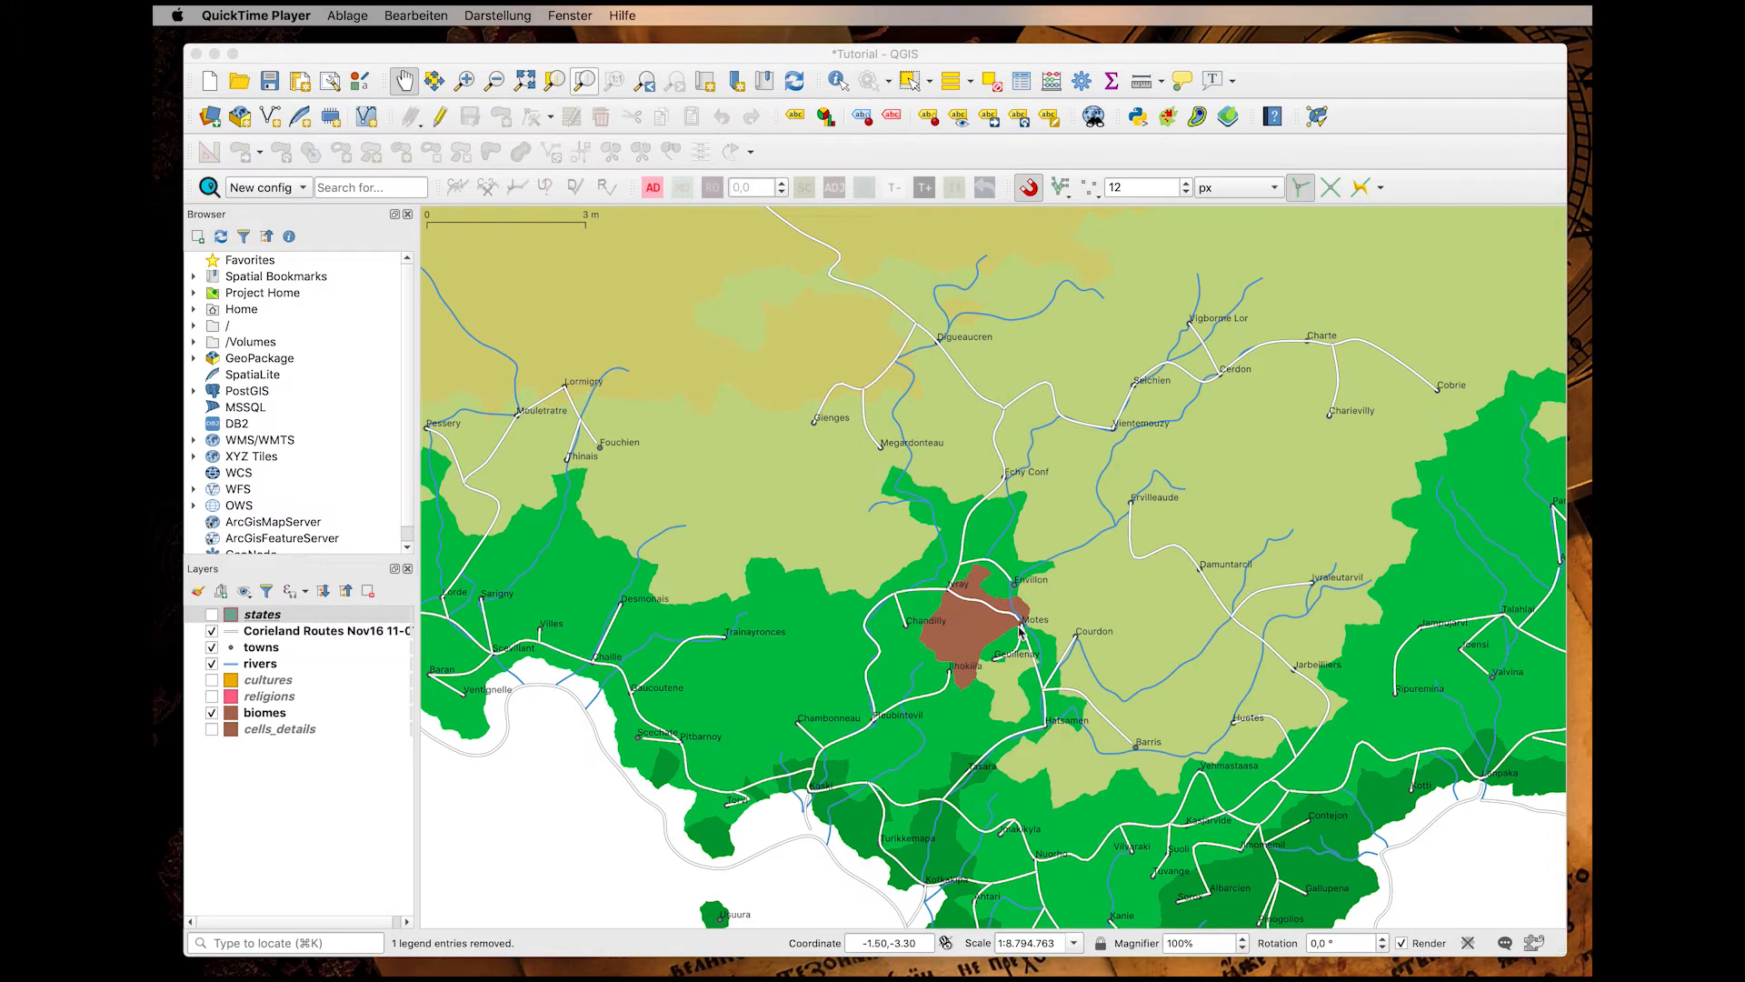
pyautogui.moveTo(1247, 463); pyautogui.dragTo(1142, 776)
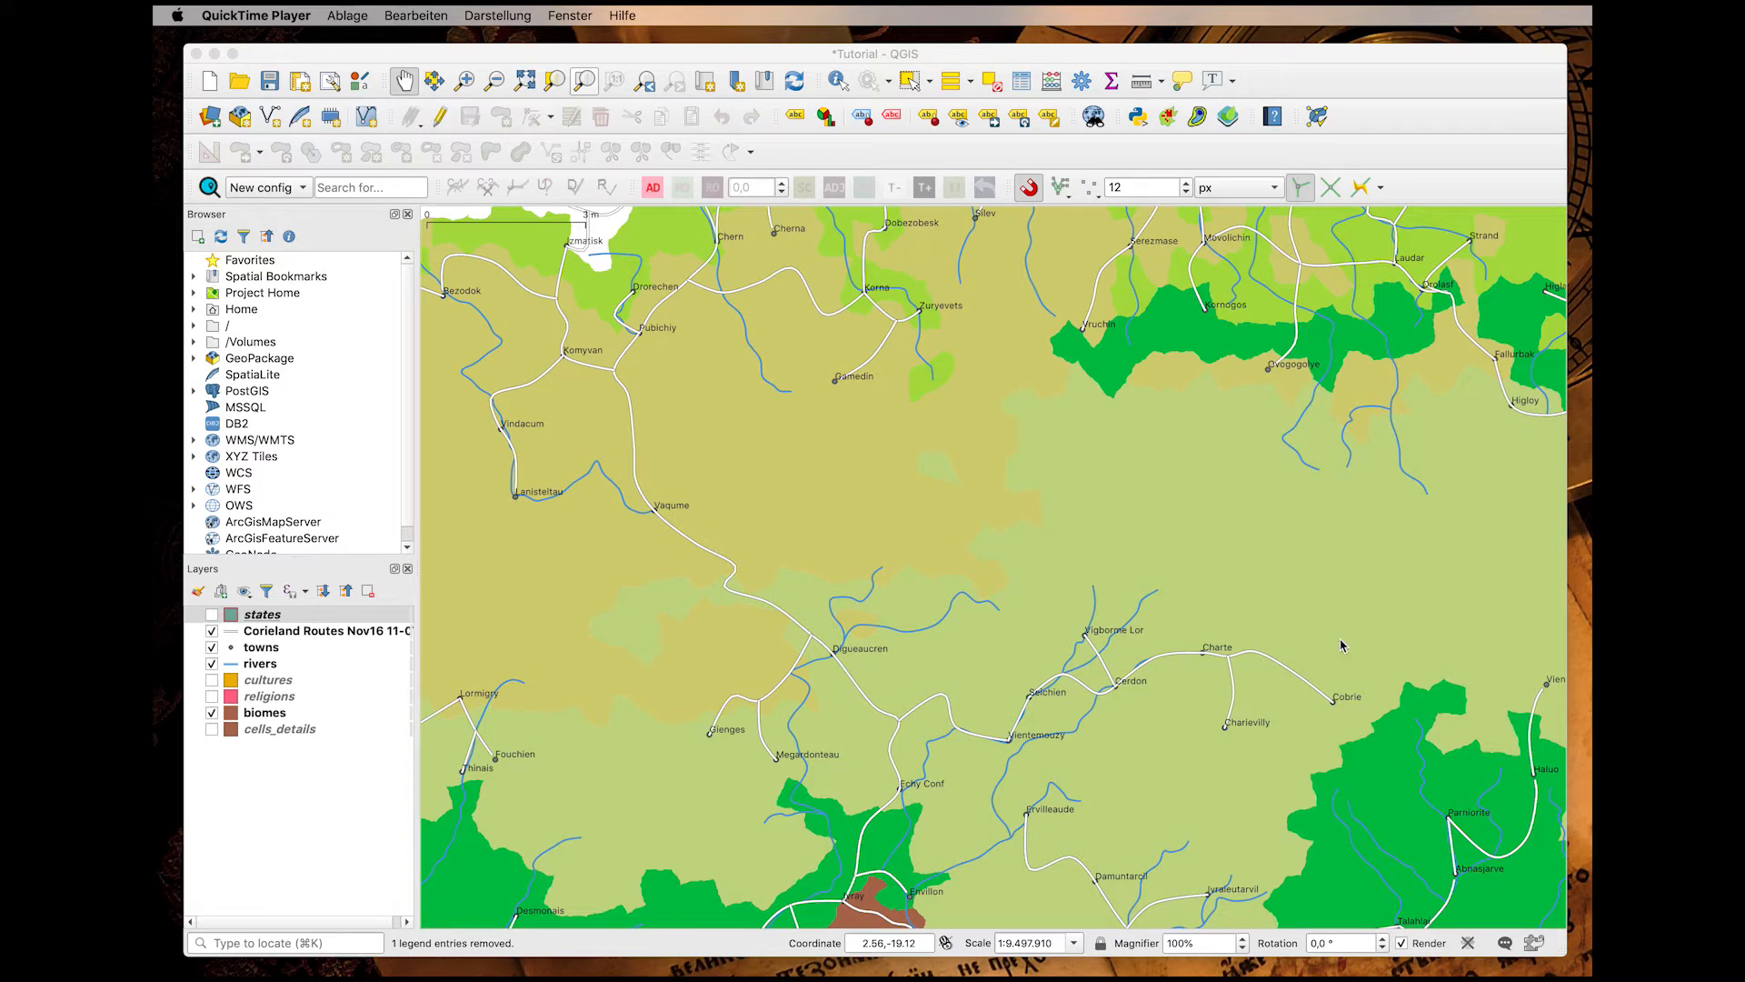
pyautogui.click(269, 15)
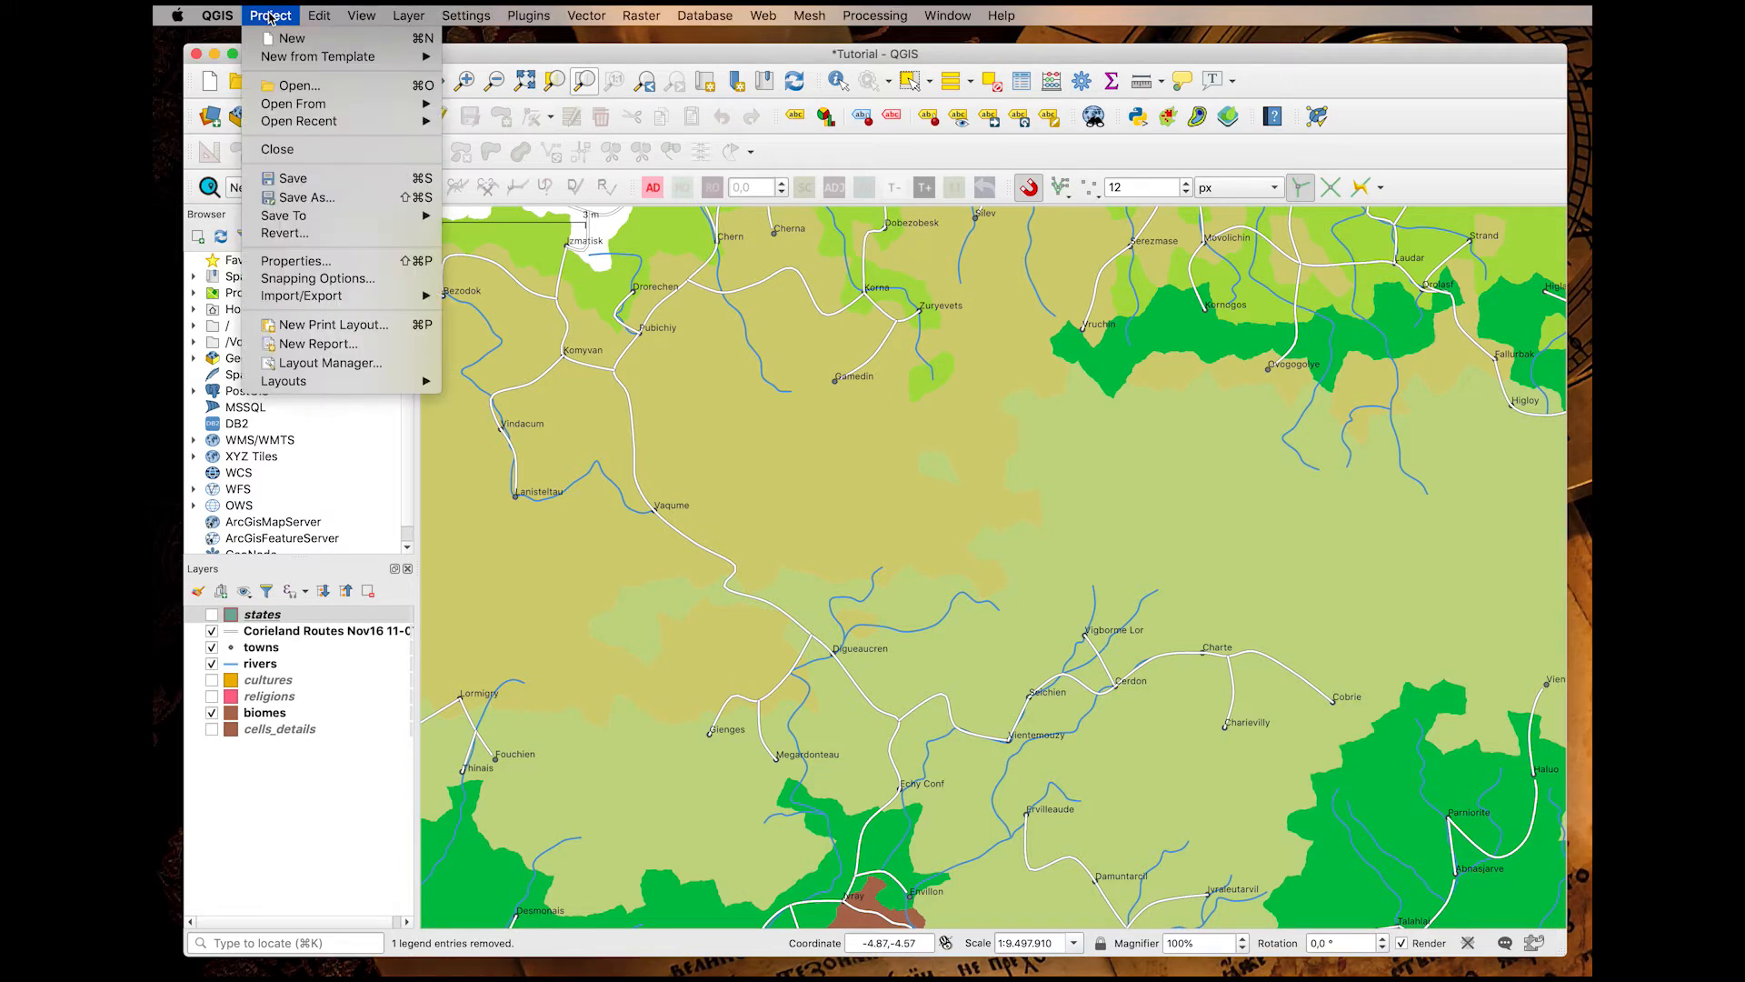
pyautogui.moveTo(520, 13)
pyautogui.click(625, 329)
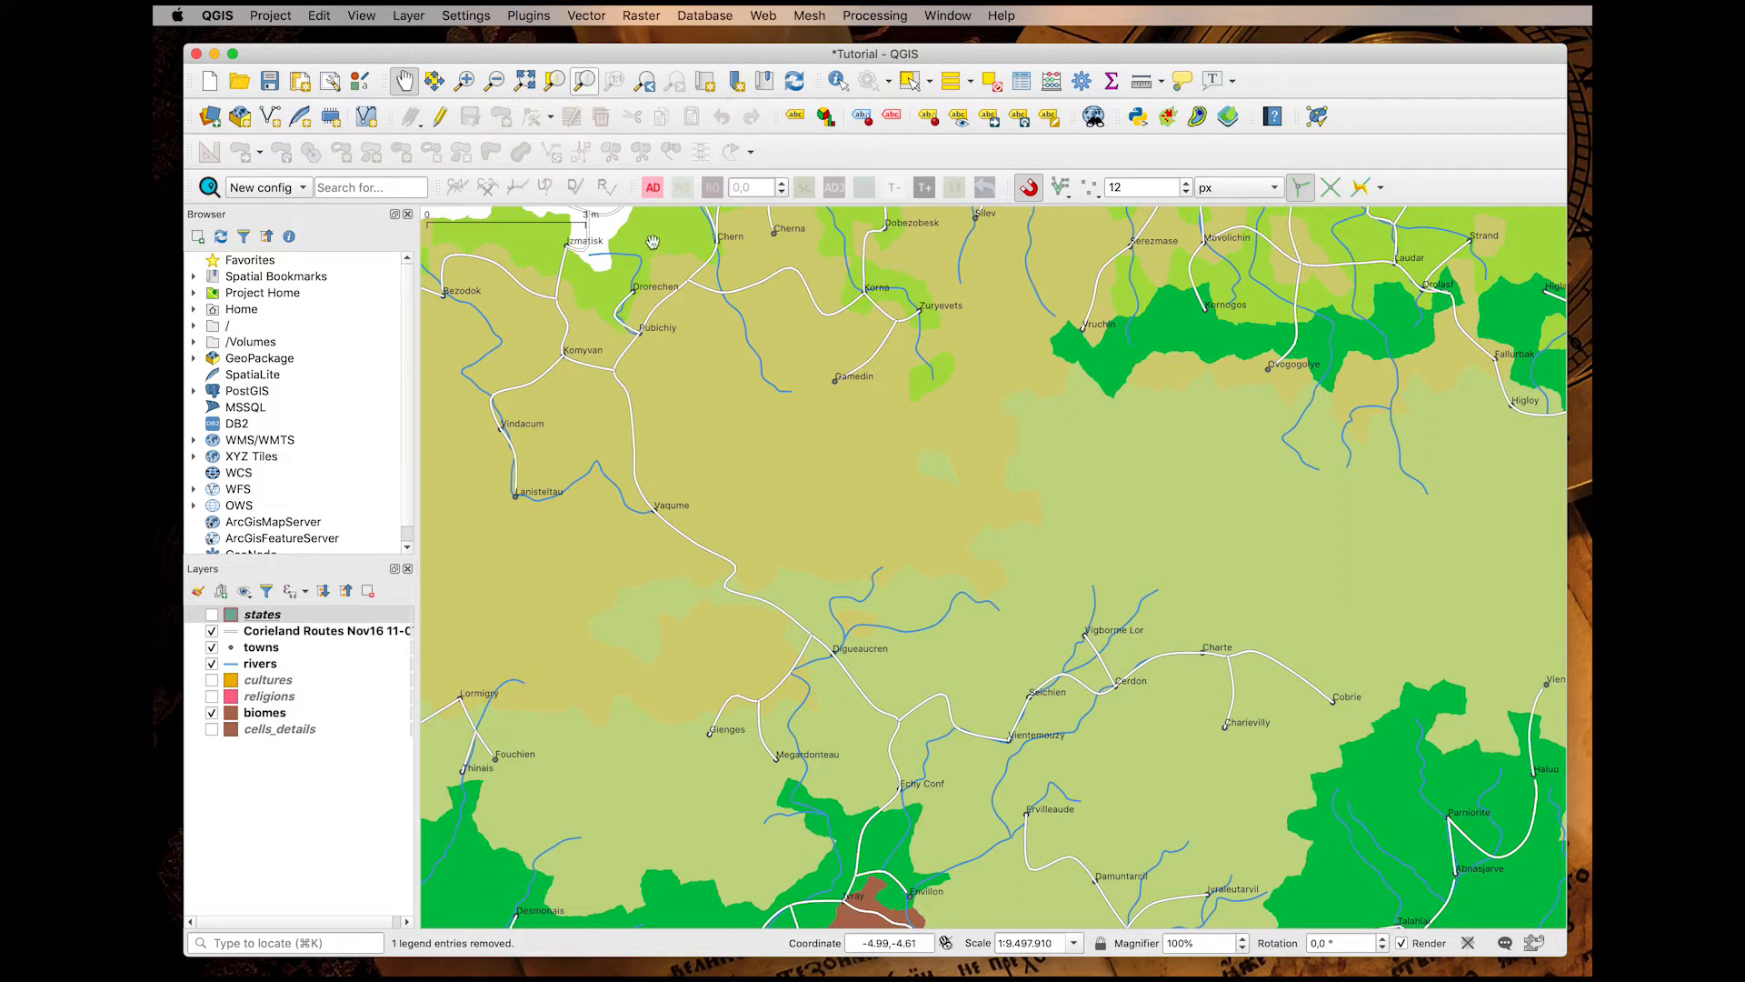
pyautogui.click(516, 13)
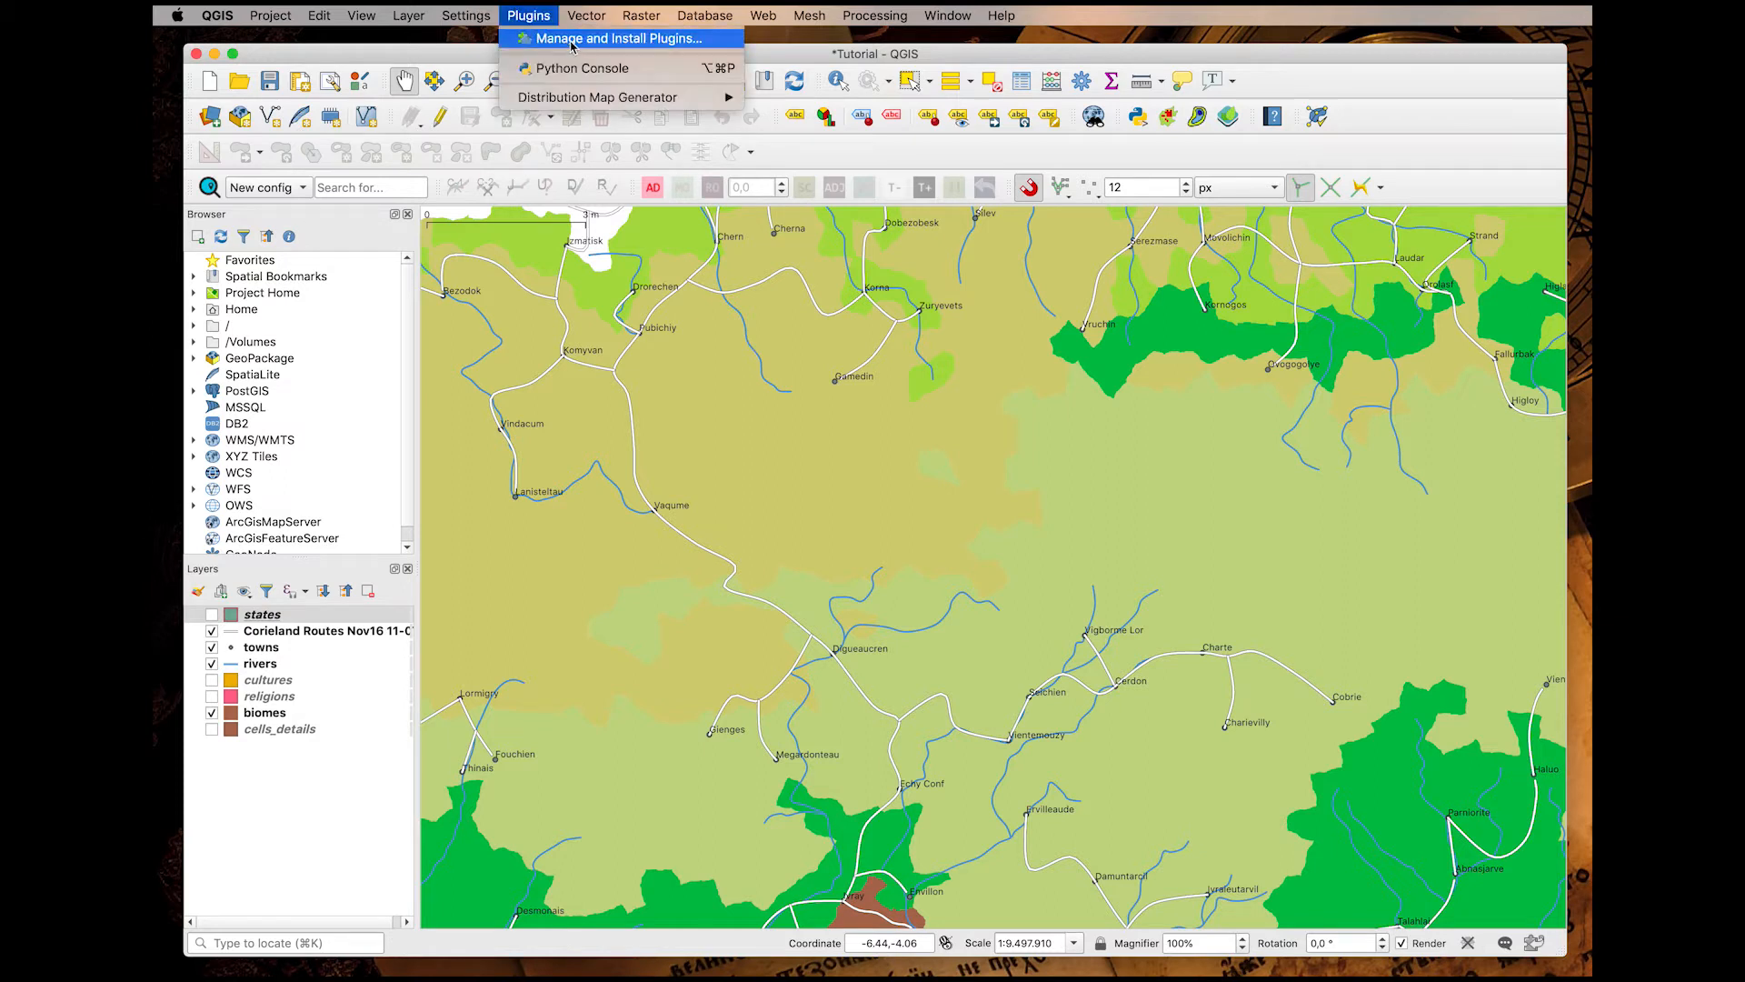
pyautogui.moveTo(587, 15)
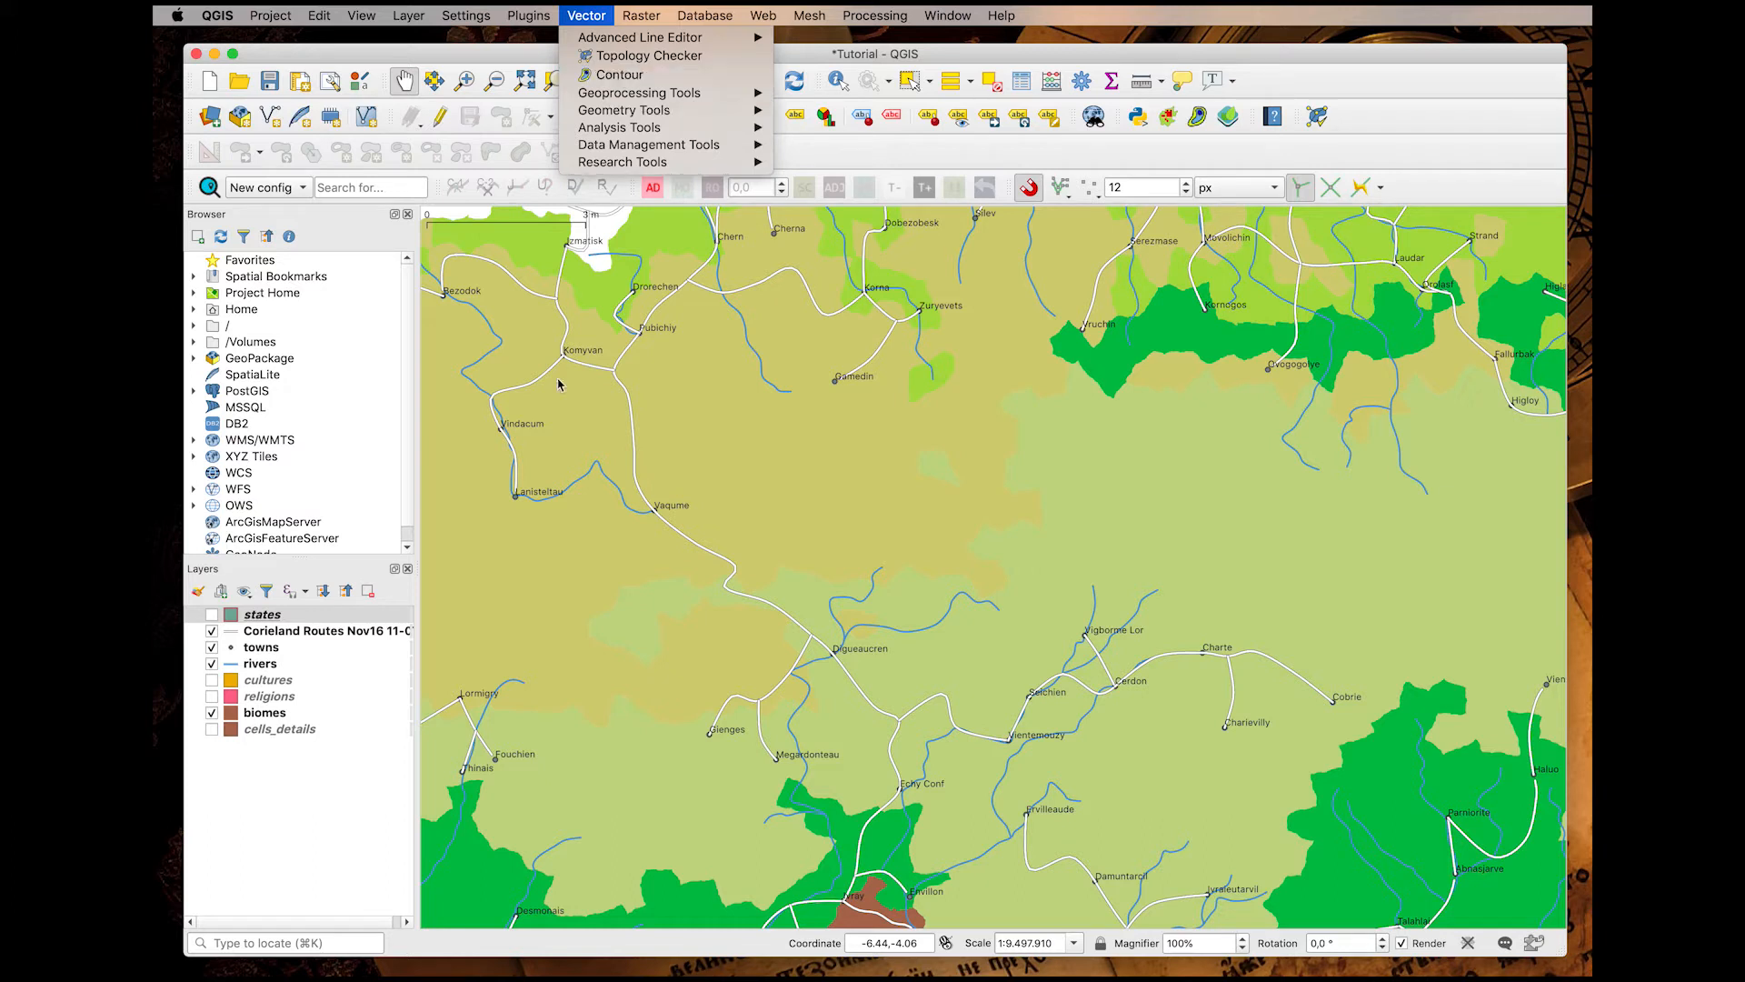
# Show the cells_details layer and hide the biomes layer.
pyautogui.click(237, 733)
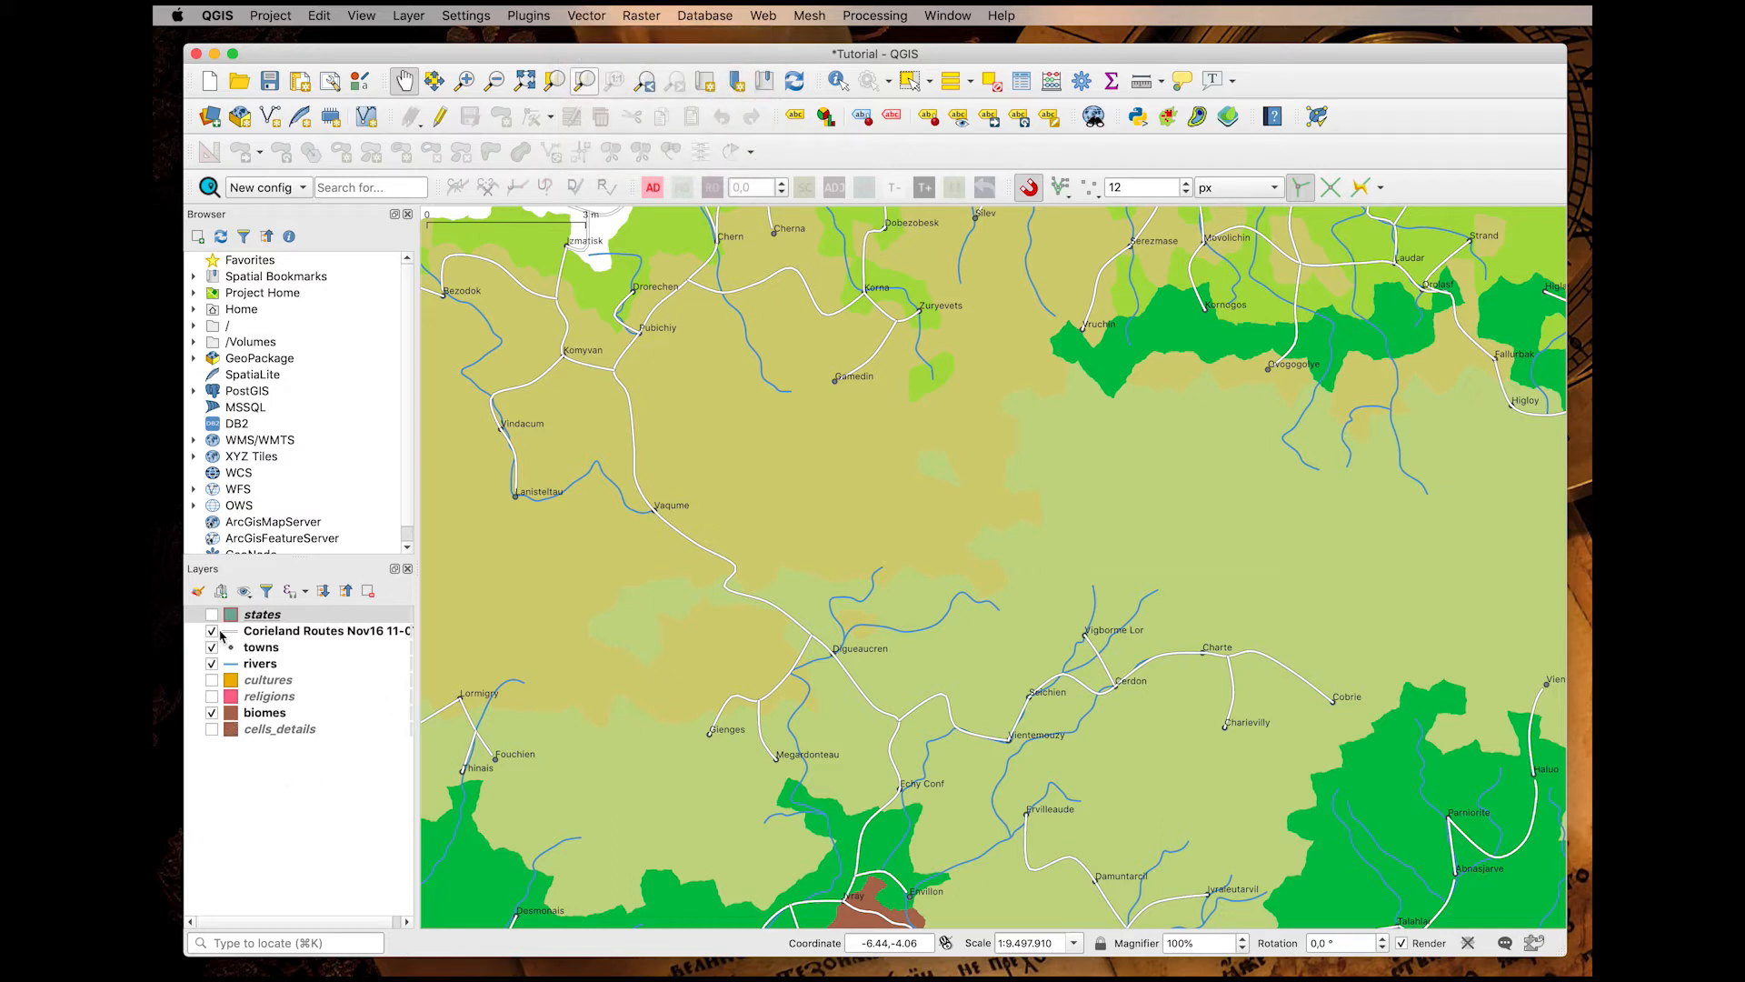
pyautogui.click(212, 729)
pyautogui.click(211, 715)
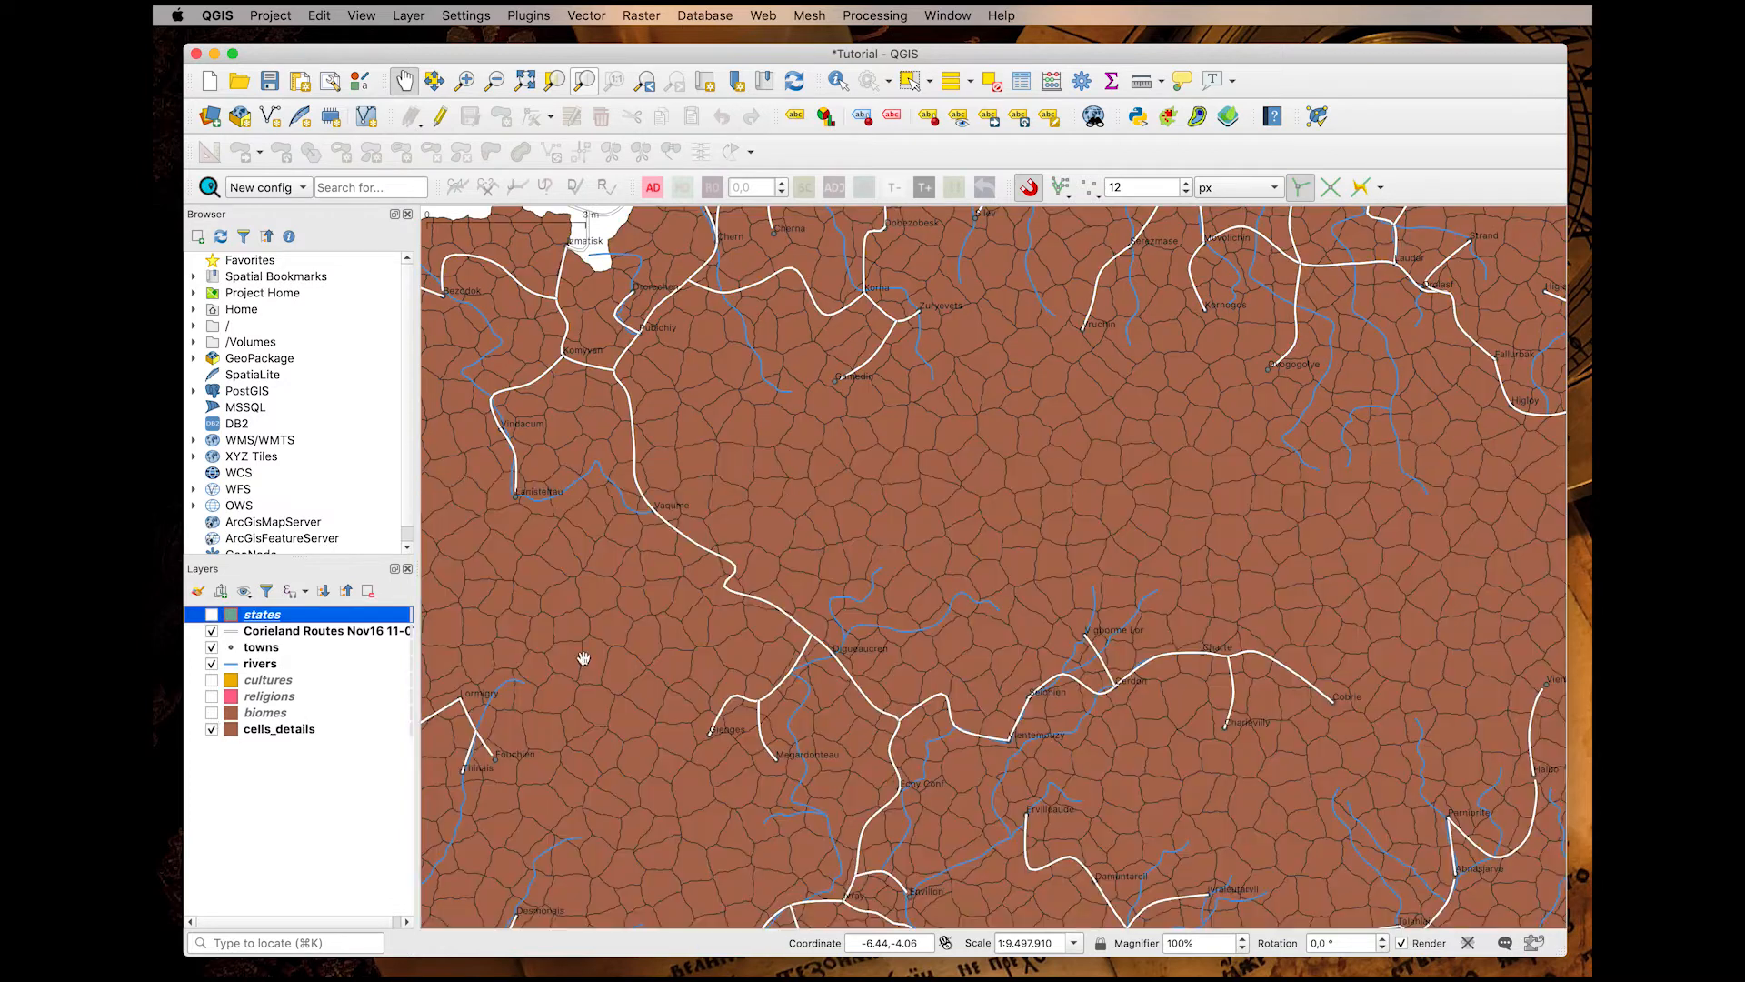
# Examine the attribute table of cells_details, checking the height and other attributes stored for each cell, and close it.
pyautogui.click(1024, 82)
pyautogui.moveTo(860, 300); pyautogui.dragTo(1009, 151)
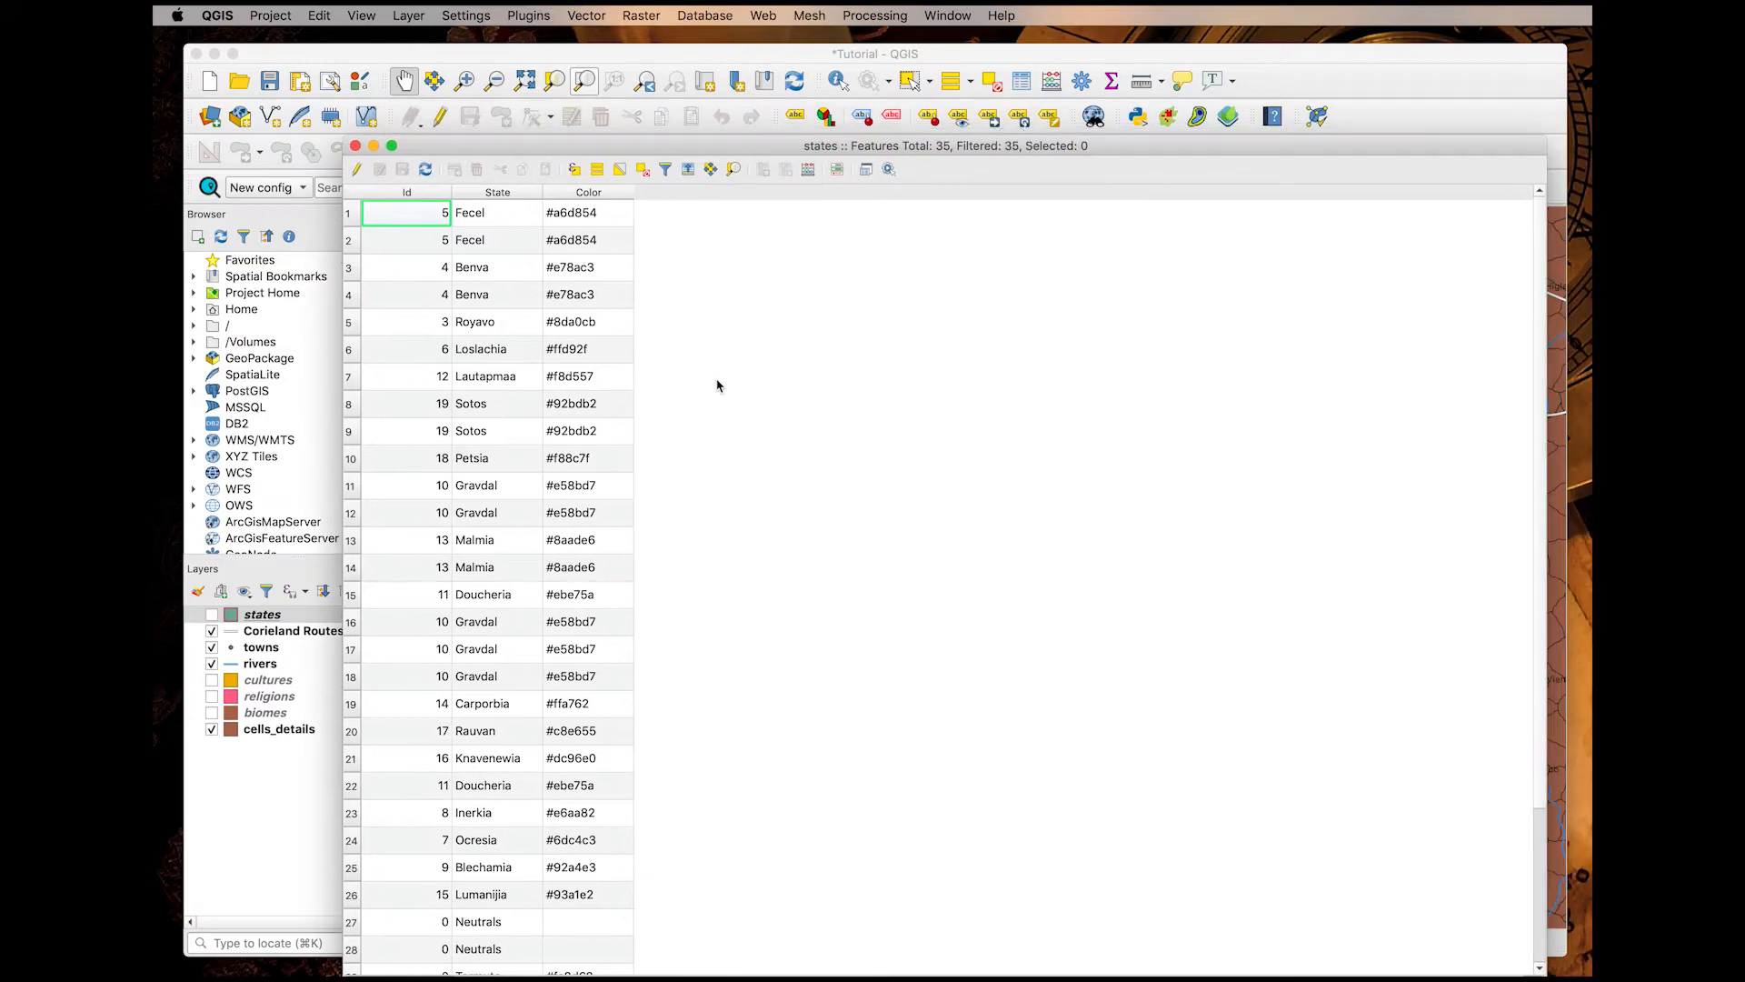
pyautogui.click(279, 729)
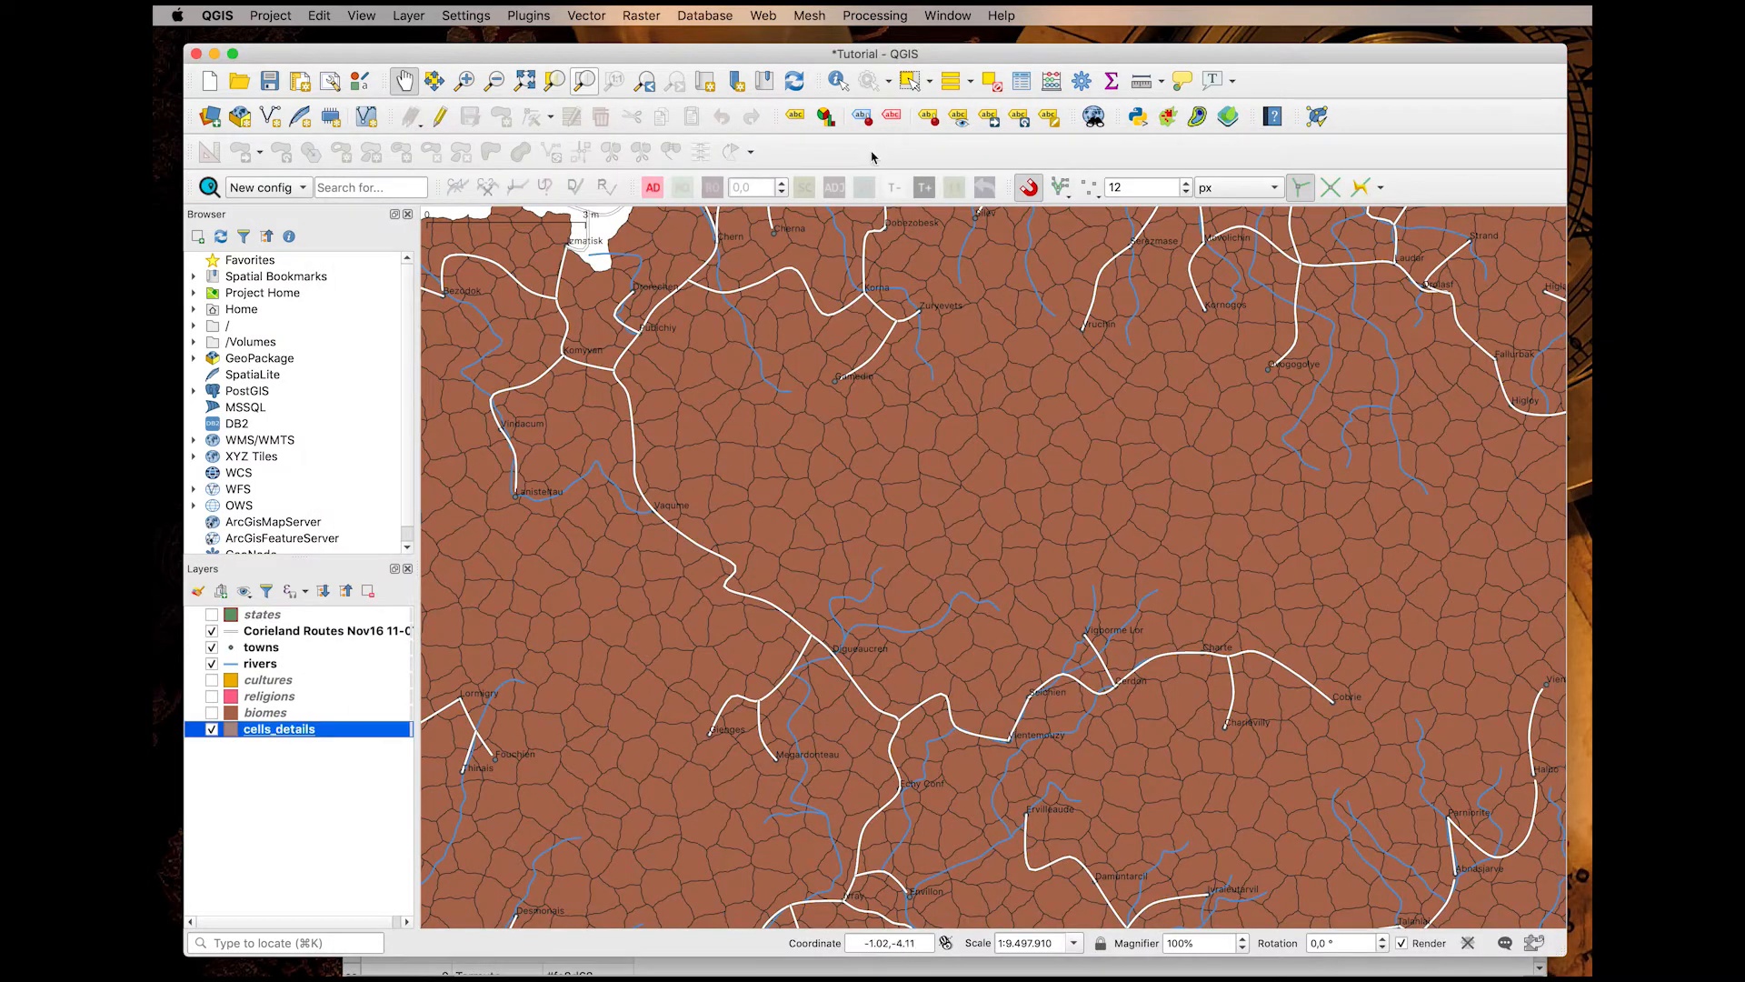
pyautogui.click(1021, 81)
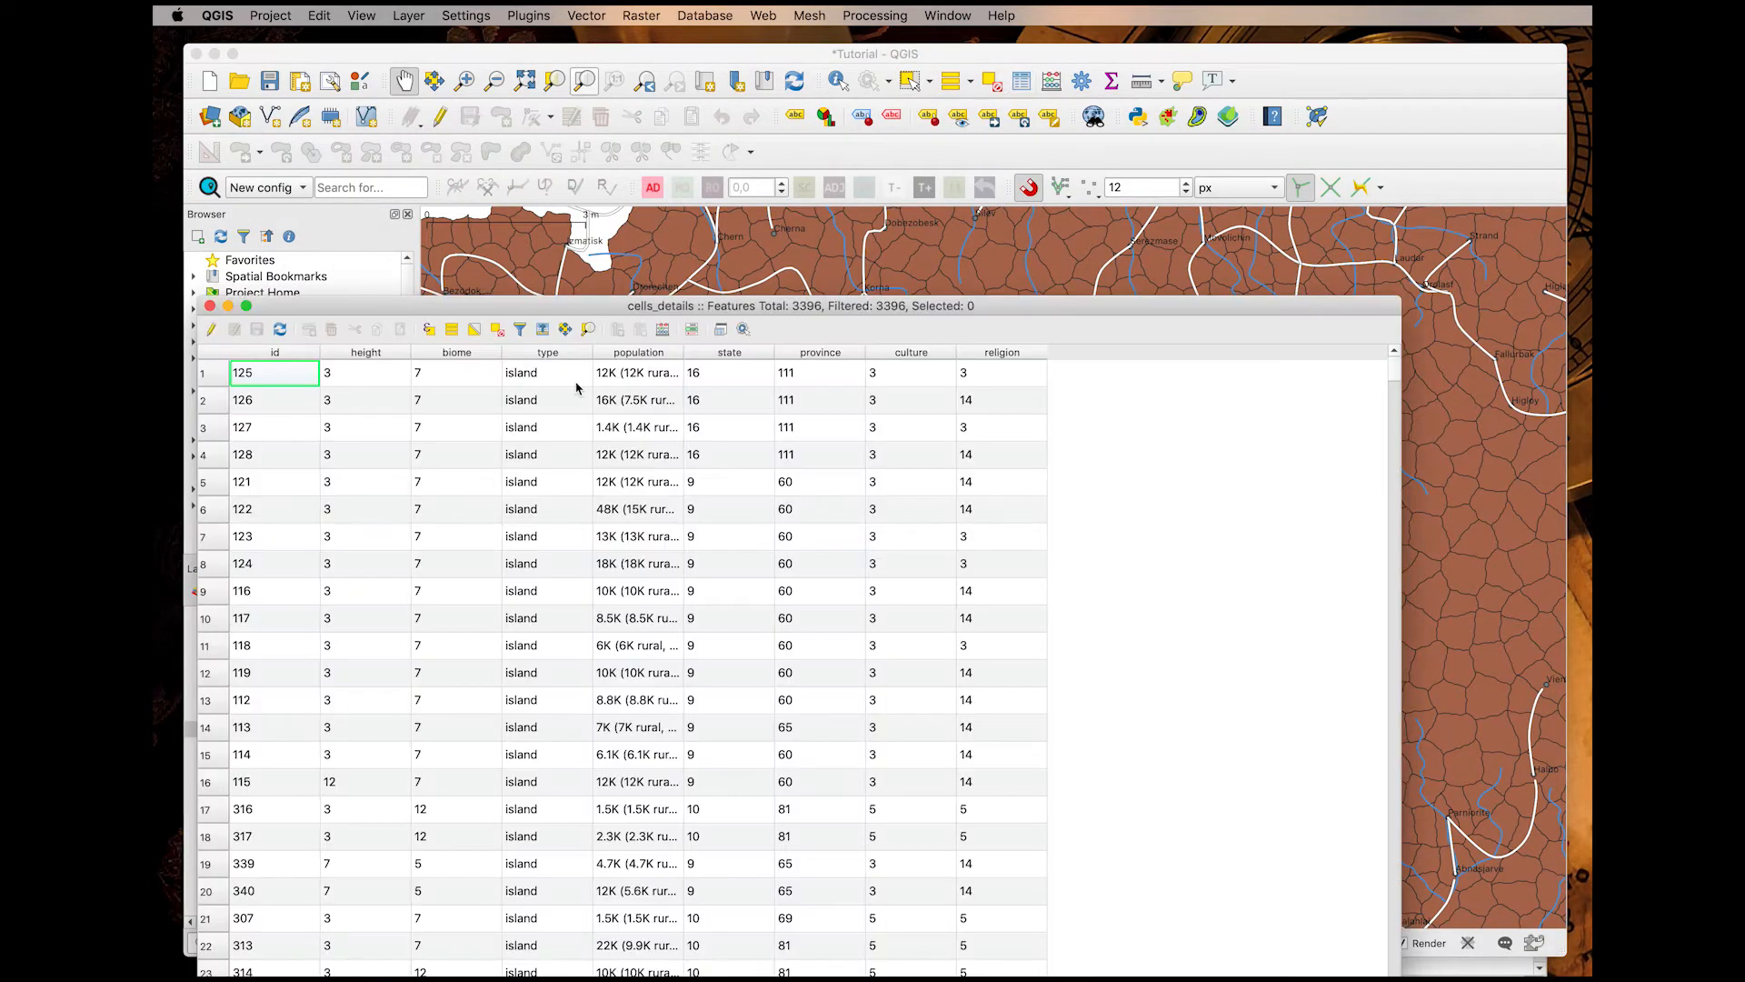
pyautogui.moveTo(609, 314); pyautogui.dragTo(730, 133)
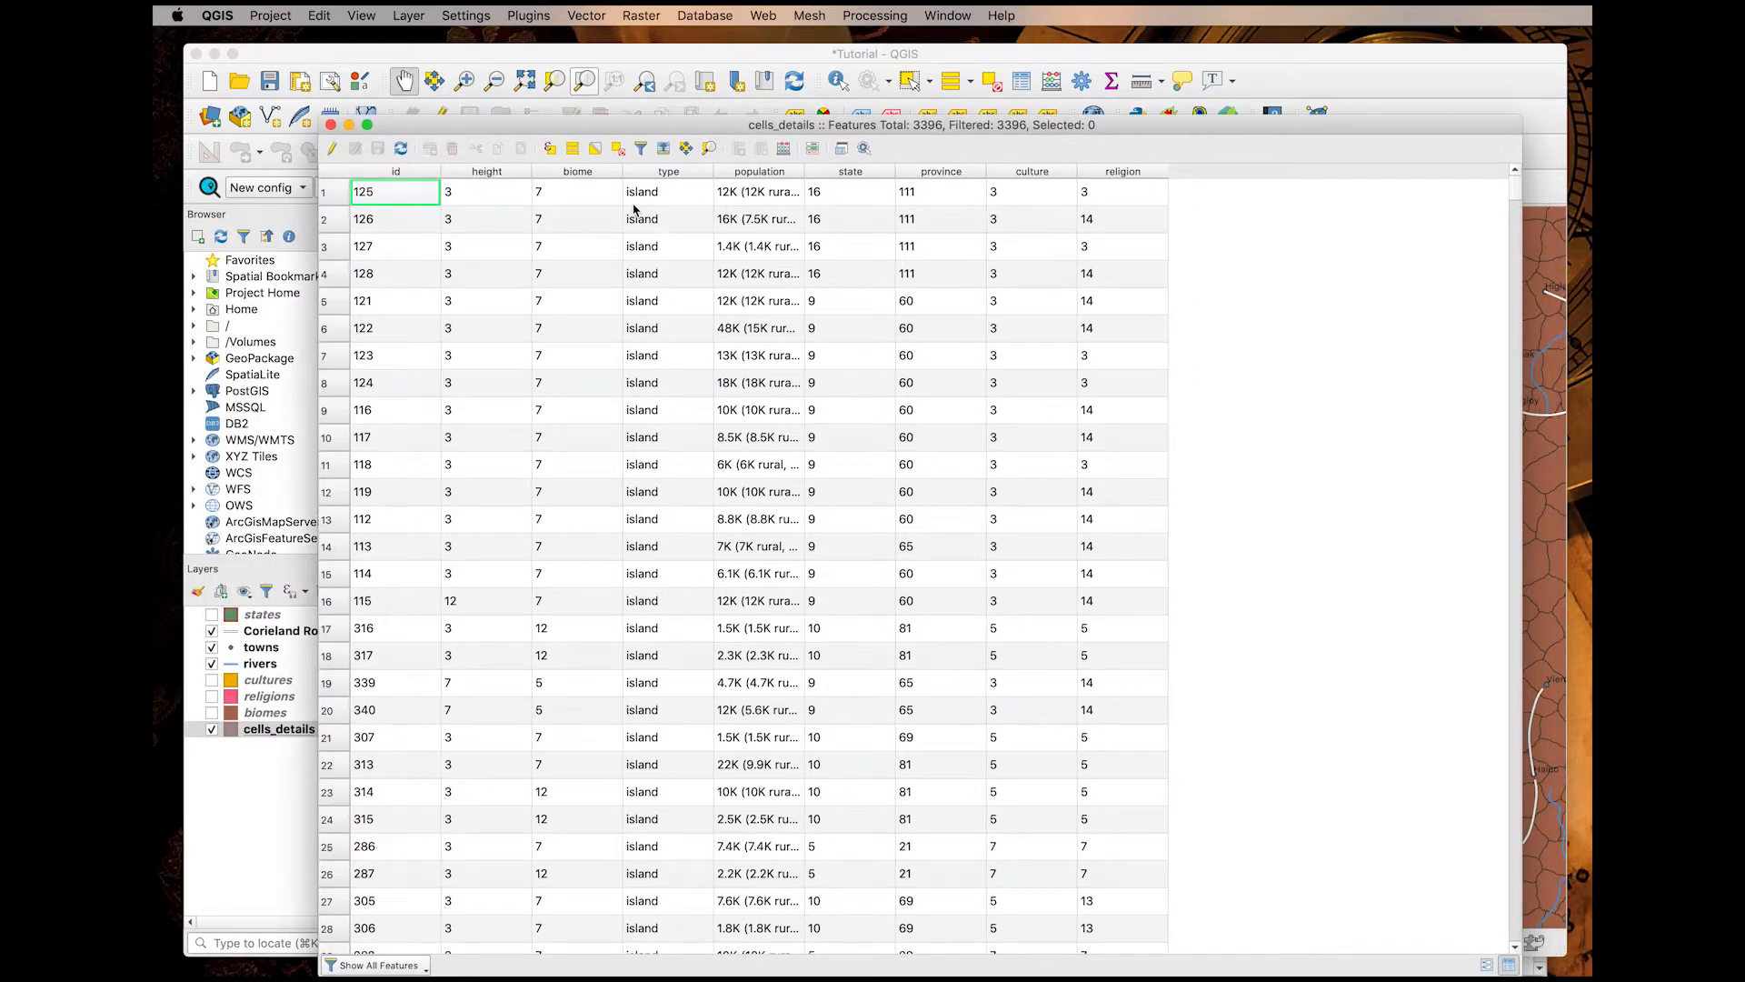
pyautogui.scroll(-10, 462, 614)
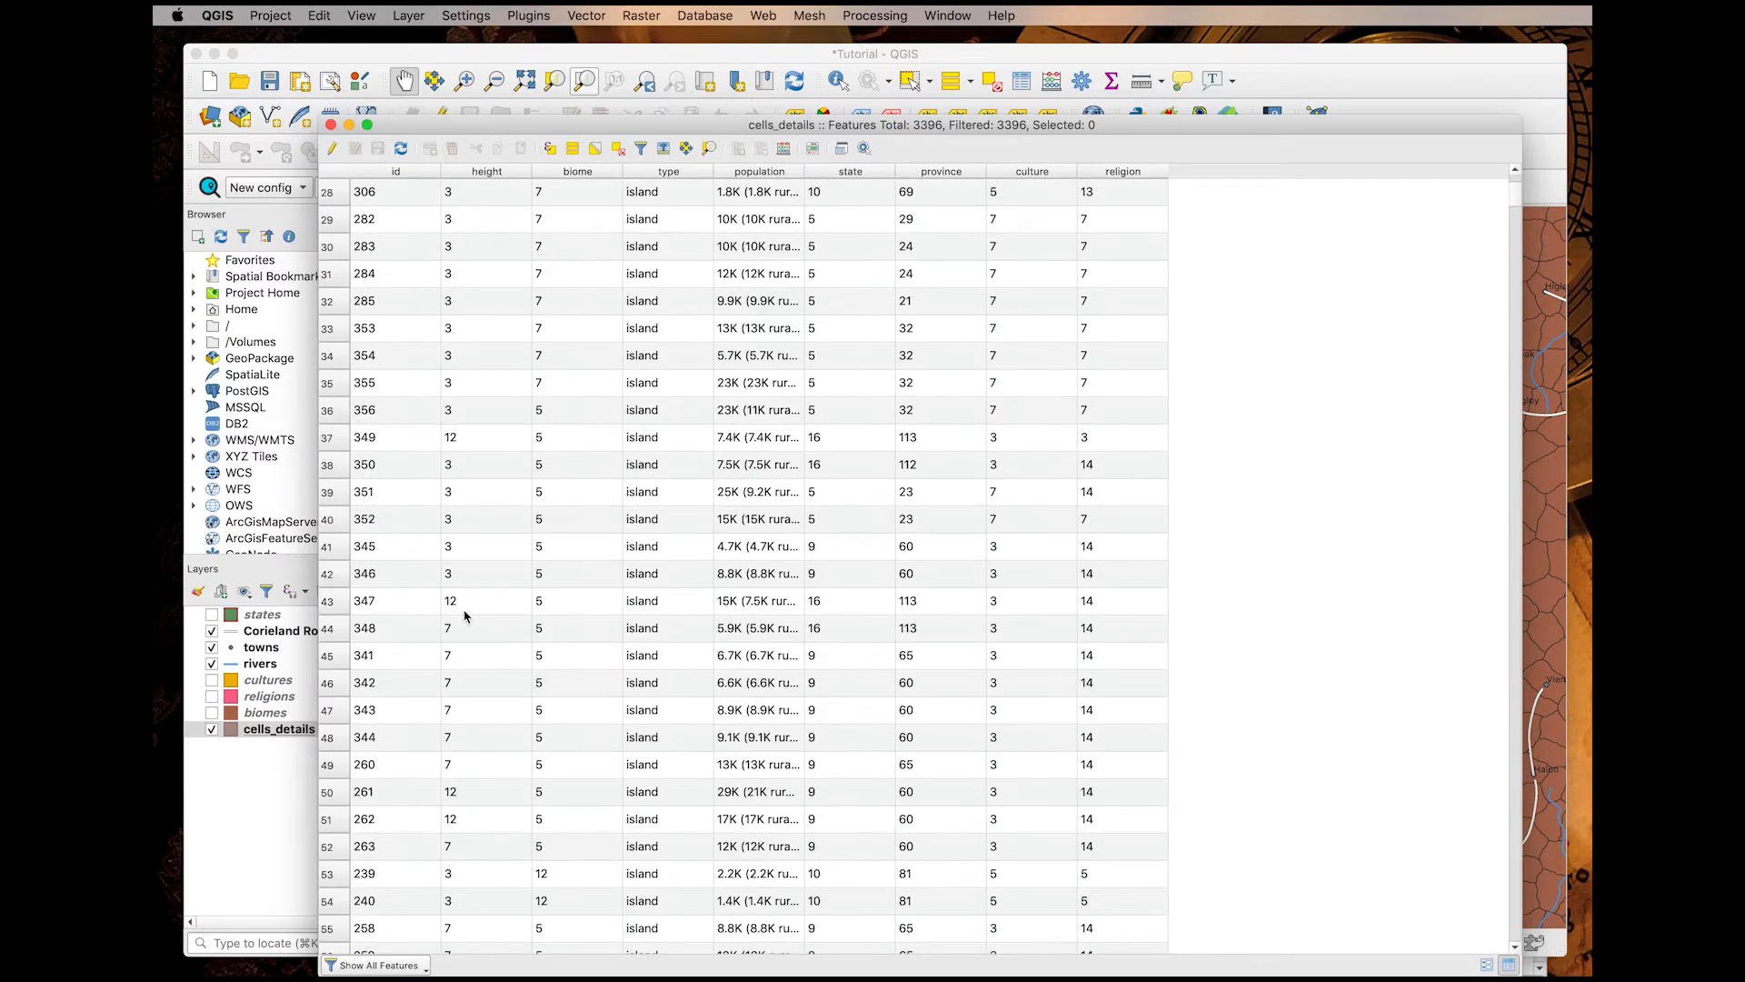
pyautogui.scroll(-15, 463, 616)
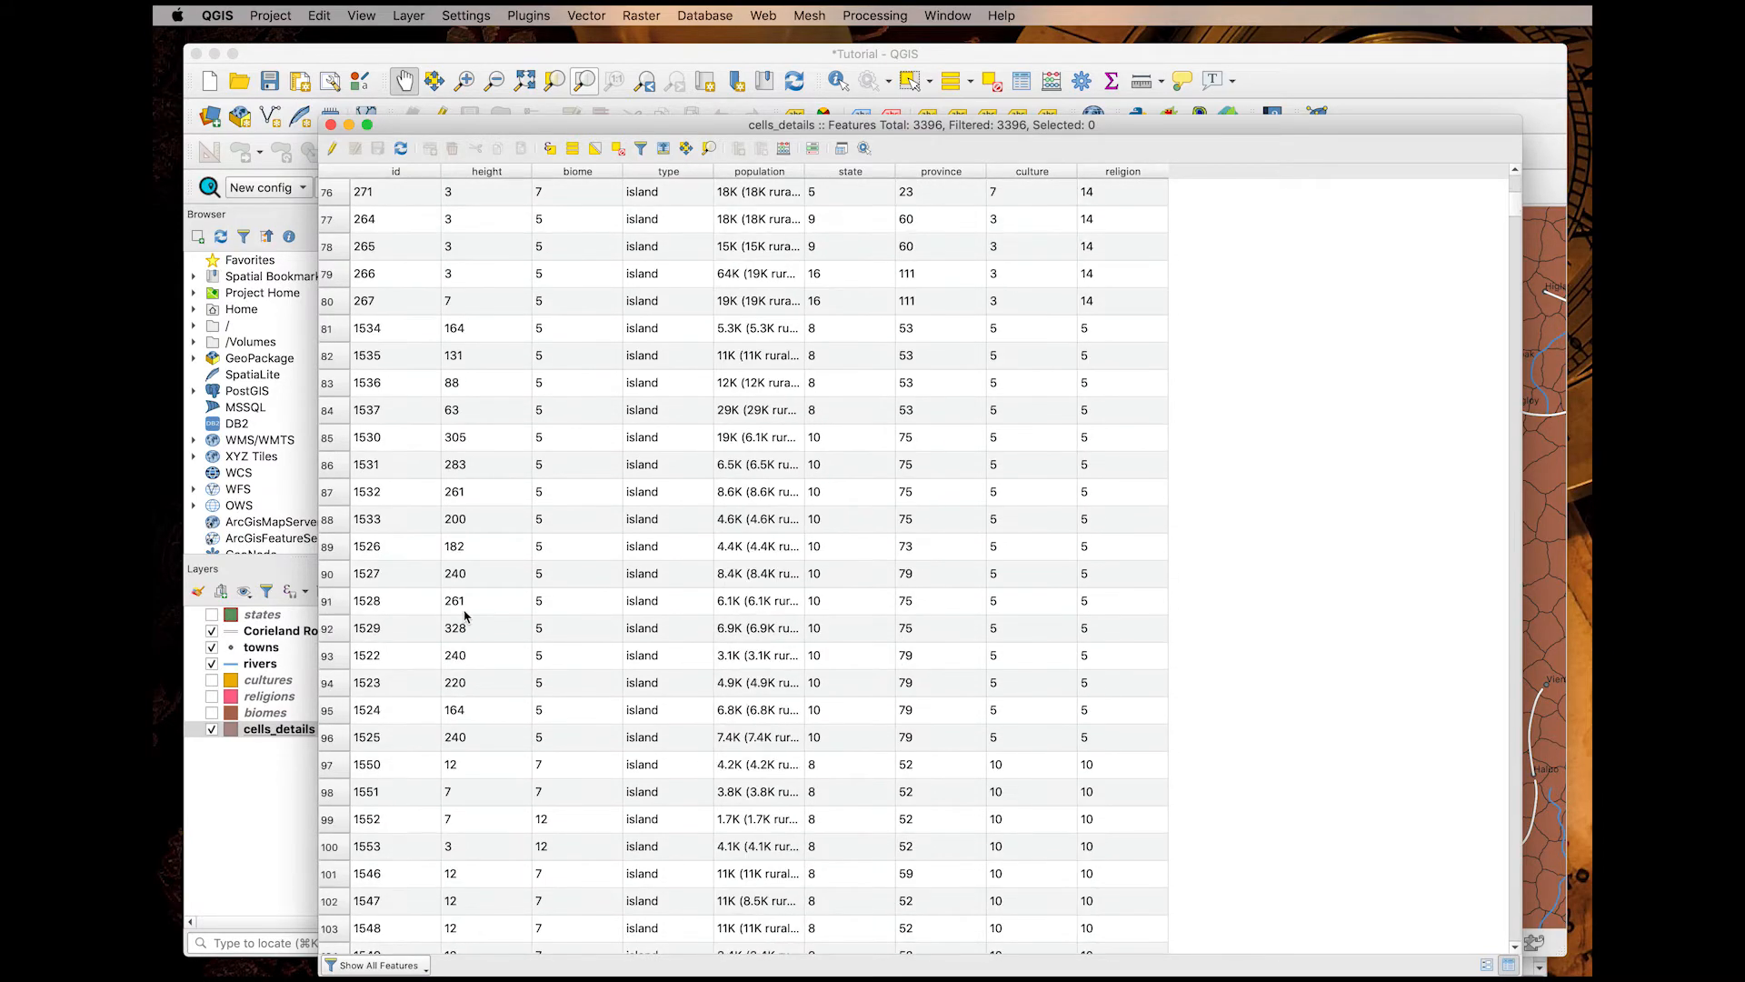
pyautogui.moveTo(1516, 202); pyautogui.dragTo(1501, 611)
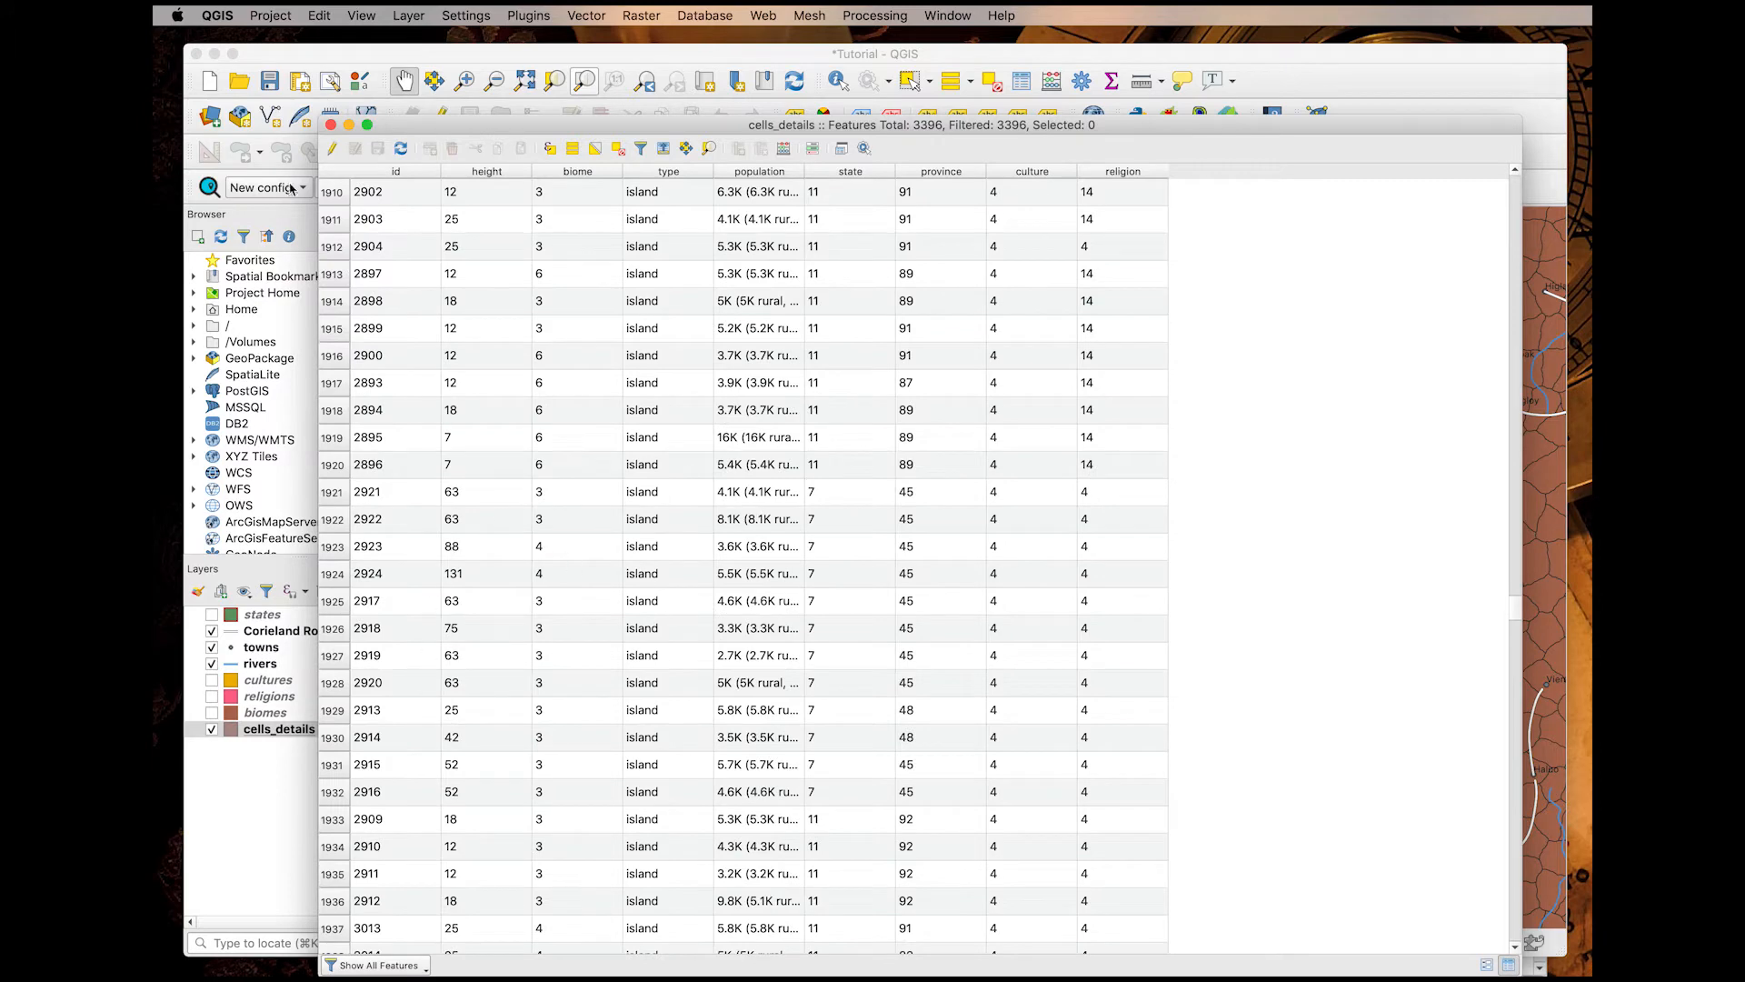
pyautogui.click(330, 124)
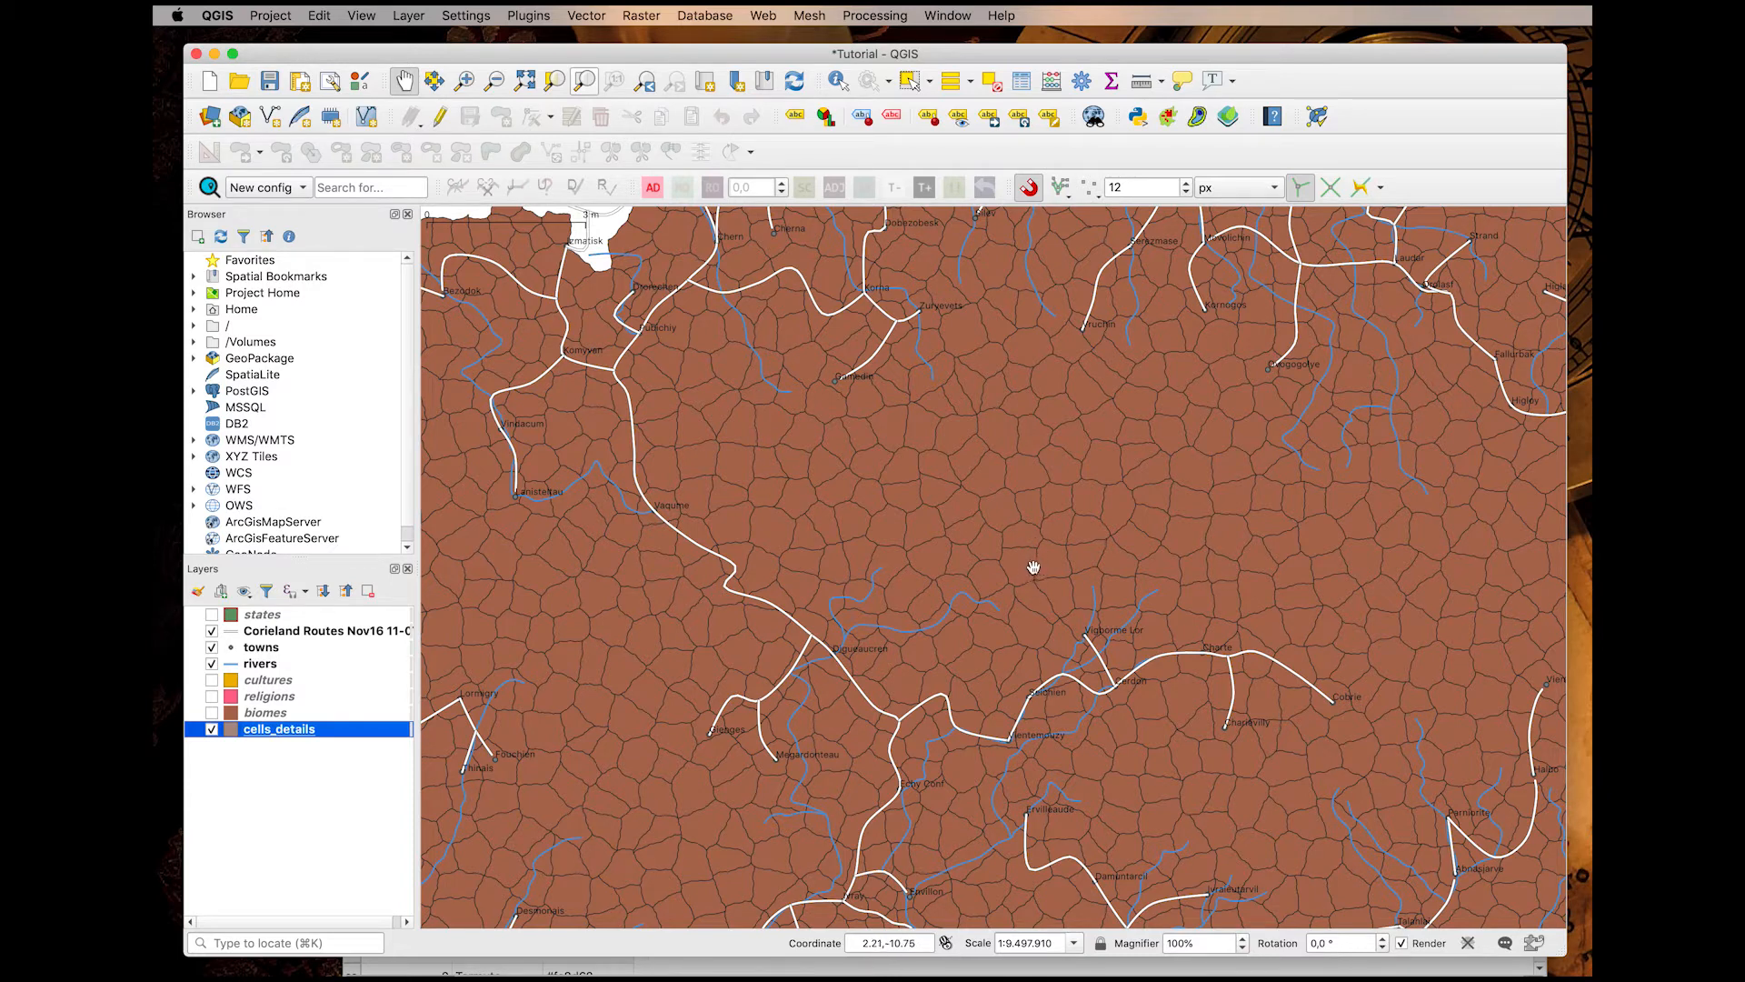
# Run Random Points Inside Polygons on cells_details with a point count of 10 and a 0.01 degree minimum distance, output to a temporary layer.
pyautogui.scroll(3, 1034, 567)
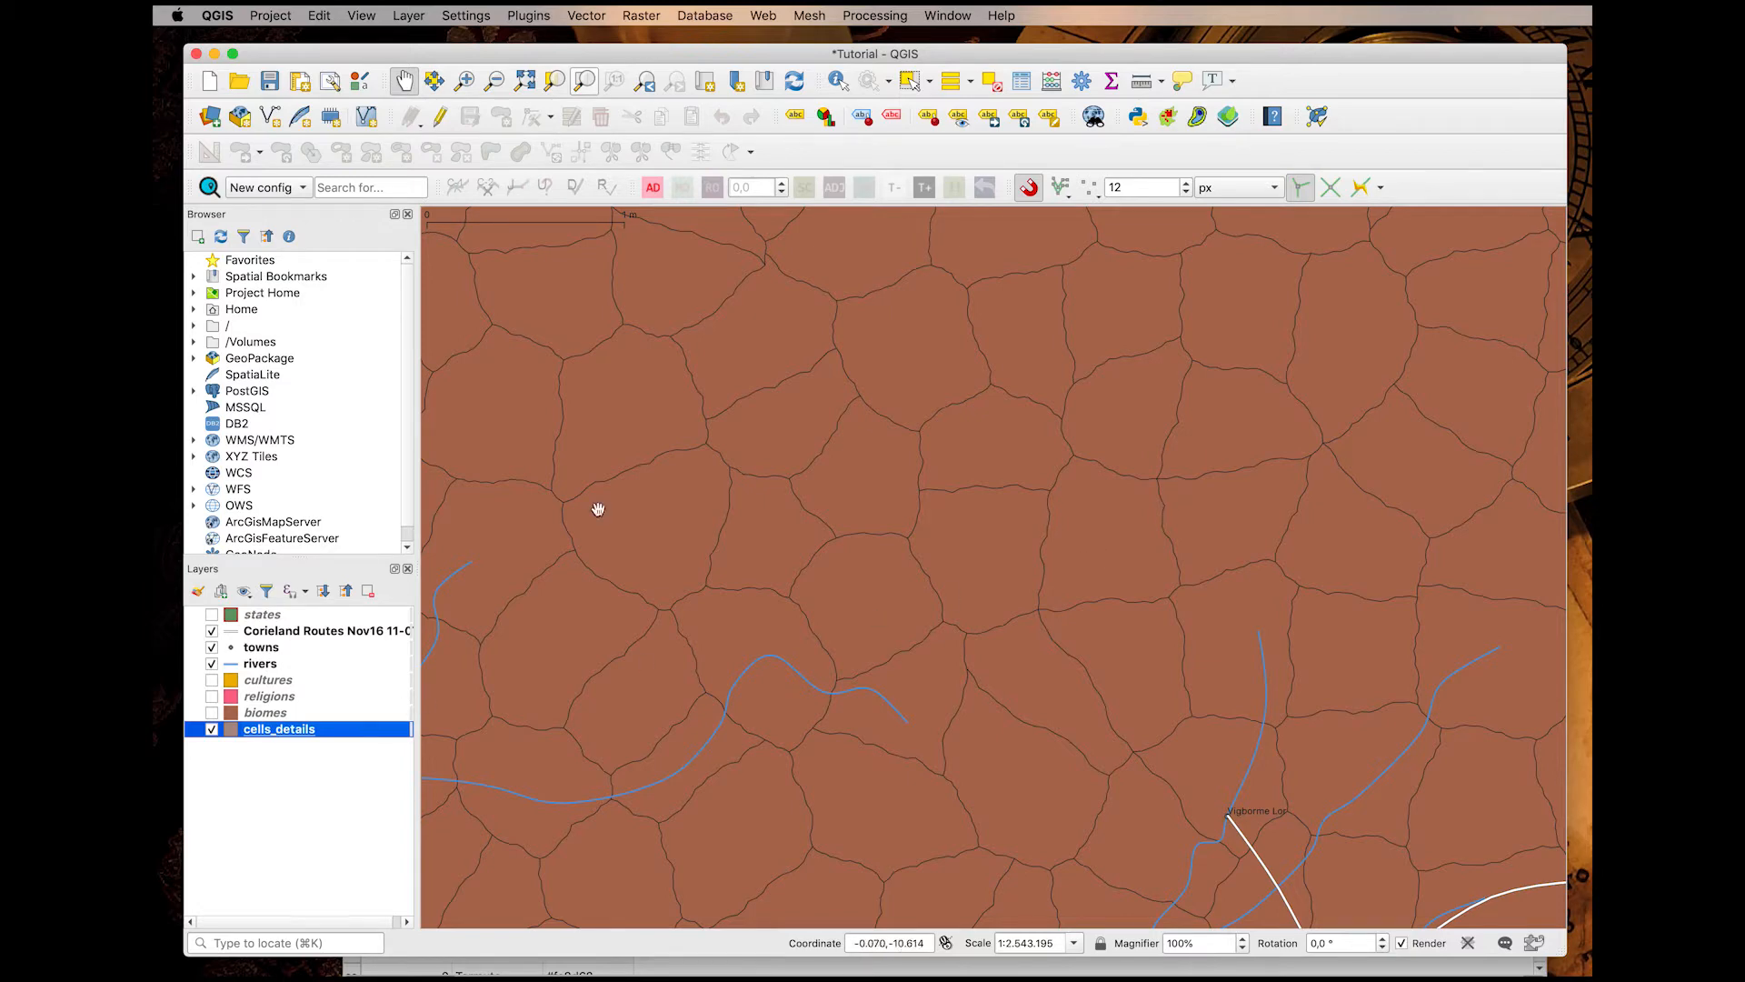
pyautogui.click(592, 16)
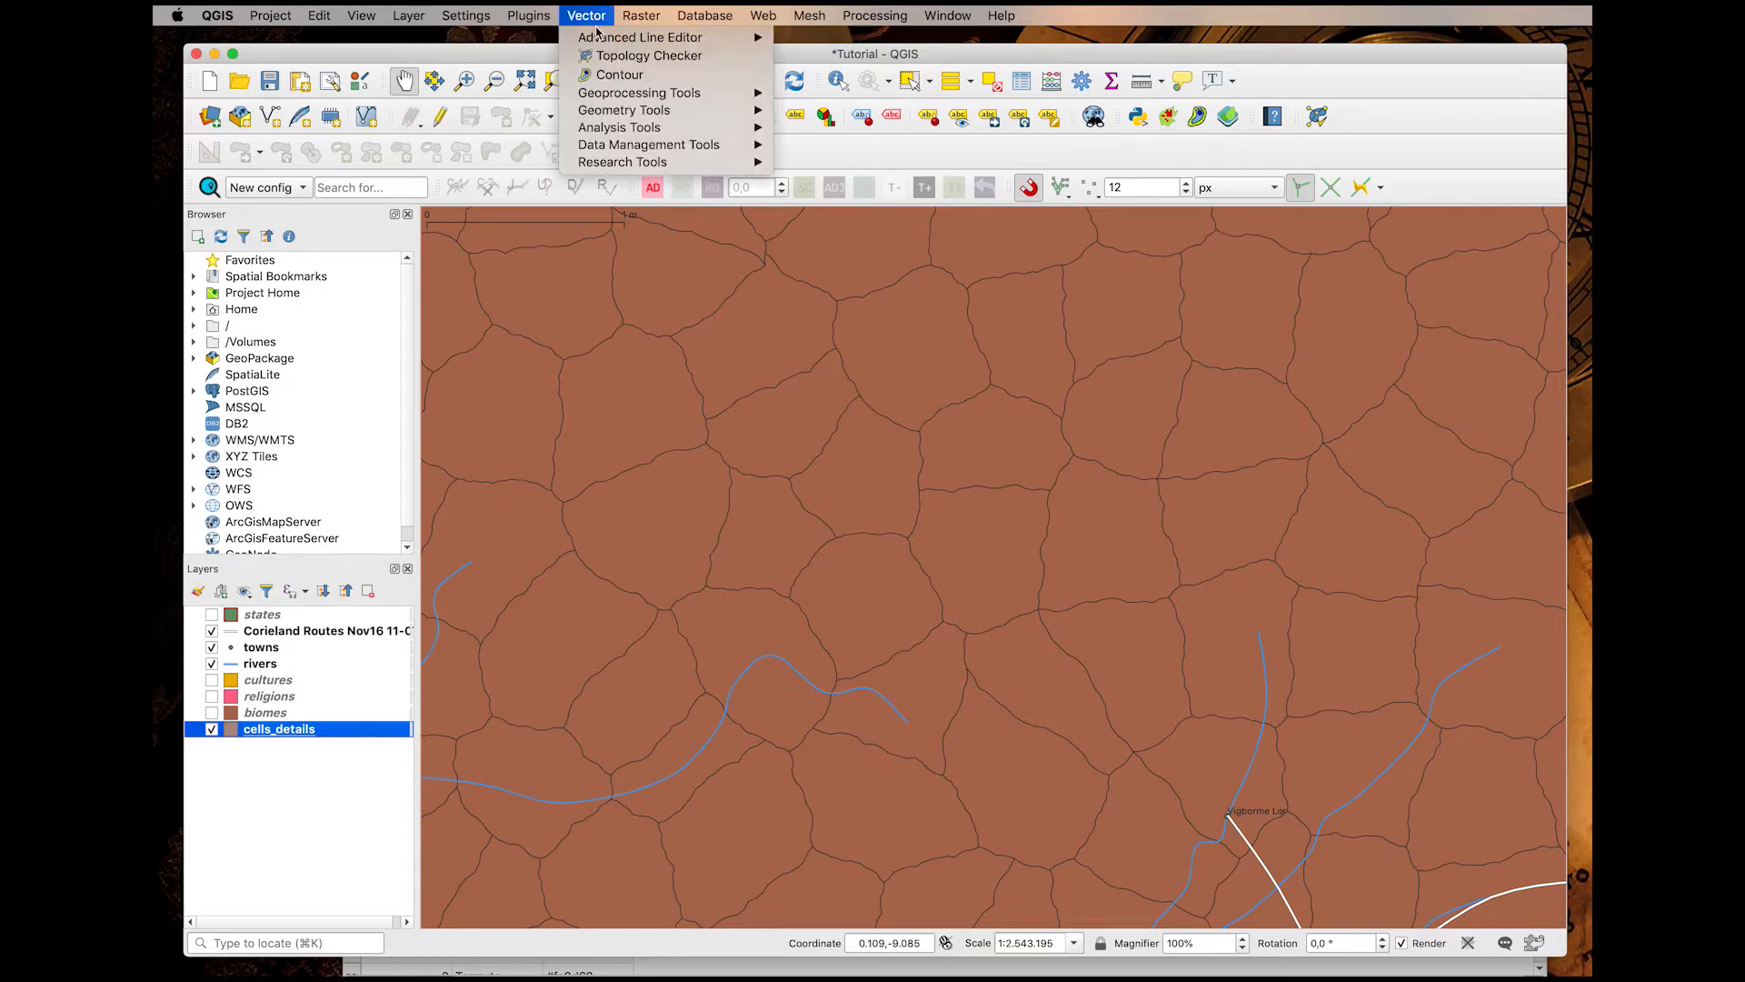
pyautogui.moveTo(622, 165)
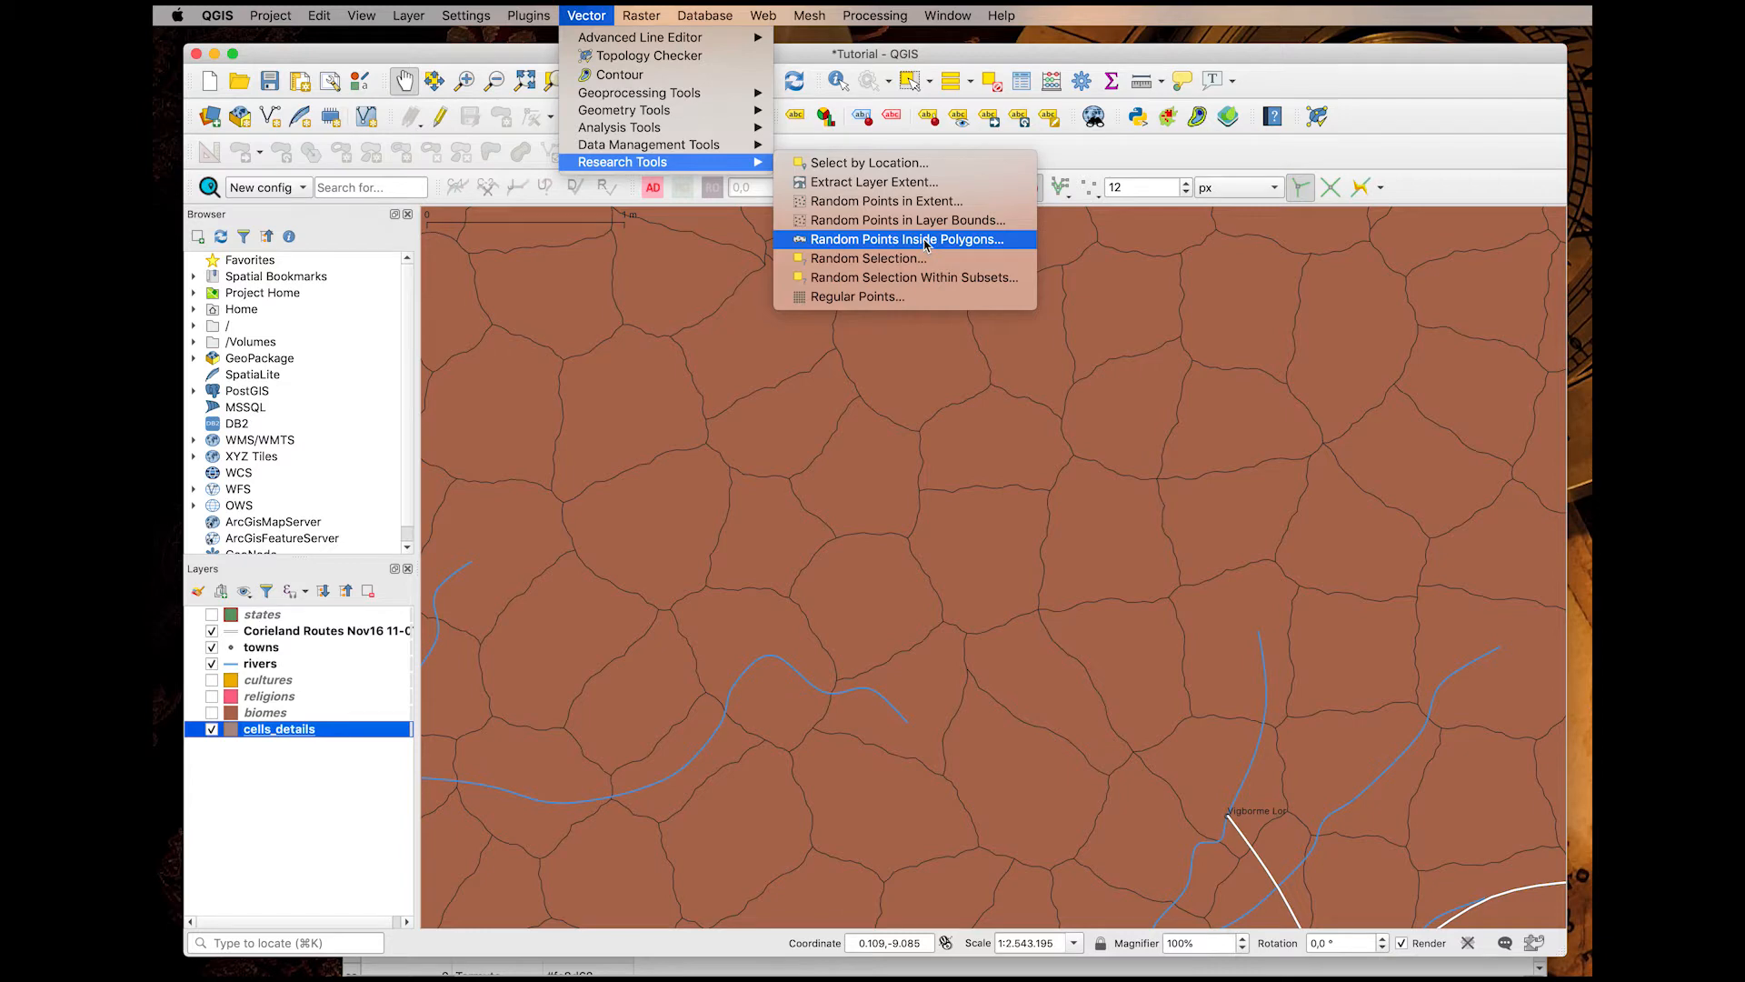
pyautogui.click(926, 240)
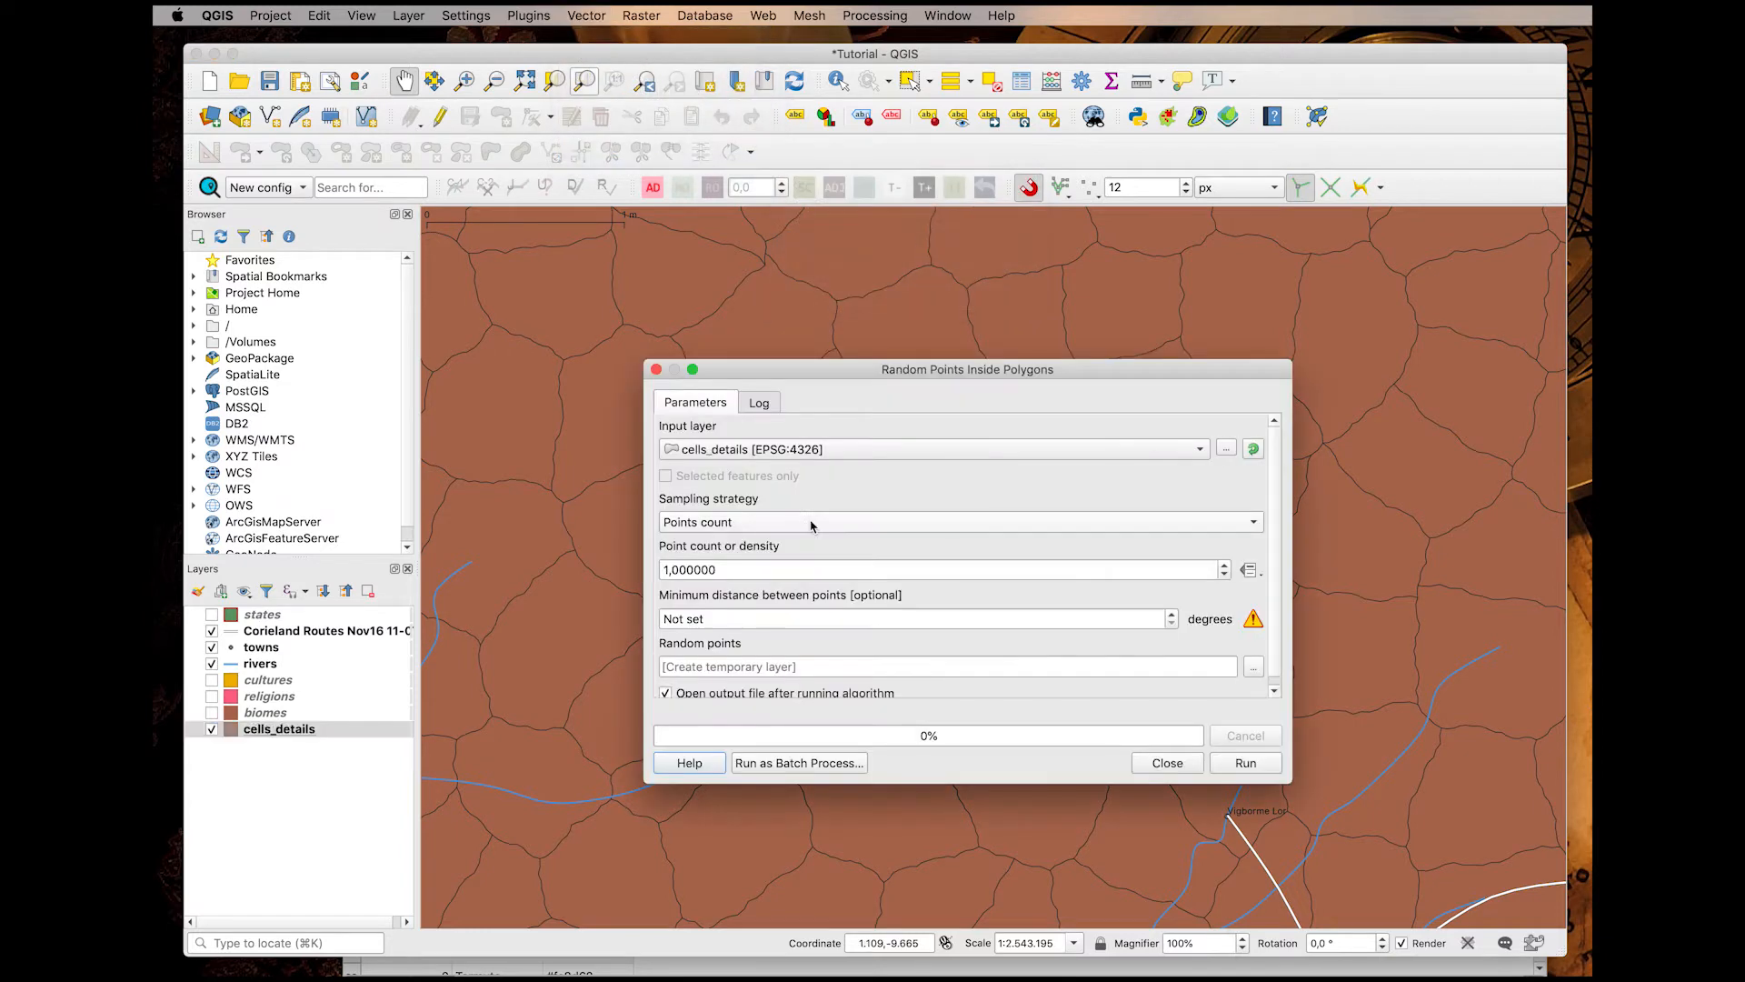
pyautogui.doubleClick(809, 570)
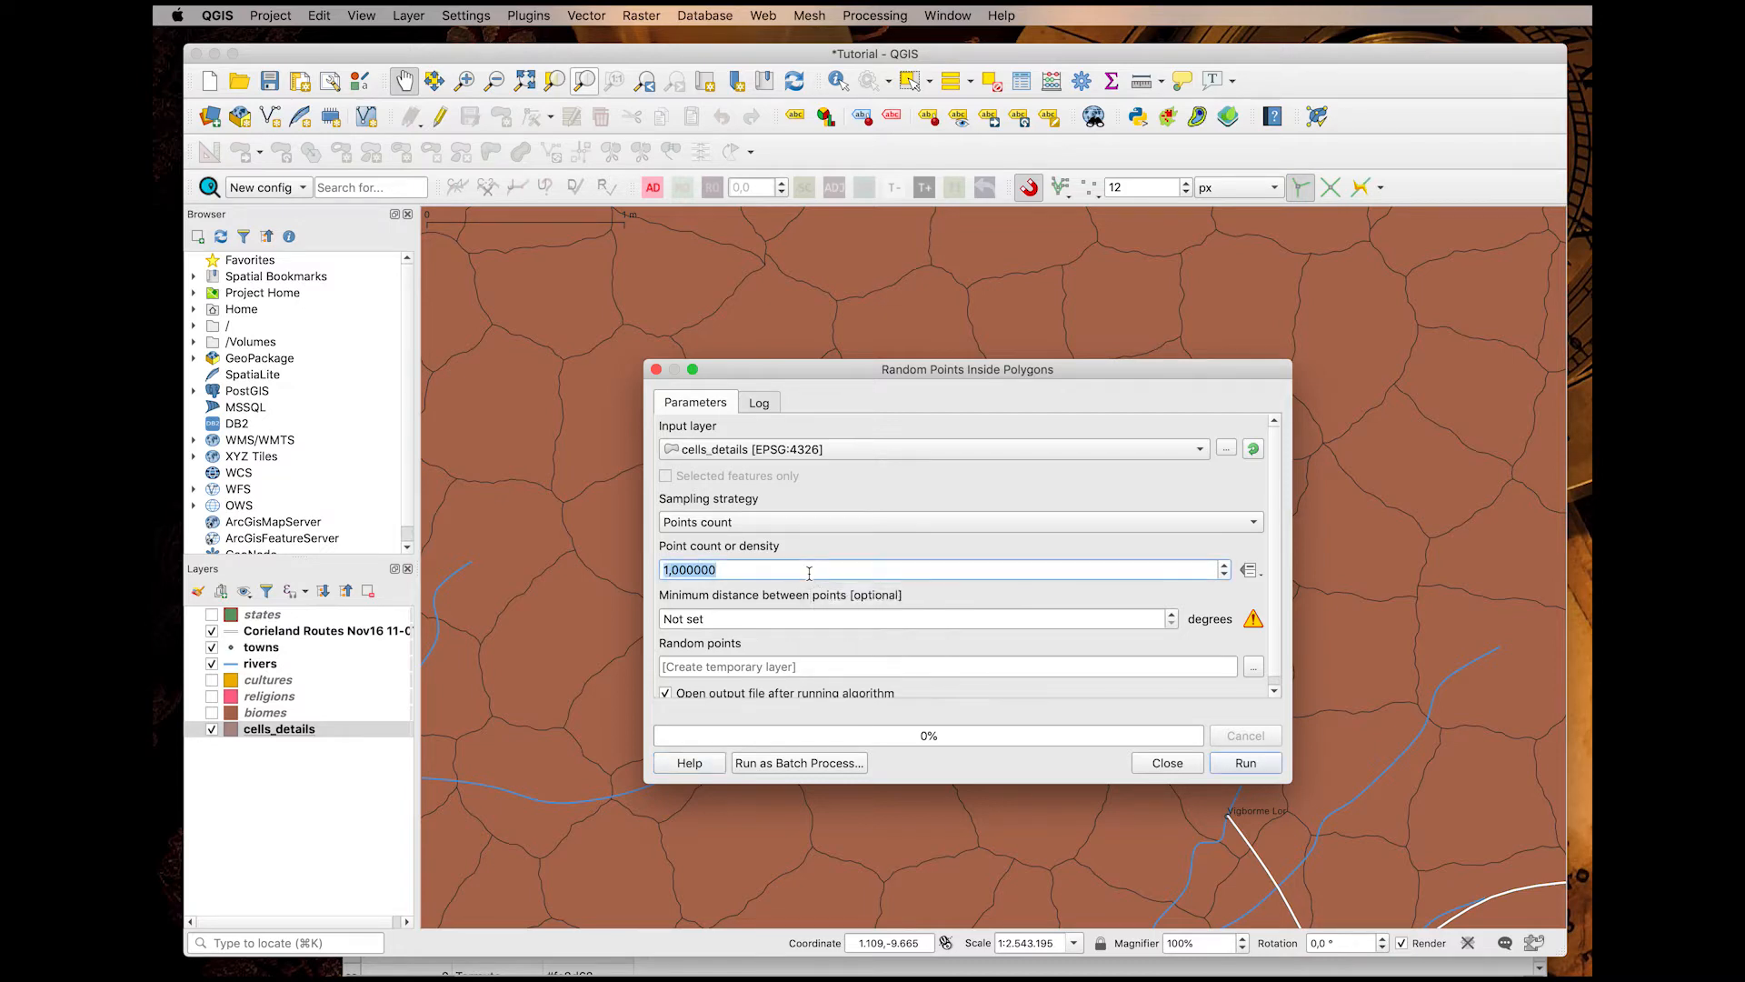
pyautogui.write('10')
pyautogui.moveTo(702, 604)
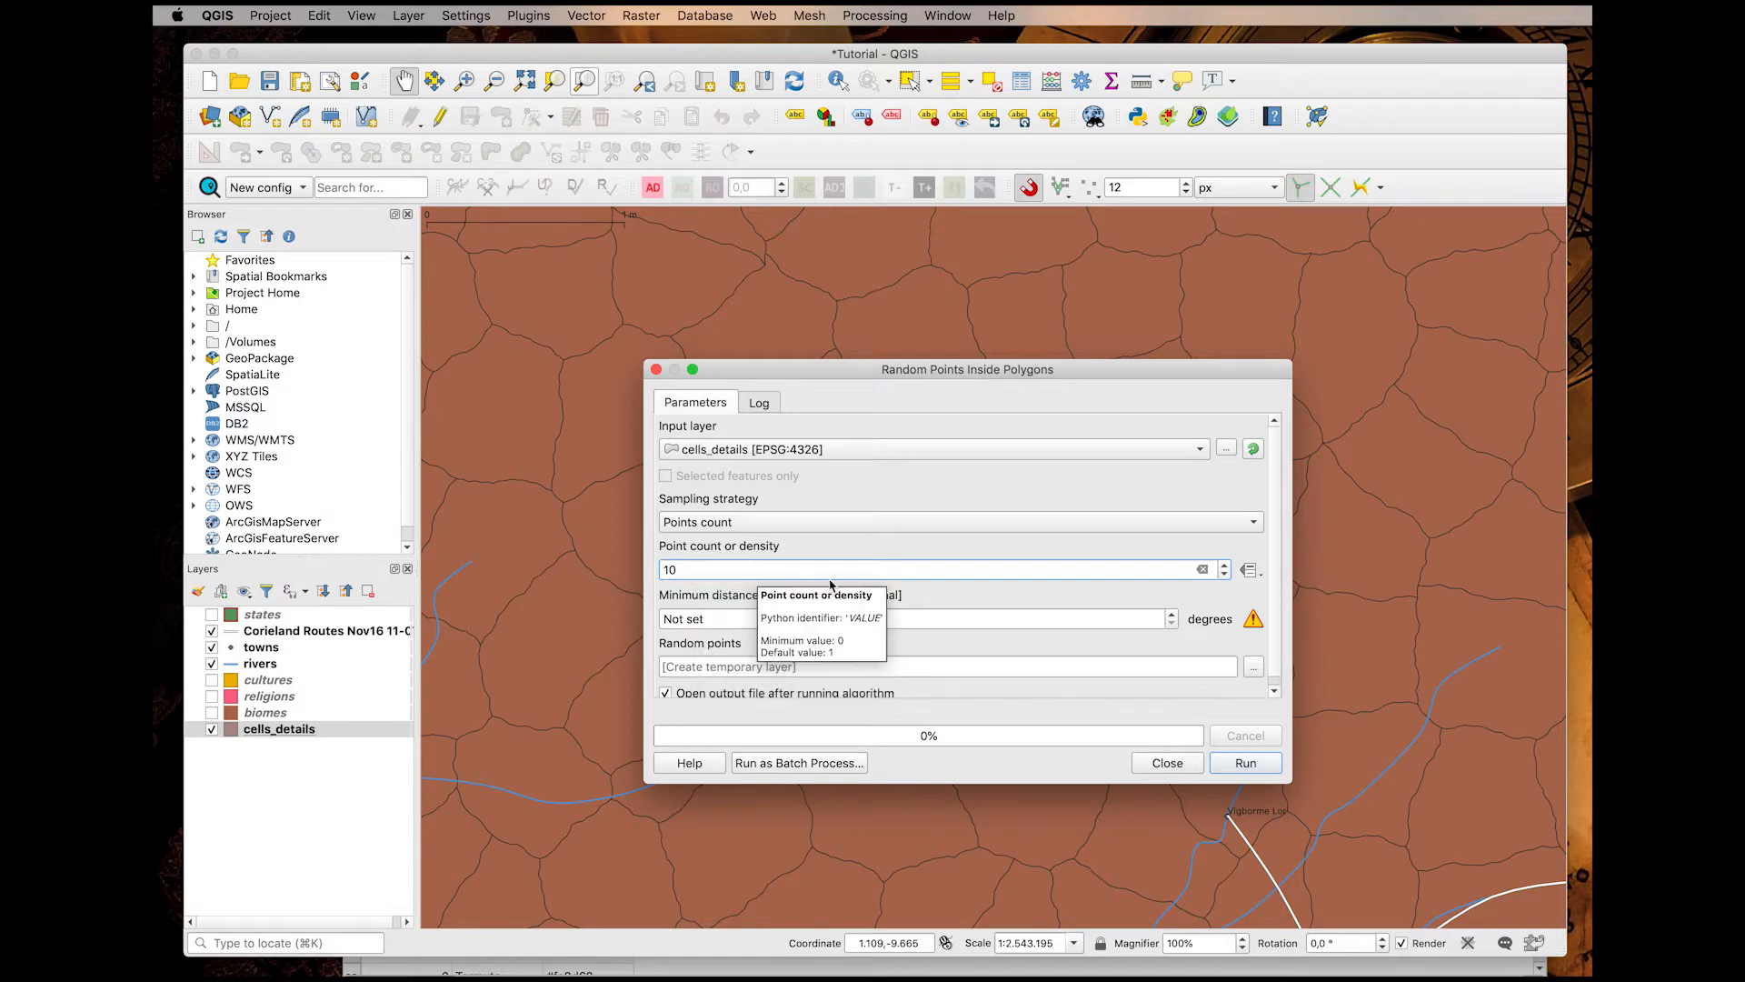
pyautogui.tripleClick(723, 618)
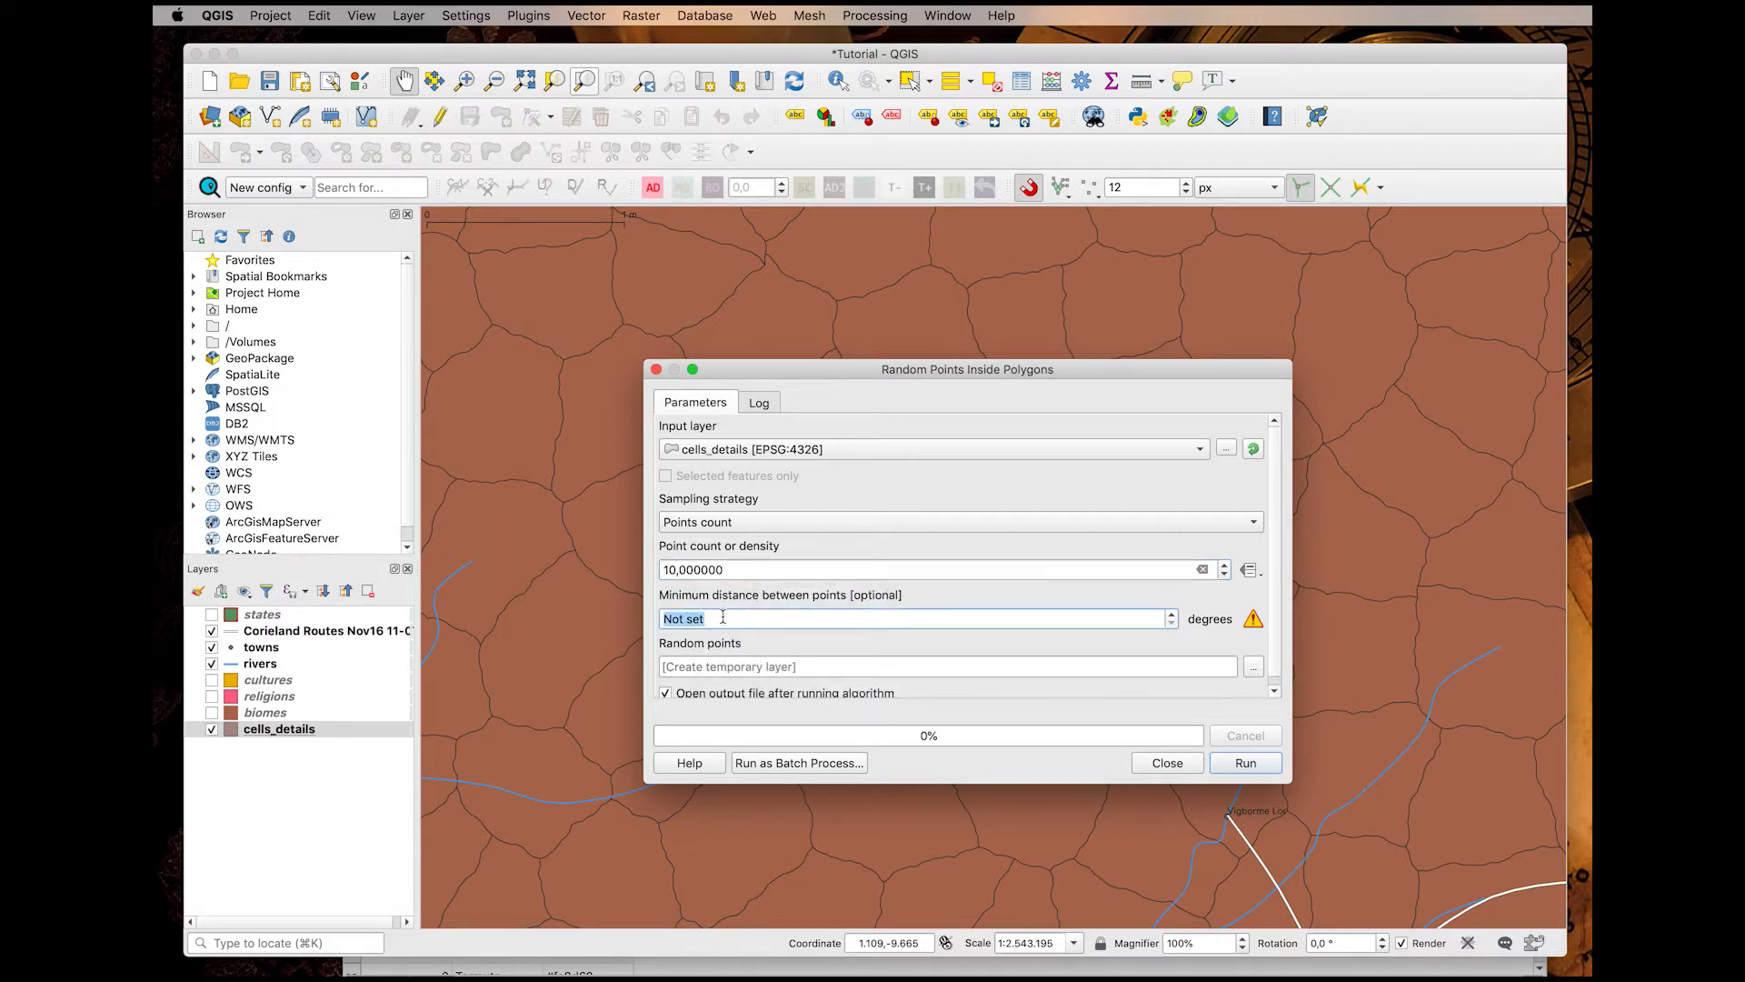
pyautogui.write('0,01')
pyautogui.click(1246, 764)
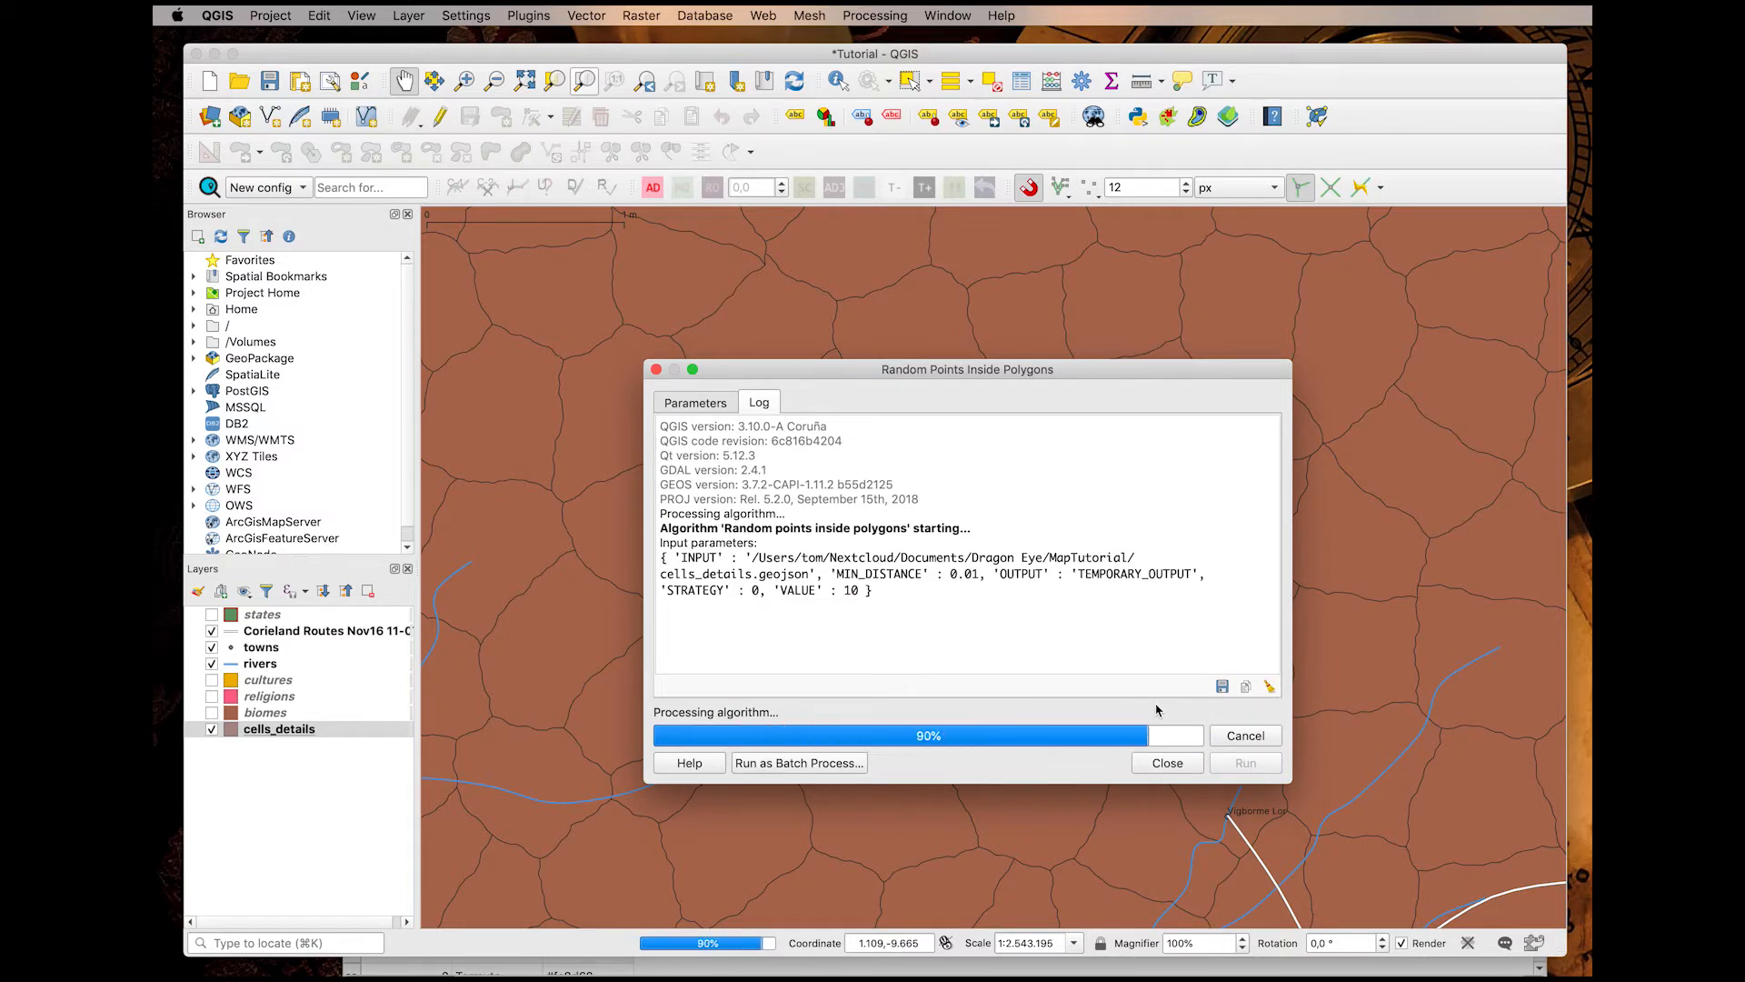
# Close the Random Points Inside Polygons dialog and remove the temporary Random points layer from the project.
pyautogui.click(1163, 761)
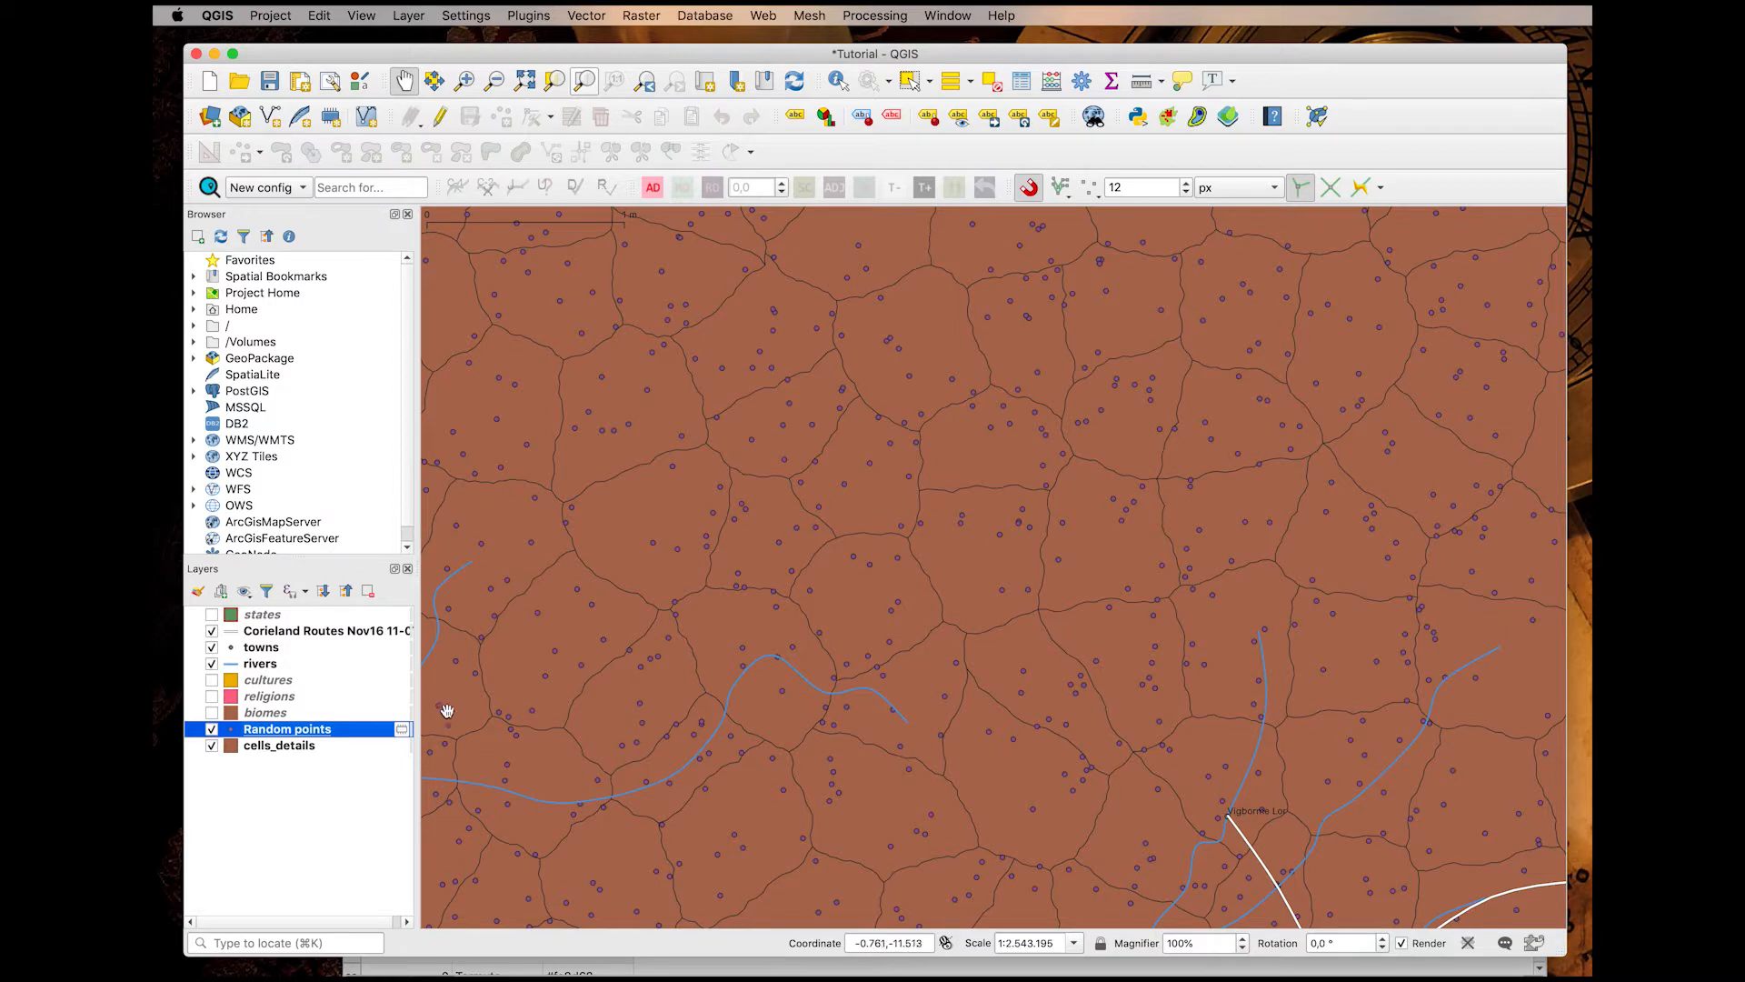
pyautogui.click(402, 729)
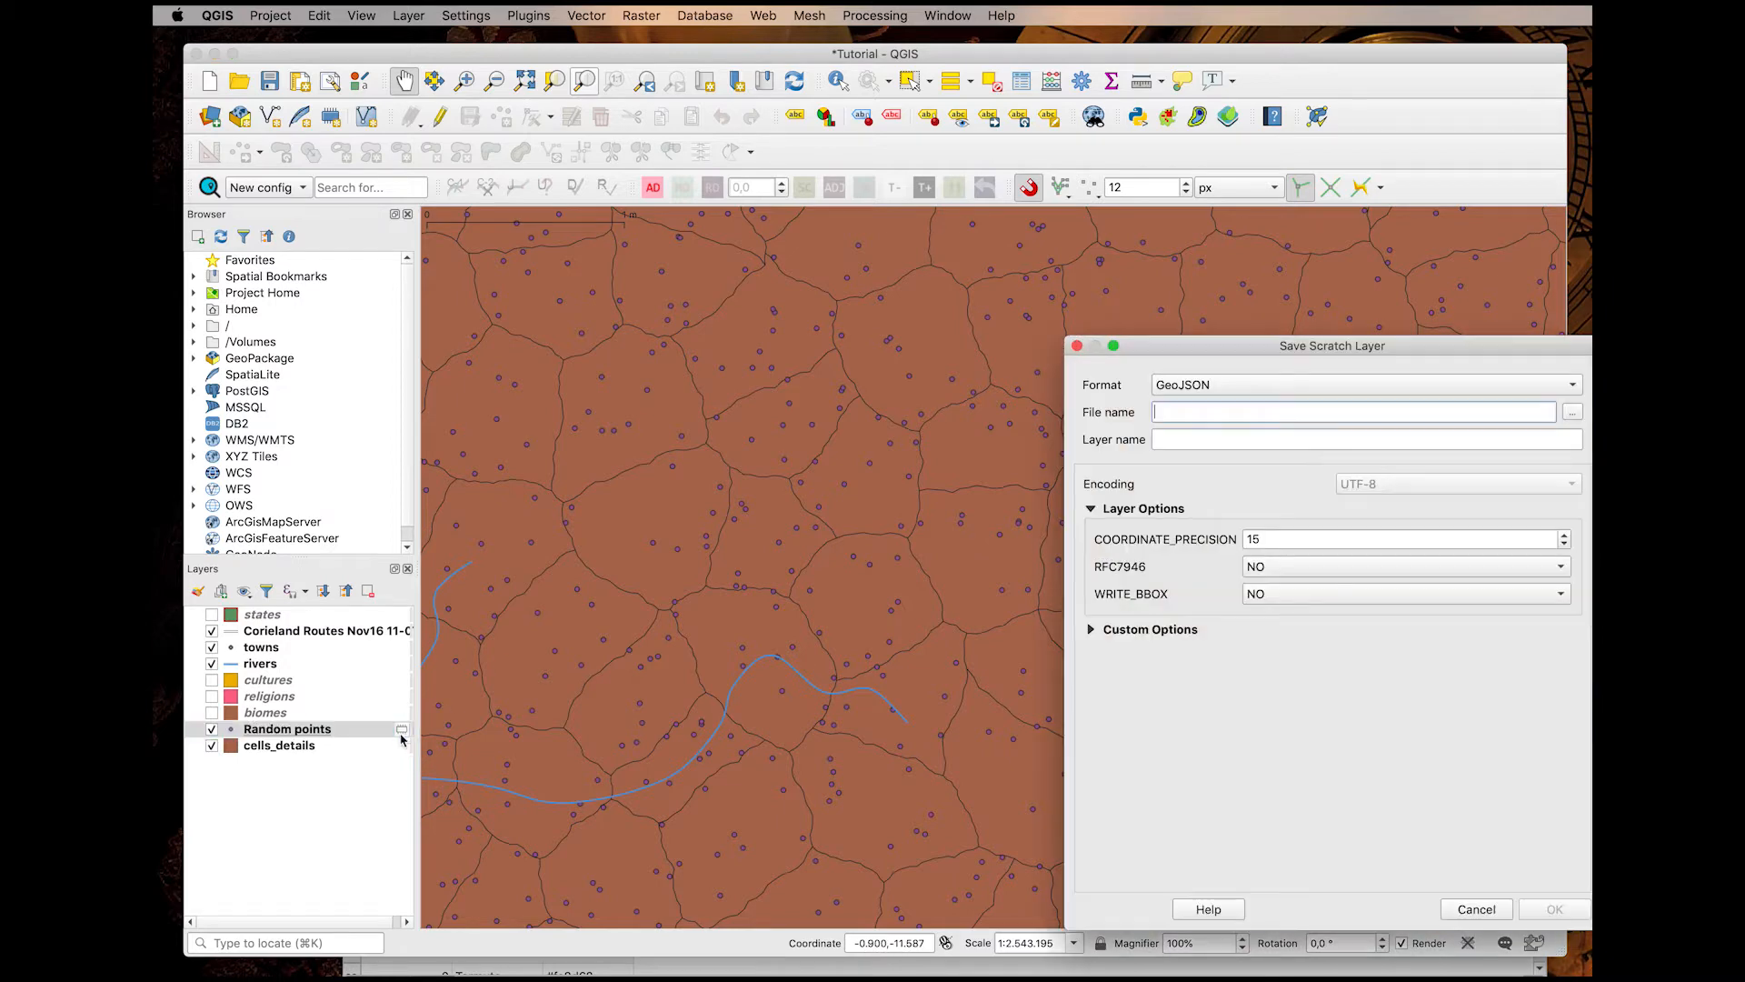
pyautogui.click(1462, 909)
pyautogui.click(368, 592)
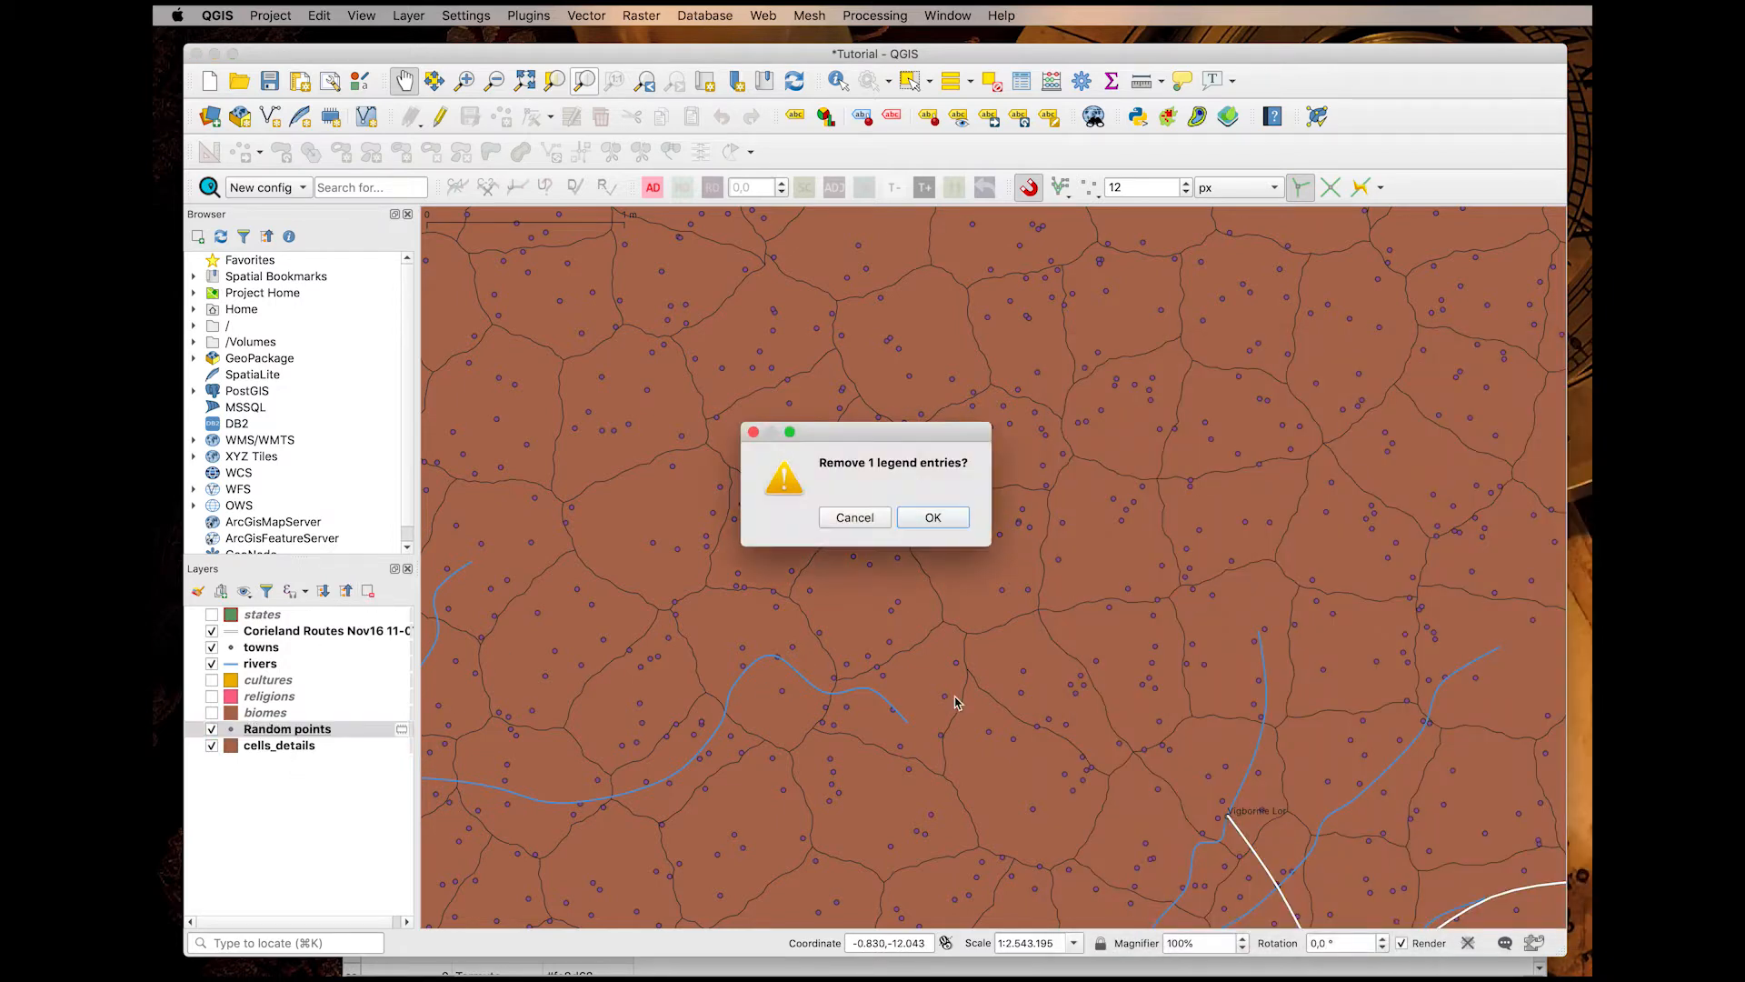
pyautogui.click(929, 514)
# Run Random Points Inside Polygons on cells_details with a point count of 15 and a 0.02 degree minimum distance, output to a temporary layer.
pyautogui.click(284, 732)
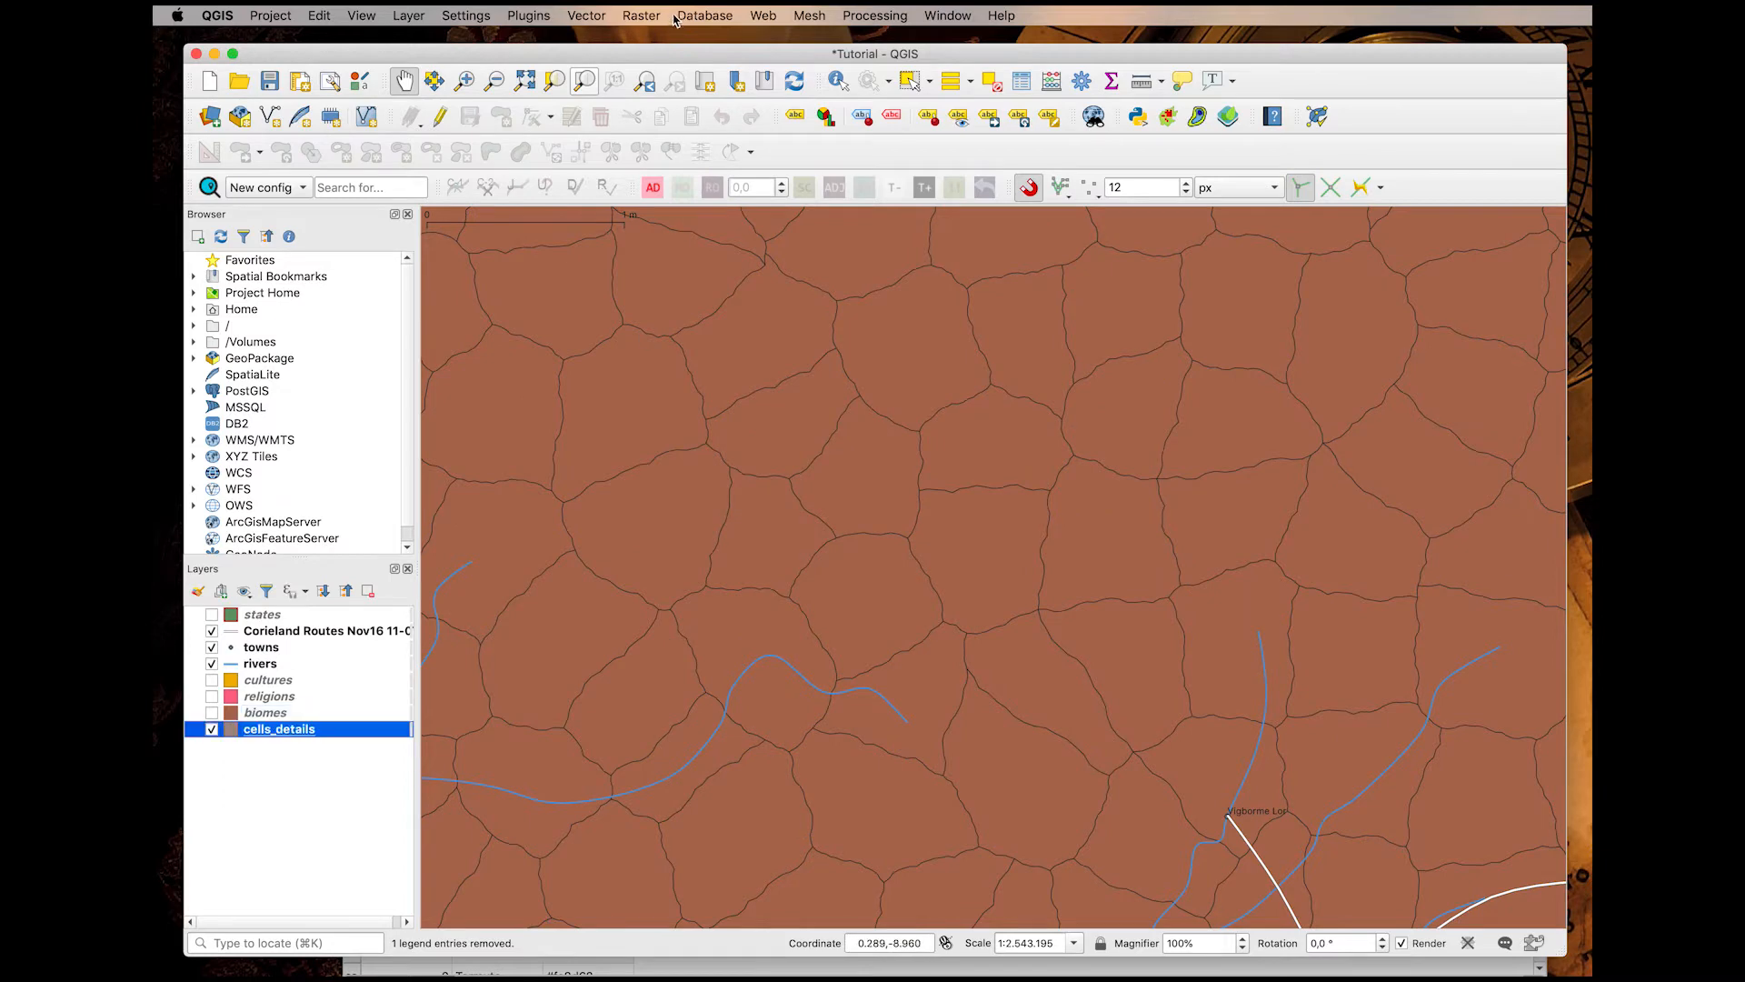
pyautogui.click(600, 16)
pyautogui.moveTo(607, 95)
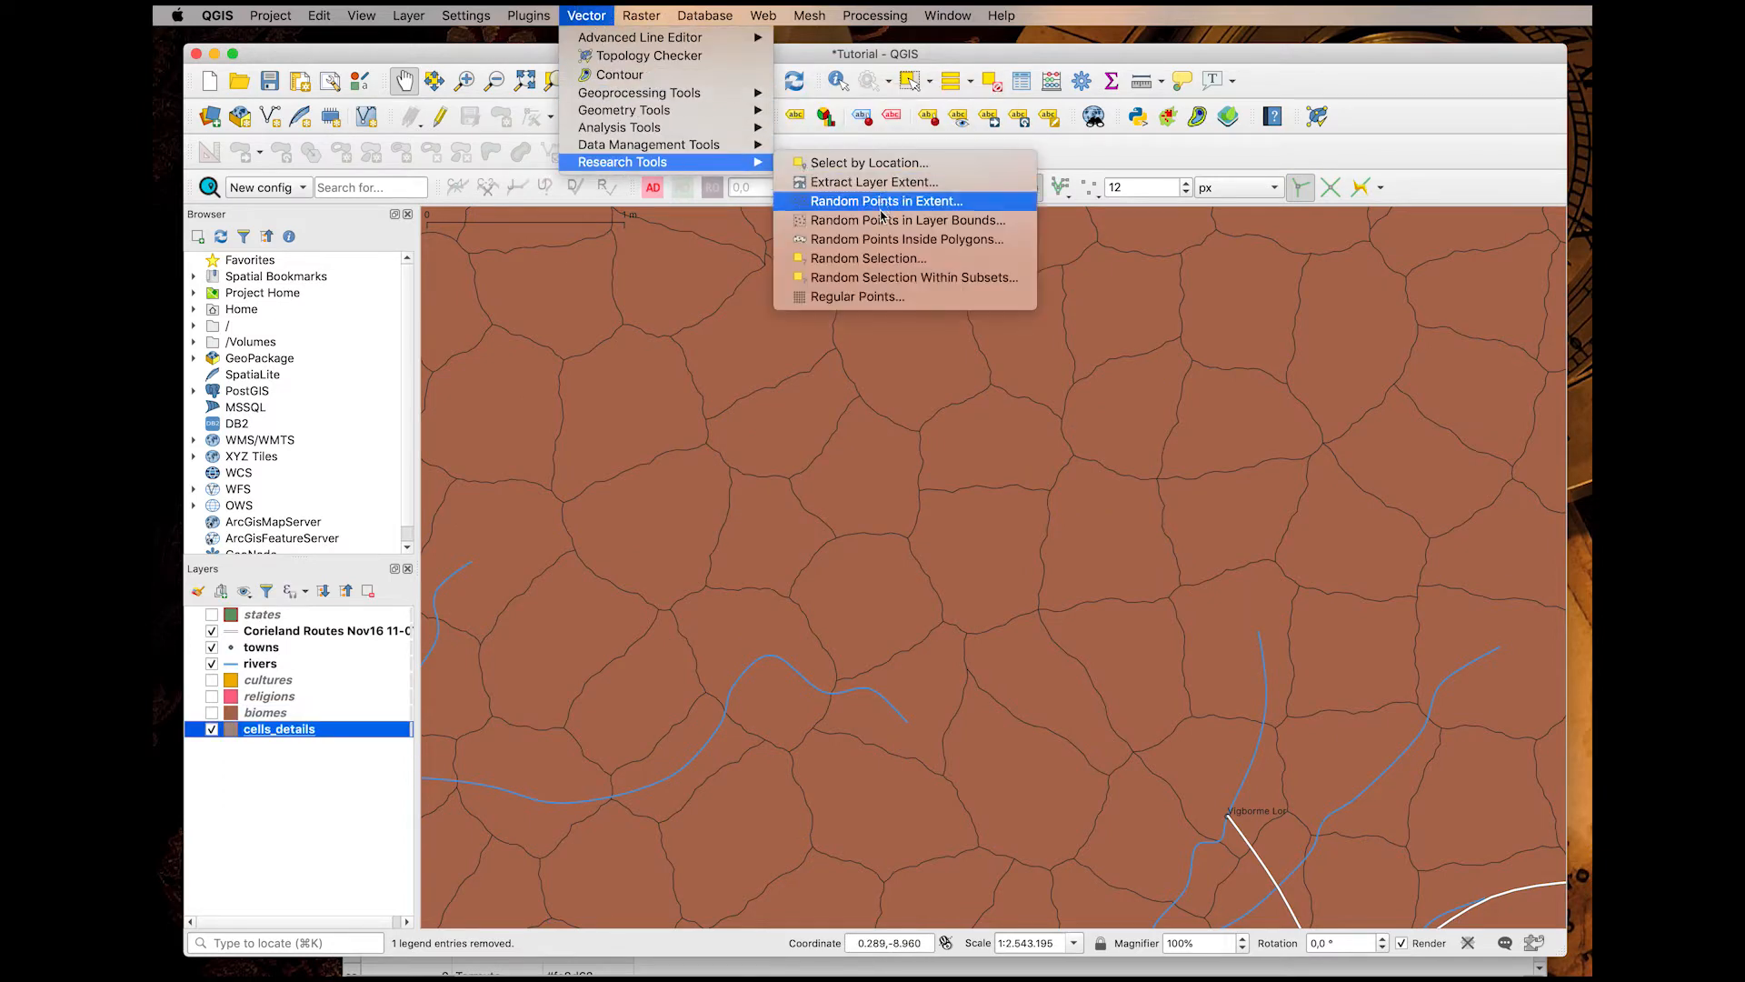
pyautogui.click(877, 239)
pyautogui.doubleClick(728, 570)
pyautogui.write('15')
pyautogui.press('Tab')
pyautogui.write('0')
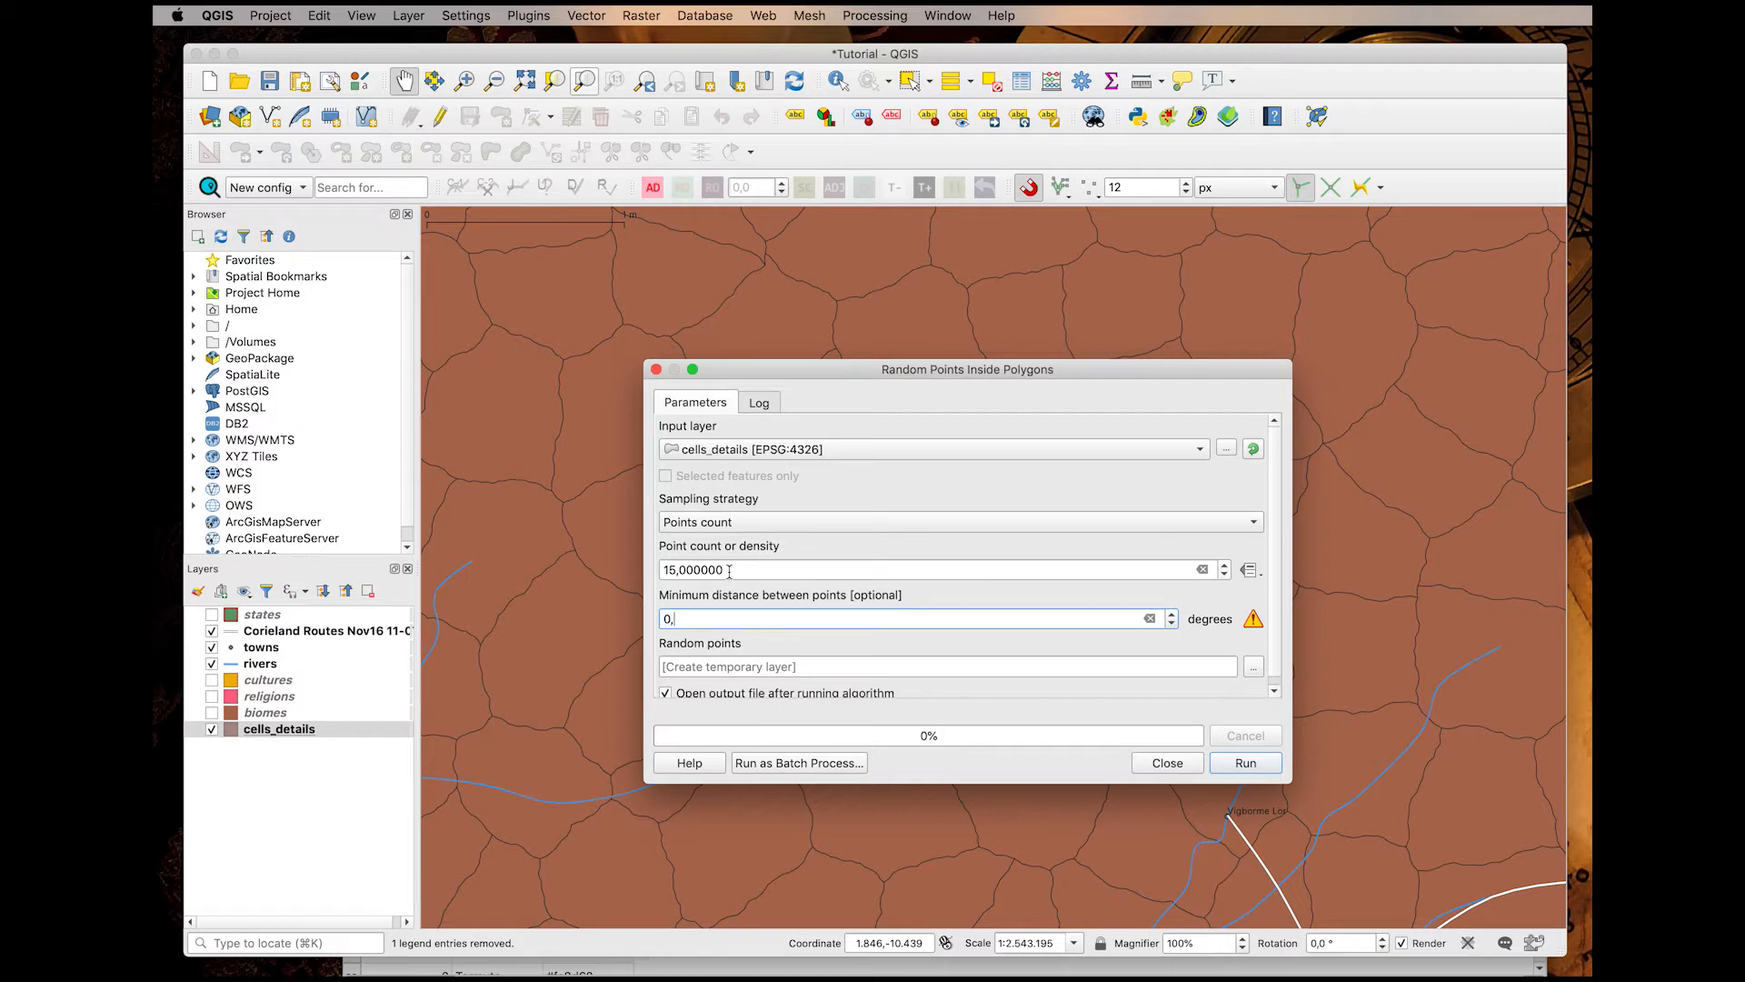
pyautogui.press('Tab')
pyautogui.click(1257, 762)
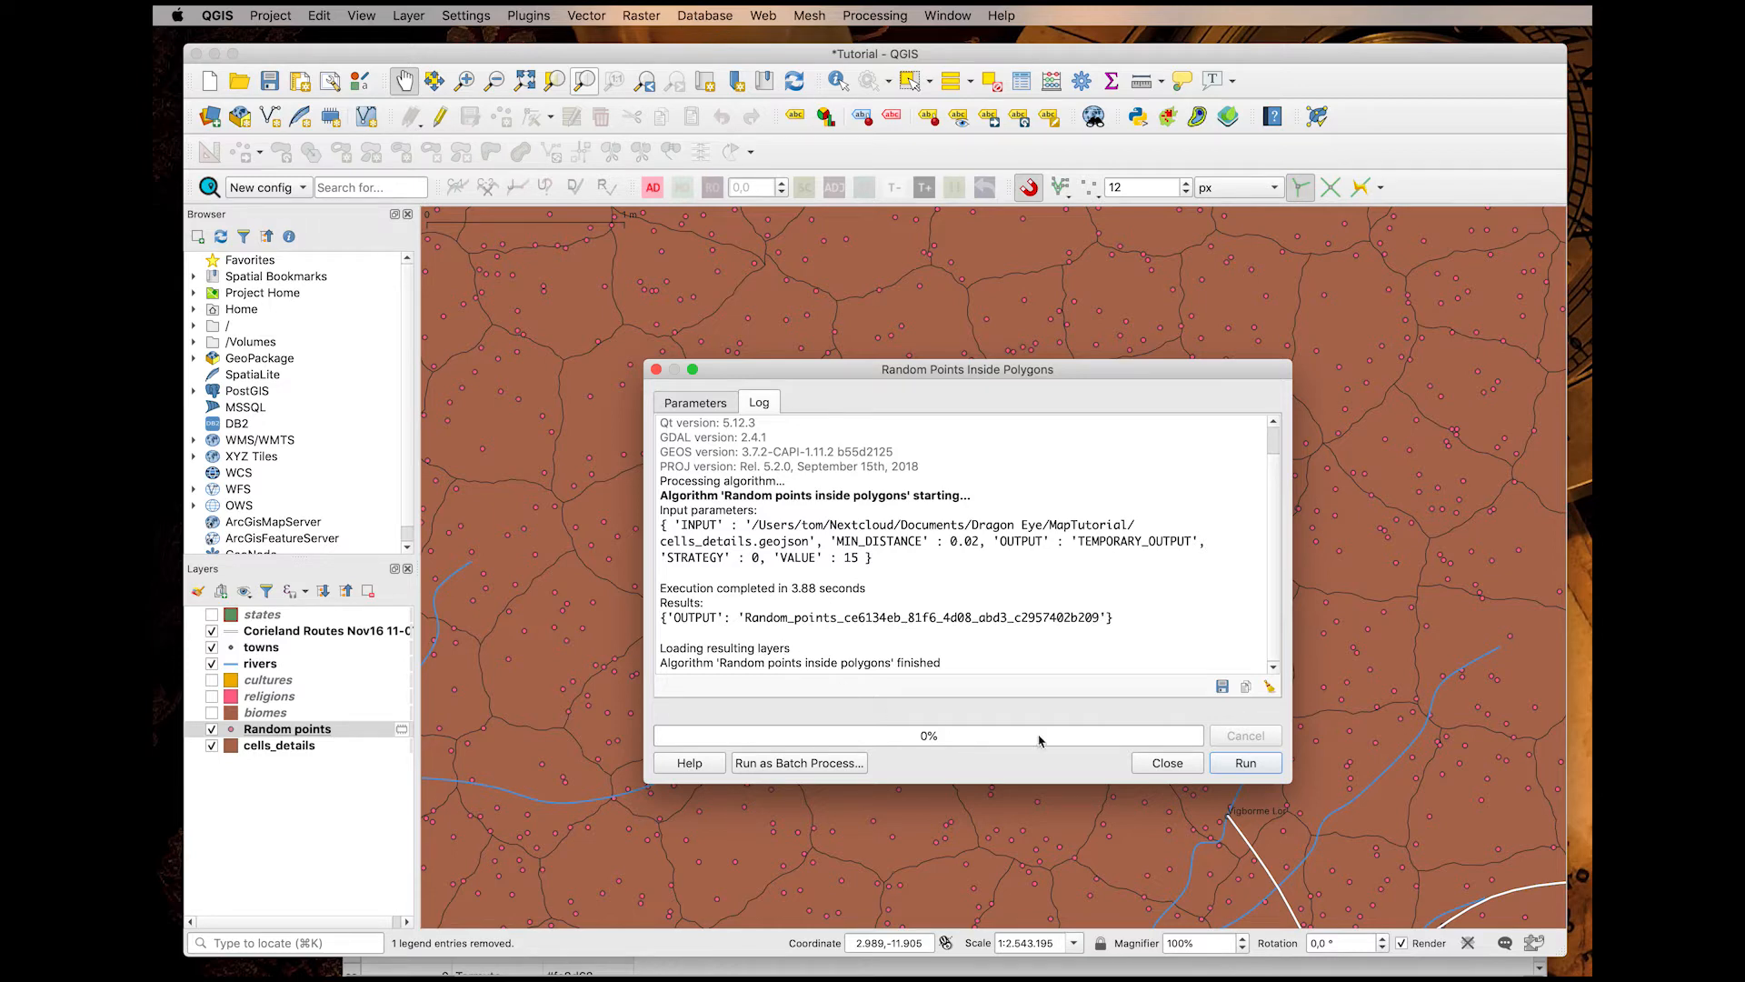
pyautogui.click(1155, 769)
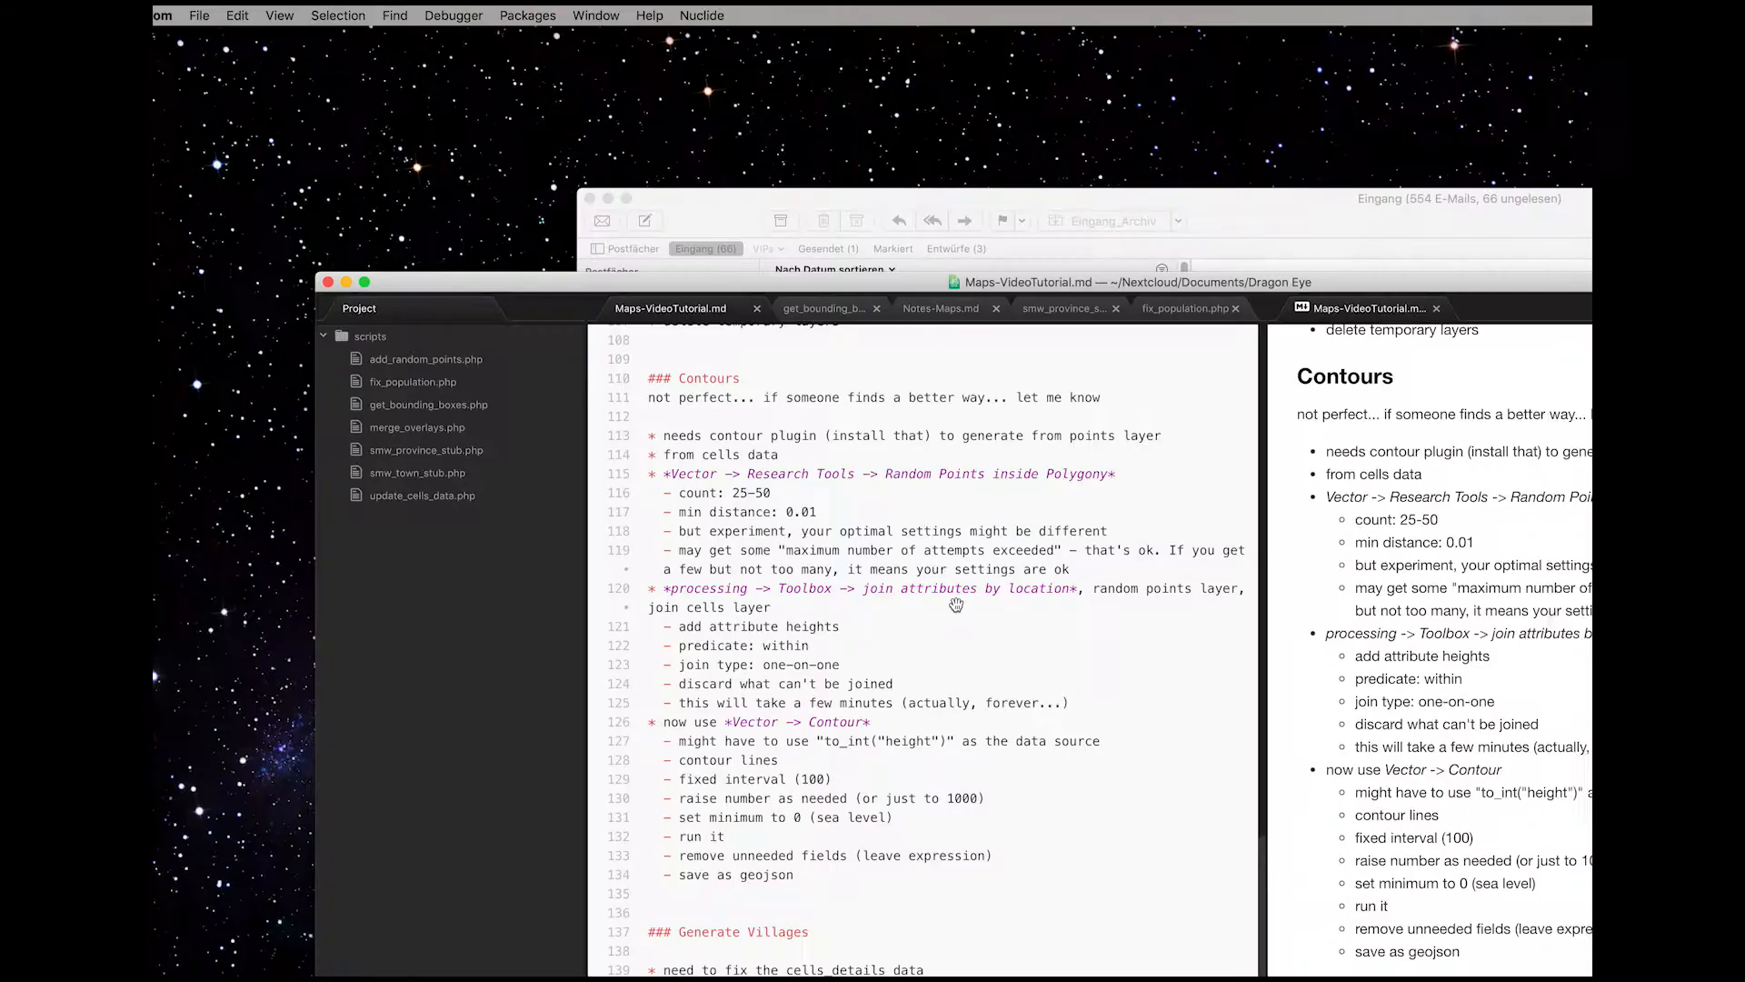
# Find the Join attributes by location algorithm in the processing toolbox and open it.
pyautogui.click(896, 17)
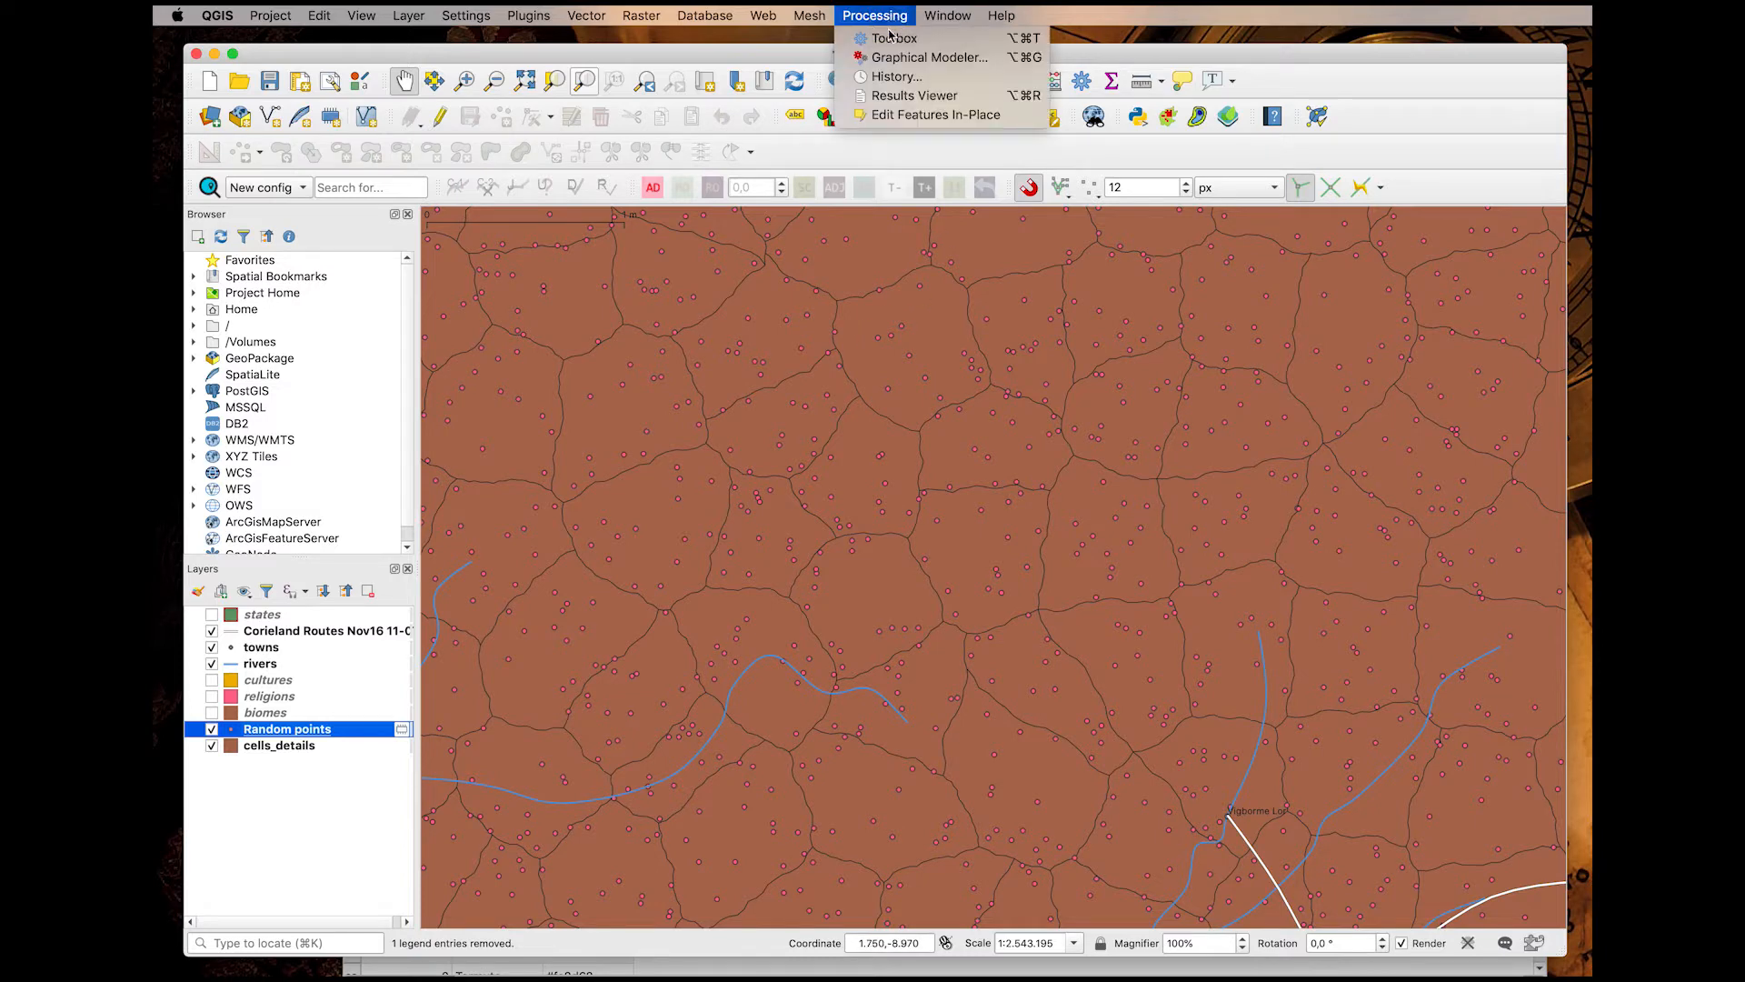
pyautogui.click(888, 38)
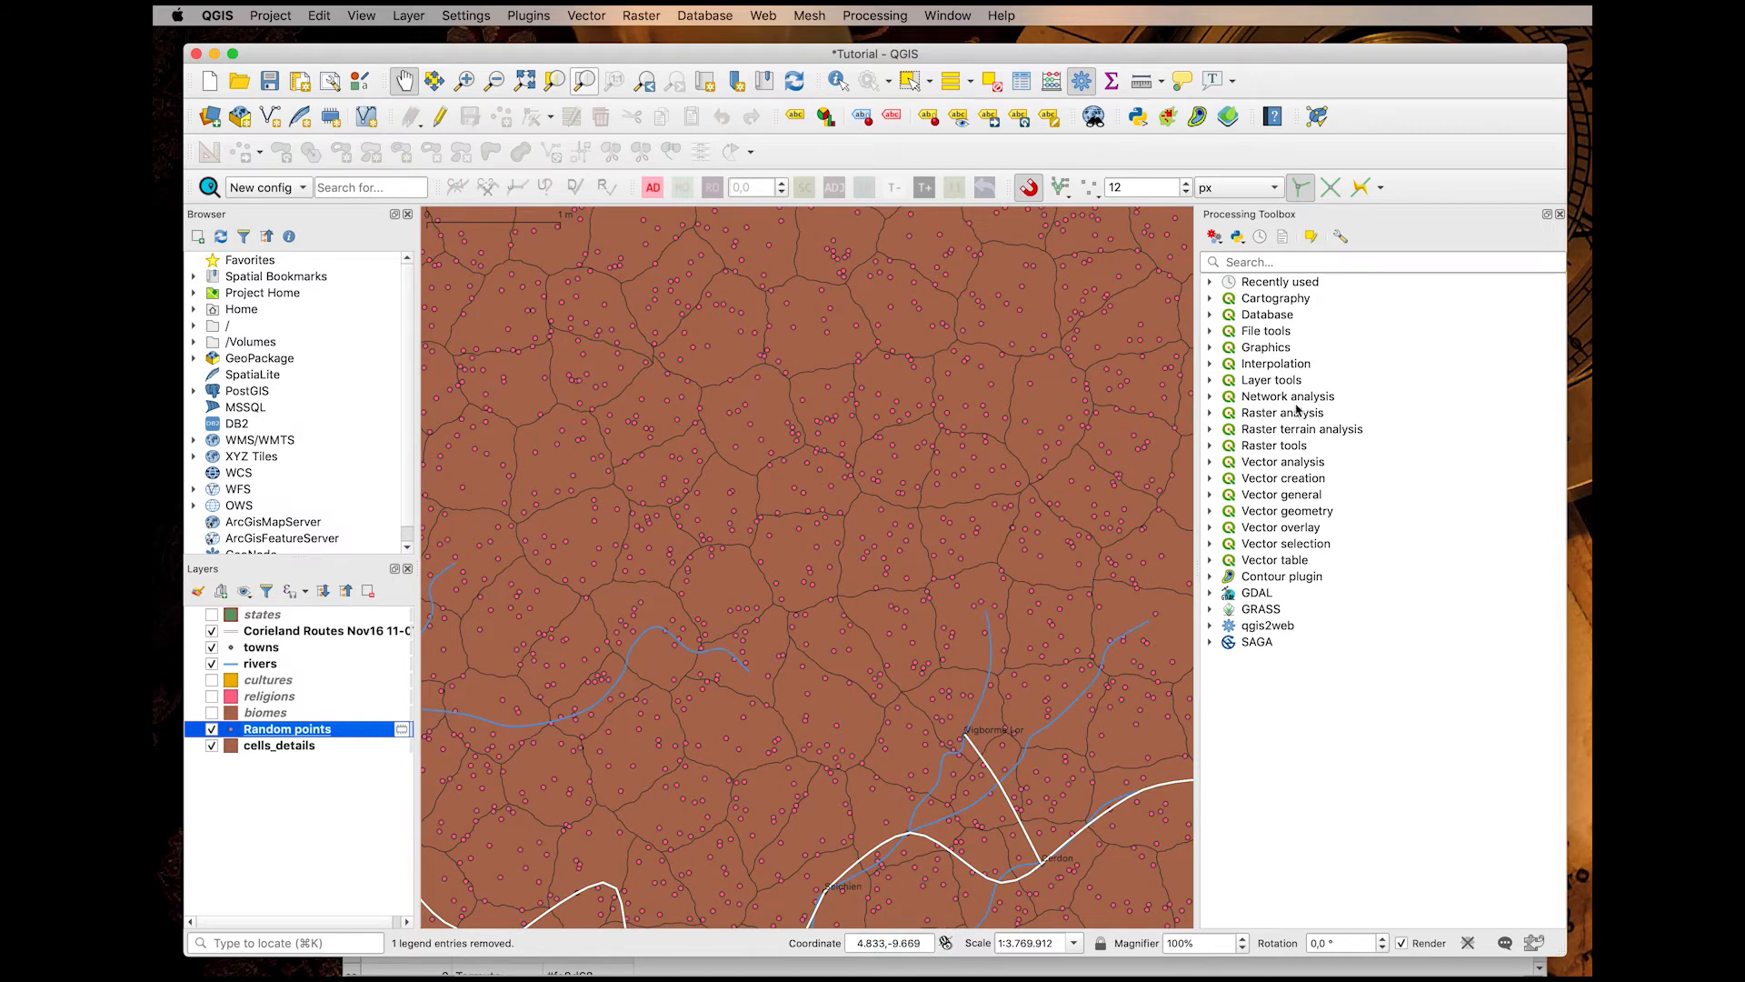
pyautogui.click(1297, 263)
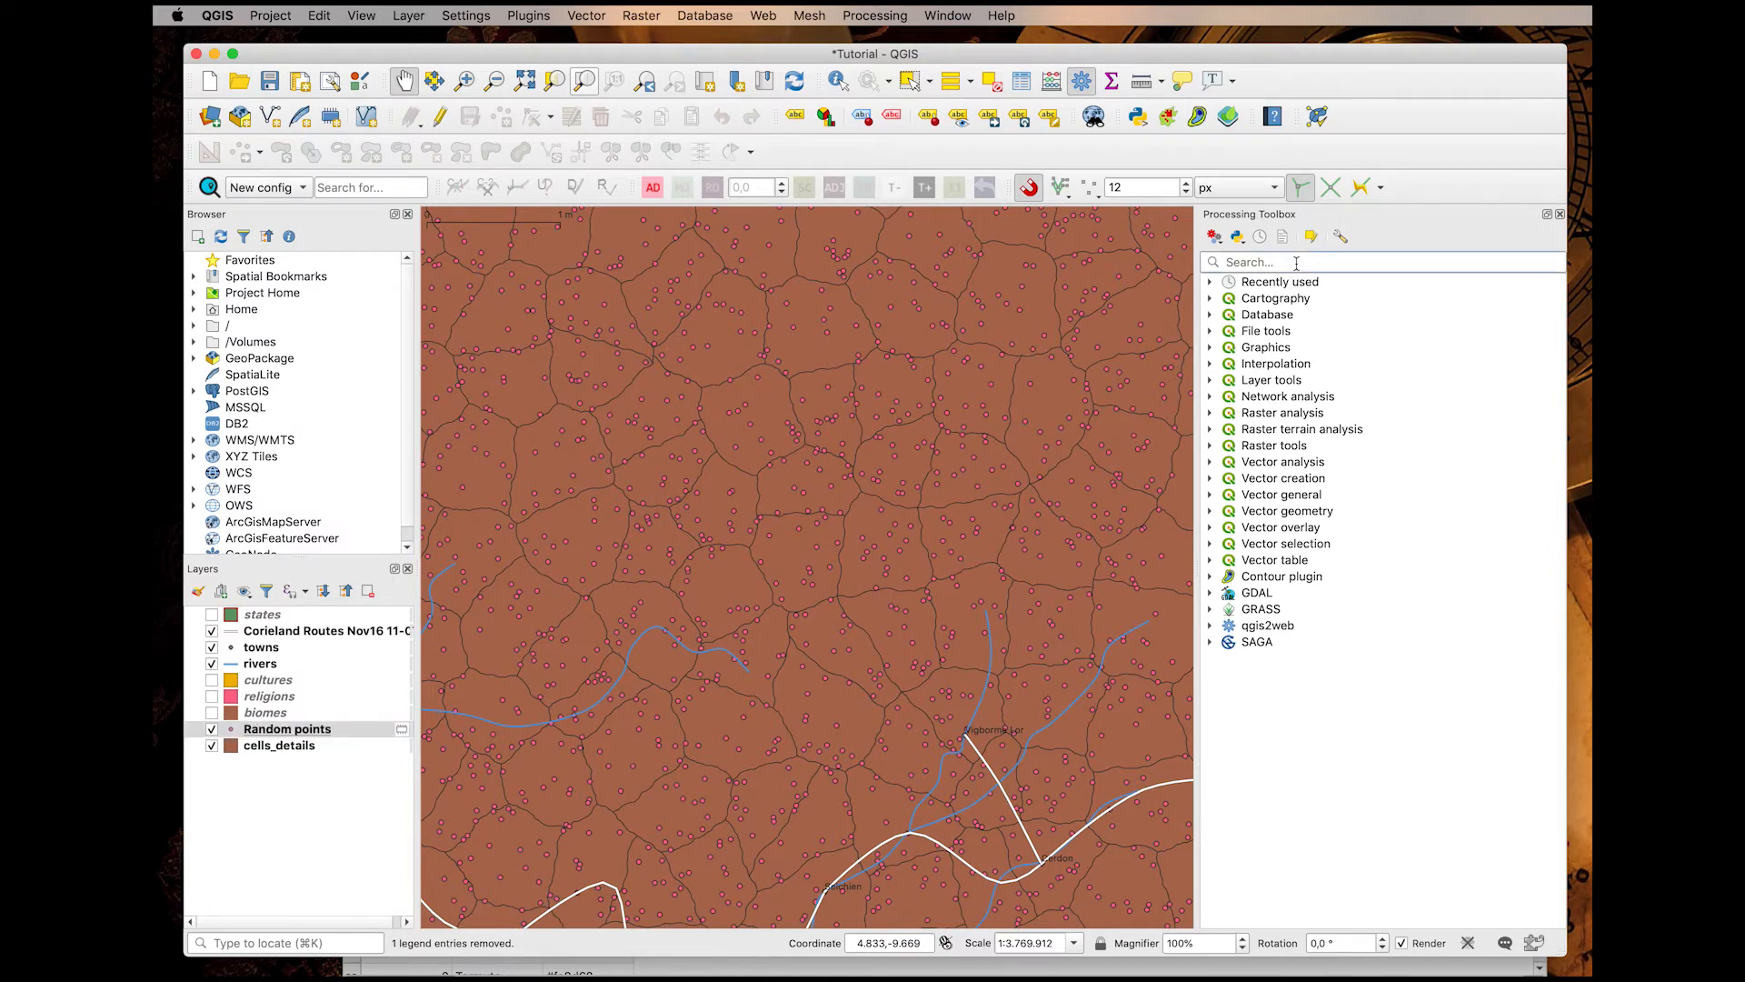
pyautogui.write('join')
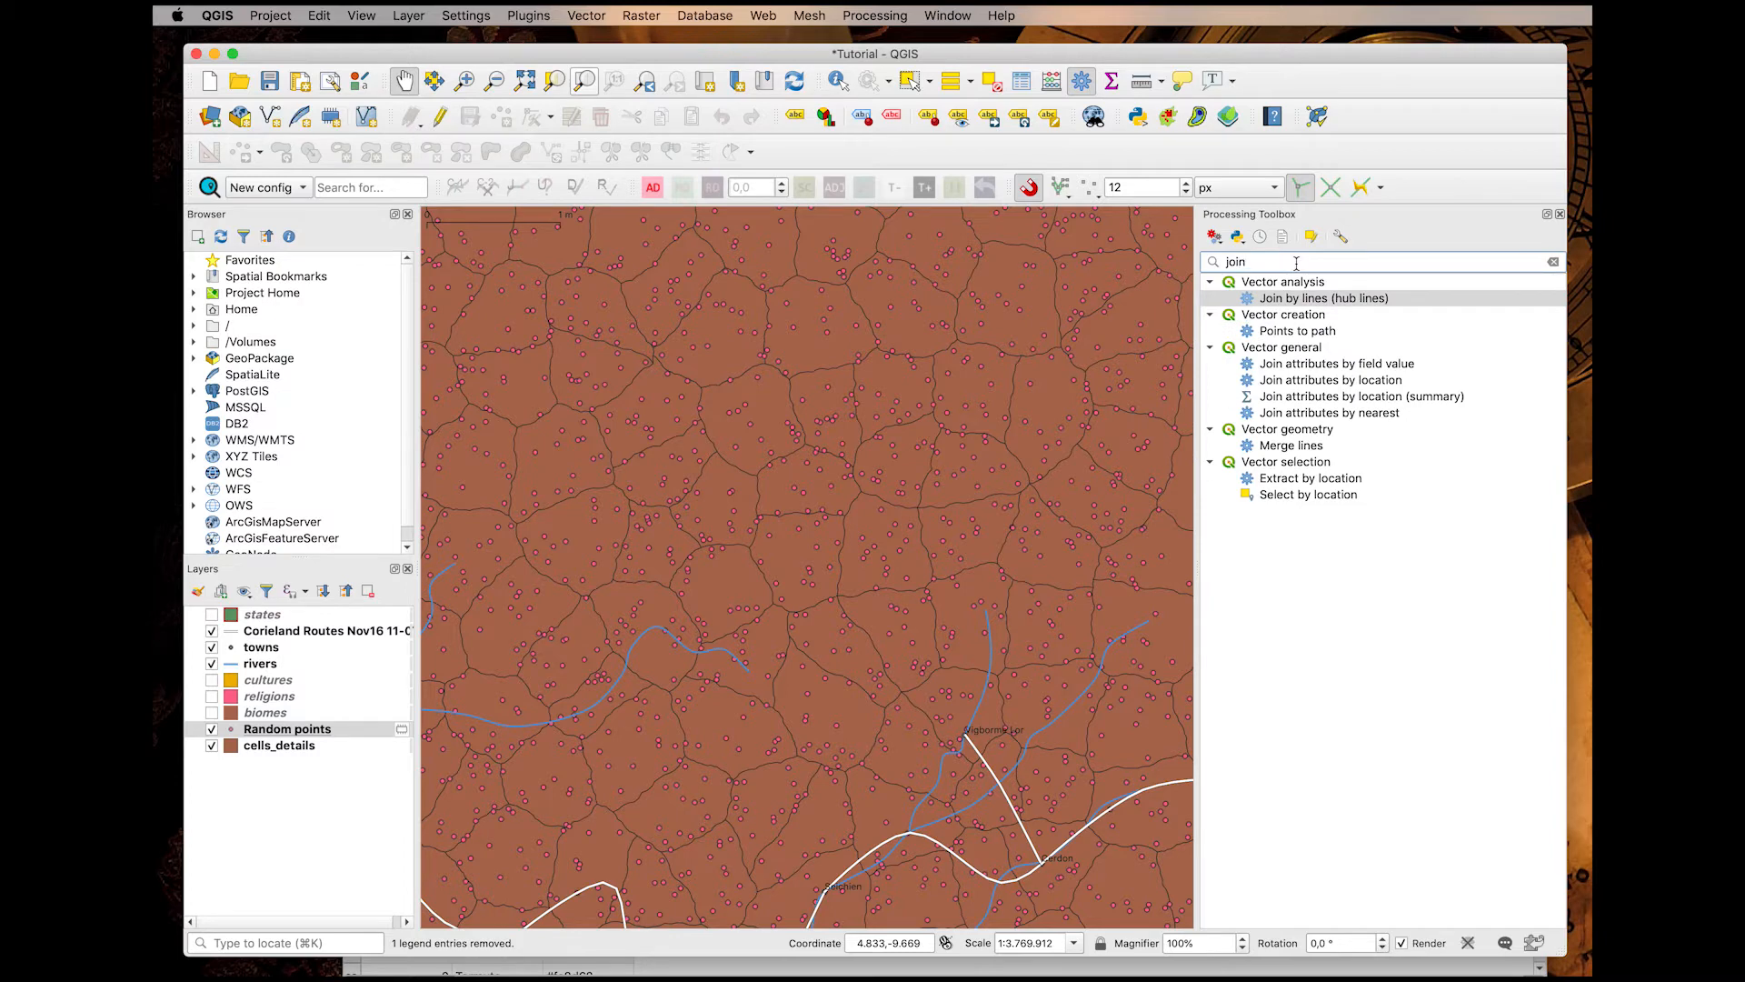
pyautogui.doubleClick(1359, 381)
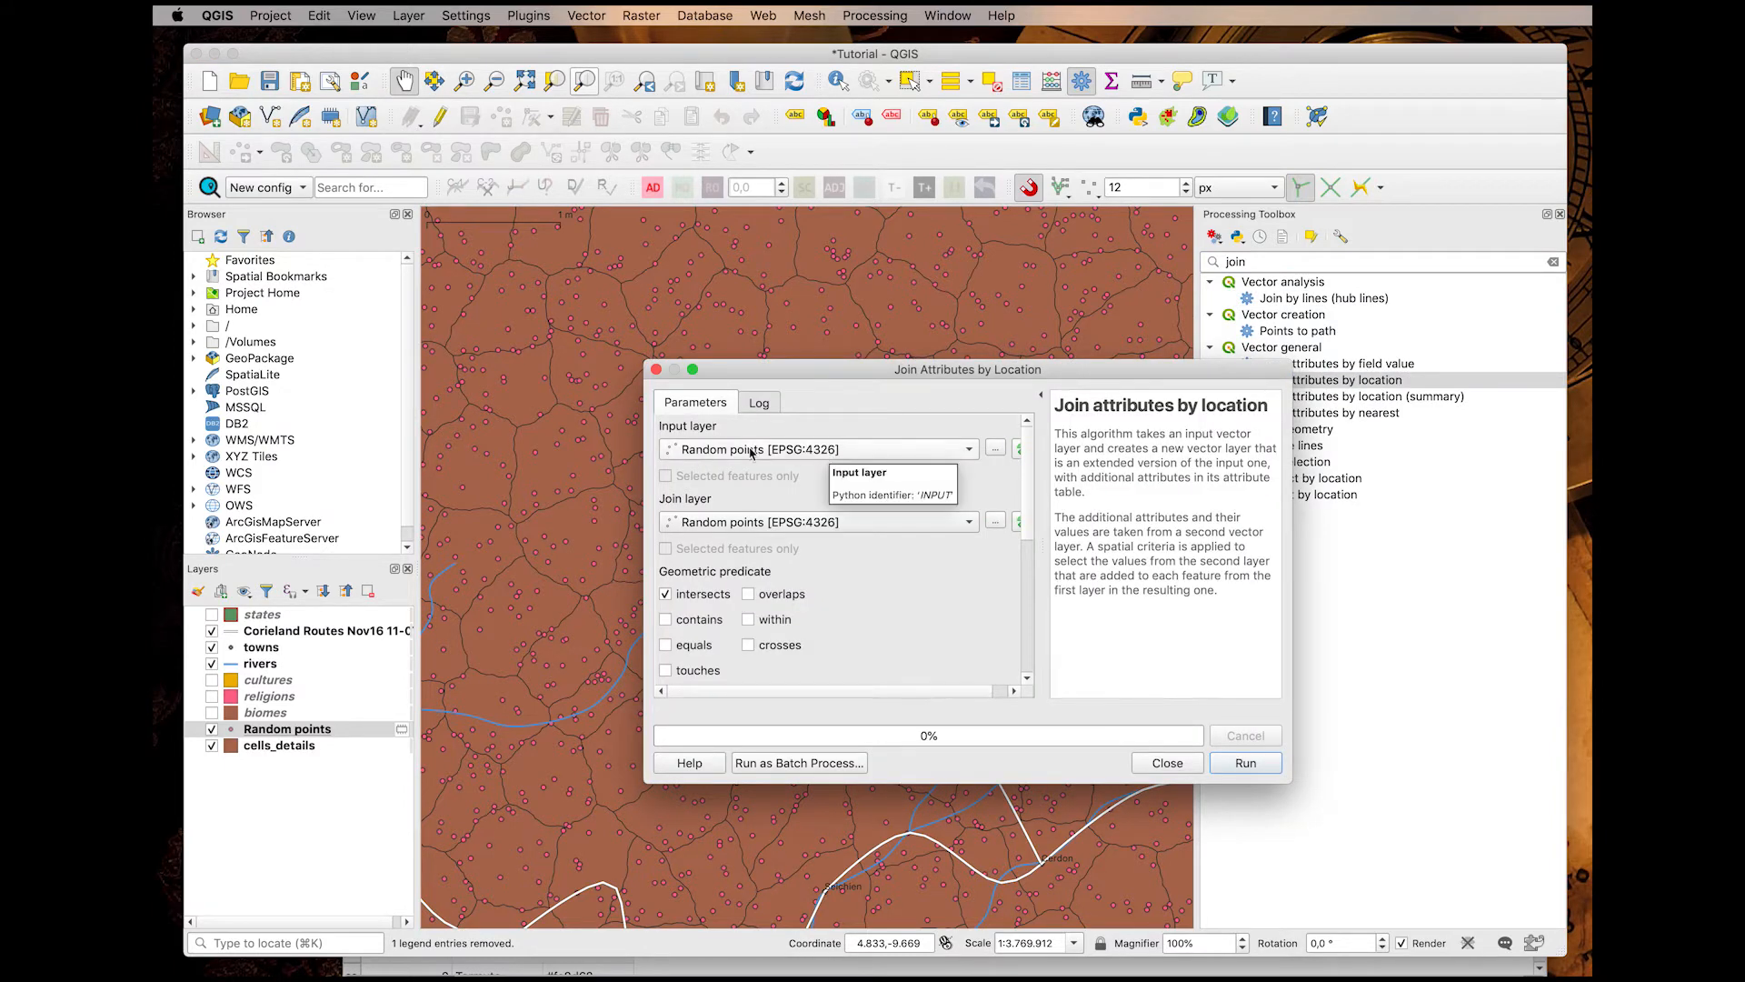
# Join Random points with cells_details as the join layer, using only the within predicate instead of intersects.
pyautogui.click(754, 523)
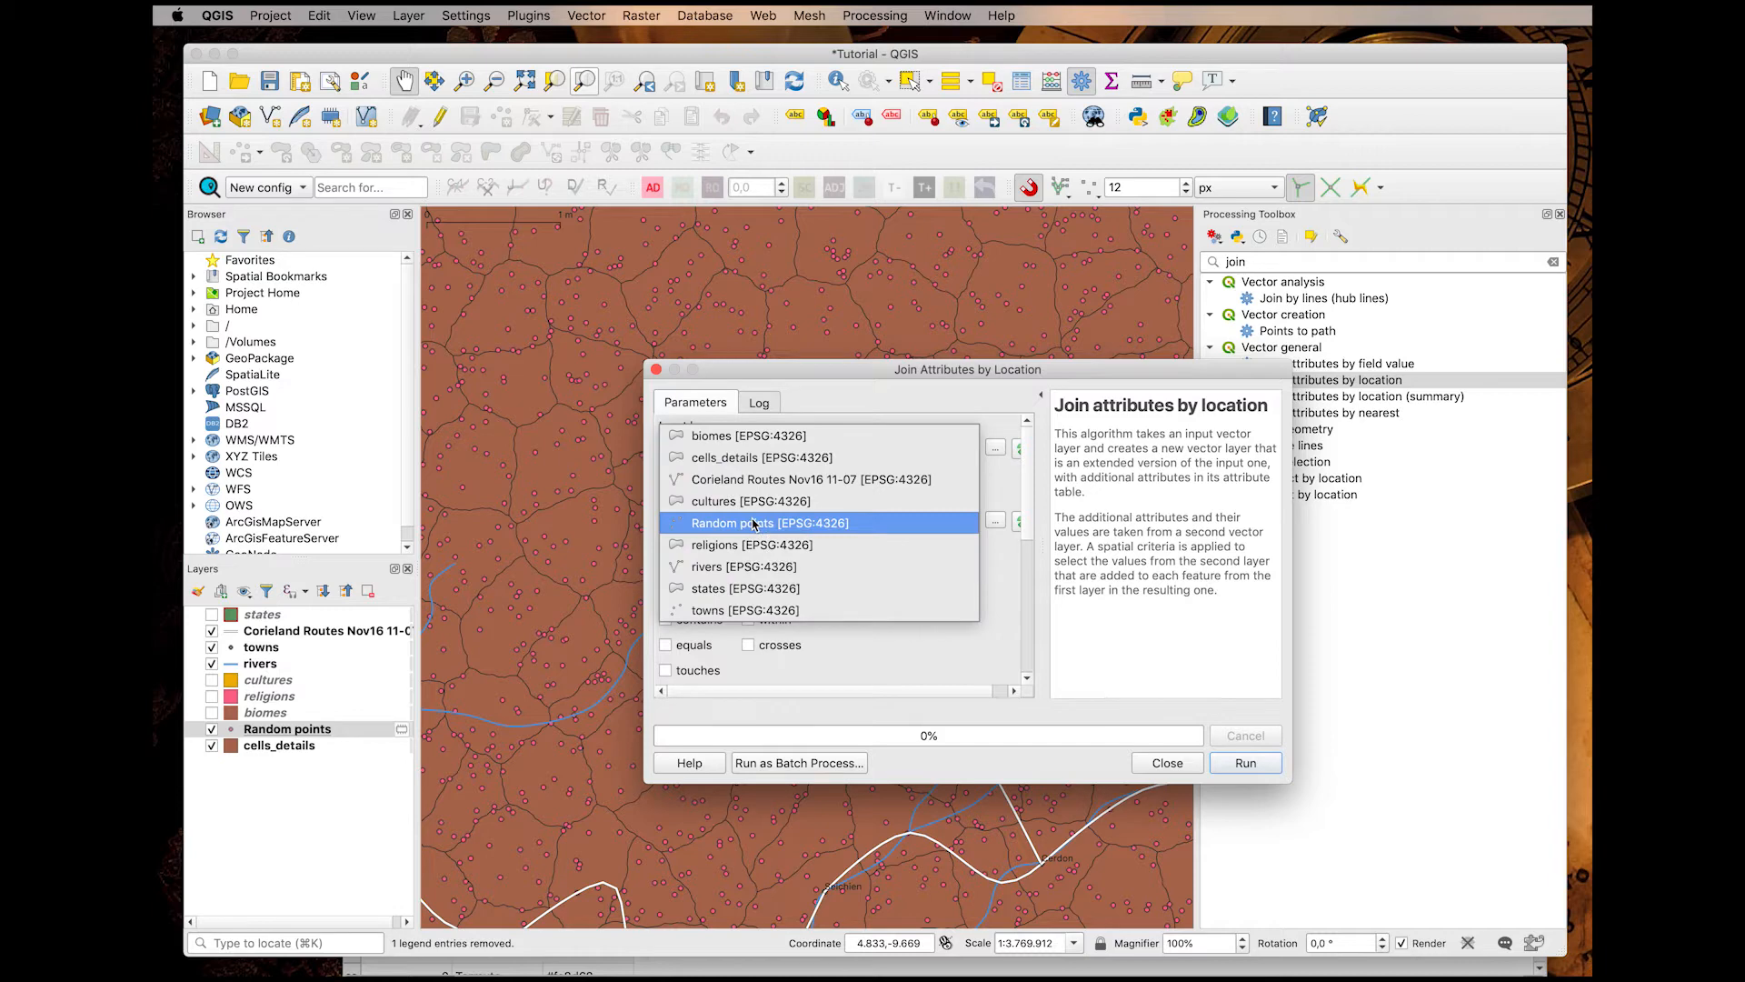
pyautogui.click(760, 459)
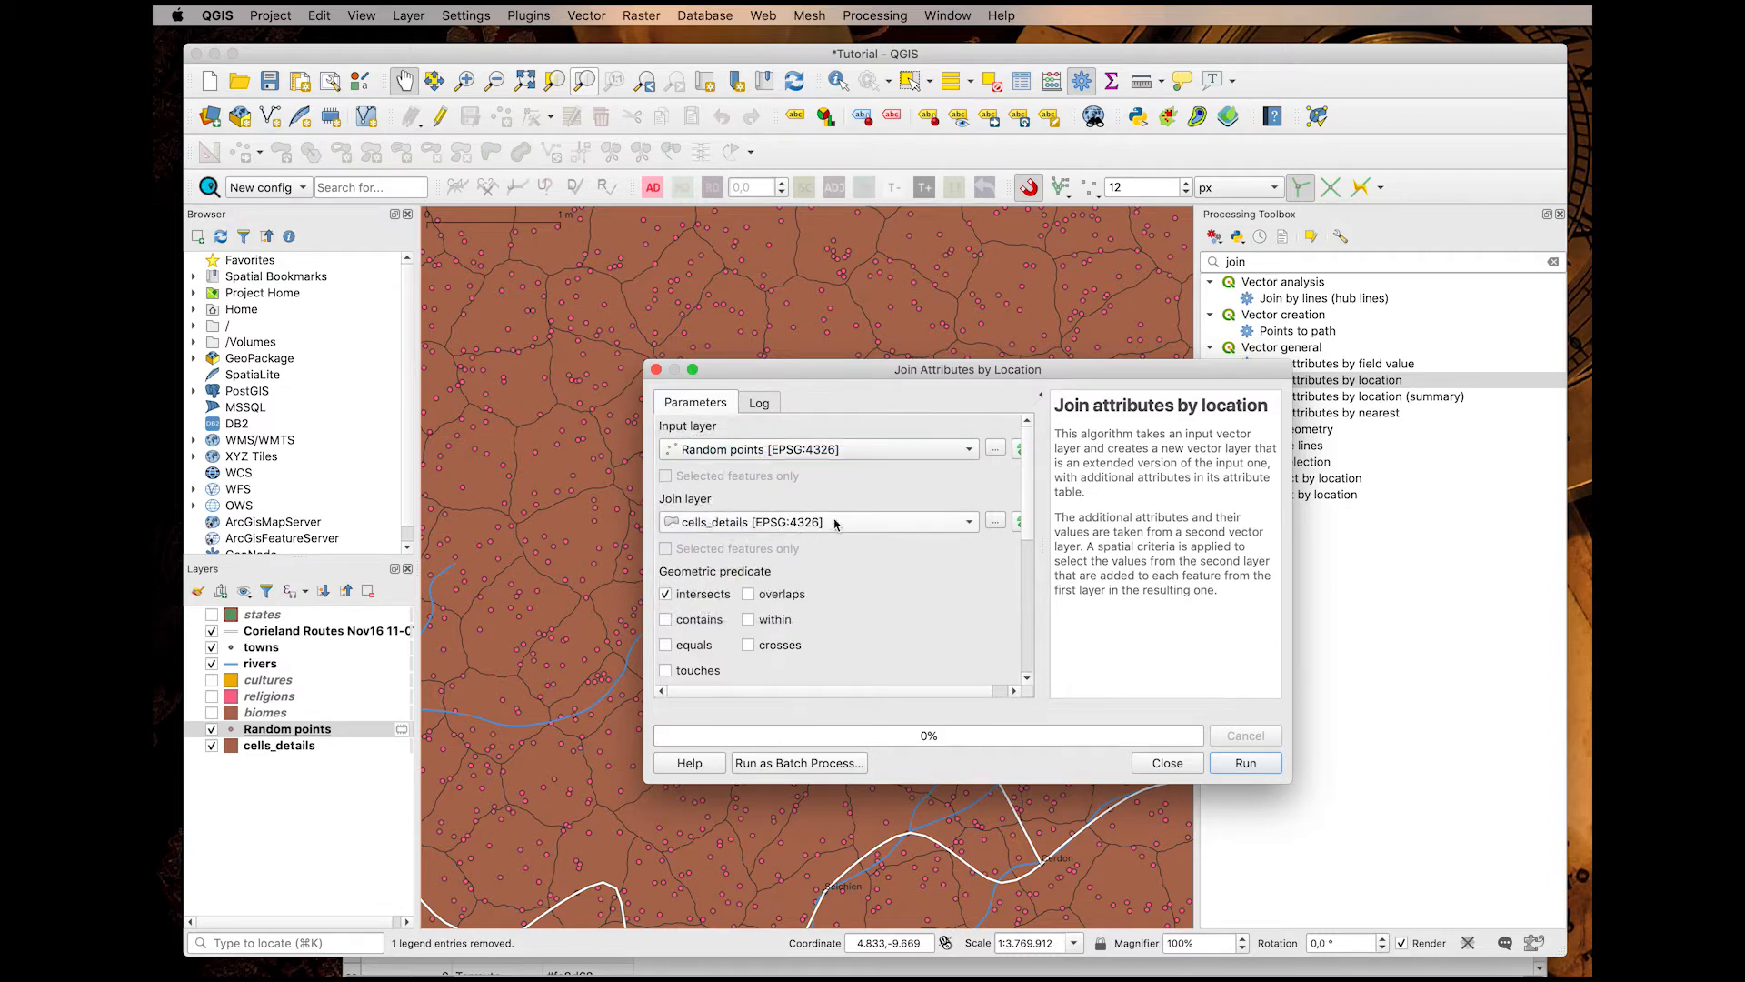
pyautogui.click(666, 593)
# Choose height as the only field to add in the join and return to the Join Attributes by Location dialog.
pyautogui.click(1028, 542)
pyautogui.moveTo(1029, 543); pyautogui.dragTo(1028, 561)
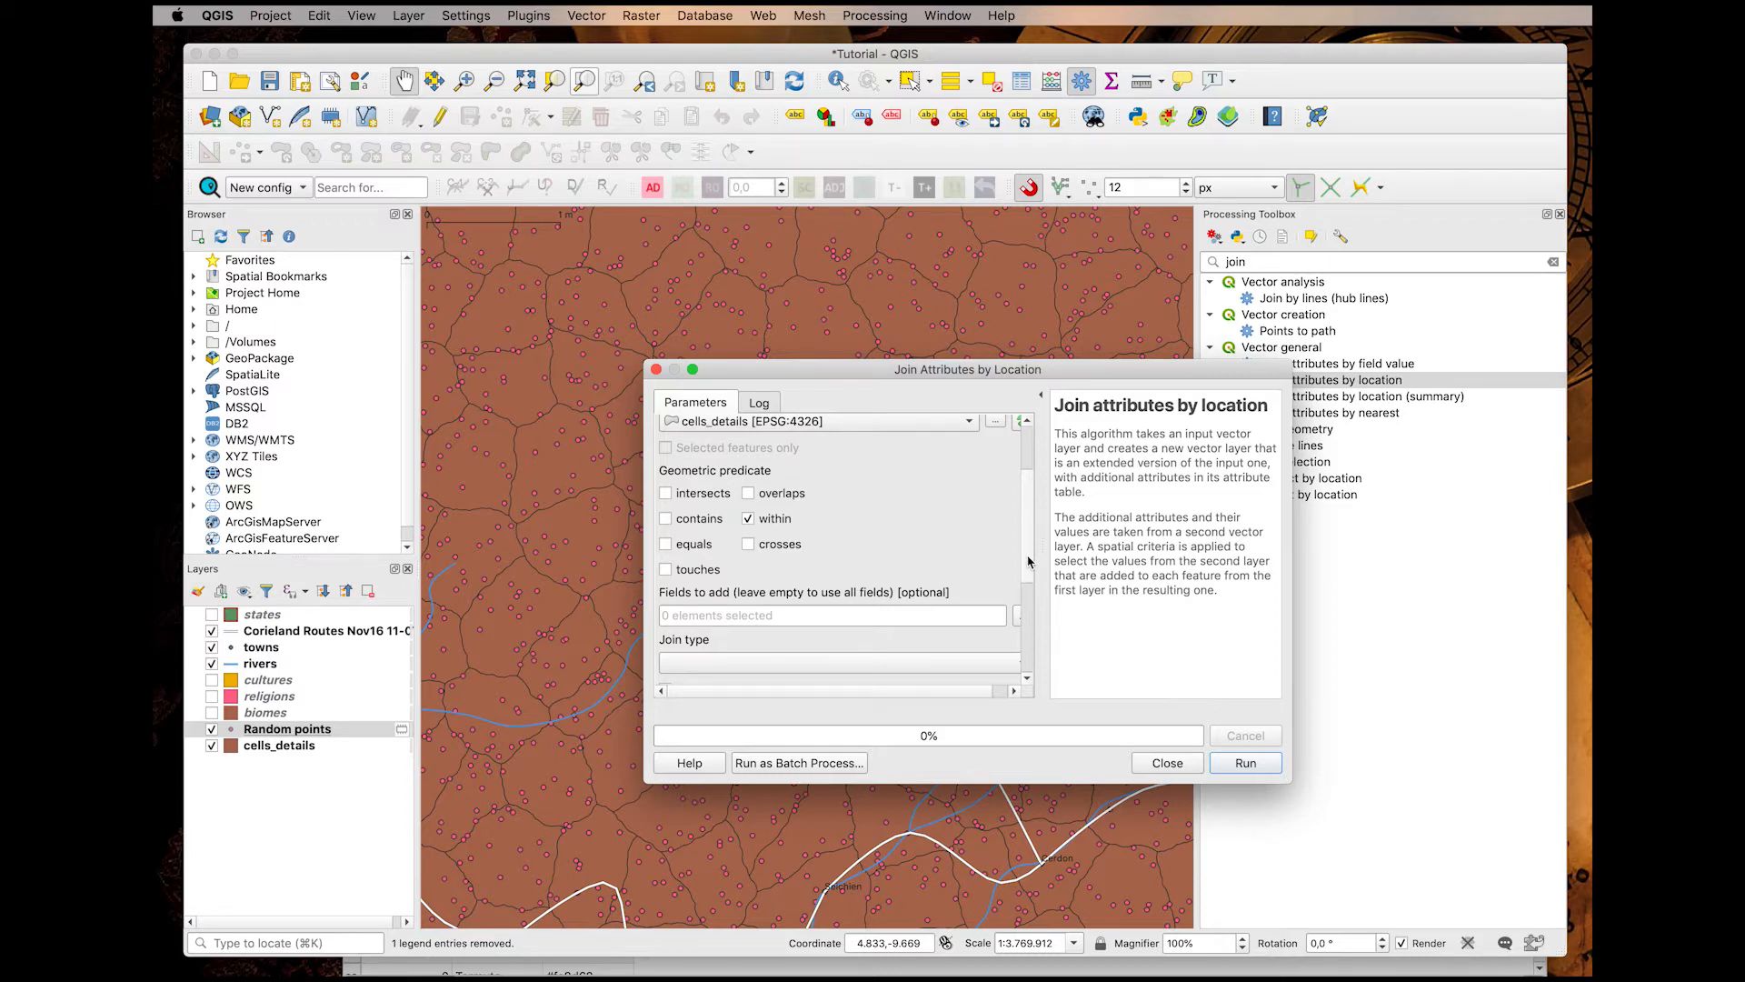
pyautogui.scroll(-5, 1025, 577)
pyautogui.scroll(2, 1025, 600)
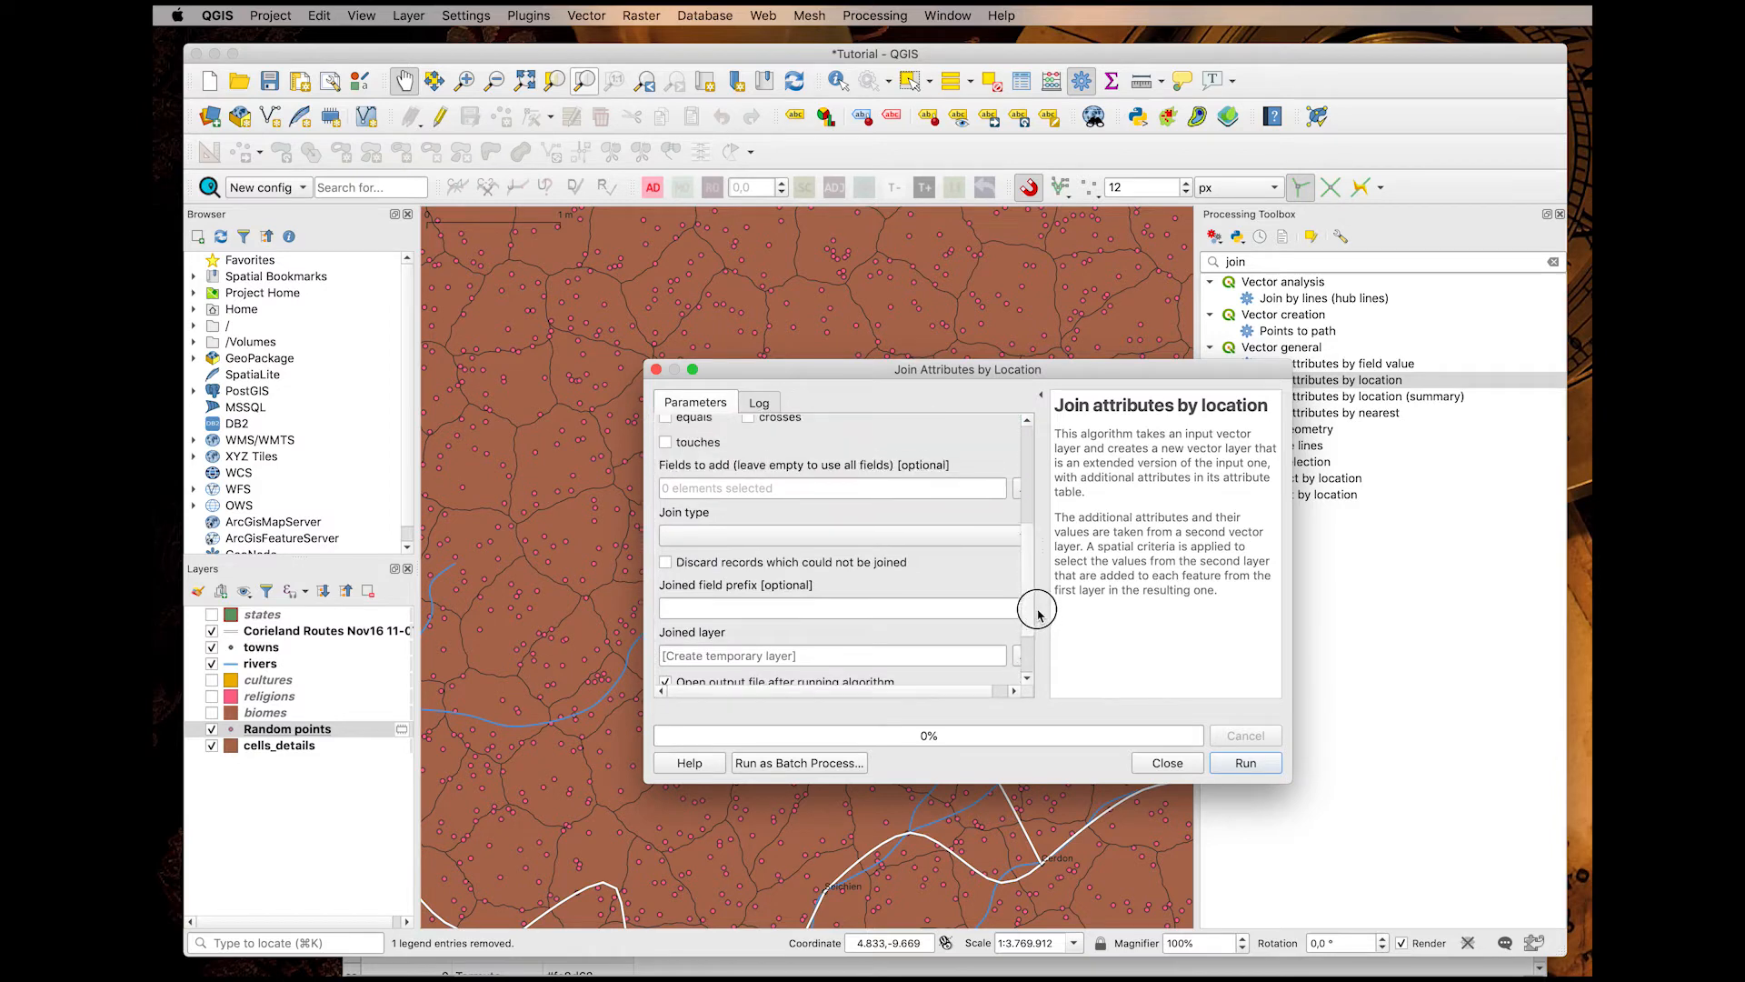
pyautogui.click(1016, 490)
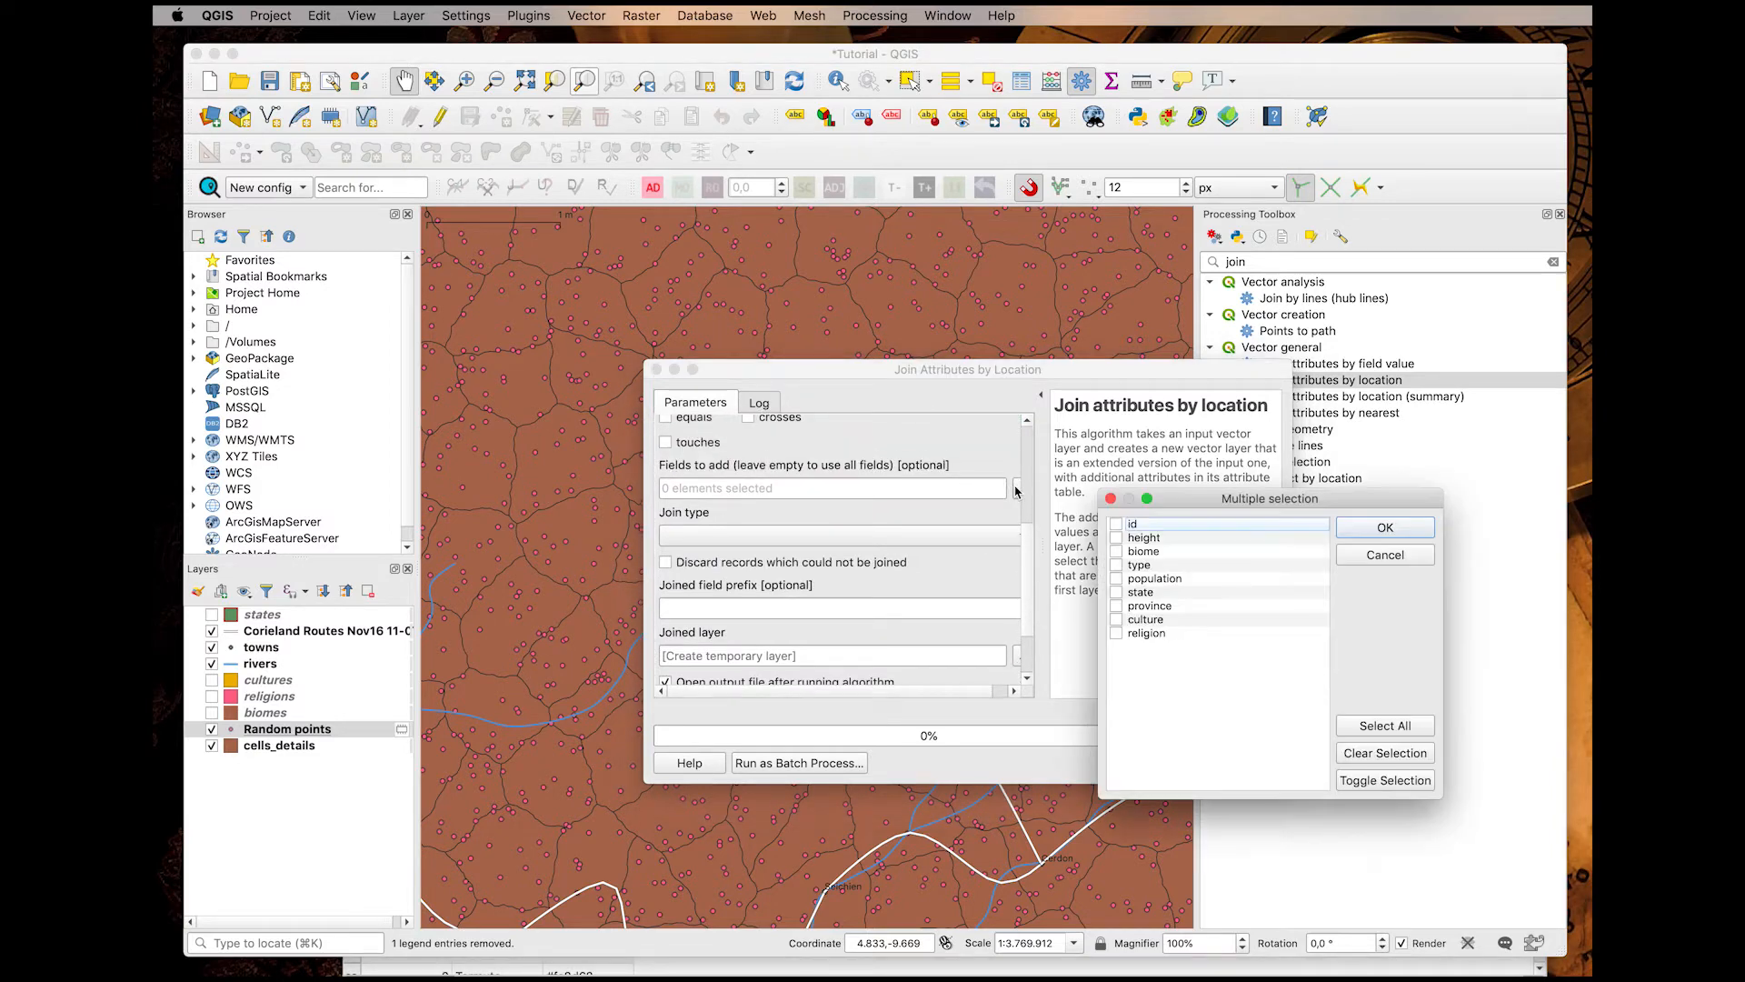
pyautogui.click(1117, 538)
pyautogui.click(1379, 538)
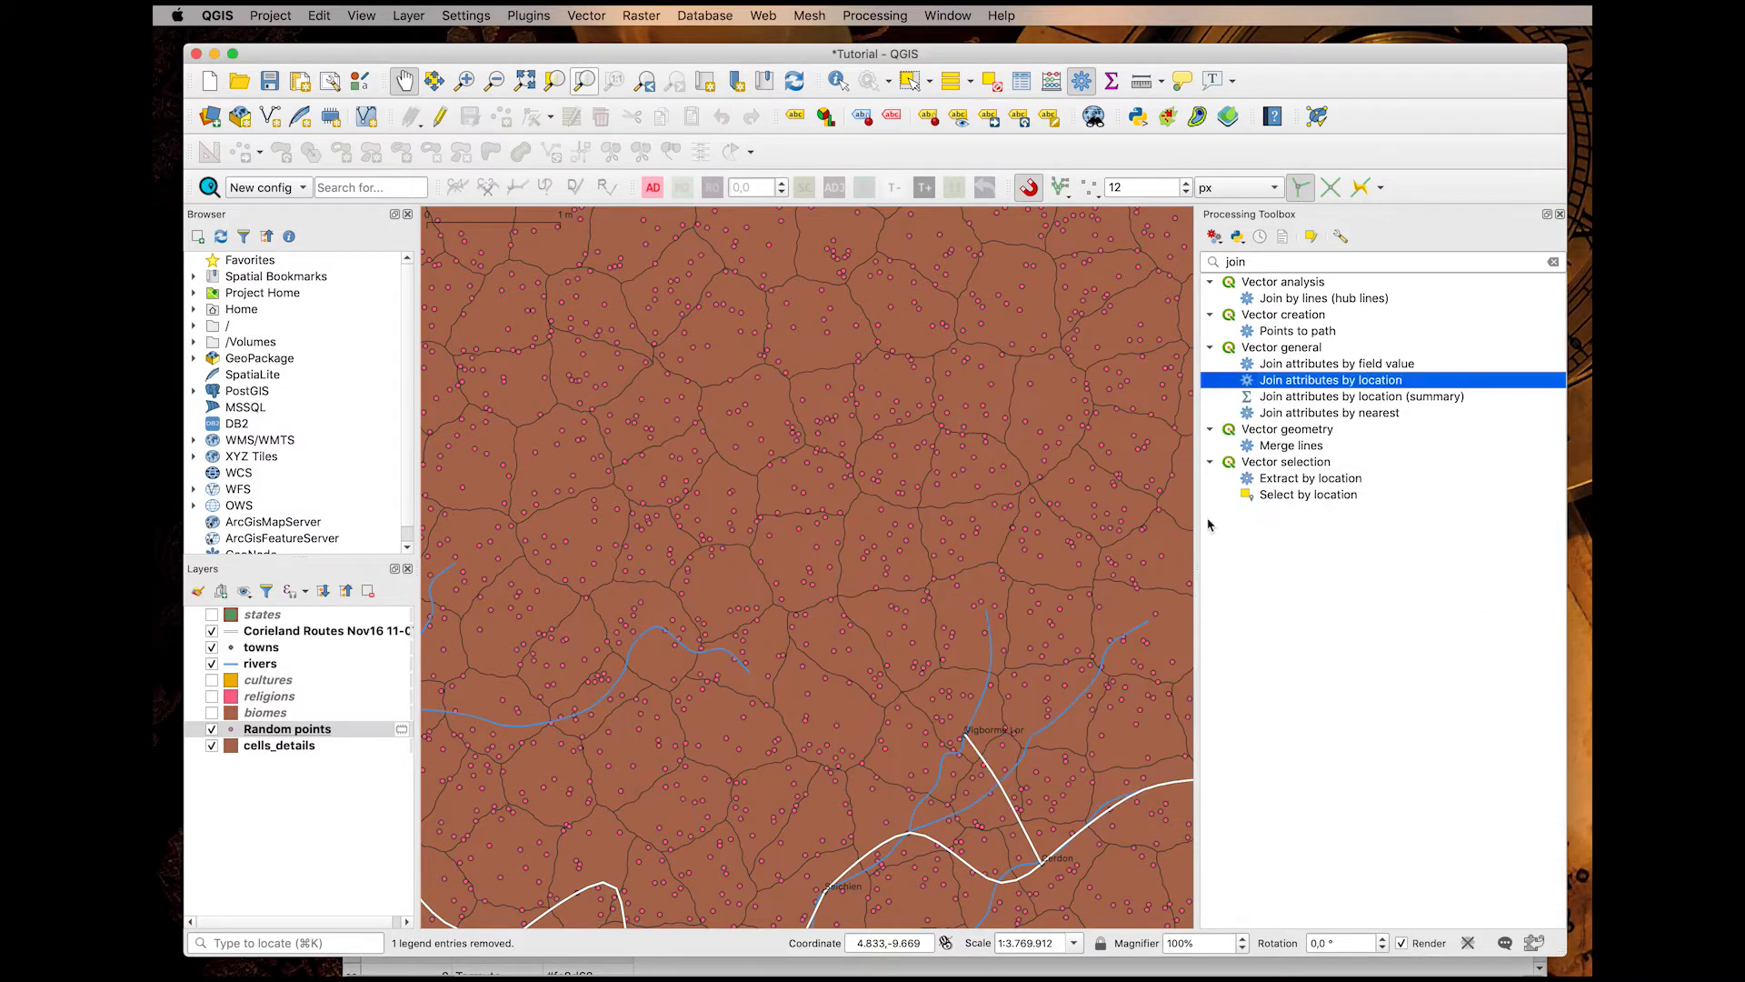
pyautogui.hotkey('ctrl', 'Up')
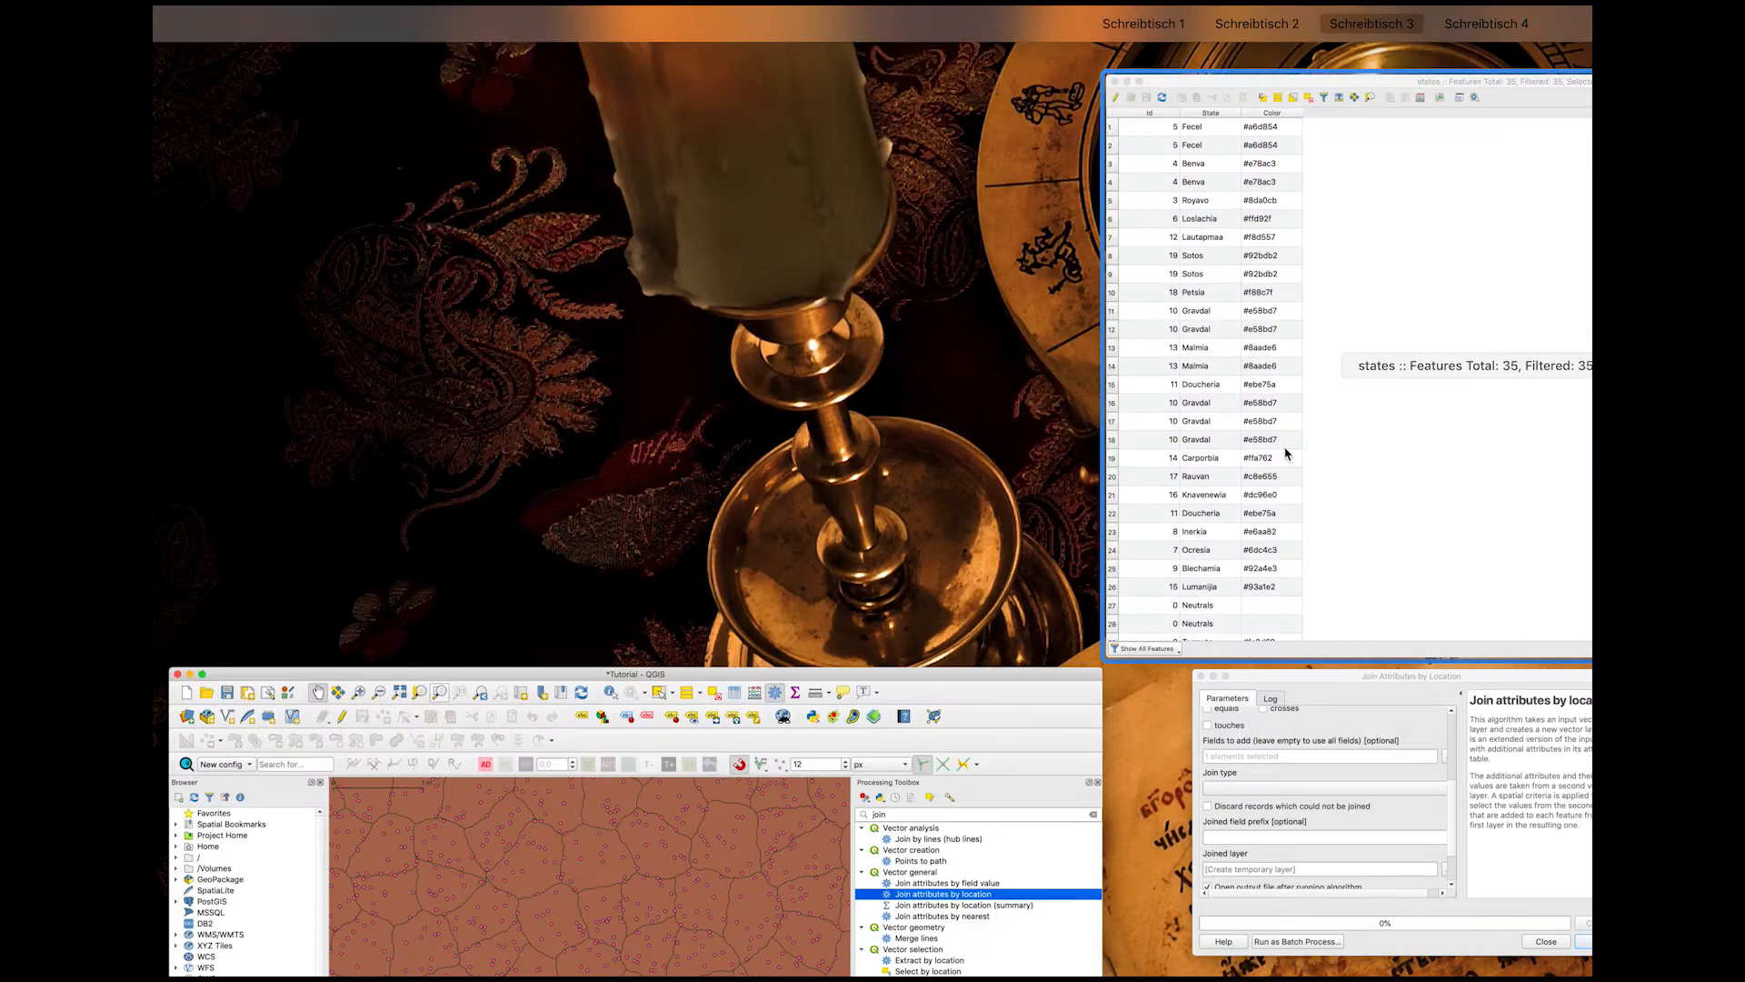
pyautogui.click(1271, 753)
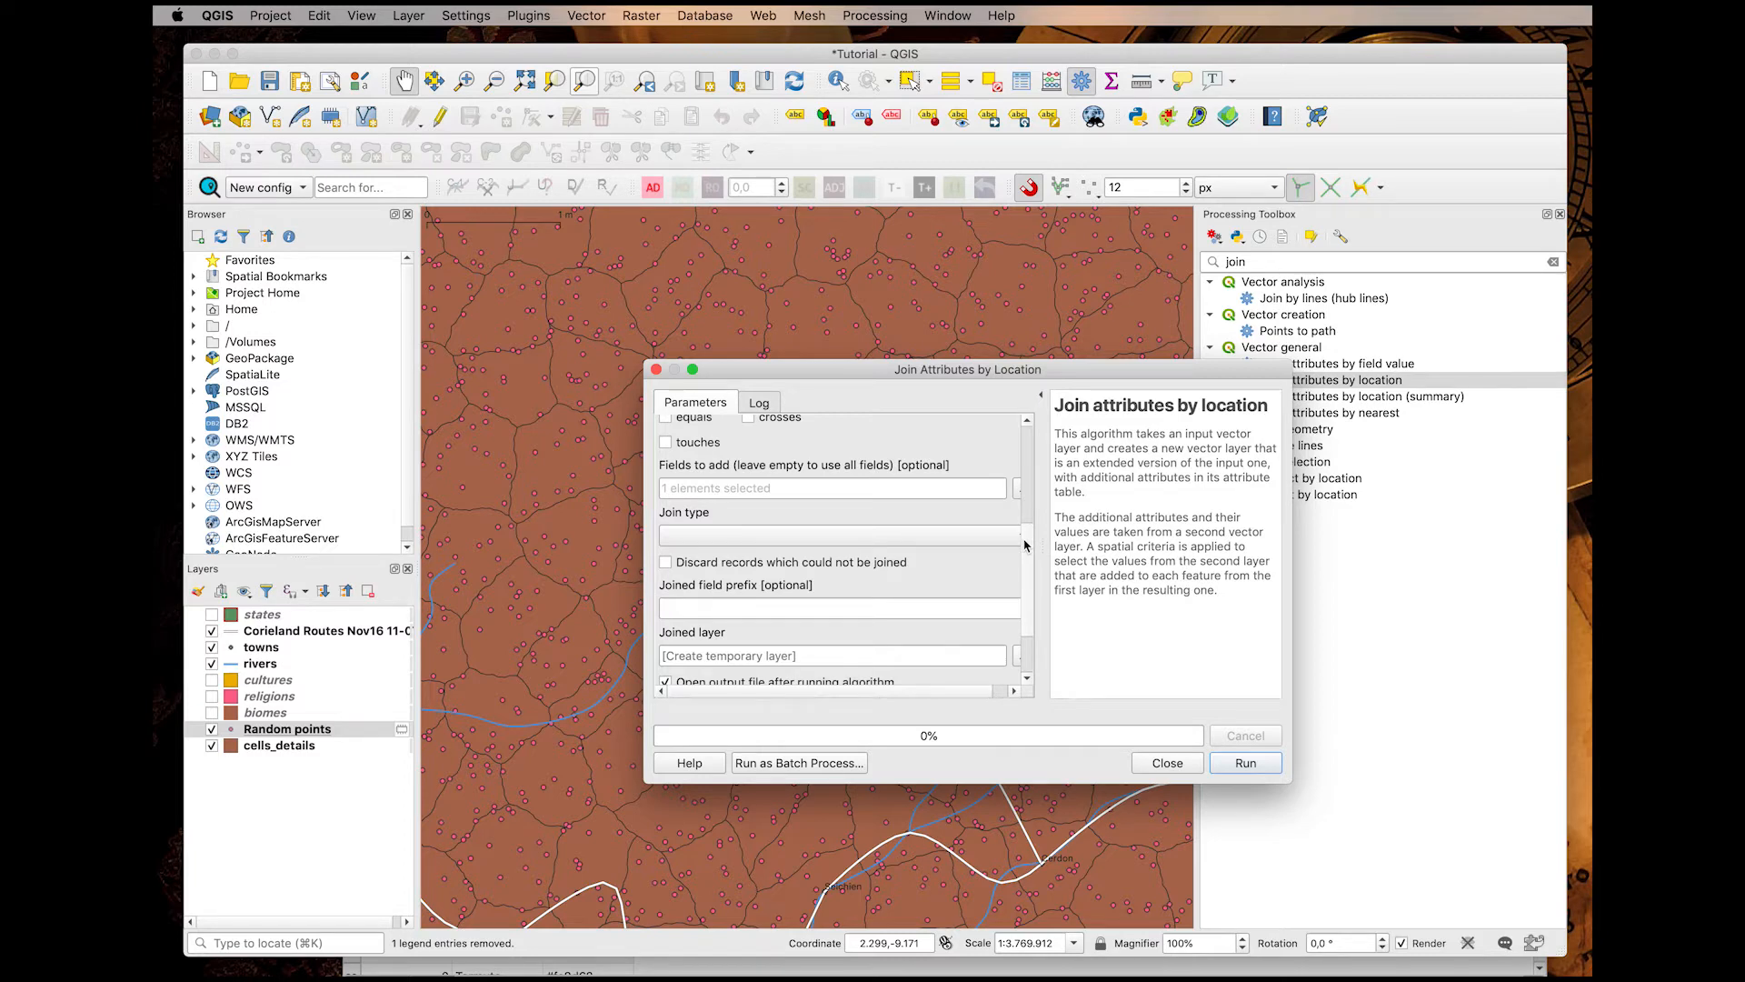
# Set the join type to one-to-one, discard records that could not be joined, and run the join to a temporary layer.
pyautogui.click(948, 537)
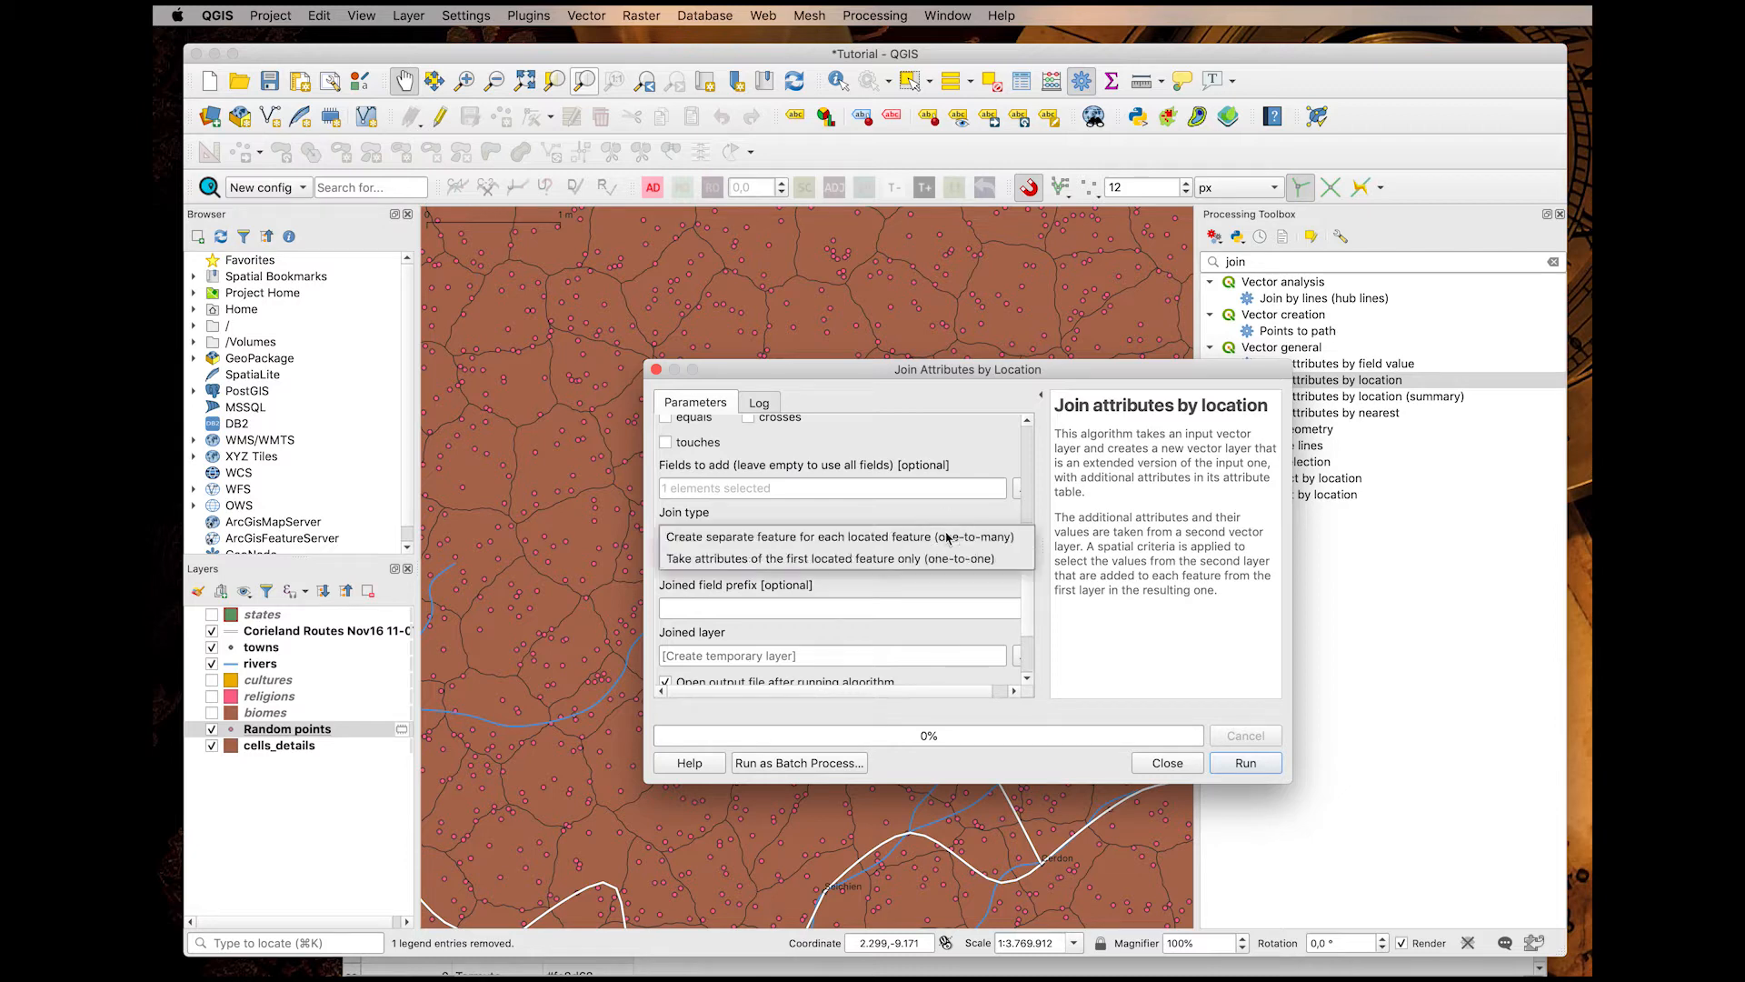
pyautogui.click(869, 559)
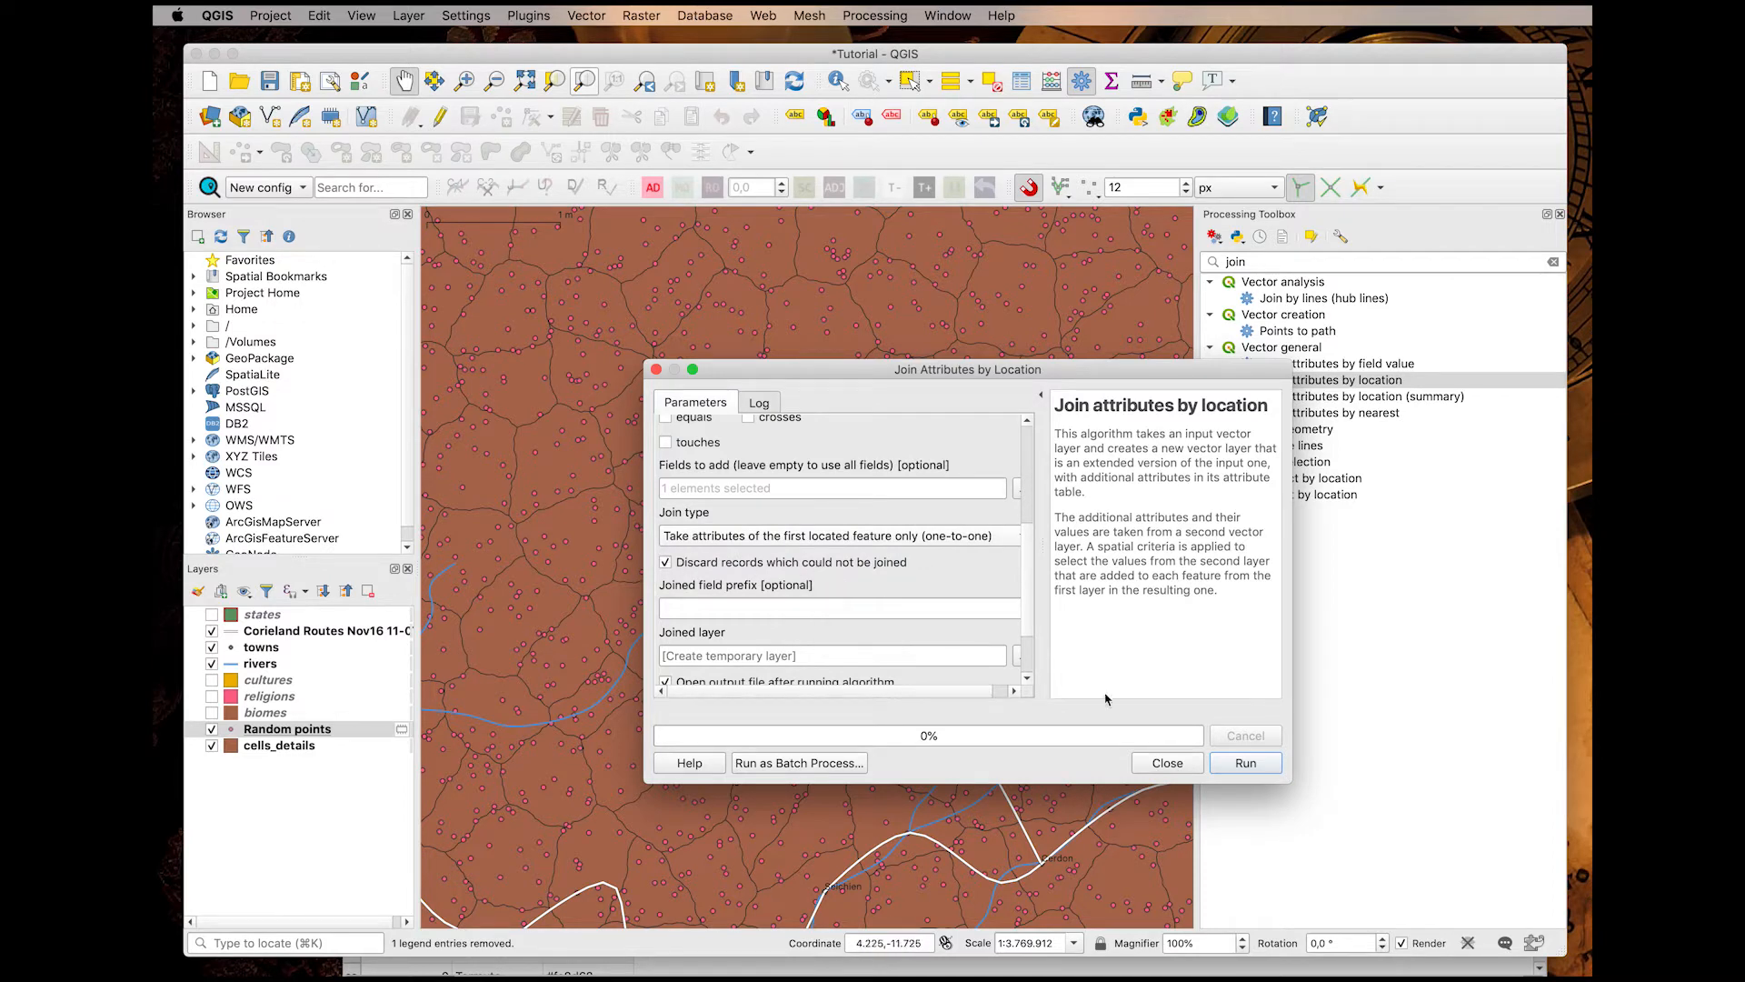
pyautogui.click(1252, 763)
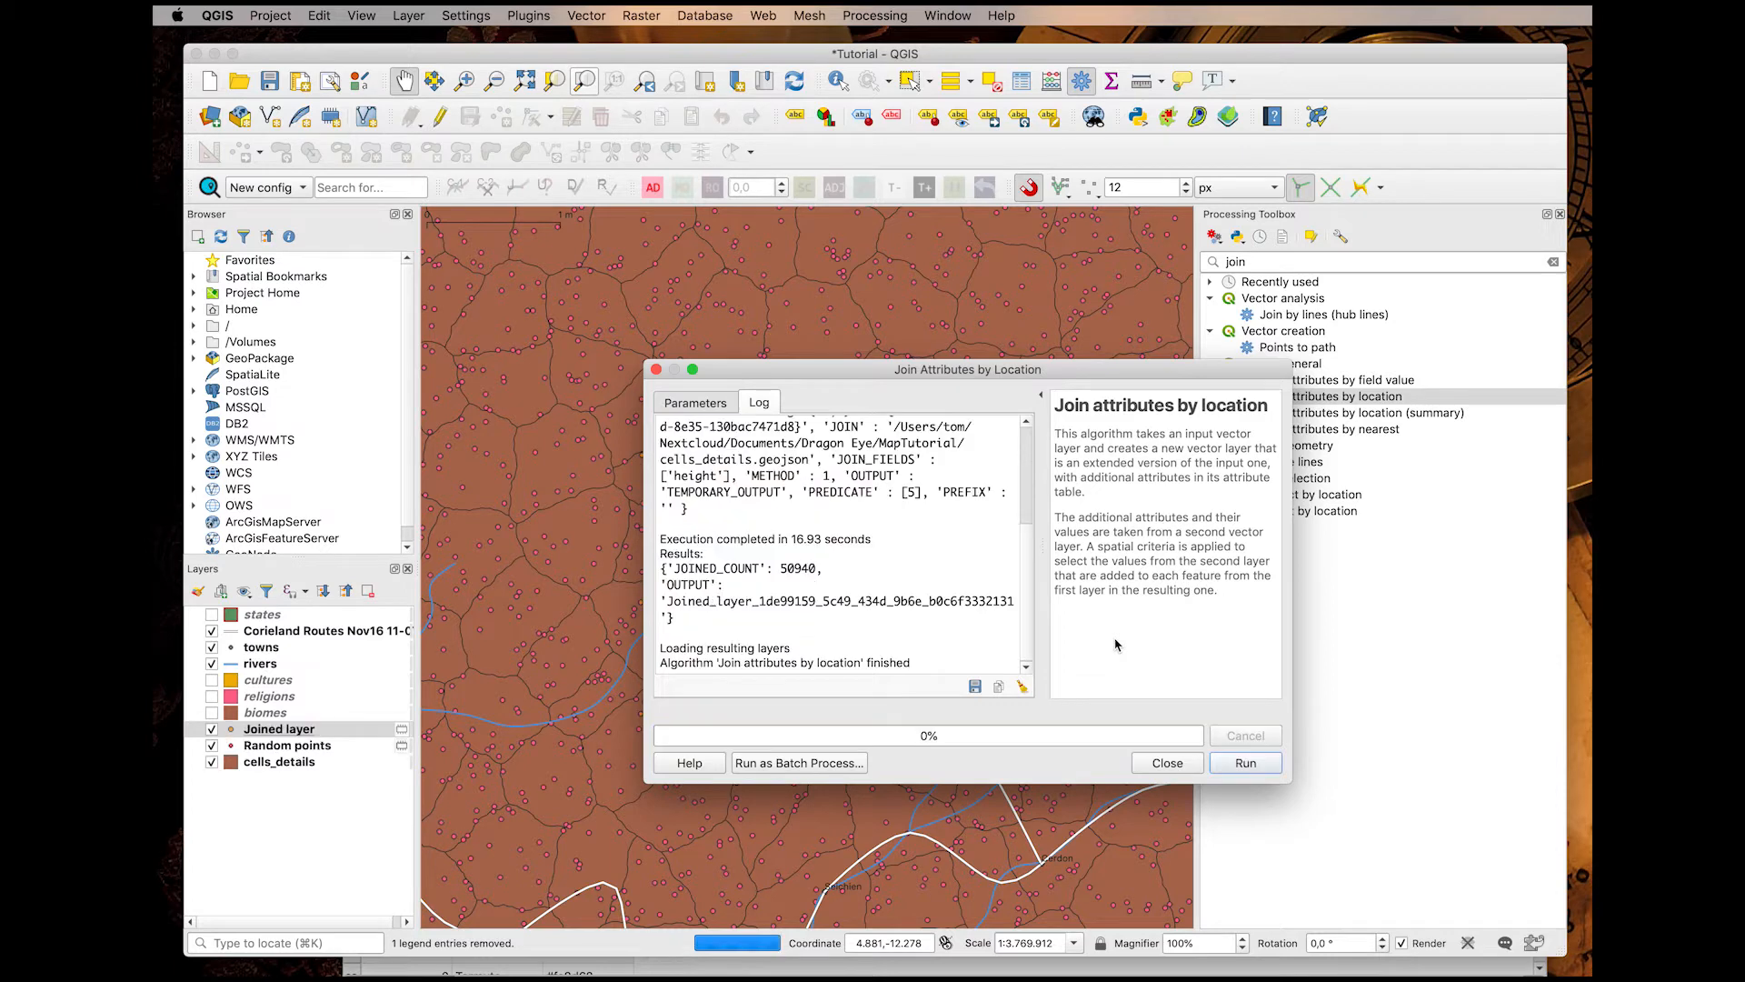
pyautogui.click(1164, 762)
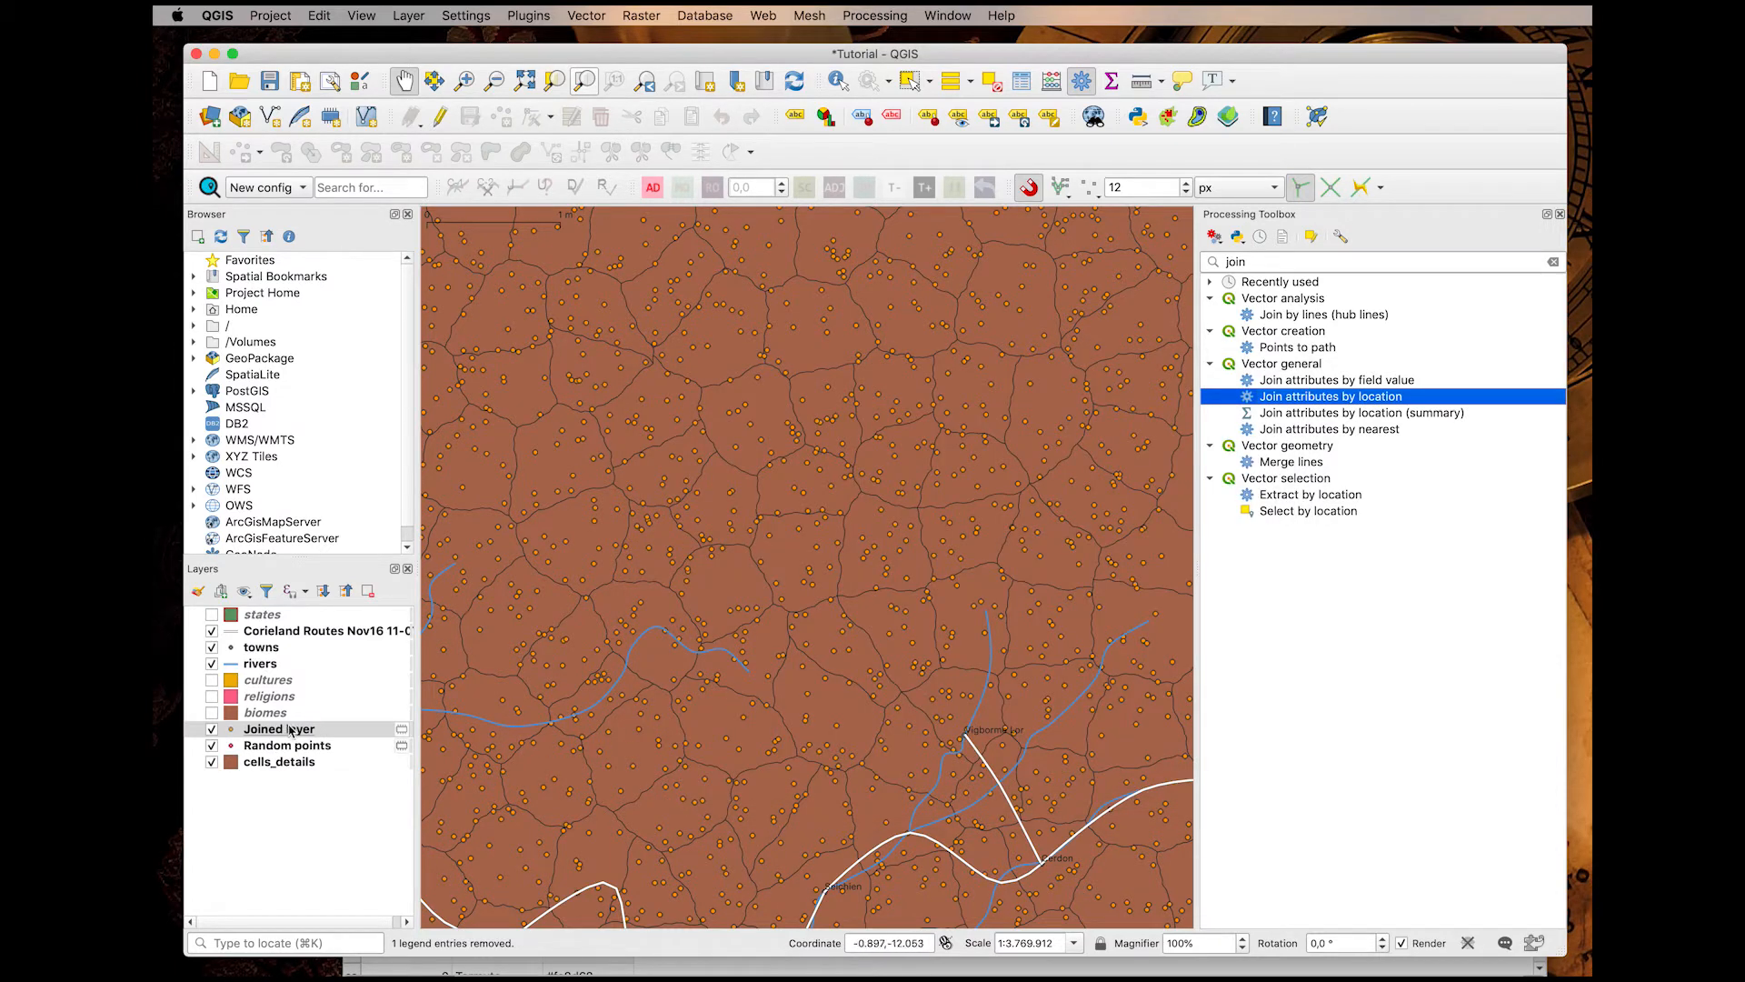
# Inspect the Joined layer's attribute table, sorting it by height in descending order, and close it.
pyautogui.click(1019, 88)
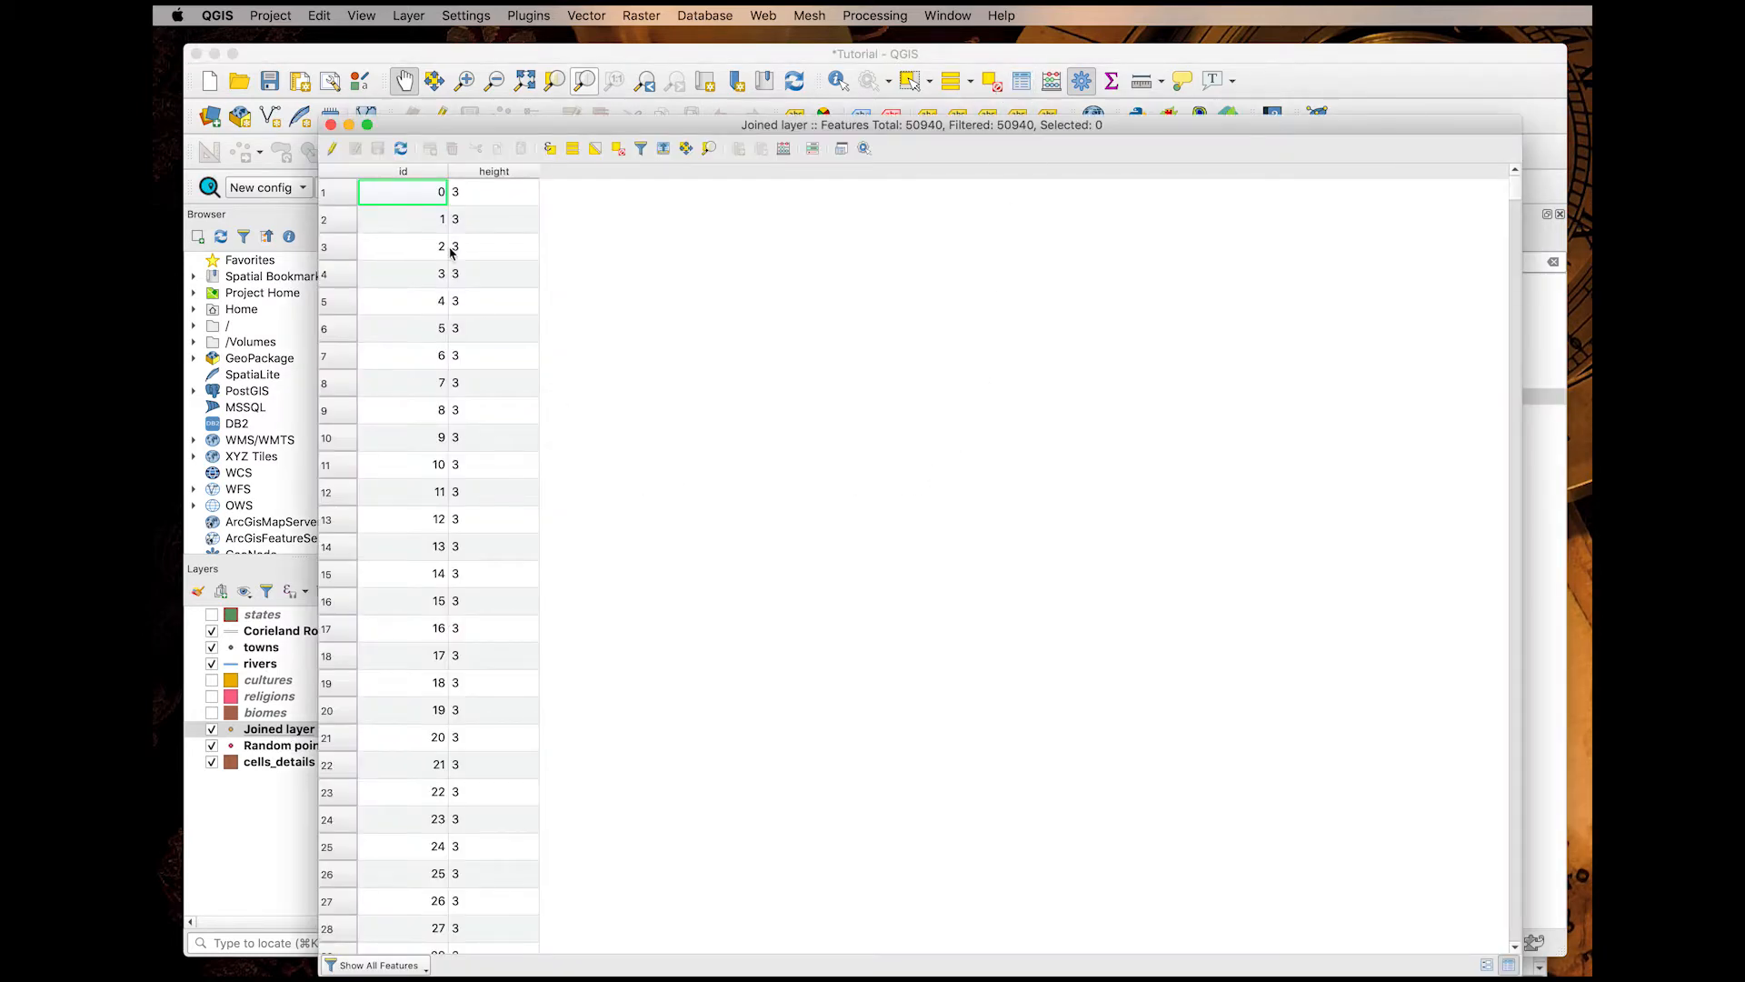
pyautogui.scroll(-3, 501, 247)
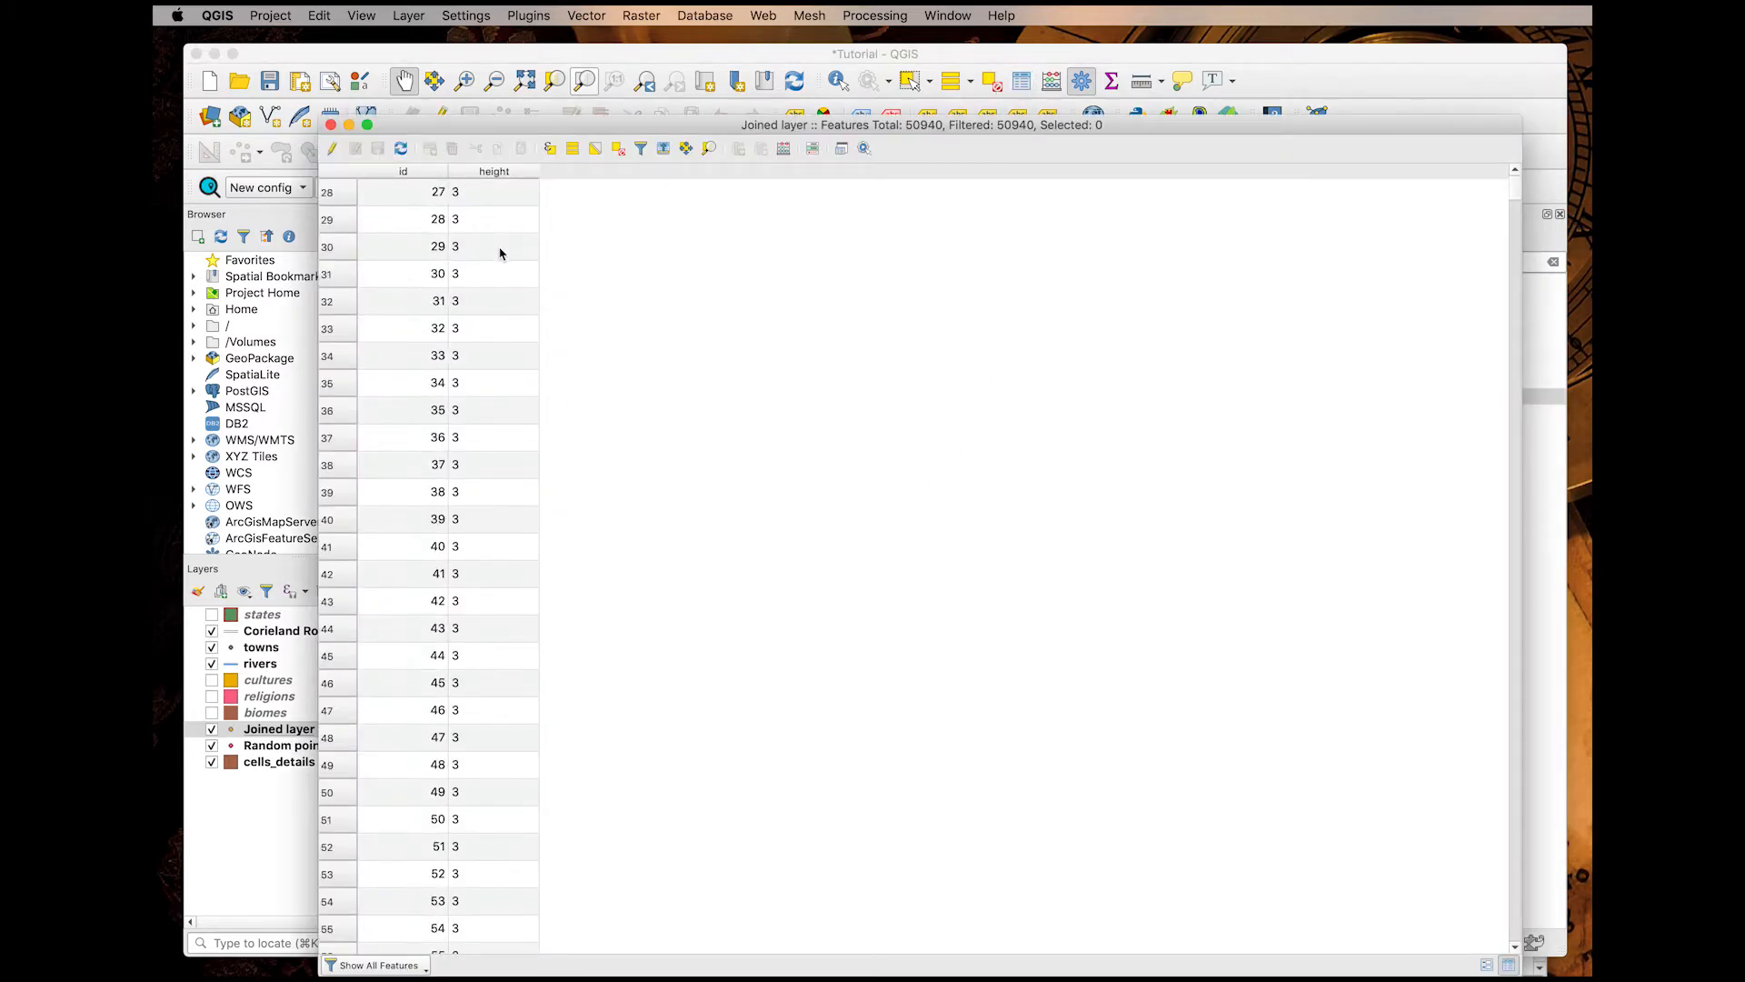
pyautogui.click(500, 173)
pyautogui.click(499, 175)
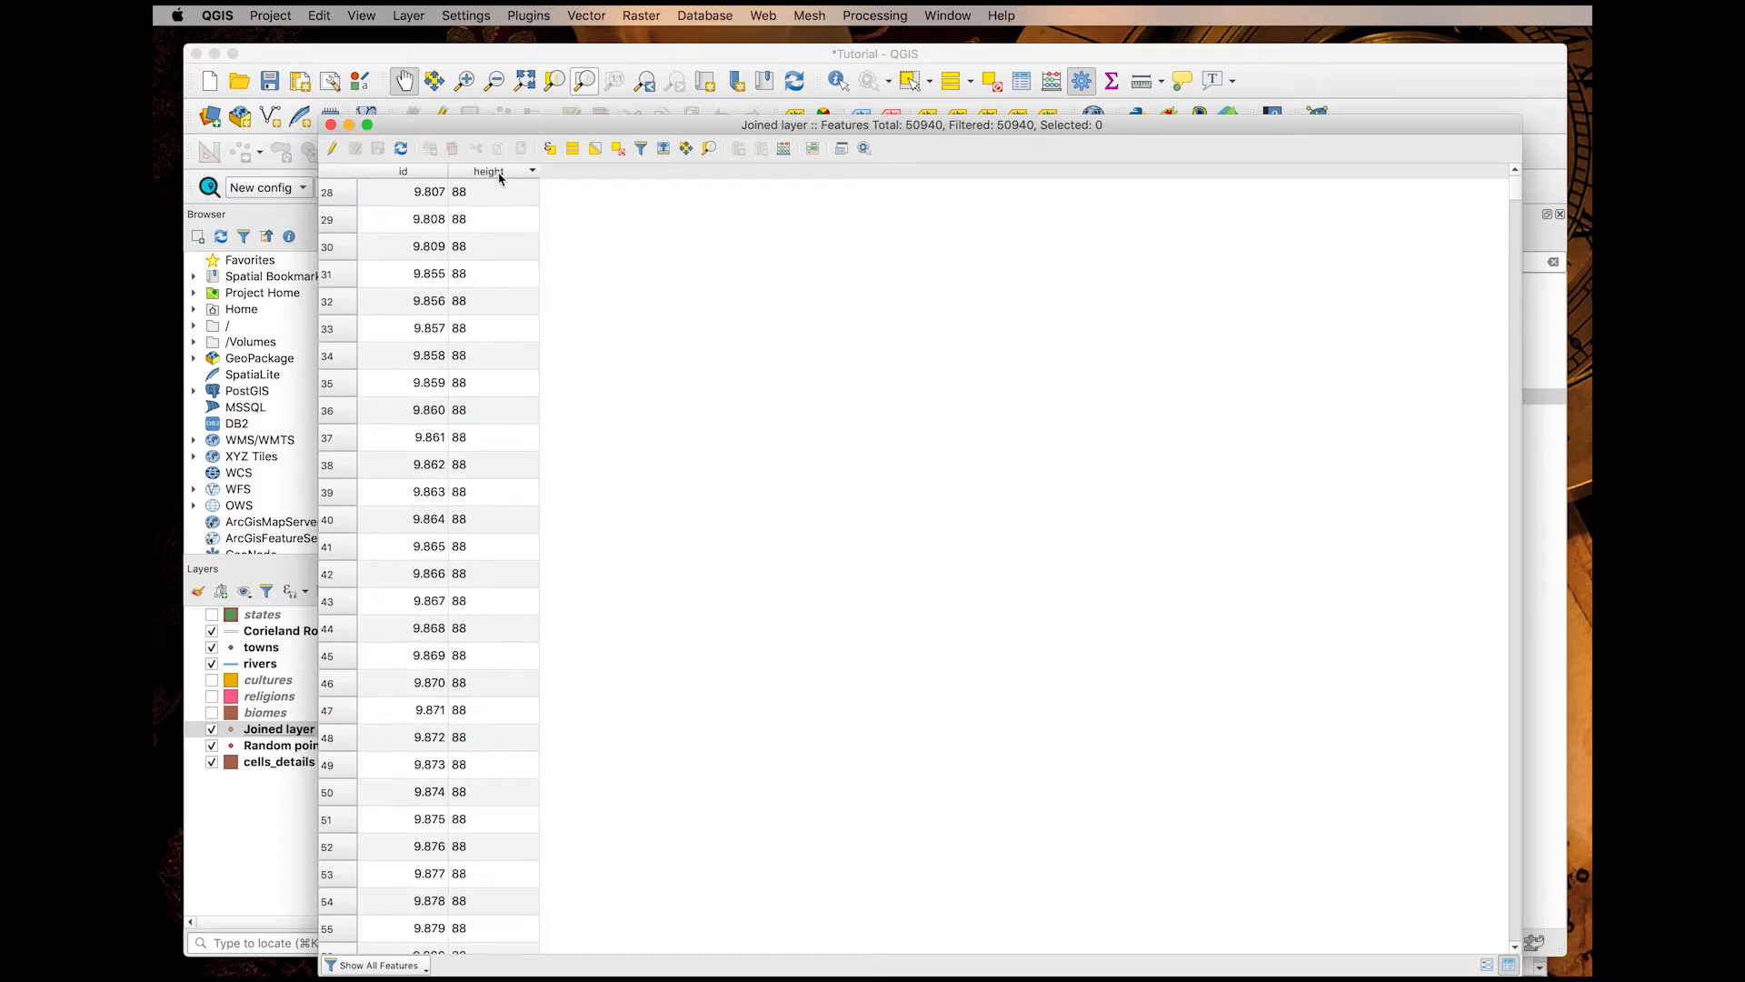
pyautogui.click(331, 125)
# Open the Contour tool with Joined layer as the point layer.
pyautogui.click(305, 732)
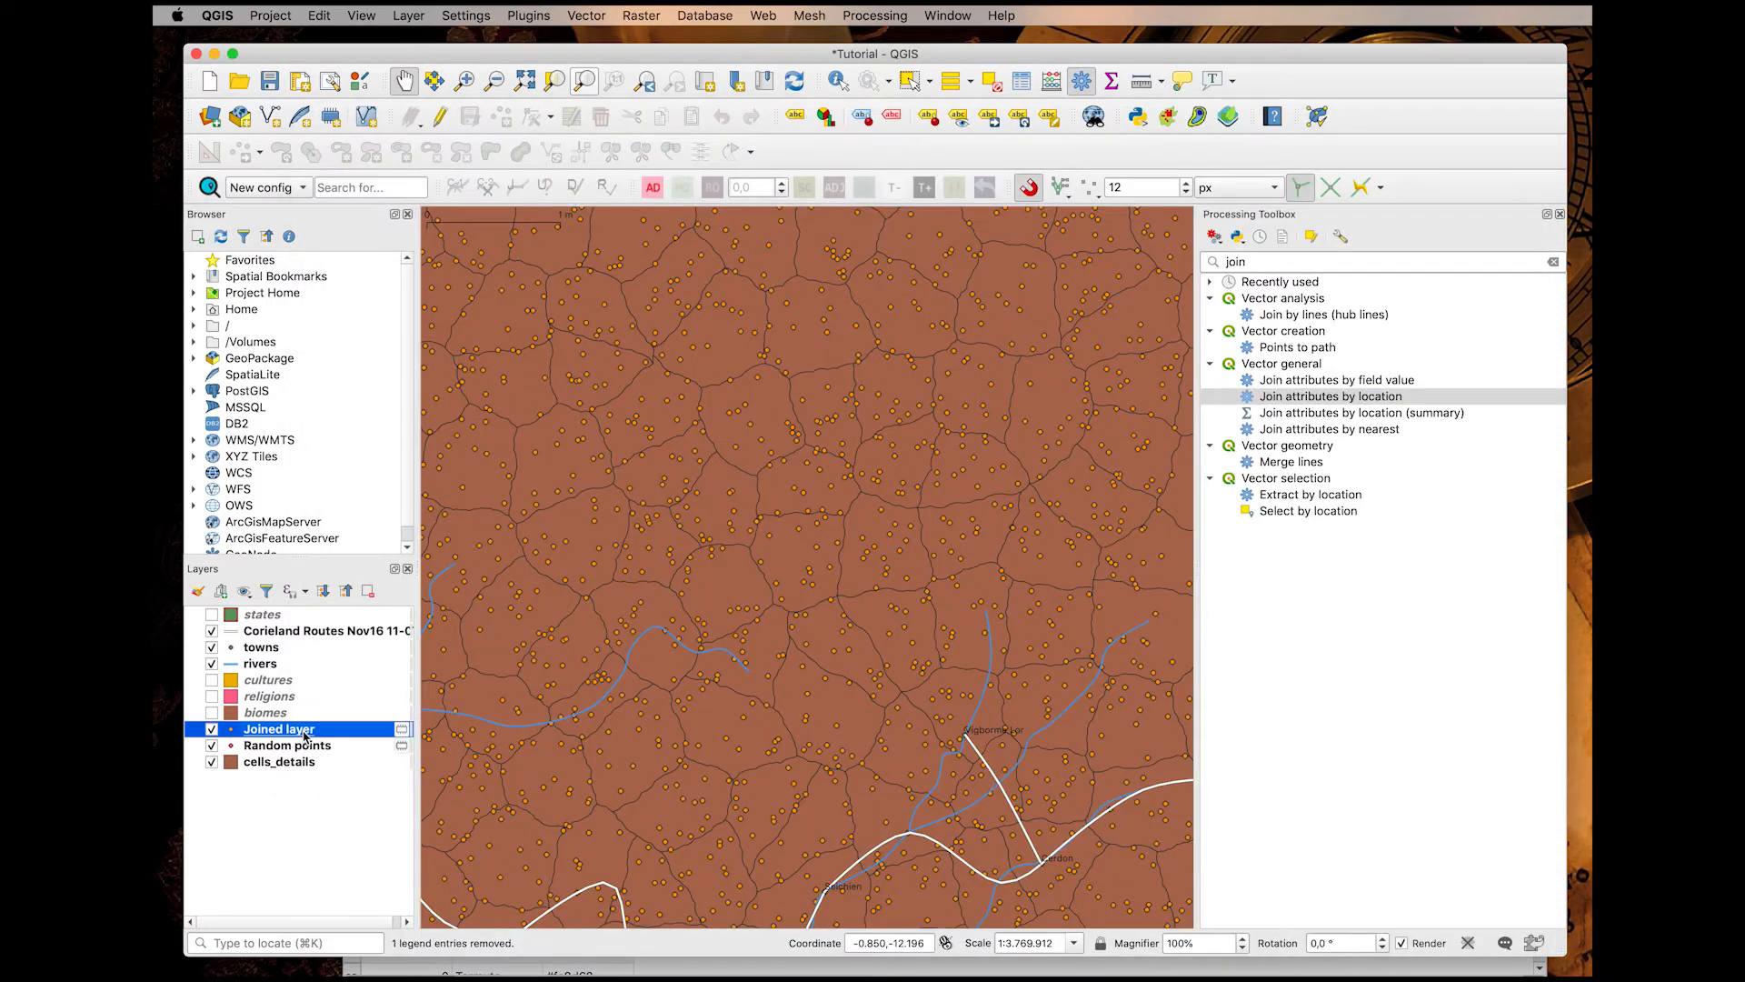
pyautogui.click(600, 15)
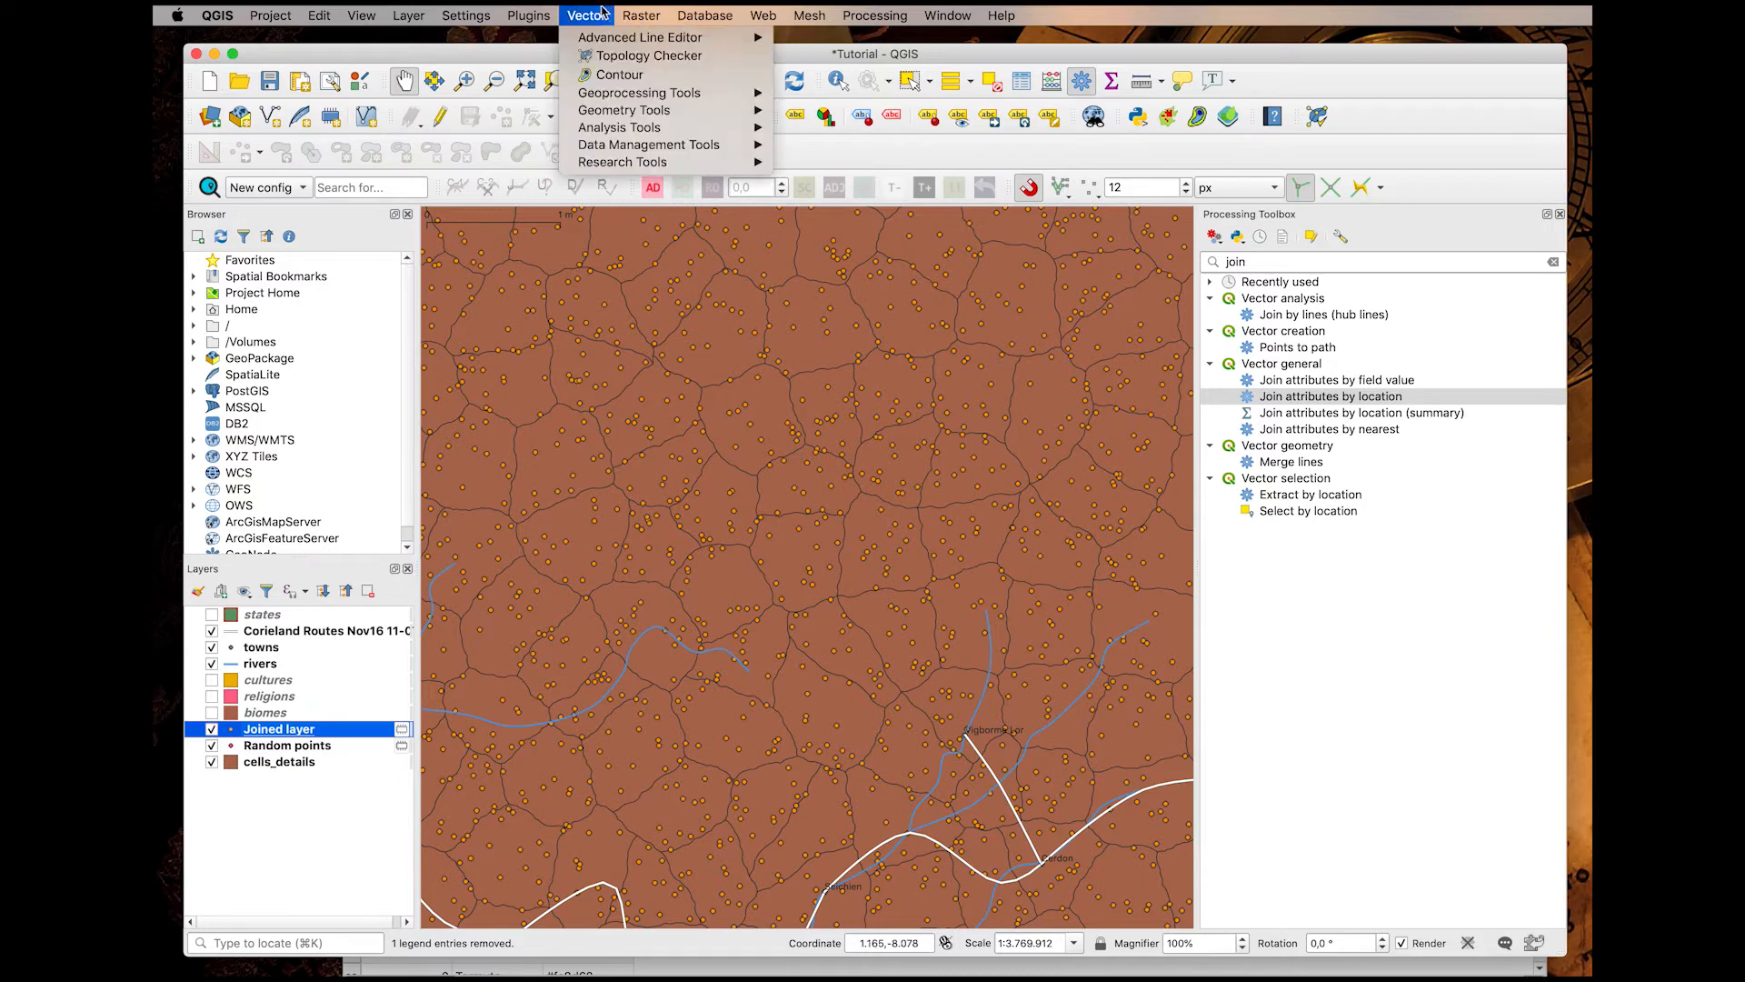
pyautogui.click(600, 75)
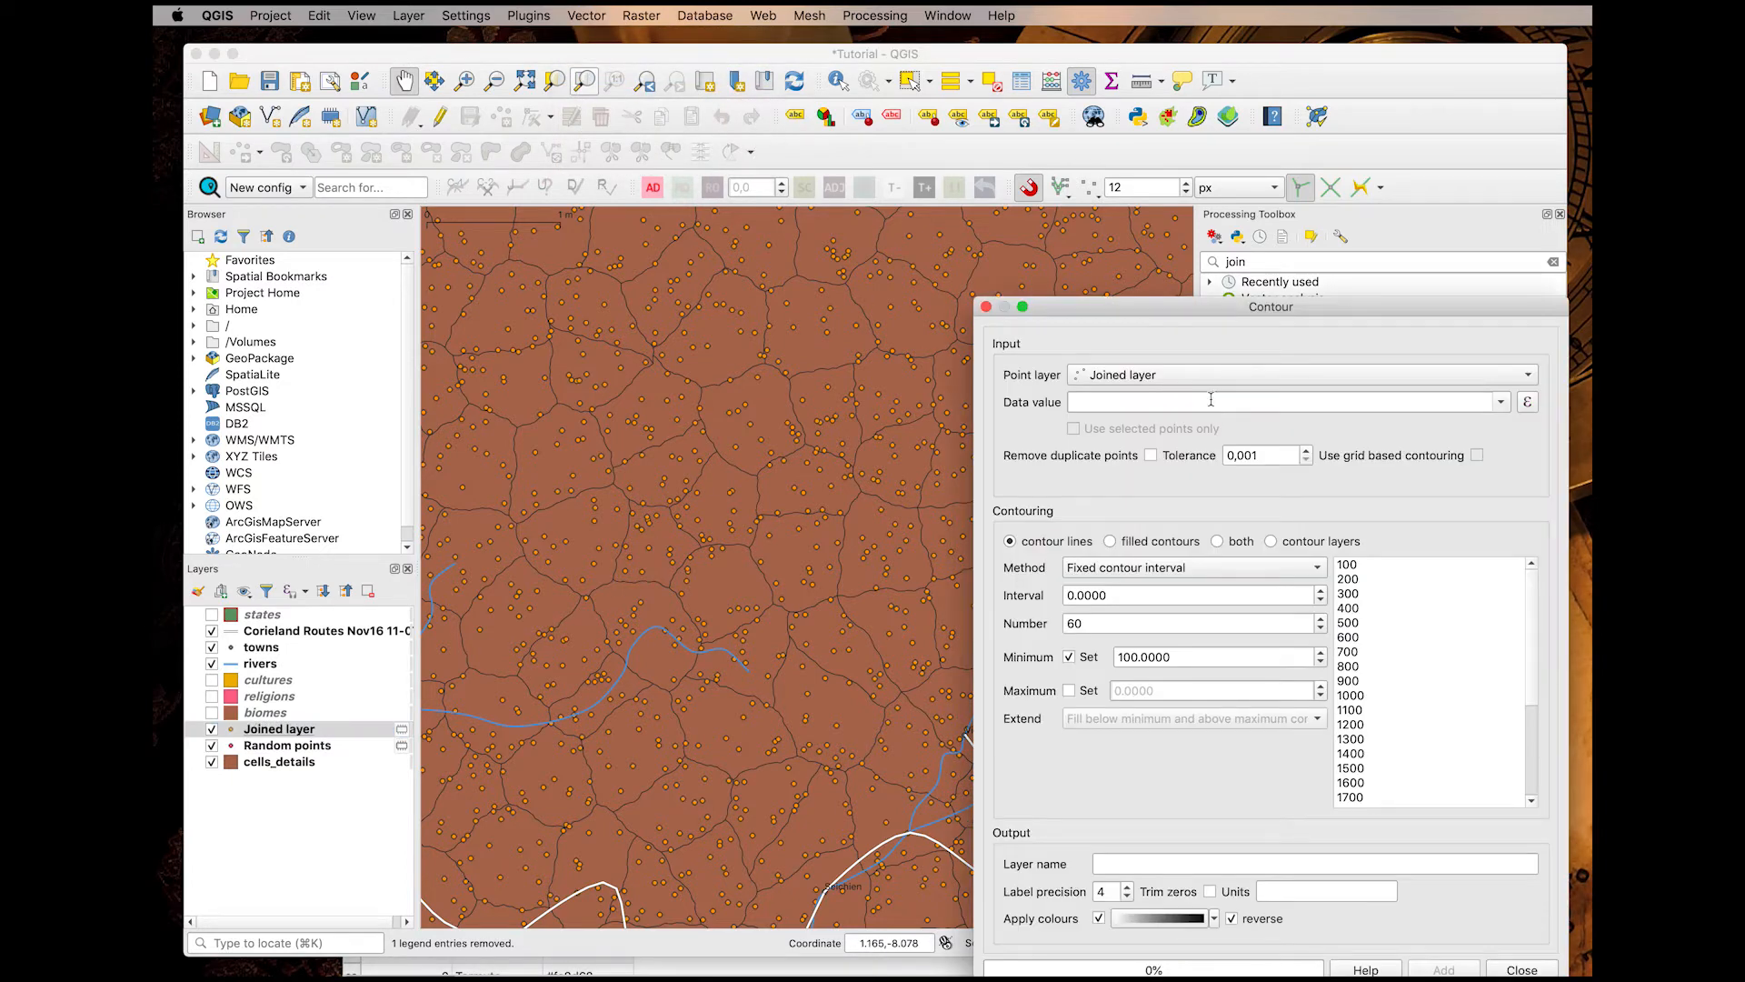
pyautogui.click(1501, 402)
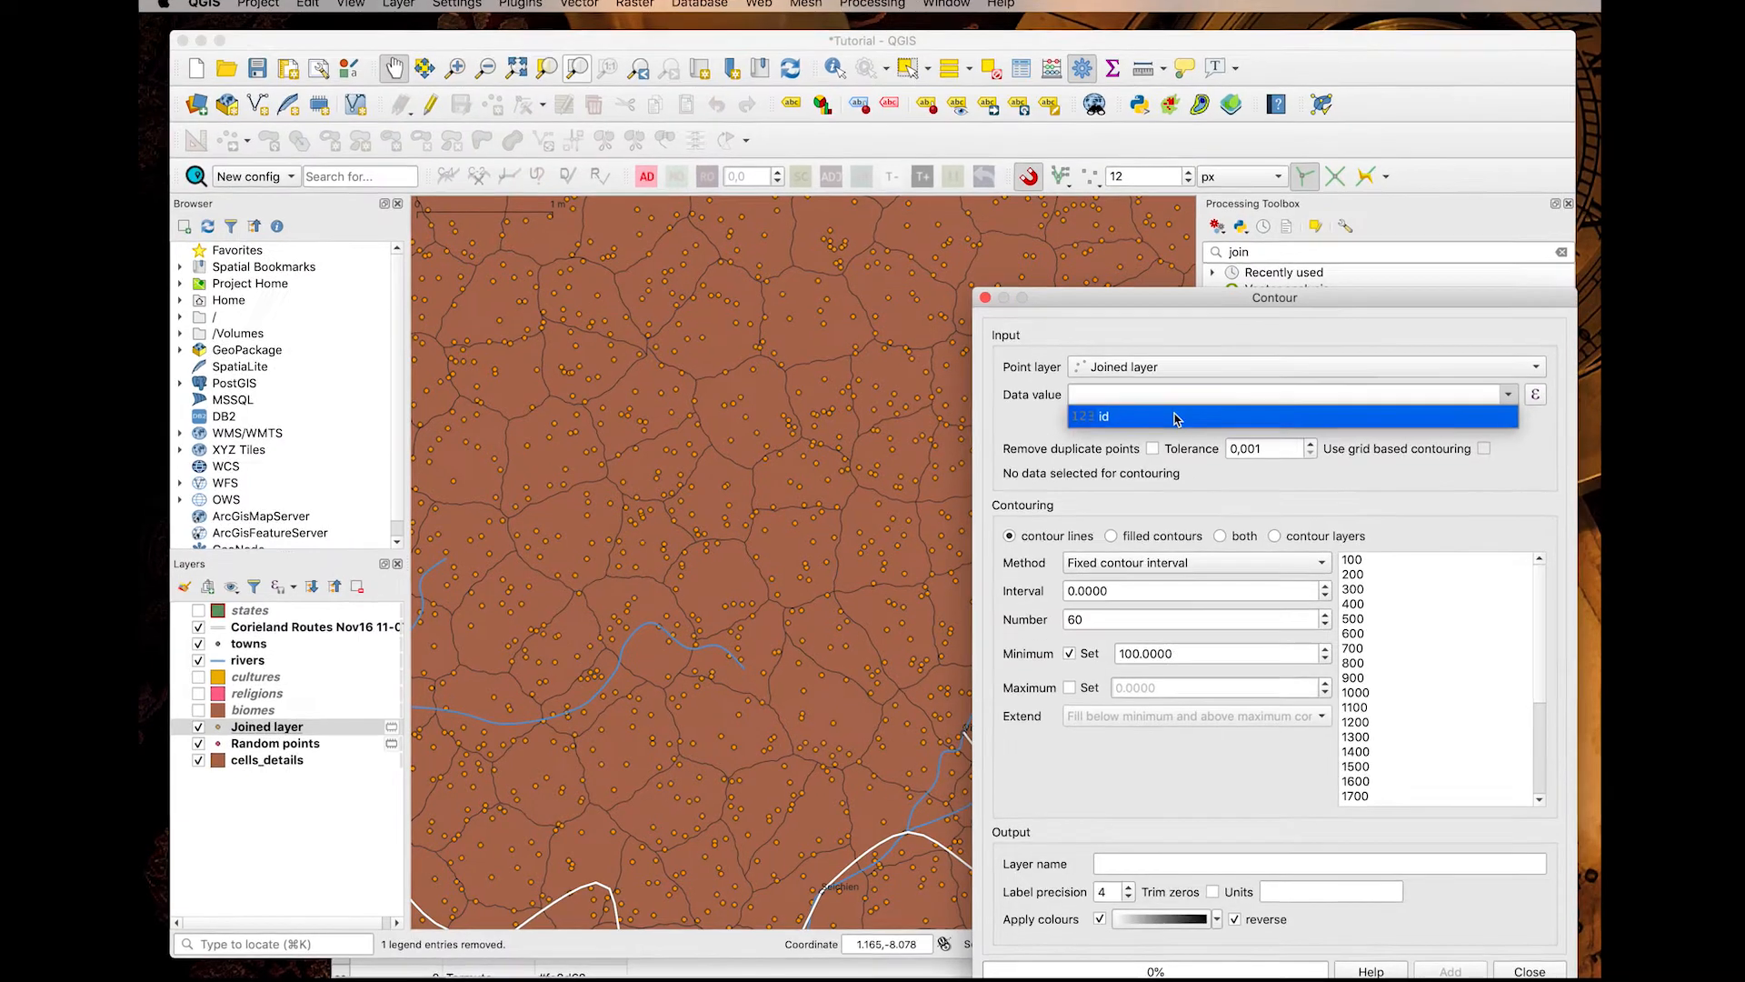
pyautogui.click(1508, 394)
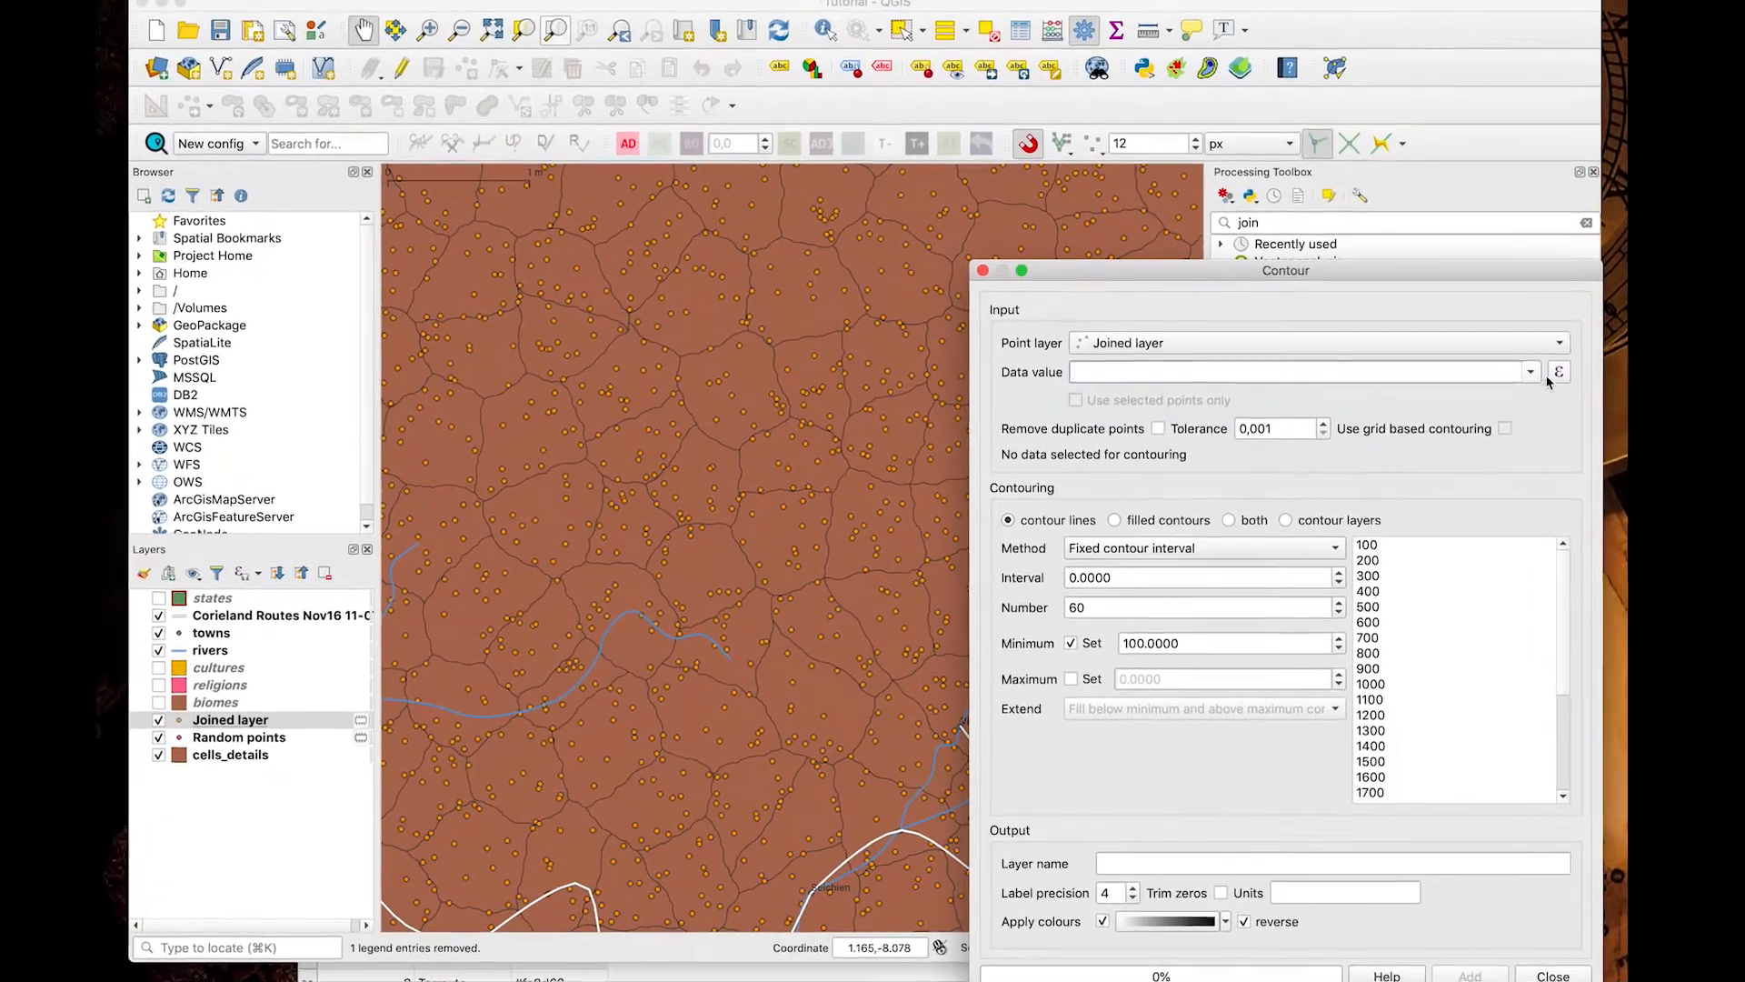
pyautogui.click(1553, 357)
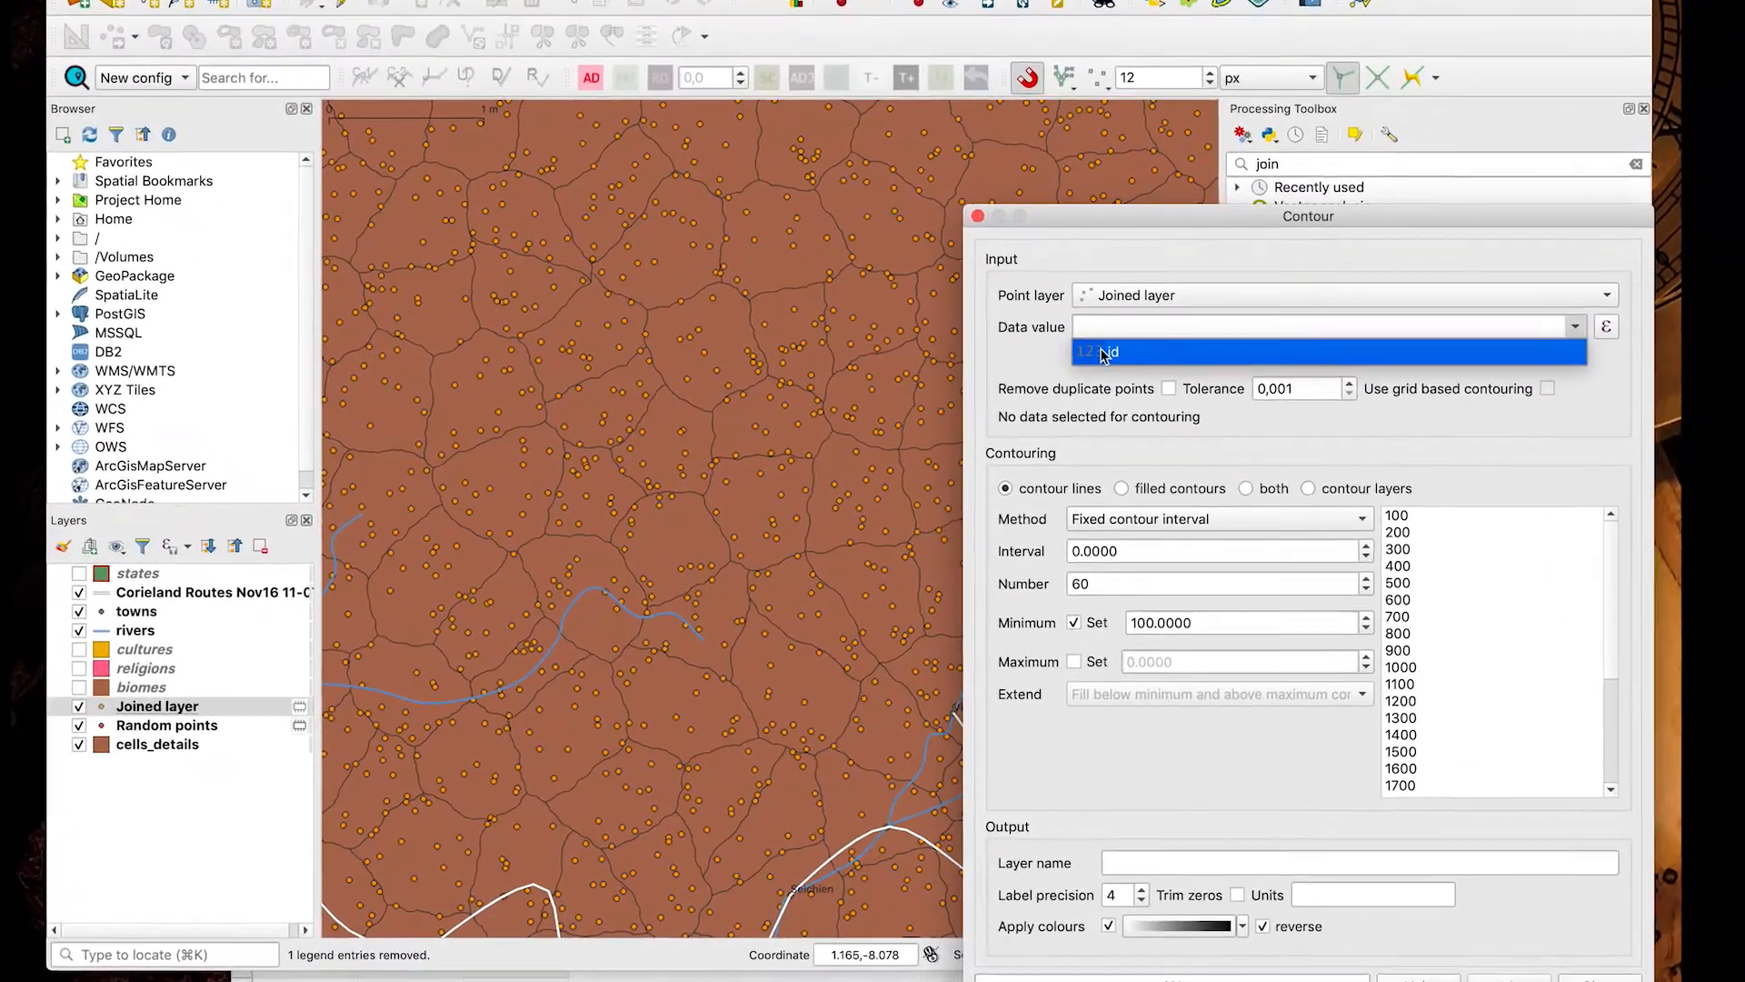
pyautogui.click(1630, 303)
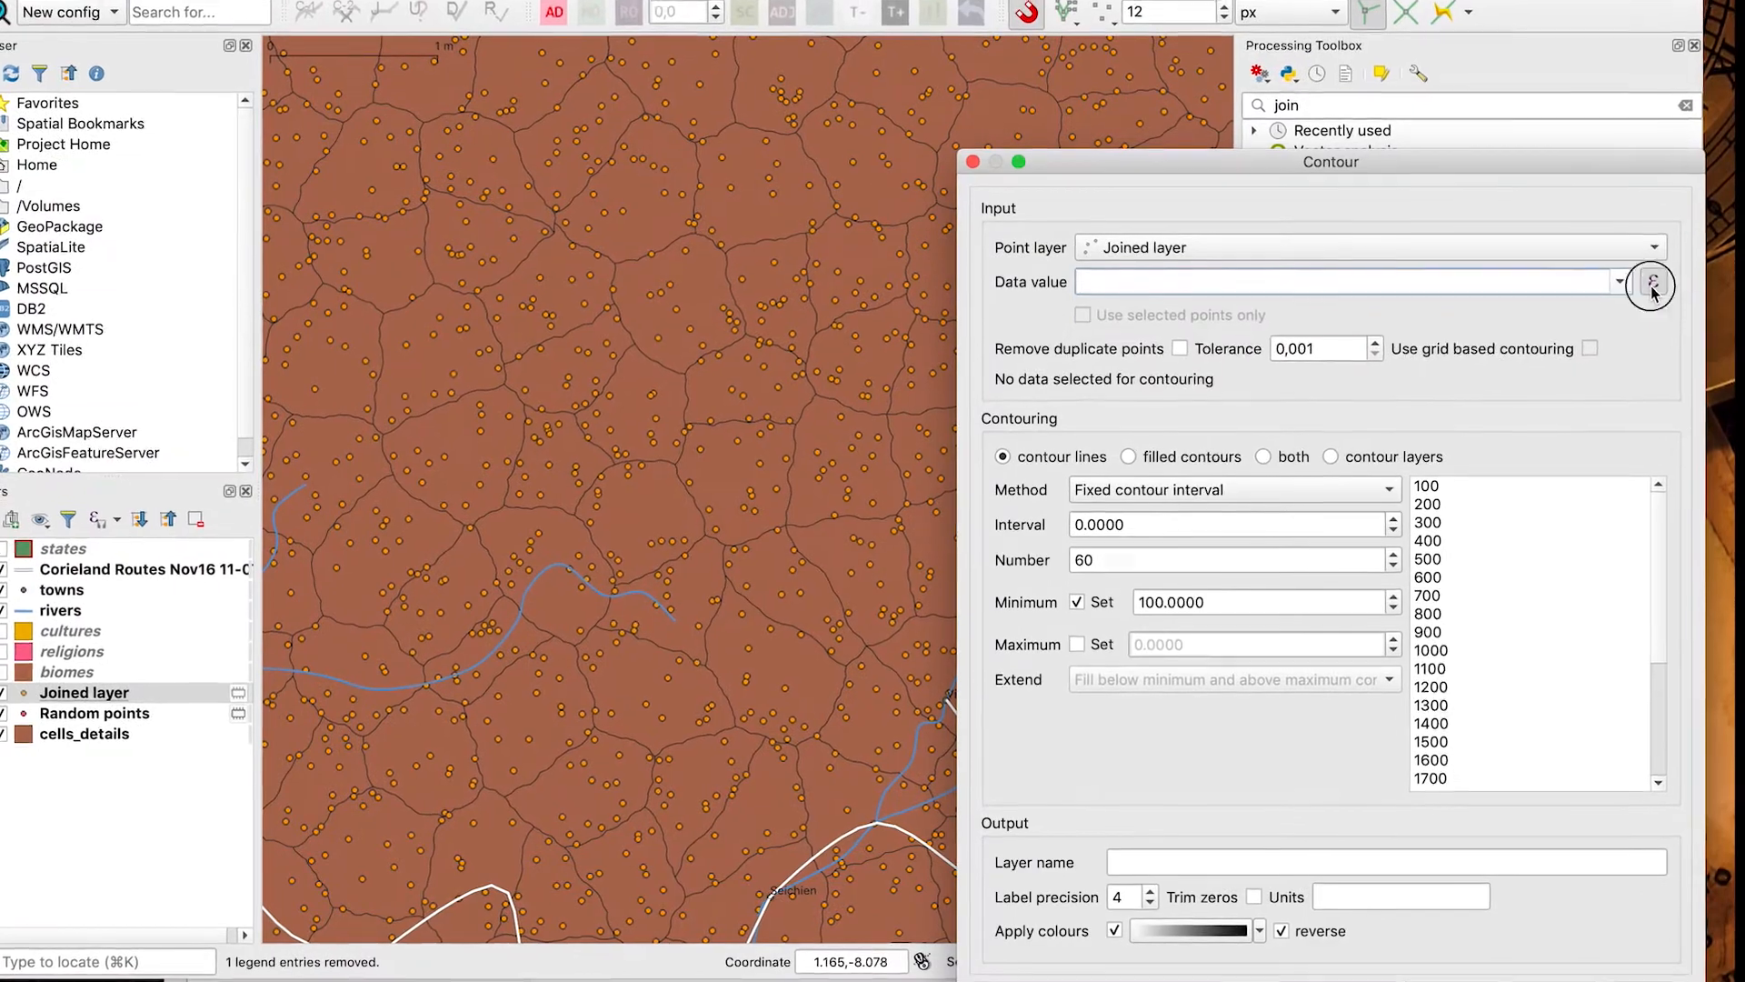
pyautogui.click(1630, 304)
pyautogui.moveTo(1551, 334); pyautogui.dragTo(454, 90)
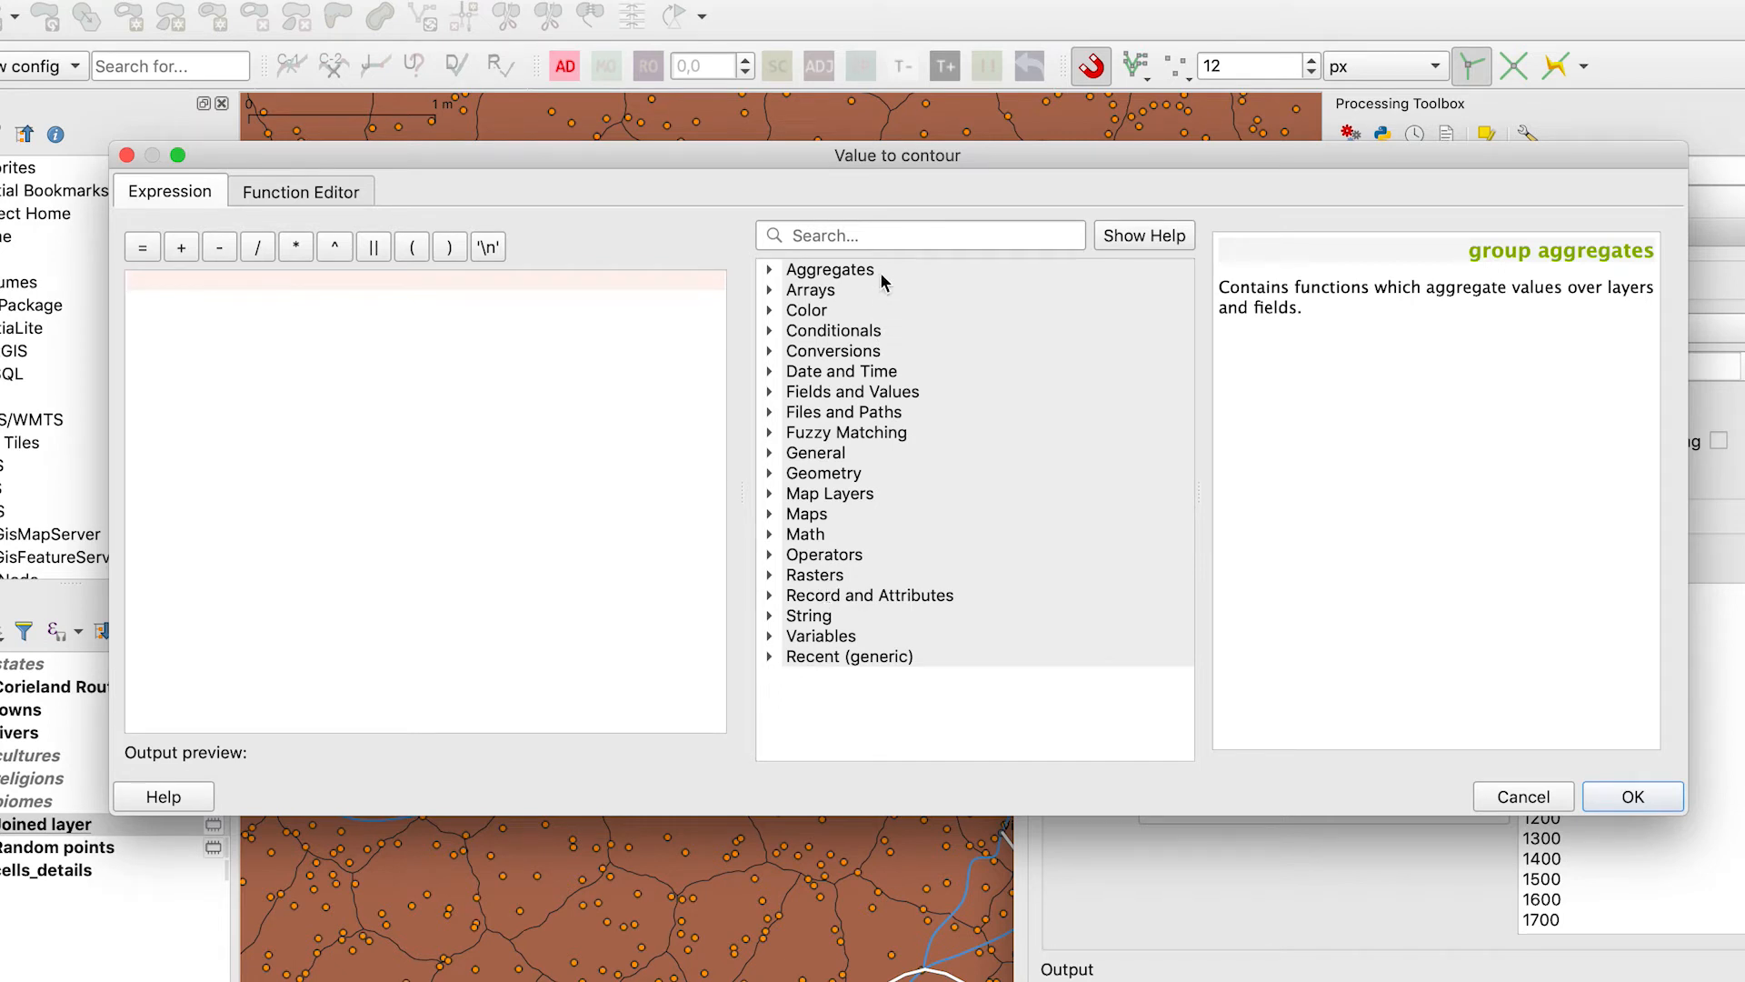
pyautogui.click(872, 239)
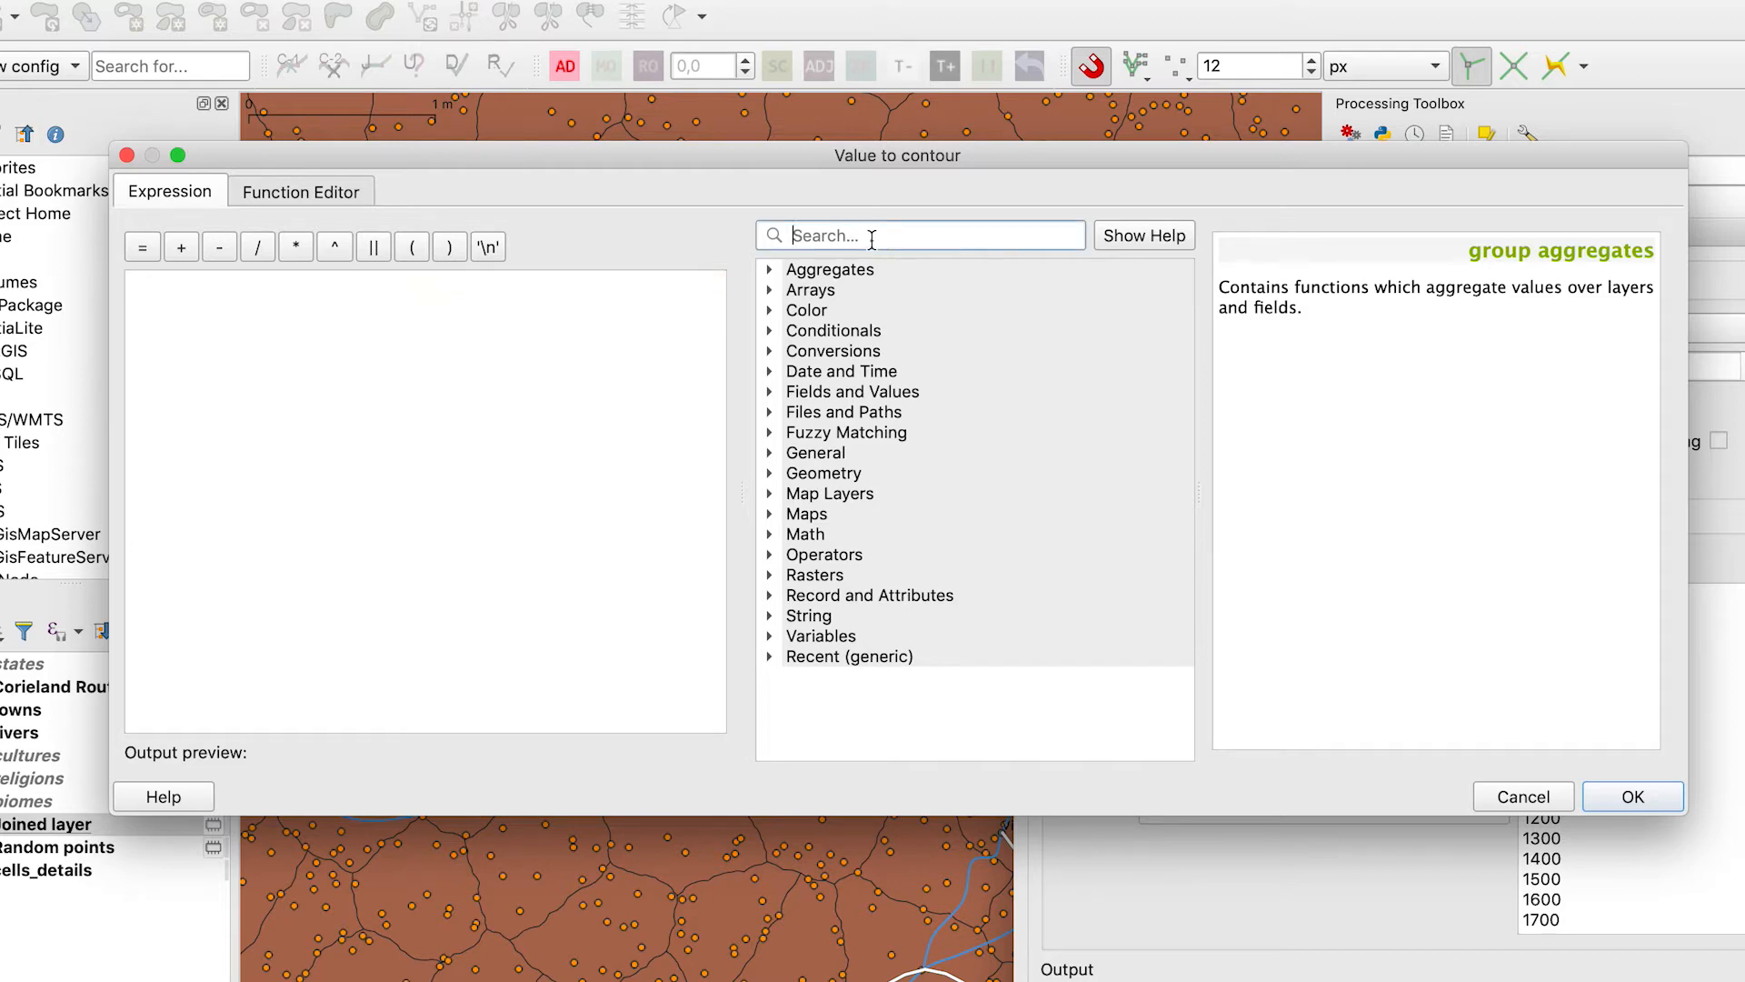
pyautogui.click(126, 156)
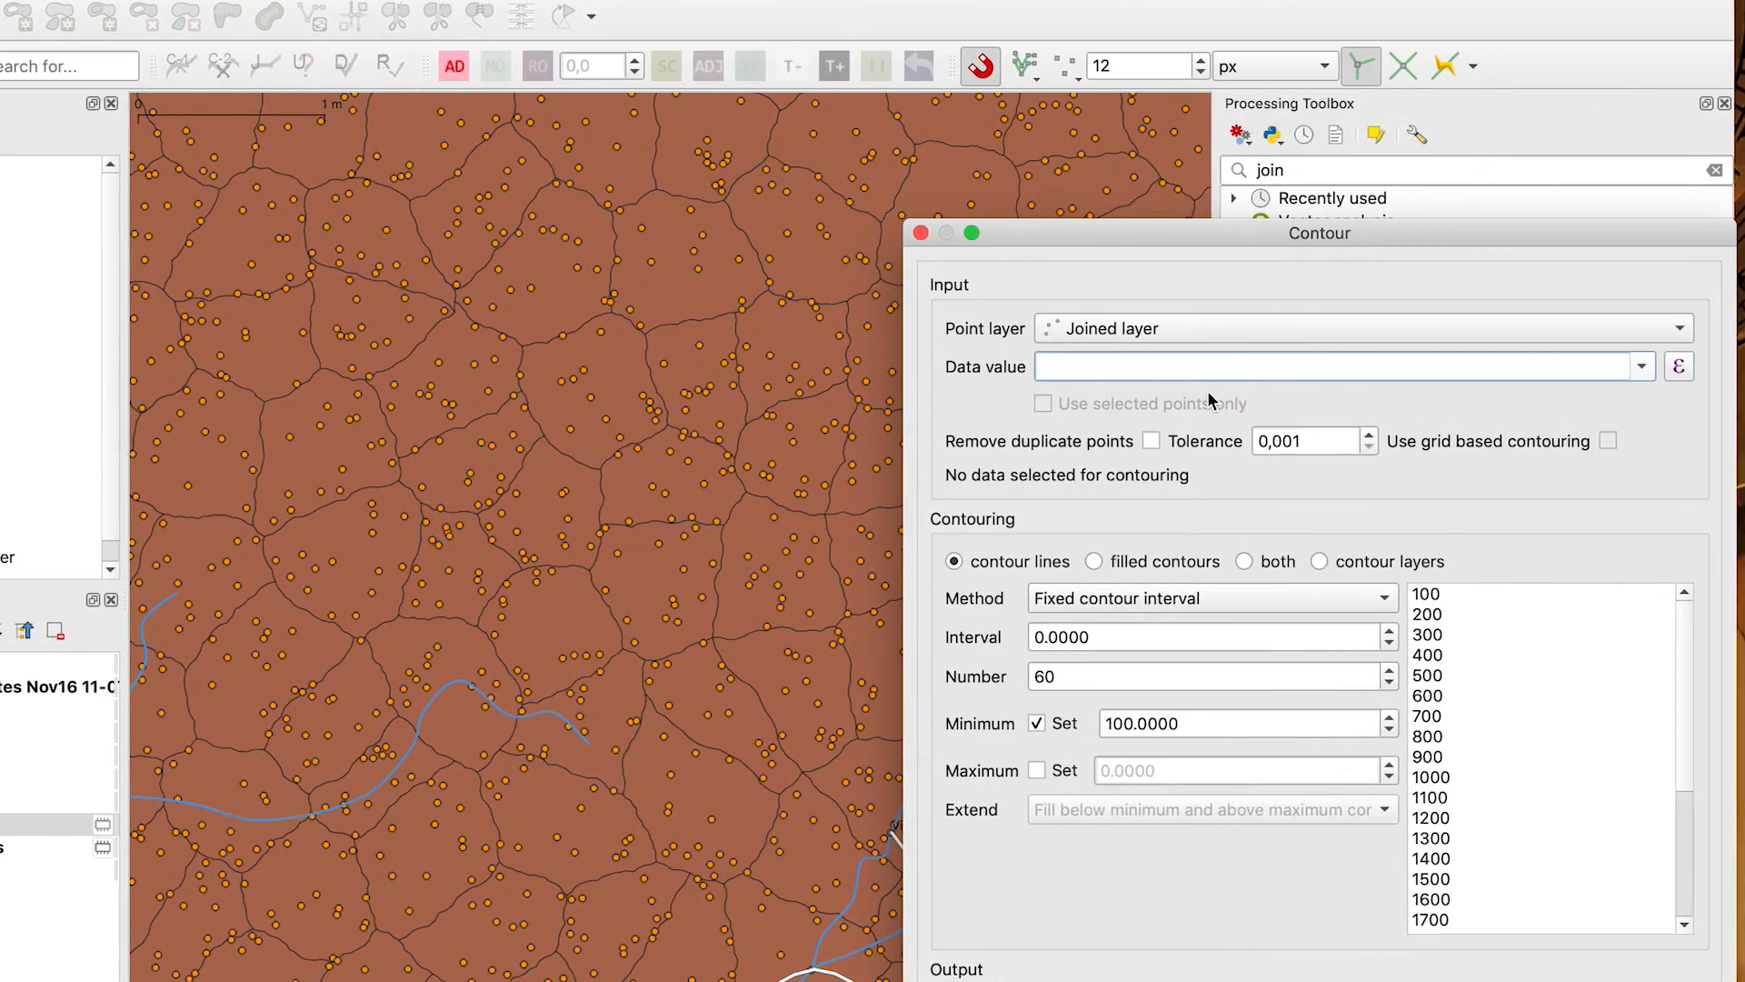
# Set the contour data value to the expression to_int( "height" ), reusing the recent expression found by searching for the height field.
pyautogui.click(1671, 367)
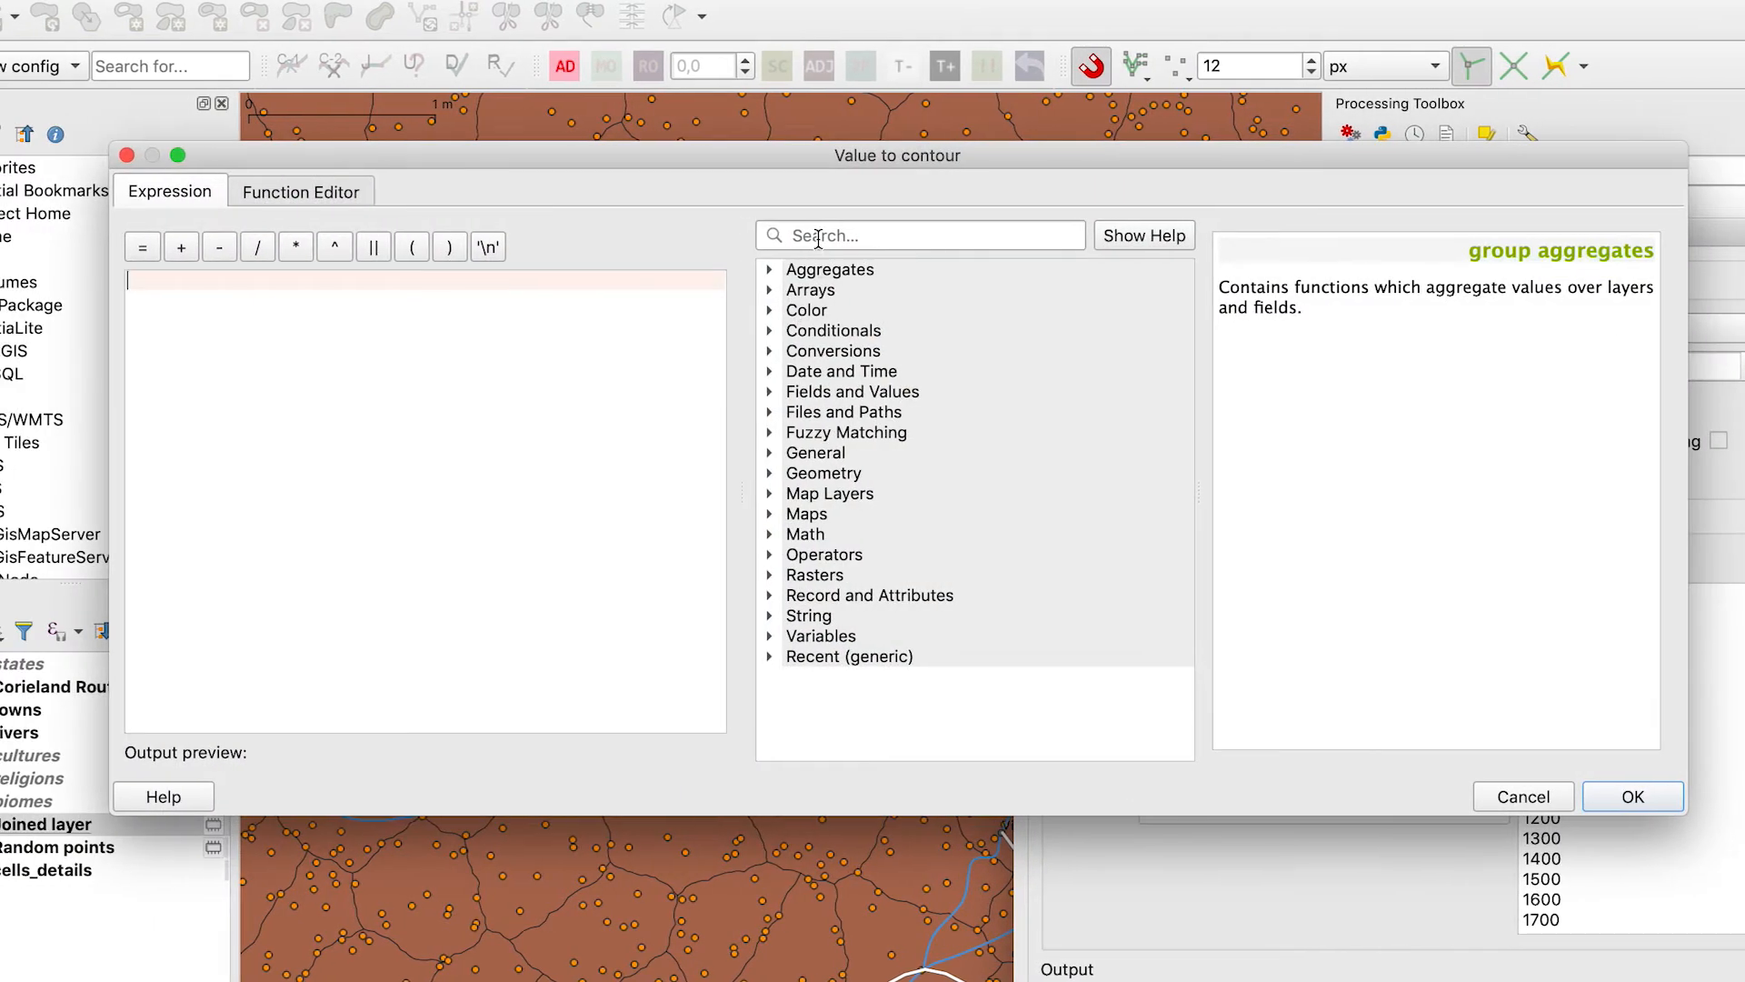
pyautogui.click(818, 235)
pyautogui.write('heigh')
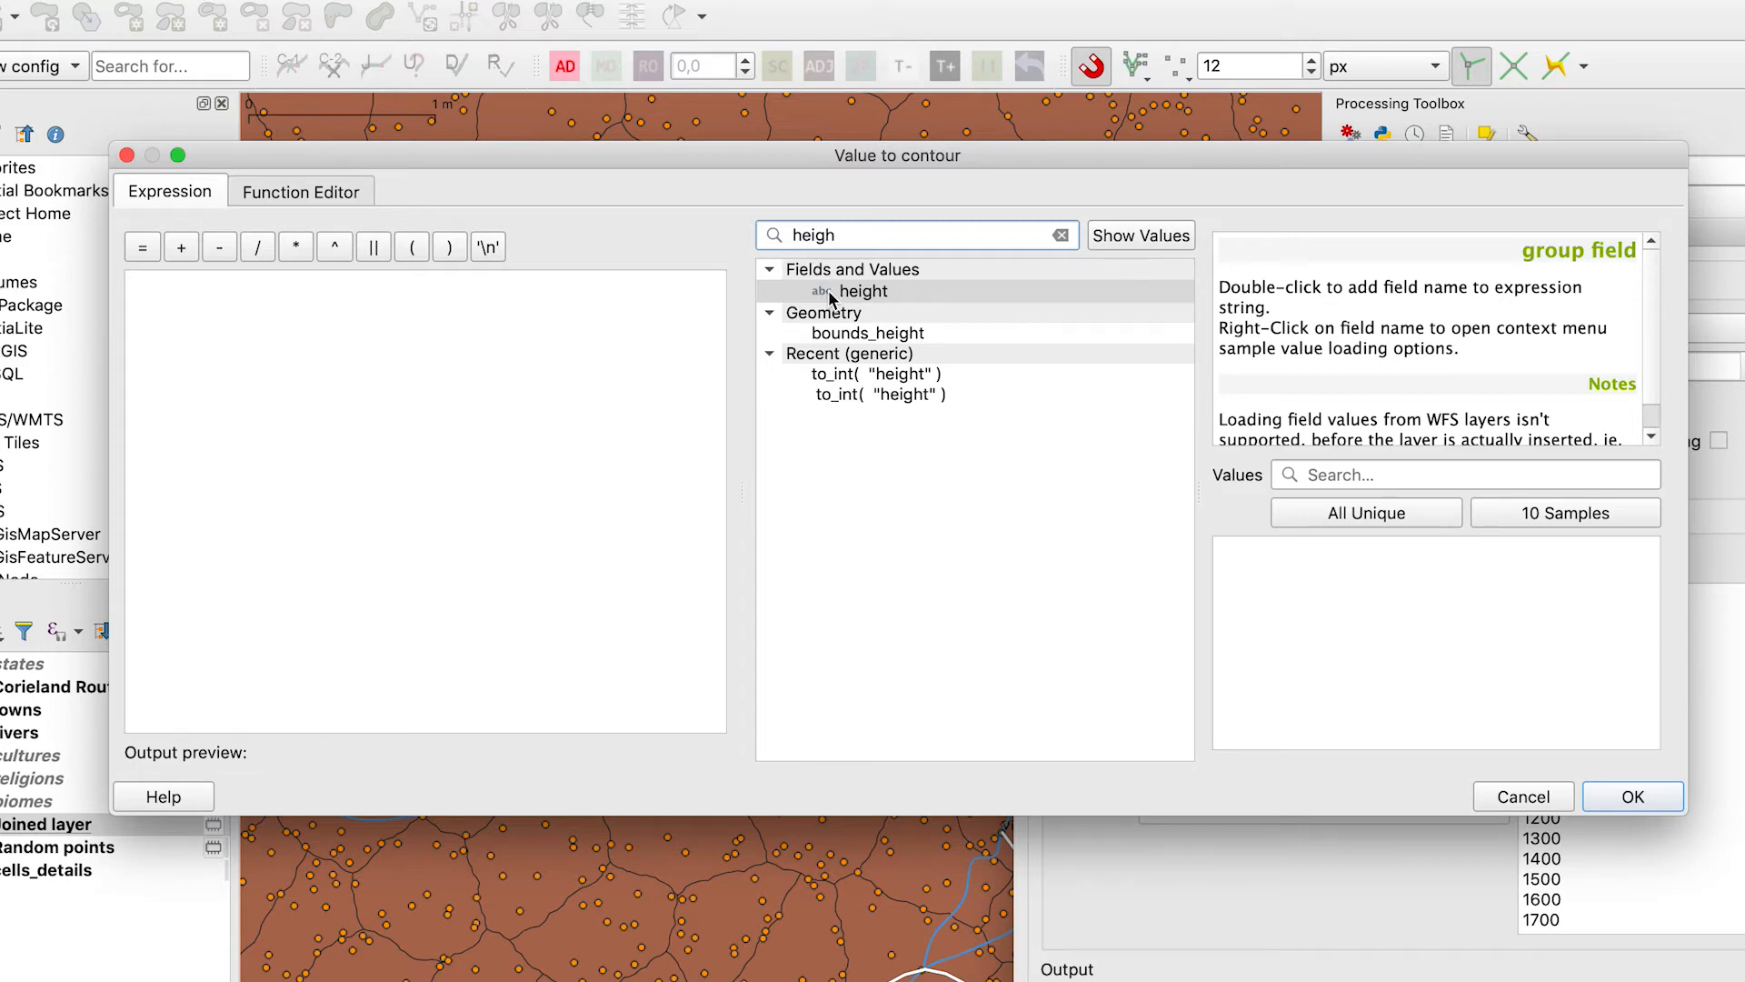
pyautogui.click(939, 374)
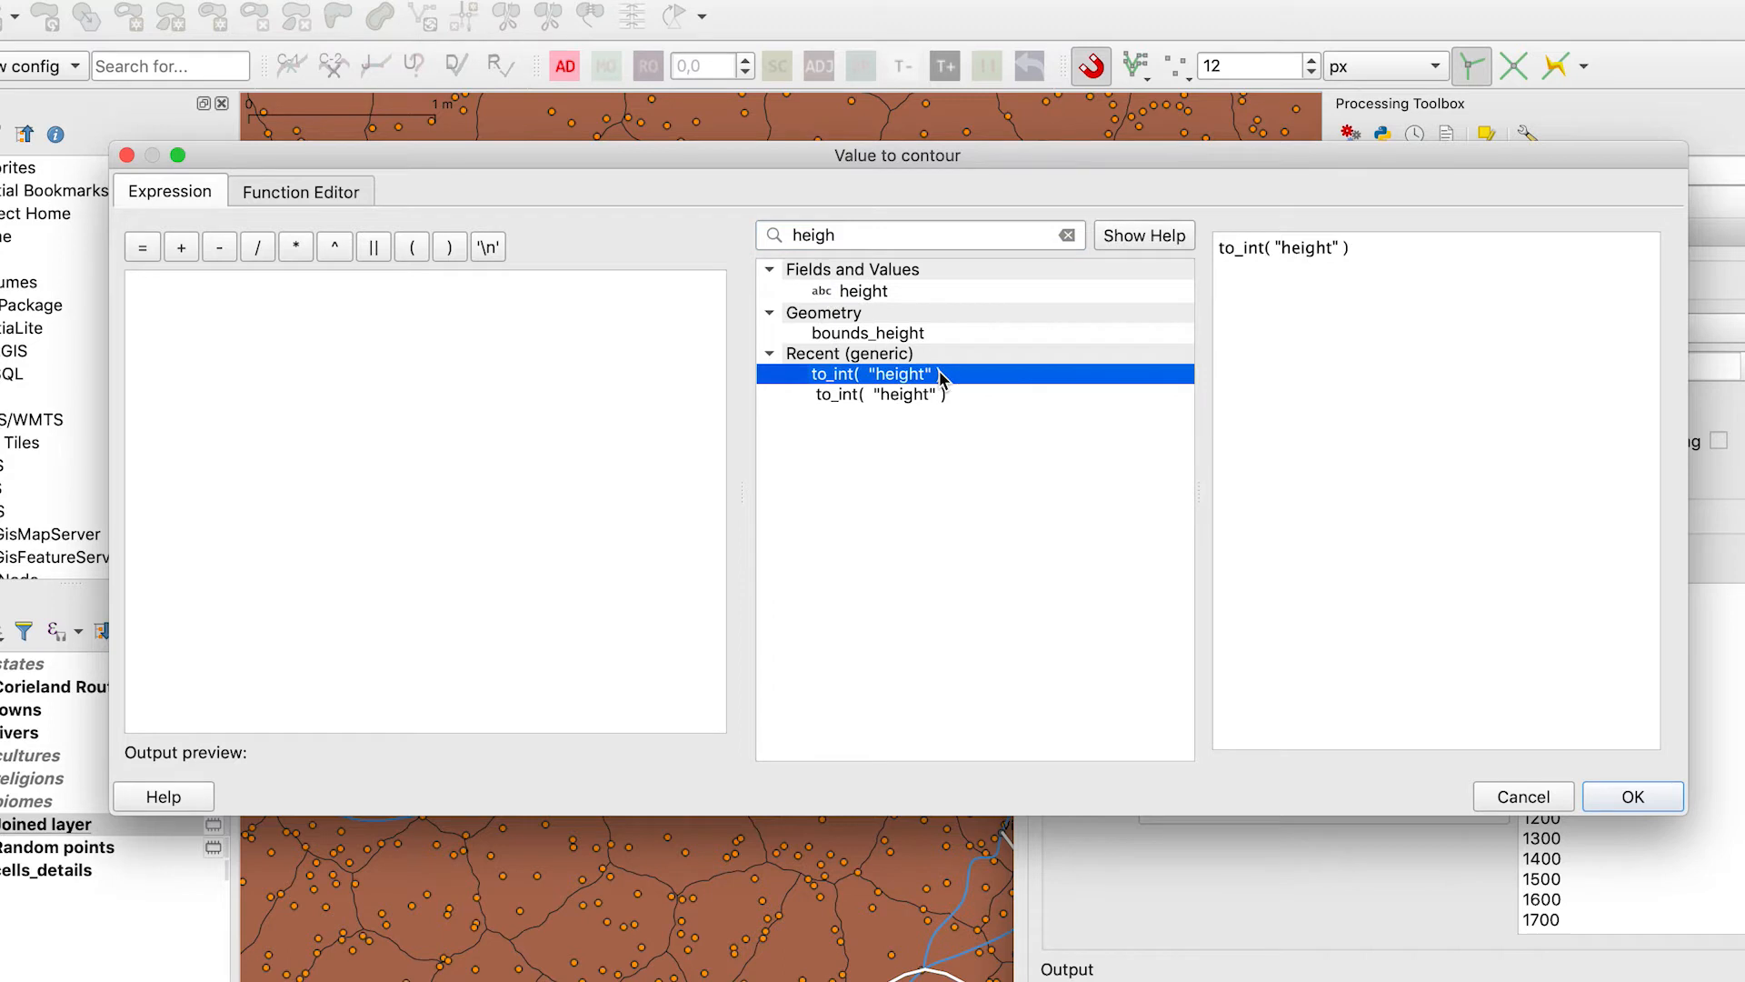
pyautogui.doubleClick(850, 378)
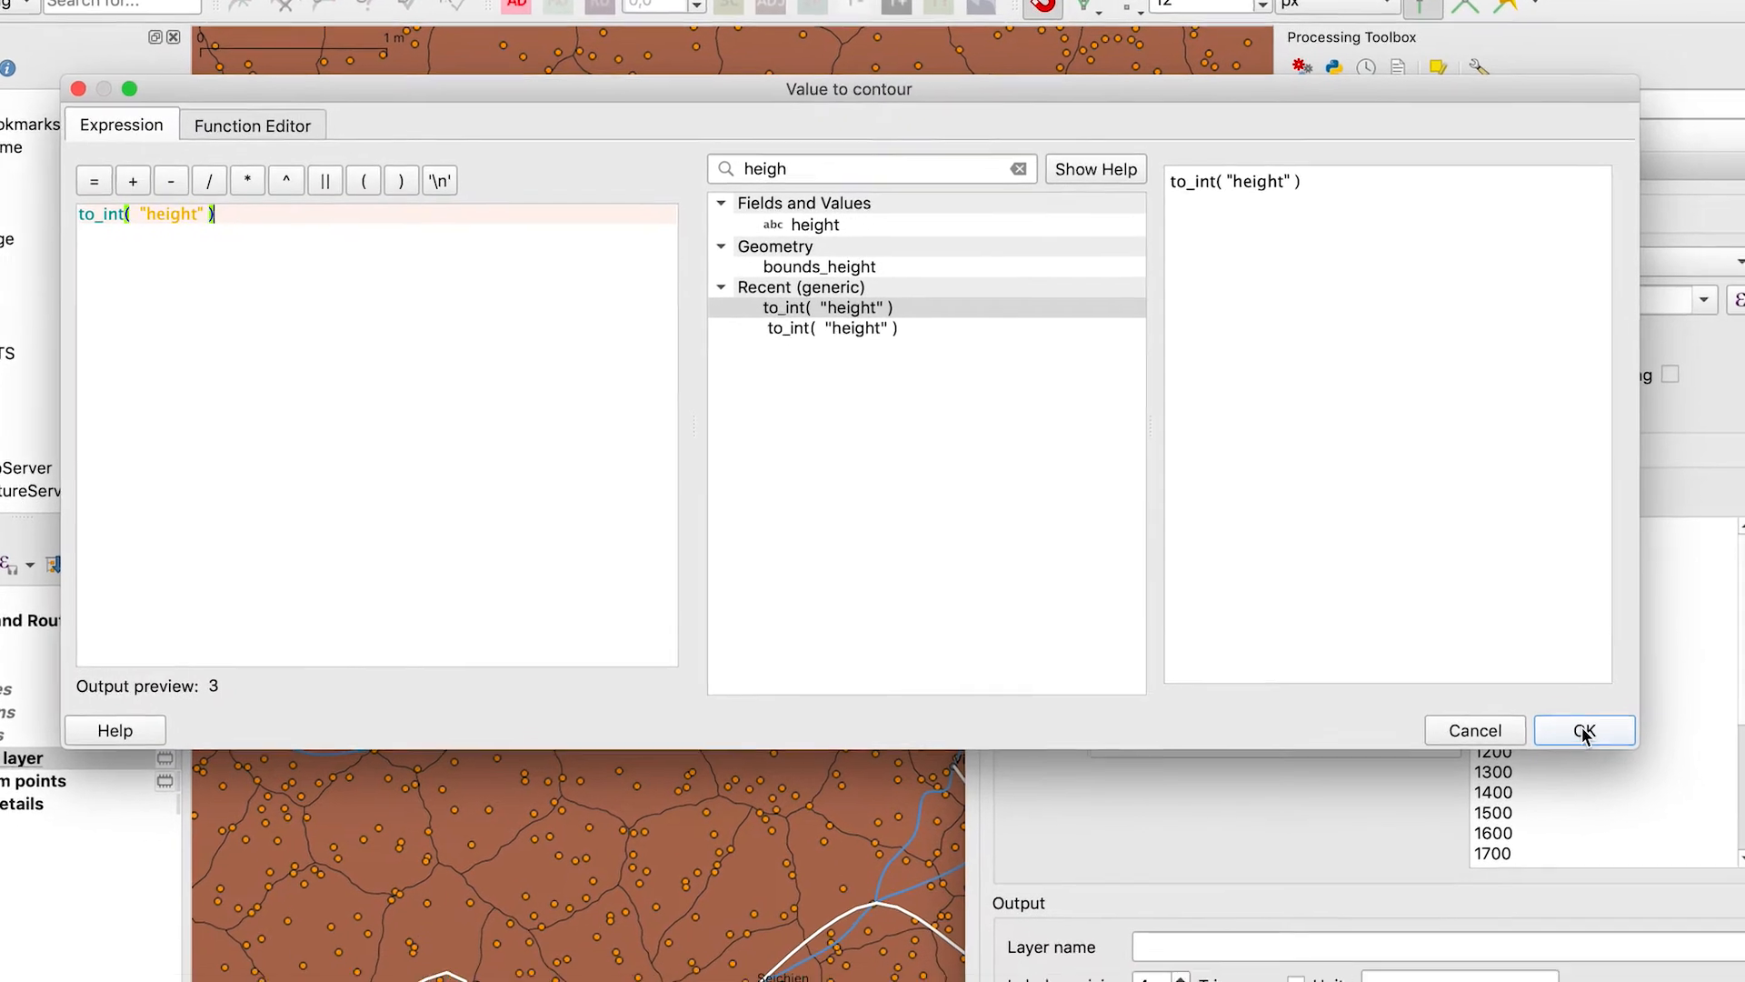
pyautogui.click(1634, 796)
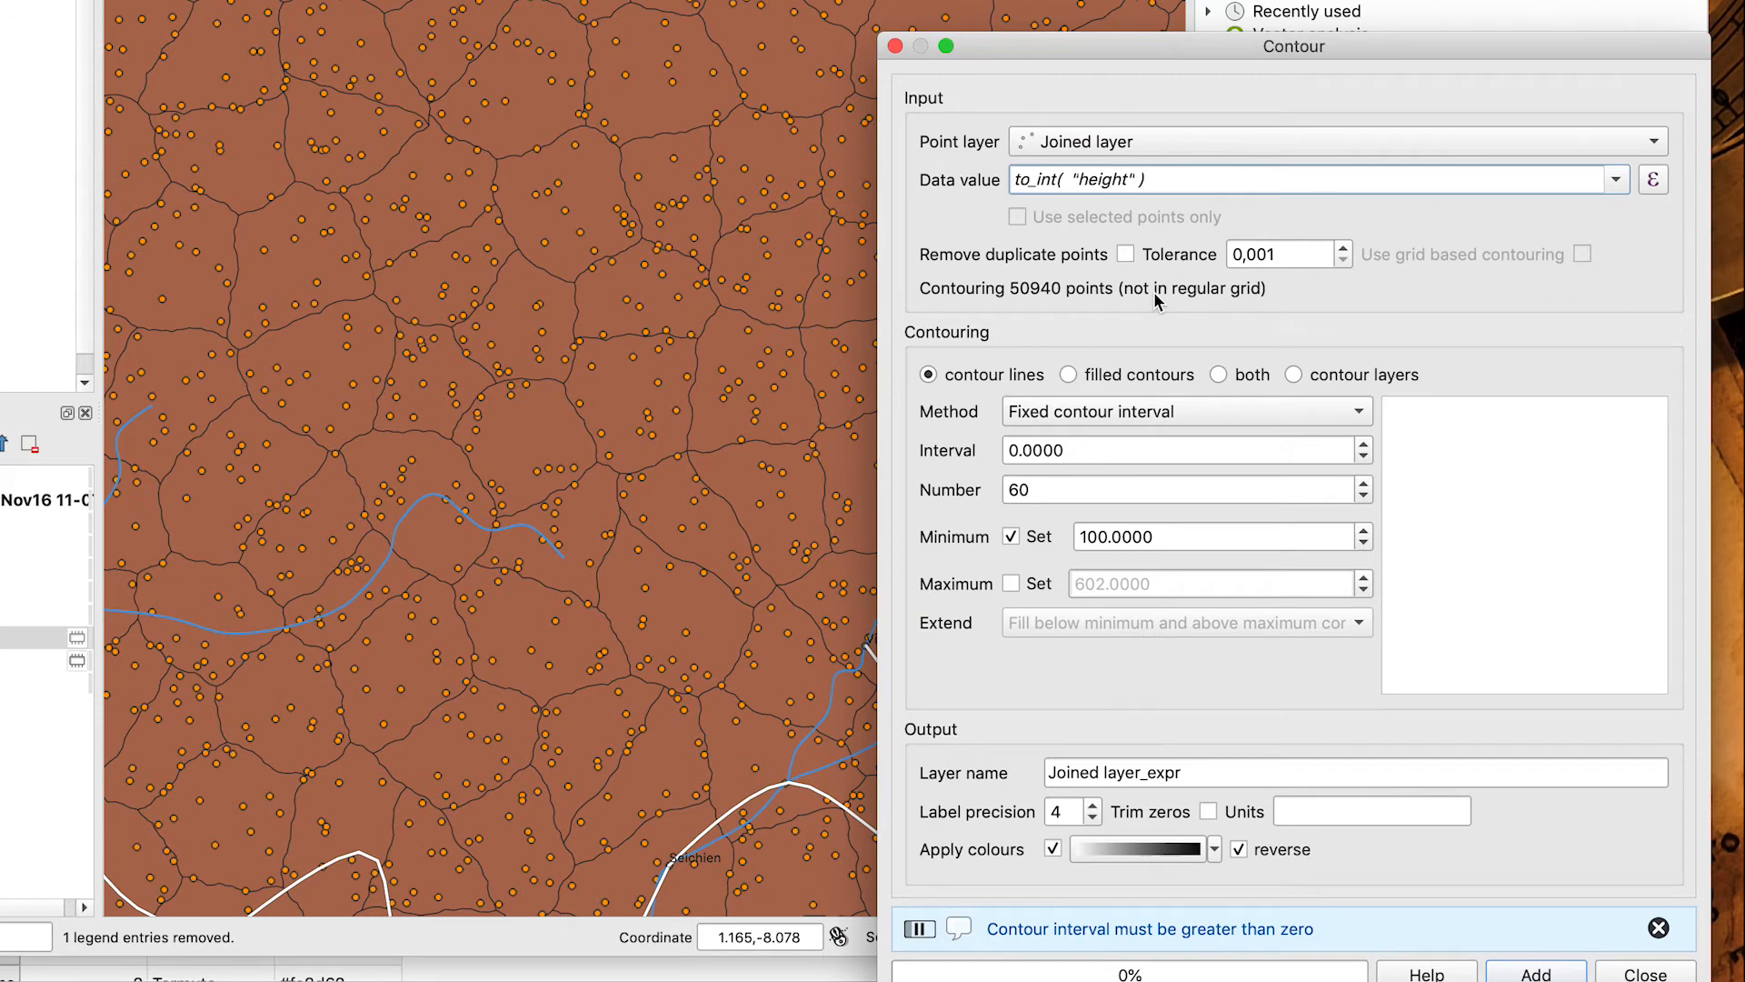
# Generate contour lines using a fixed contour interval of 100, and close the Contour dialog.
pyautogui.click(1143, 412)
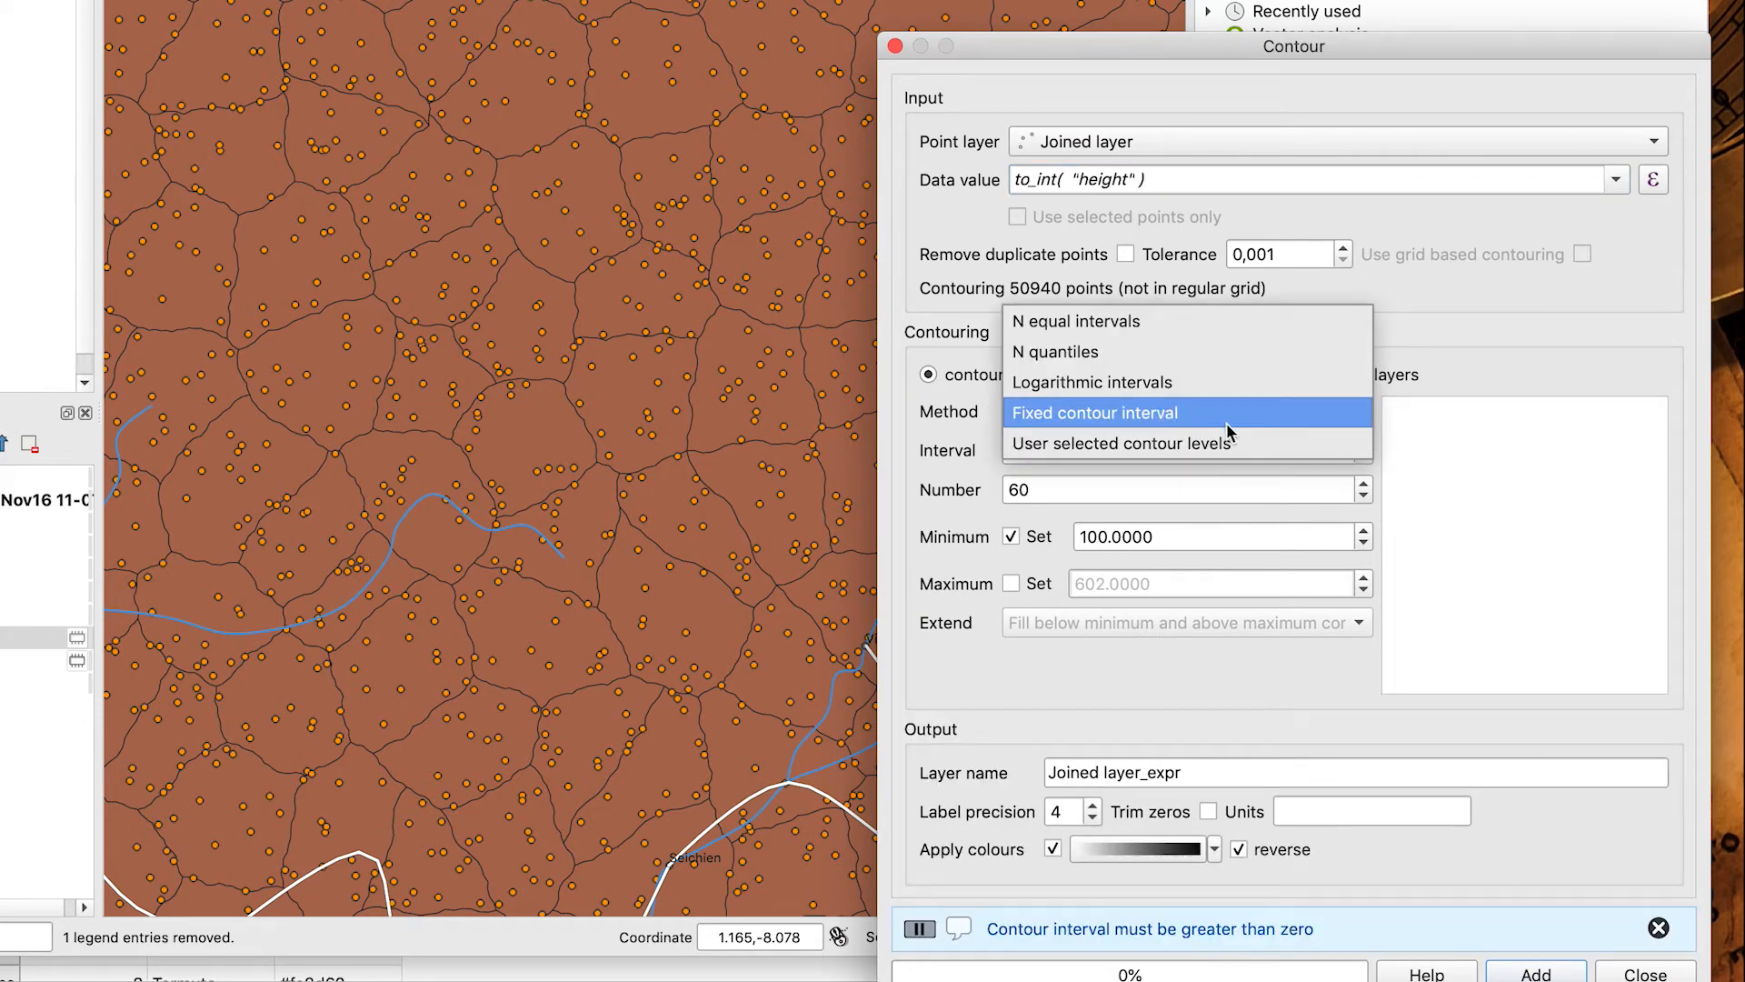
pyautogui.click(1186, 412)
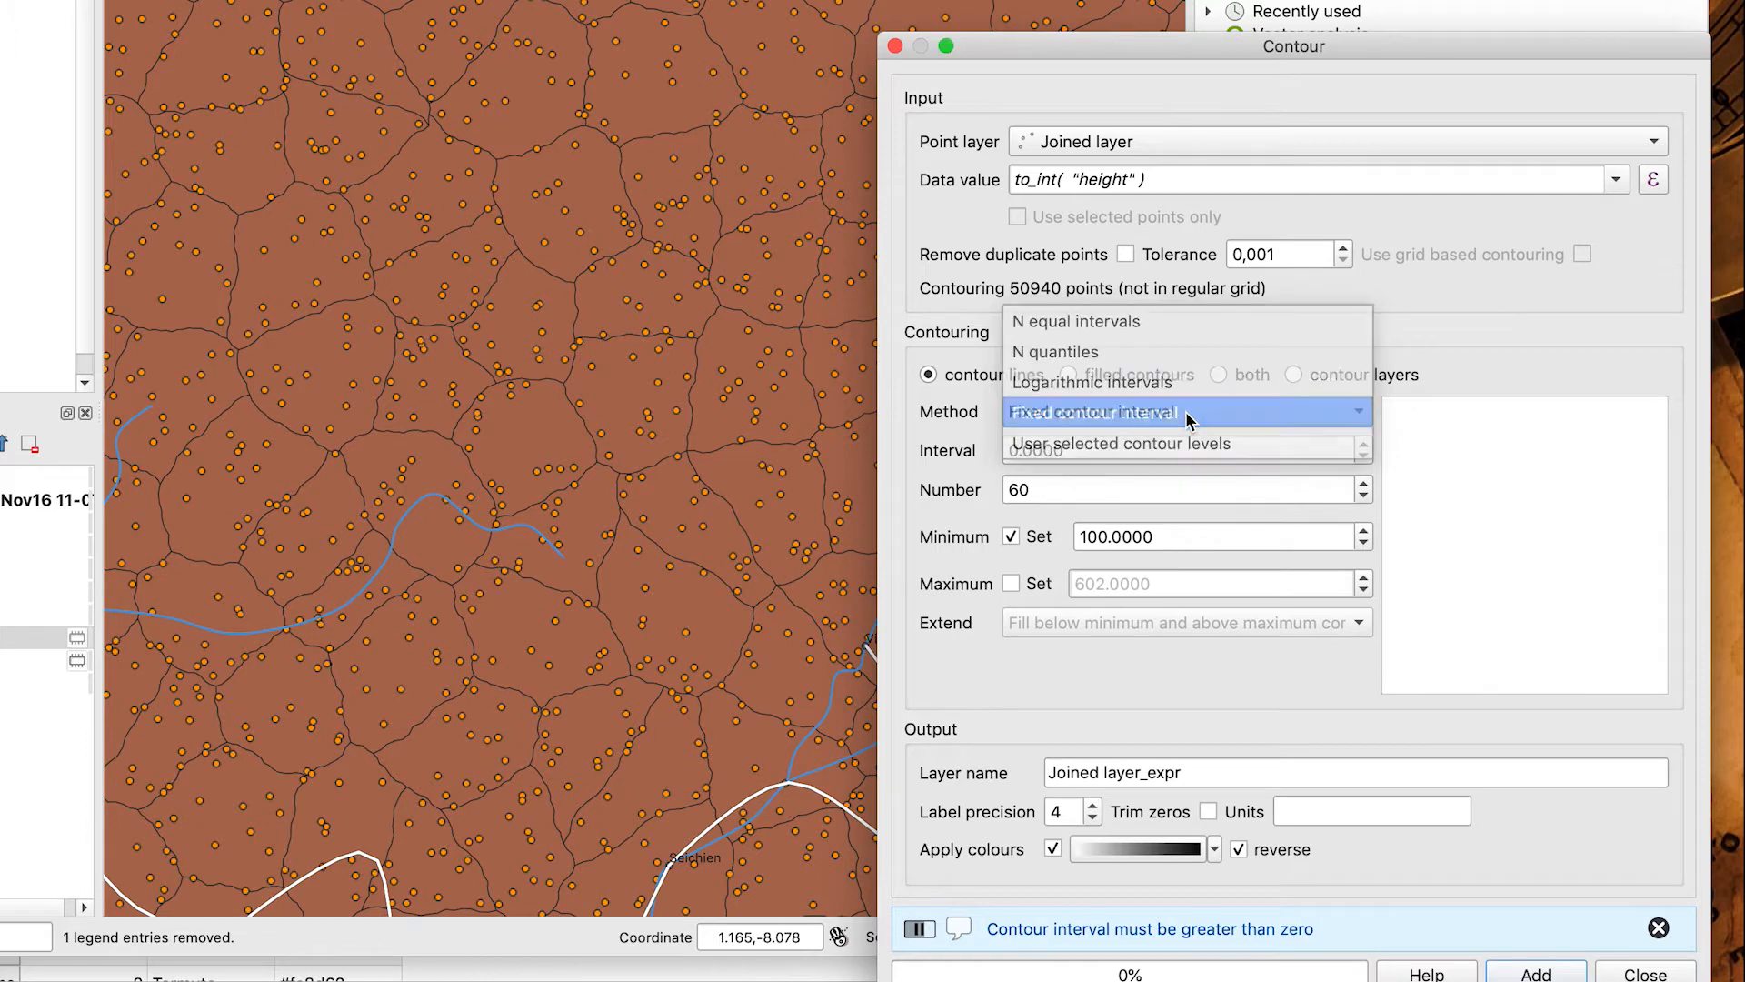
pyautogui.moveTo(1091, 452); pyautogui.dragTo(944, 449)
pyautogui.write('1')
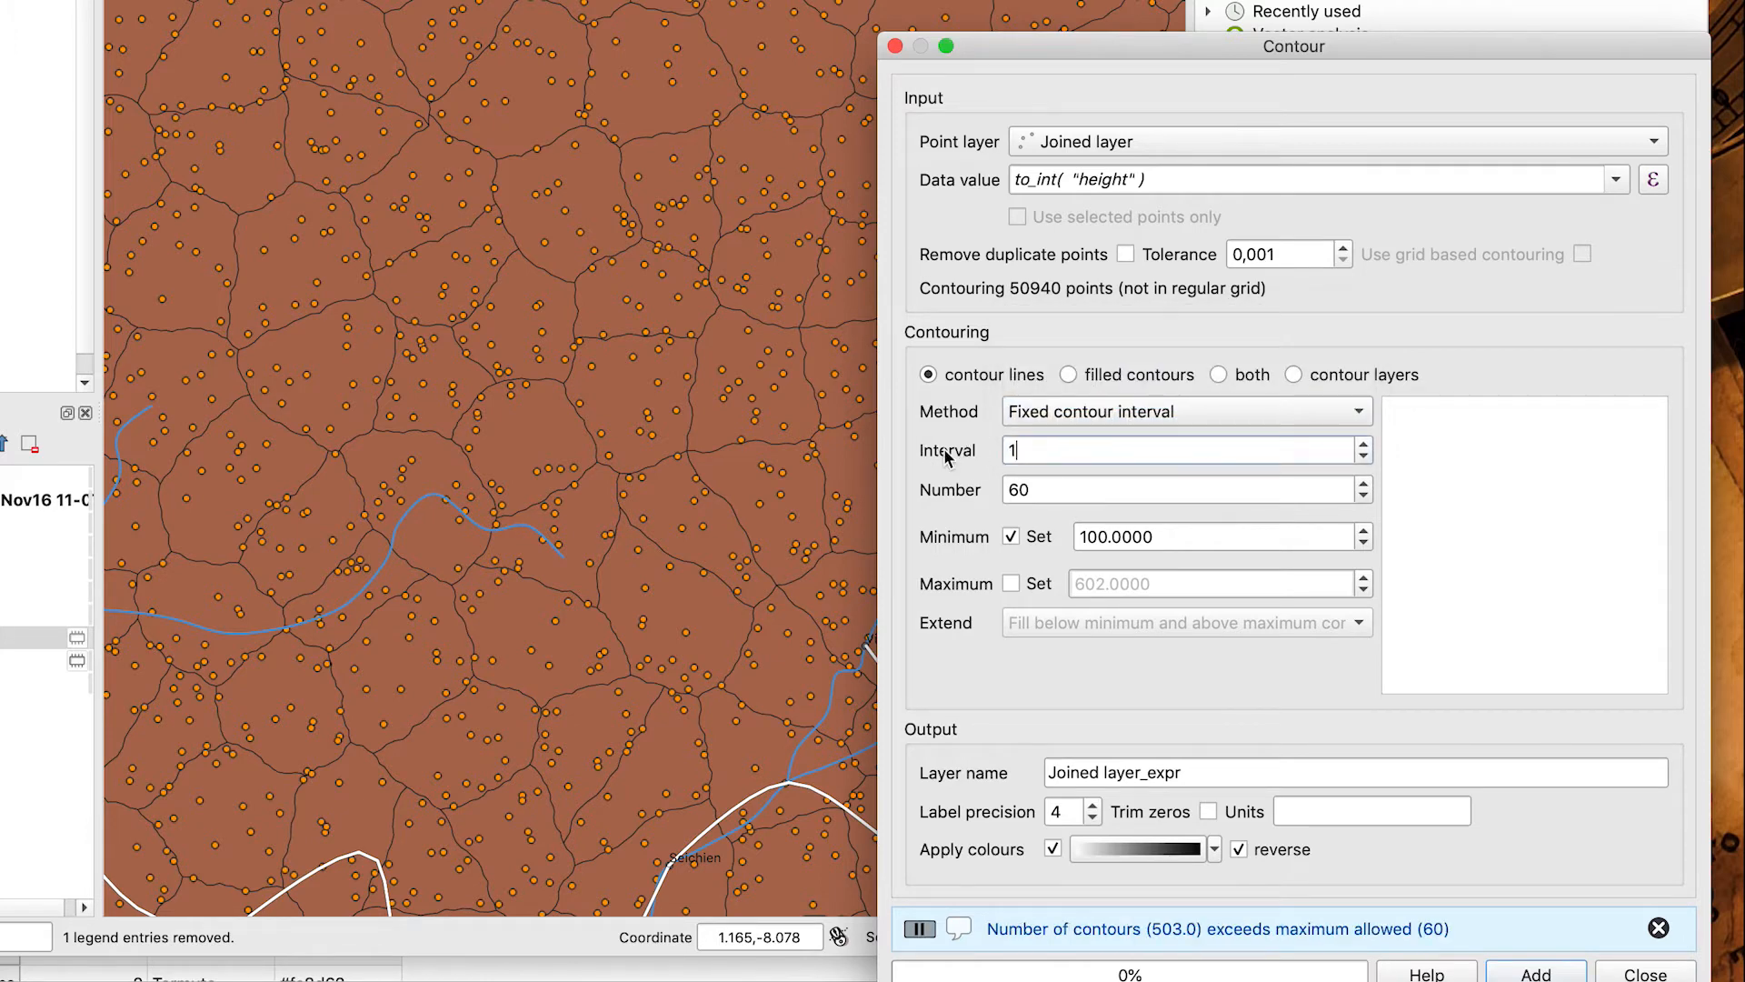
pyautogui.write('00')
pyautogui.press('Tab')
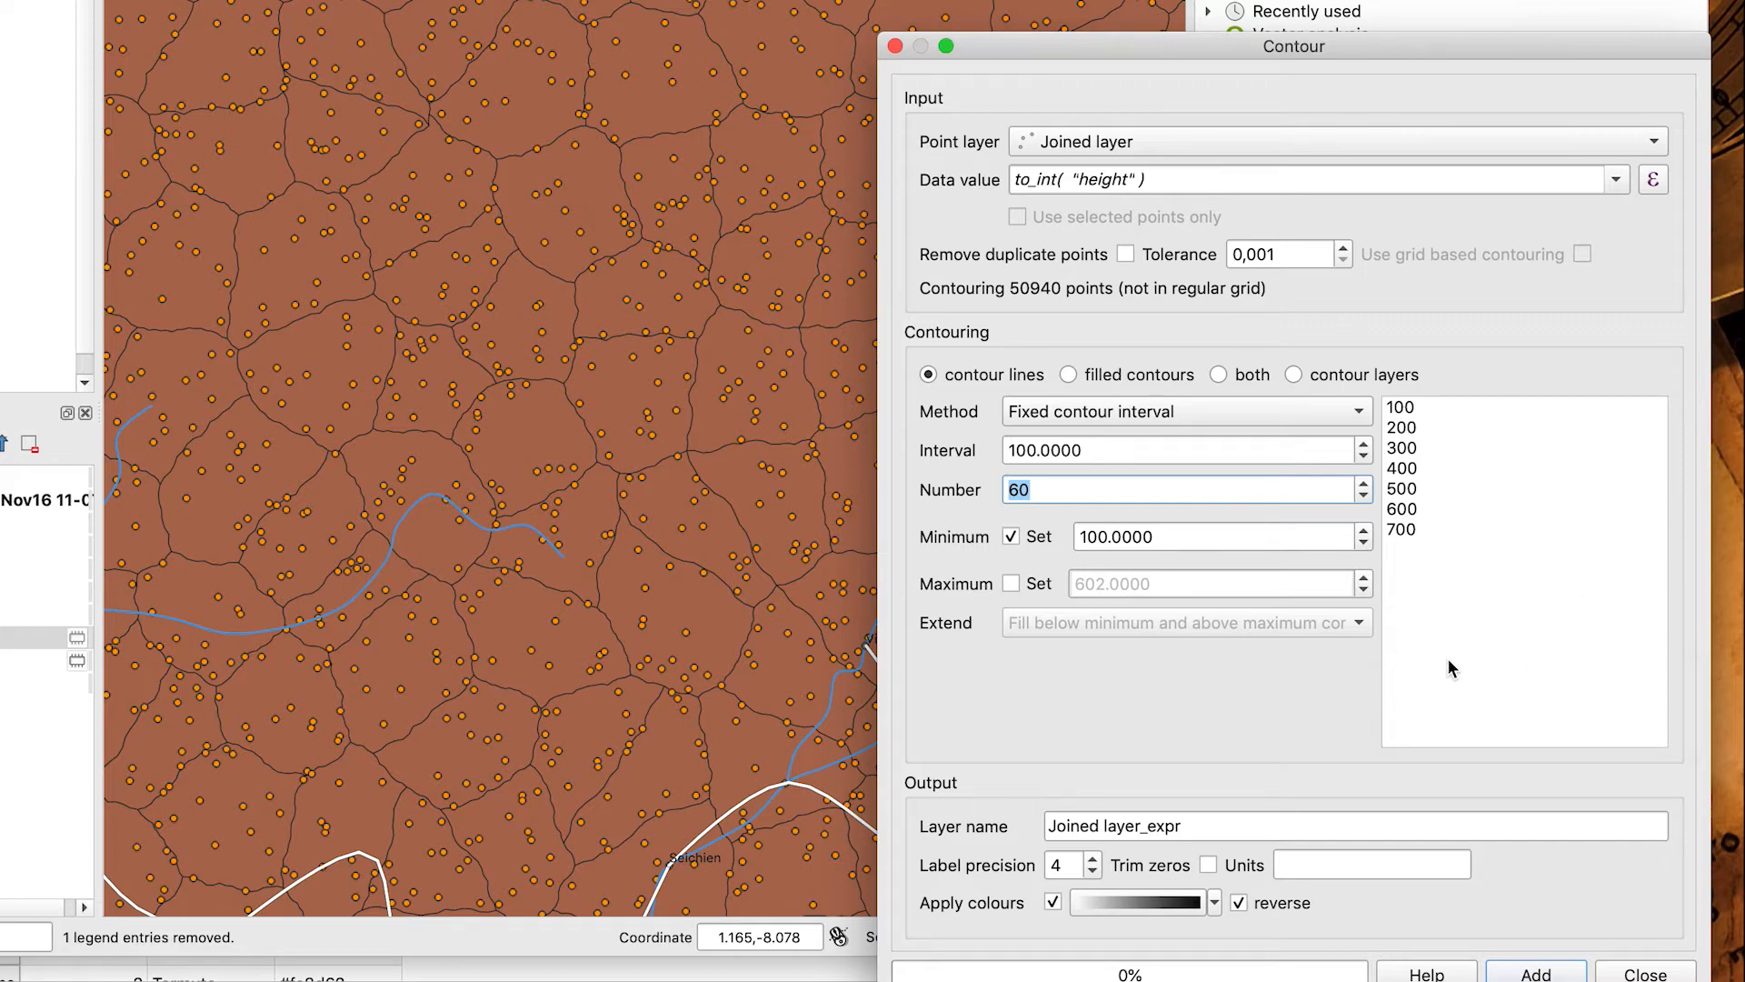
pyautogui.click(1536, 973)
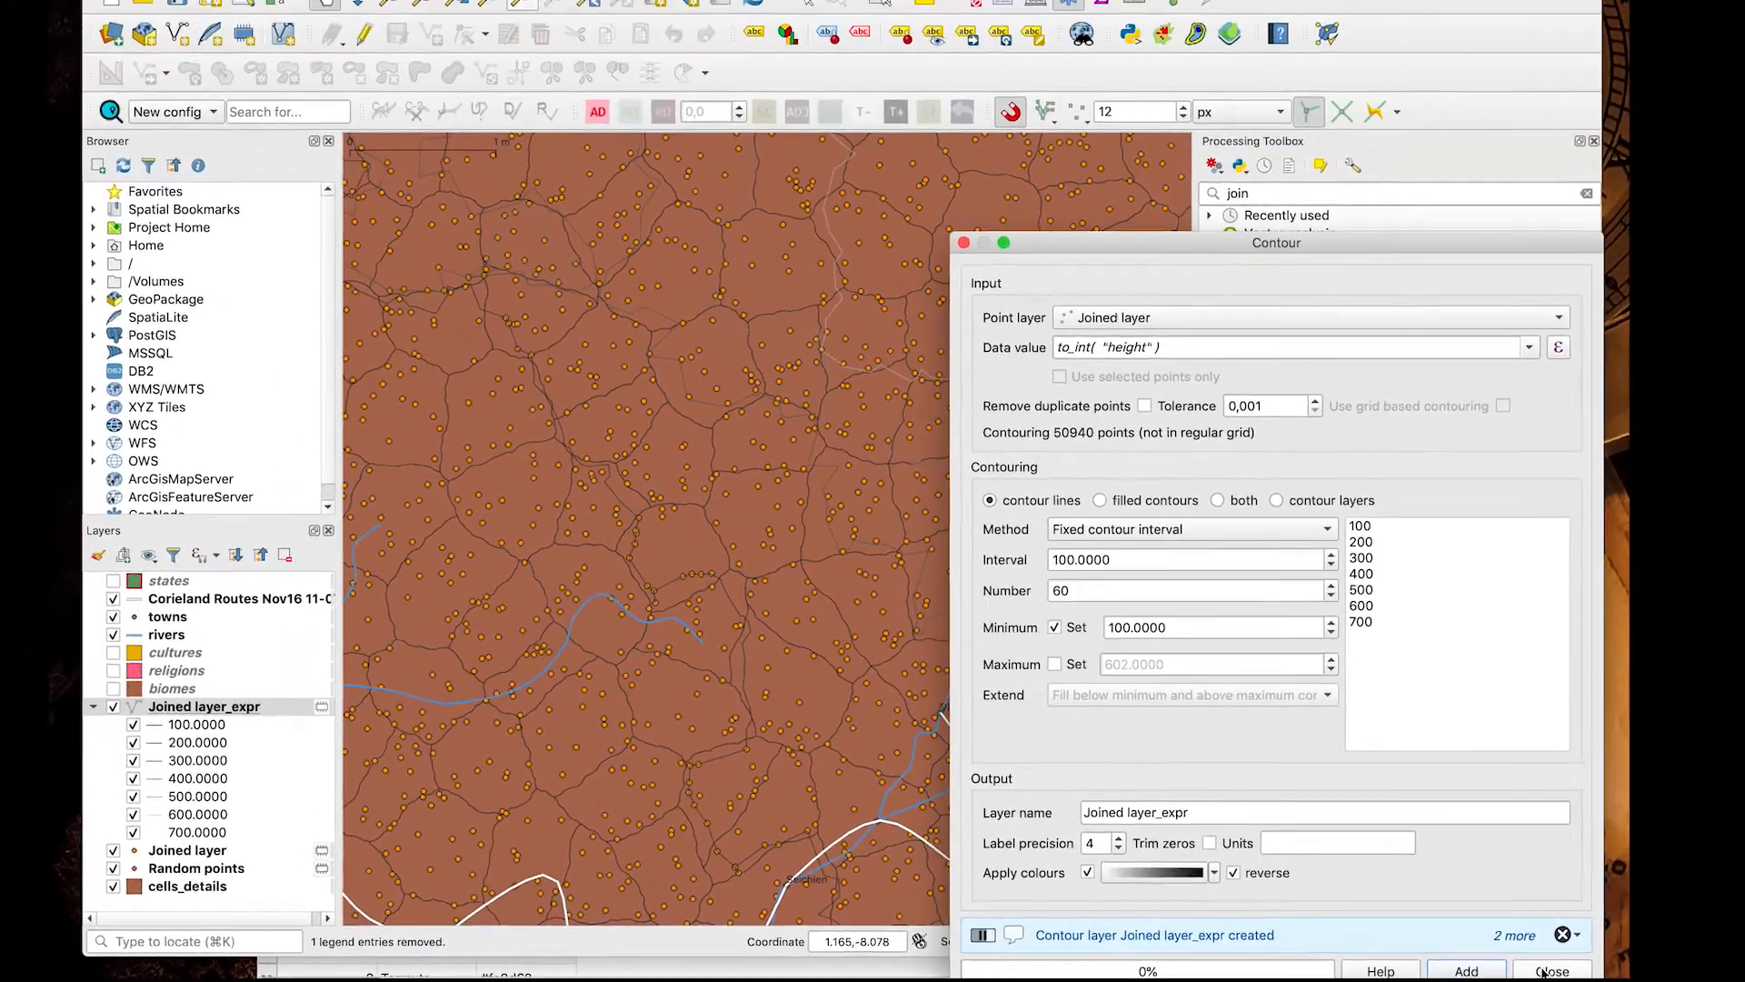
pyautogui.click(1645, 974)
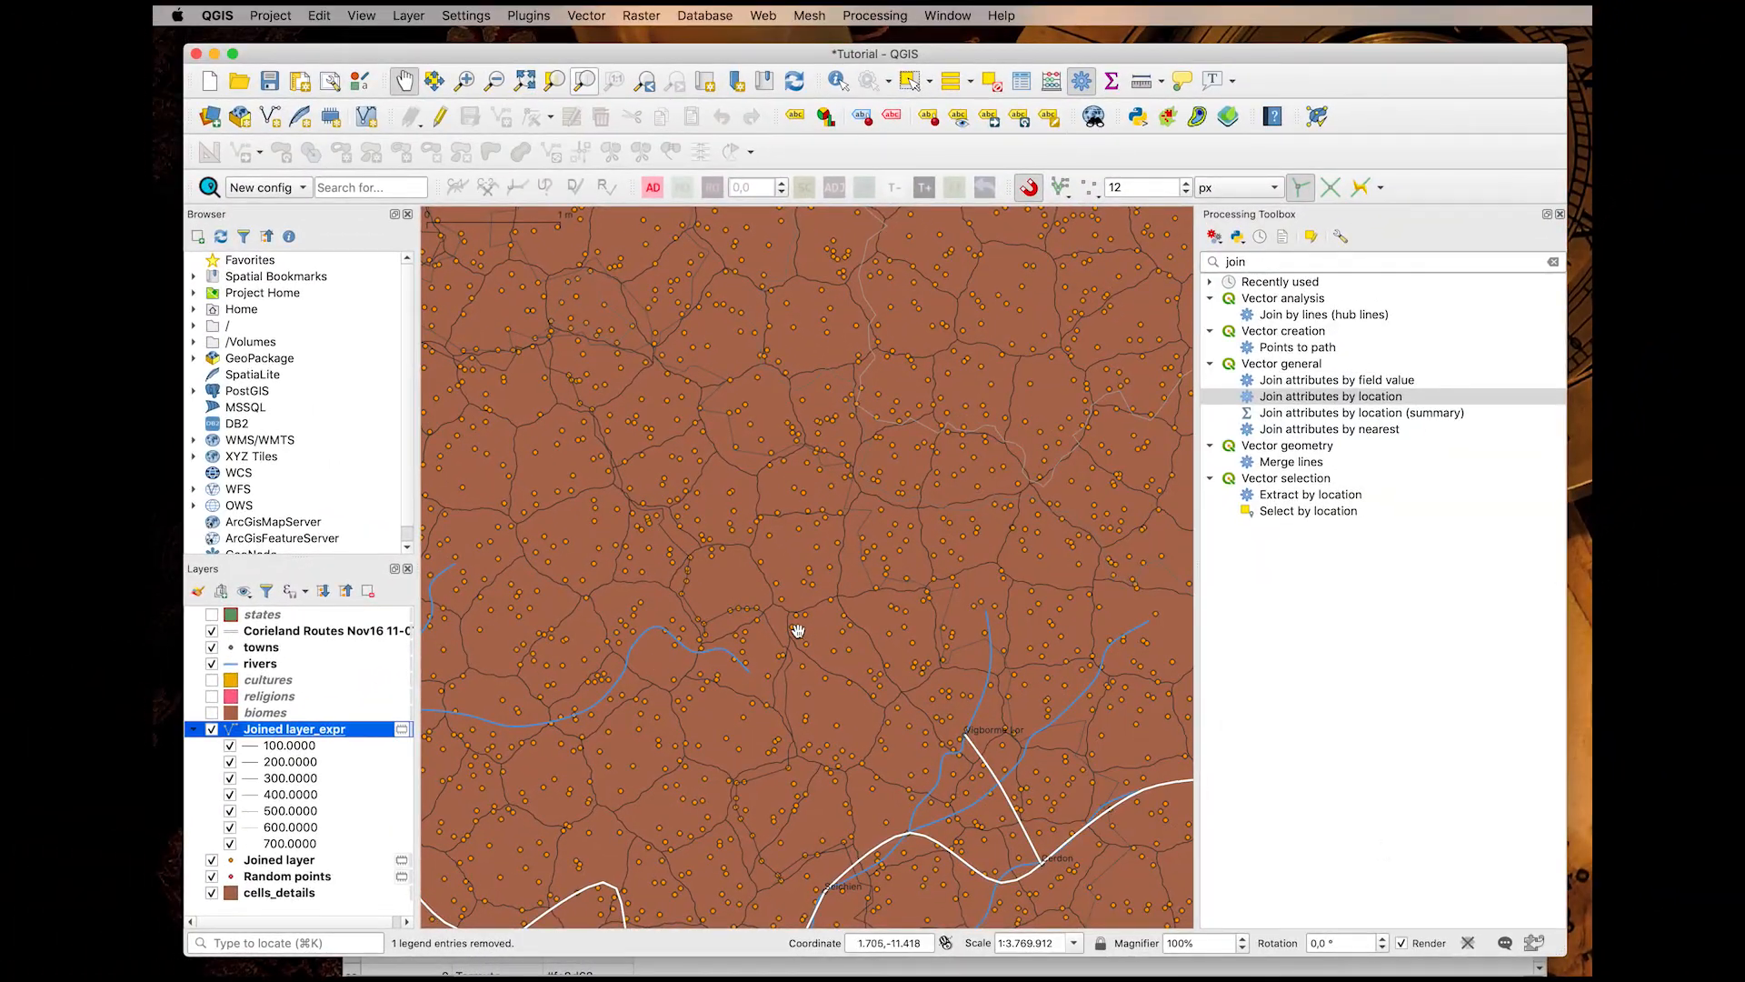
# Hide the Joined layer, Random points and cells_details layers.
pyautogui.click(211, 861)
pyautogui.click(212, 877)
pyautogui.click(212, 894)
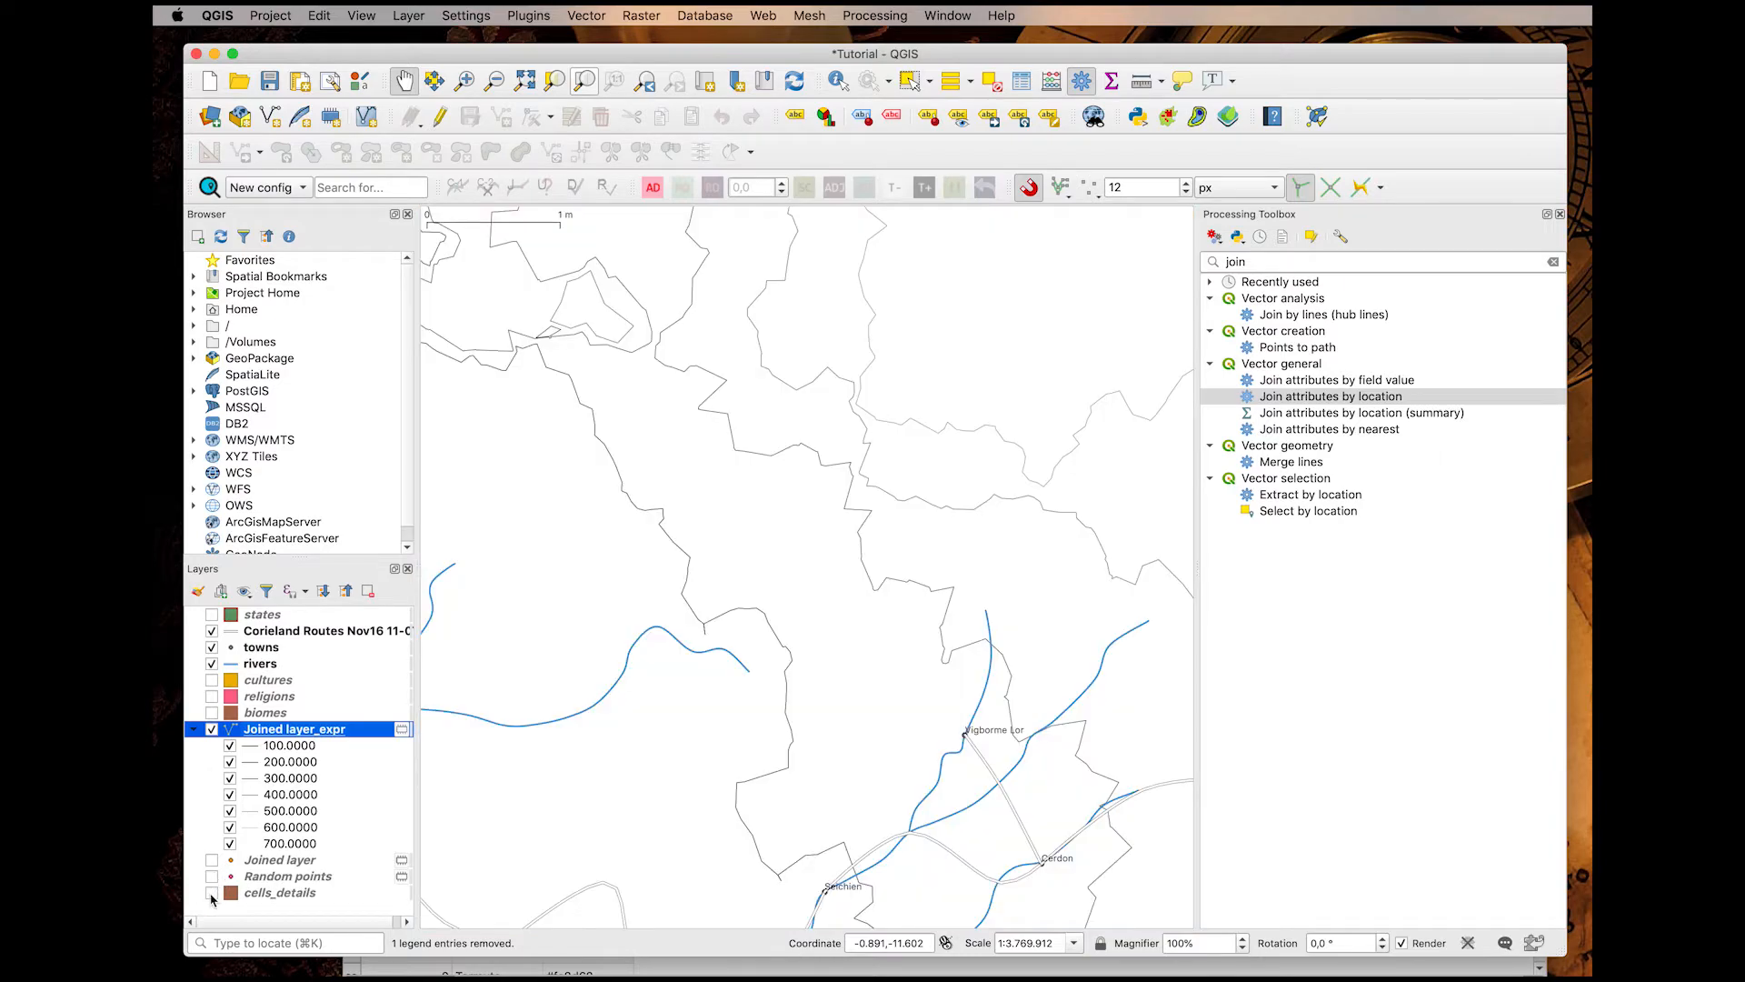
# Examine the generated contour lines across the map at several scales.
pyautogui.scroll(-3, 834, 524)
pyautogui.scroll(1, 870, 474)
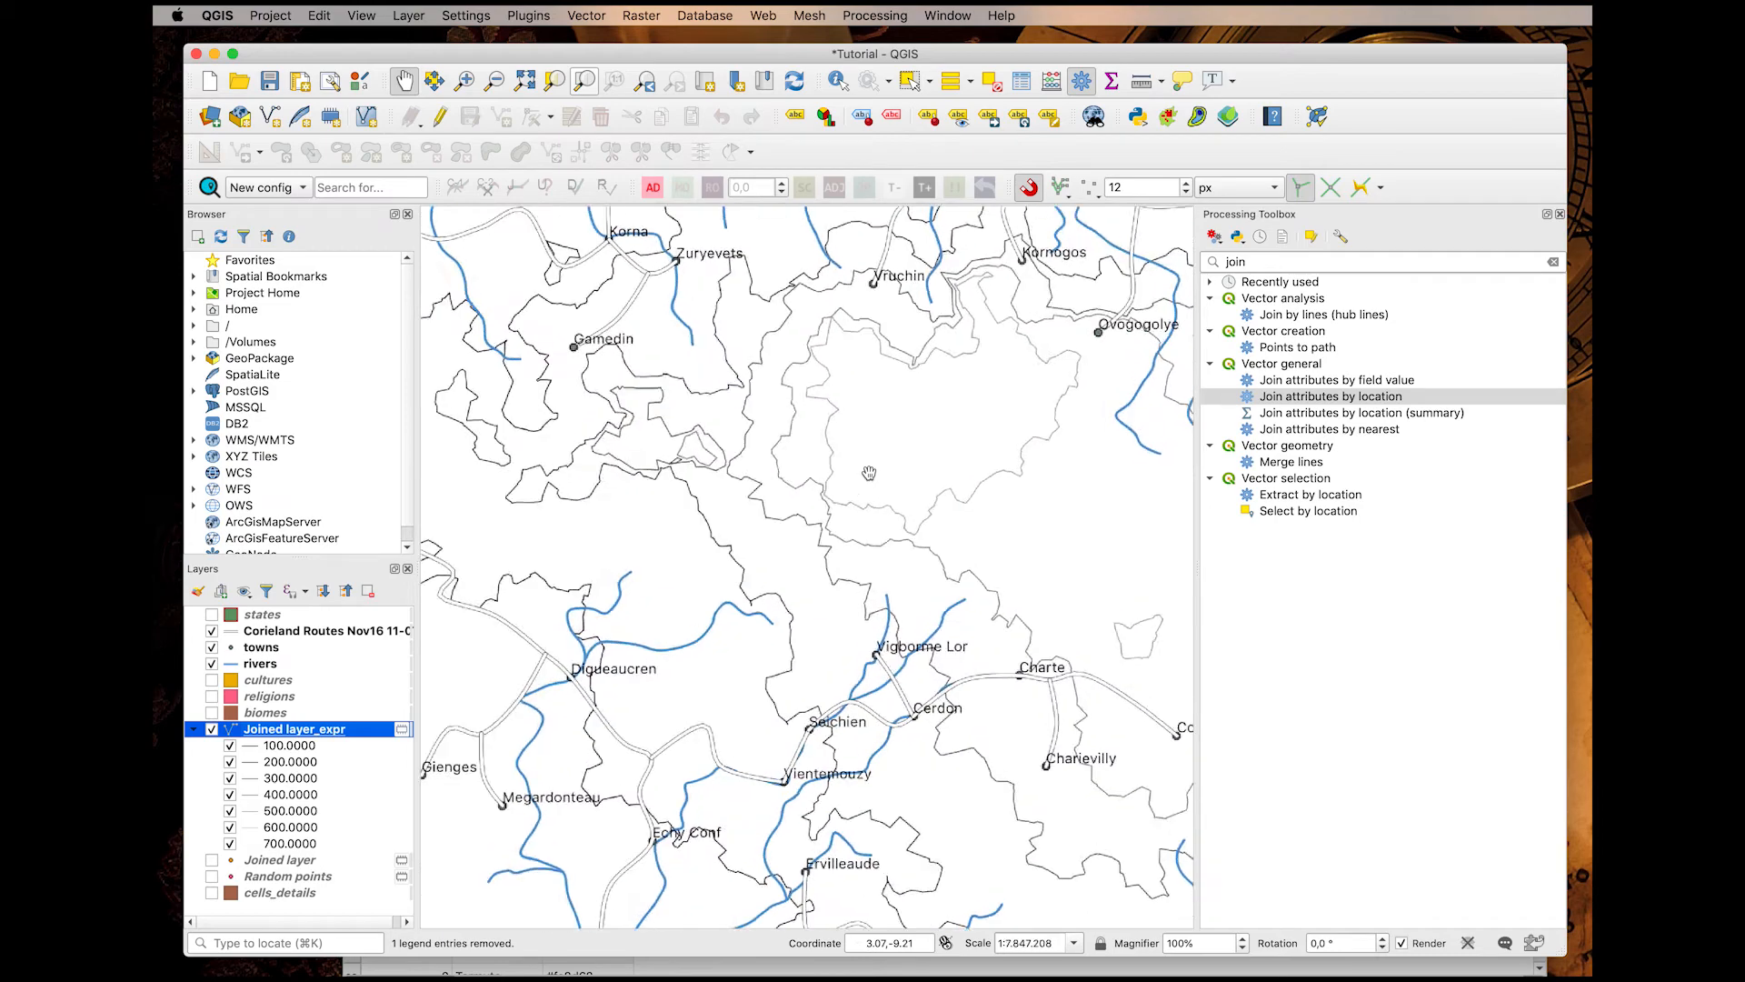
pyautogui.moveTo(823, 719); pyautogui.dragTo(1114, 580)
pyautogui.moveTo(629, 608); pyautogui.dragTo(949, 627)
pyautogui.scroll(-1, 987, 548)
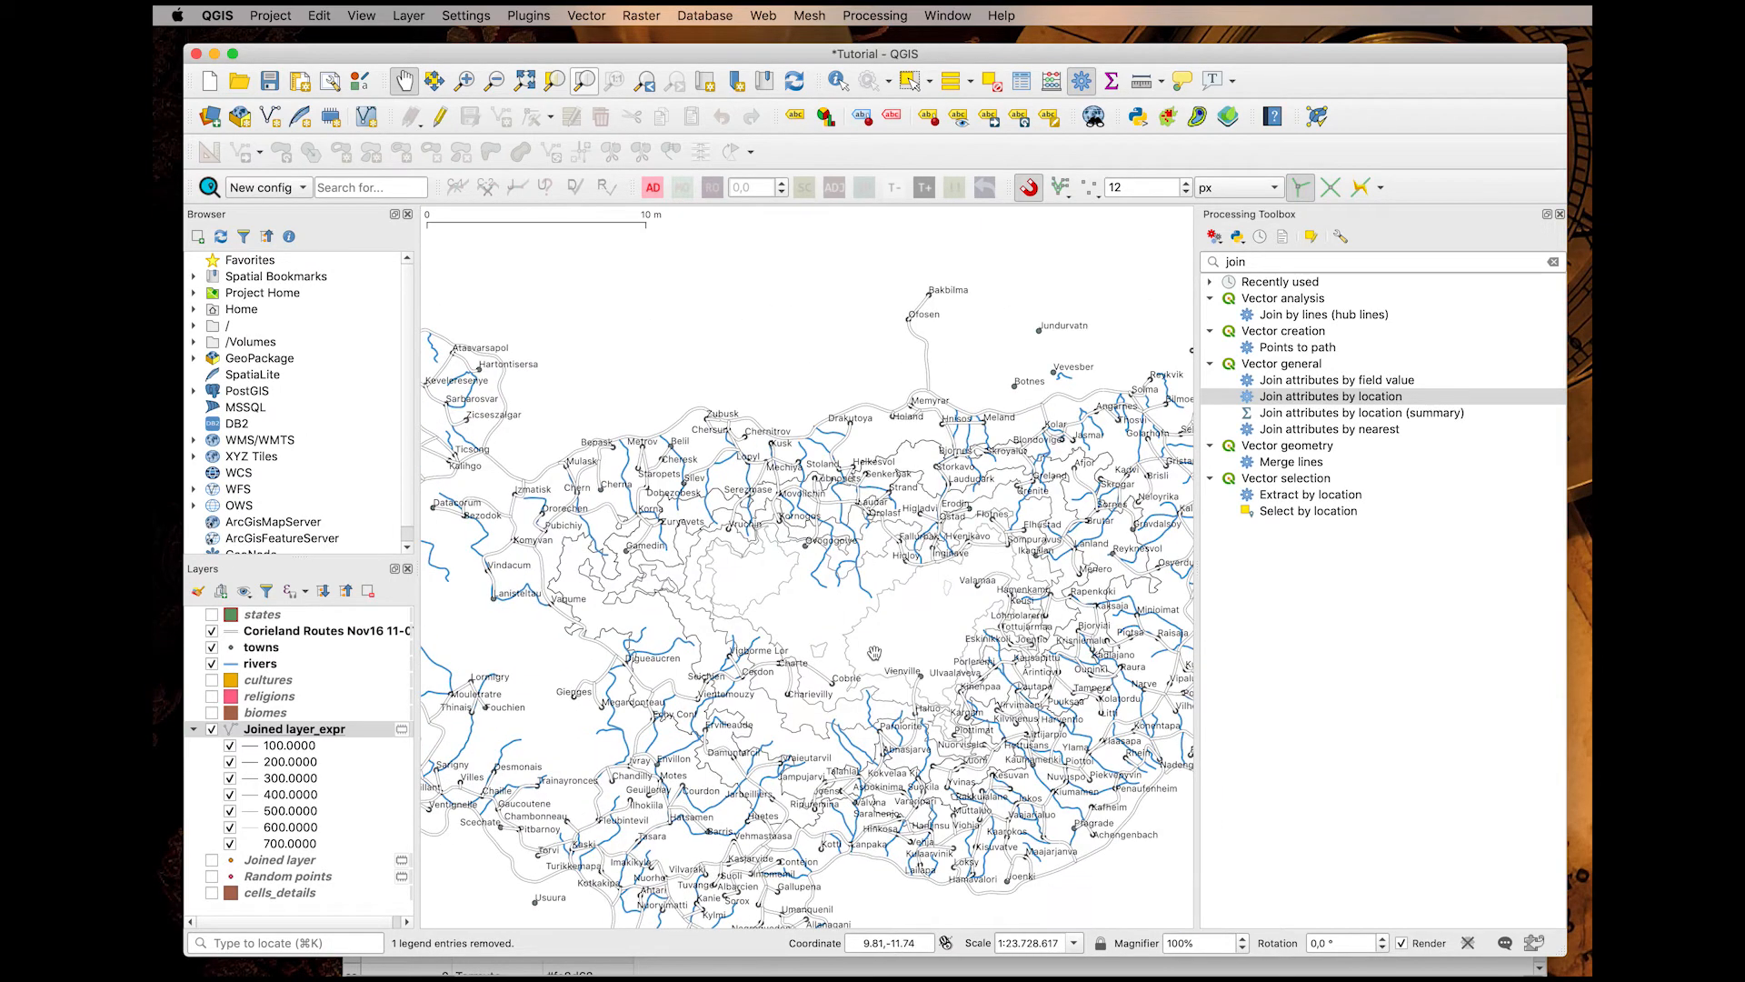
pyautogui.scroll(2, 869, 688)
pyautogui.moveTo(742, 562); pyautogui.dragTo(879, 545)
# Add single labels to the Joined layer_expr contours using the expression field as the label value, and apply the layer properties.
pyautogui.doubleClick(287, 730)
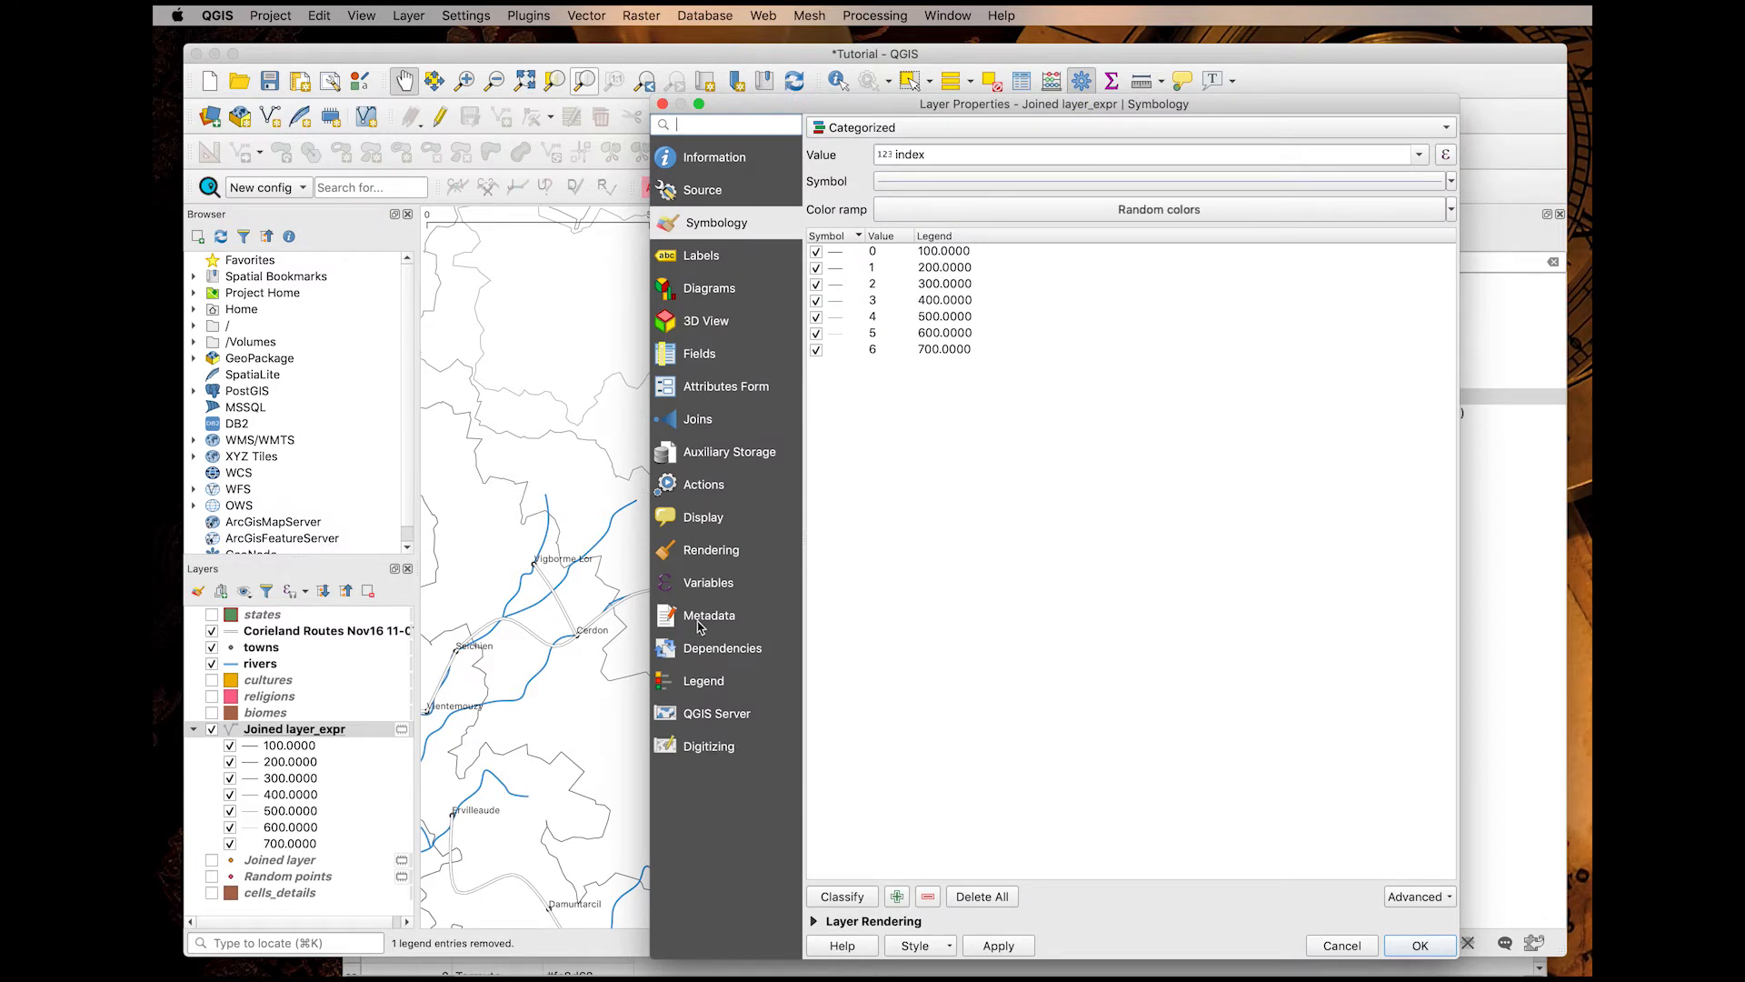
pyautogui.click(713, 257)
pyautogui.click(982, 130)
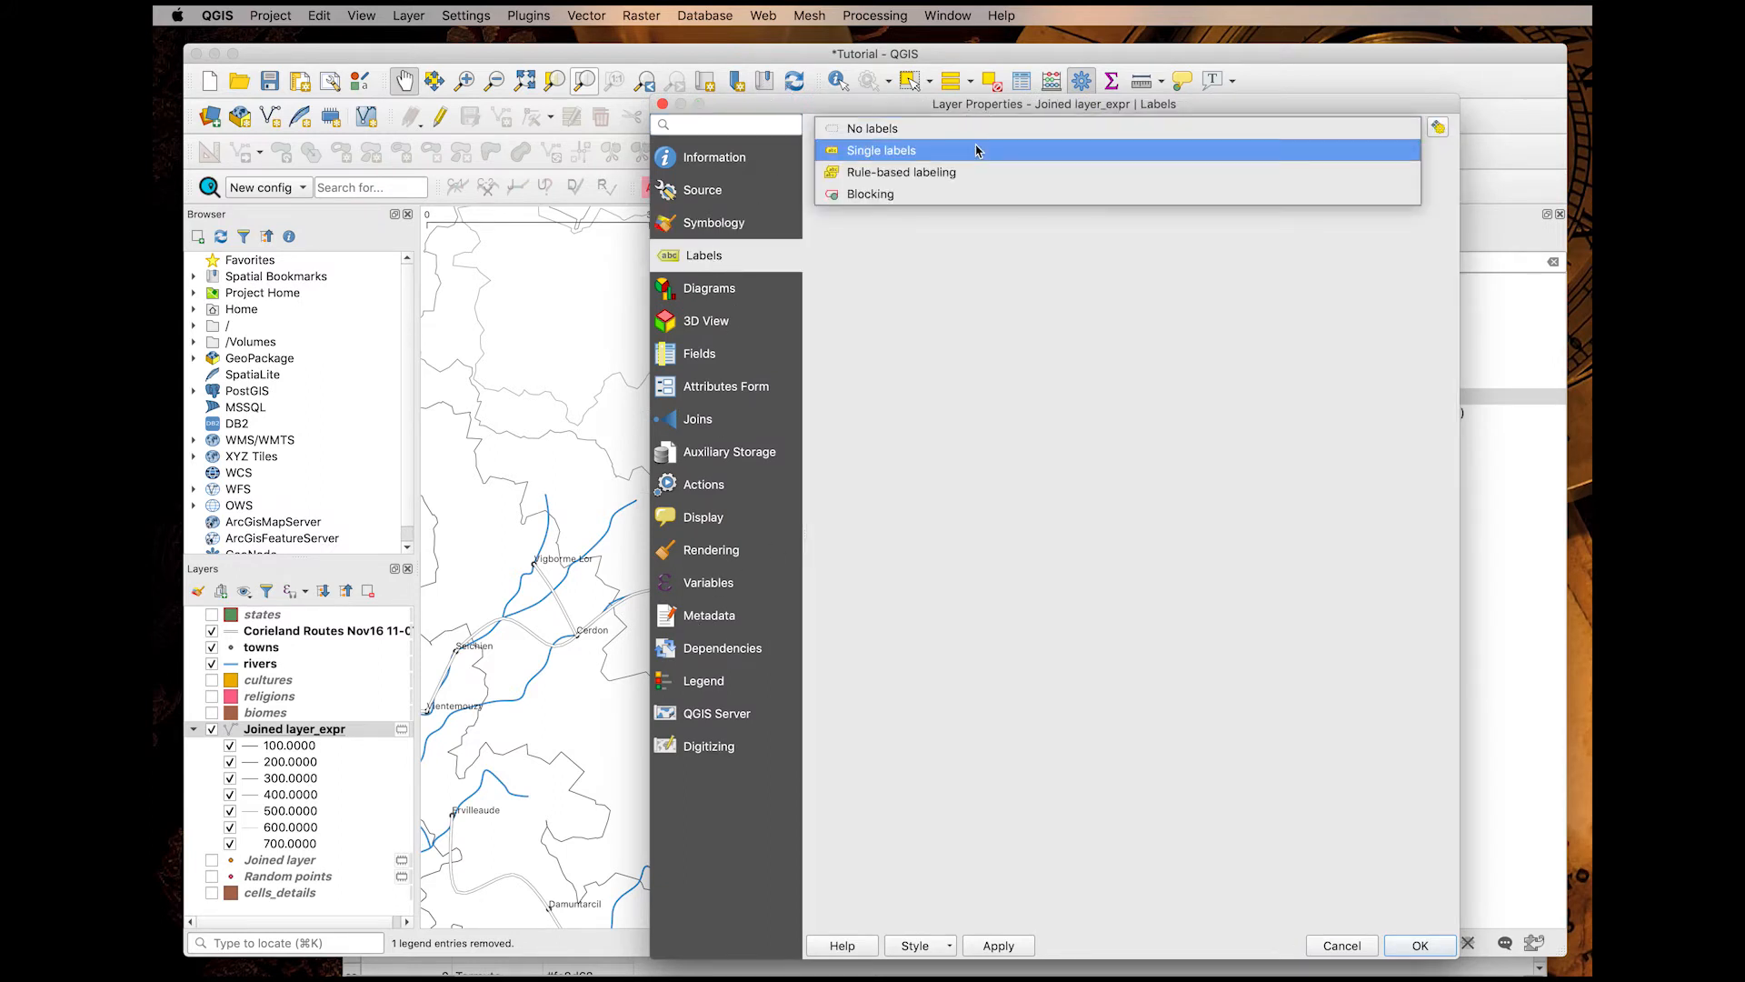
pyautogui.click(978, 150)
pyautogui.click(1411, 154)
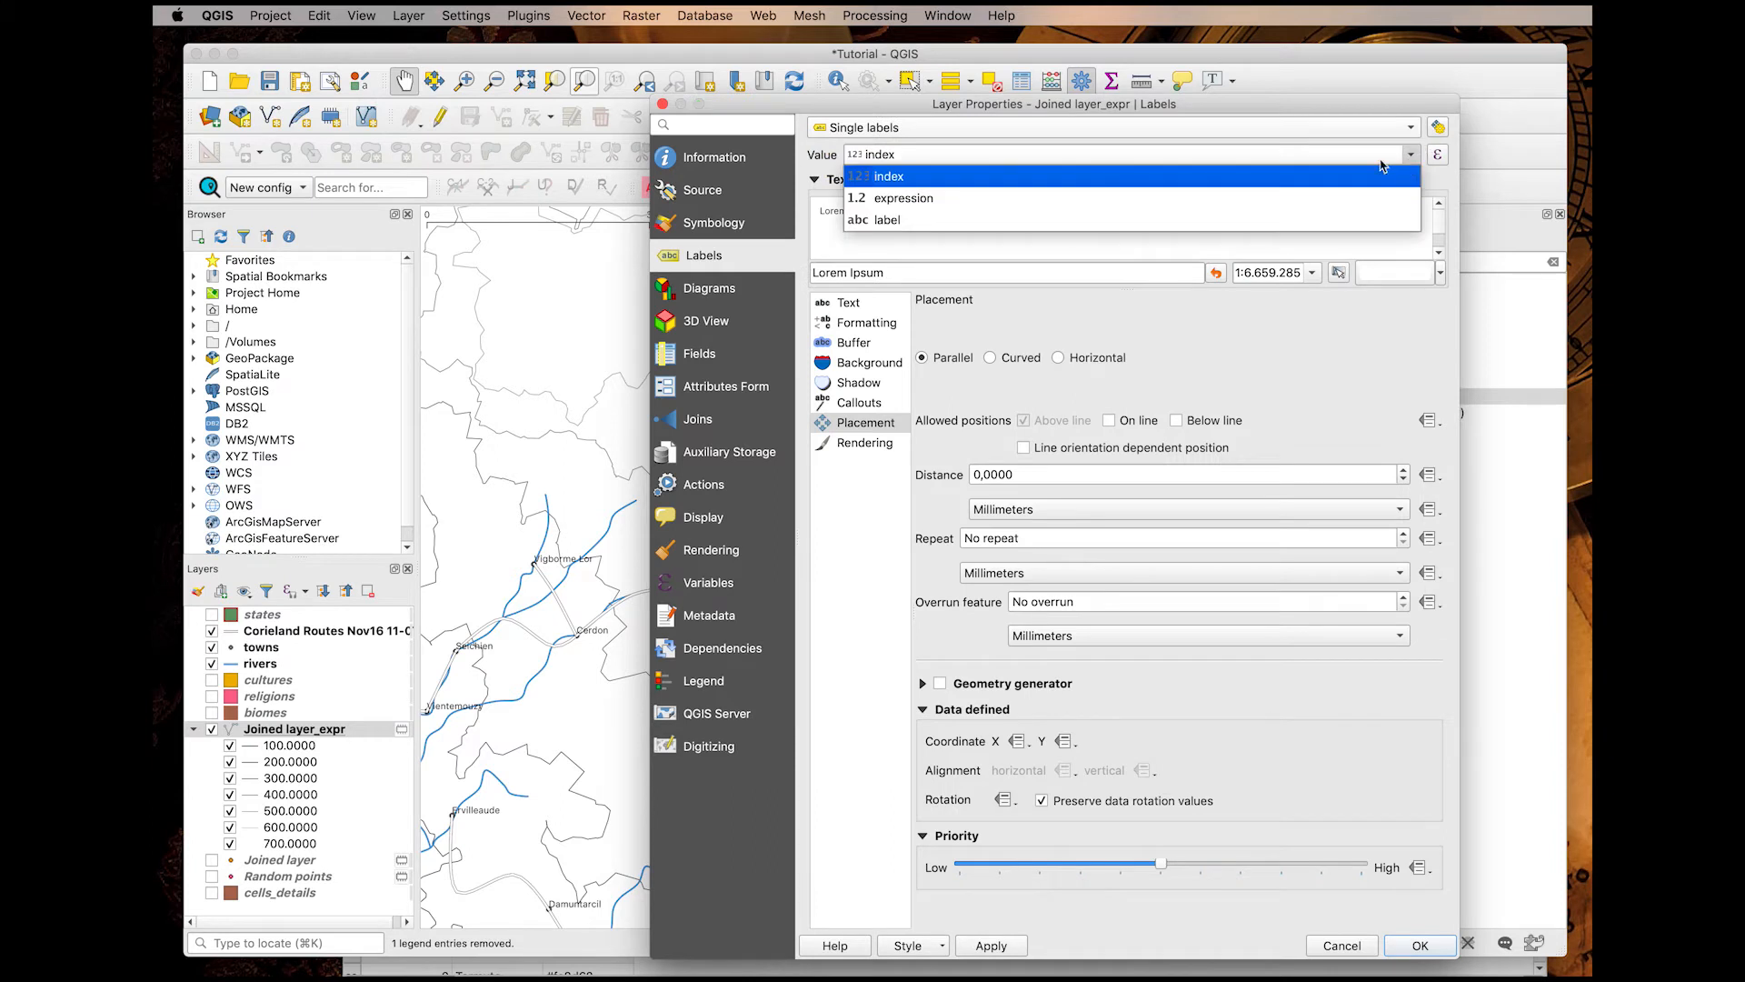
pyautogui.click(1060, 200)
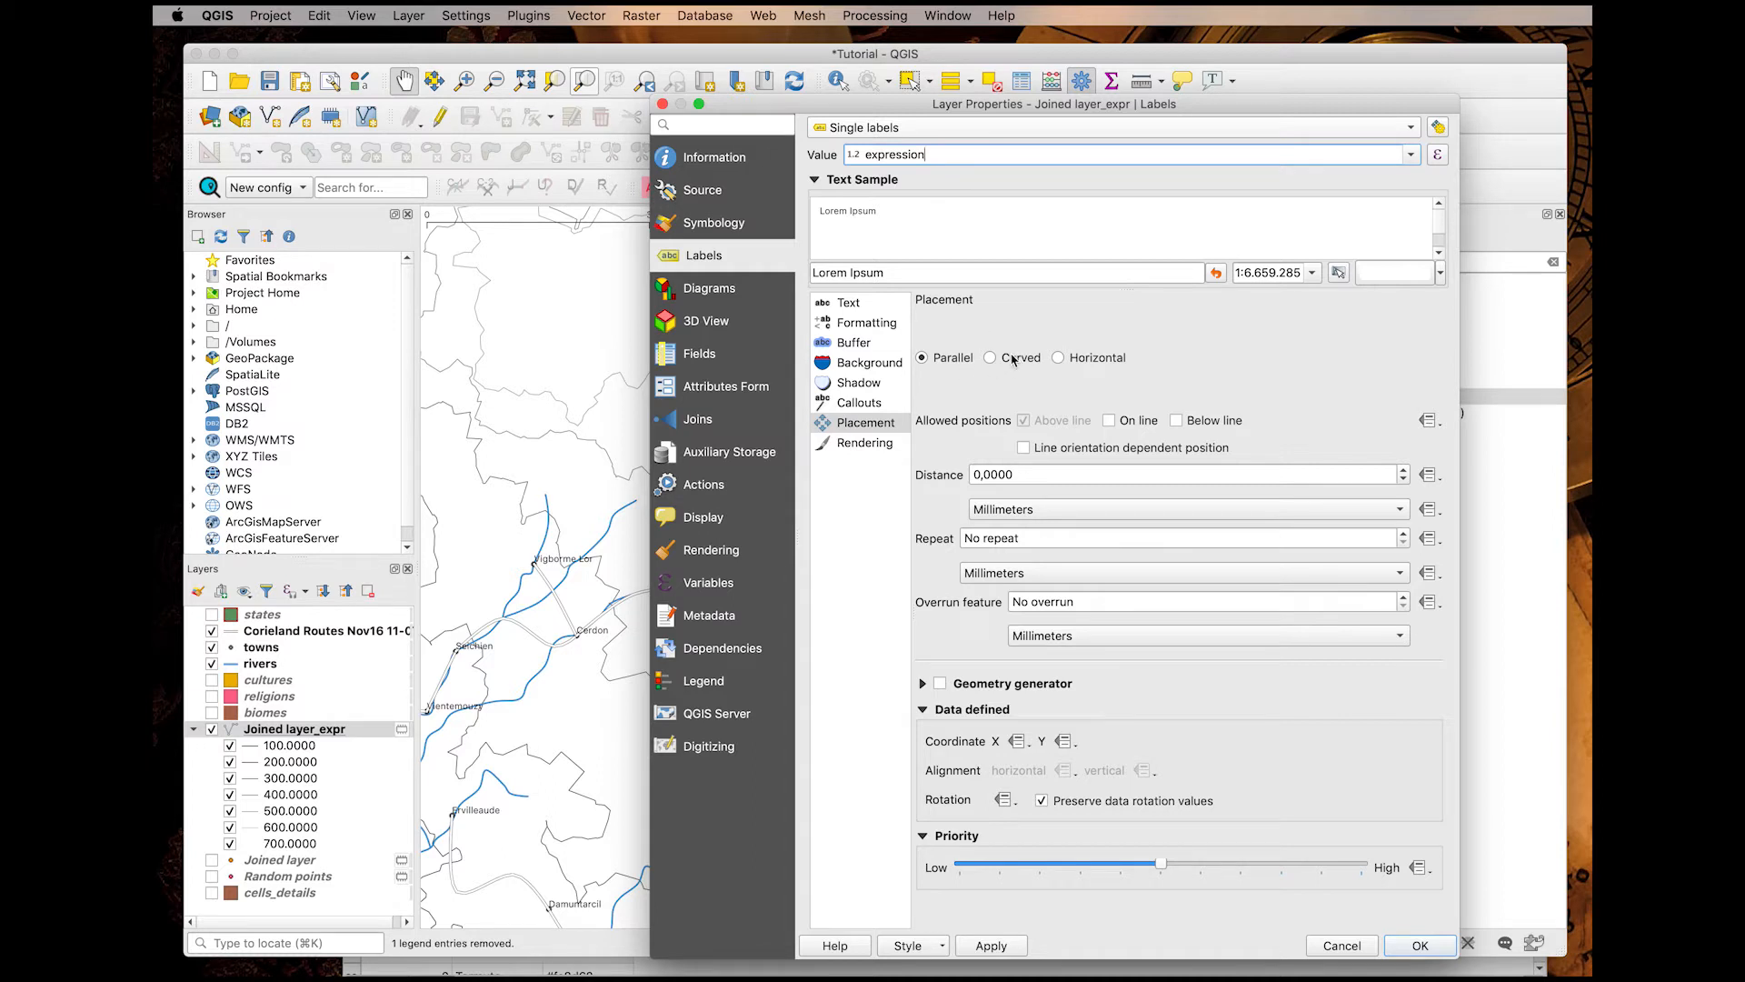
pyautogui.click(991, 945)
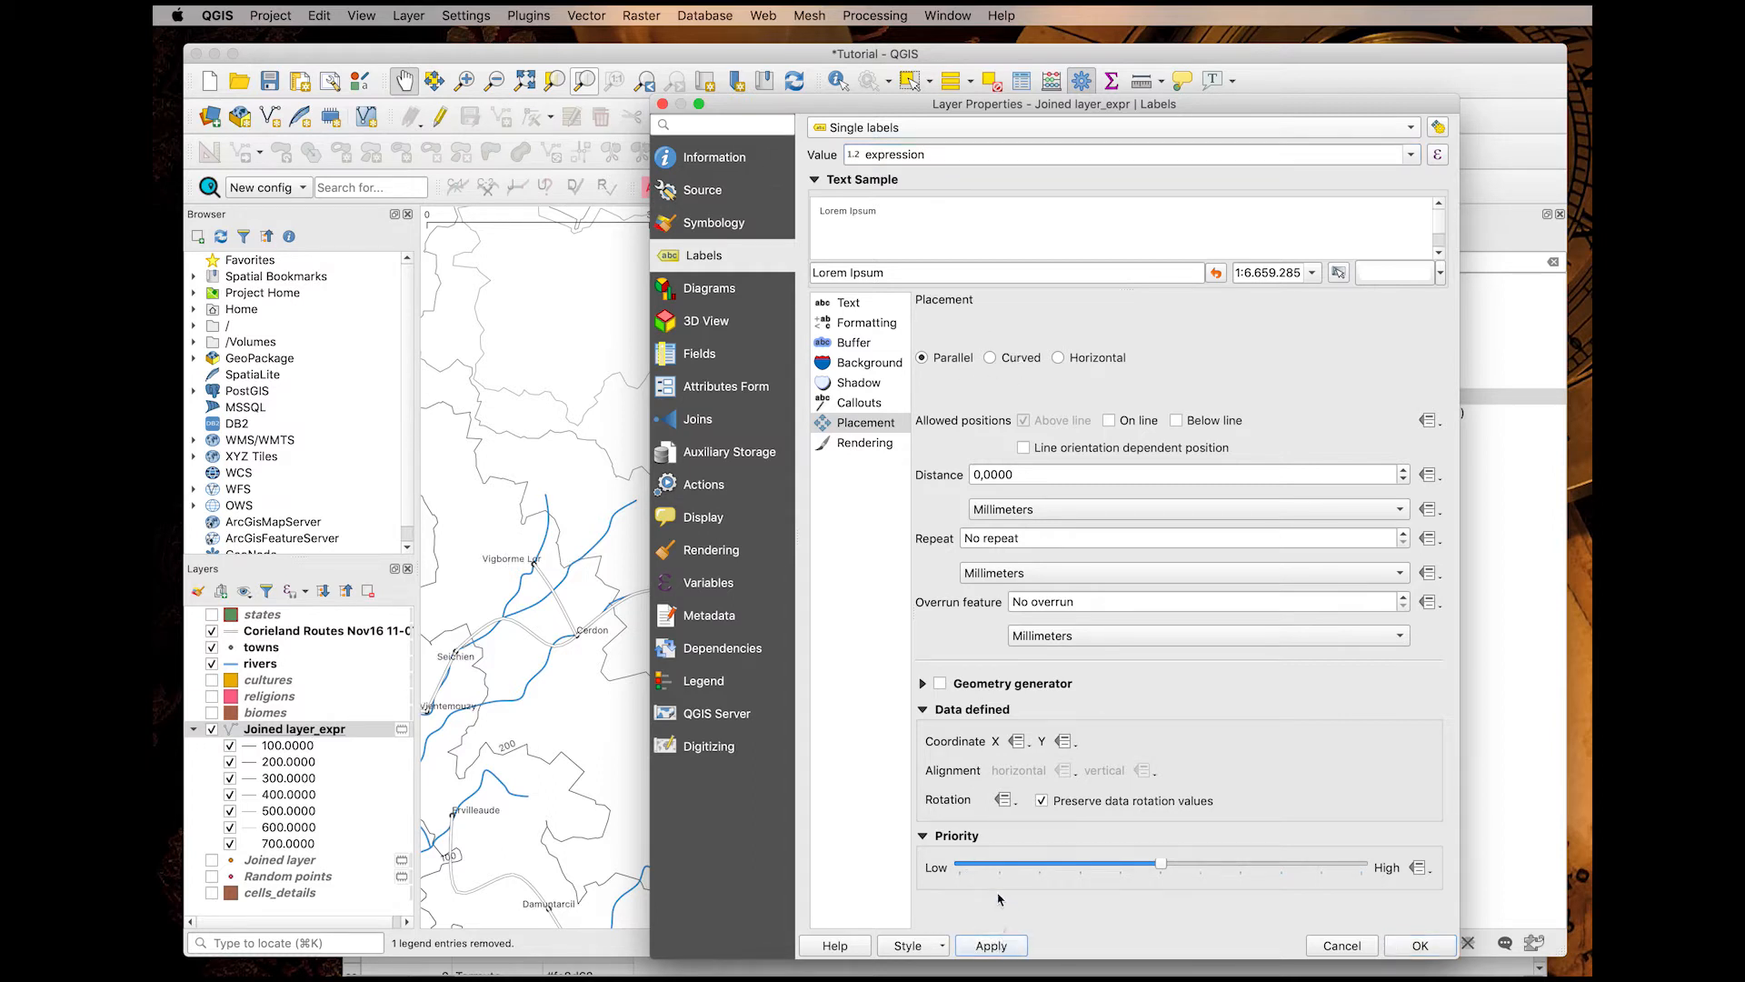
pyautogui.click(1420, 945)
# Examine the labelled contours around the rivers and the central highlands for their height values.
pyautogui.scroll(3, 1058, 630)
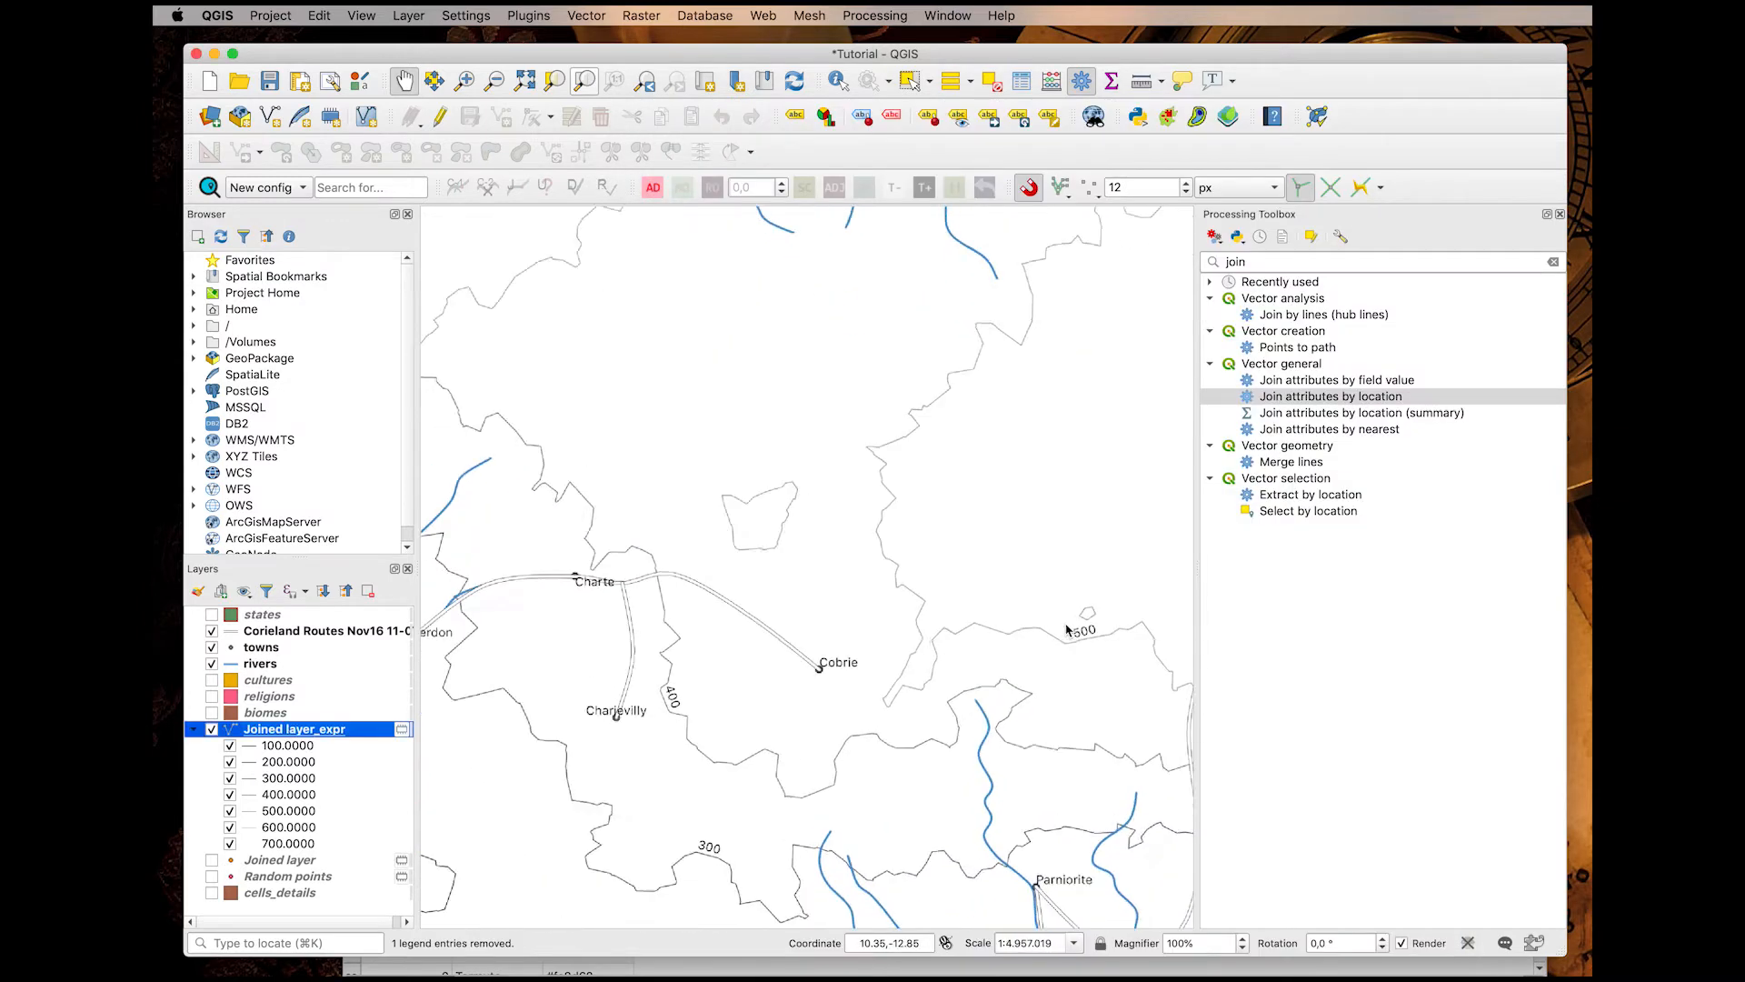
pyautogui.moveTo(834, 708); pyautogui.dragTo(806, 409)
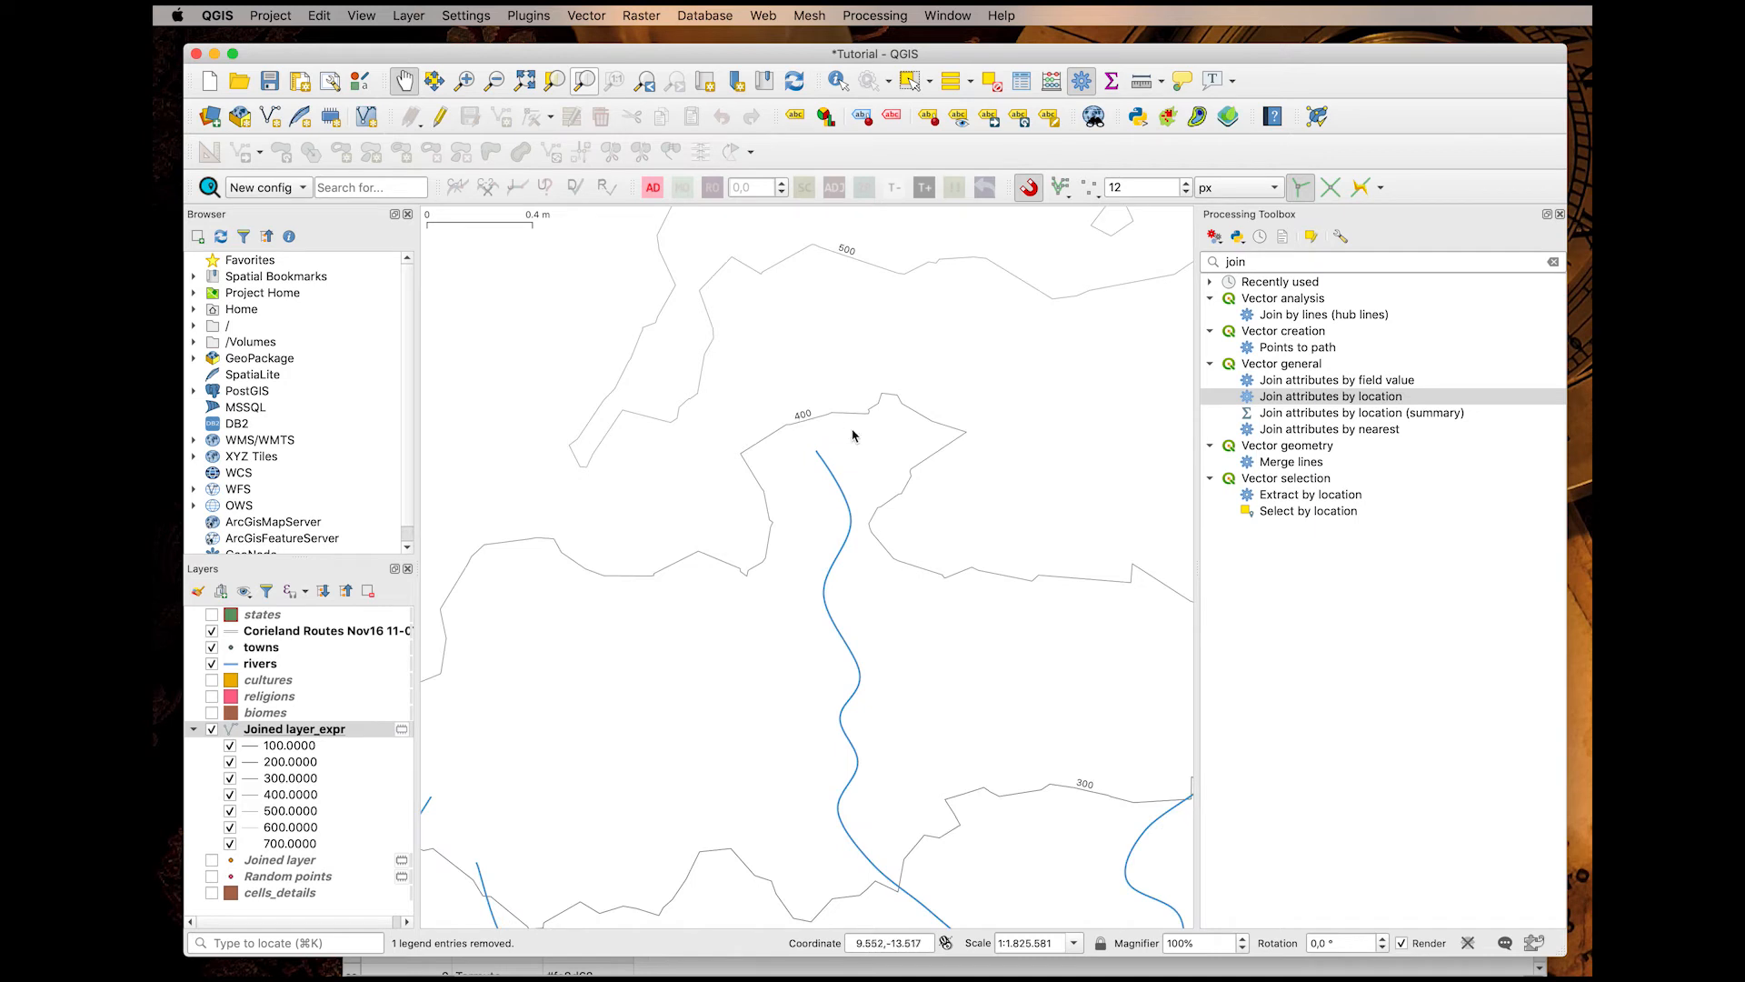
pyautogui.moveTo(953, 368); pyautogui.dragTo(758, 538)
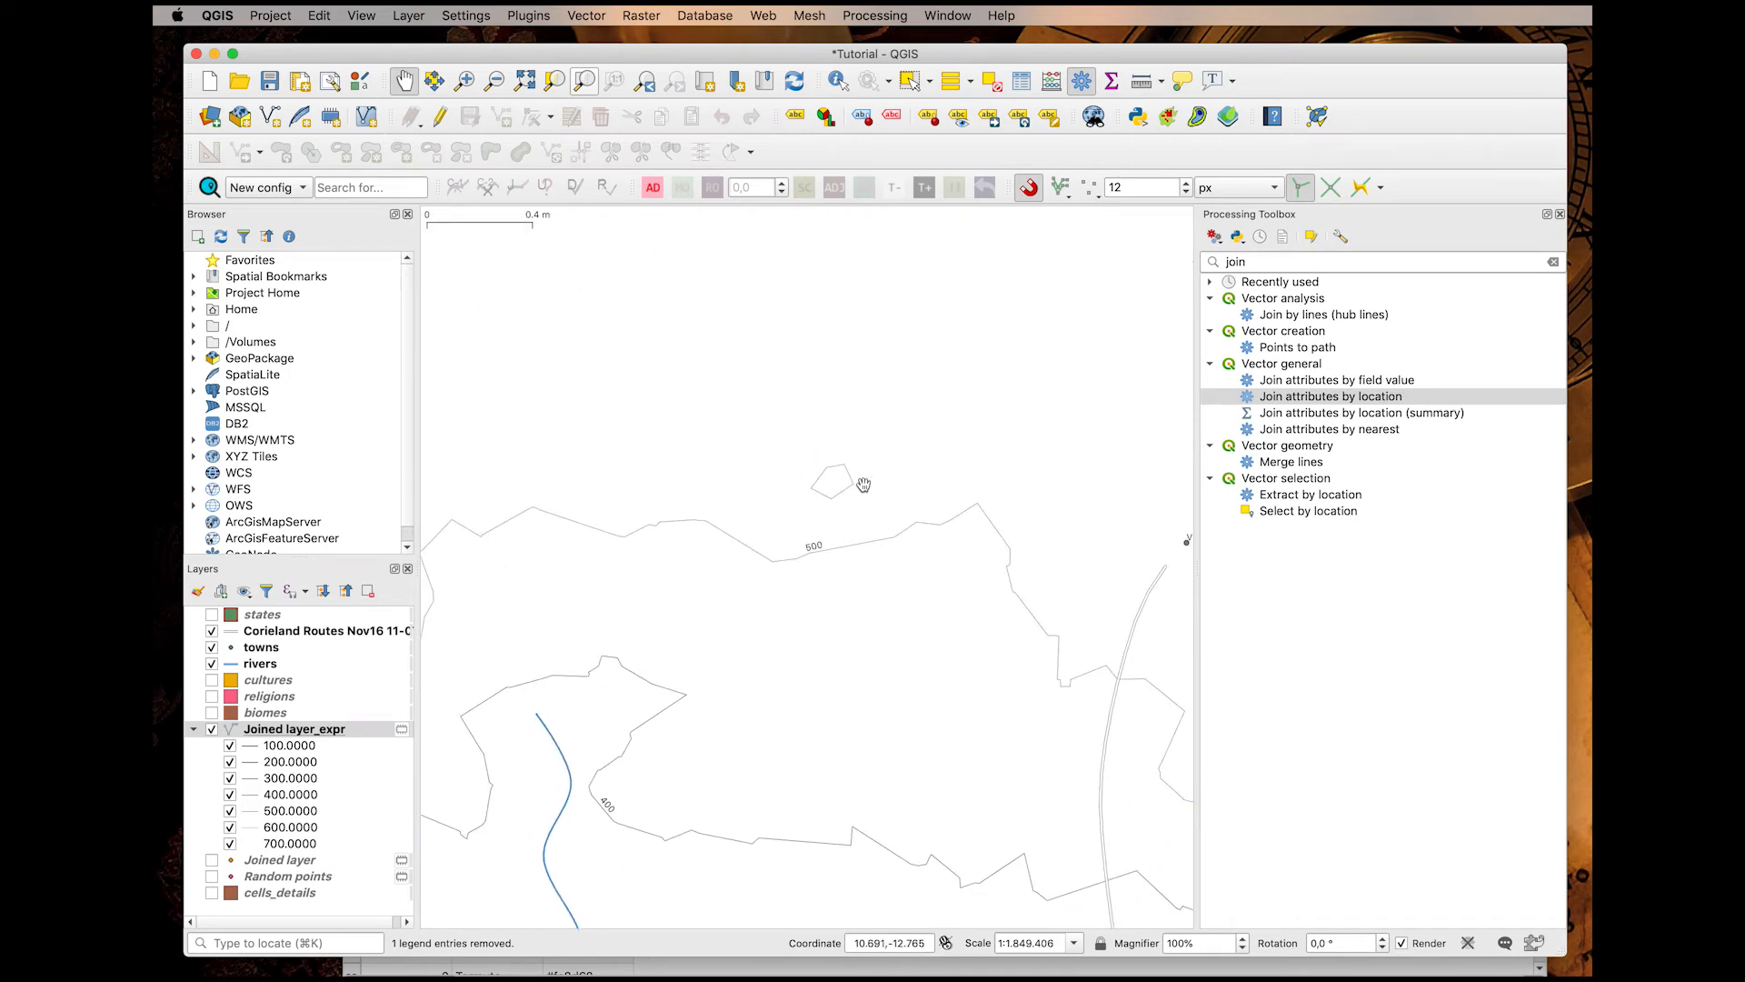
pyautogui.scroll(-3, 976, 456)
pyautogui.moveTo(1093, 459); pyautogui.dragTo(727, 591)
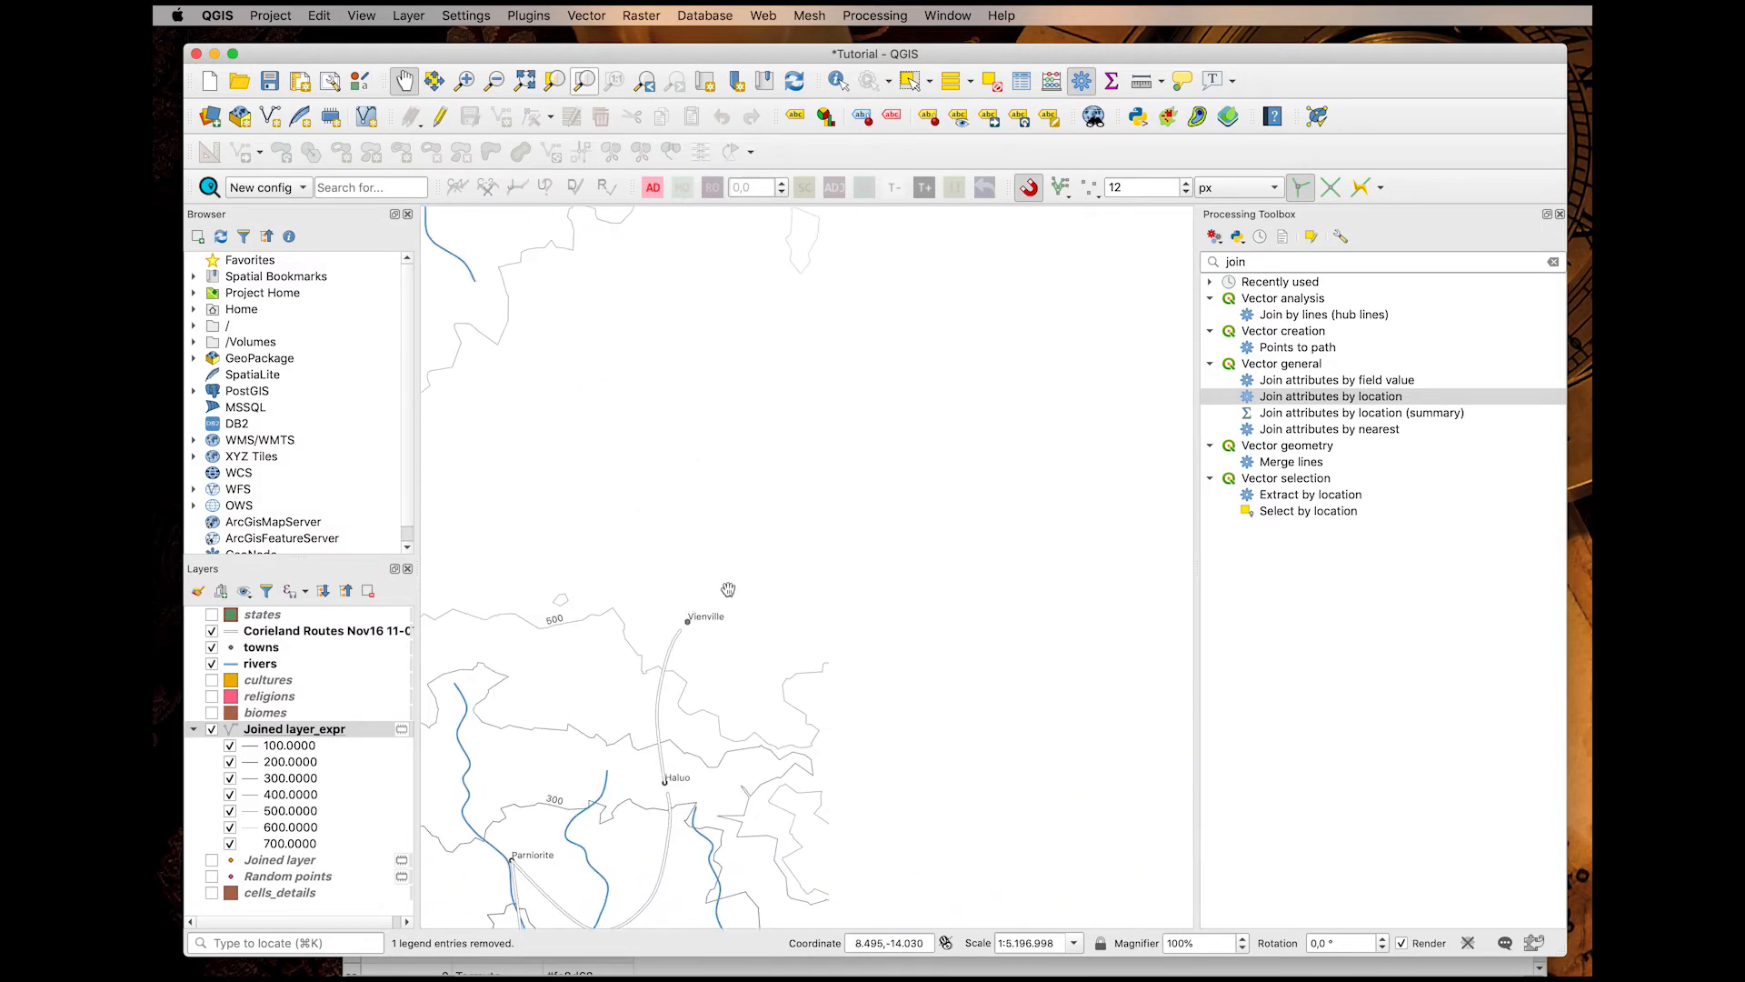
pyautogui.moveTo(952, 340); pyautogui.dragTo(823, 523)
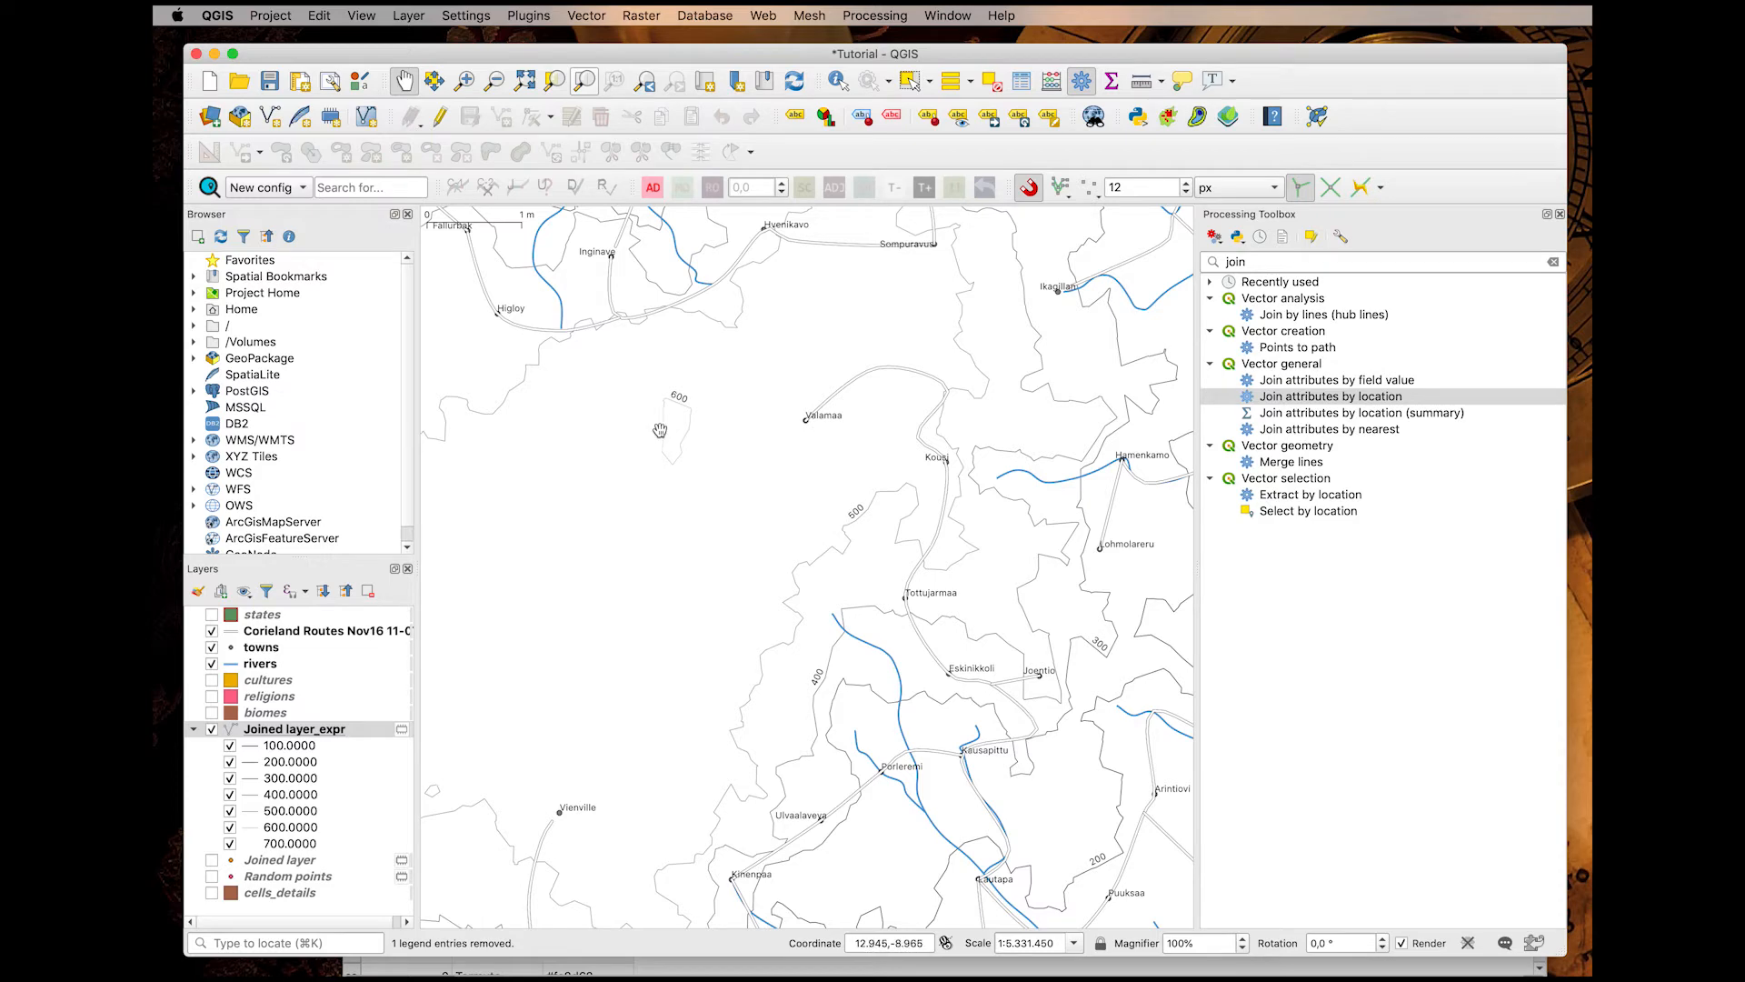
pyautogui.scroll(-3, 763, 560)
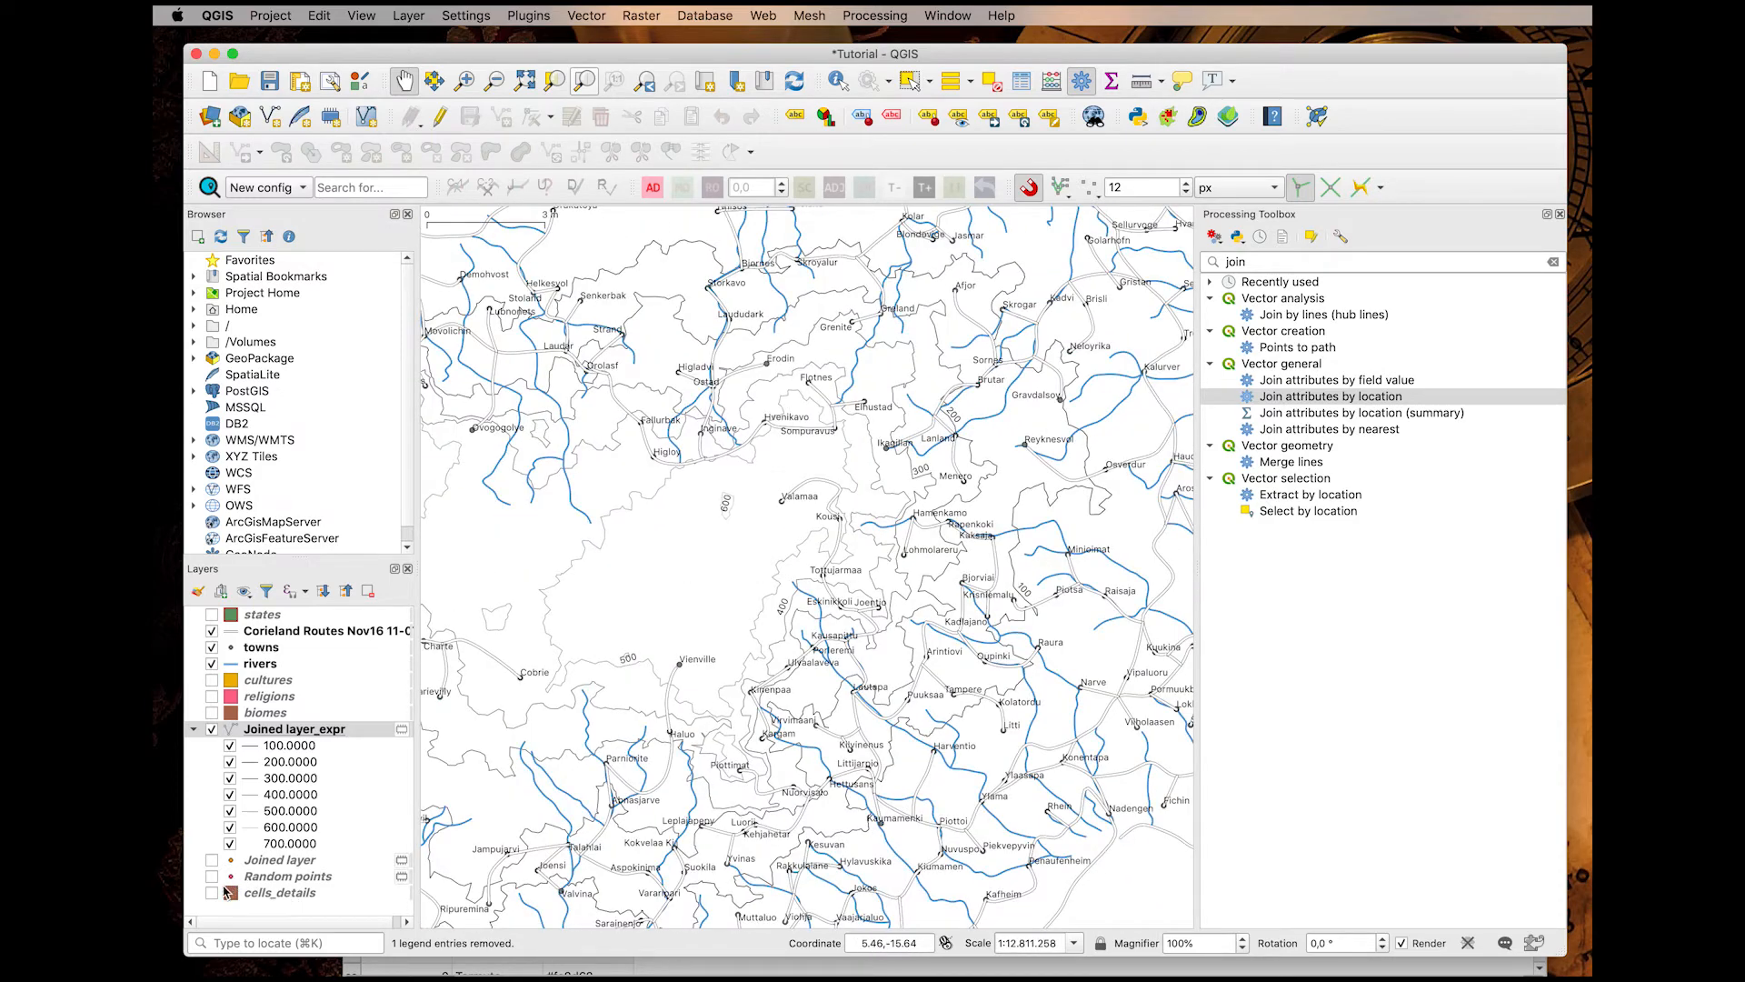
# Move the Joined layer_expr contours above the religions and biomes layers, and show biomes to compare its regions with the contours.
pyautogui.moveTo(272, 733); pyautogui.dragTo(310, 676)
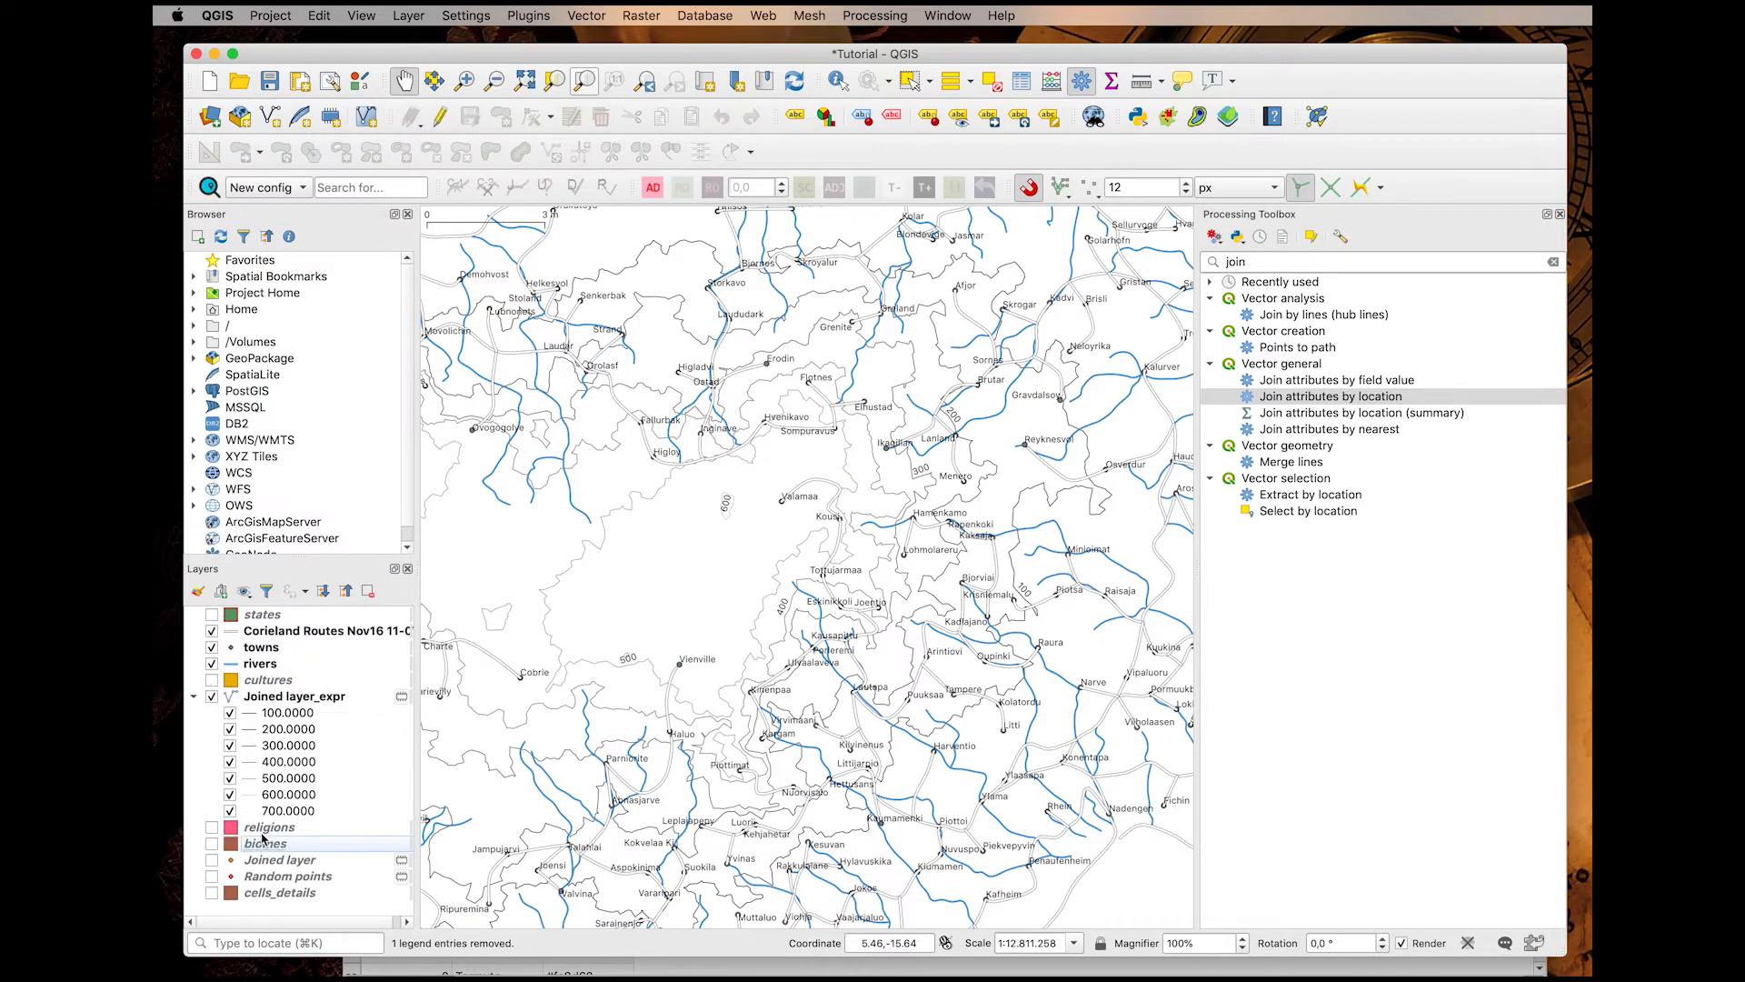
pyautogui.click(212, 844)
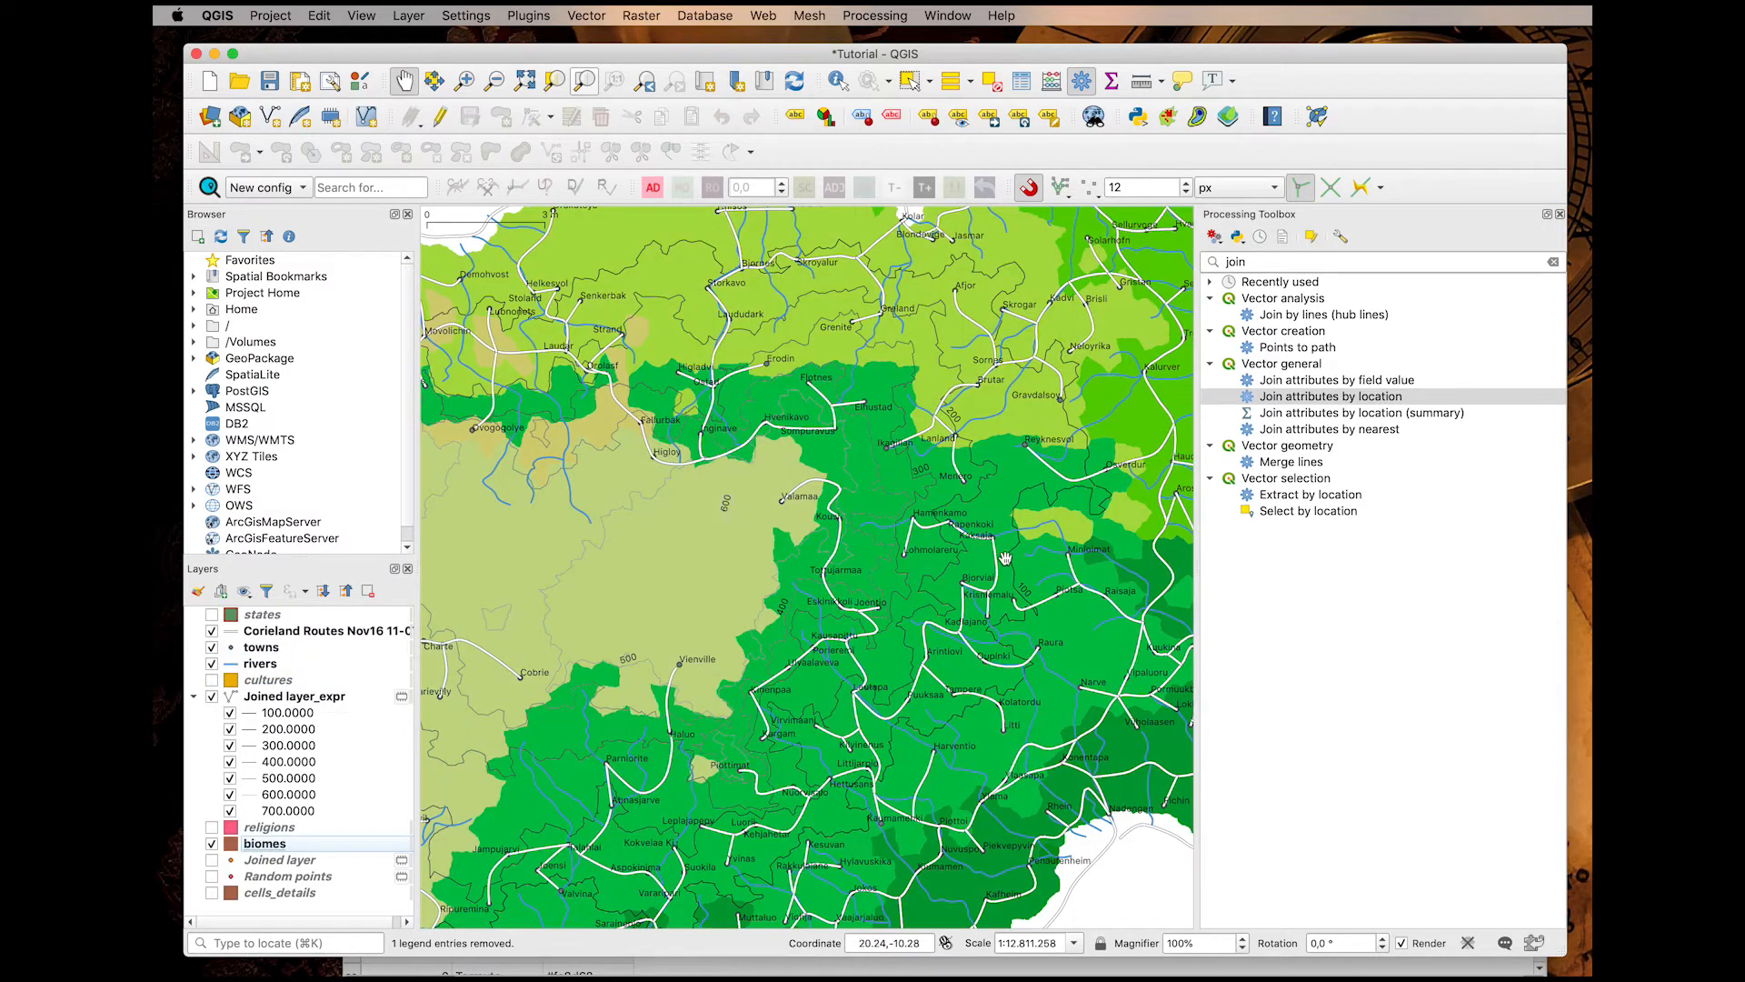
pyautogui.moveTo(739, 632); pyautogui.dragTo(1039, 559)
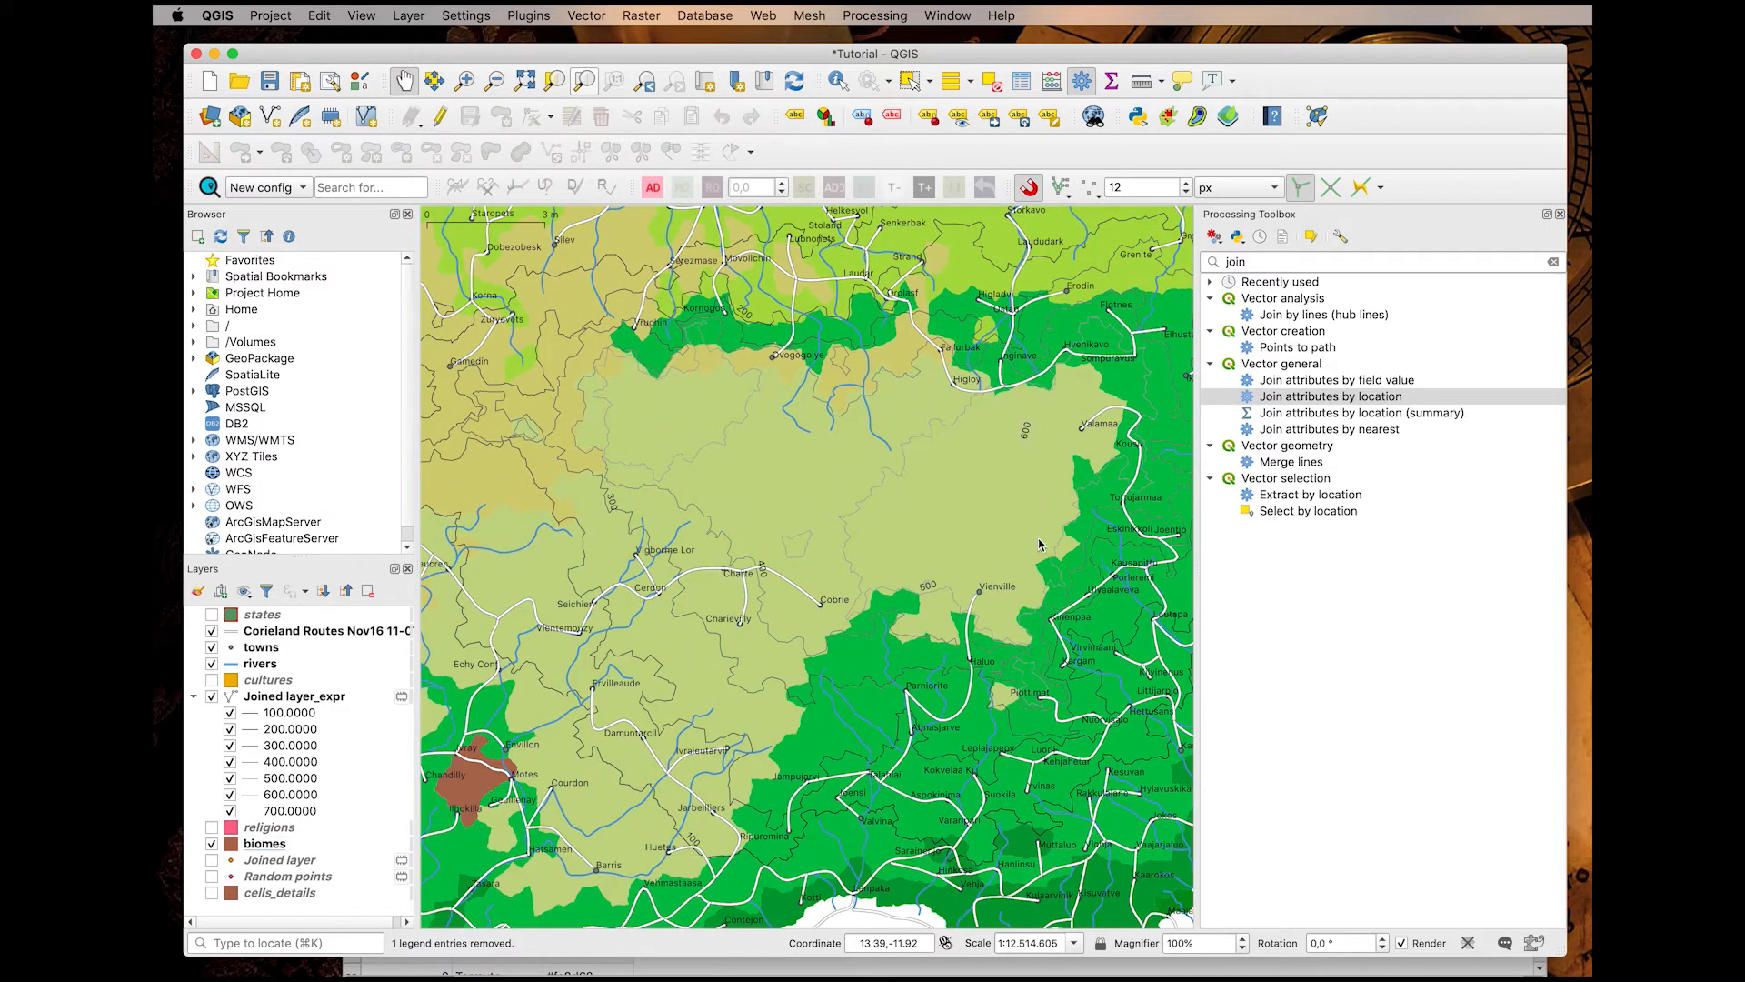
pyautogui.moveTo(766, 530); pyautogui.dragTo(1010, 609)
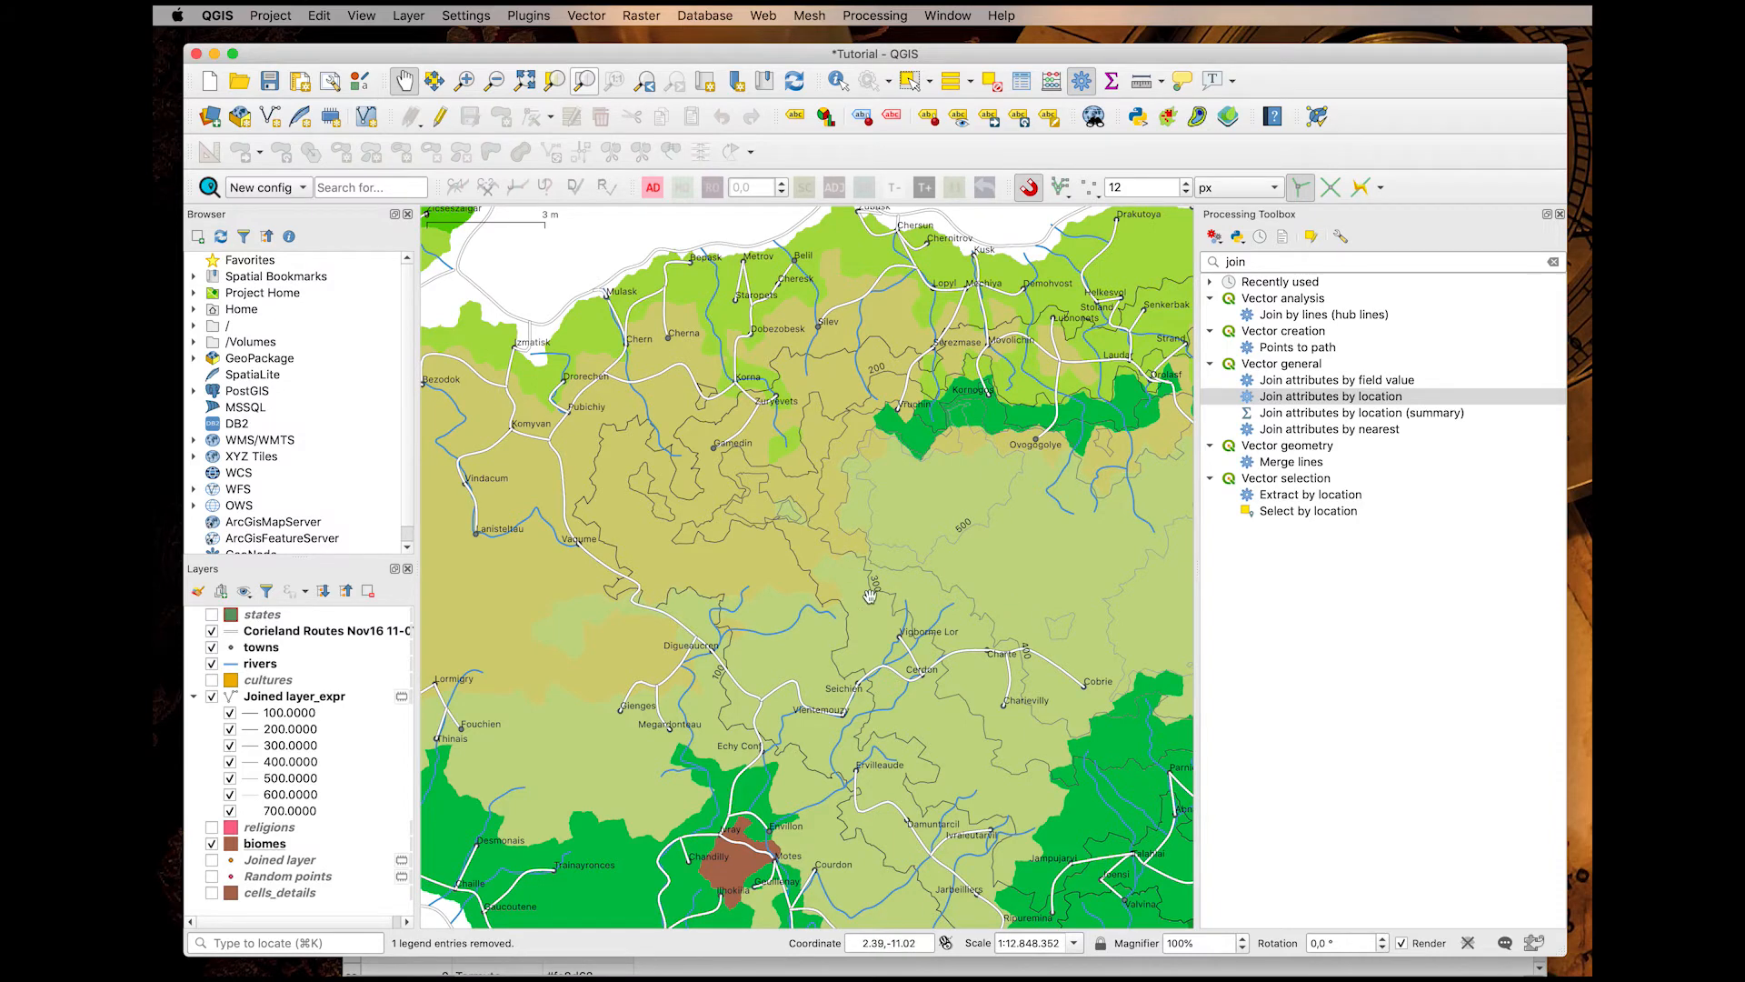
pyautogui.scroll(3, 870, 596)
pyautogui.scroll(1, 870, 596)
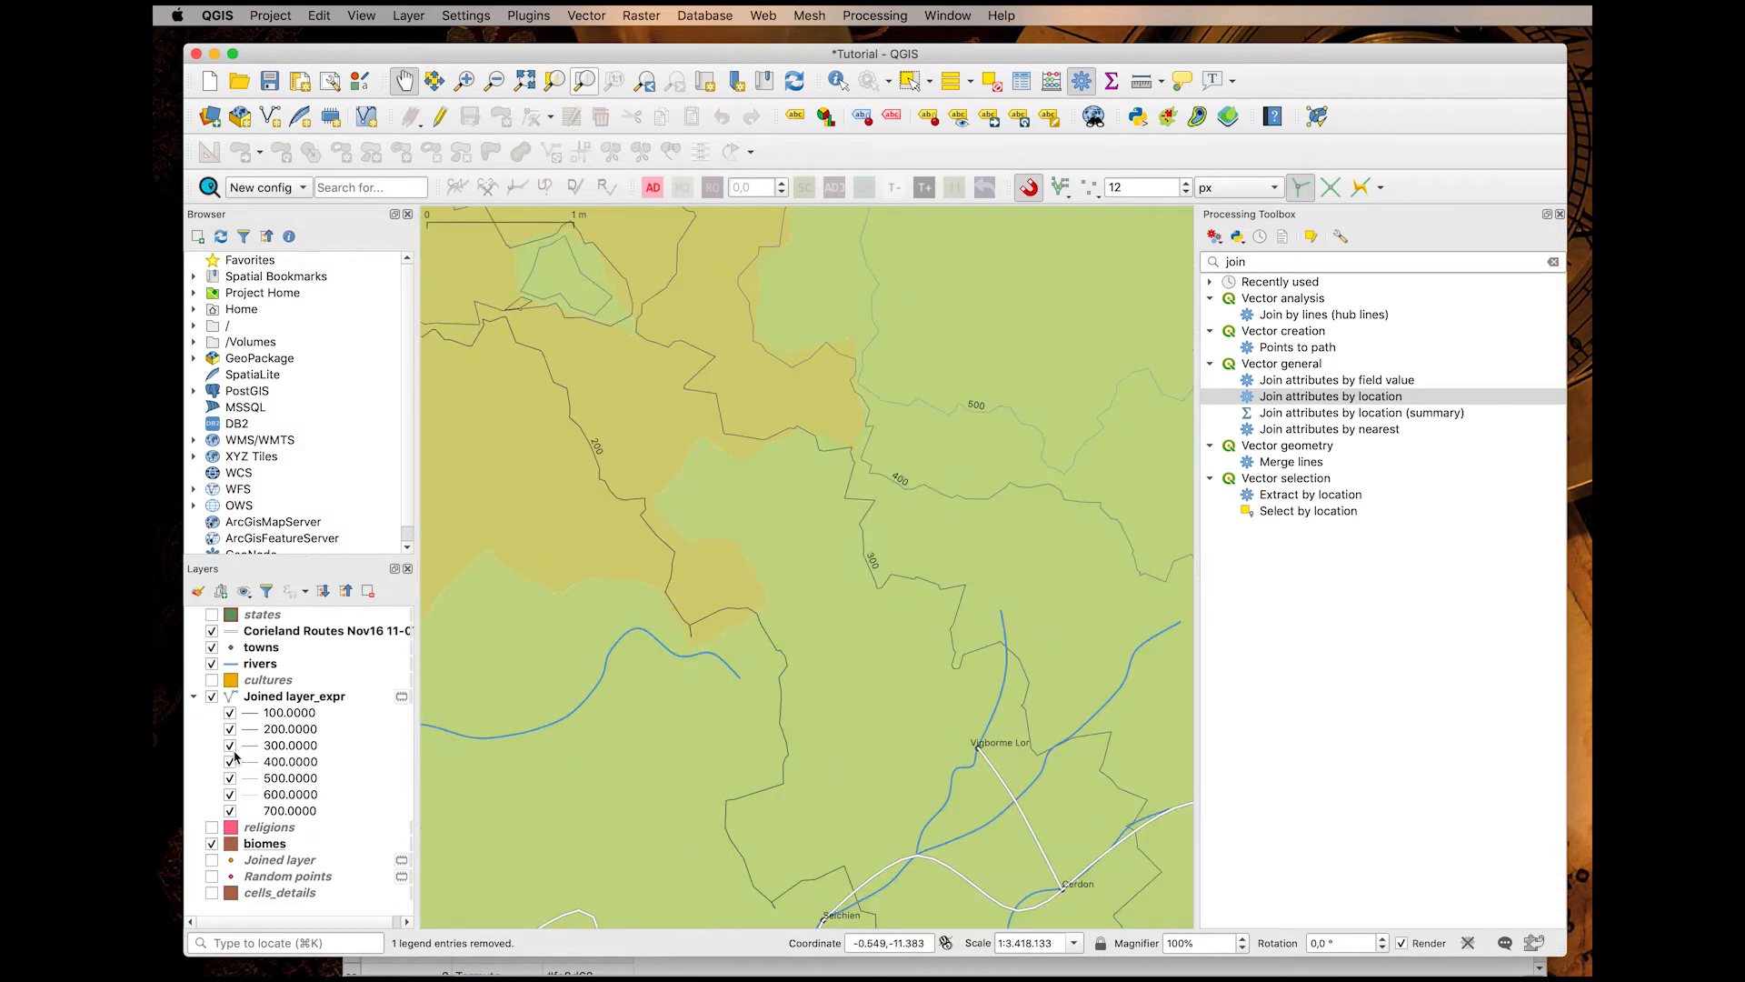
# Hide the biomes layer and examine how the labelled contours run around the rivers and nearby towns.
pyautogui.click(212, 843)
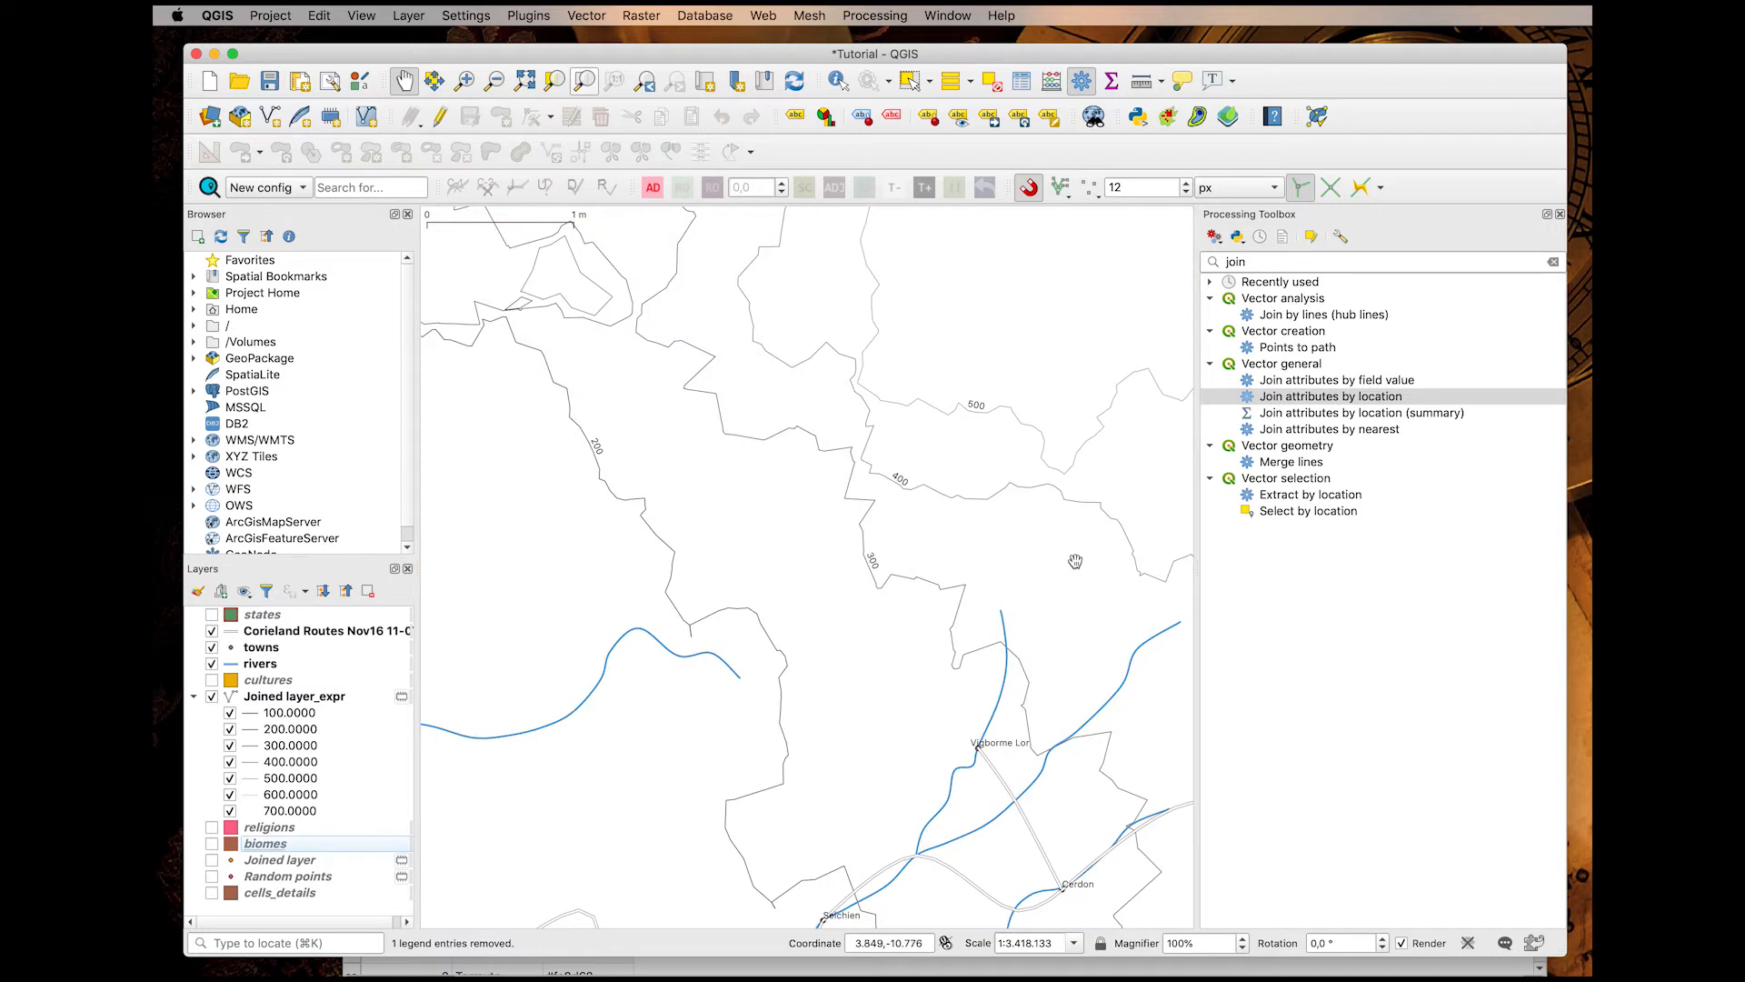
pyautogui.moveTo(1060, 562); pyautogui.dragTo(853, 391)
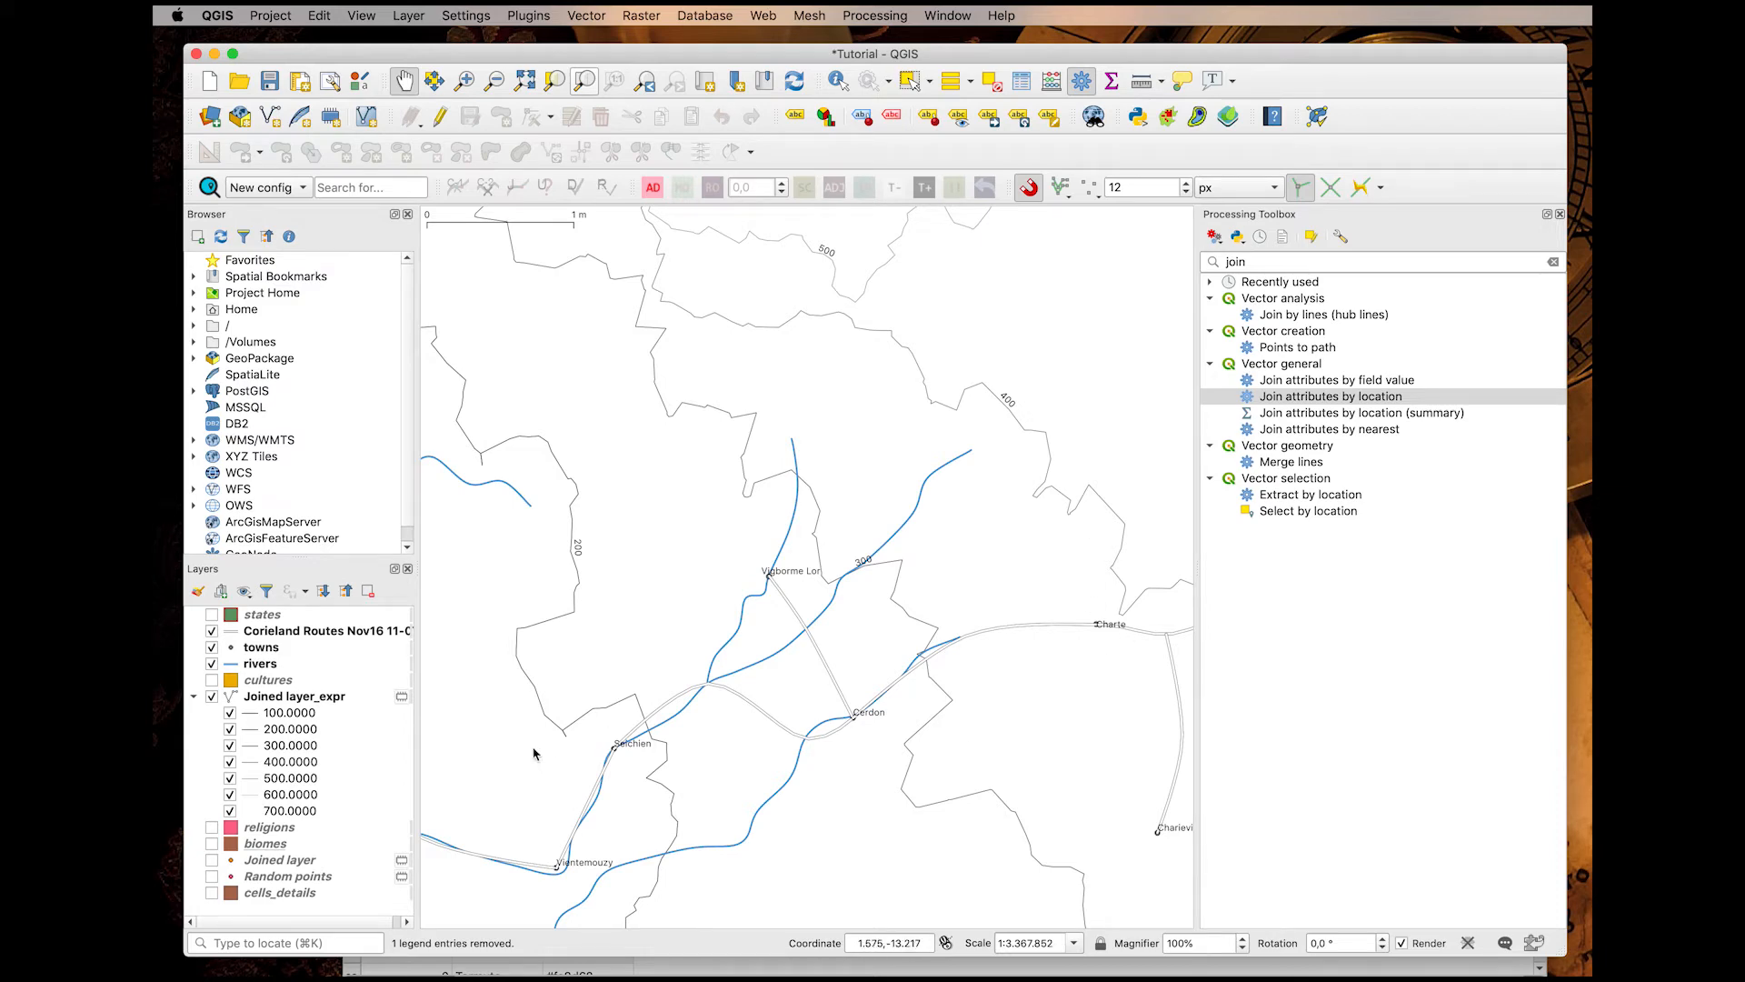
pyautogui.scroll(3, 565, 734)
pyautogui.moveTo(557, 741); pyautogui.dragTo(729, 635)
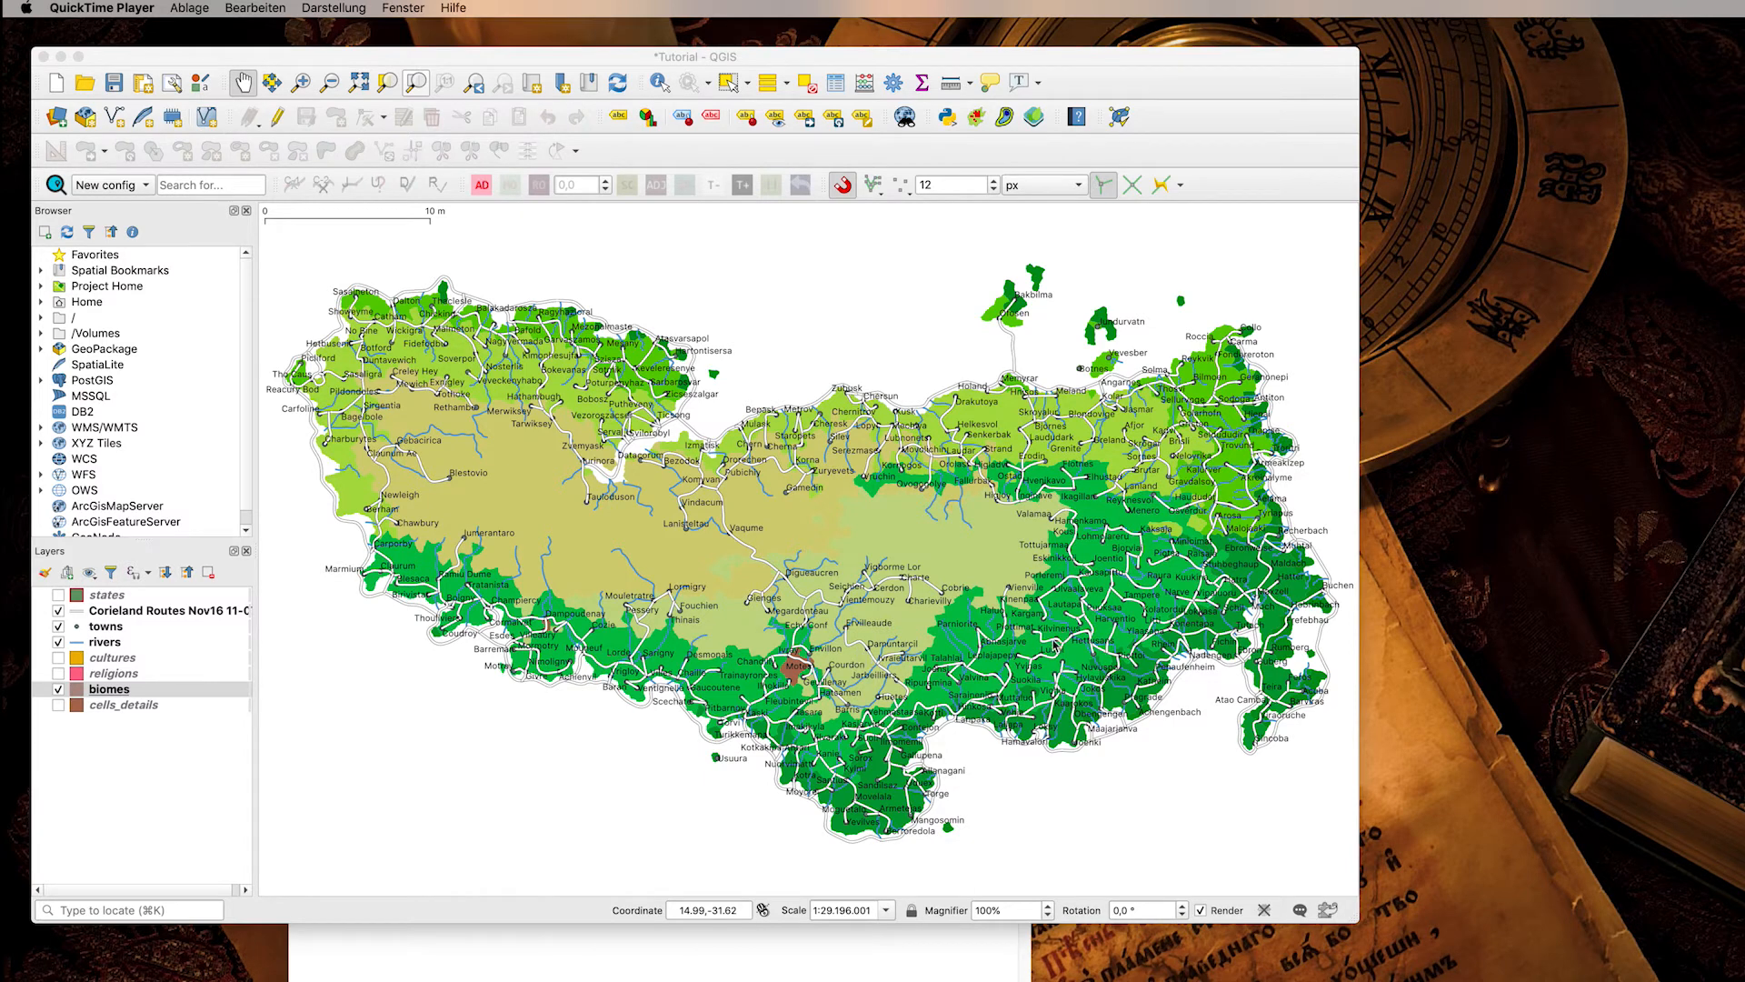
# Review the population values in the cells_details attribute table, widening the population column to read the full entries.
pyautogui.scroll(3, 1041, 687)
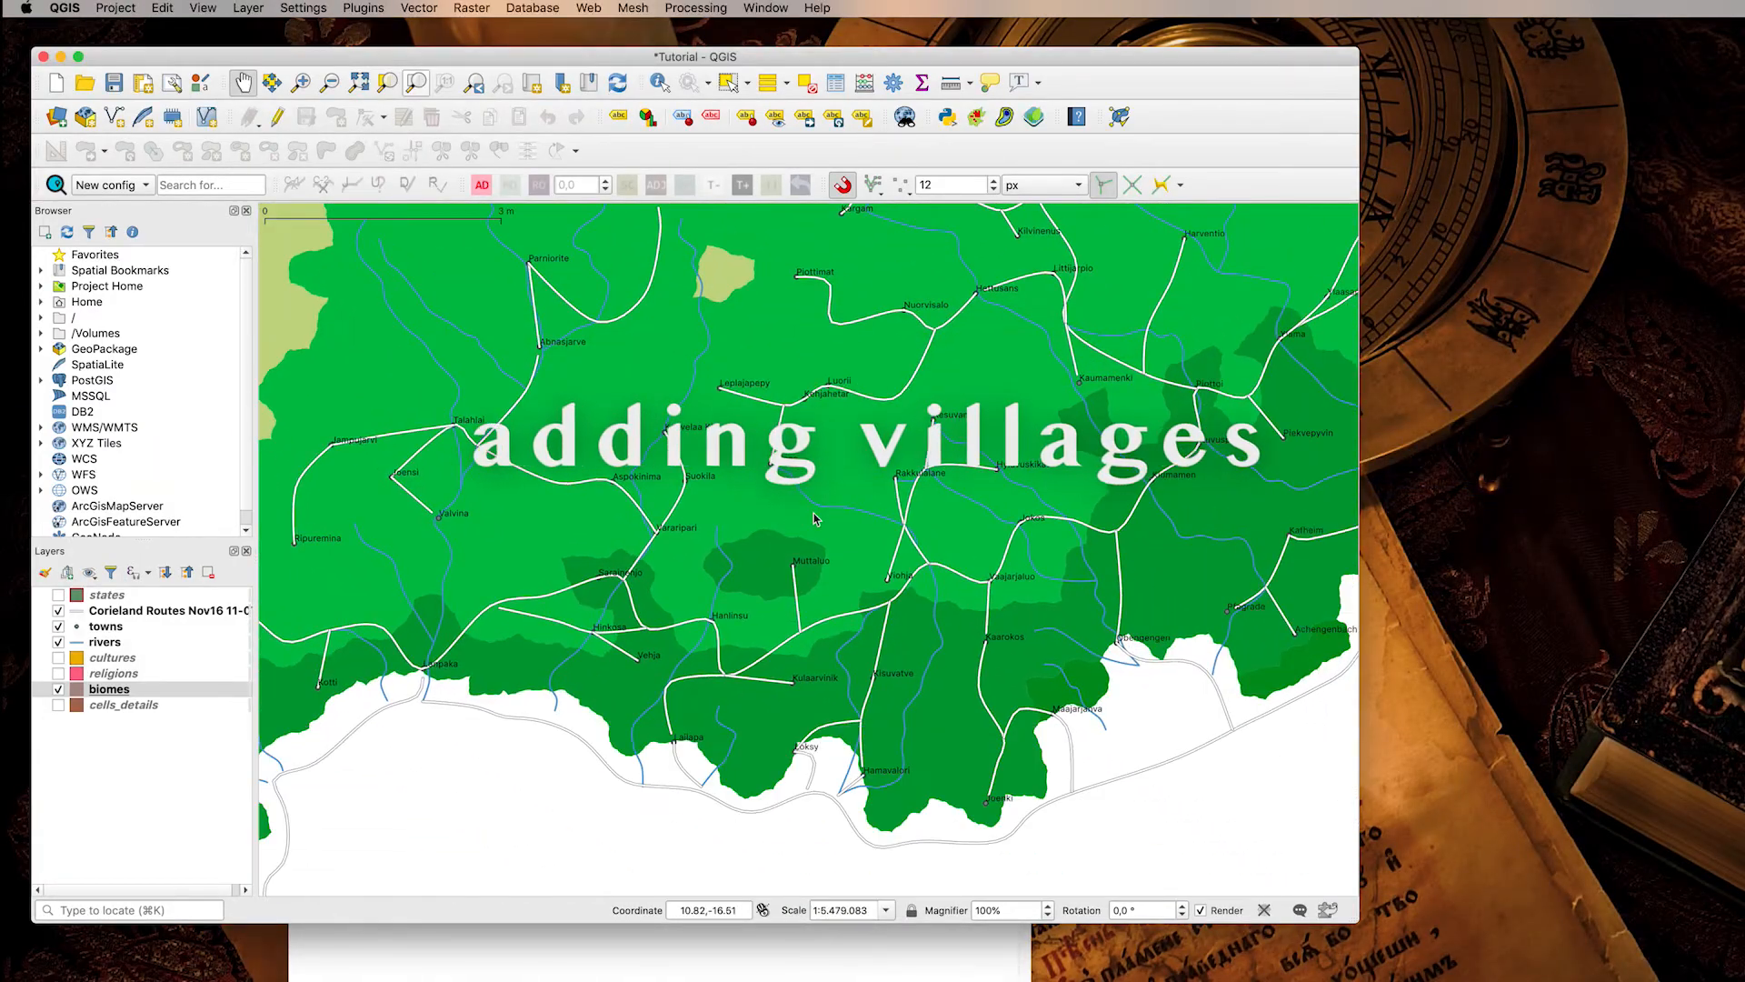
pyautogui.moveTo(1207, 455); pyautogui.dragTo(829, 571)
pyautogui.scroll(2, 827, 571)
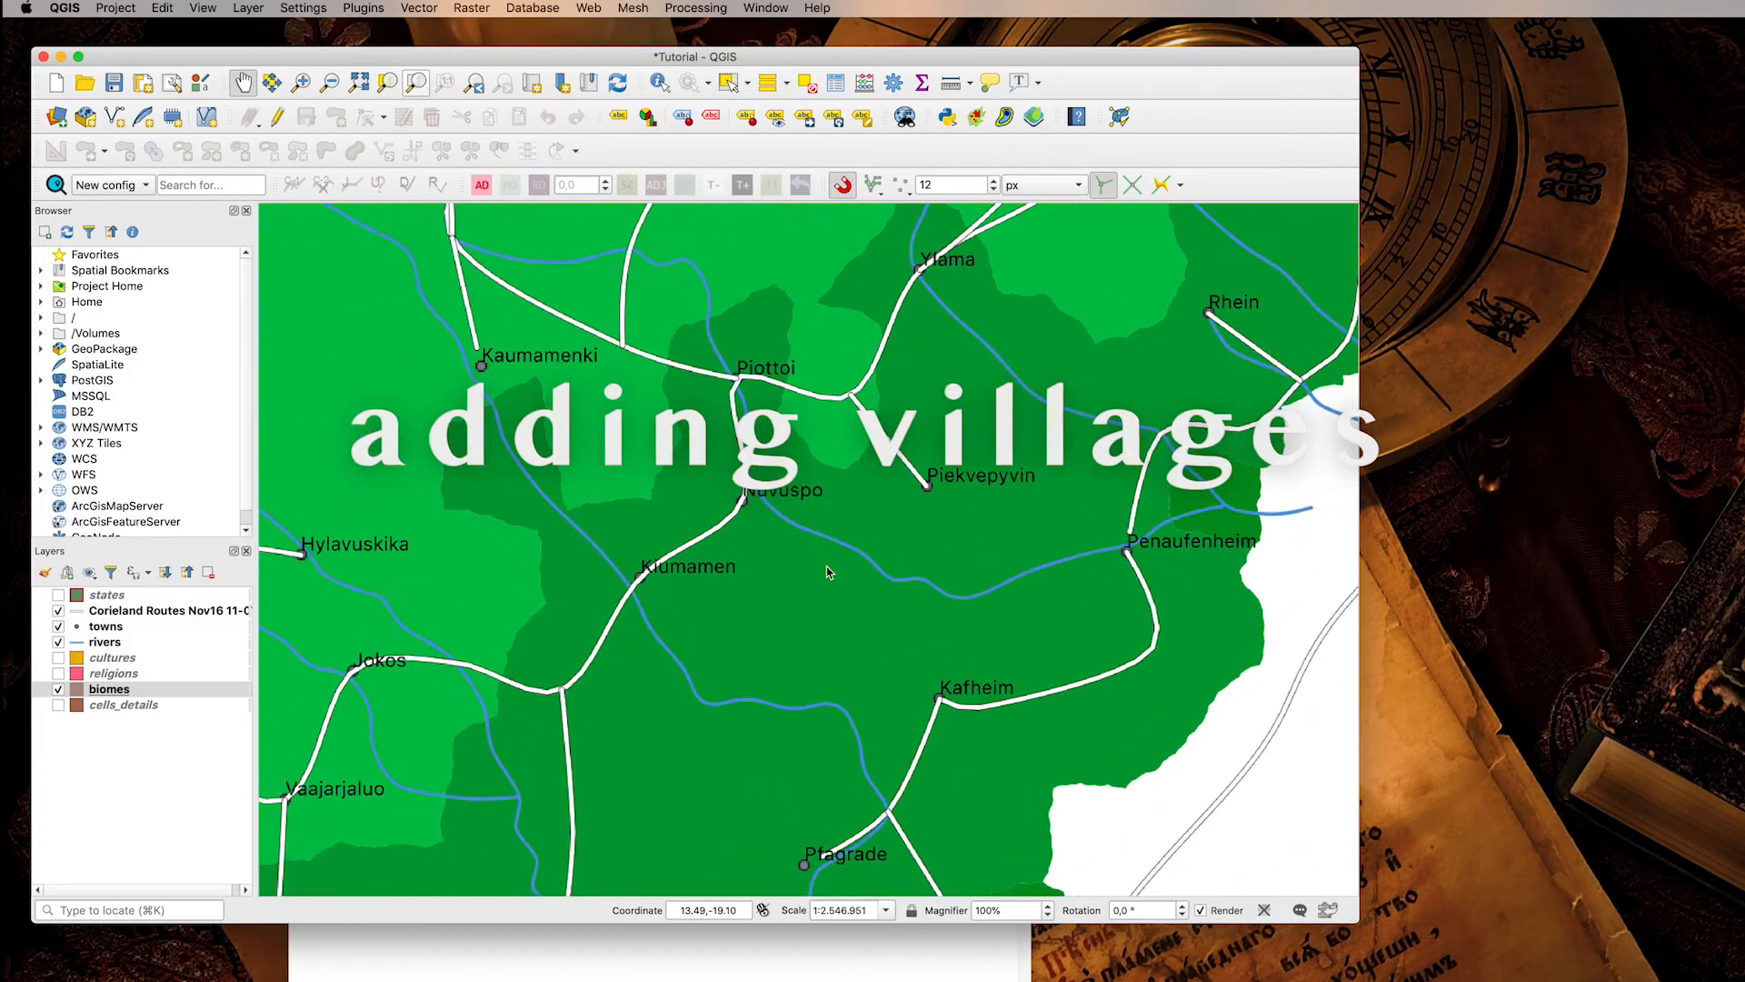
pyautogui.moveTo(844, 605); pyautogui.dragTo(906, 479)
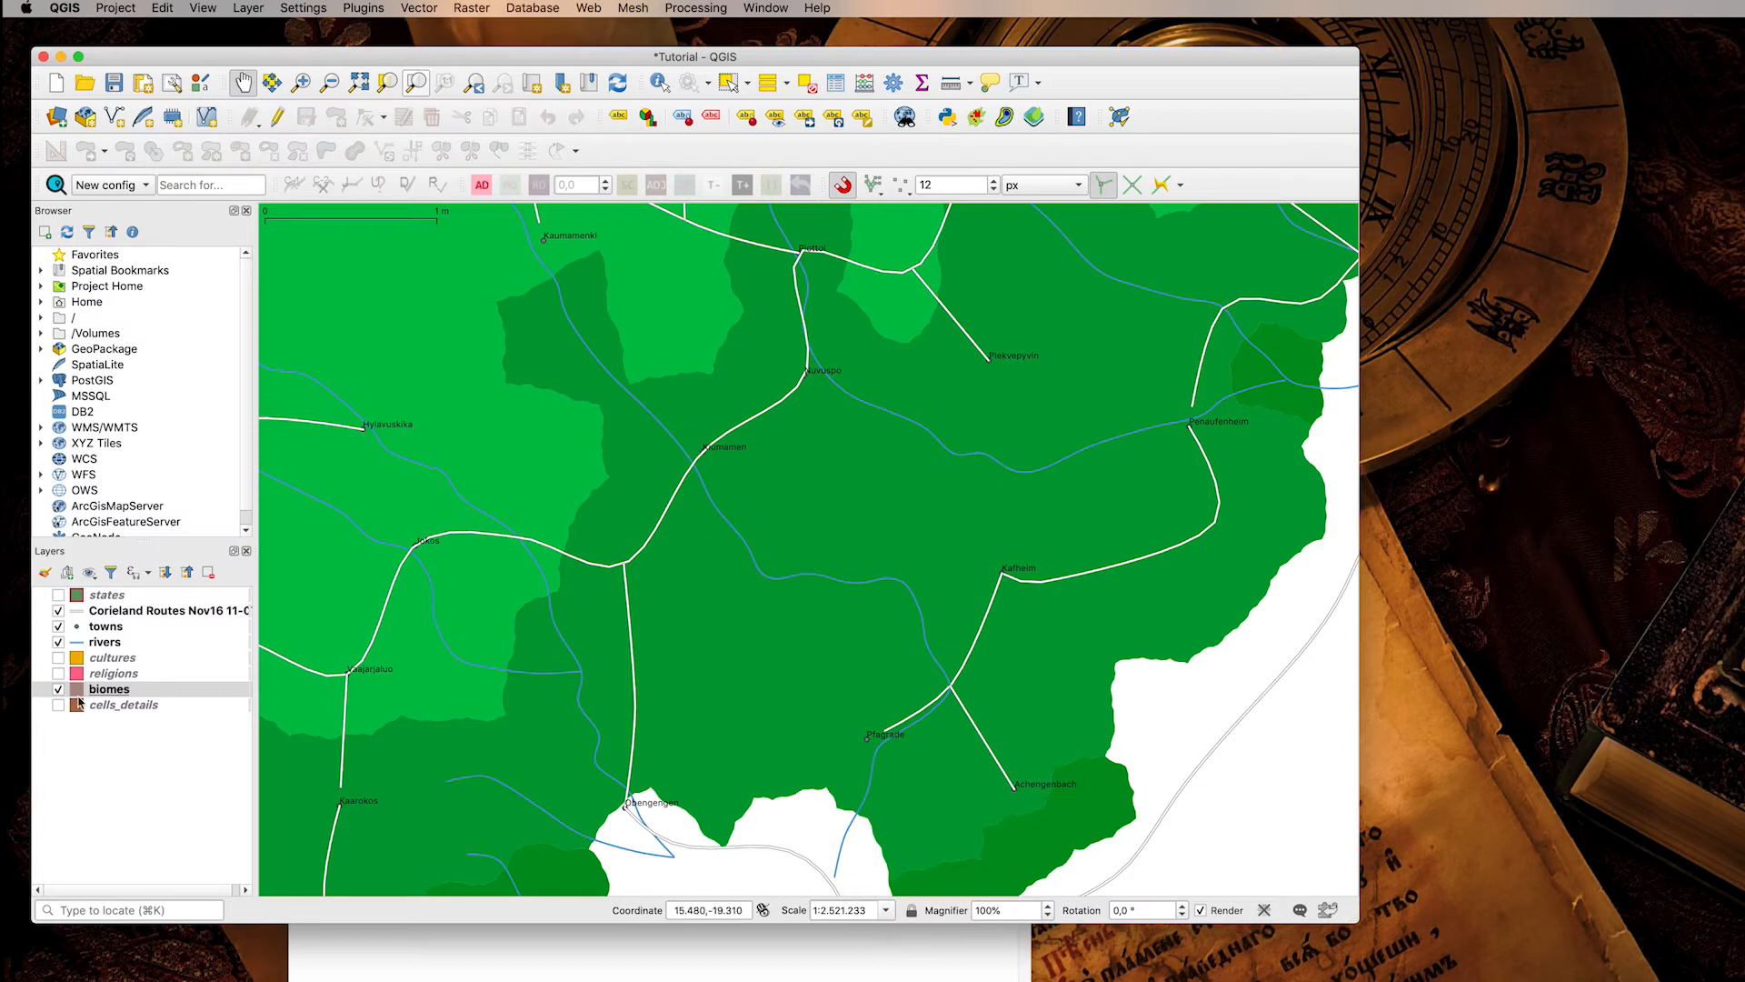
pyautogui.click(152, 707)
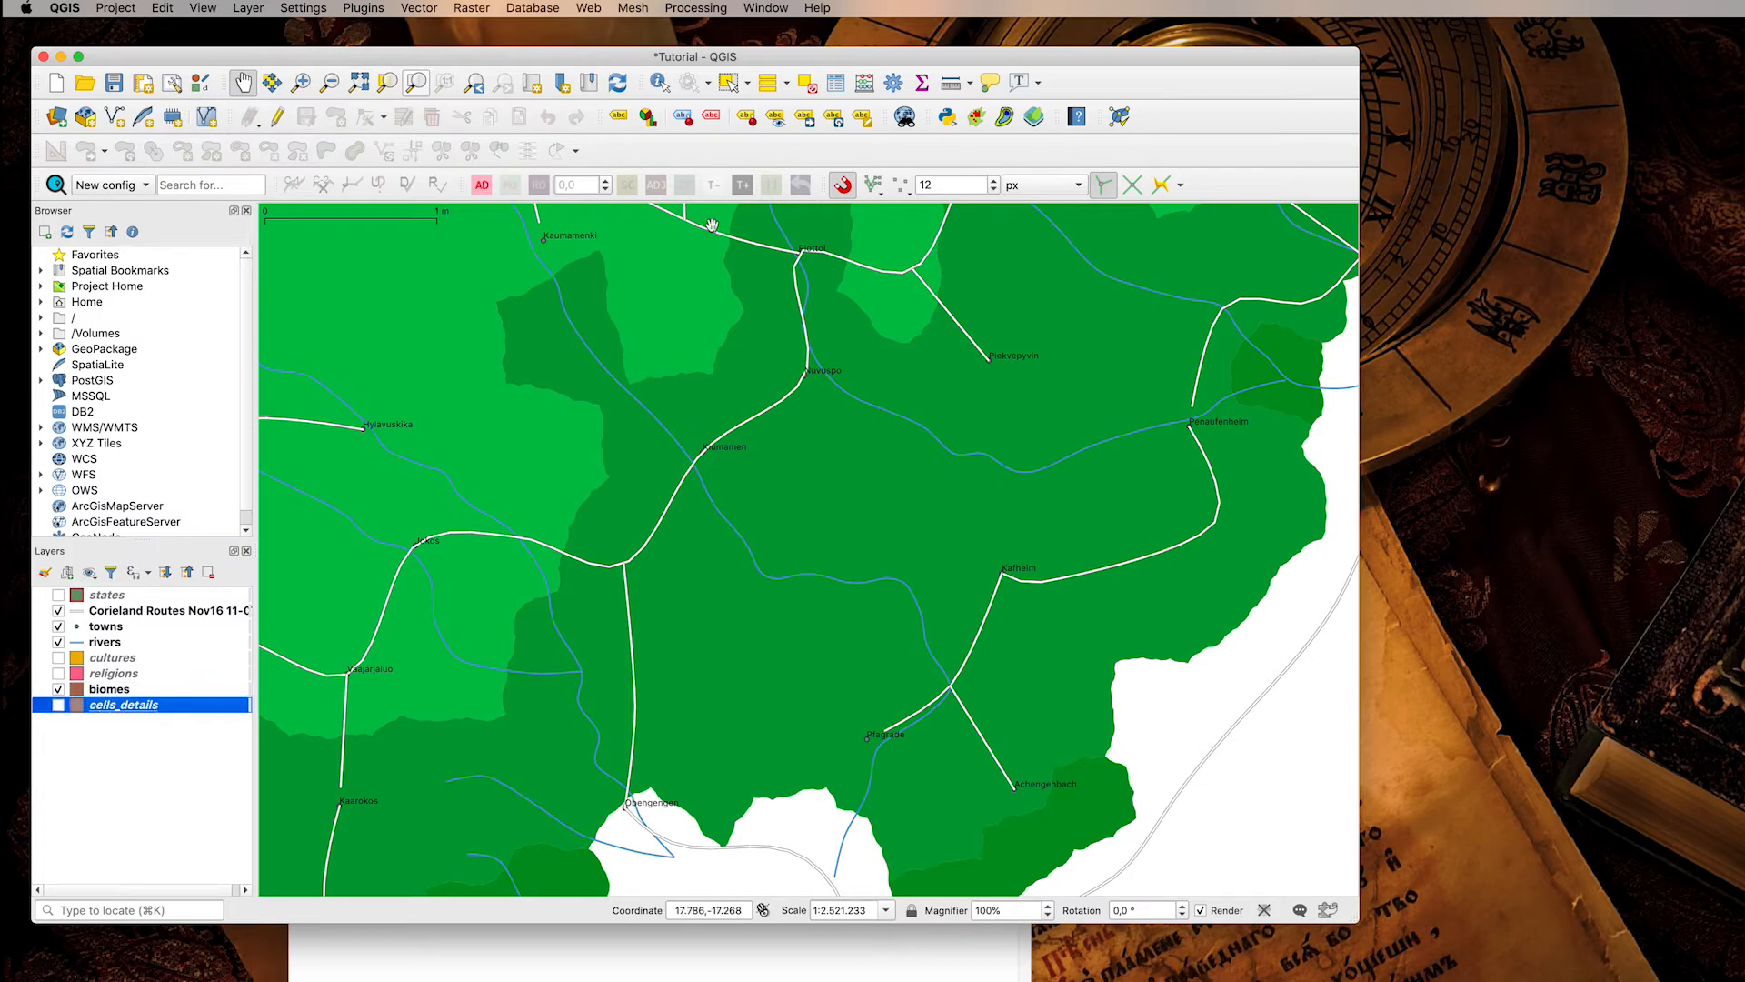
pyautogui.click(831, 85)
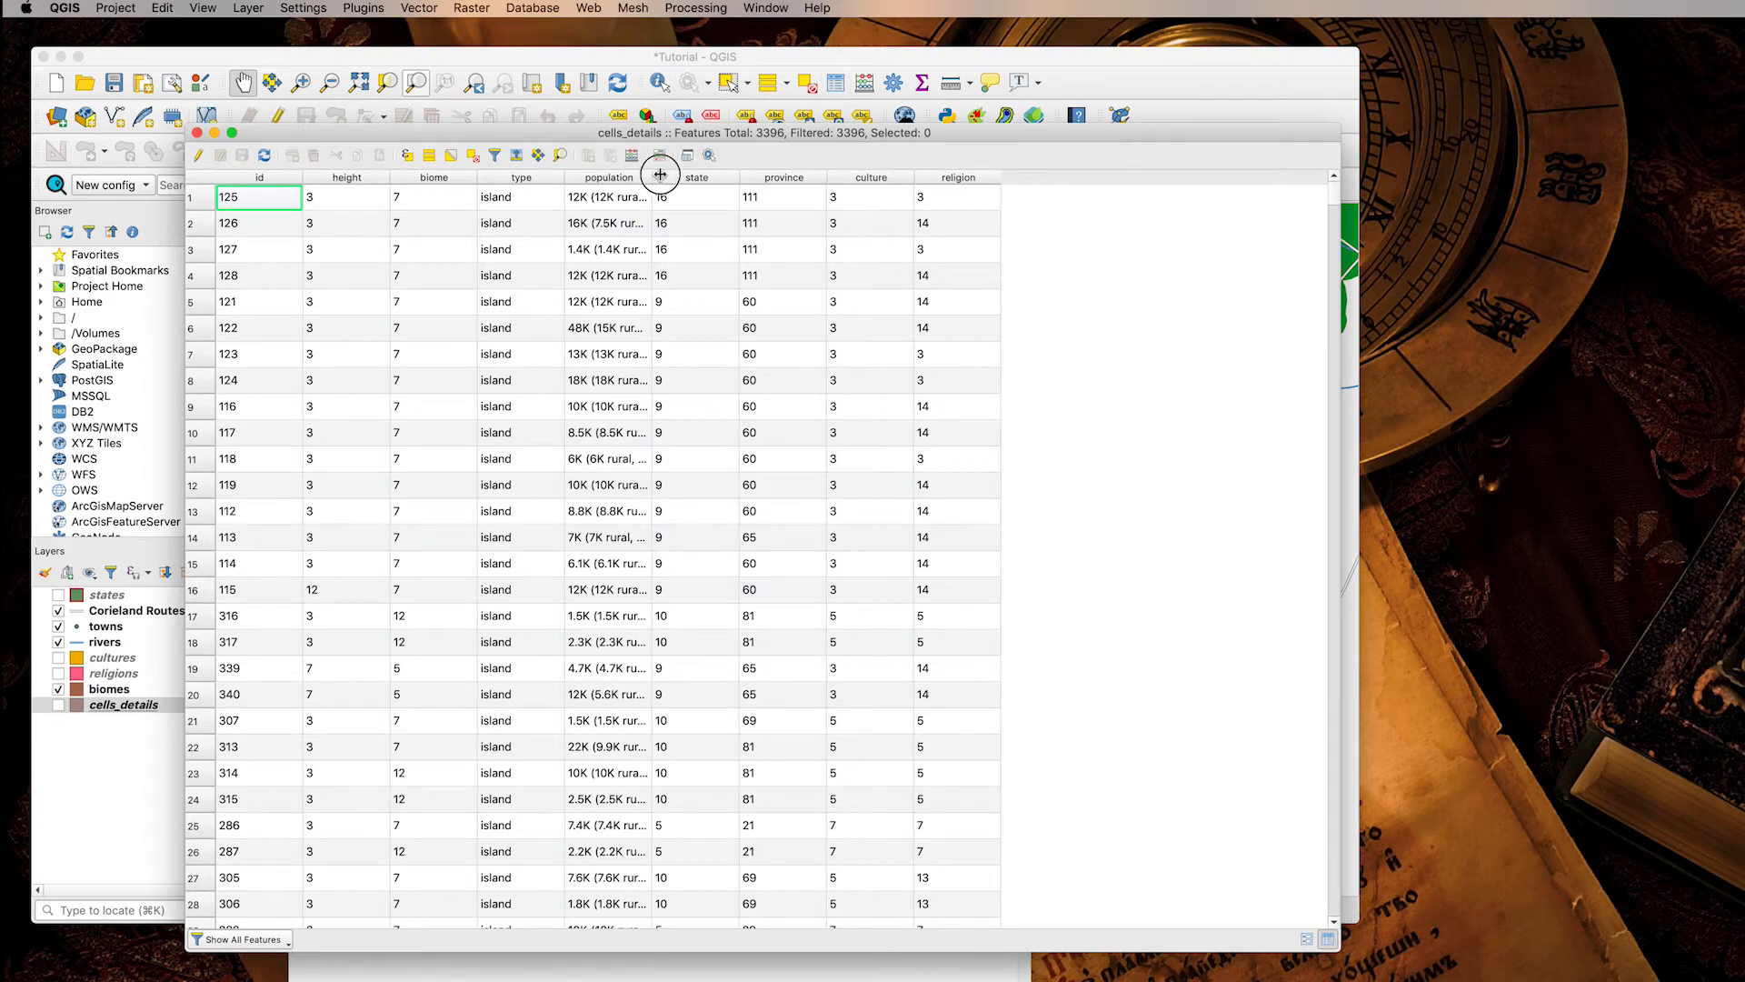
pyautogui.moveTo(654, 176); pyautogui.dragTo(791, 176)
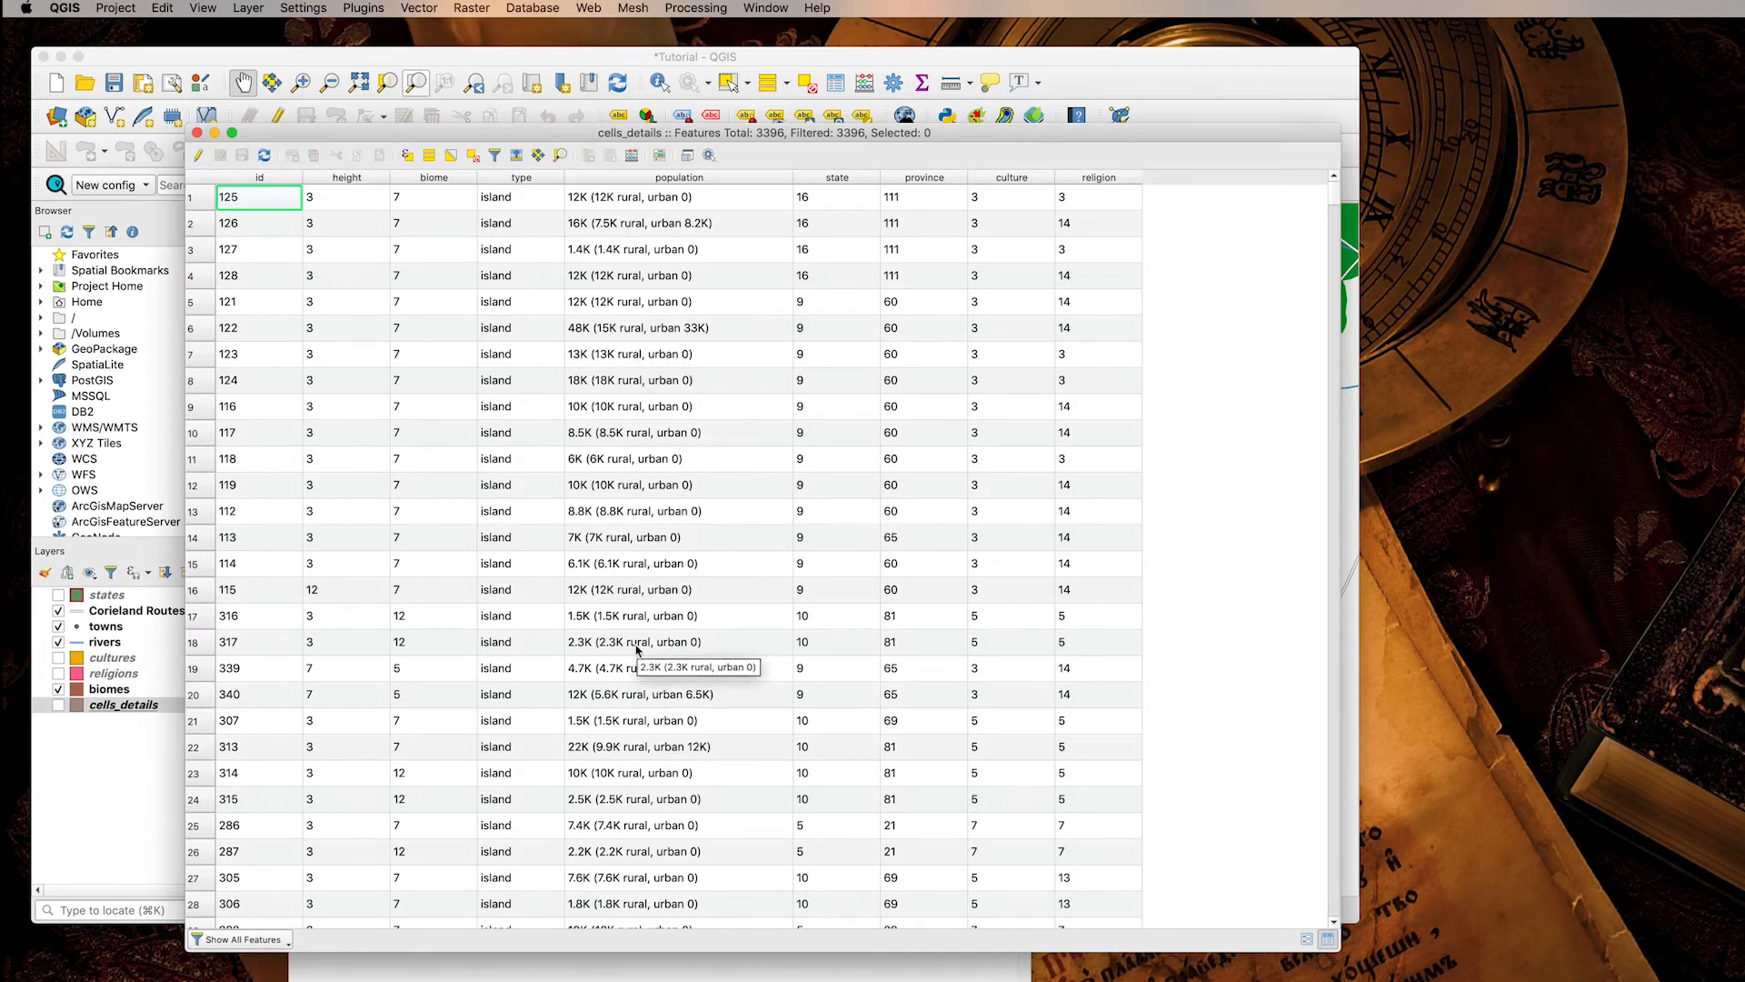
pyautogui.click(196, 133)
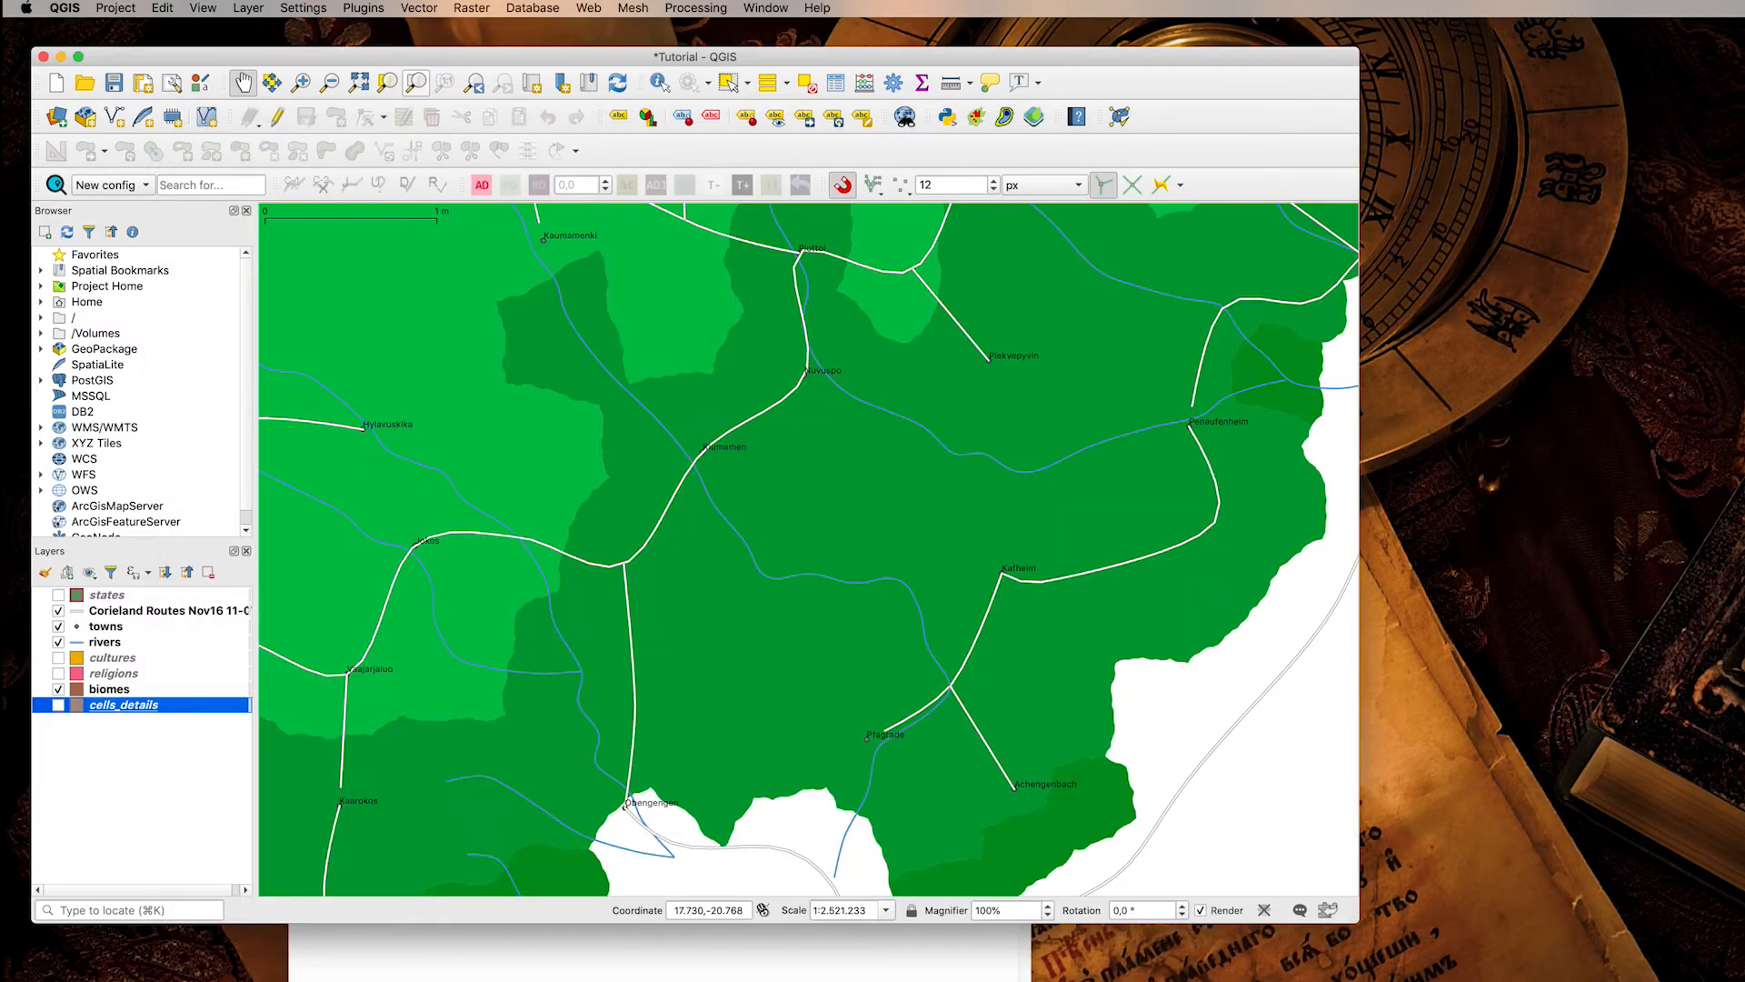
# Switch to the terminal and print the contents of ../scripts/fix_population.php.
pyautogui.press('super+Tab')
pyautogui.write('cat ..')
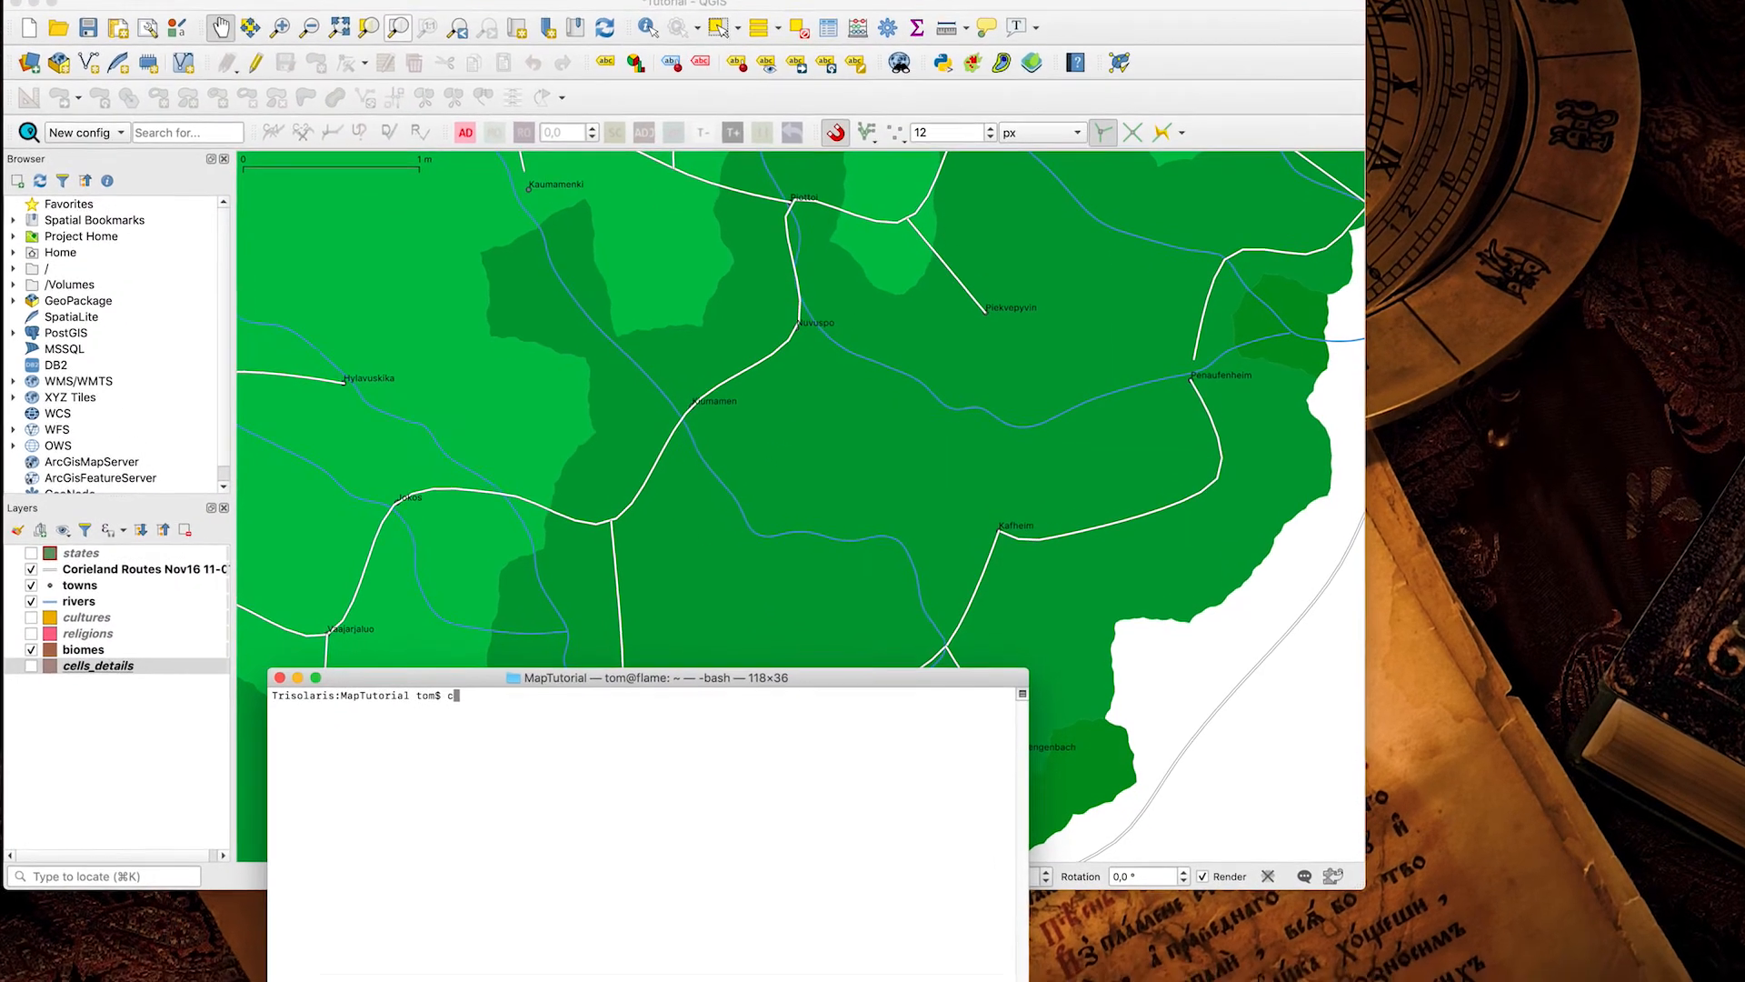
pyautogui.write('/scripts/')
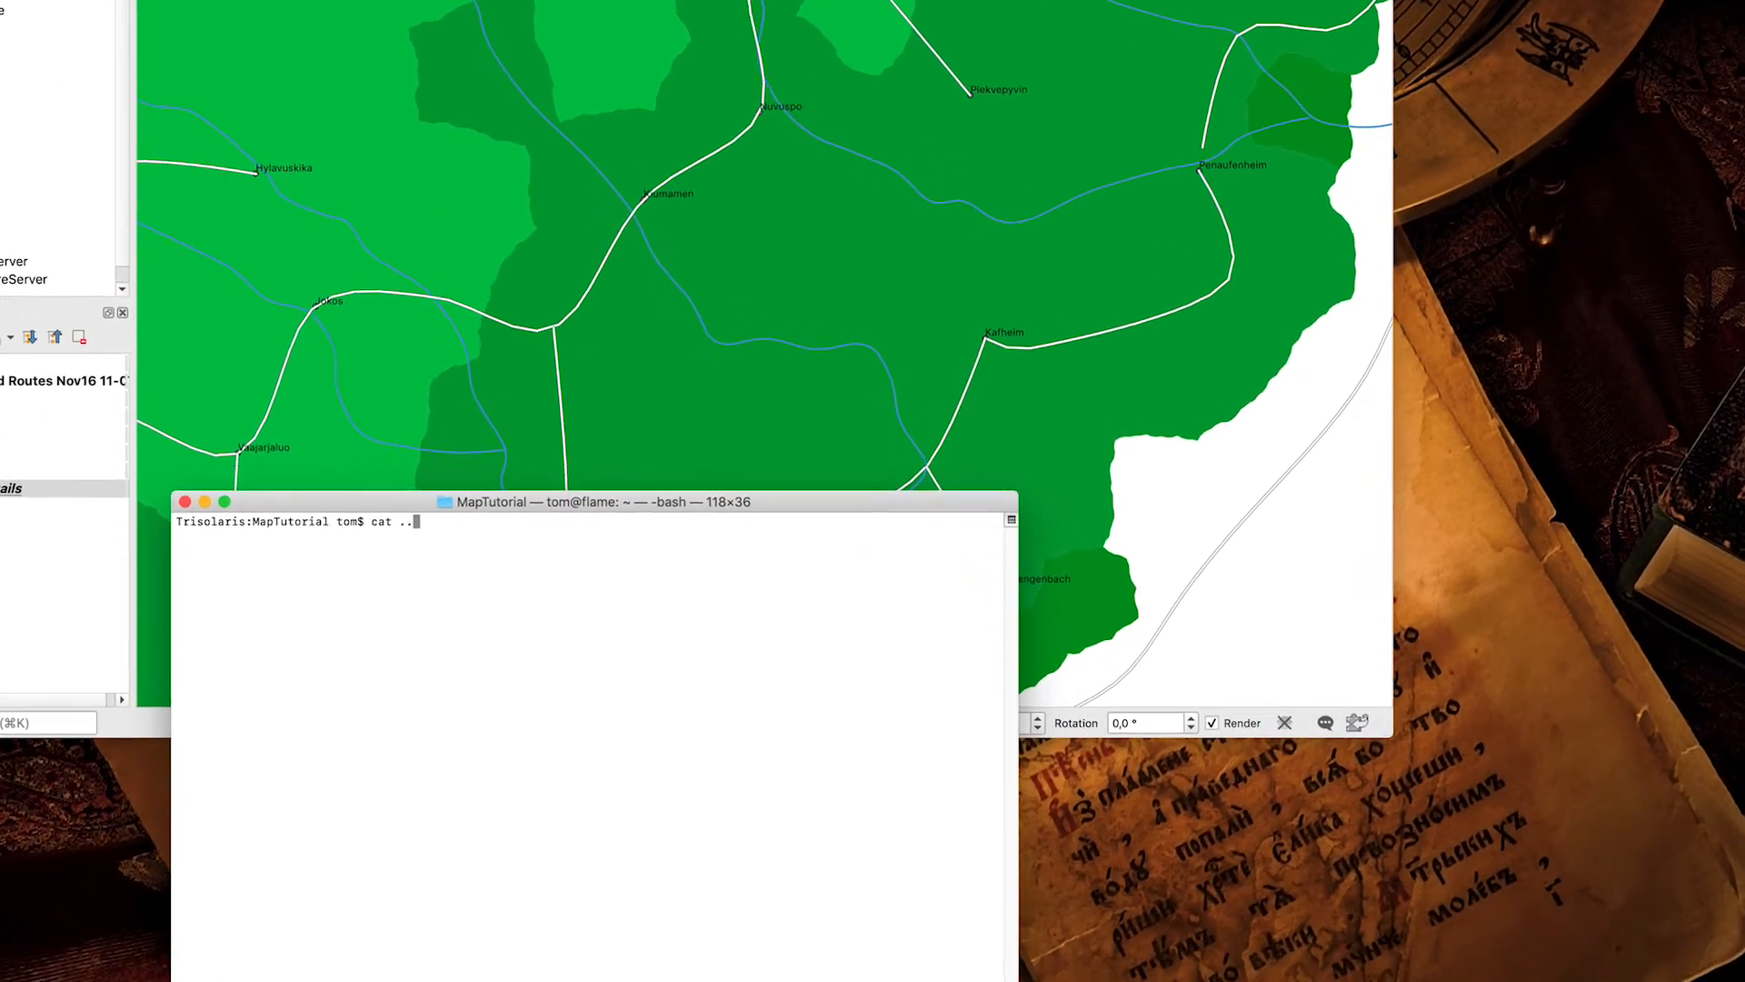
pyautogui.write('fix_population.php')
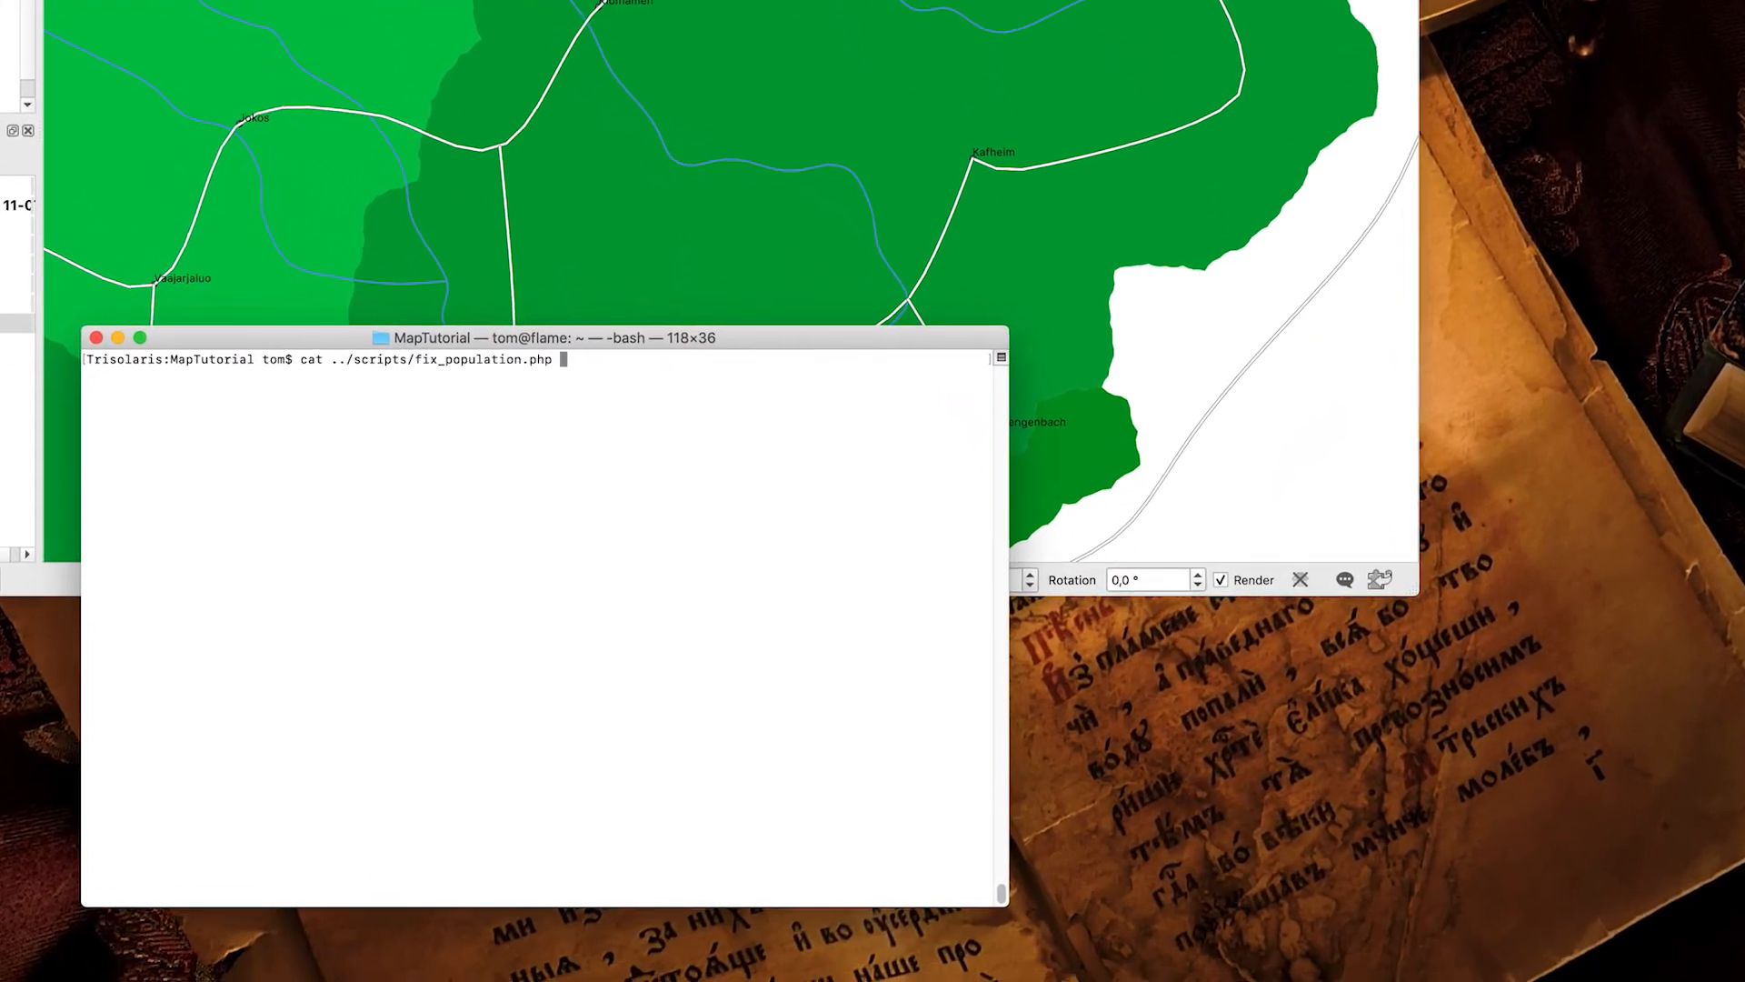
pyautogui.press('Return')
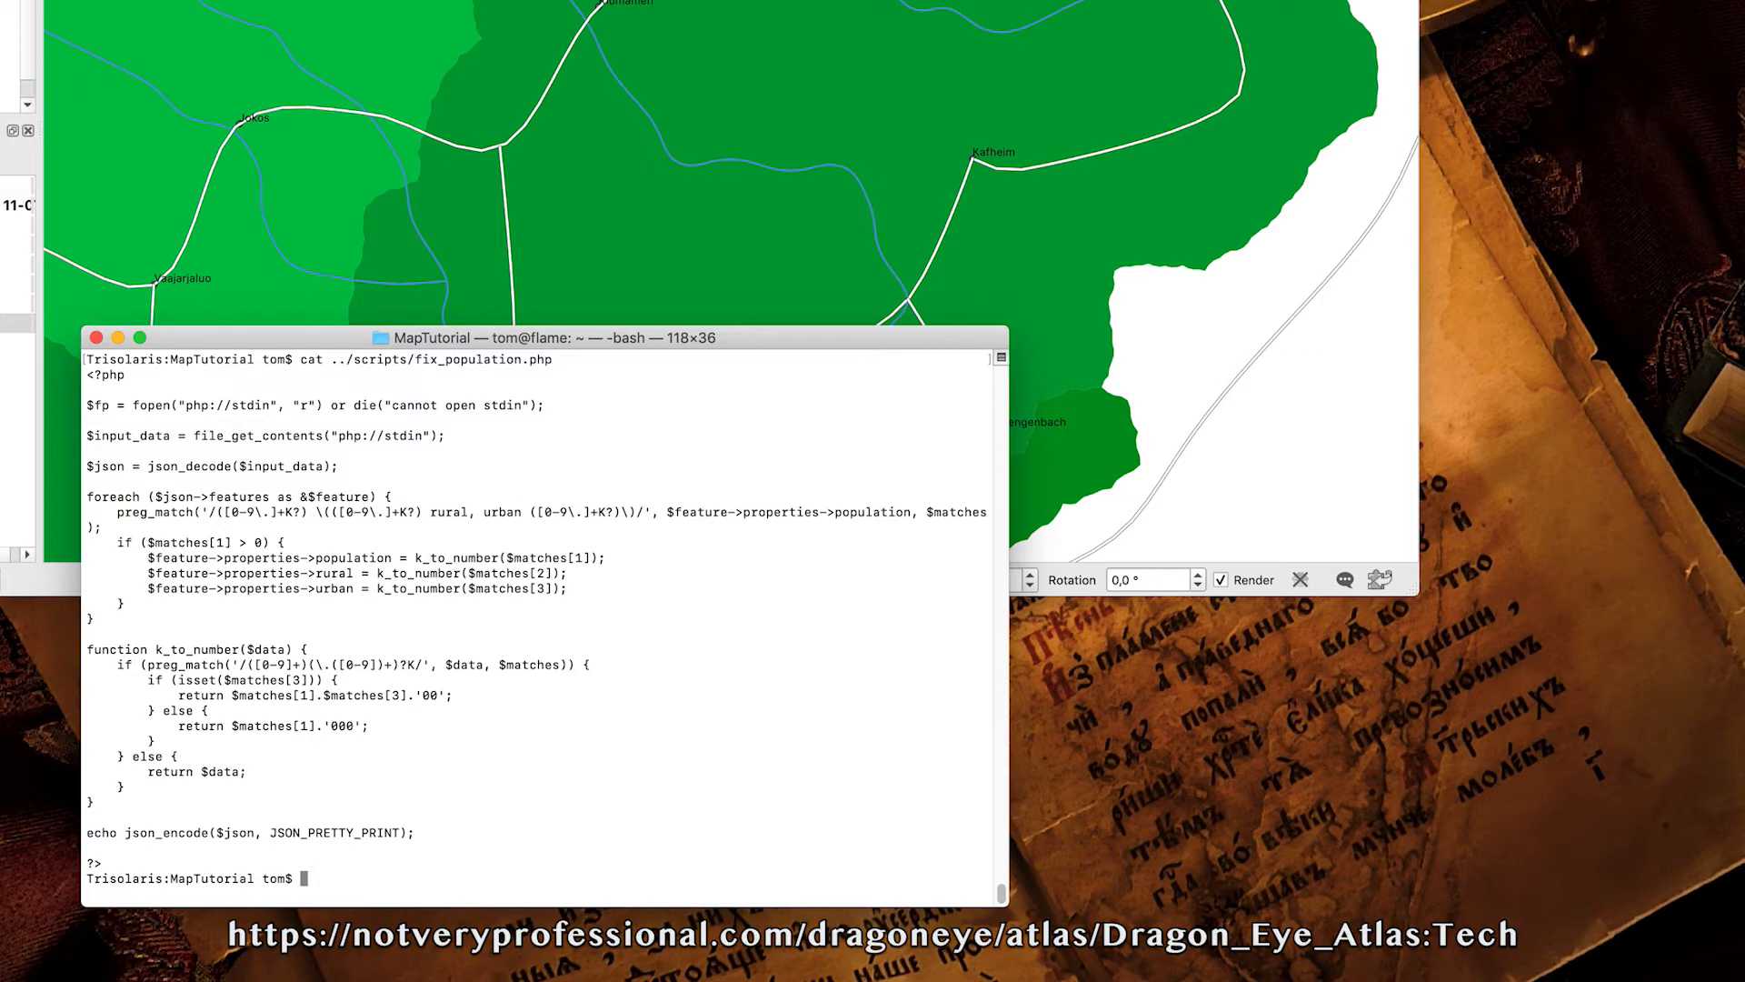
# Run ../scripts/fix_population.php with PHP on cells_details.geojson, writing the output to cells_fixed.geojson.
pyautogui.write('php ../scripts/fix')
pyautogui.press('Tab')
pyautogui.write('< c')
pyautogui.press('Tab')
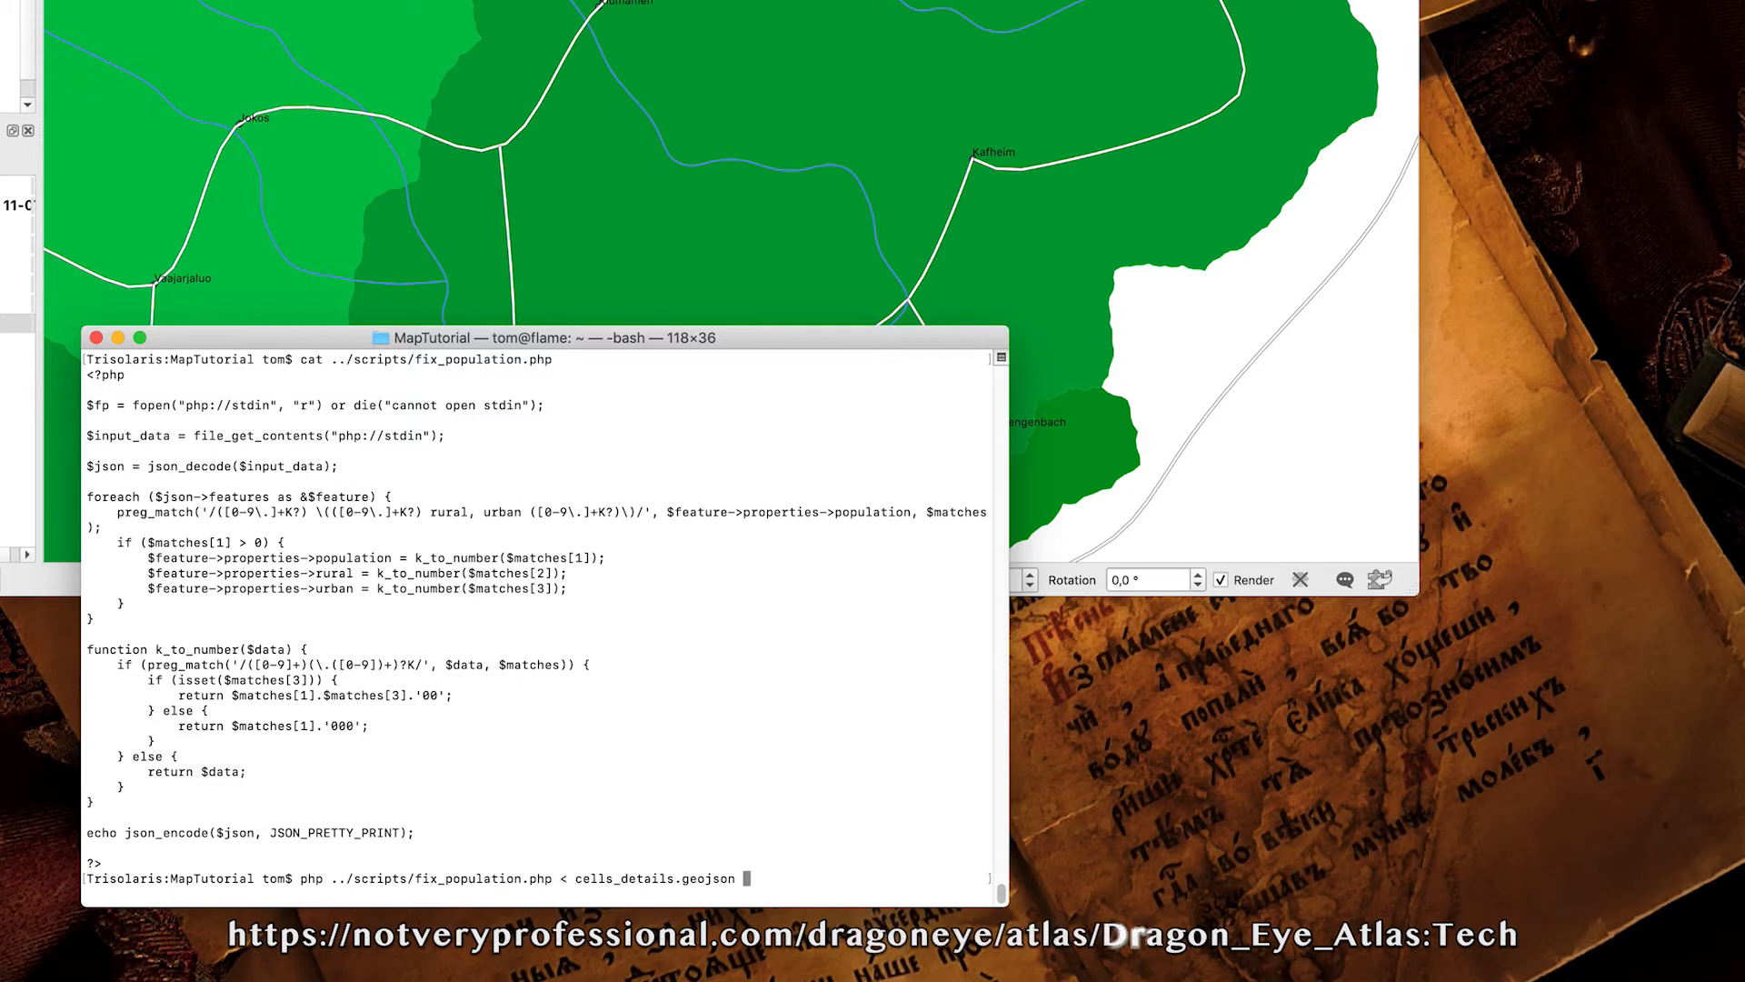
pyautogui.write('cel')
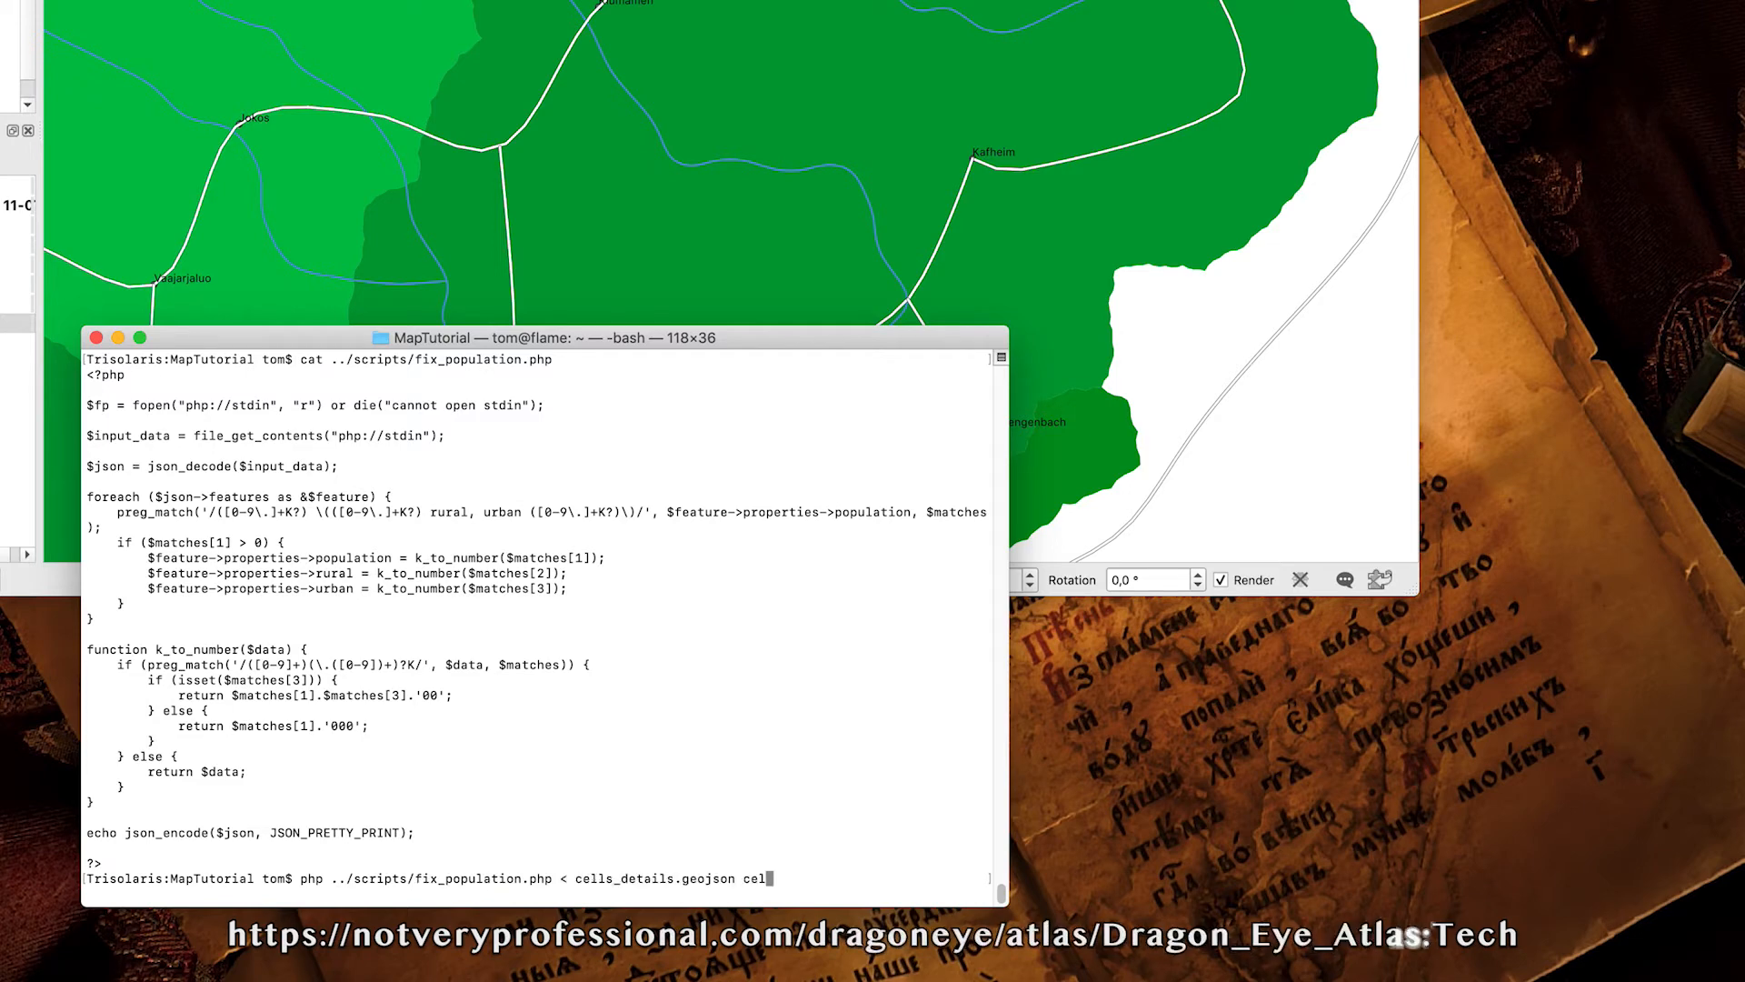
pyautogui.press('BackSpace')
pyautogui.press('BackSpace')
pyautogui.press('BackSpace')
pyautogui.write('>')
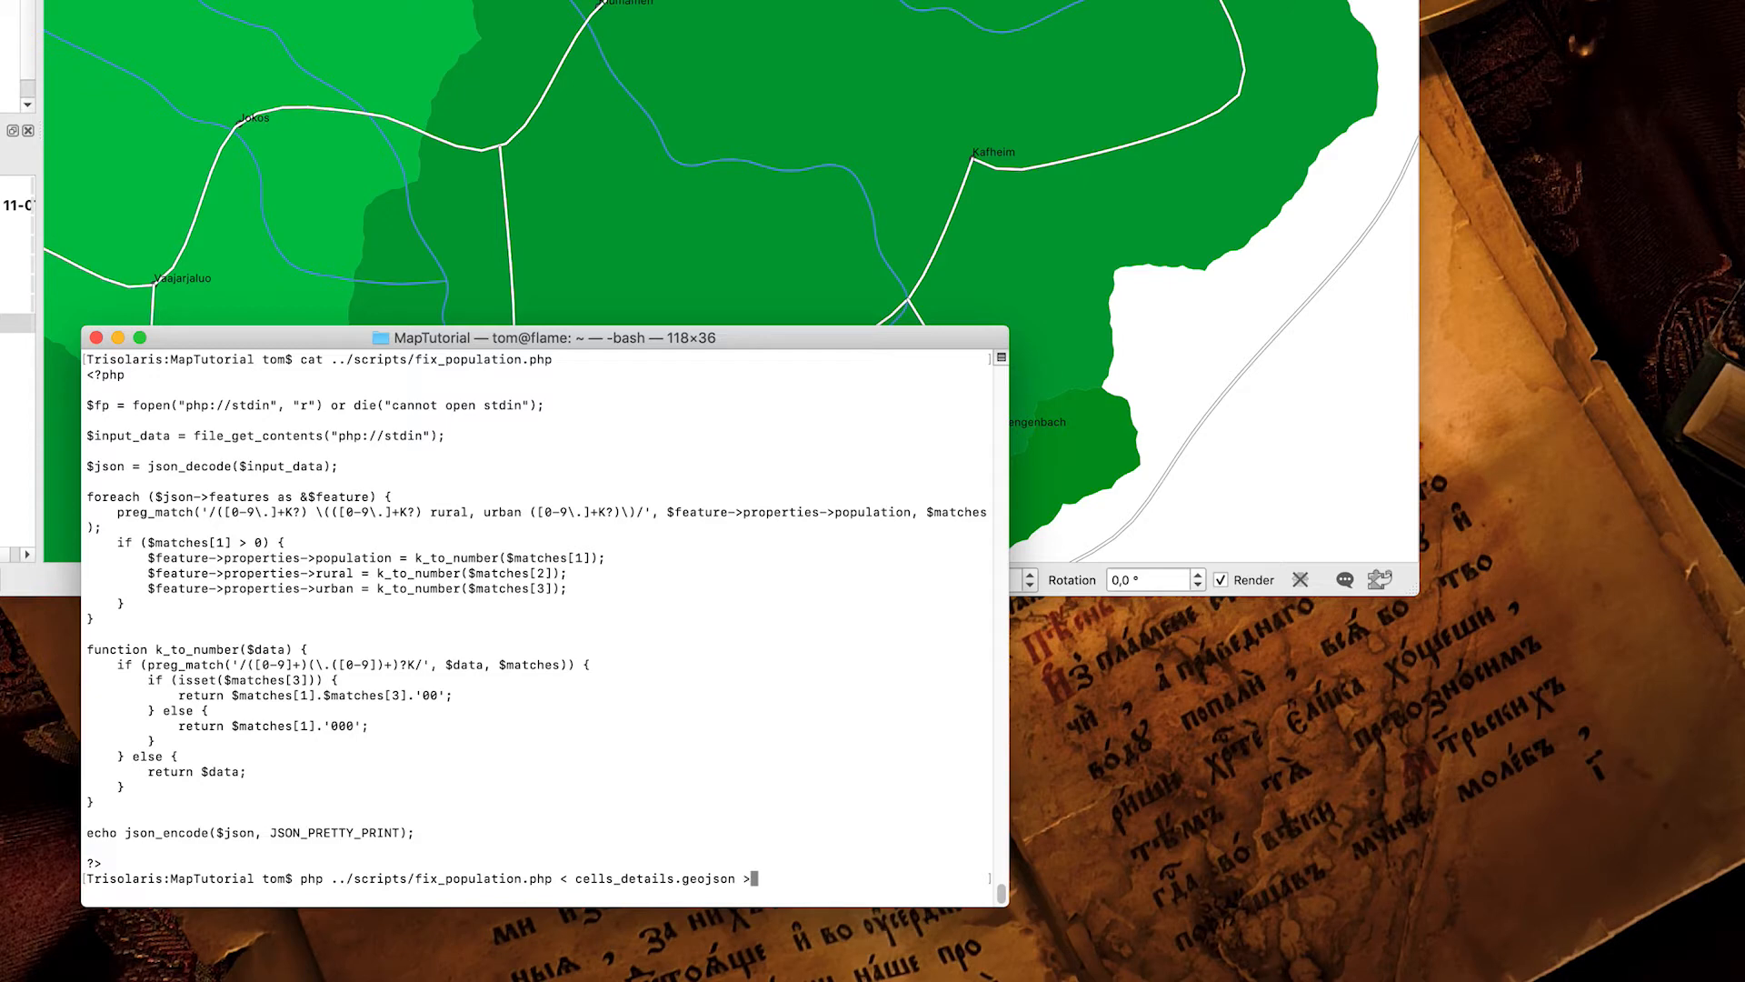
pyautogui.write(' cells_fixed.geojson')
pyautogui.press('Return')
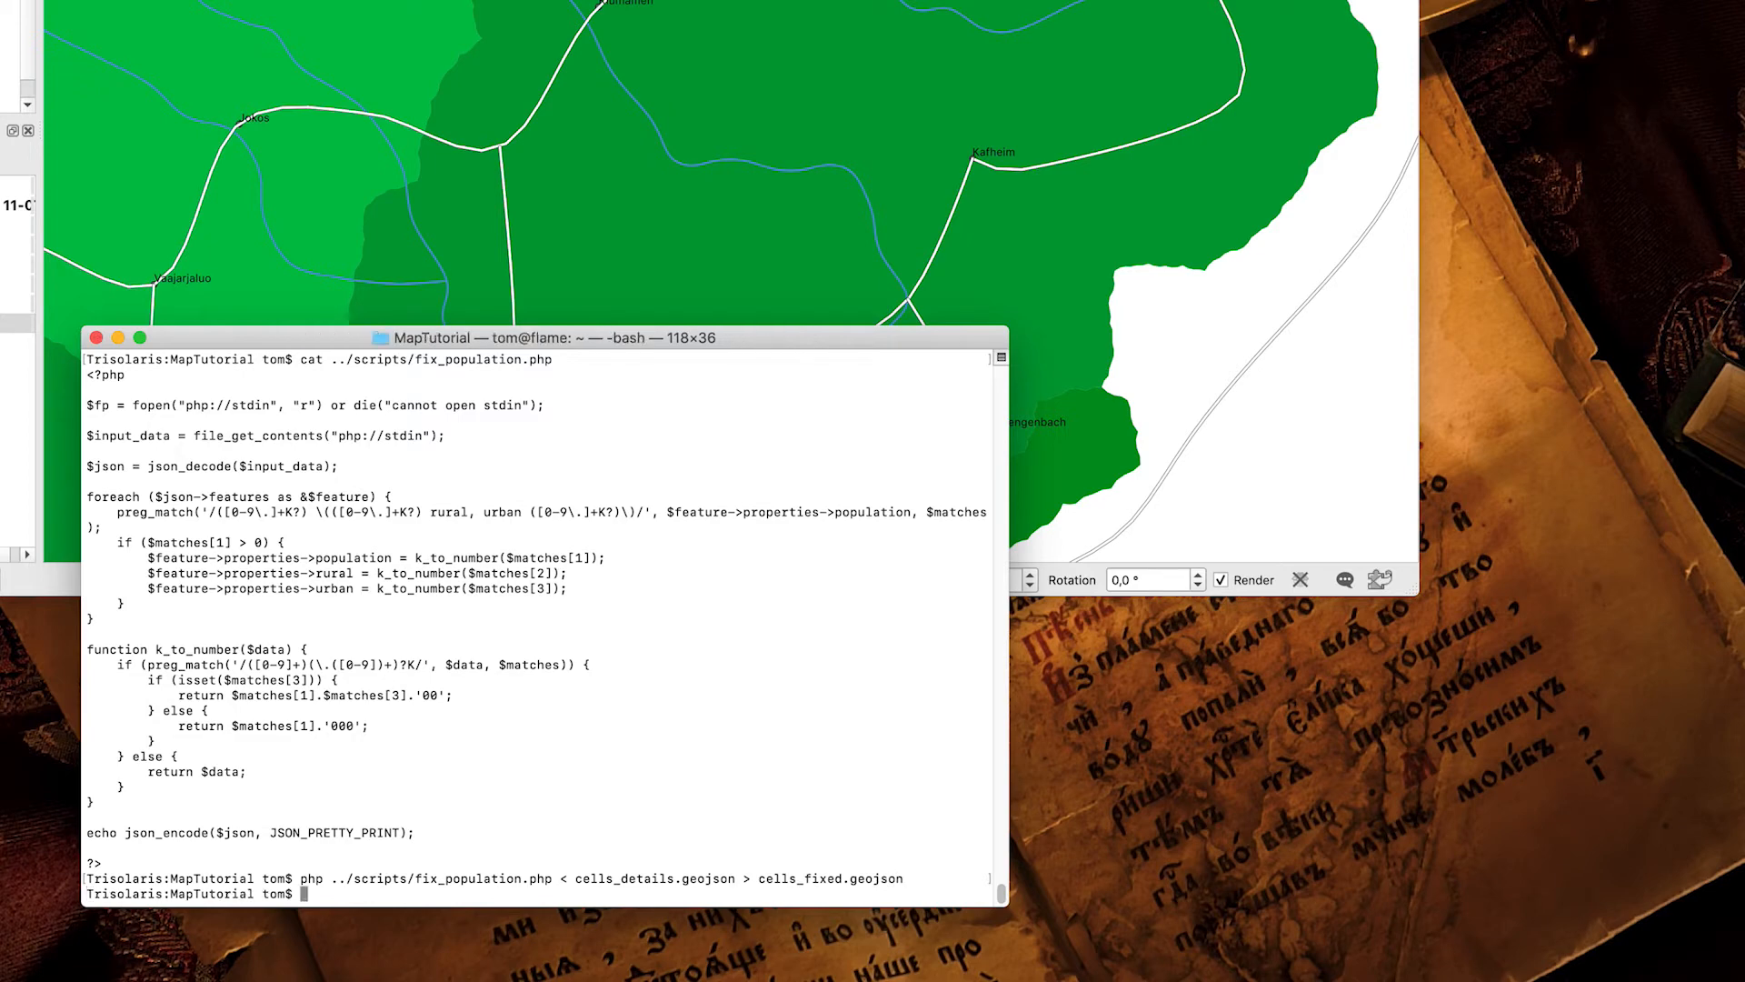
# Check the population, rural and urban properties in cells_fixed.geojson using less.
pyautogui.write('less cells_fi')
pyautogui.press('Tab')
pyautogui.press('Return')
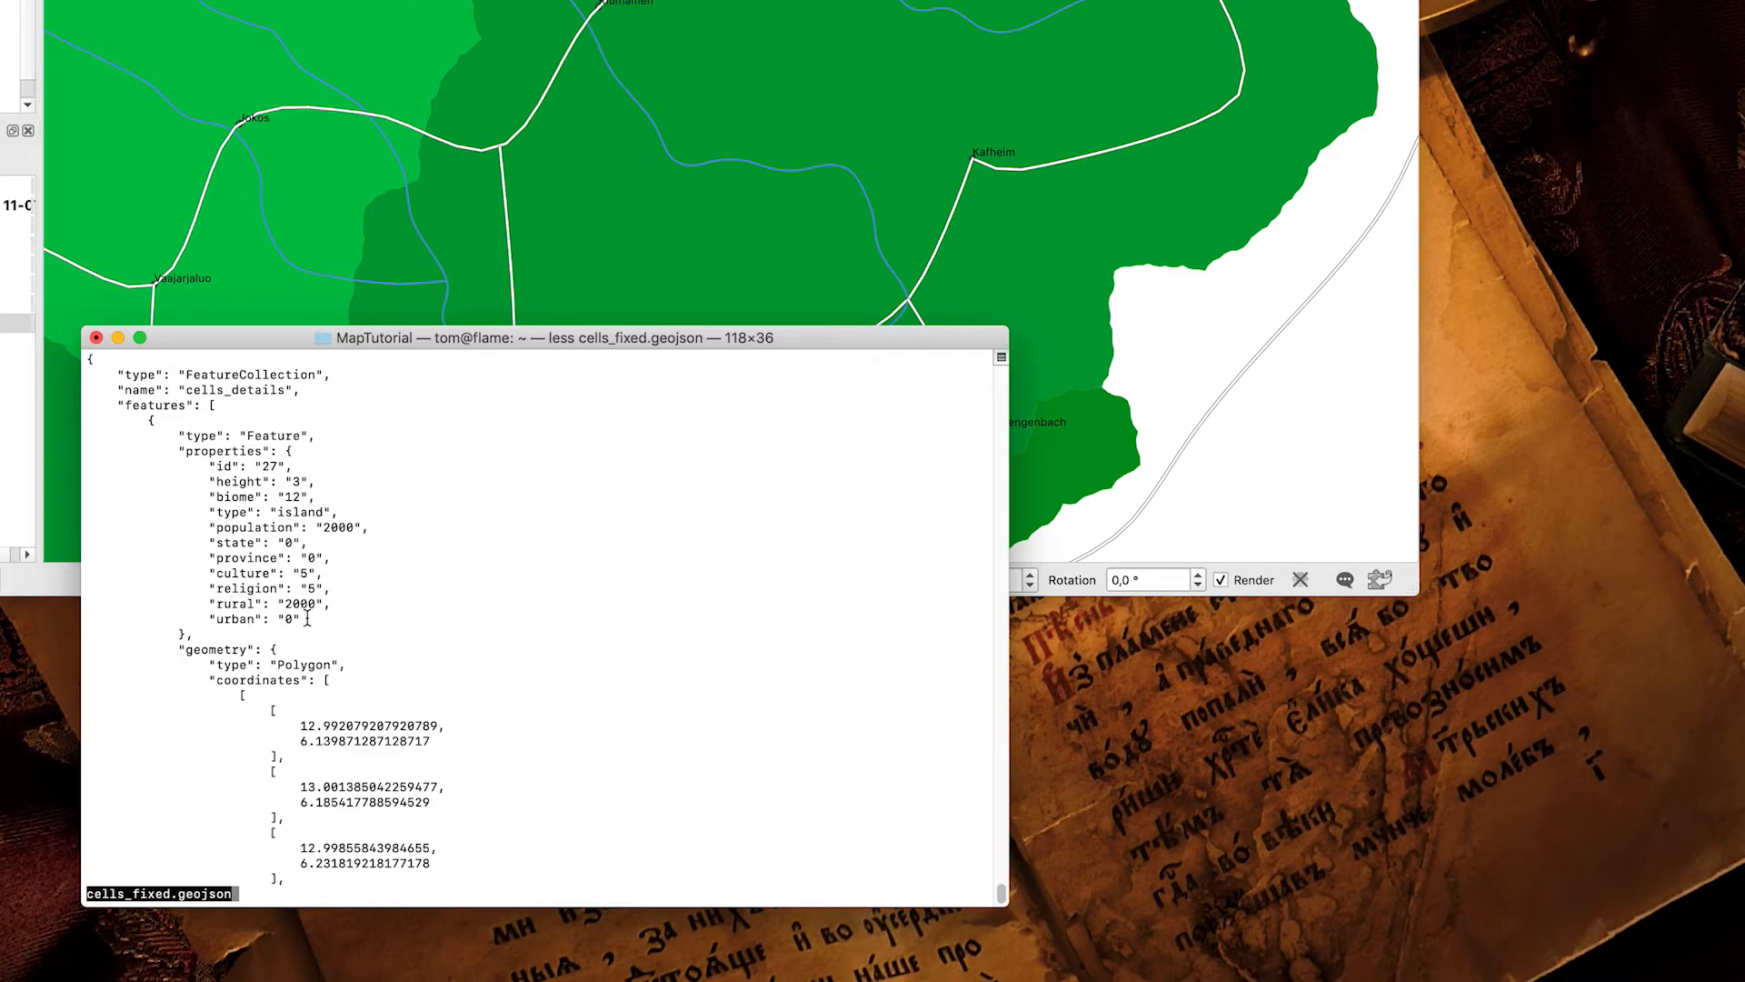
pyautogui.press('q')
# Switch back to QGIS and add cells_fixed.geojson from the MapTutorial folder as a vector layer.
pyautogui.press('super+Tab')
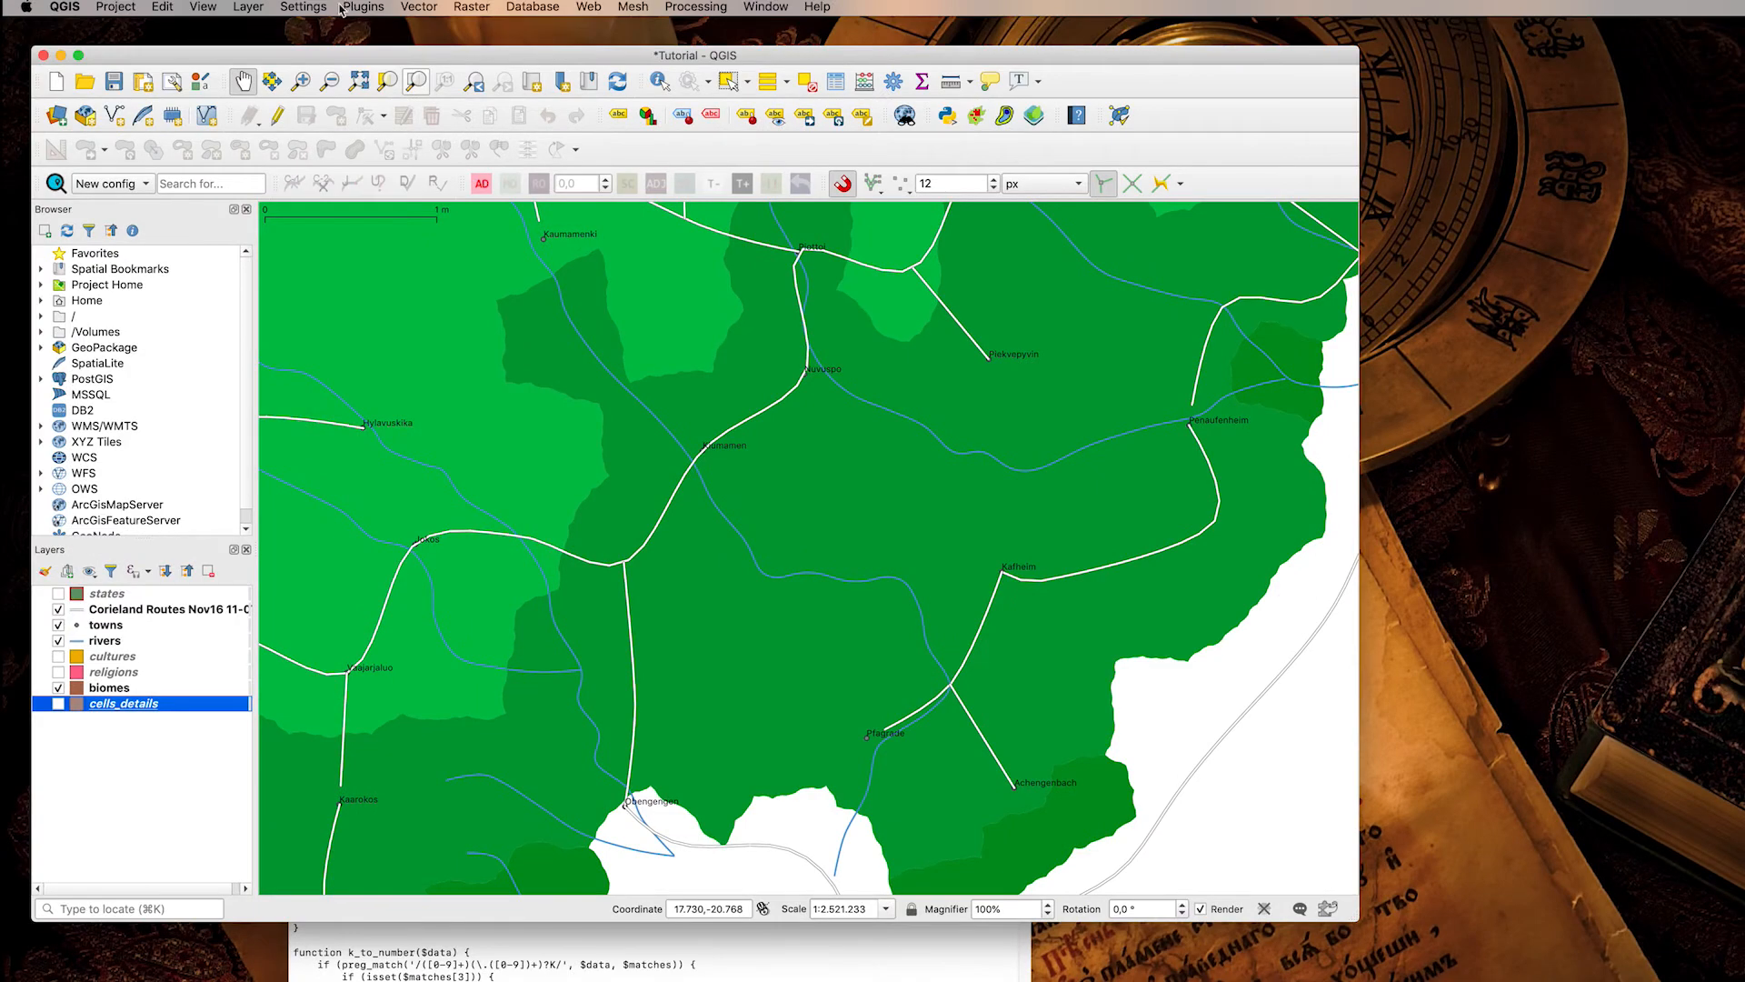
pyautogui.click(231, 0)
pyautogui.moveTo(312, 28)
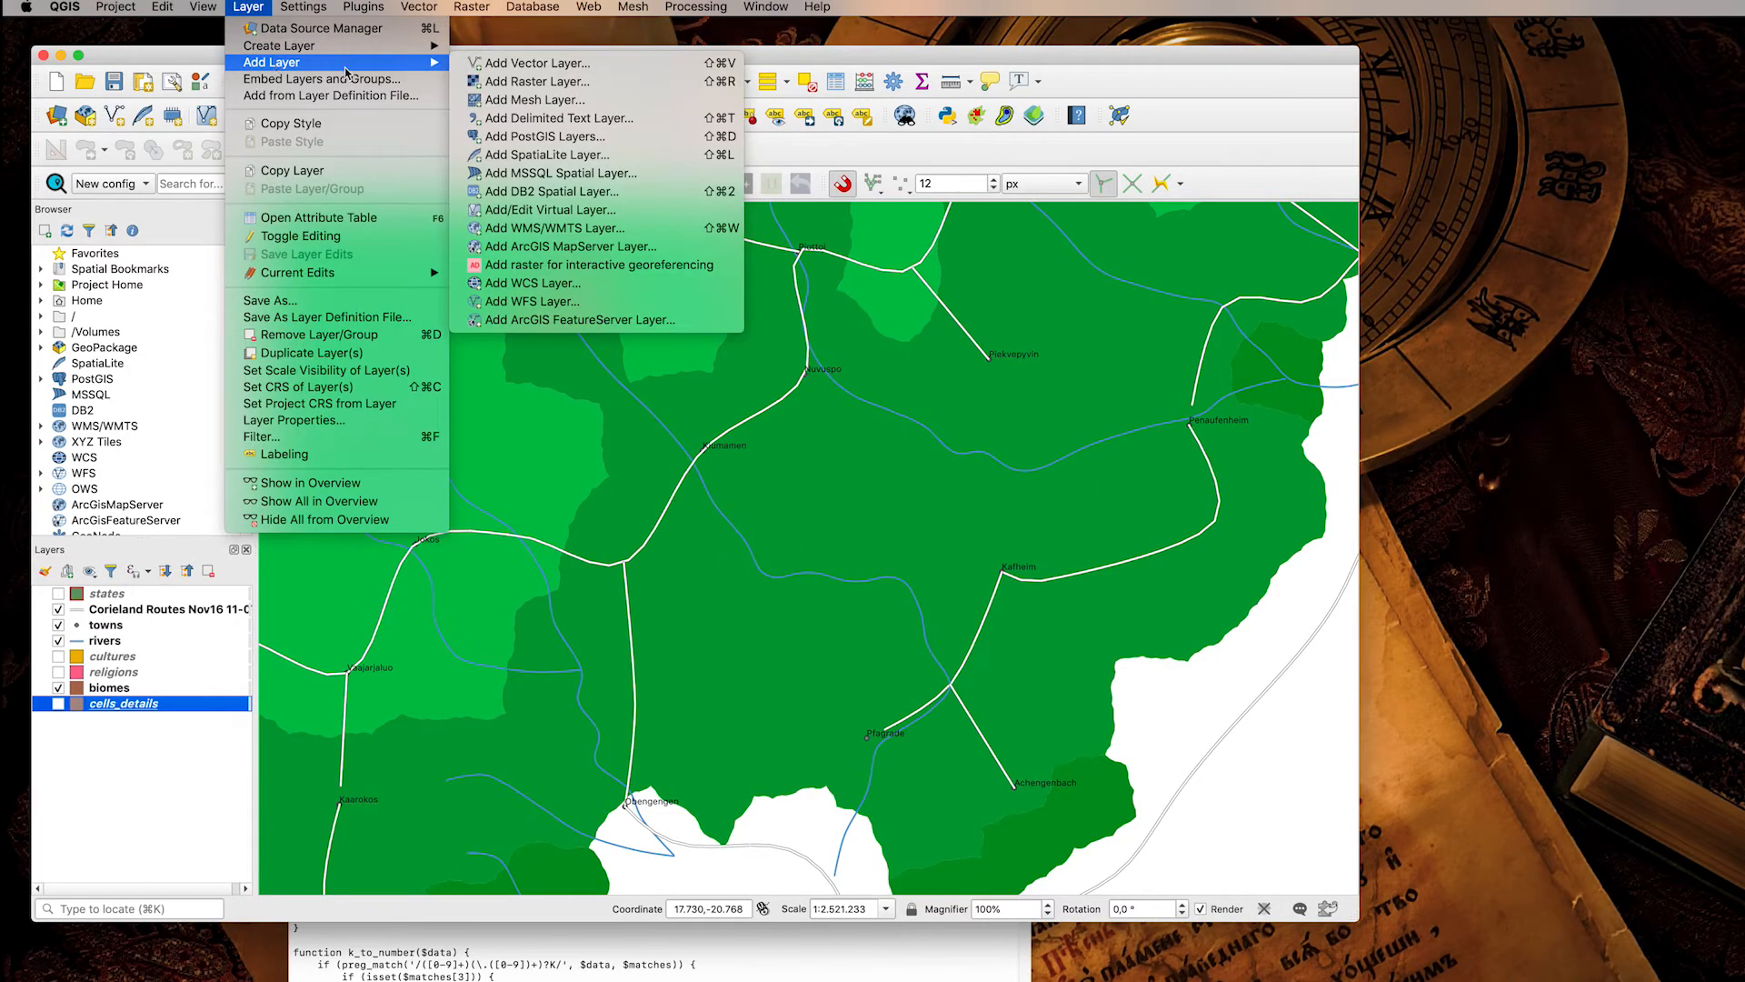
pyautogui.click(495, 67)
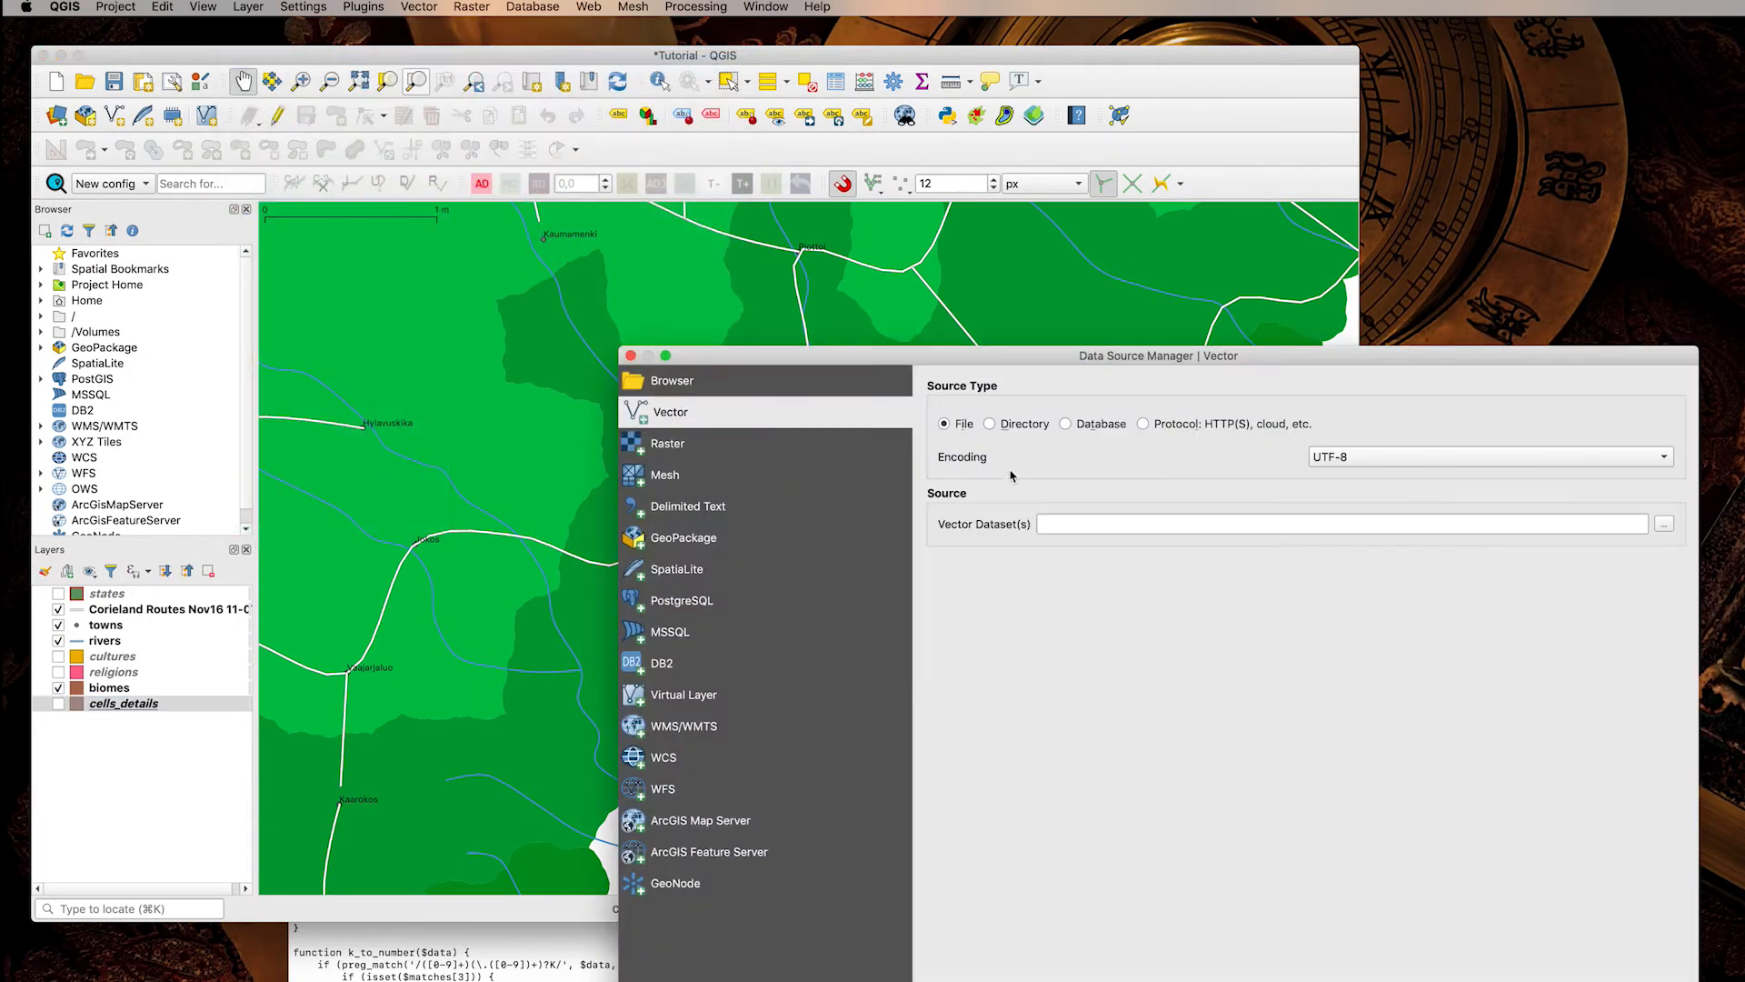
pyautogui.click(1664, 524)
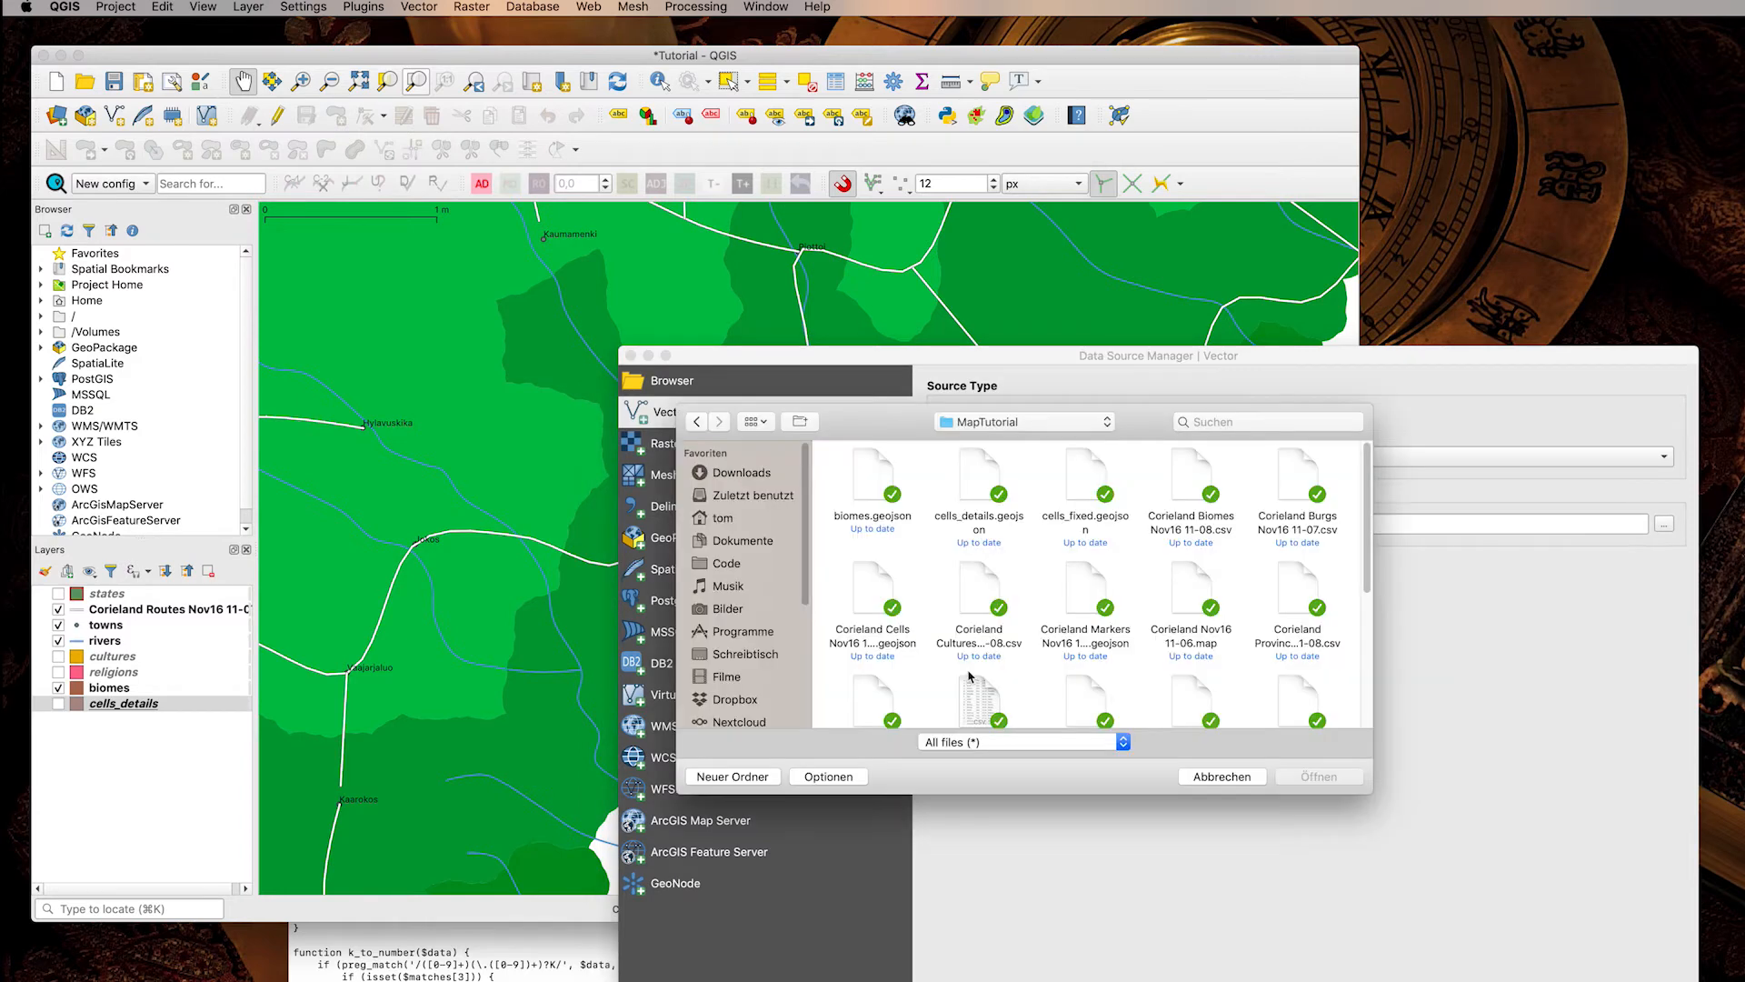
pyautogui.click(1086, 482)
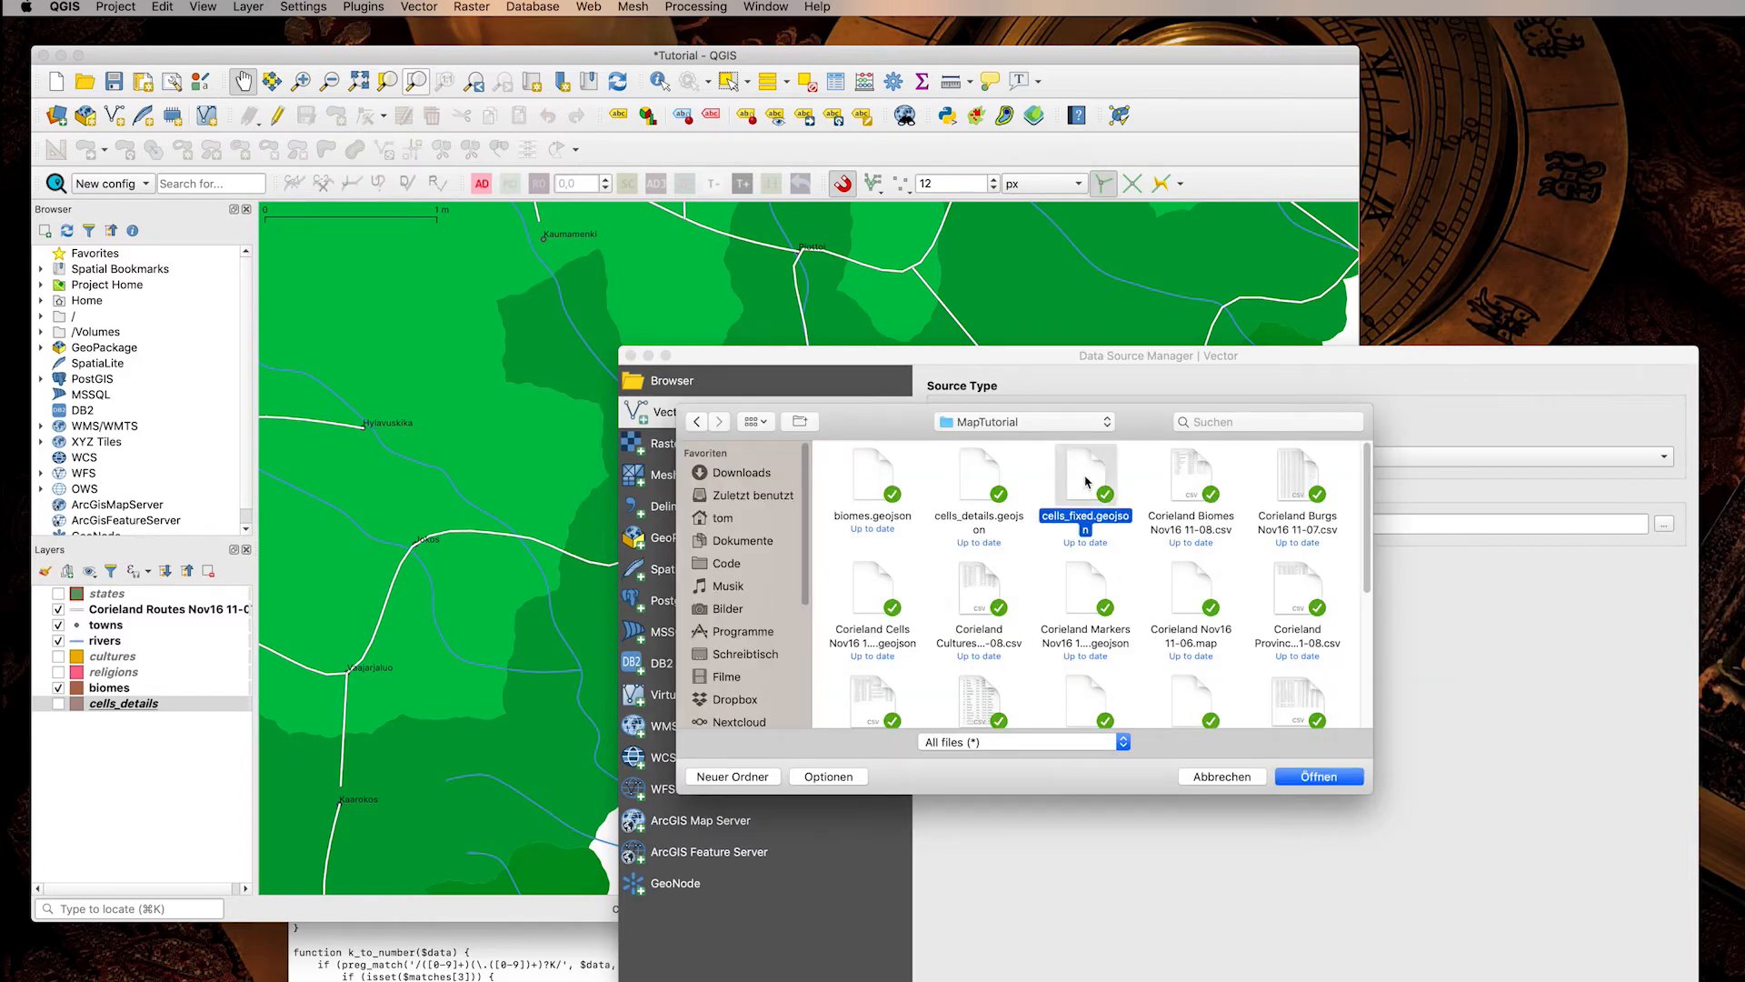
pyautogui.click(1312, 790)
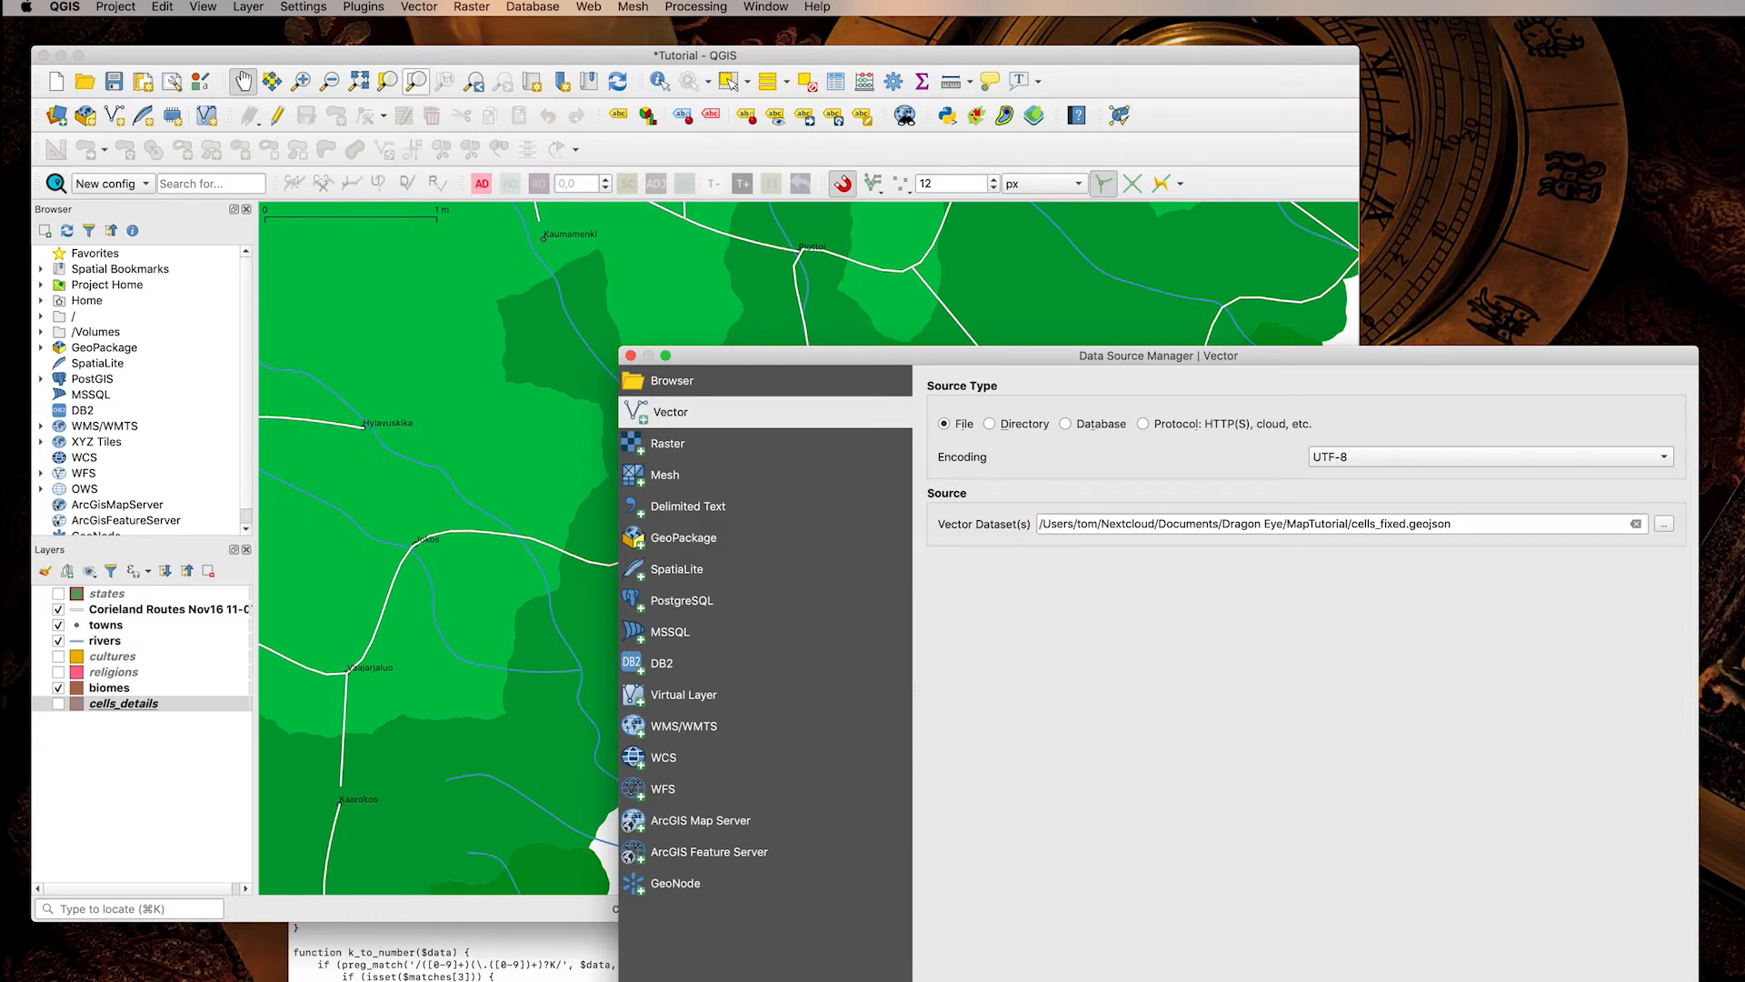
pyautogui.press('Return')
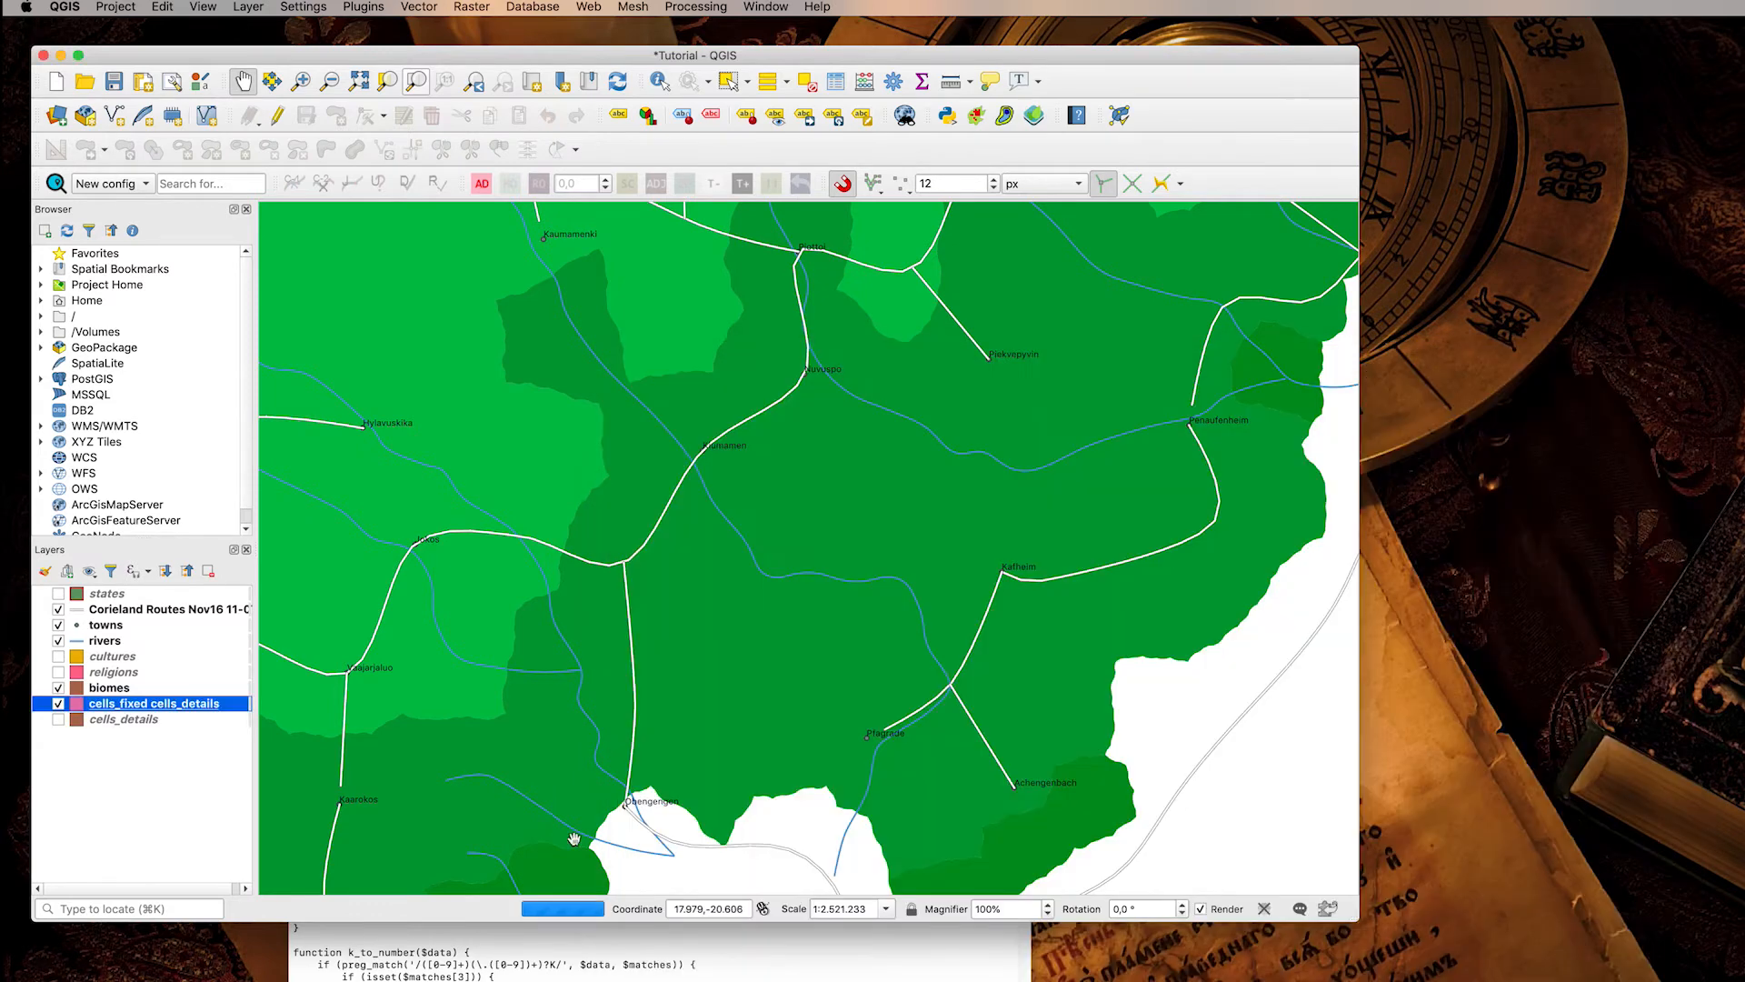
# Remove the old cells_details layer and hide the biomes layer to view the cells_fixed cells_details polygons.
pyautogui.click(127, 719)
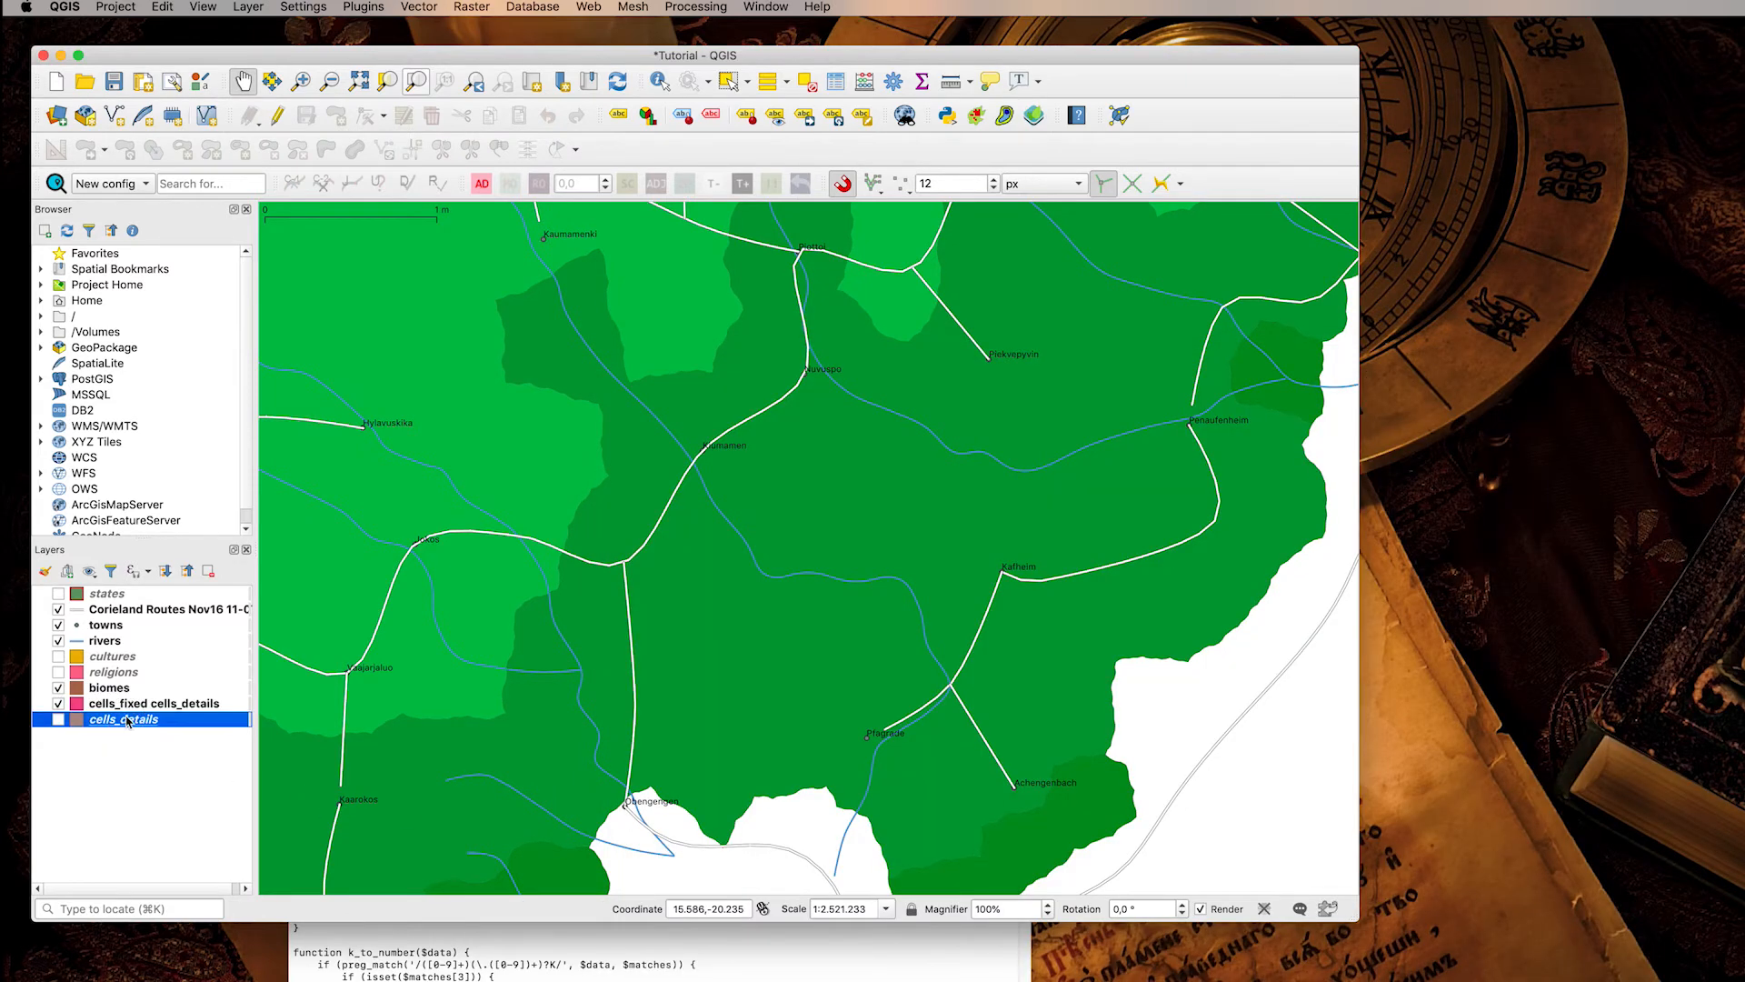
pyautogui.click(208, 571)
pyautogui.click(733, 500)
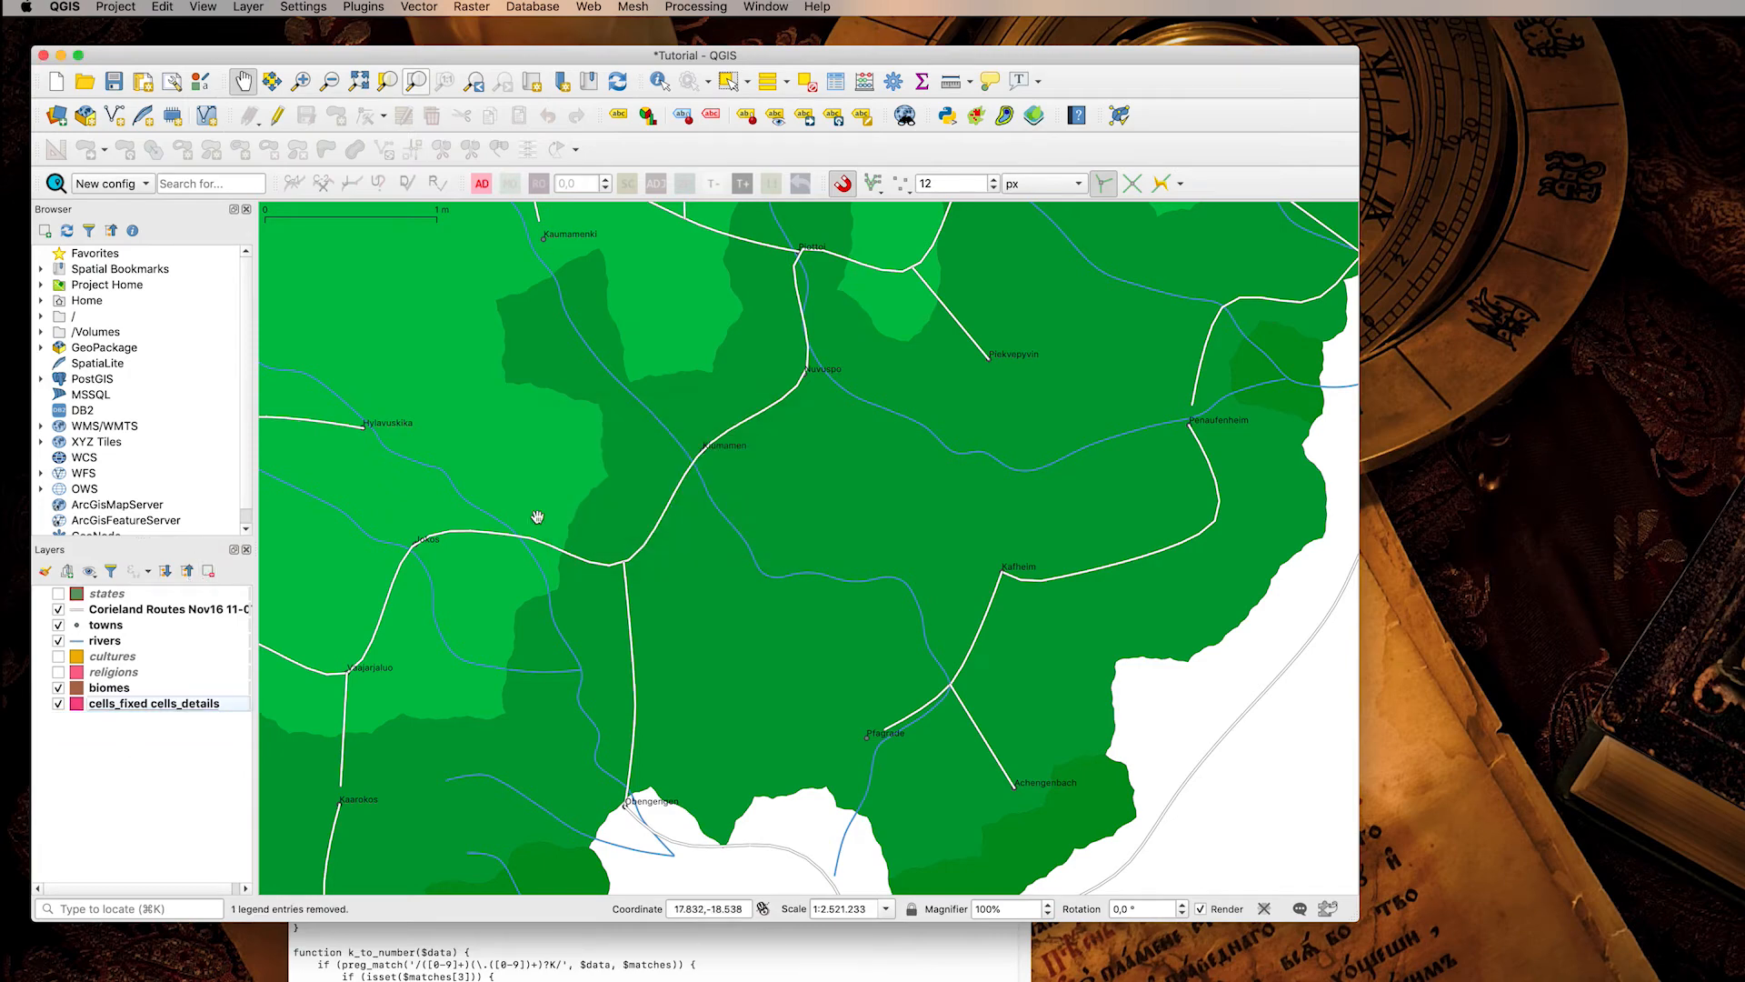
pyautogui.click(58, 689)
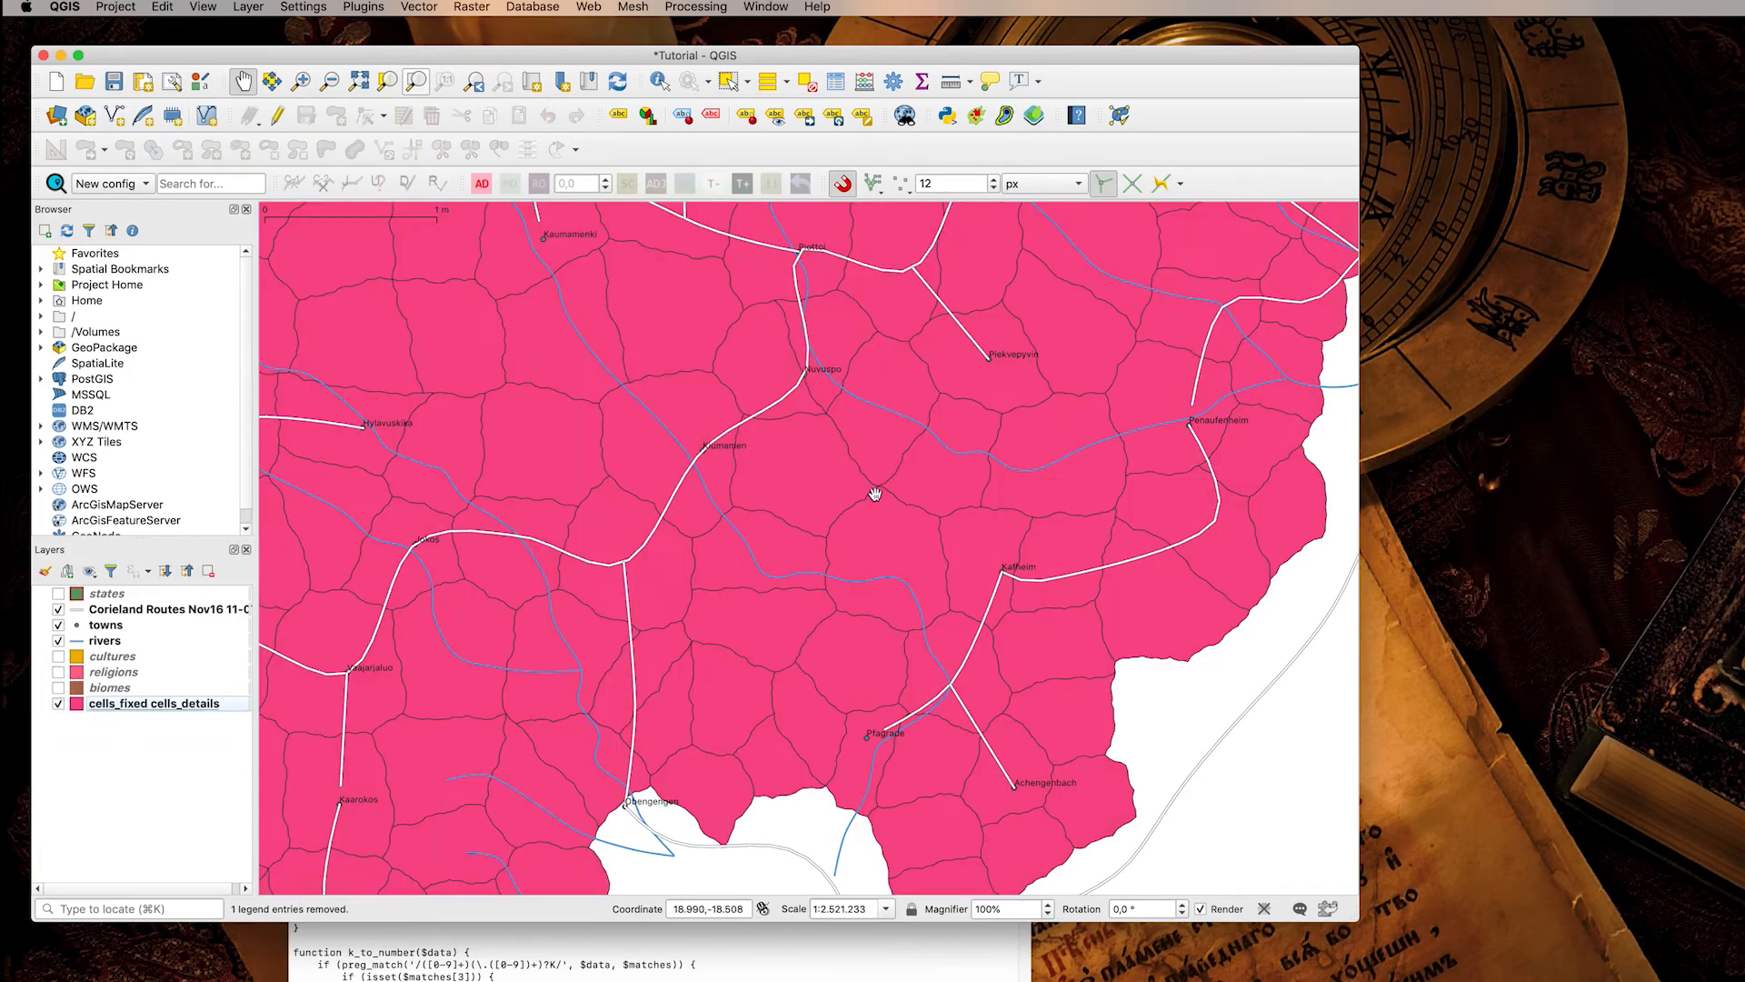
pyautogui.scroll(-3, 806, 502)
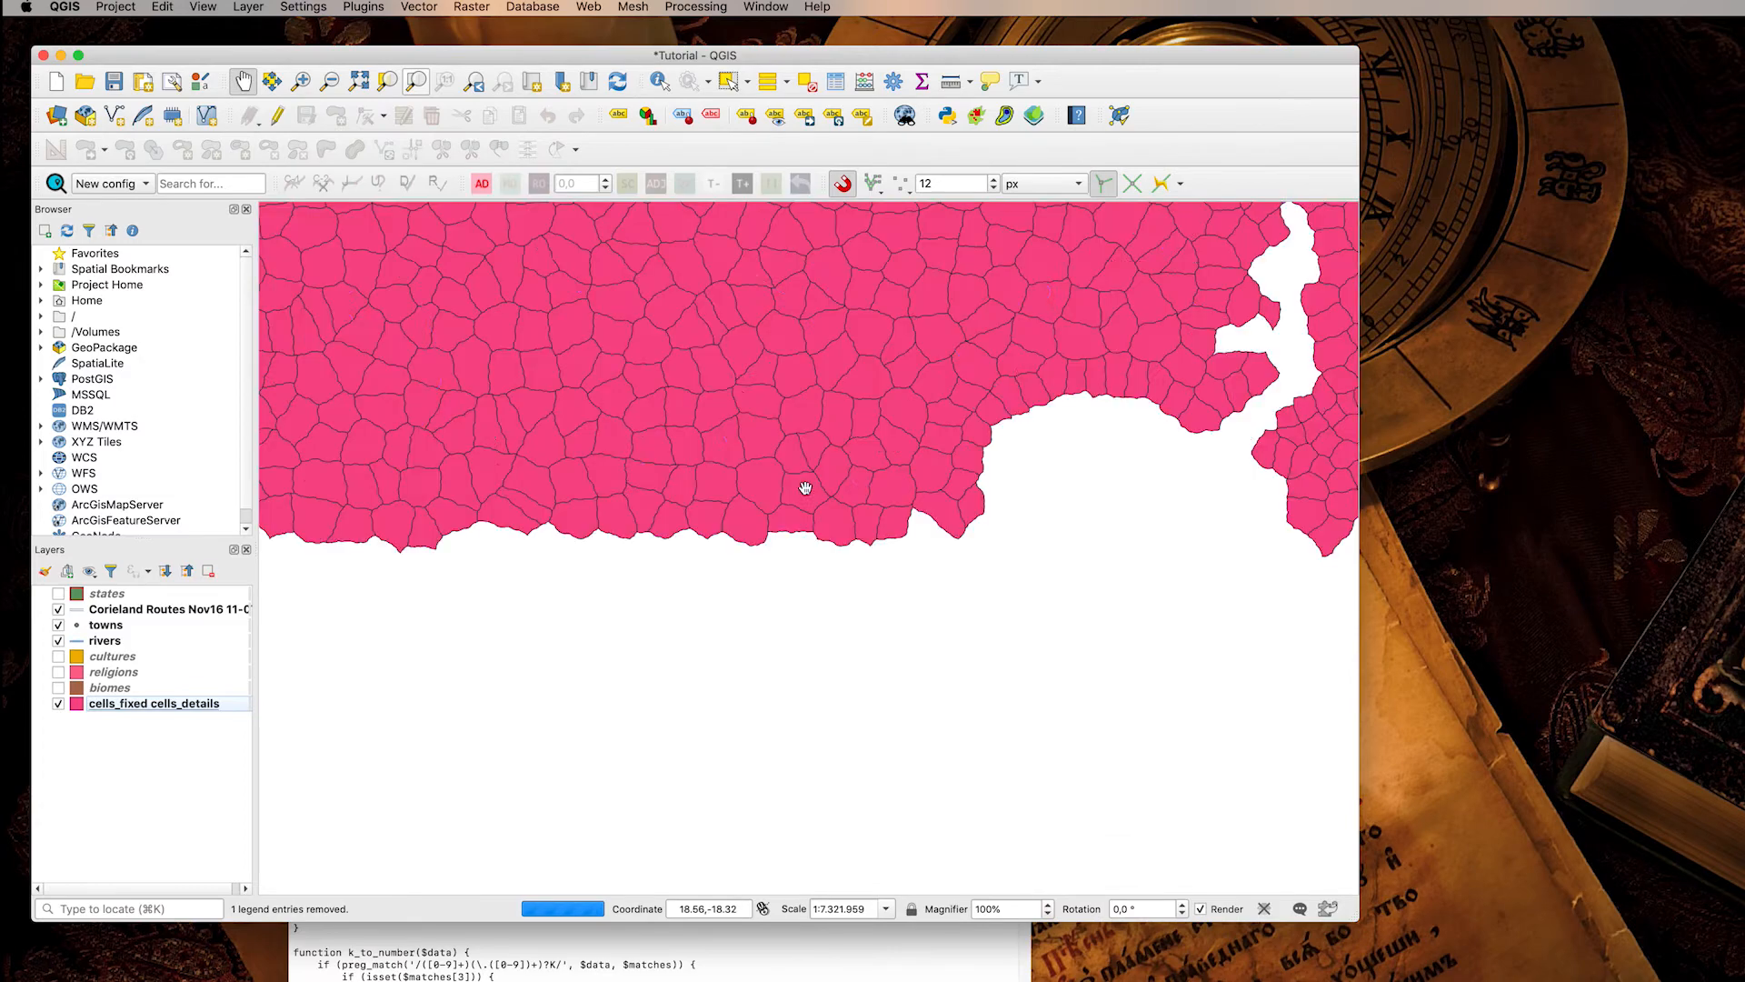
# Select the cells_fixed cells_details polygons covering the southeastern peninsula around Atao Cambal.
pyautogui.moveTo(892, 447); pyautogui.dragTo(880, 543)
pyautogui.moveTo(1125, 617); pyautogui.dragTo(675, 652)
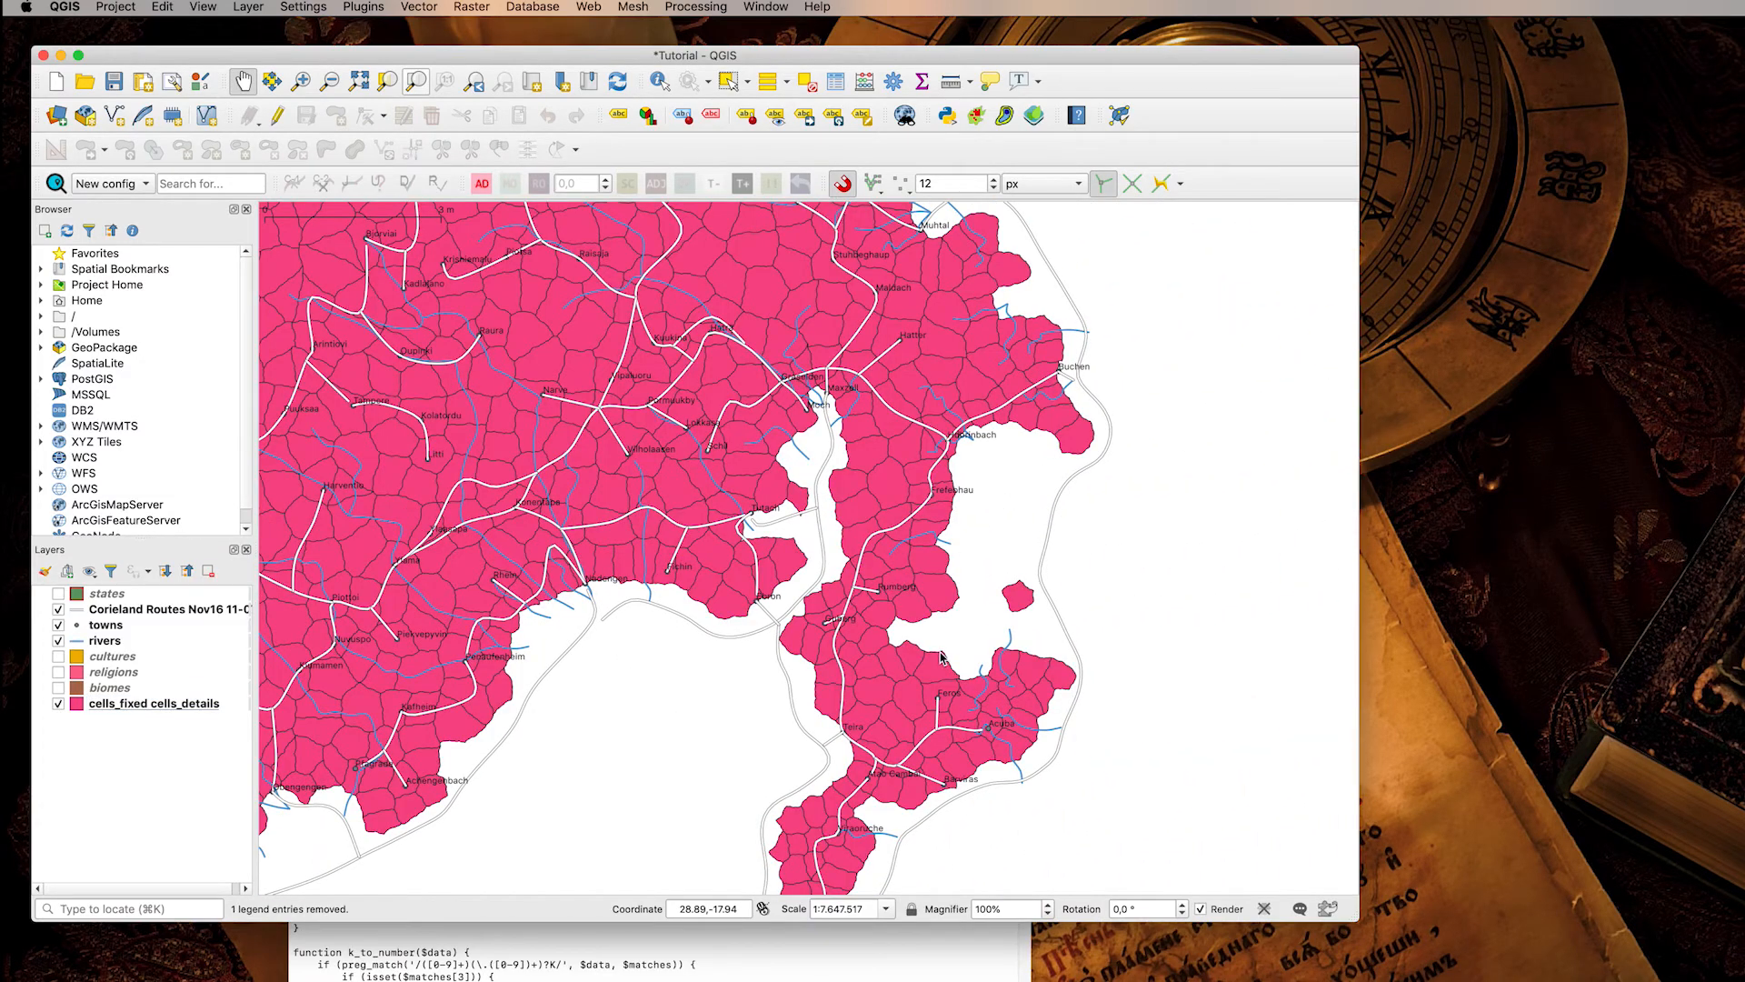
pyautogui.moveTo(942, 656); pyautogui.dragTo(1016, 453)
pyautogui.click(727, 80)
pyautogui.moveTo(792, 426); pyautogui.dragTo(1182, 782)
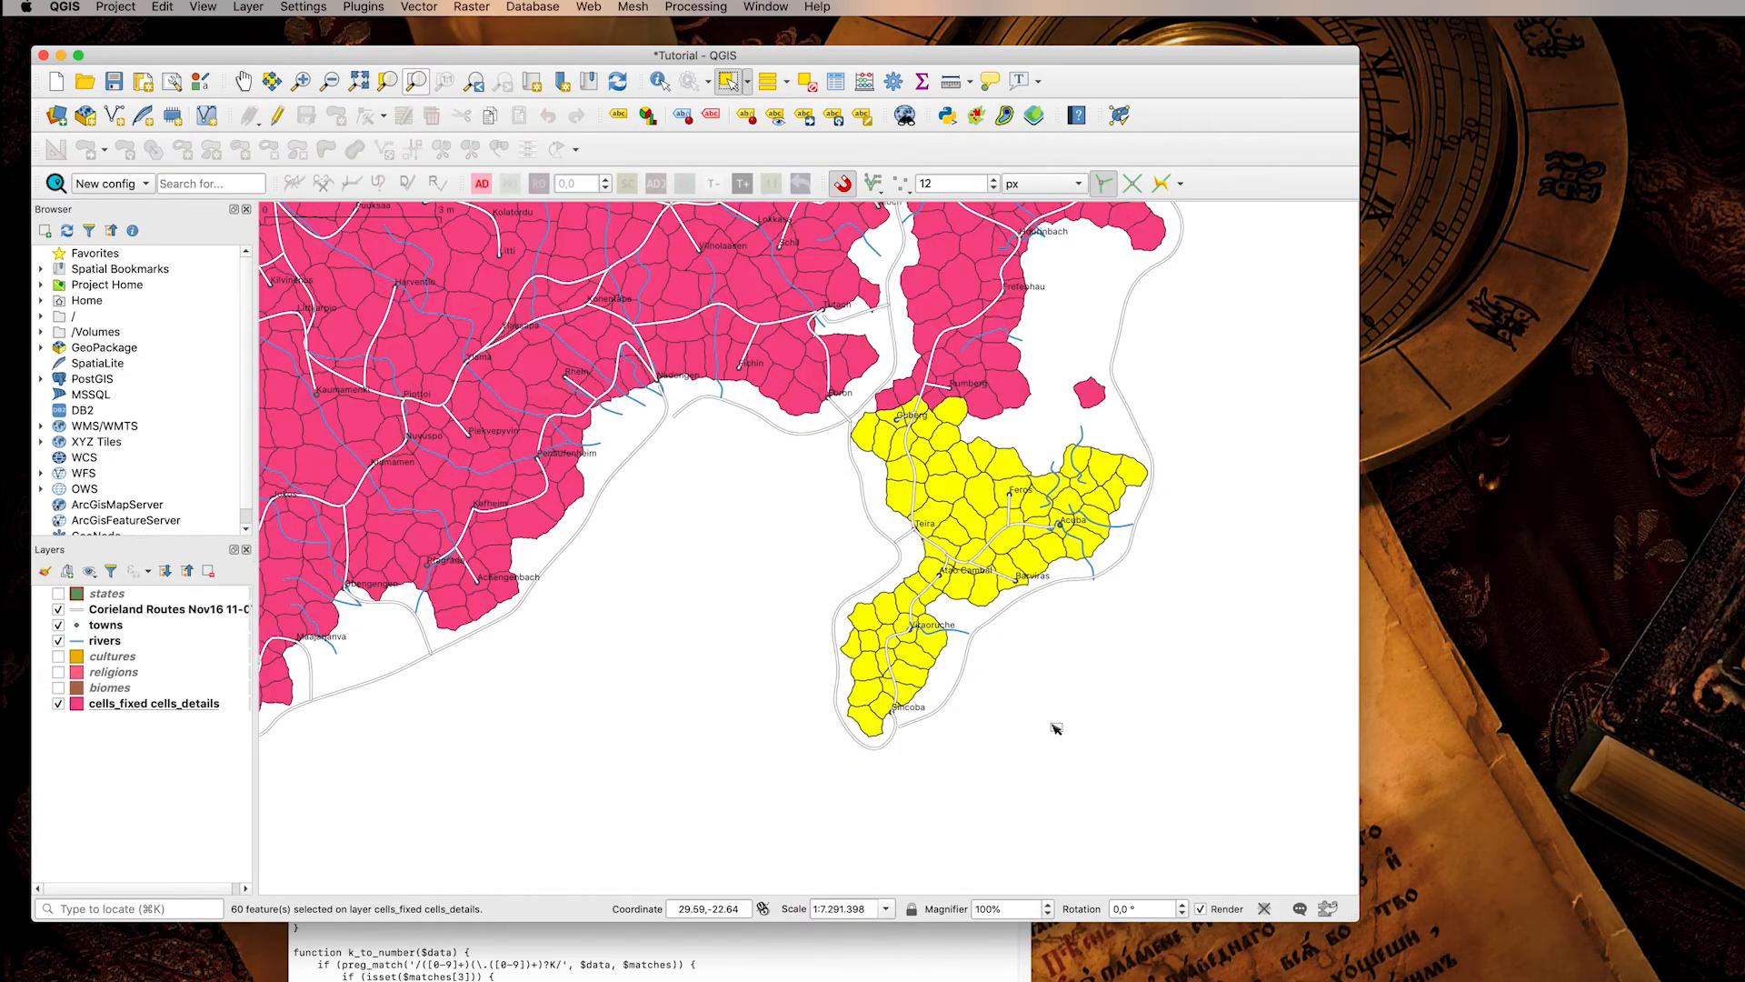
pyautogui.scroll(2, 993, 470)
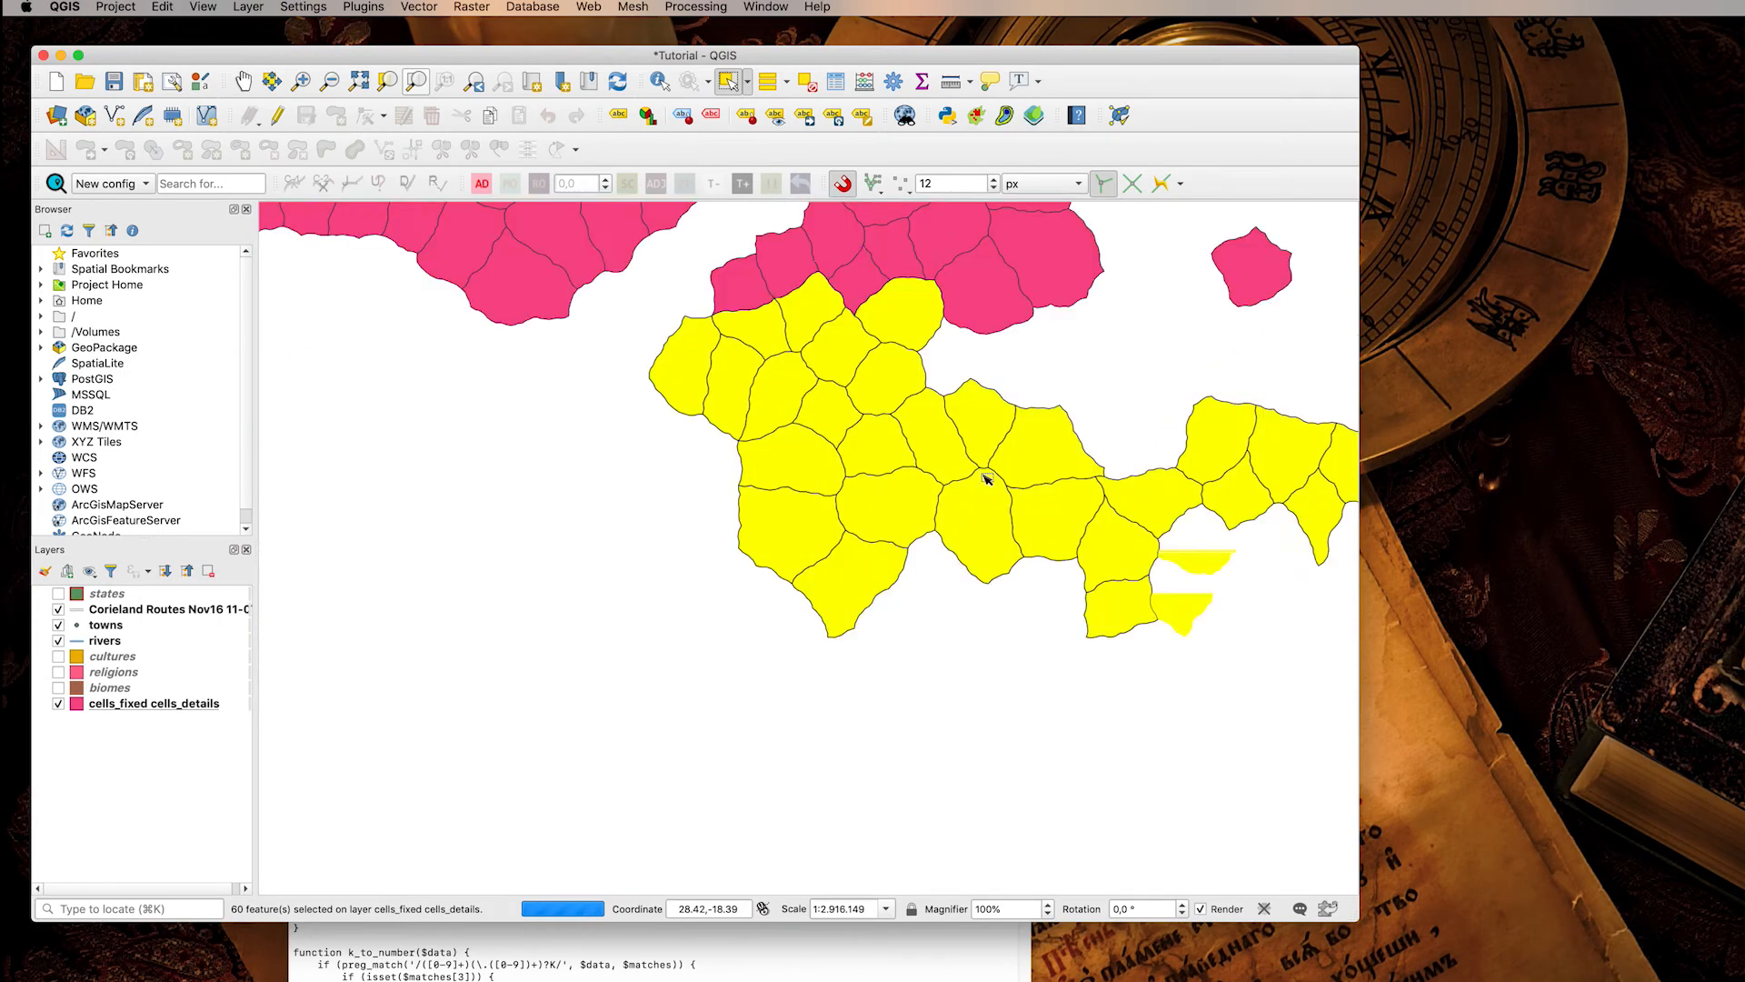
# Set up Random Points Inside Polygons on cells_fixed cells_details with the point count defined by the expression ceil("rural"/250).
pyautogui.click(417, 6)
pyautogui.moveTo(463, 150)
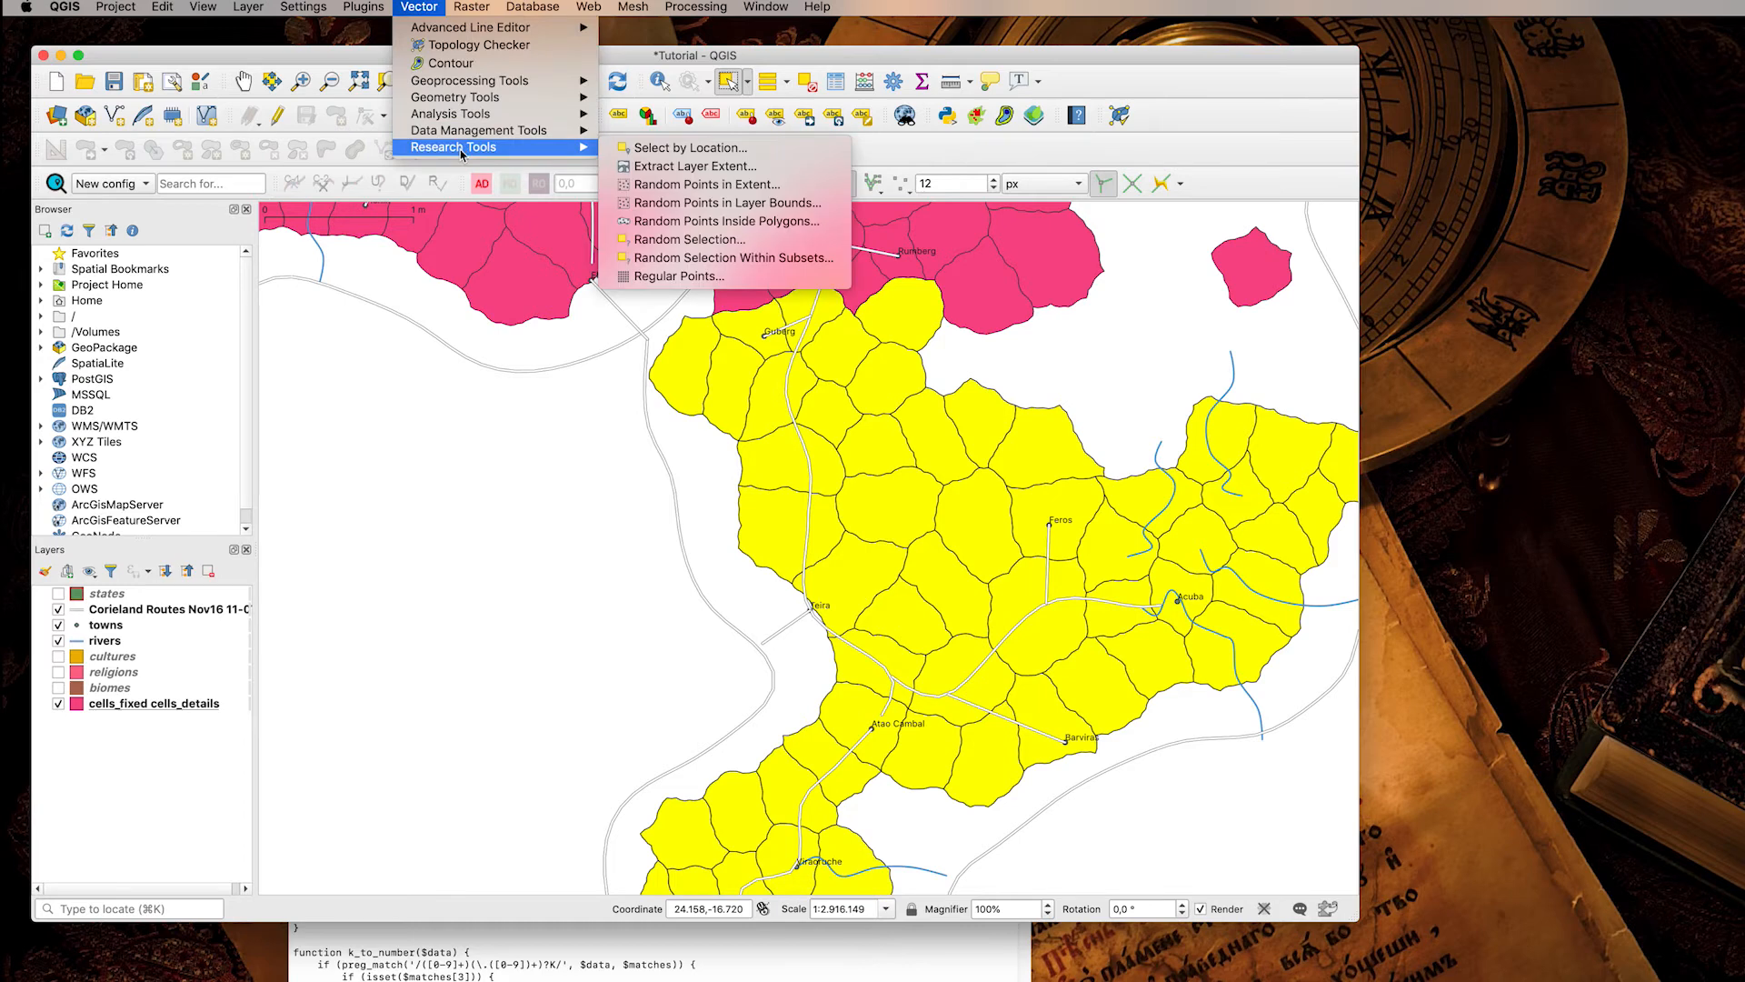
pyautogui.click(728, 221)
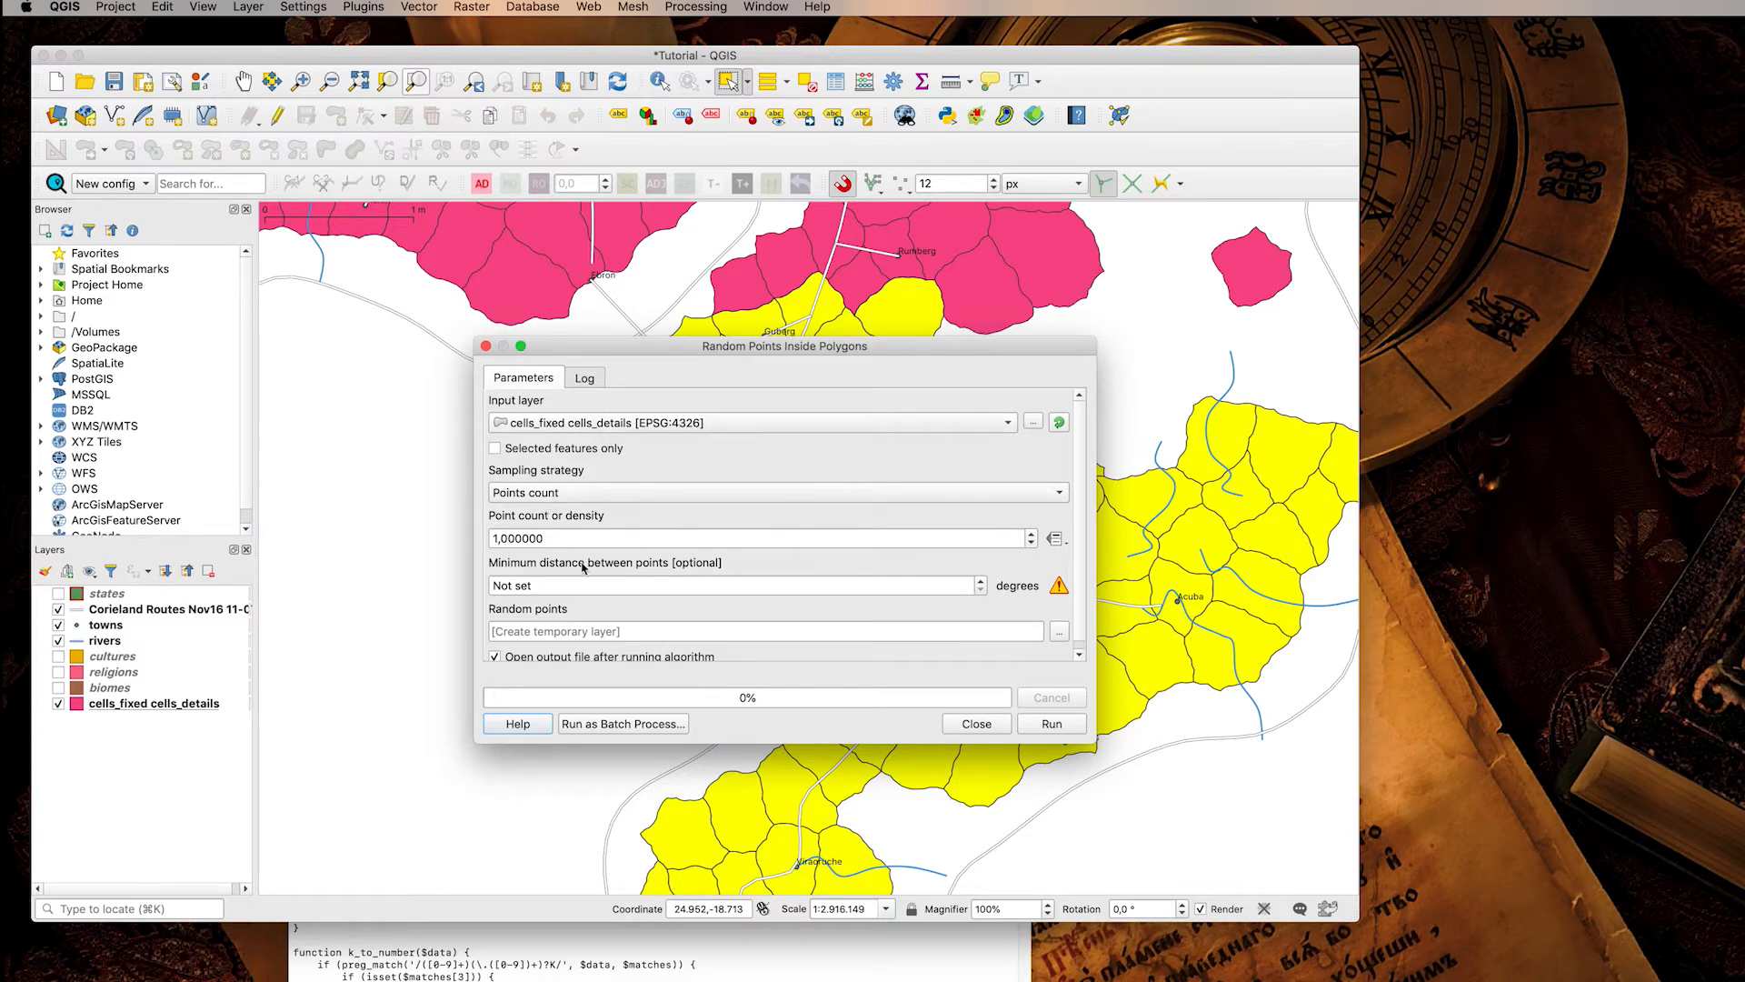
pyautogui.click(1053, 542)
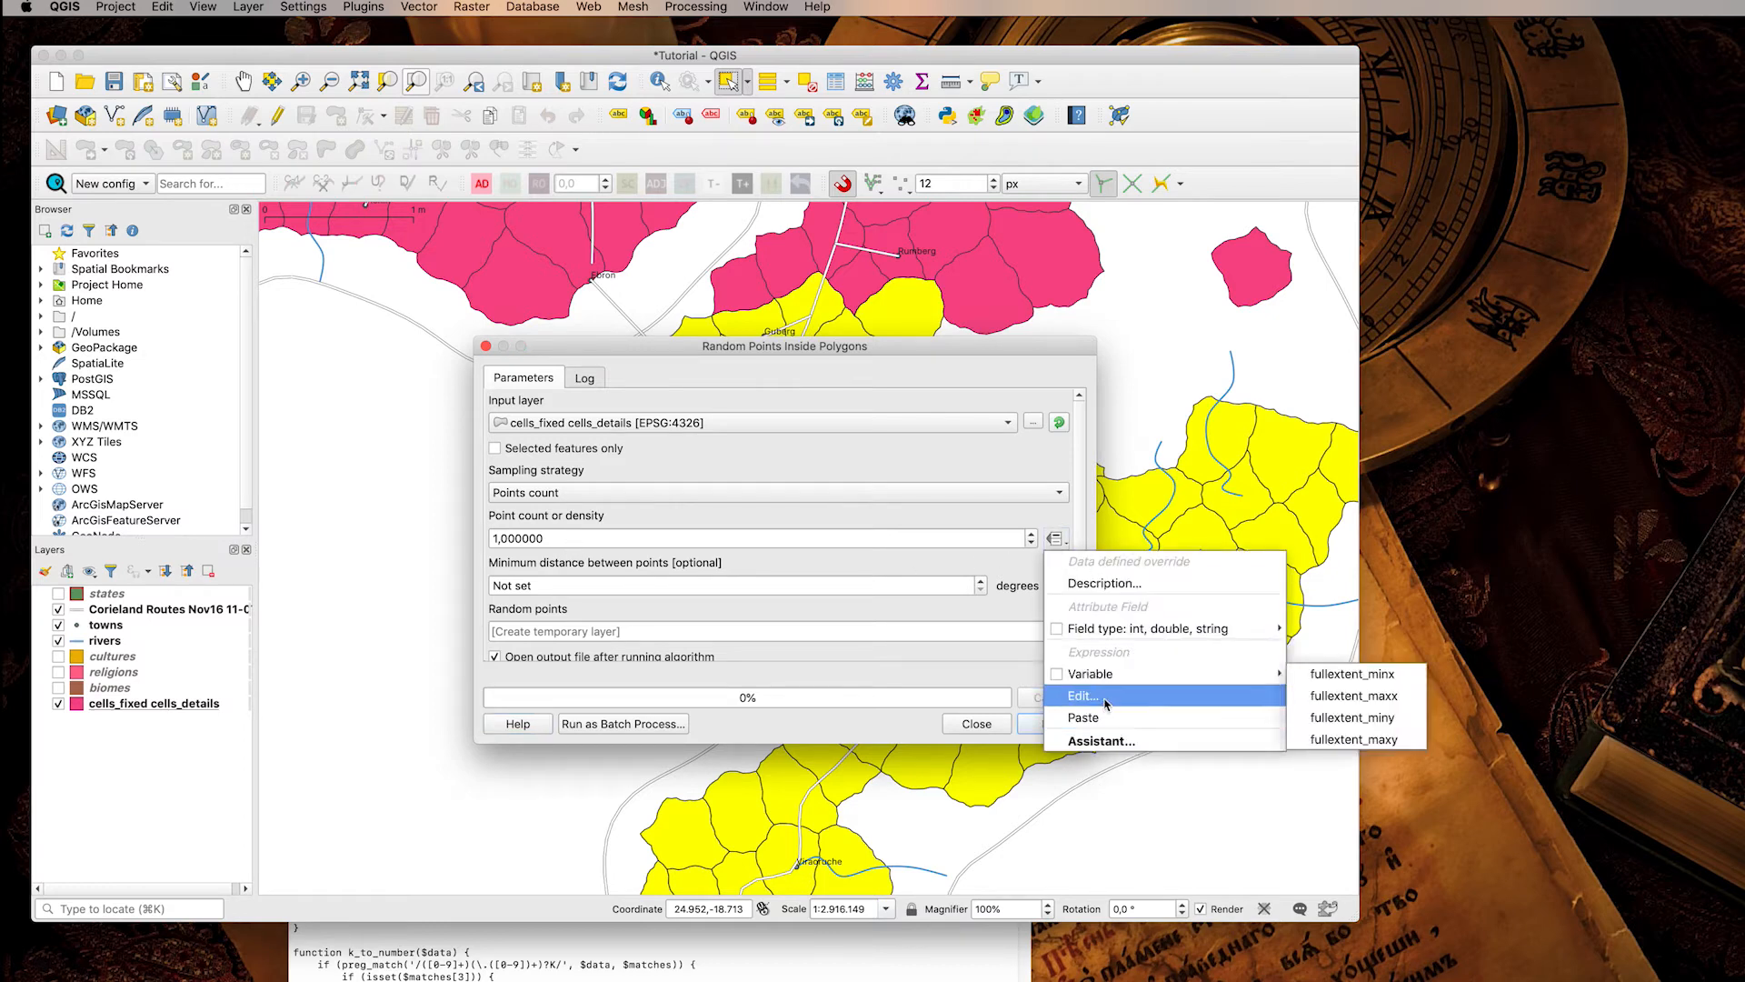
pyautogui.click(1082, 696)
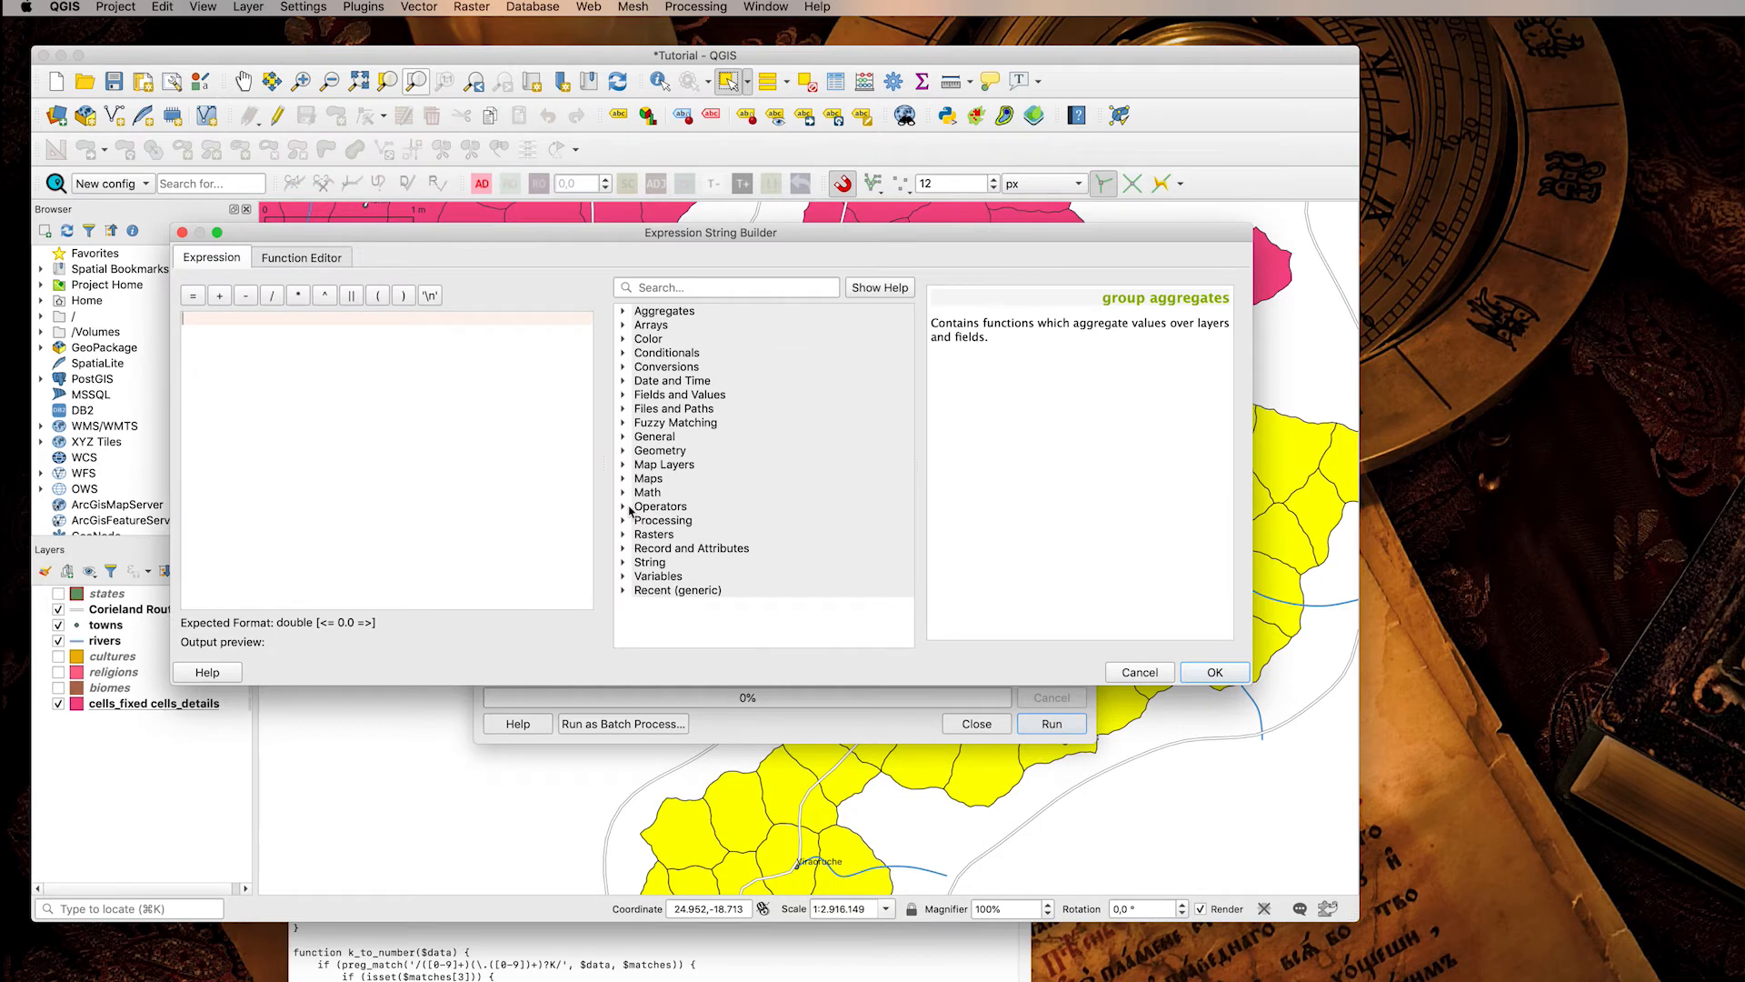
pyautogui.click(682, 289)
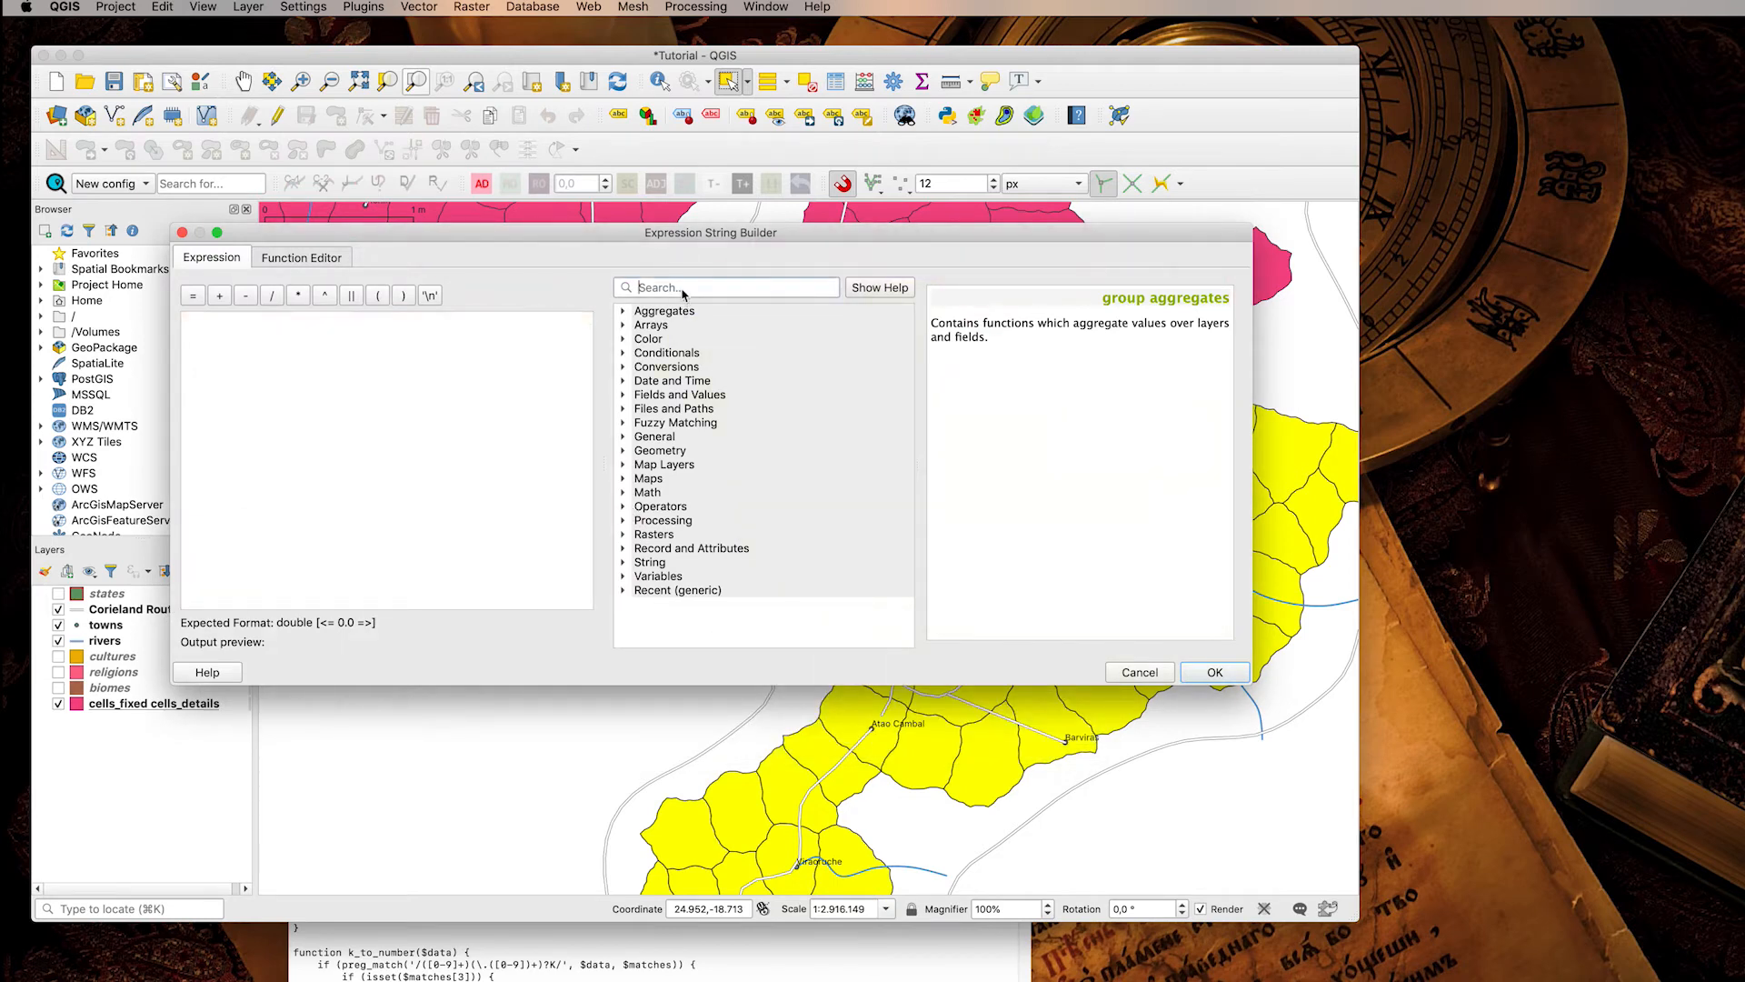
pyautogui.write('rural')
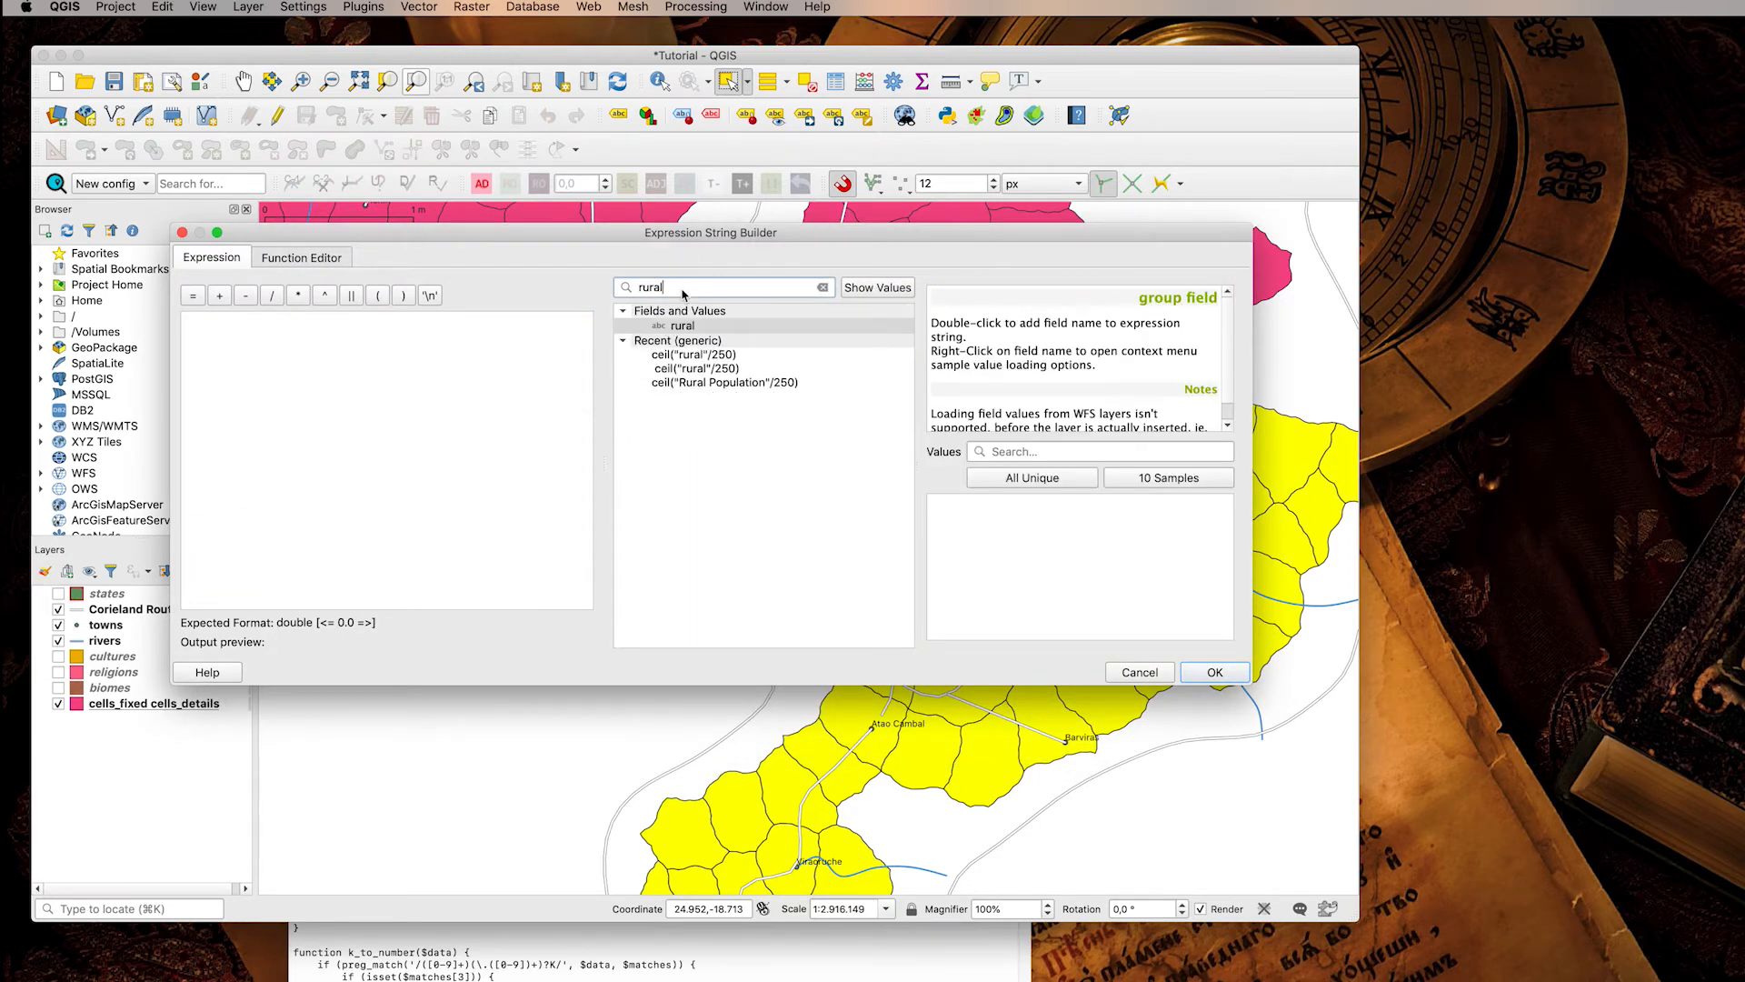
pyautogui.click(715, 356)
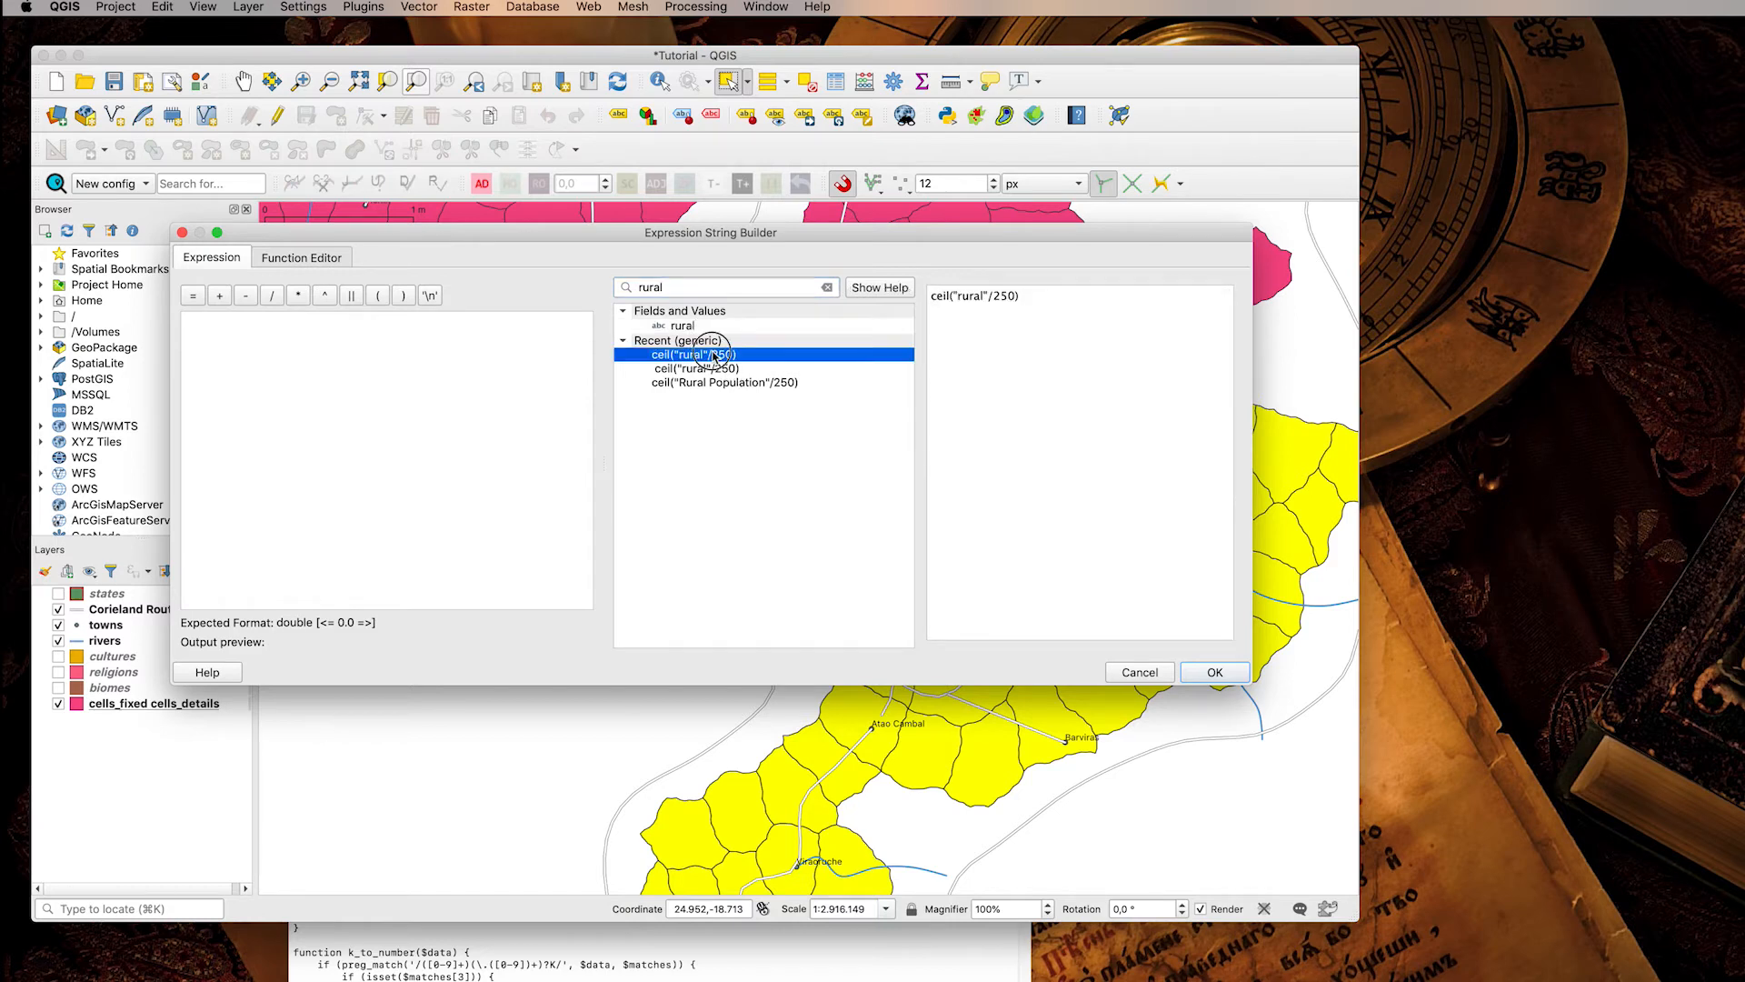
pyautogui.doubleClick(715, 357)
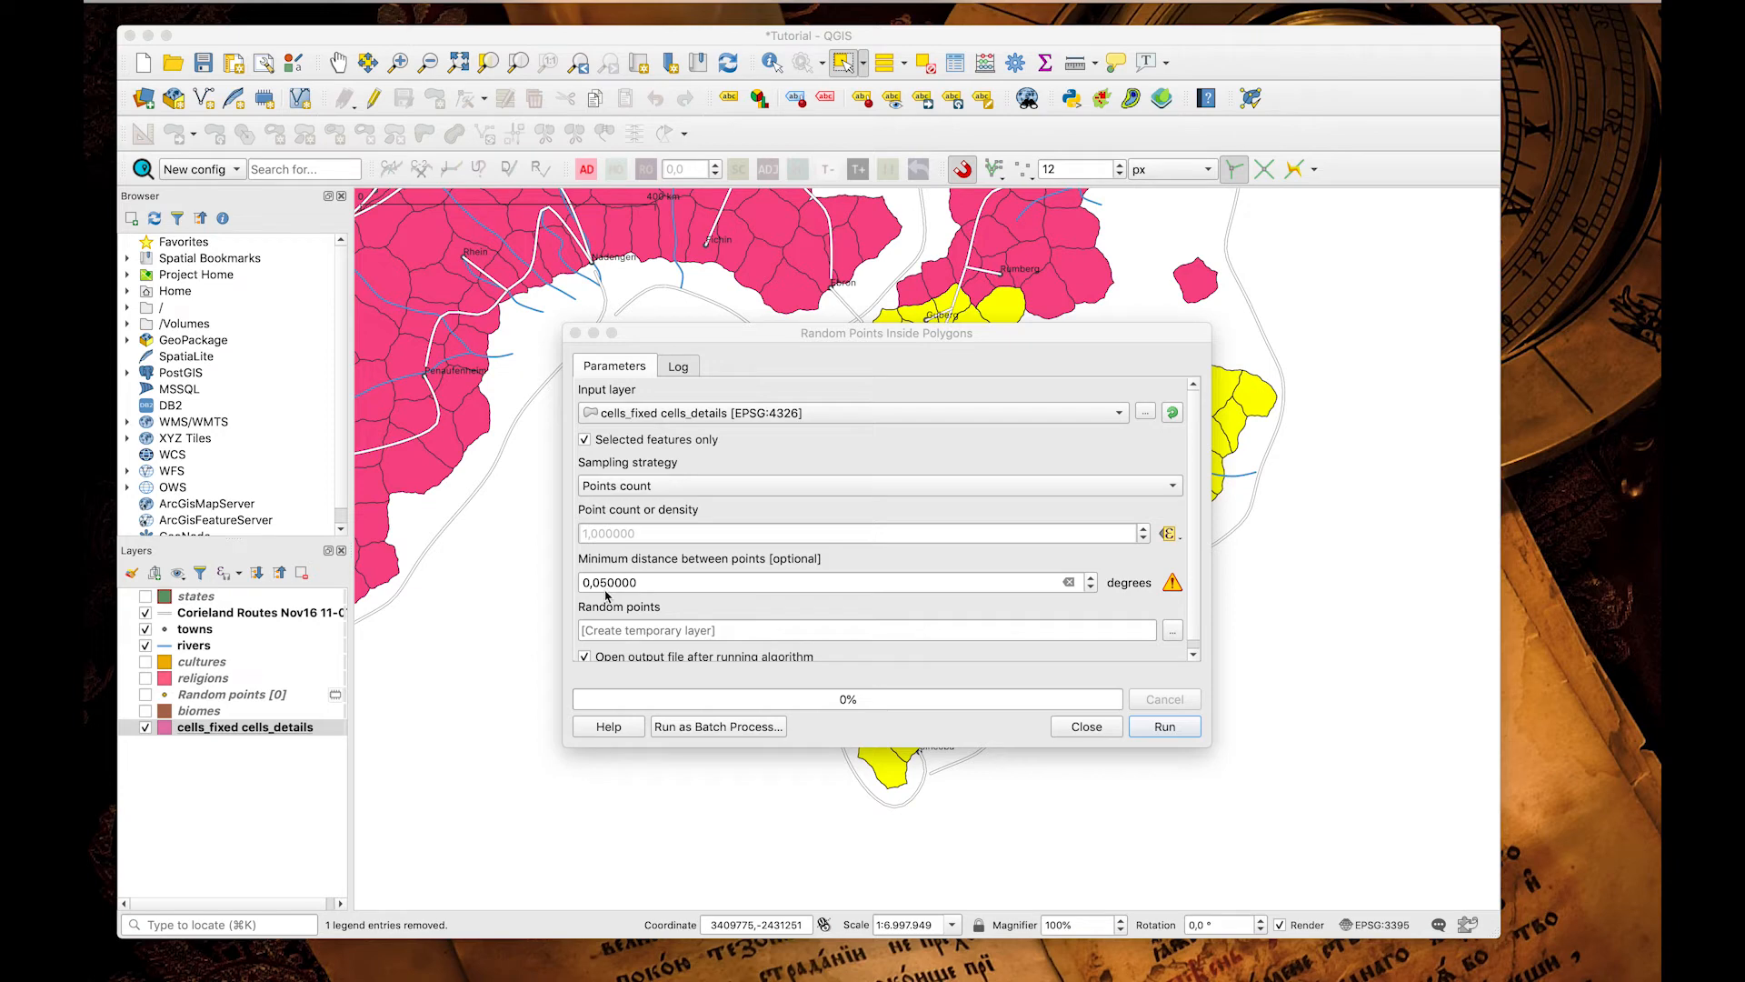
# Generate random points within the selected cells only, using a minimum distance of 0.05 degrees and a temporary output layer.
pyautogui.click(1150, 733)
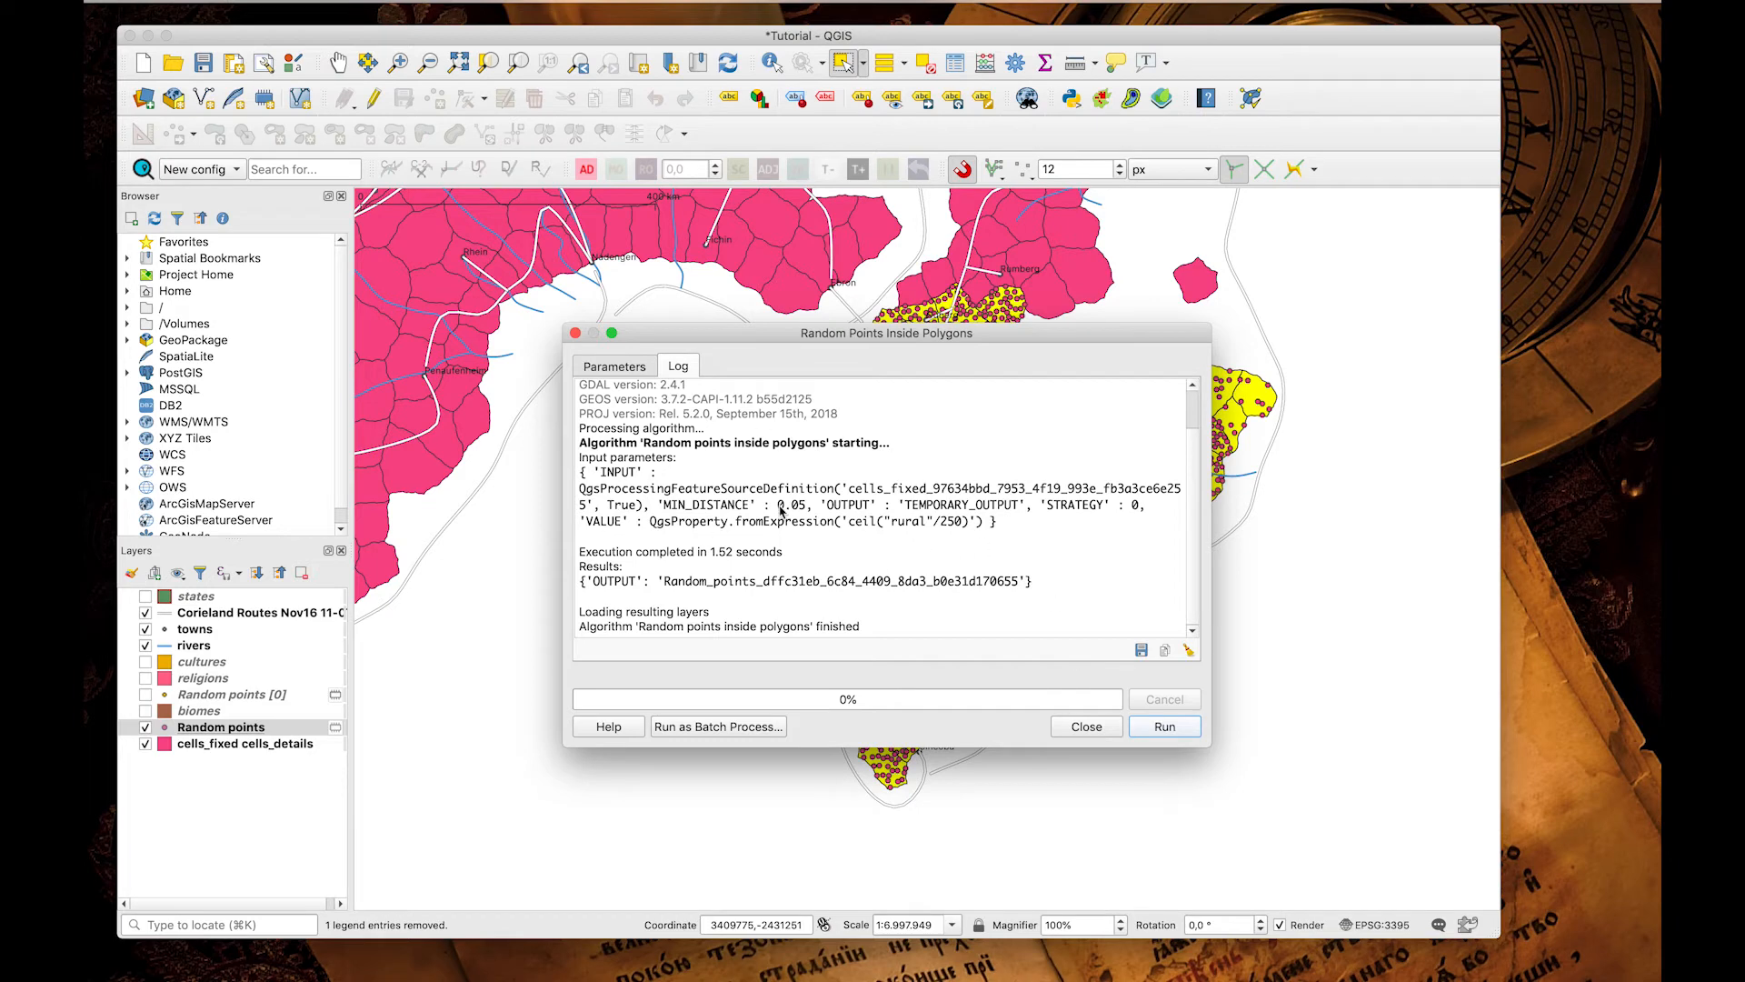
pyautogui.click(1088, 727)
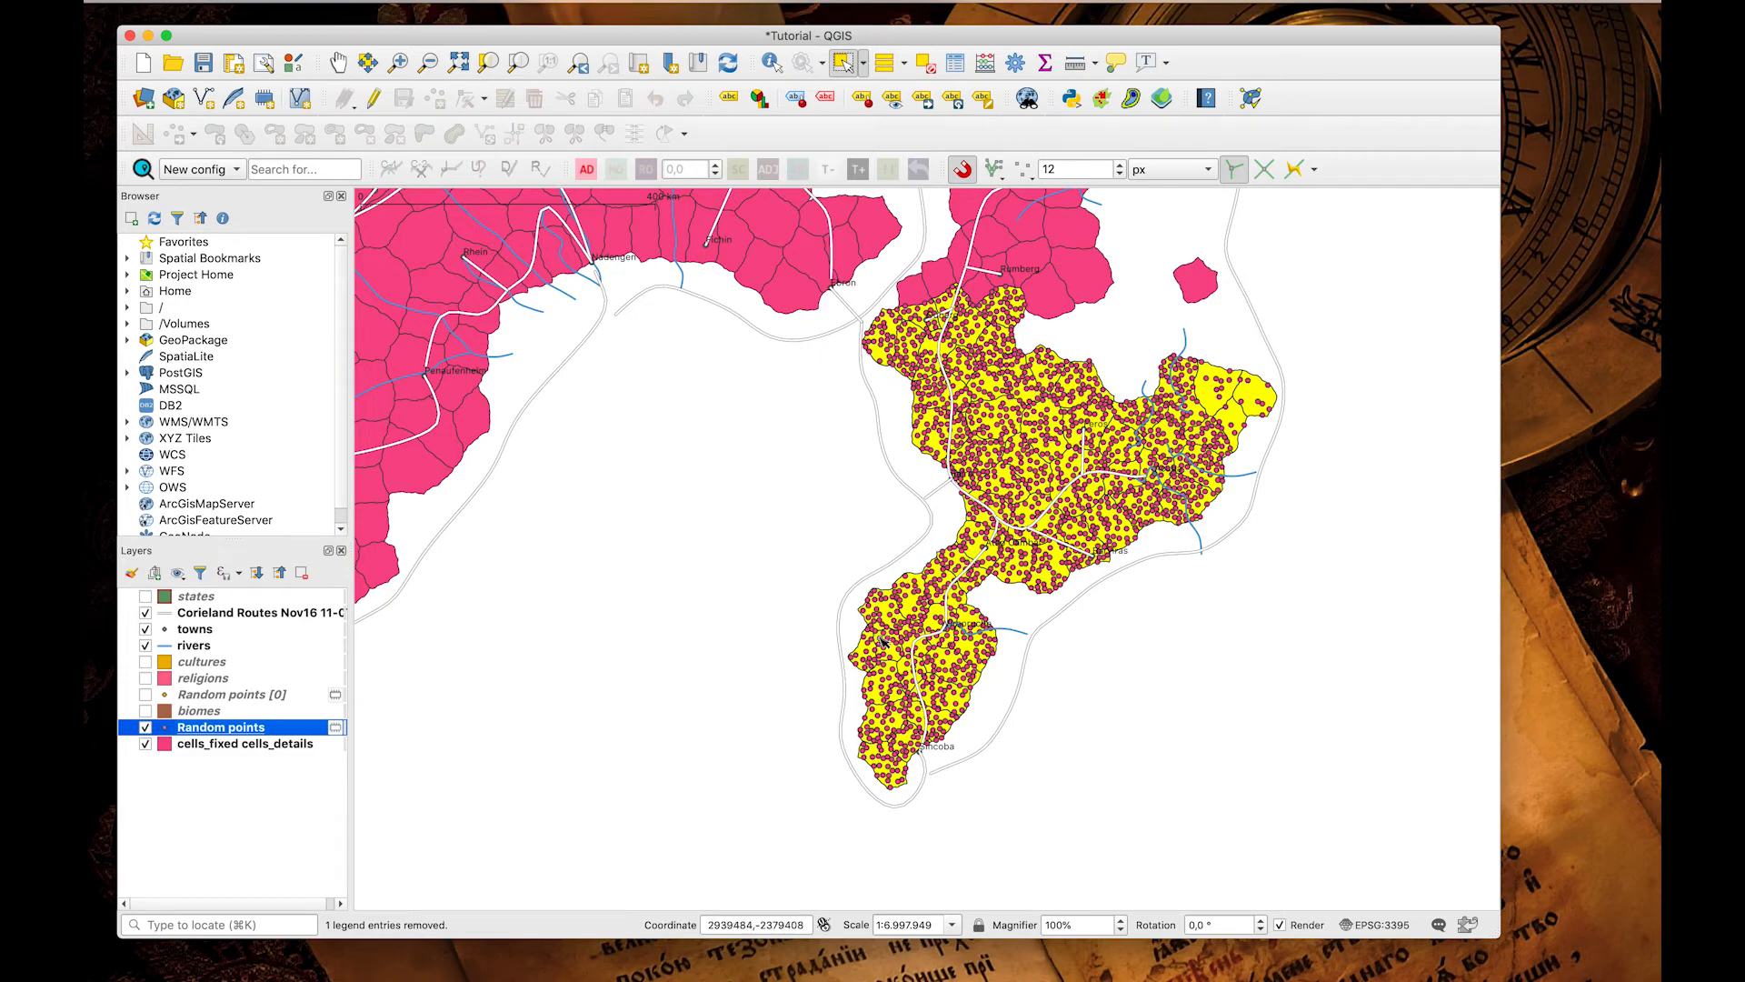
# Clear the cell selection and inspect the spacing of the generated points against the scale bar.
pyautogui.scroll(1, 1011, 344)
pyautogui.scroll(6, 1012, 346)
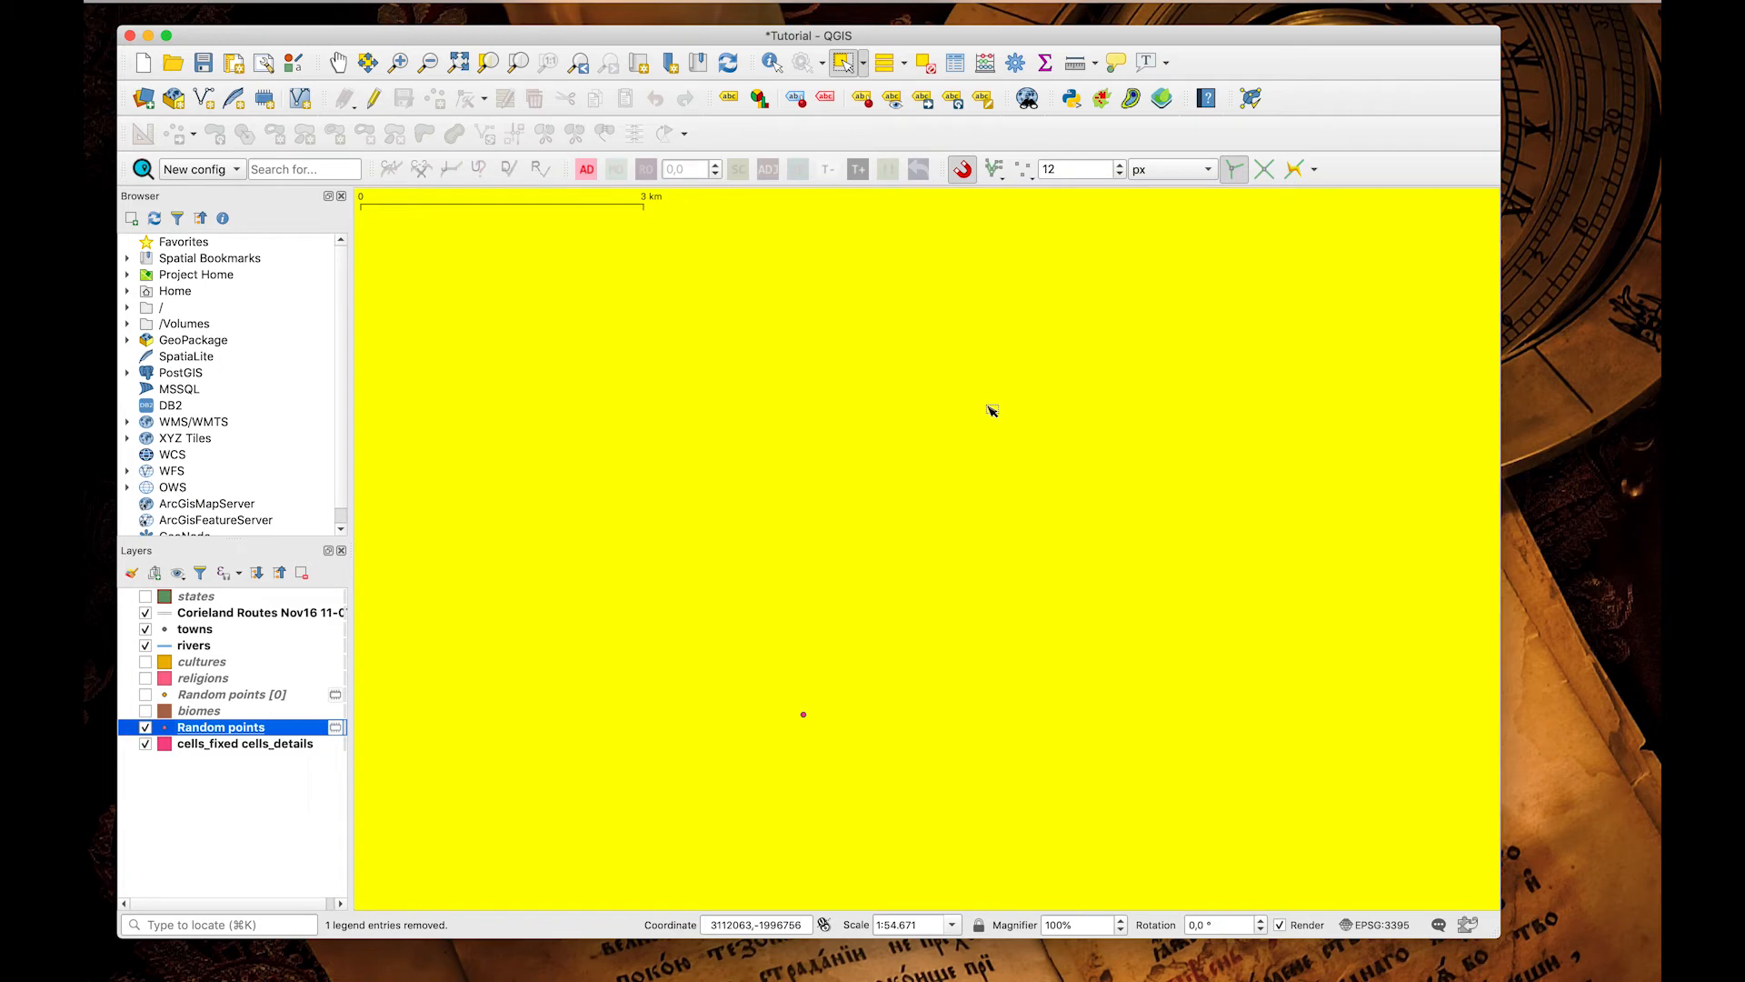
pyautogui.click(926, 63)
pyautogui.scroll(-2, 1002, 490)
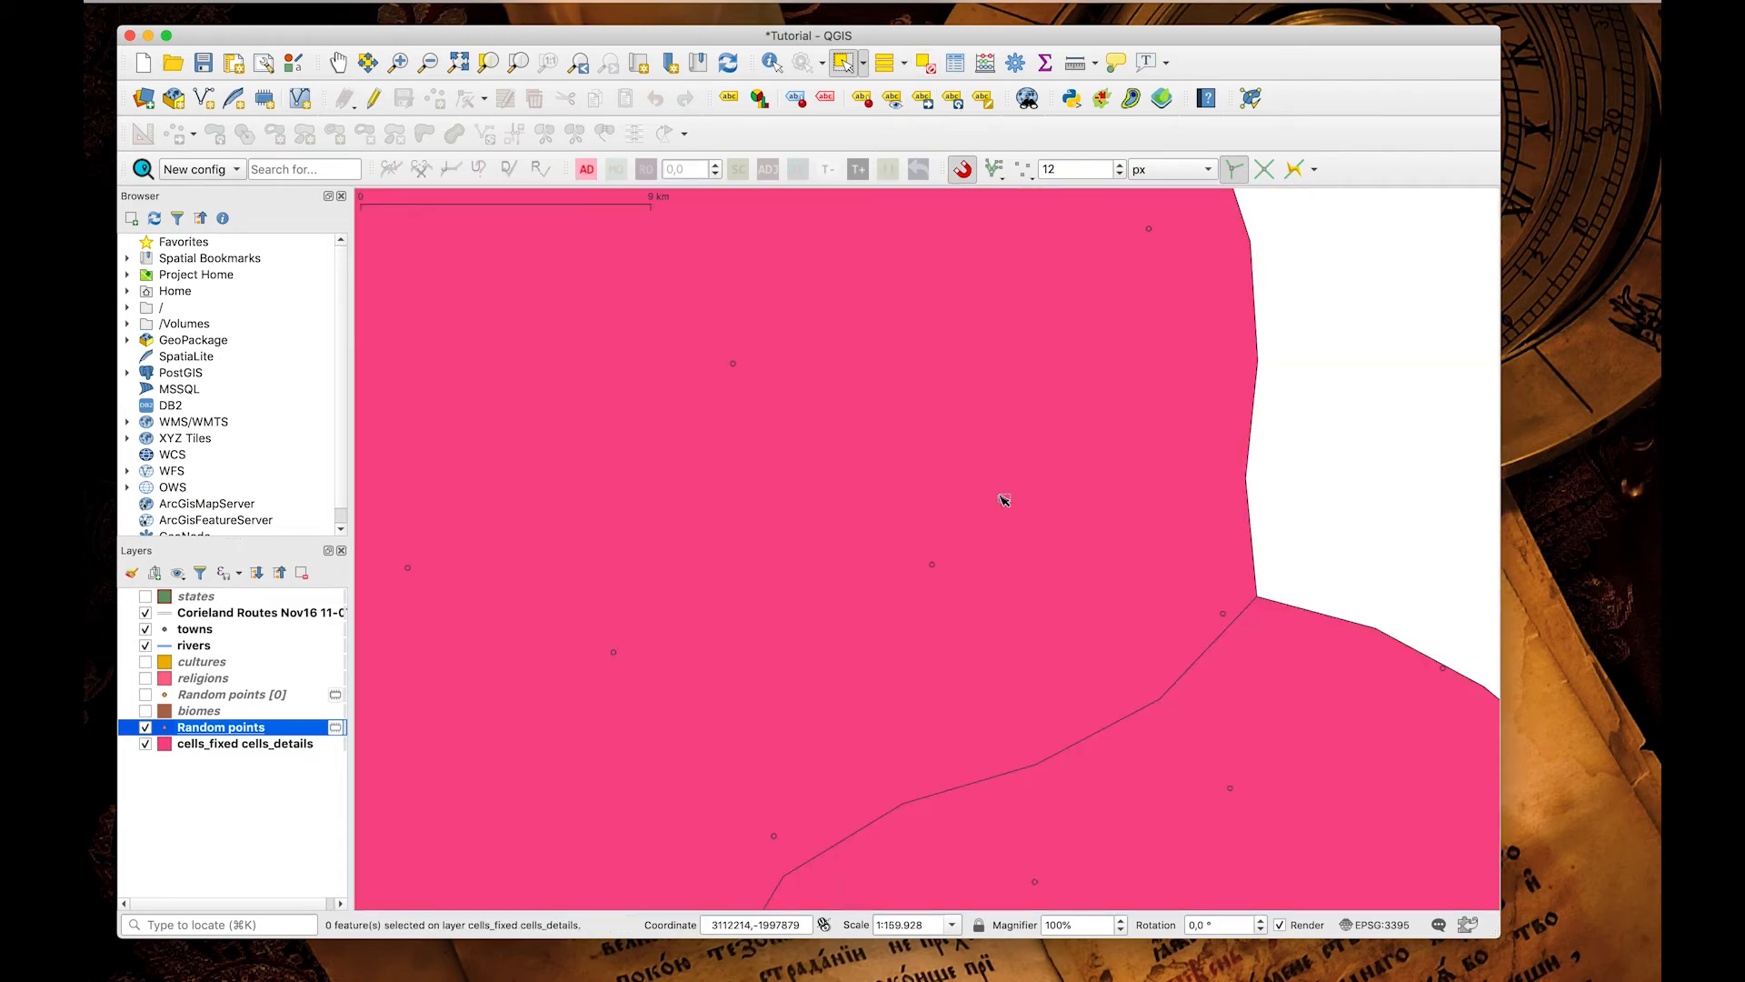
pyautogui.scroll(-1, 1003, 499)
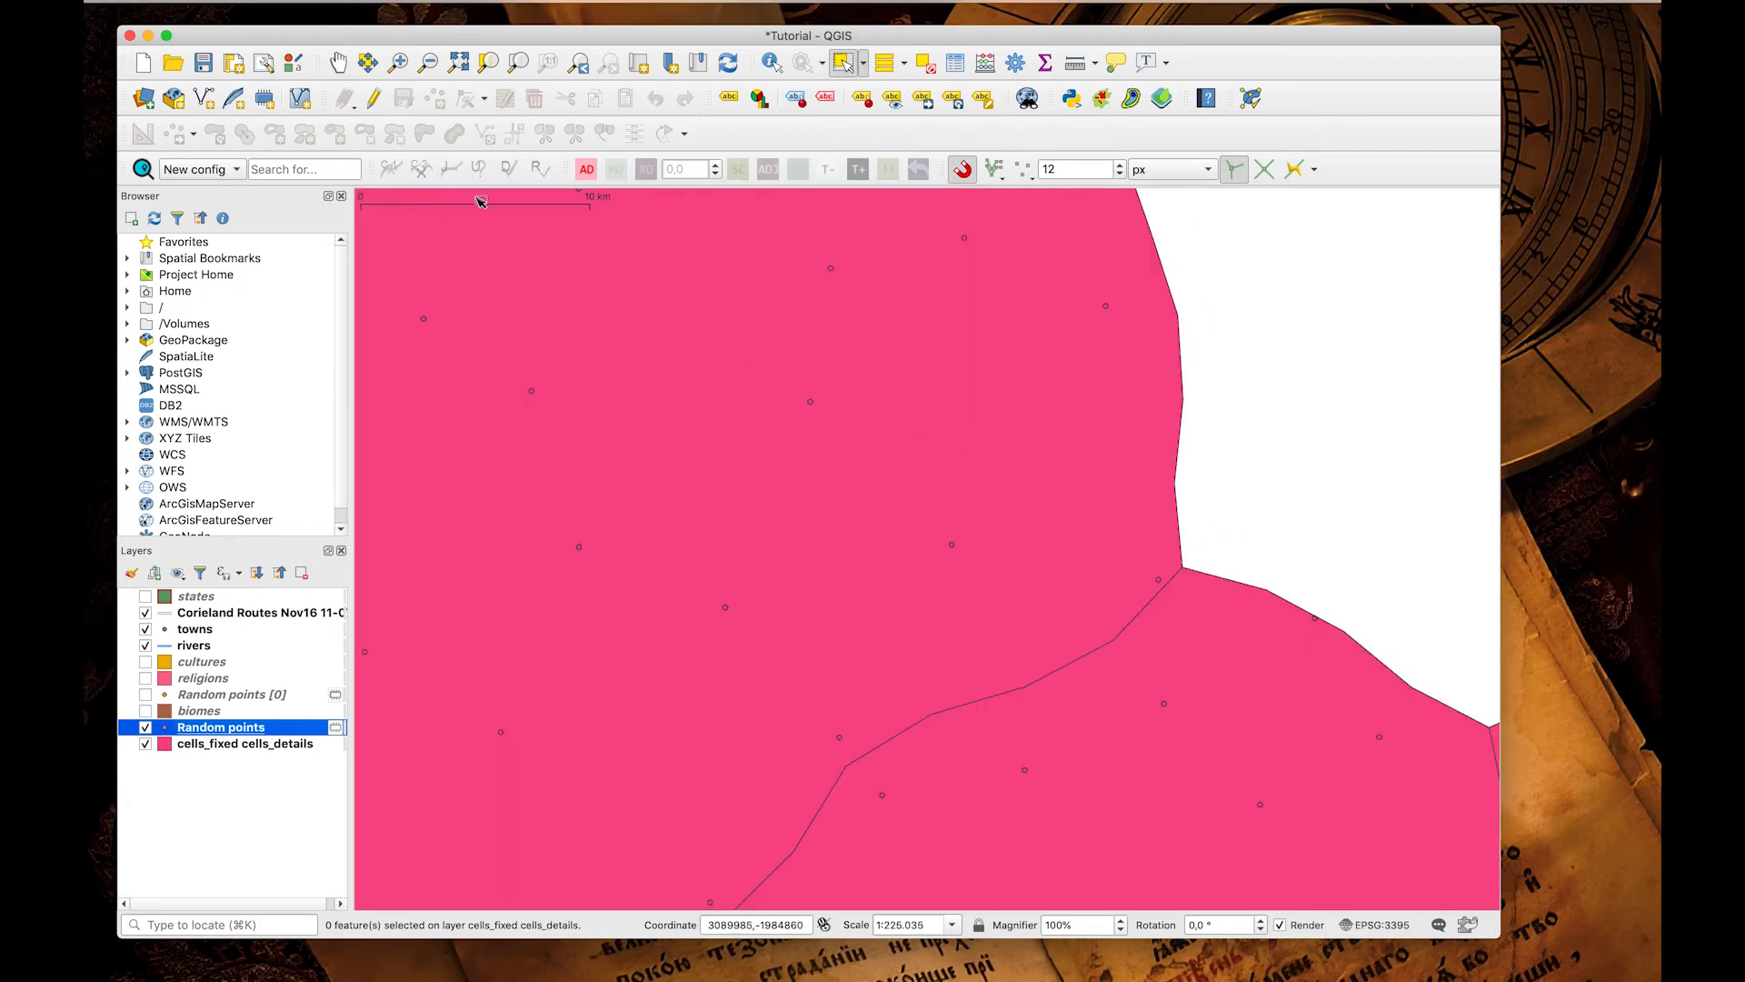
pyautogui.moveTo(597, 236); pyautogui.dragTo(779, 488)
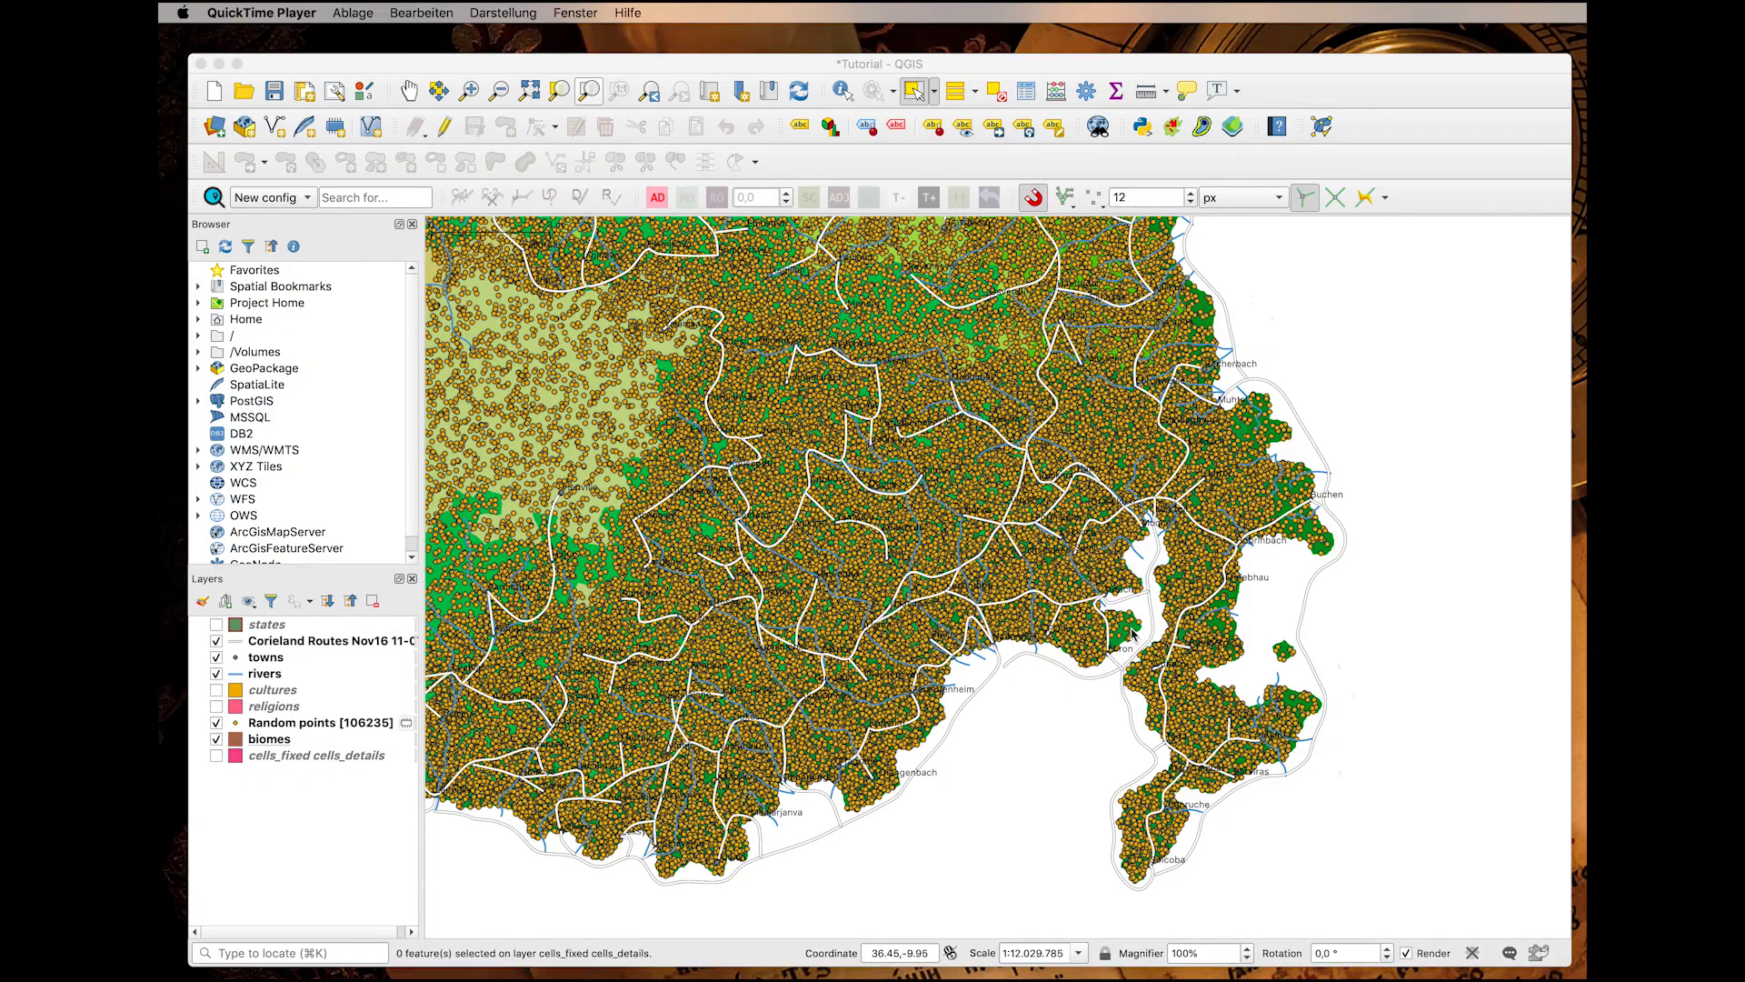
# Examine the distribution of the full-map random village points around the route near the coast at several scales.
pyautogui.scroll(2, 1132, 634)
pyautogui.scroll(3, 1132, 633)
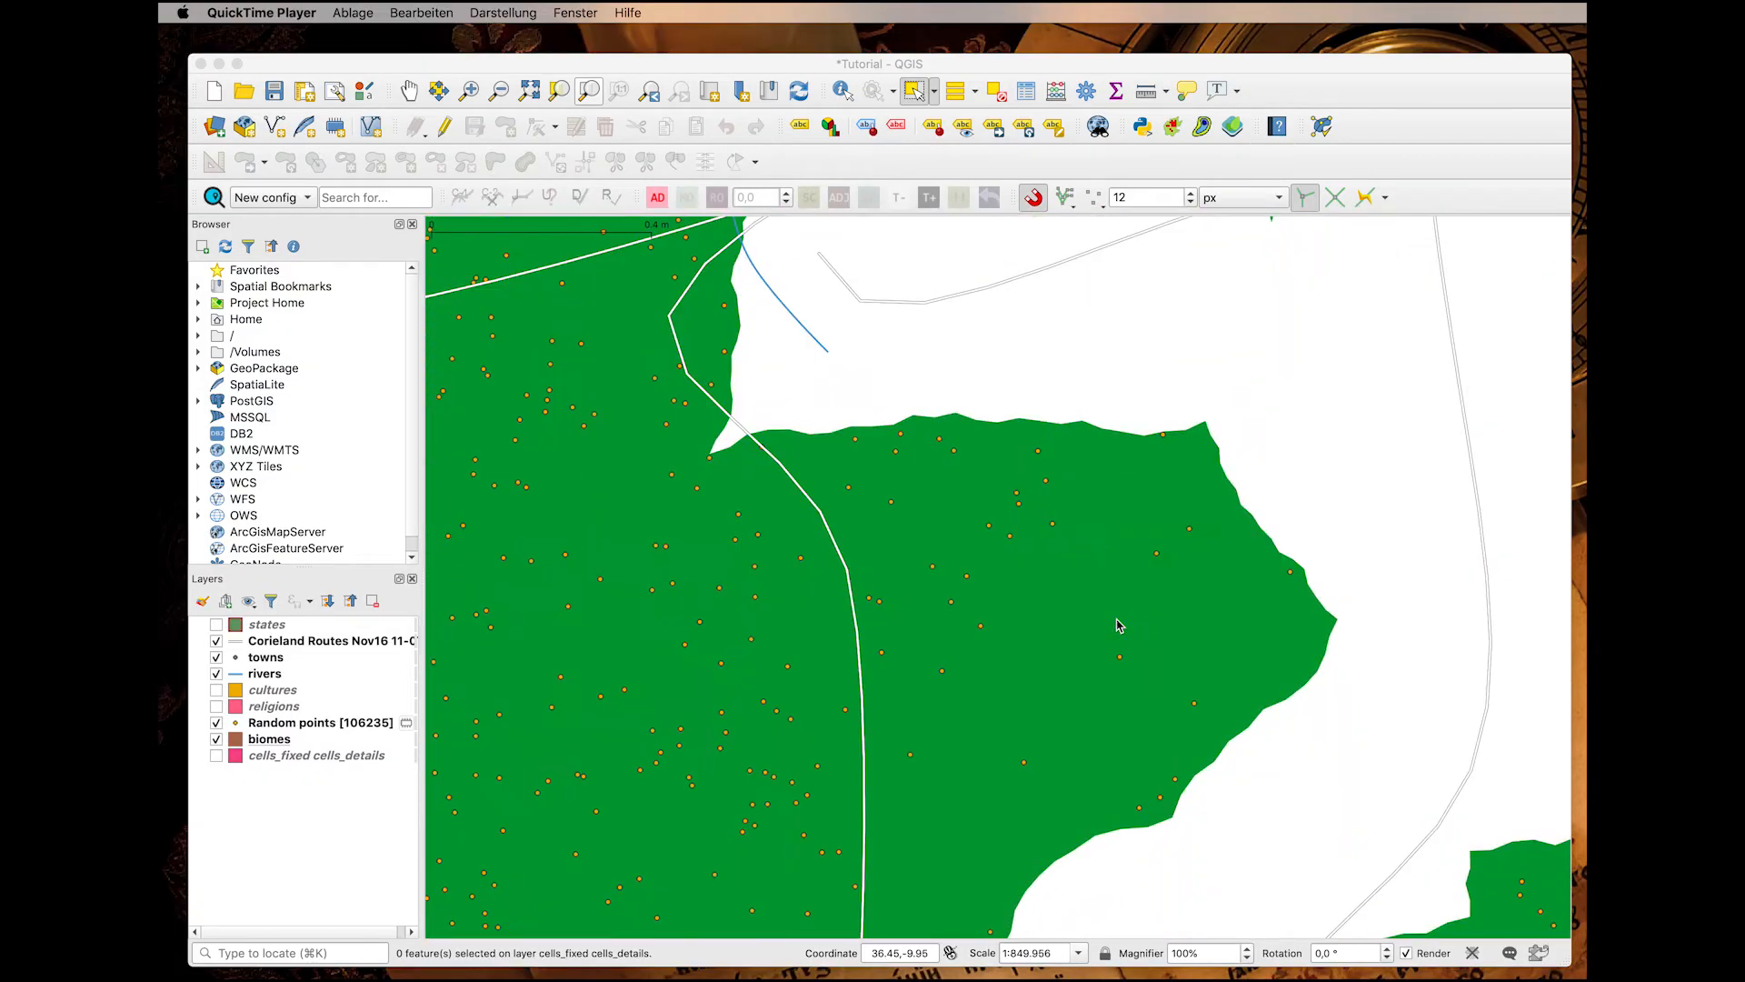
pyautogui.scroll(2, 928, 543)
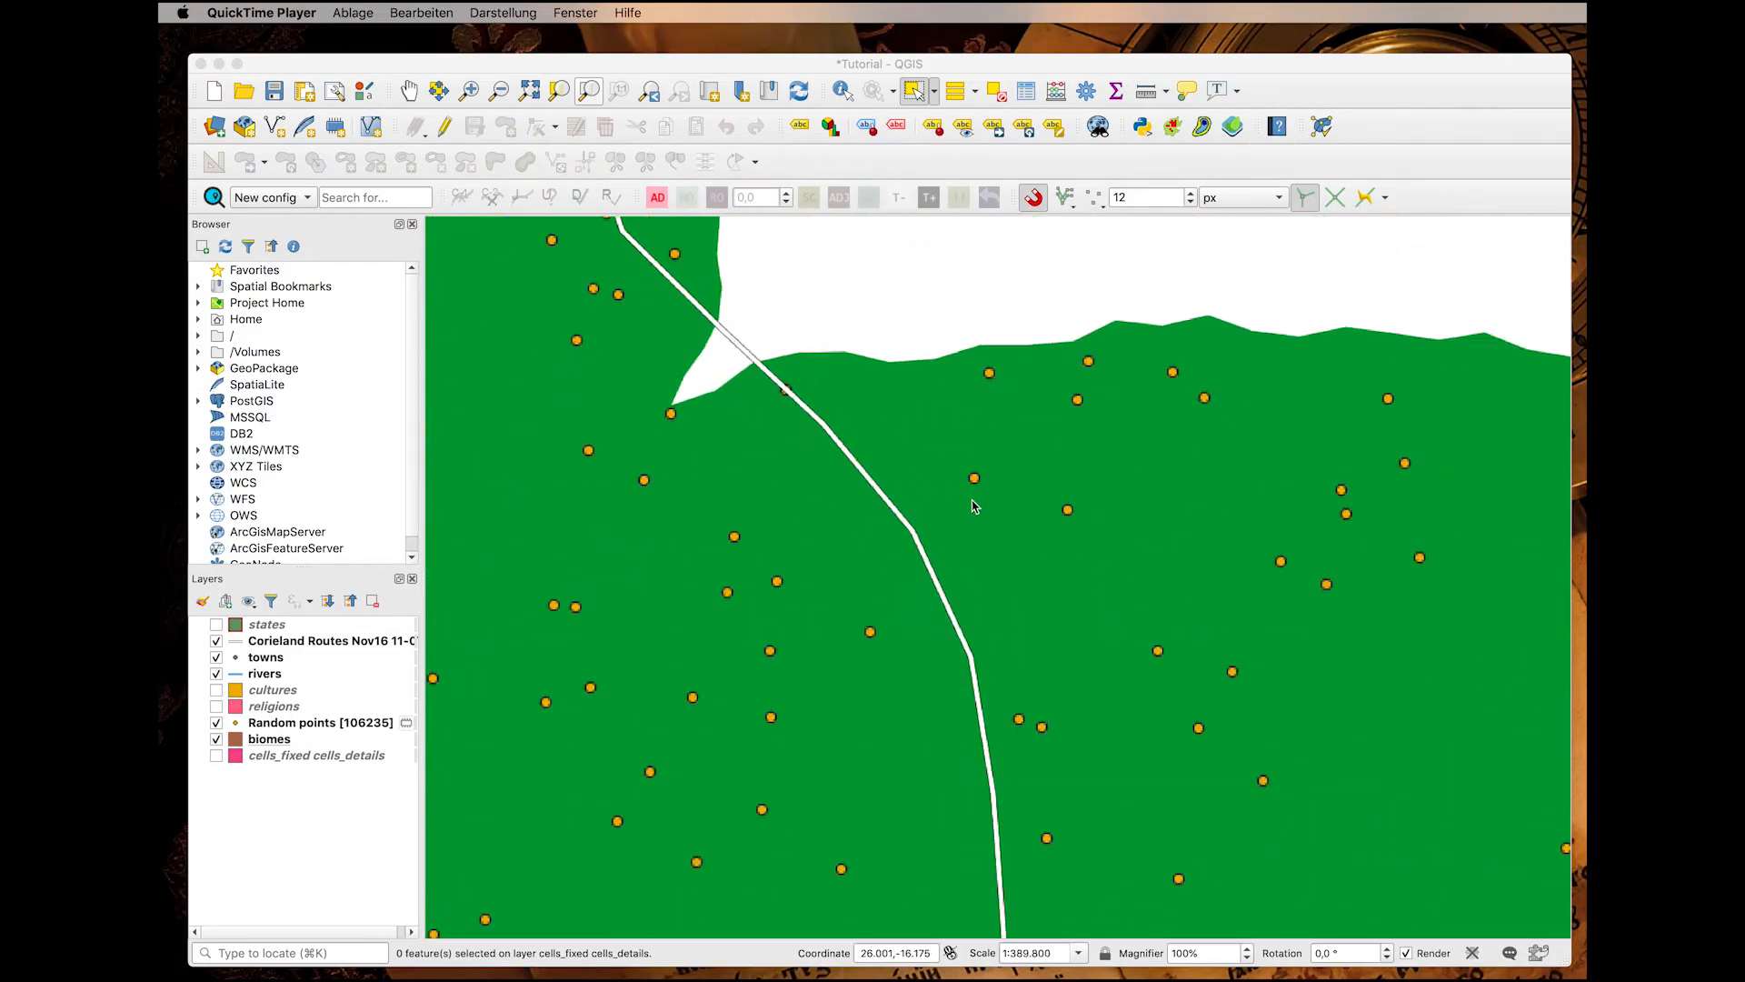
pyautogui.scroll(2, 1023, 532)
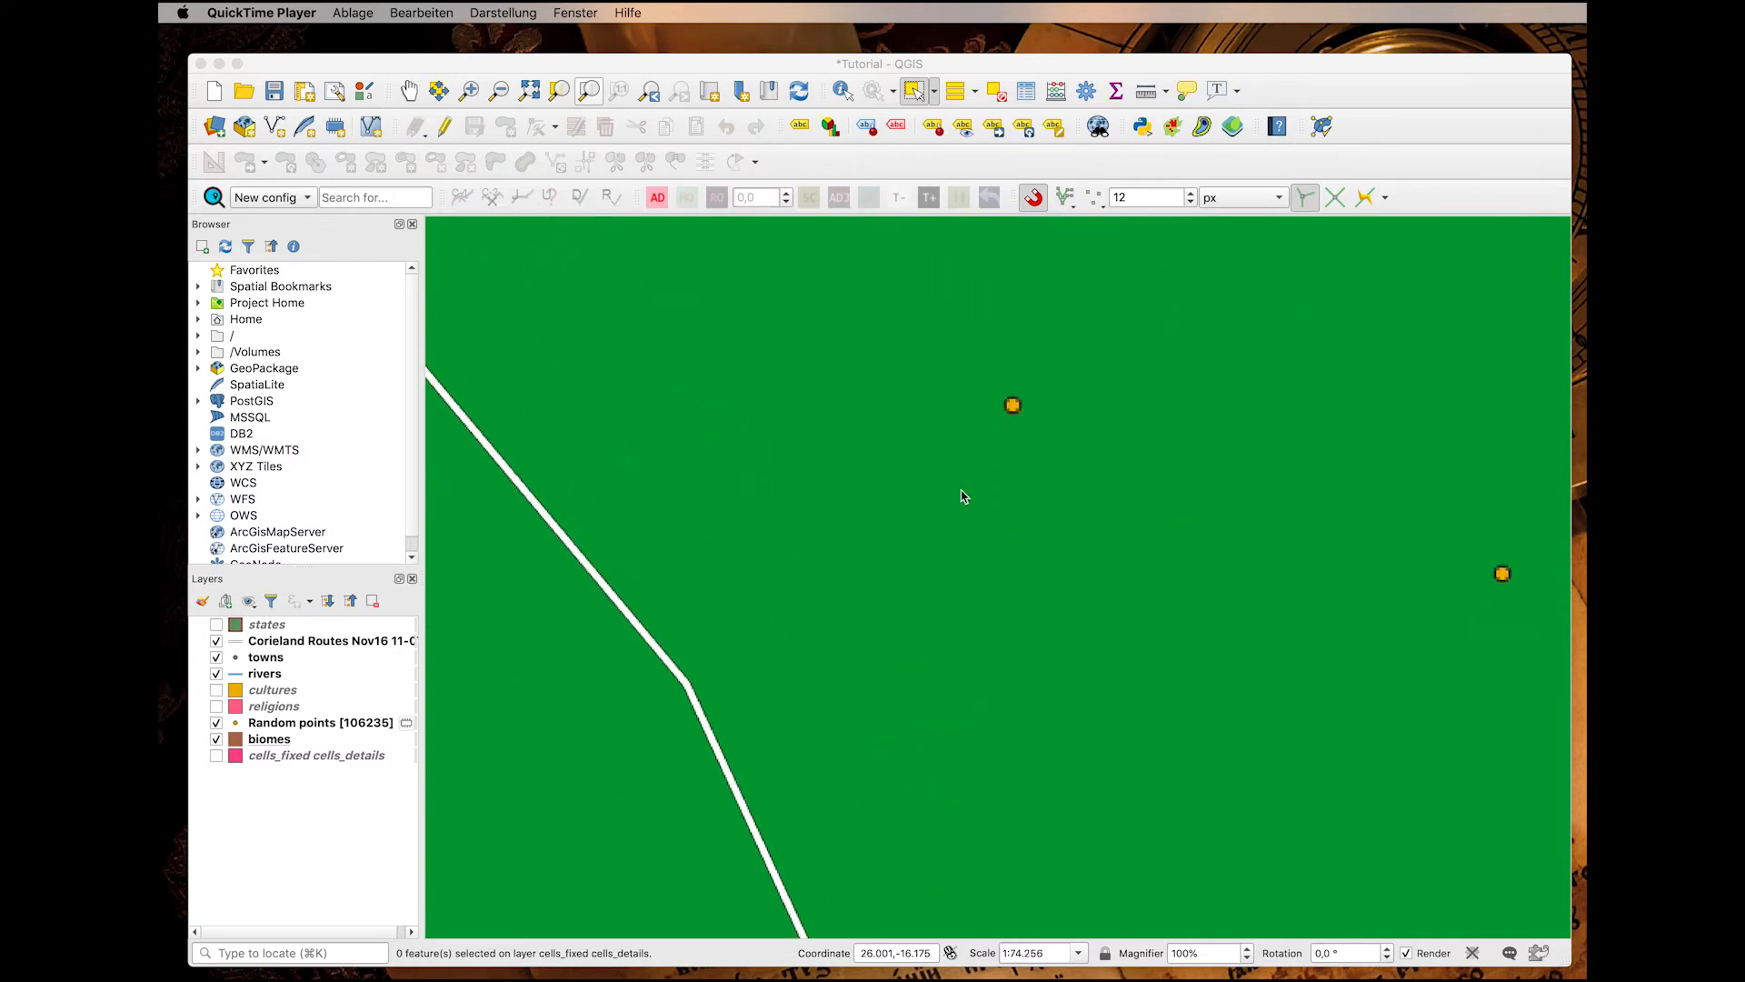
pyautogui.scroll(-3, 1027, 441)
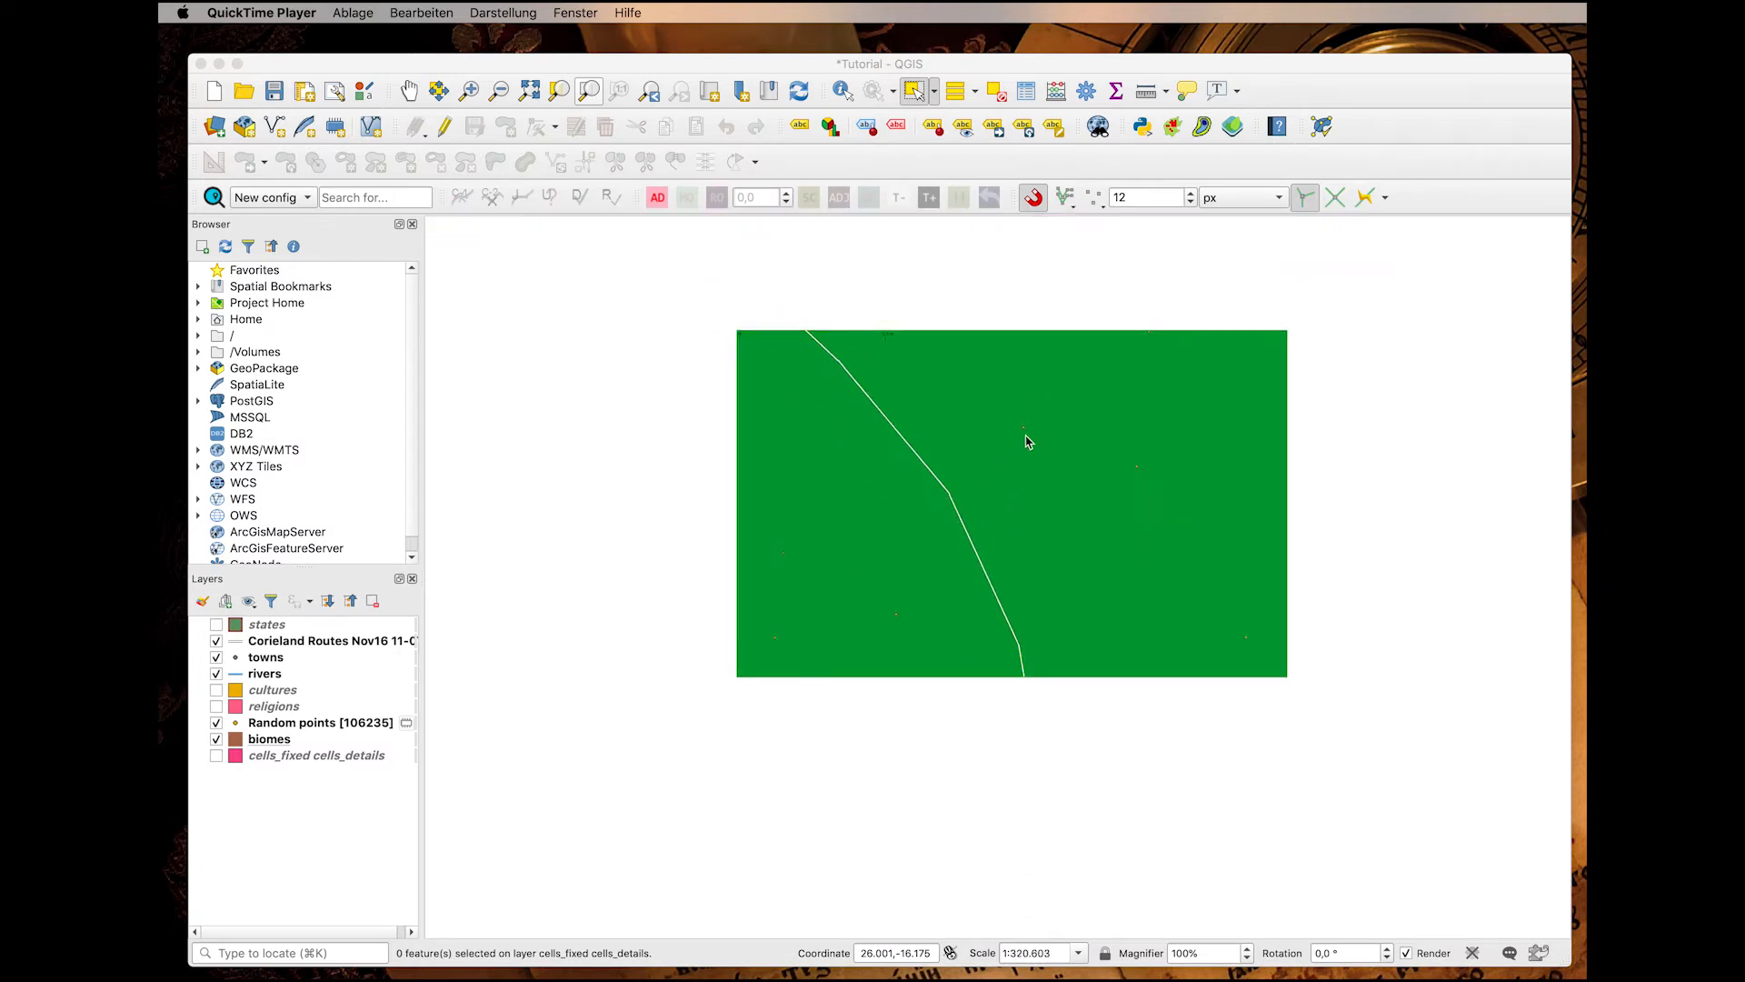
pyautogui.scroll(2, 1027, 442)
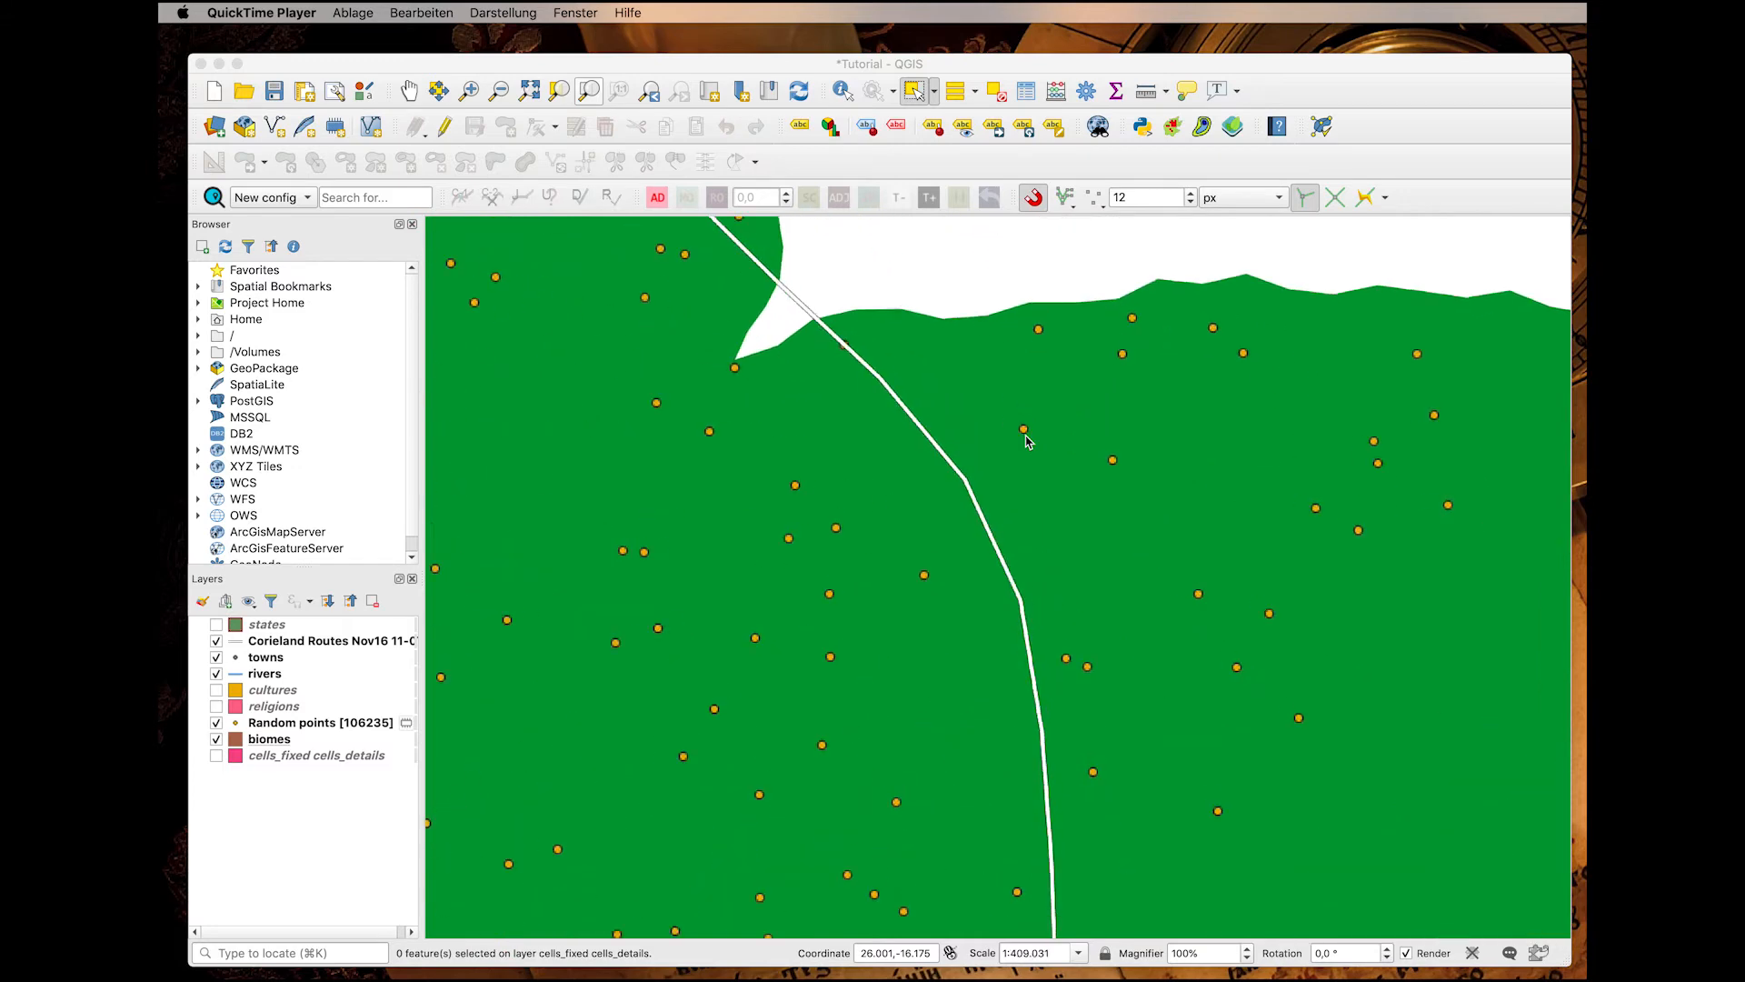
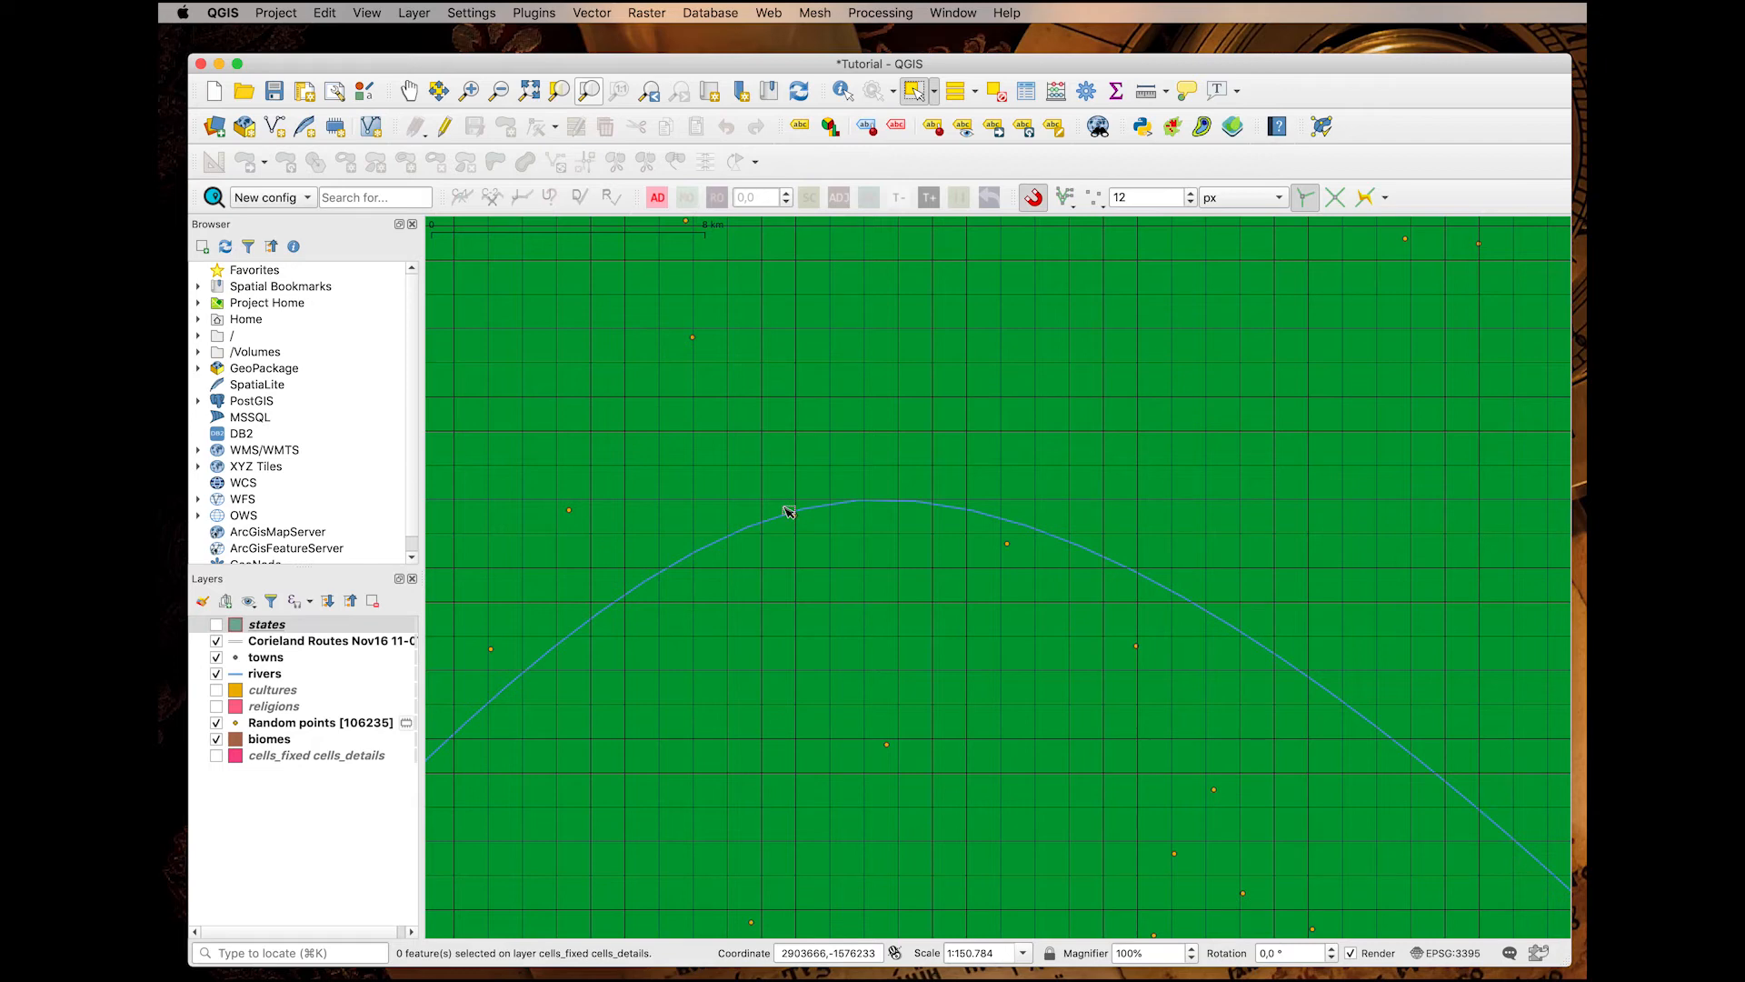
# Enable editing on the biomes layer near the river bend and check that the Advanced Digitizing Toolbar with Fill Ring is shown.
pyautogui.scroll(5, 788, 511)
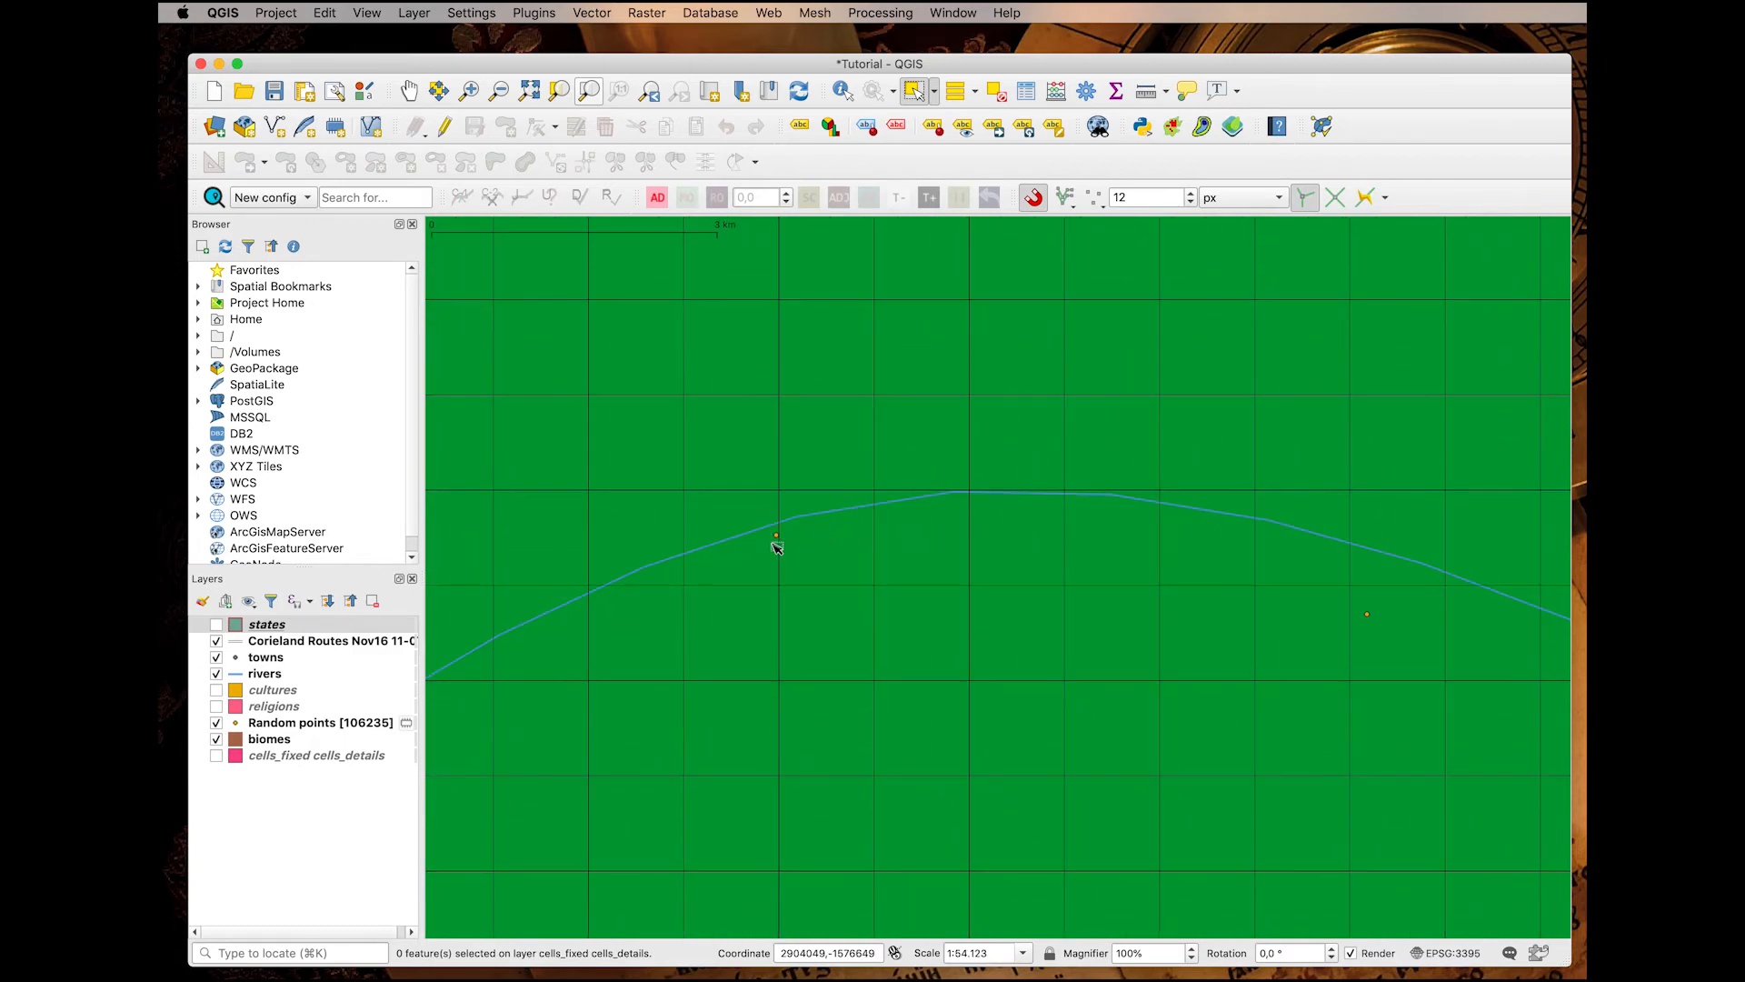
pyautogui.moveTo(792, 527); pyautogui.dragTo(901, 546)
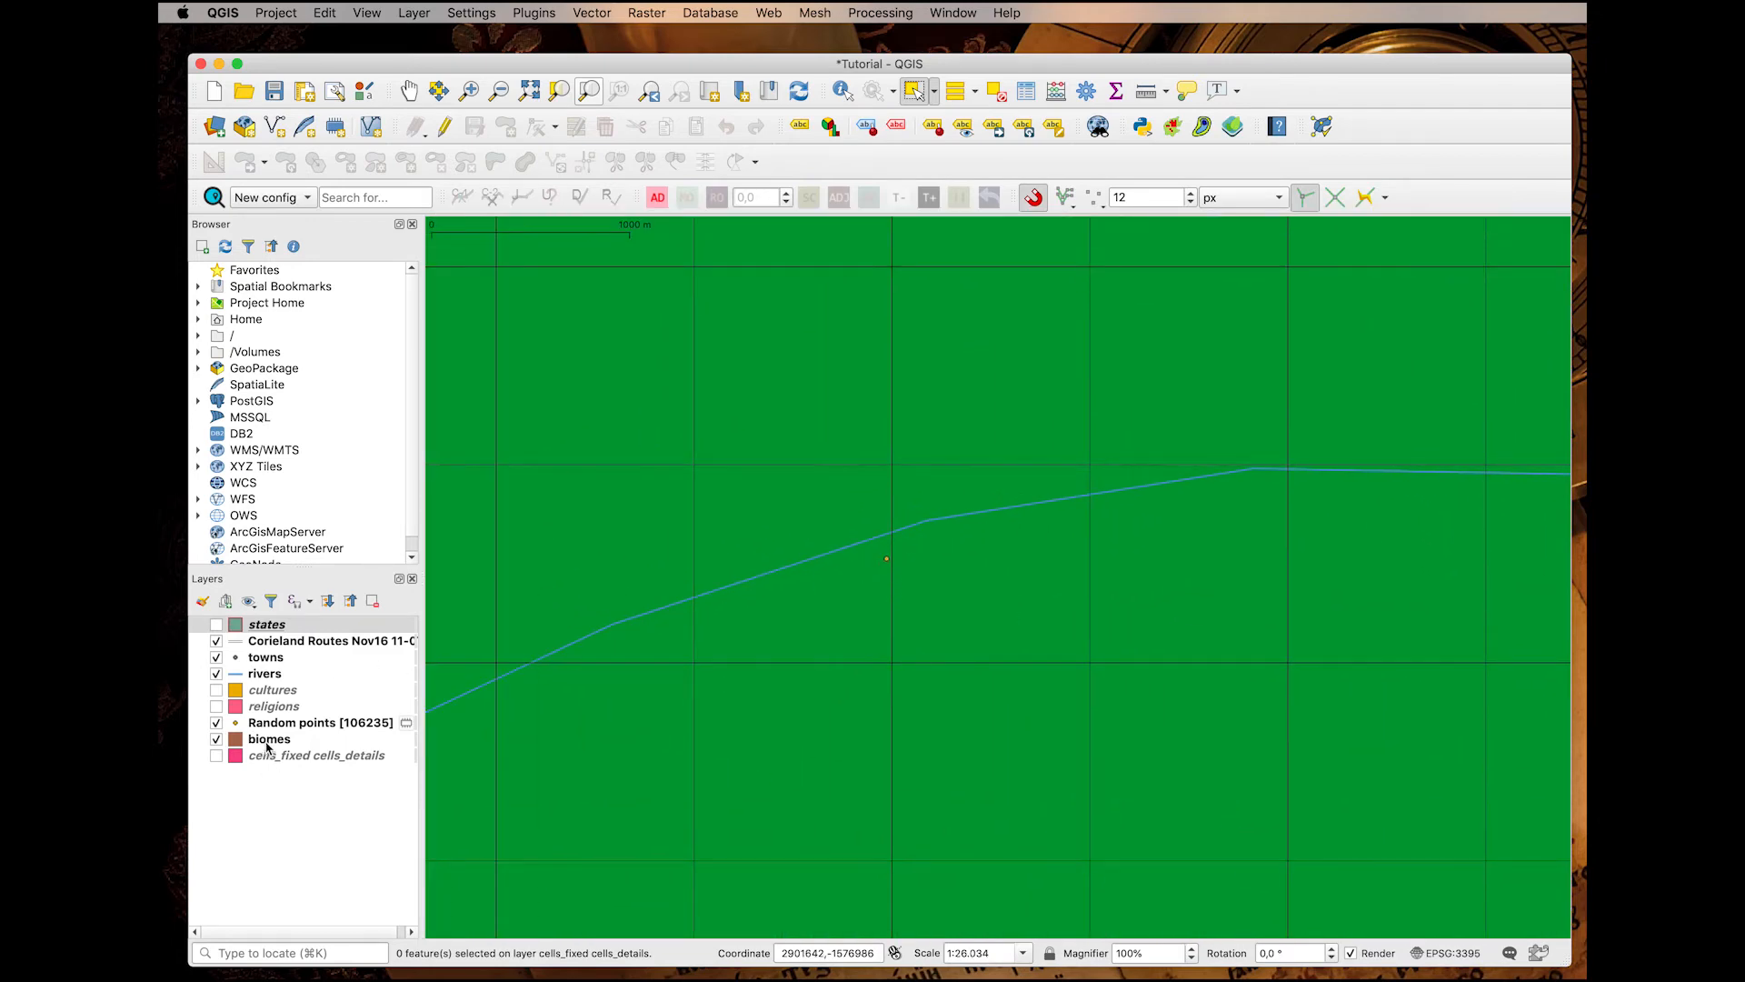
pyautogui.click(267, 744)
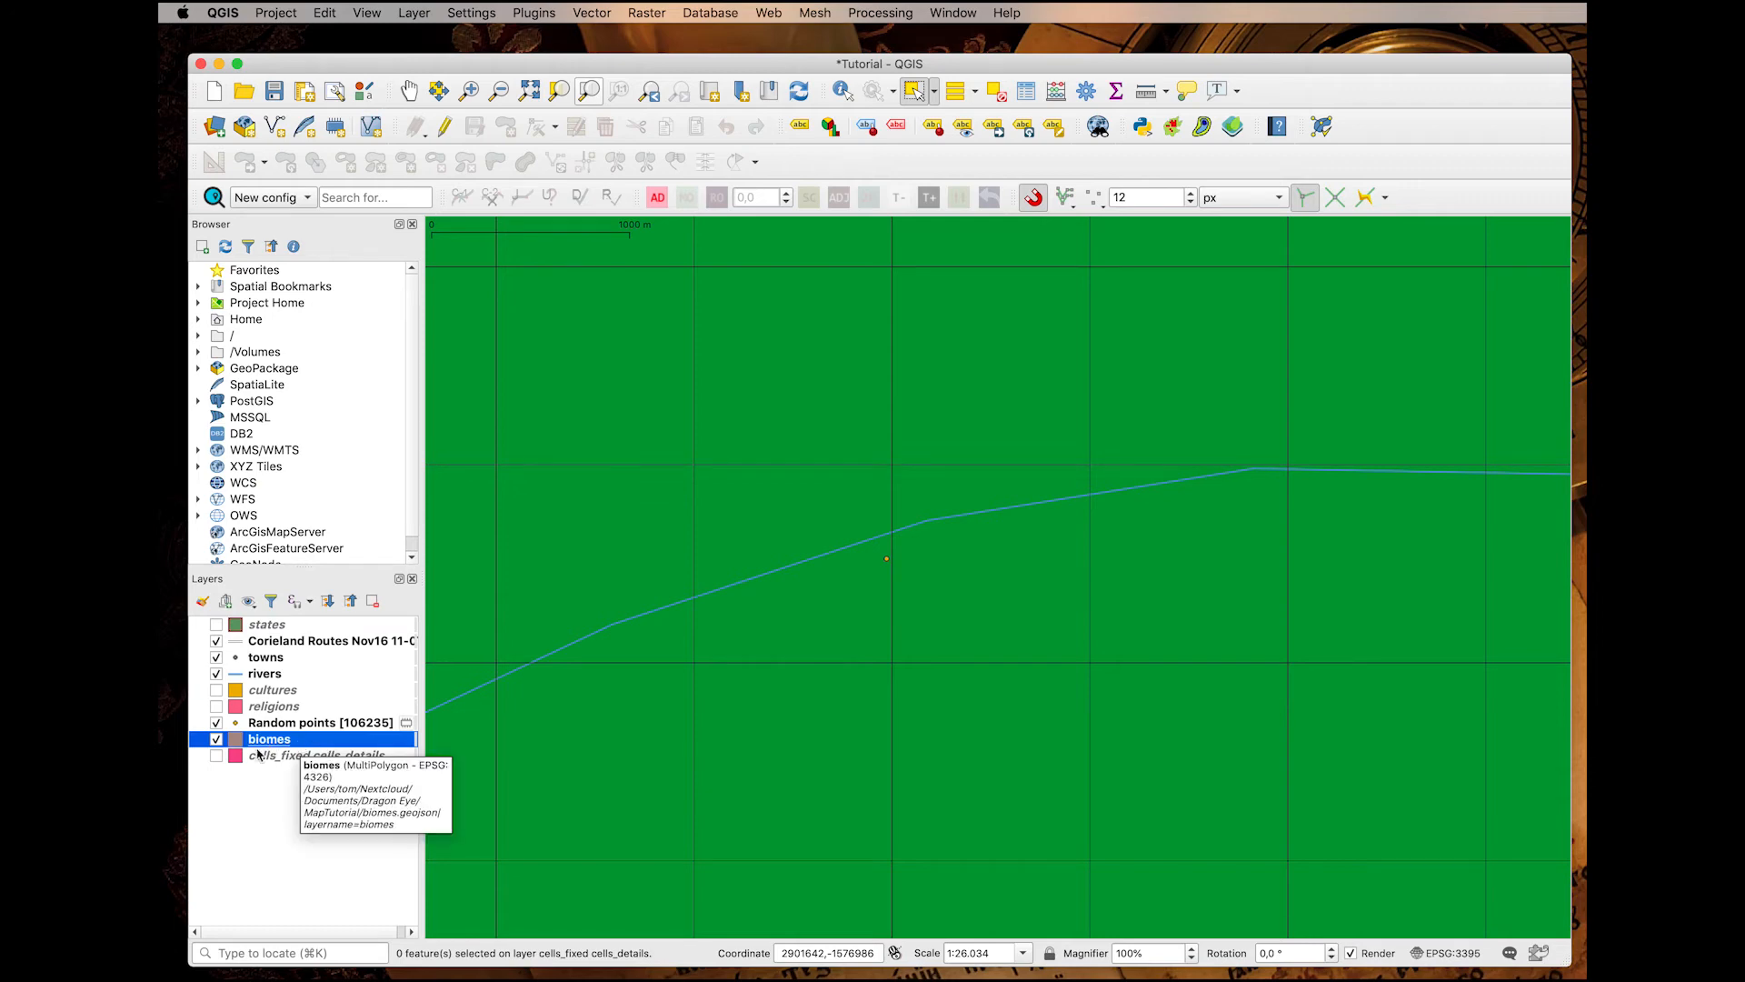
pyautogui.click(446, 127)
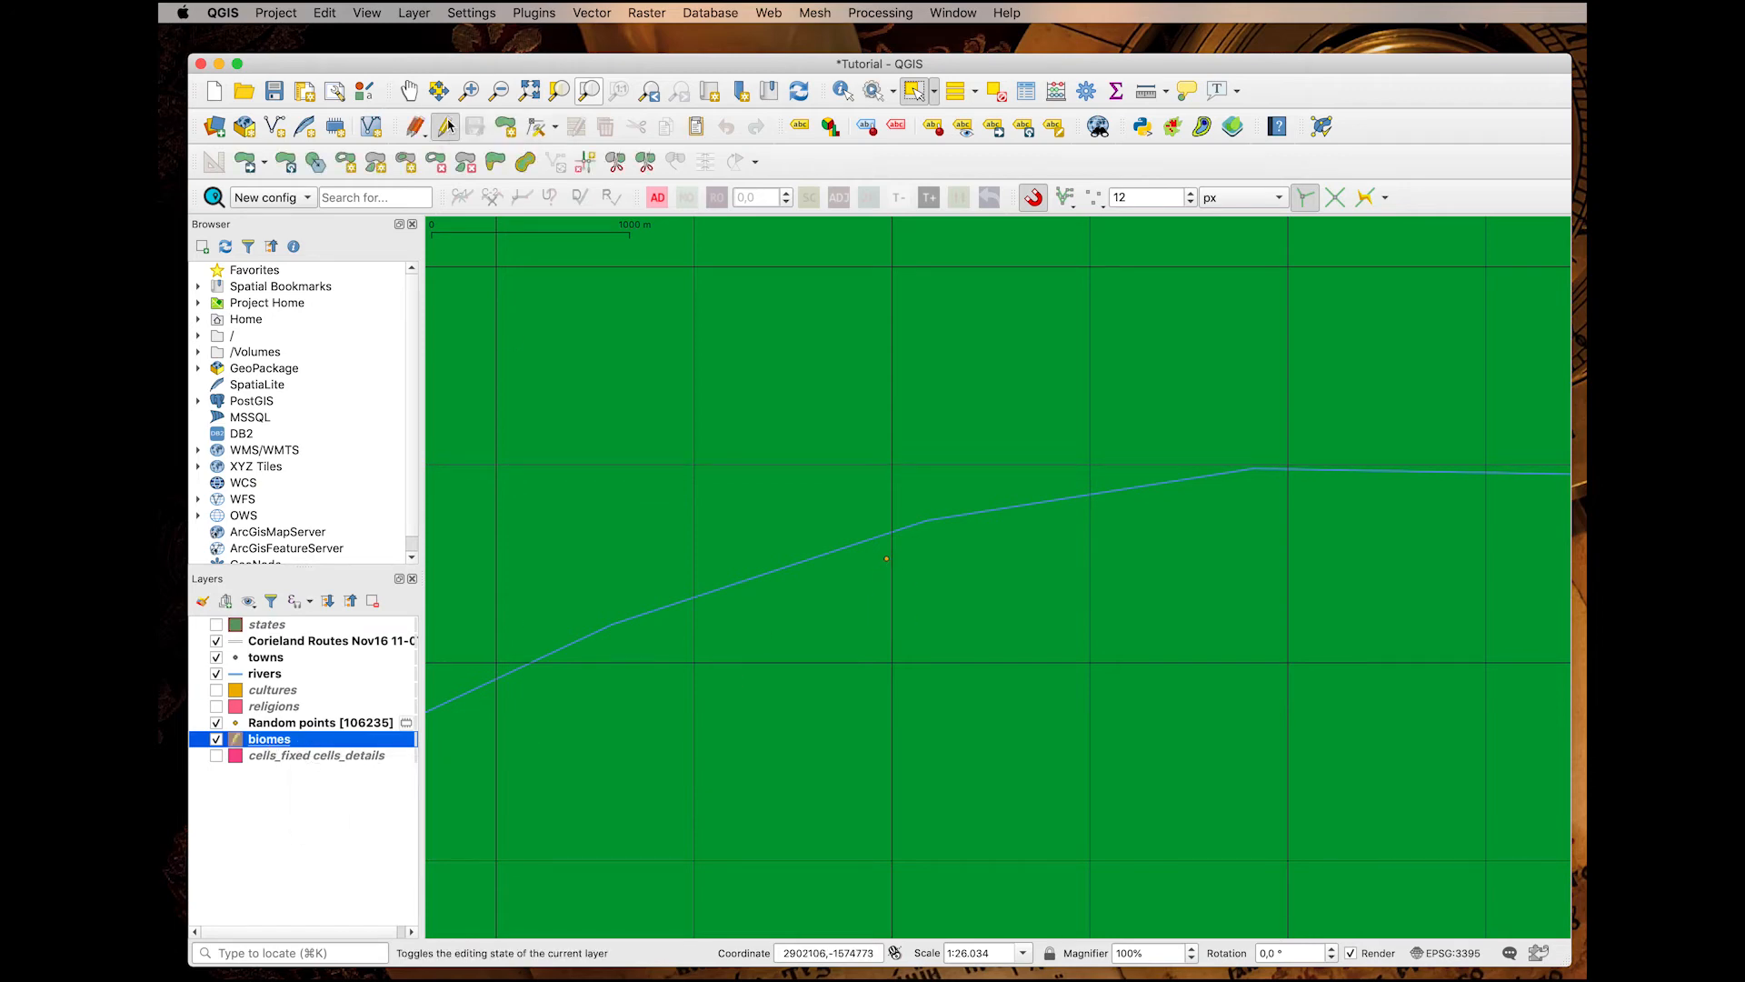
pyautogui.click(410, 166)
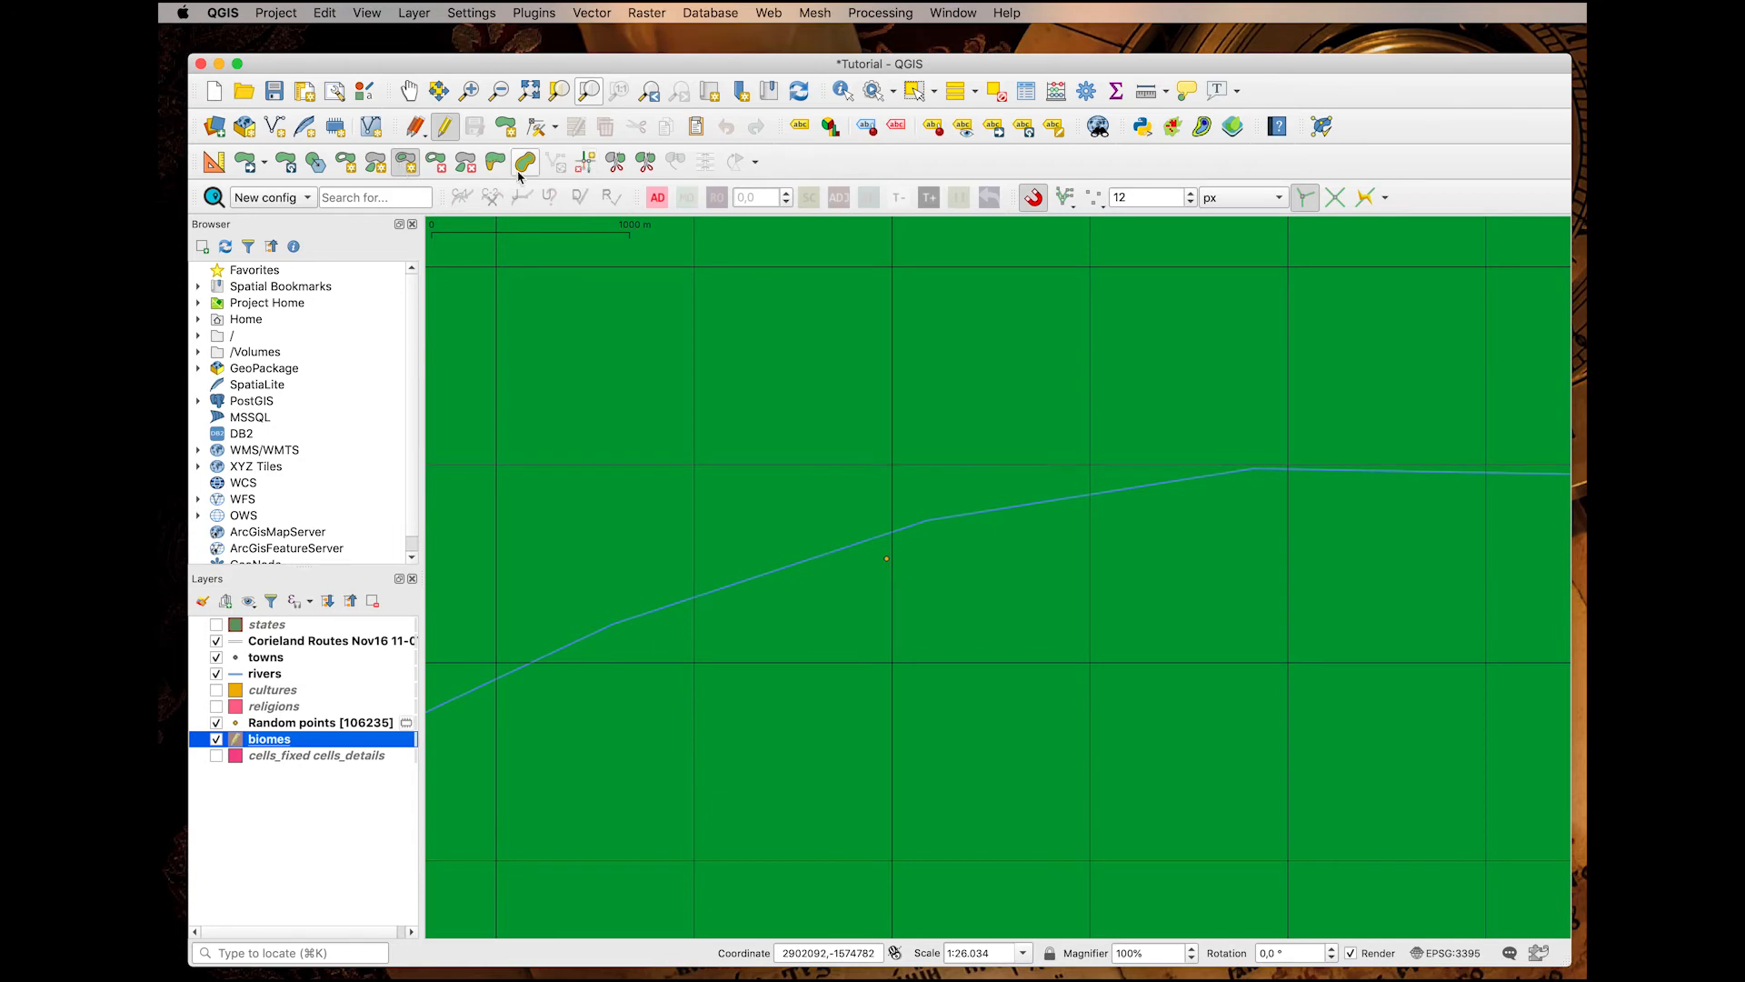
pyautogui.rightClick(829, 170)
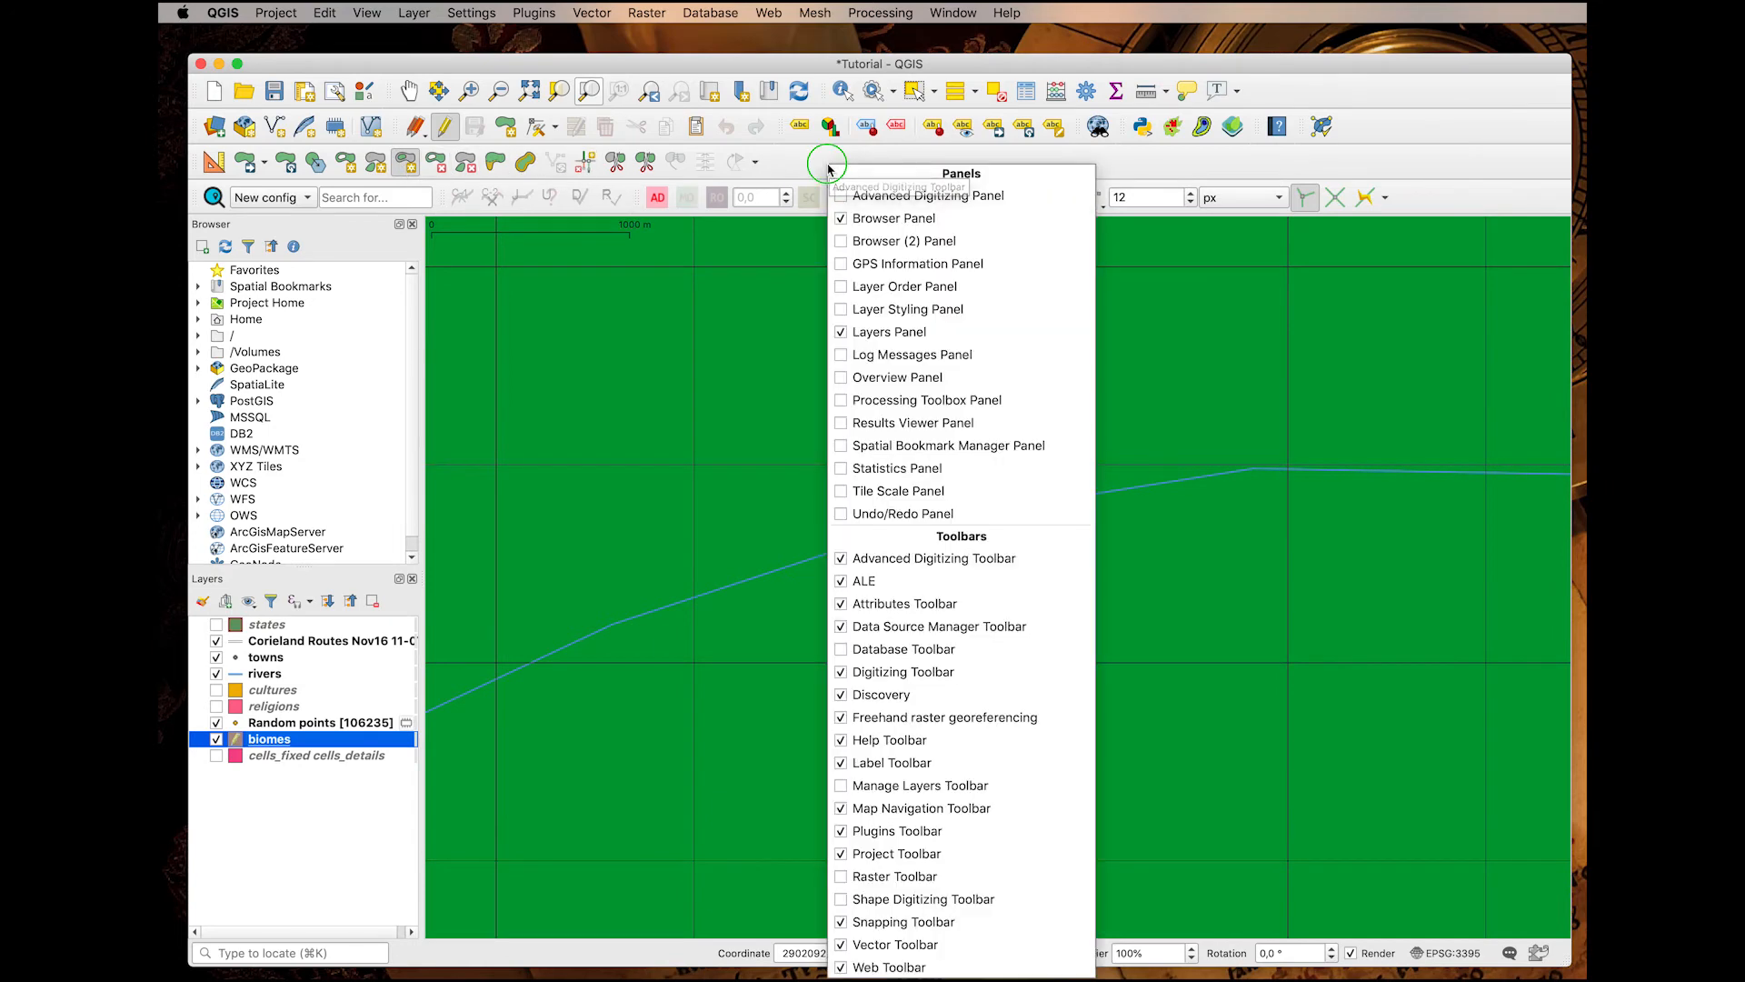
pyautogui.click(965, 565)
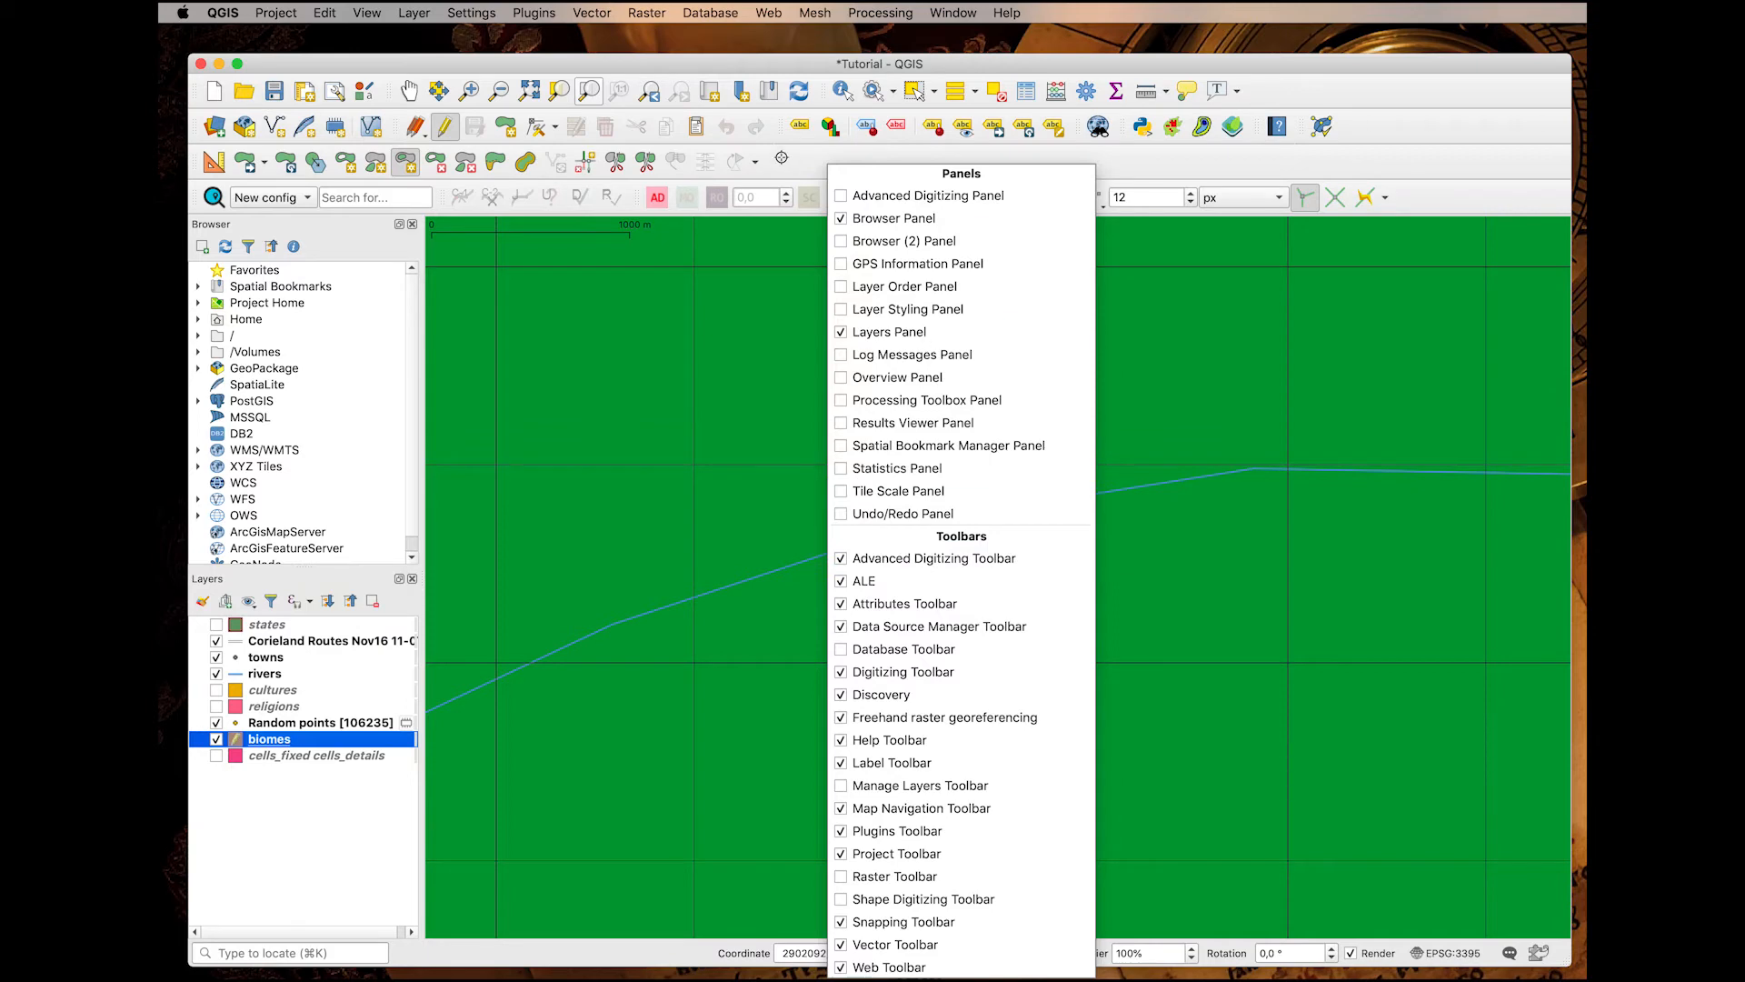
# Draw a Fill Ring polygon about 1.3 km long in the biomes layer, enclosing the village point along the river's south bank.
pyautogui.click(405, 164)
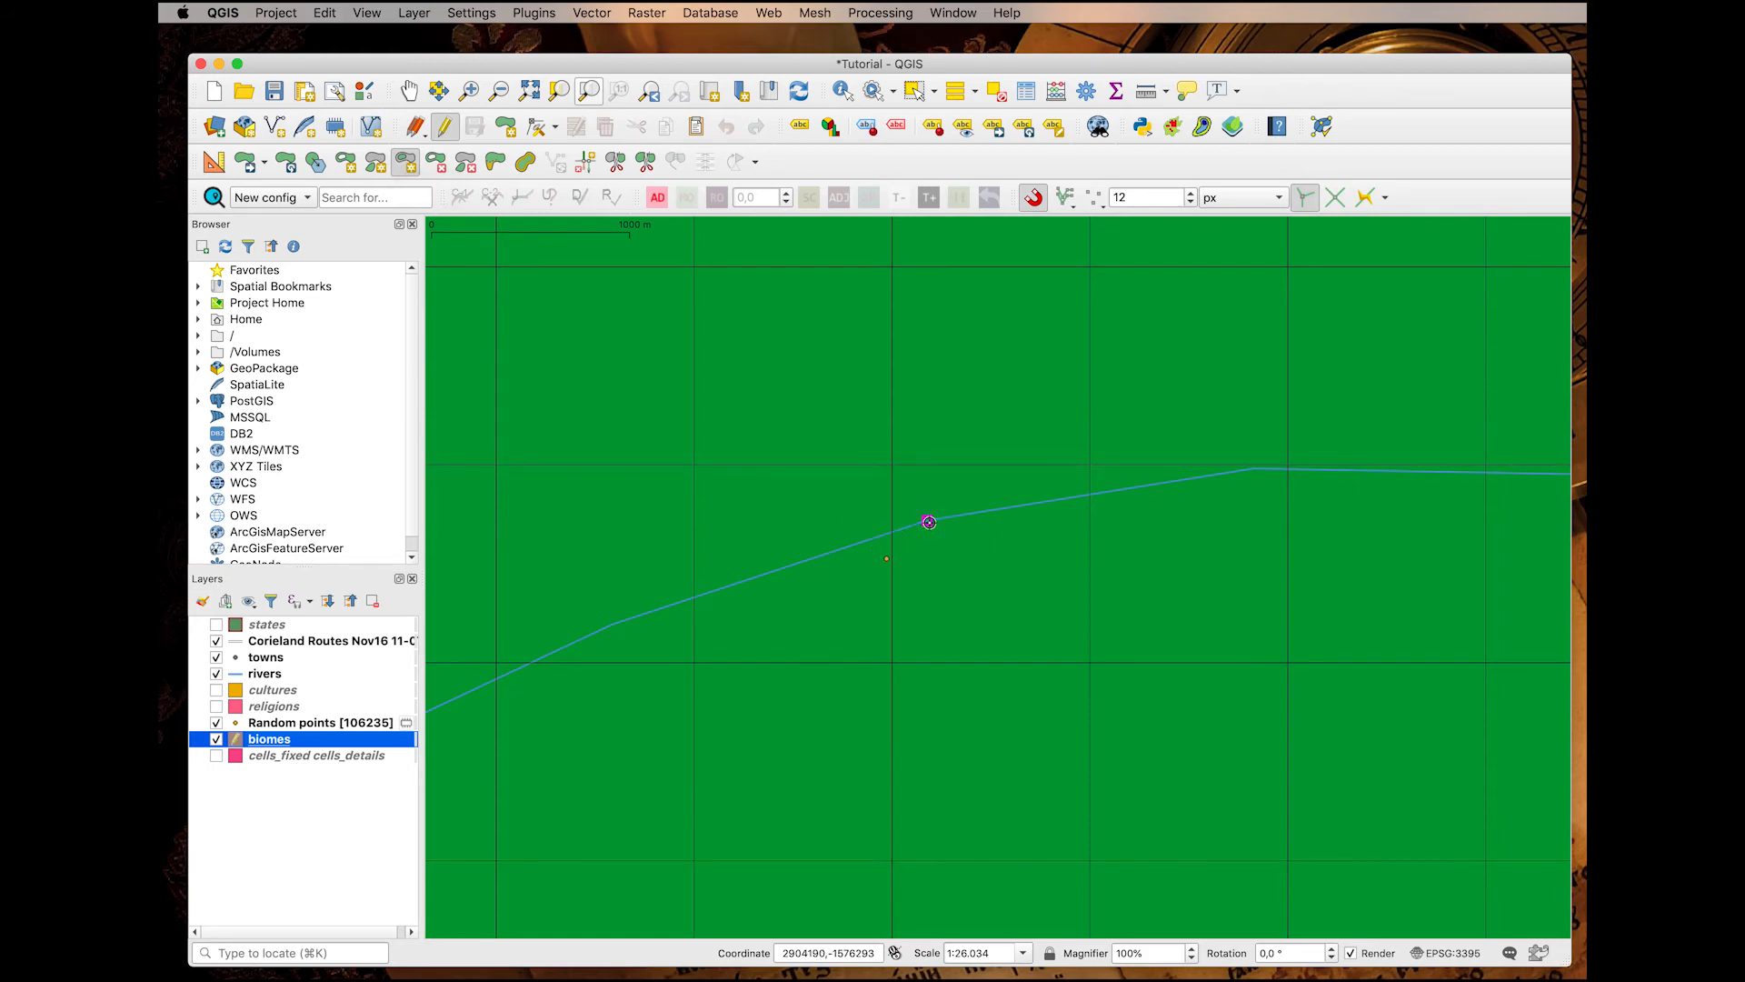
pyautogui.click(927, 522)
pyautogui.click(943, 545)
pyautogui.click(934, 593)
pyautogui.click(877, 624)
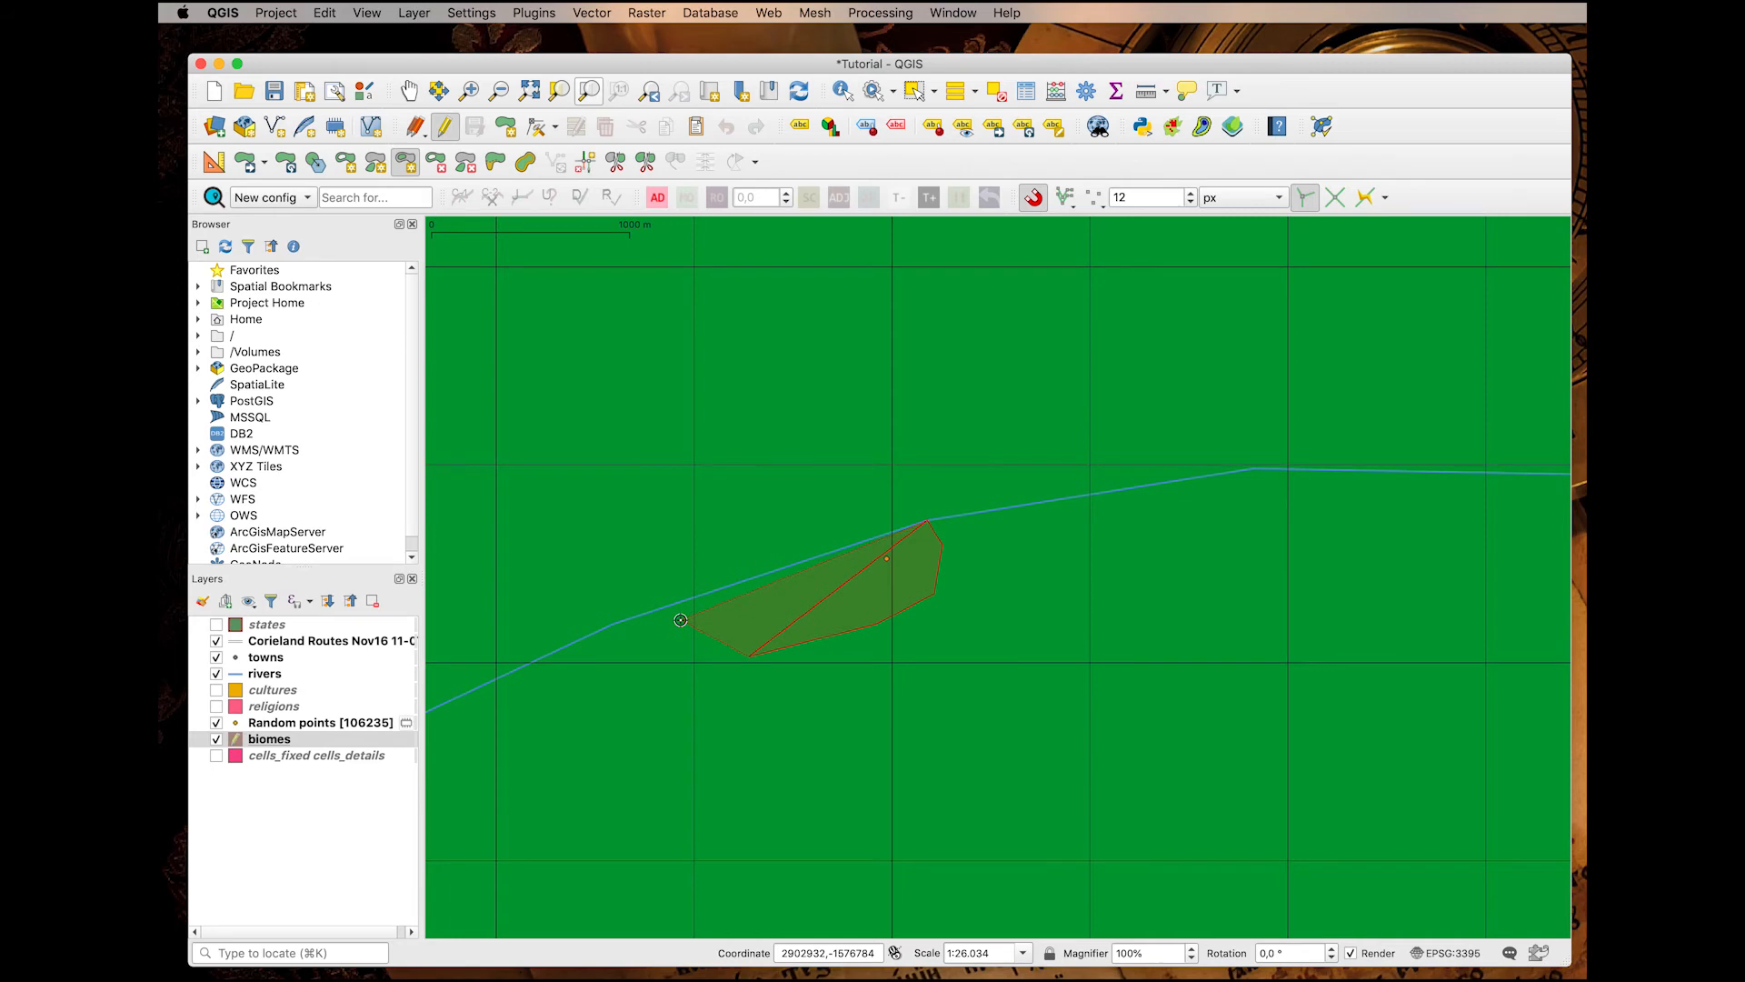
pyautogui.click(684, 628)
pyautogui.click(674, 602)
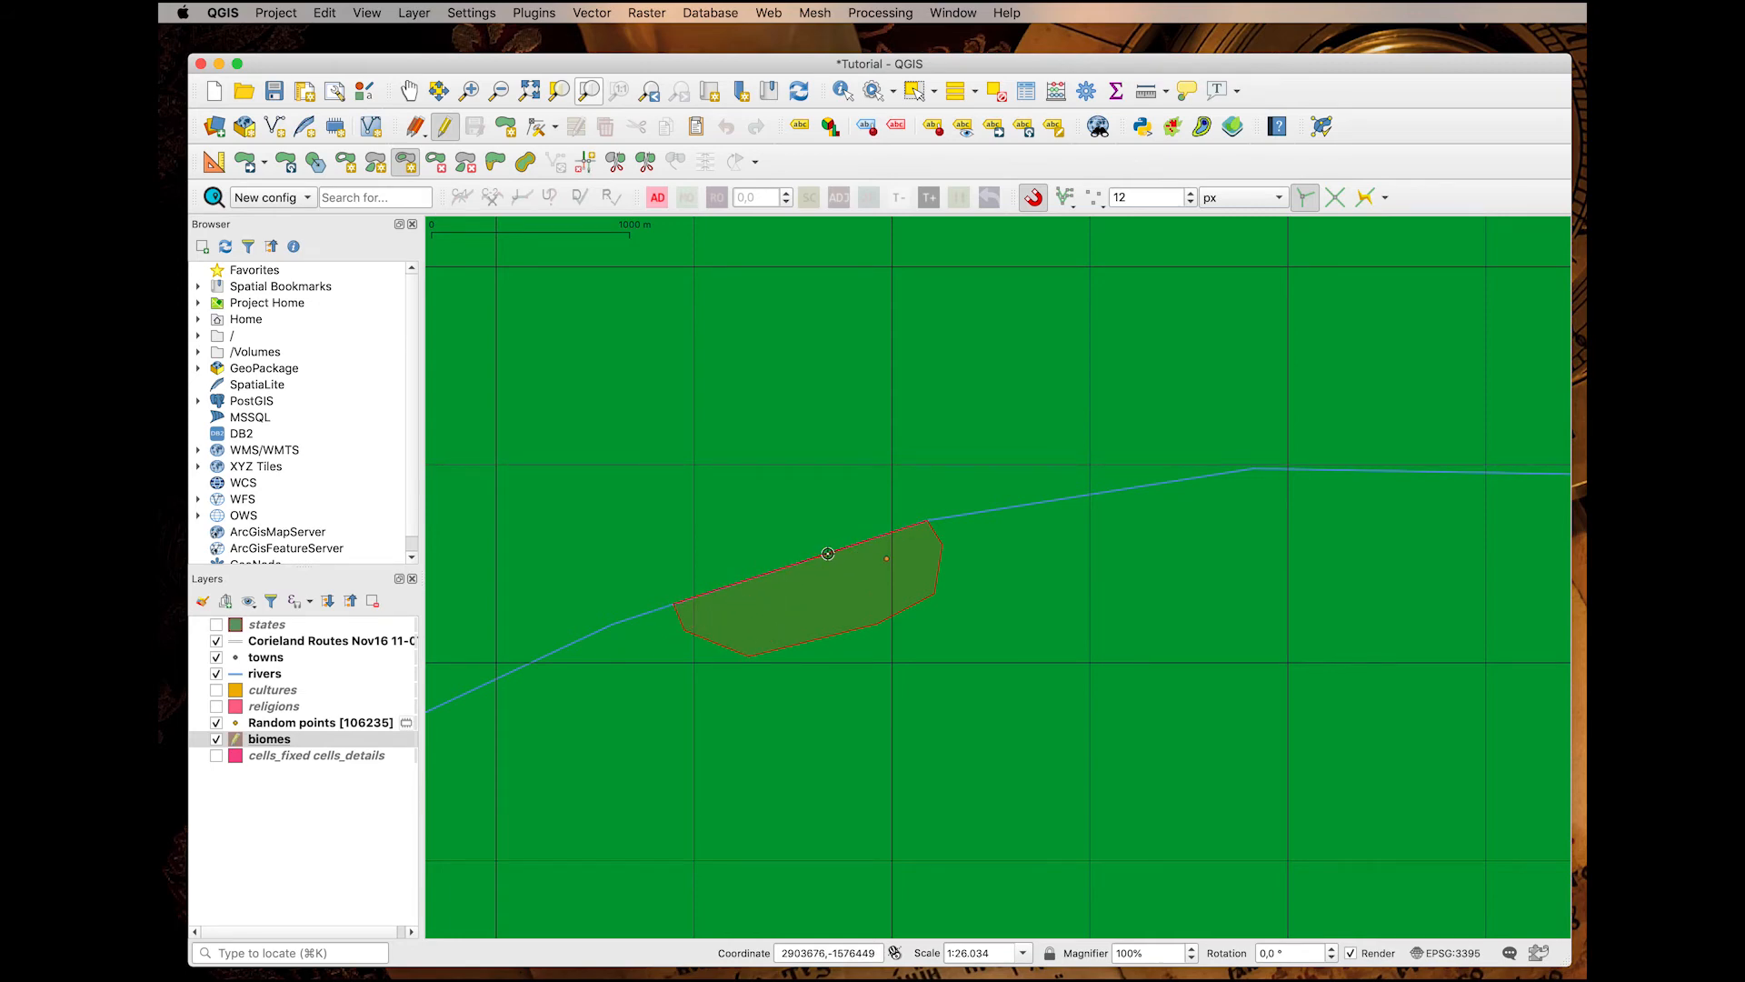
pyautogui.rightClick(948, 459)
# Set the new riverside polygon's attributes to biome Fields and colour #ff0000, and save it to the biomes layer.
pyautogui.moveTo(1113, 138); pyautogui.dragTo(1166, 200)
pyautogui.moveTo(1100, 43); pyautogui.dragTo(953, 157)
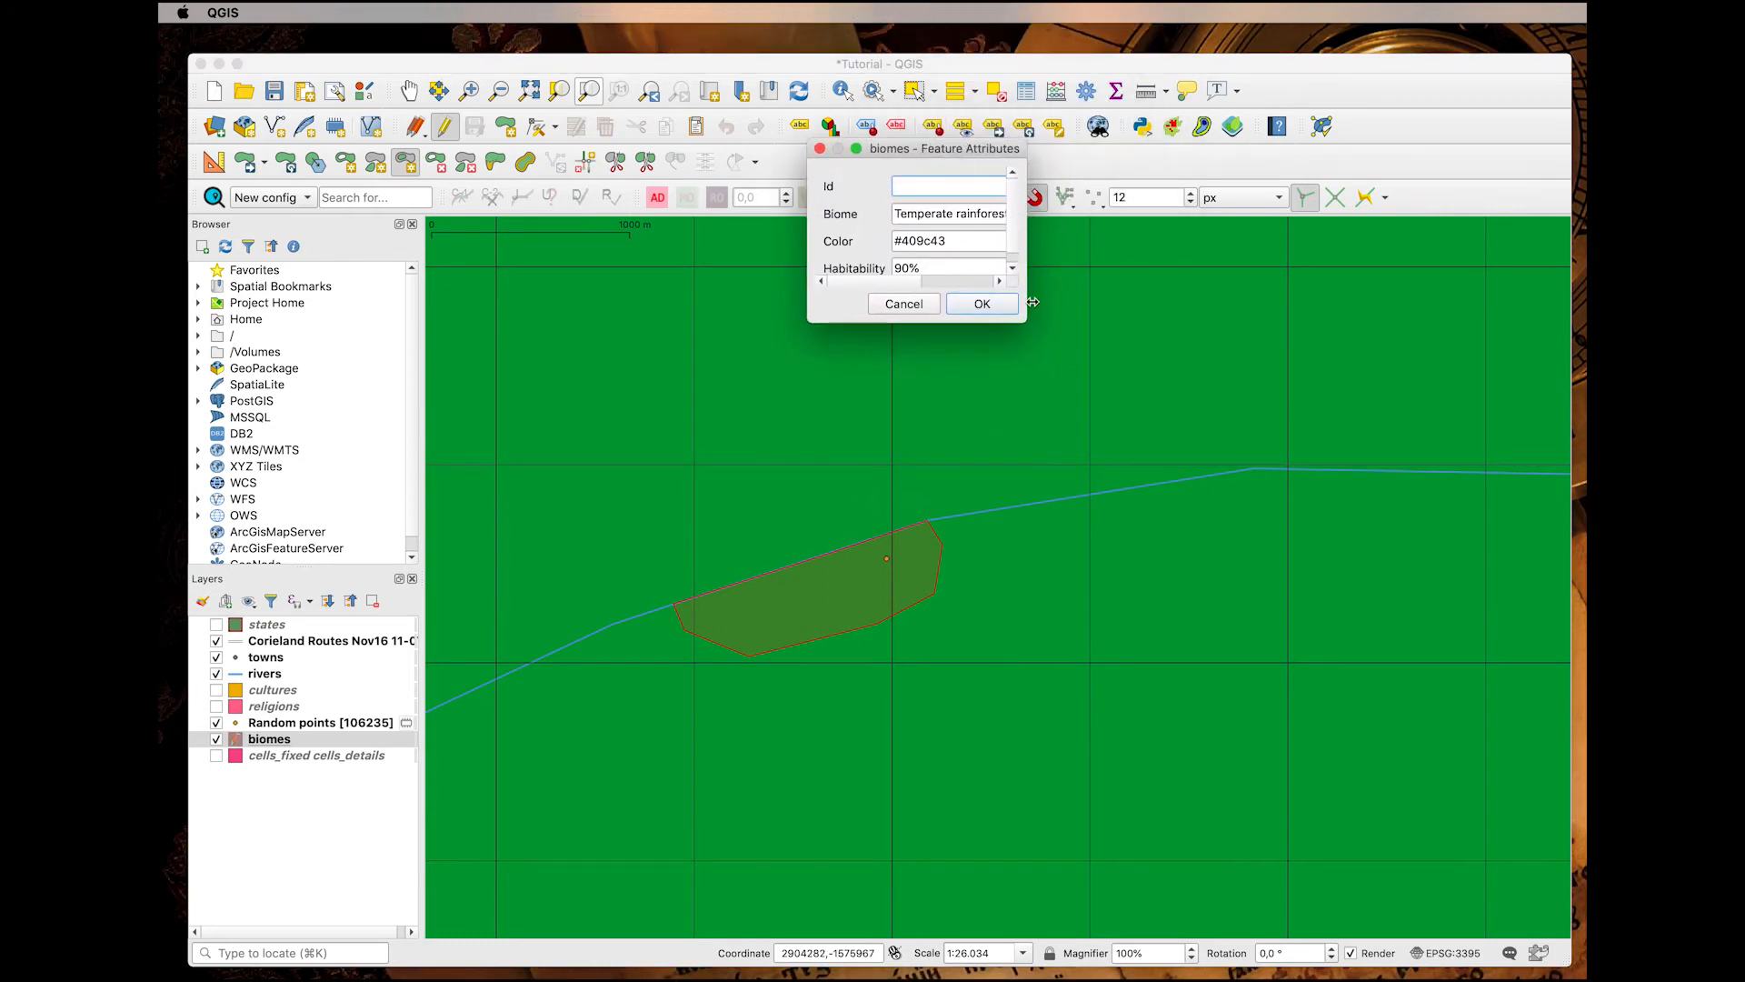
pyautogui.moveTo(1030, 325); pyautogui.dragTo(1168, 400)
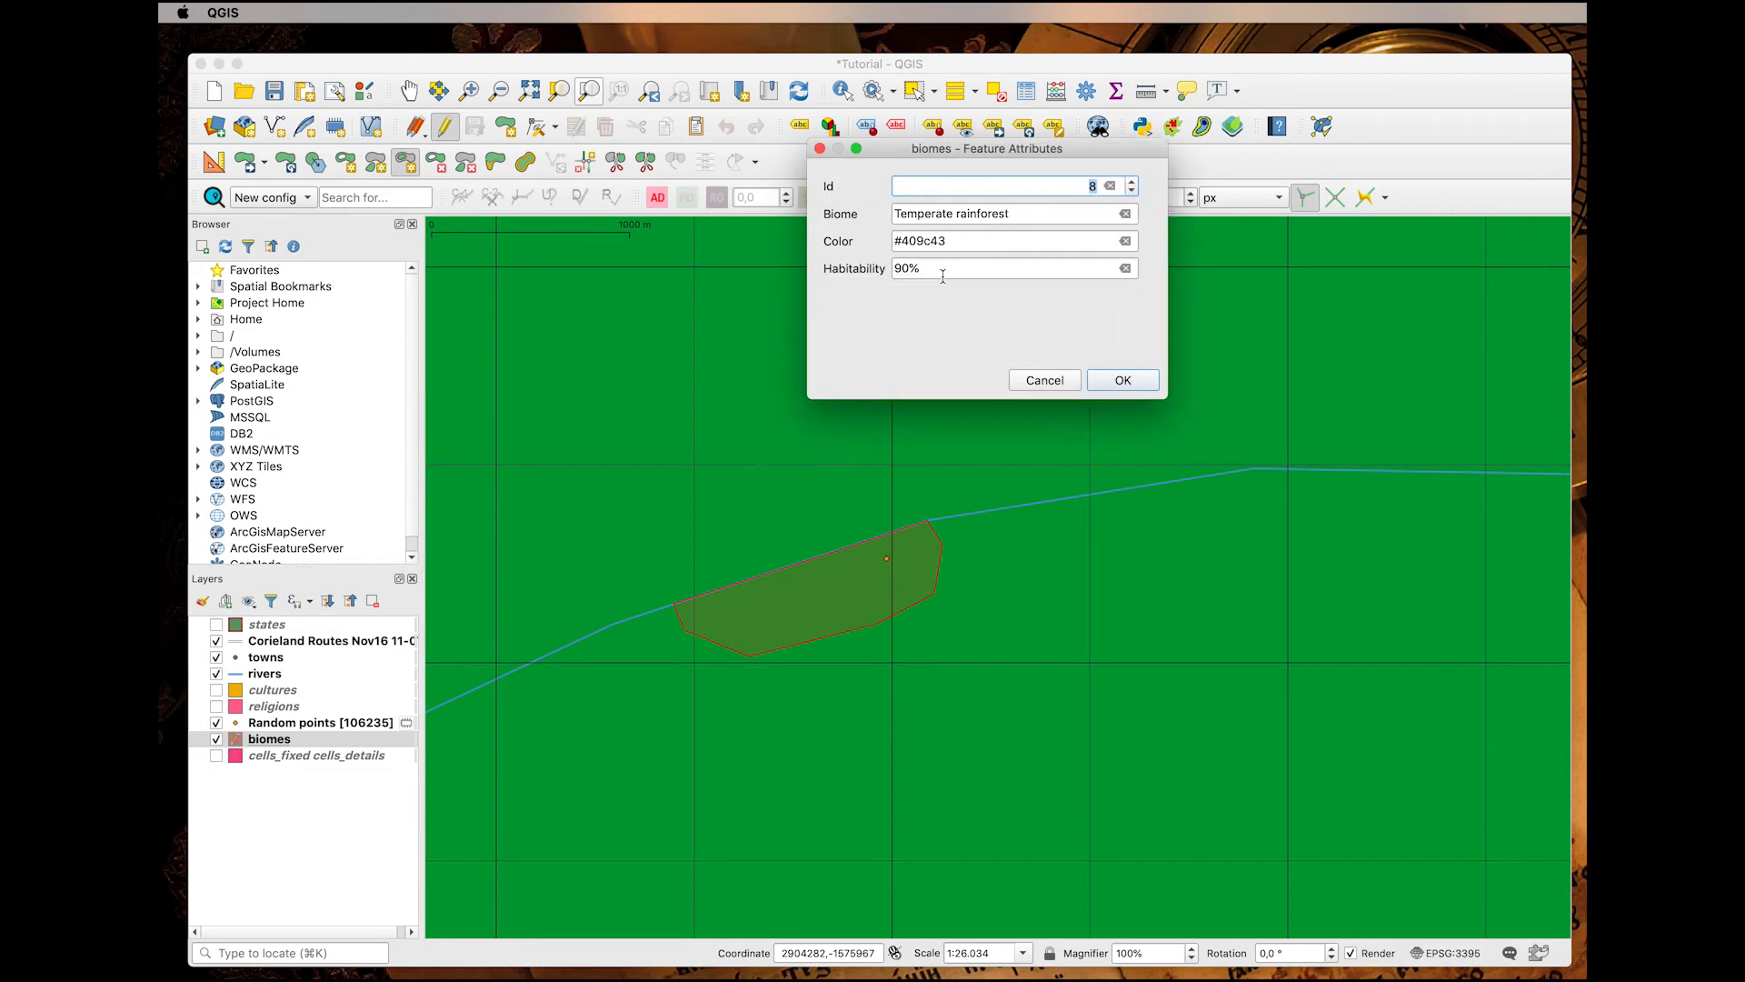
pyautogui.press('Tab')
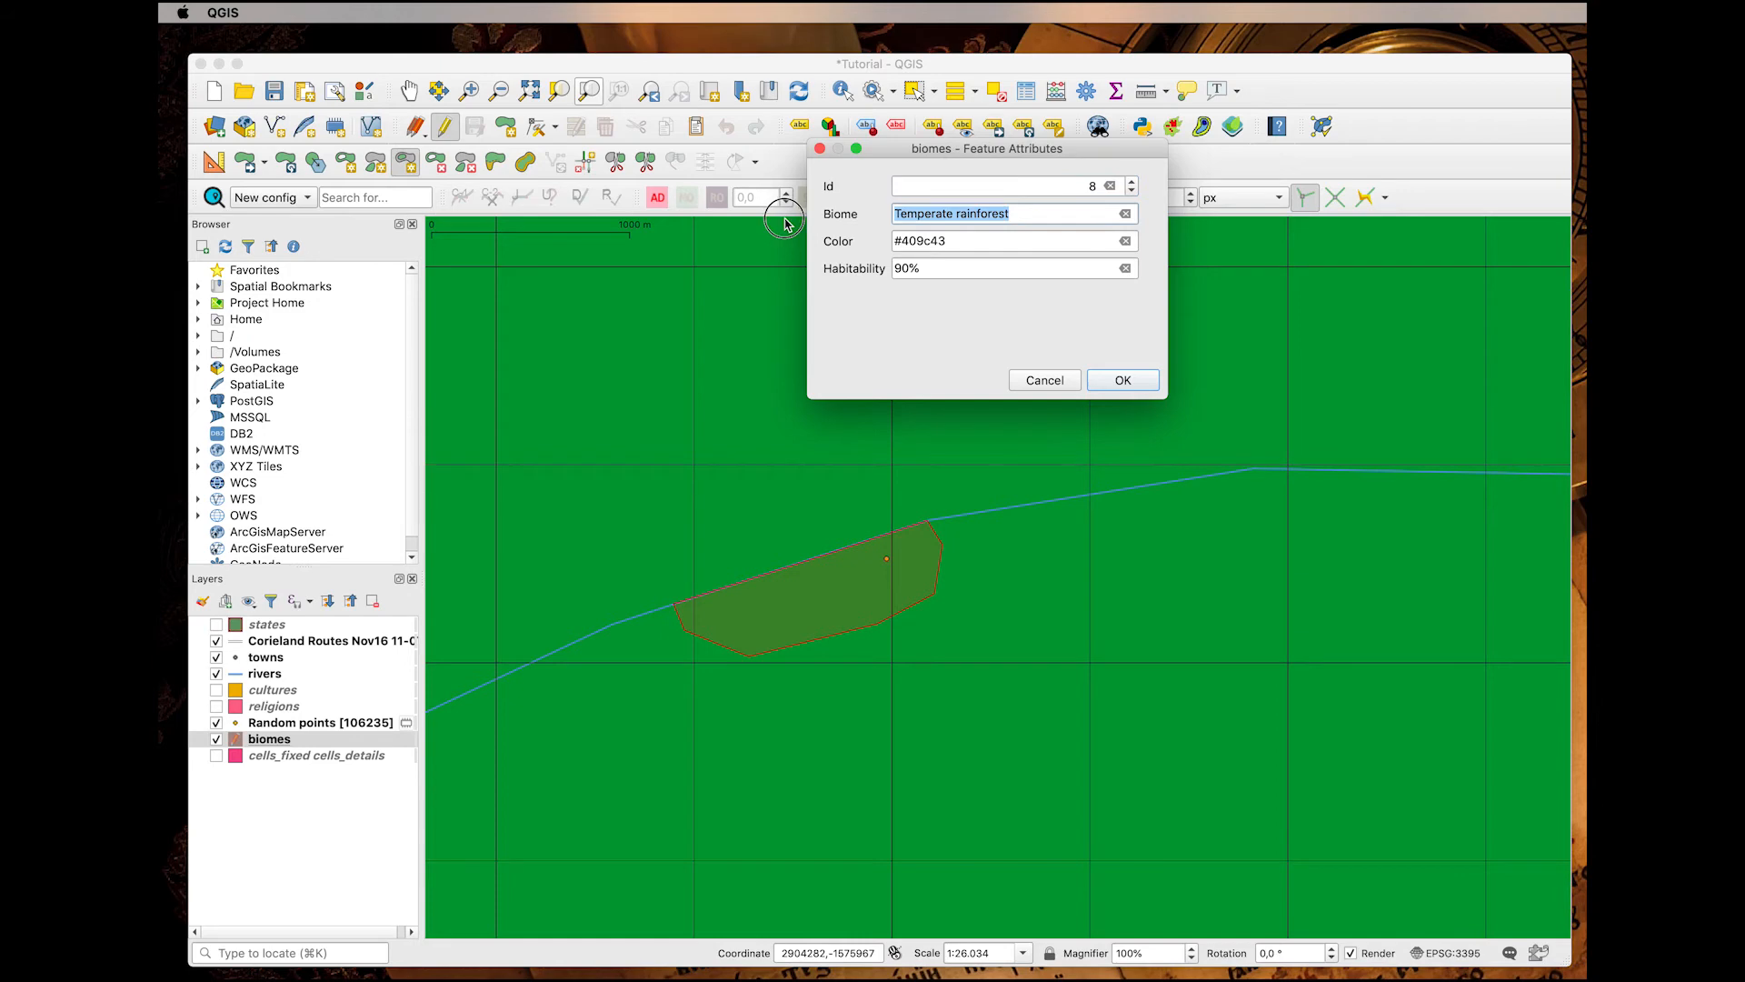
pyautogui.write('Fields')
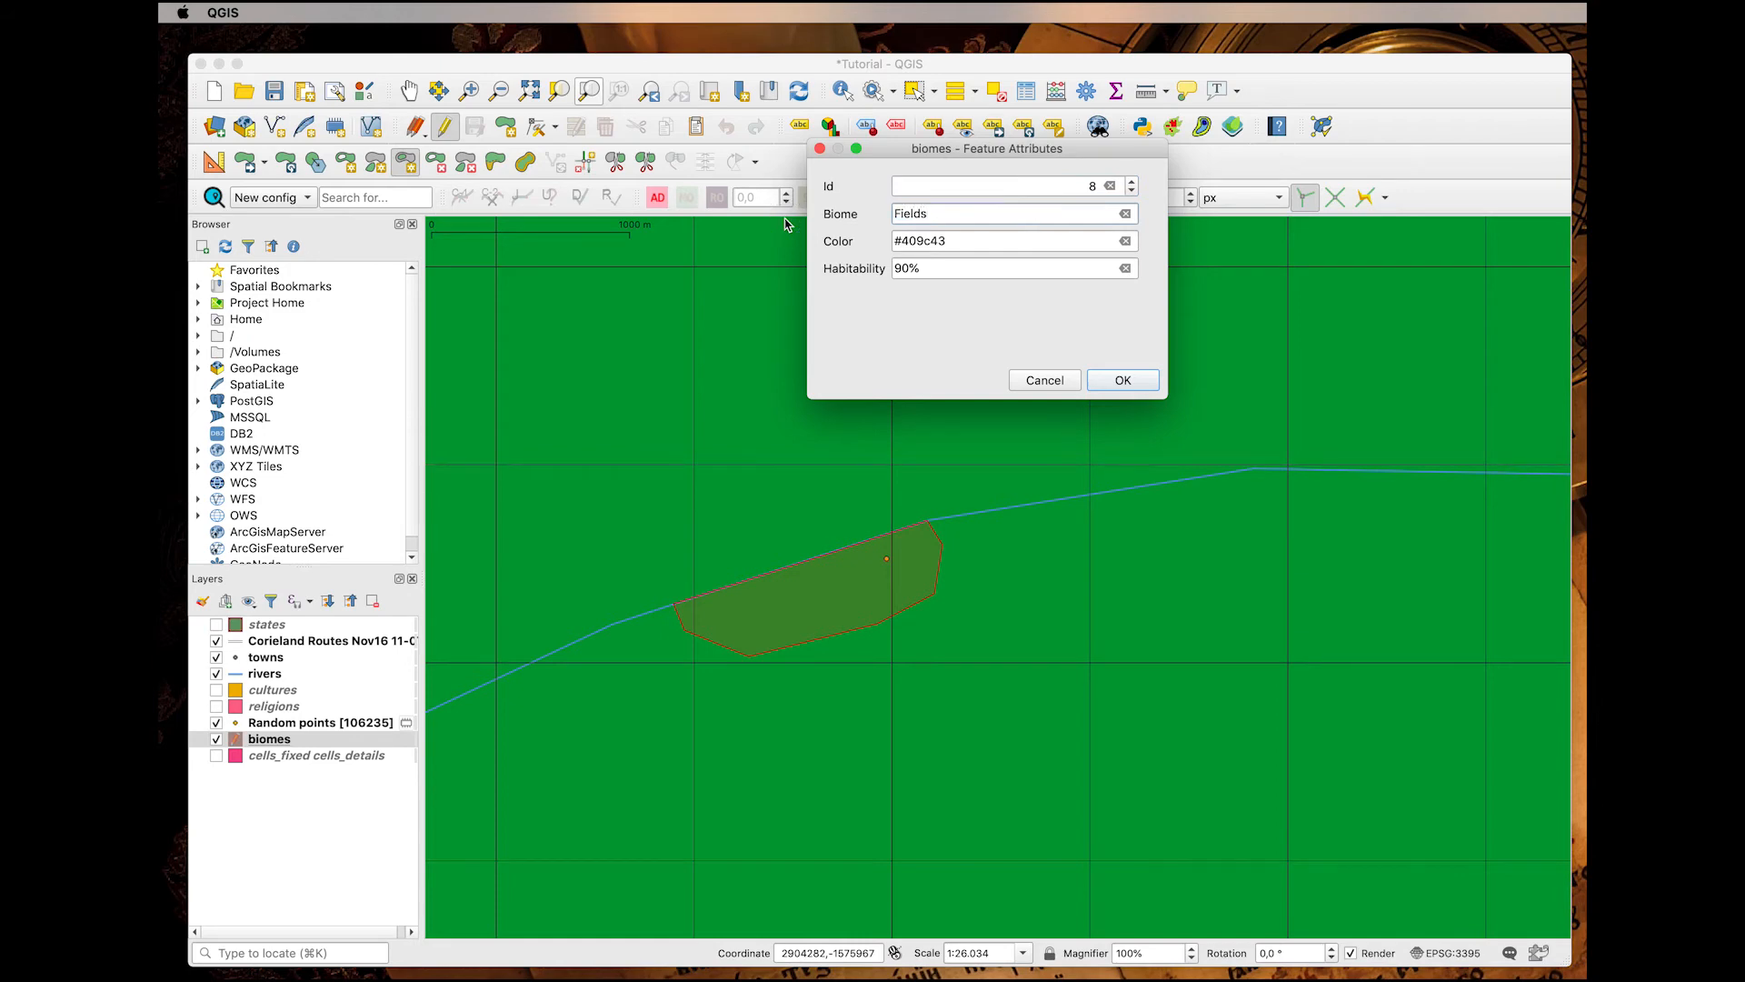
pyautogui.press('Tab')
pyautogui.press('Right')
pyautogui.hotkey('alt', 'shift', 'Left')
pyautogui.write('ff00')
pyautogui.press('Tab')
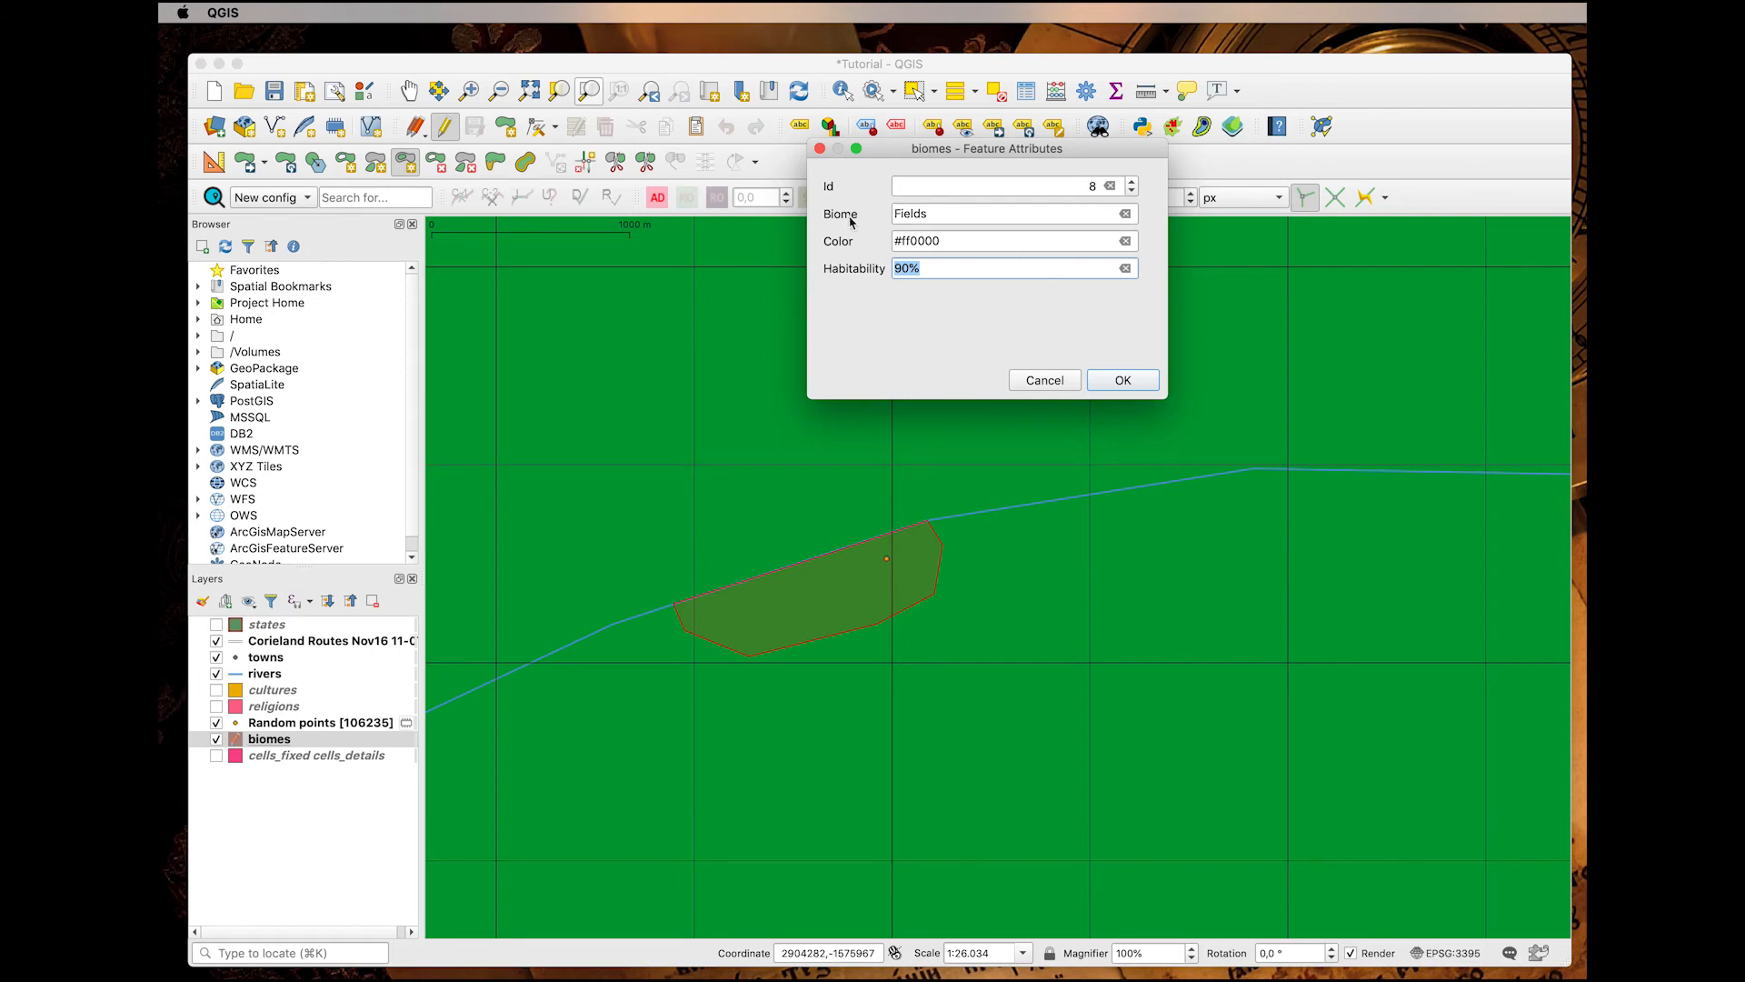
pyautogui.click(1122, 380)
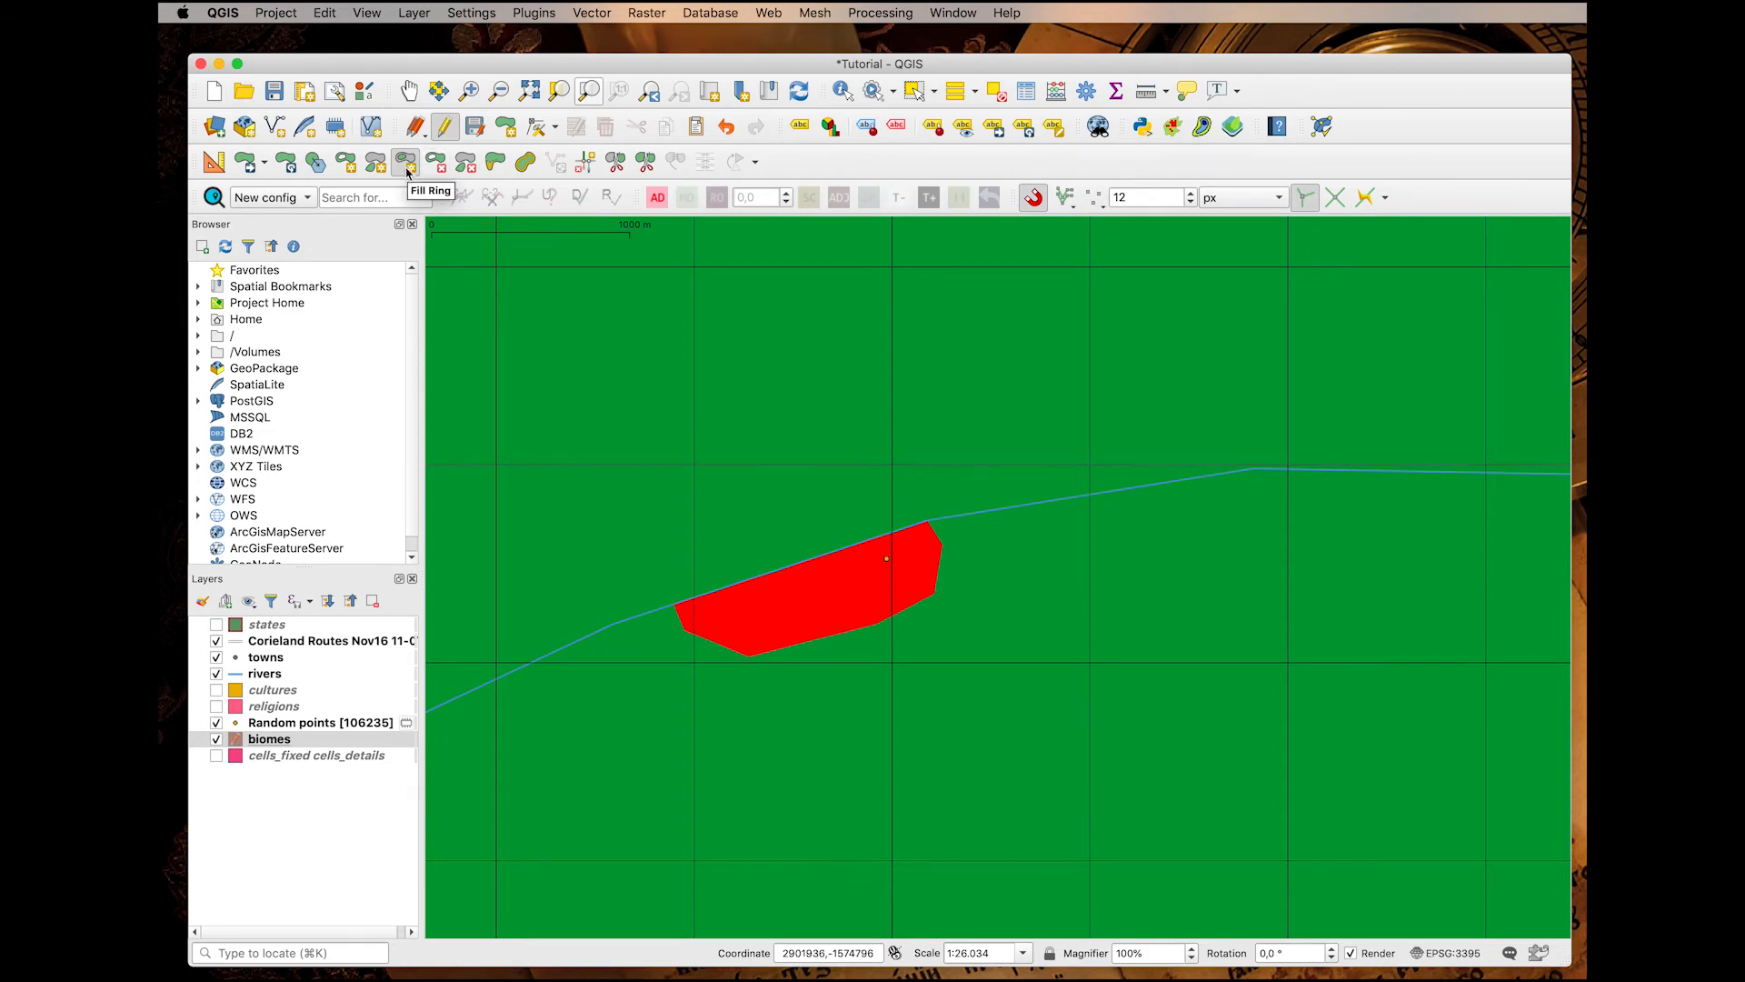
# Select the biome surrounding the red fields area, examine its extent across the map, and clear the selection.
pyautogui.click(406, 167)
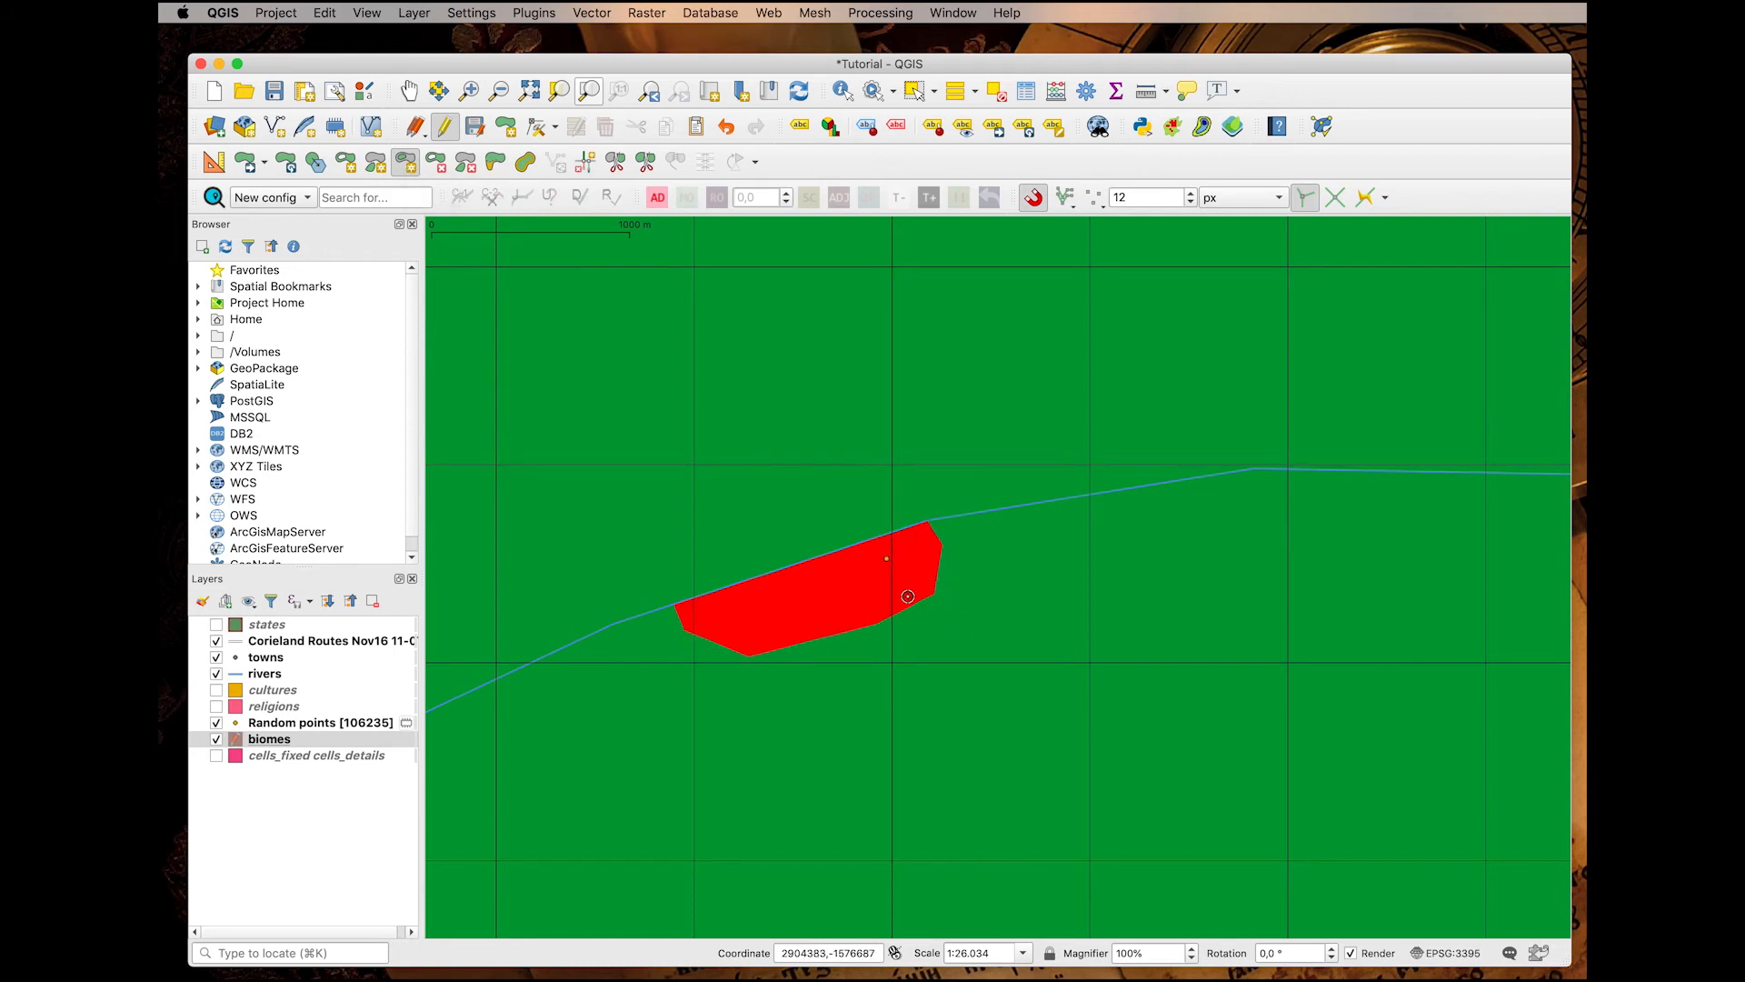
pyautogui.click(914, 92)
pyautogui.click(1007, 593)
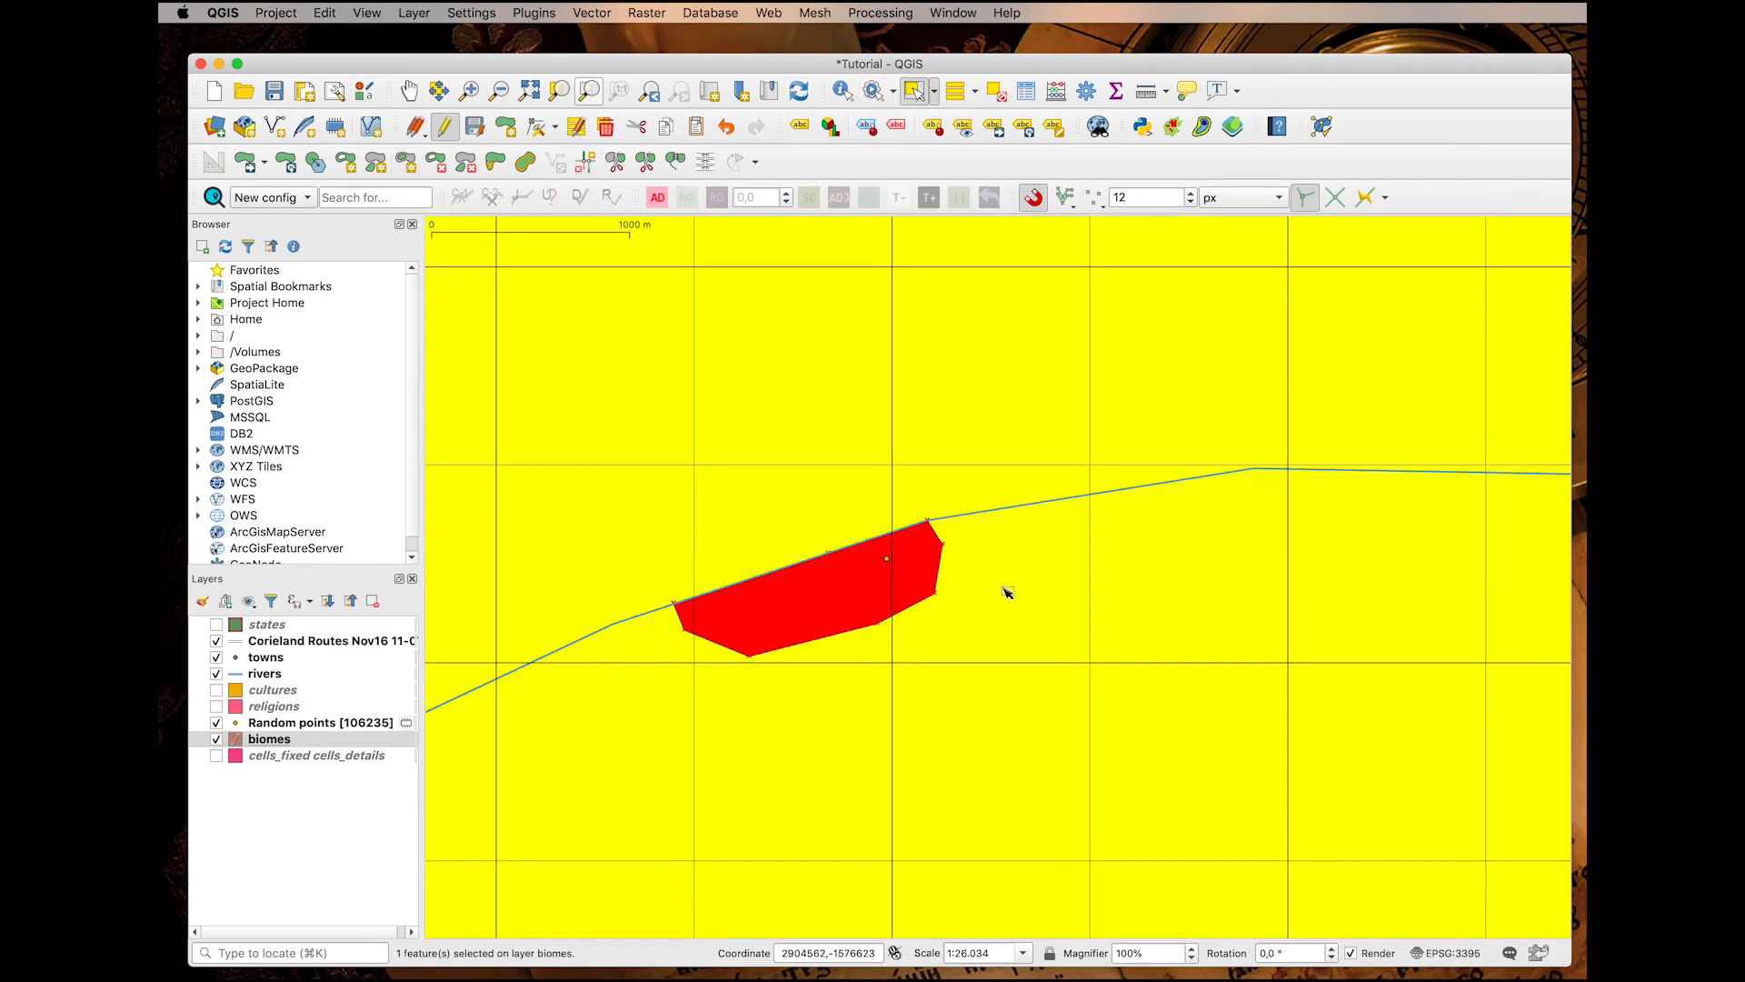
pyautogui.scroll(-3, 1007, 593)
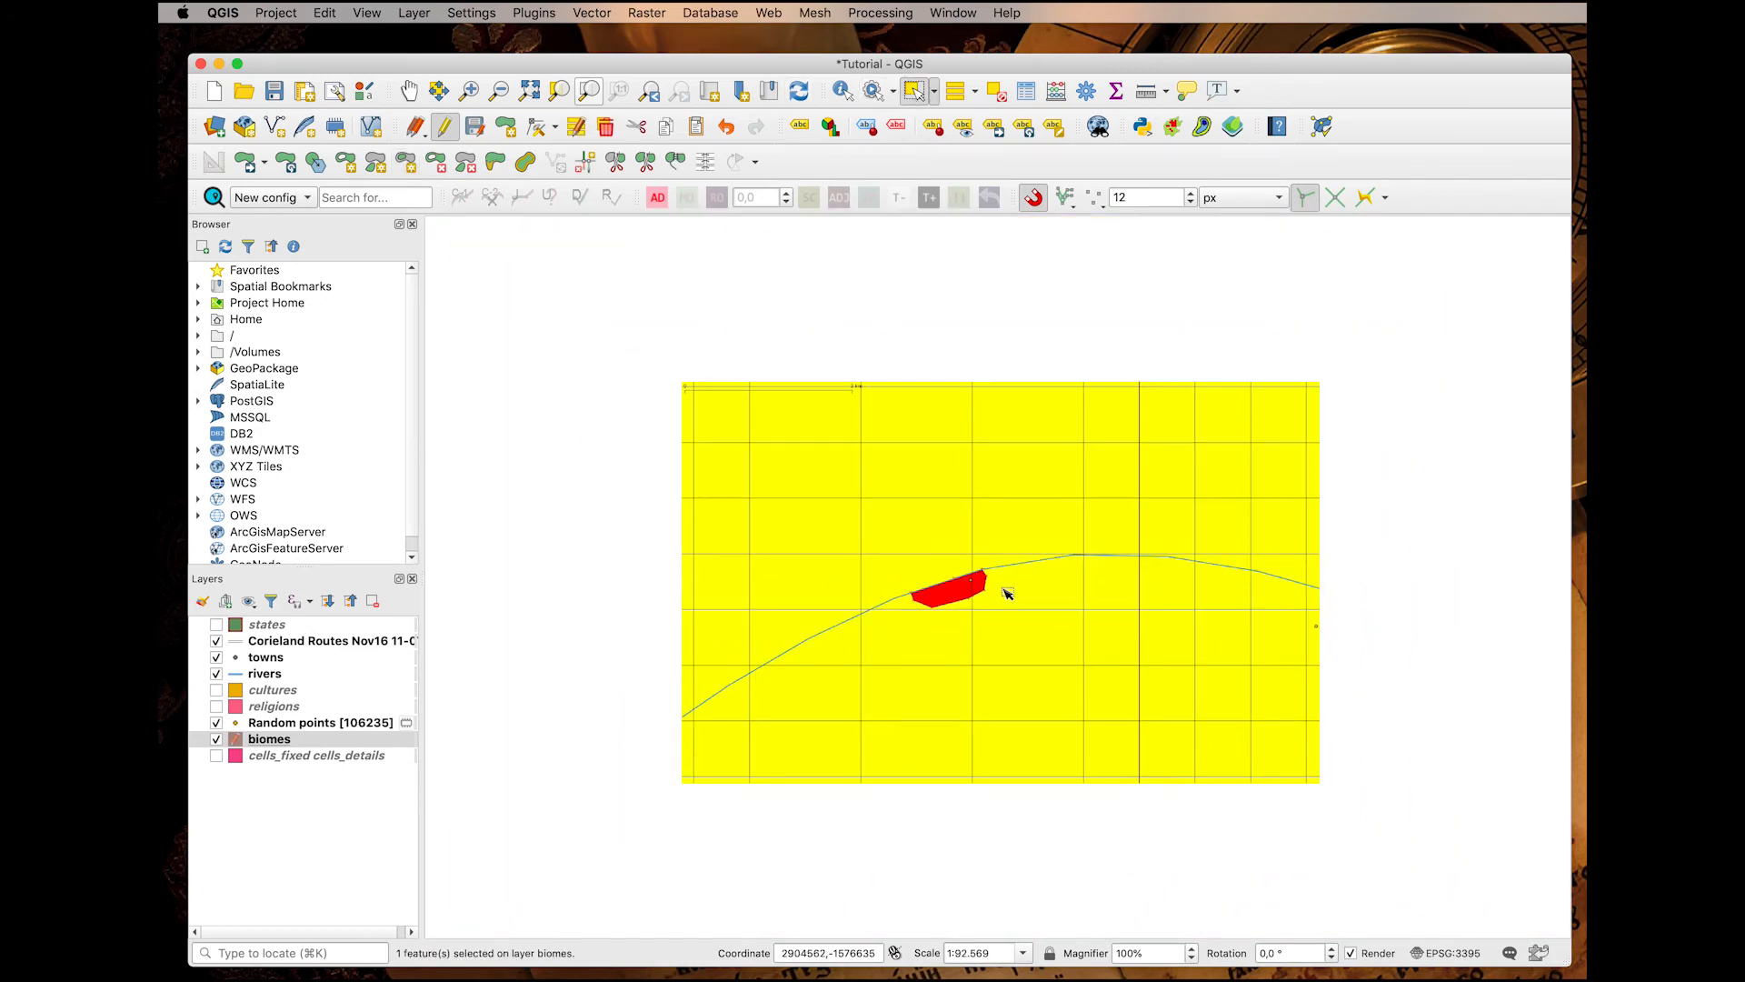
pyautogui.scroll(-3, 1008, 597)
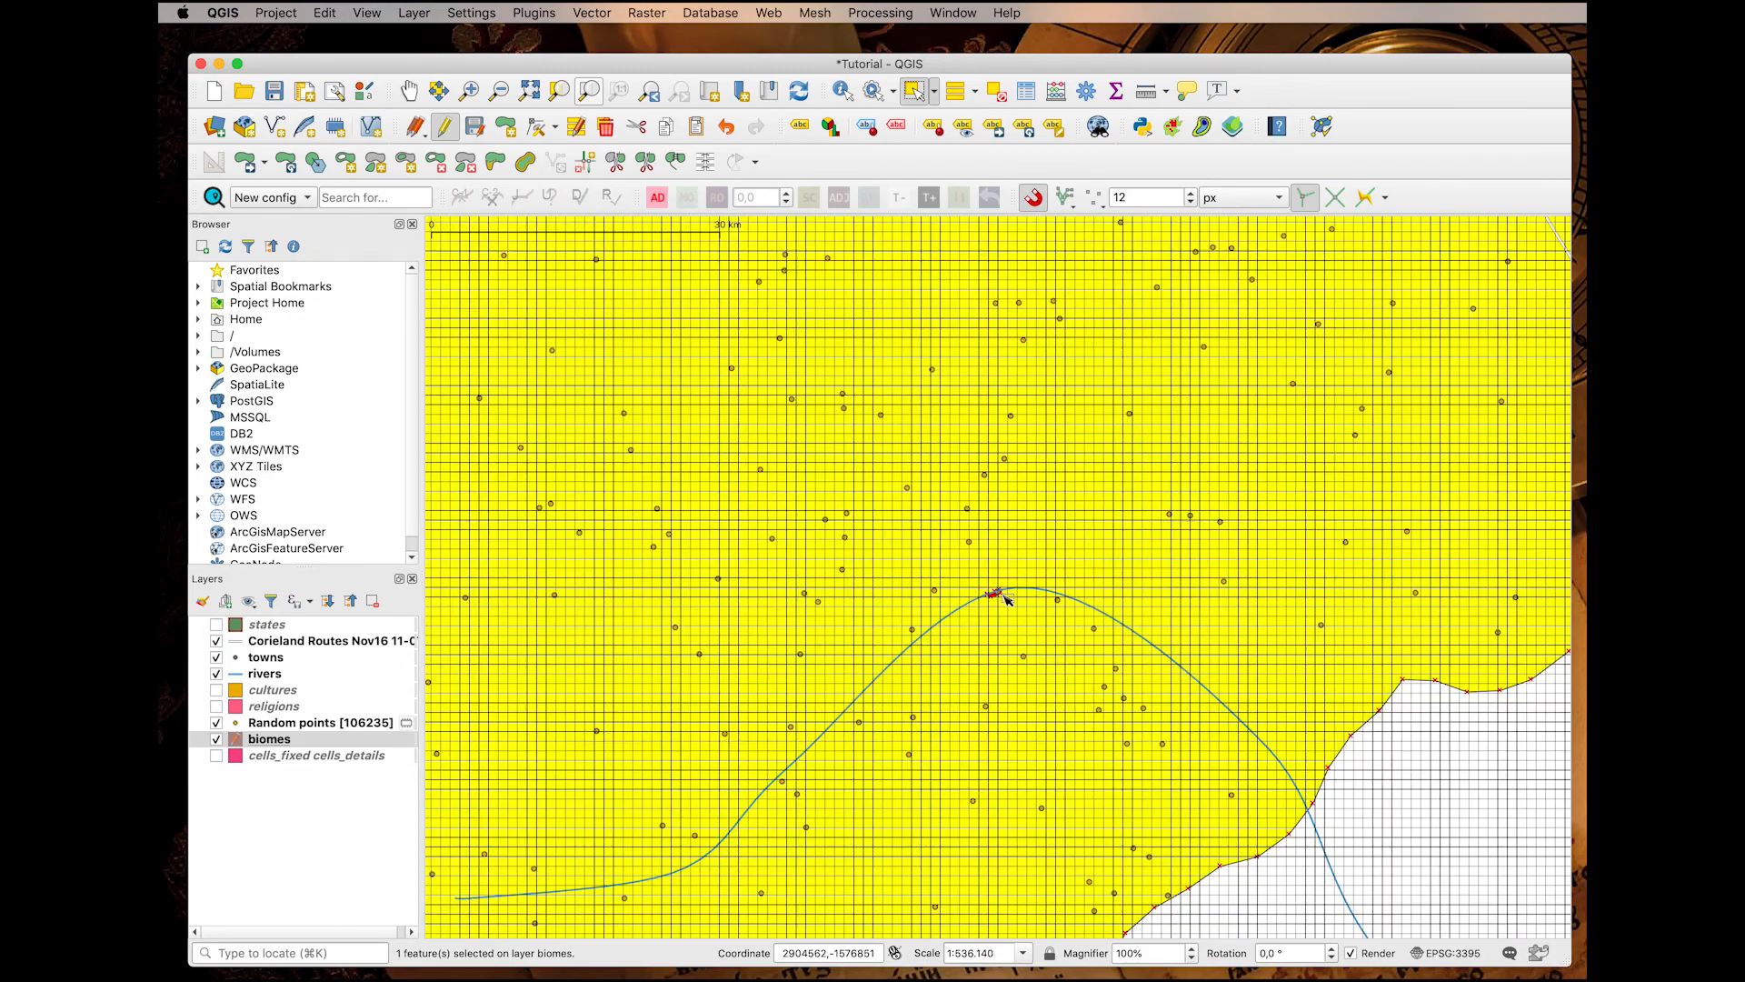
pyautogui.scroll(-1, 1007, 597)
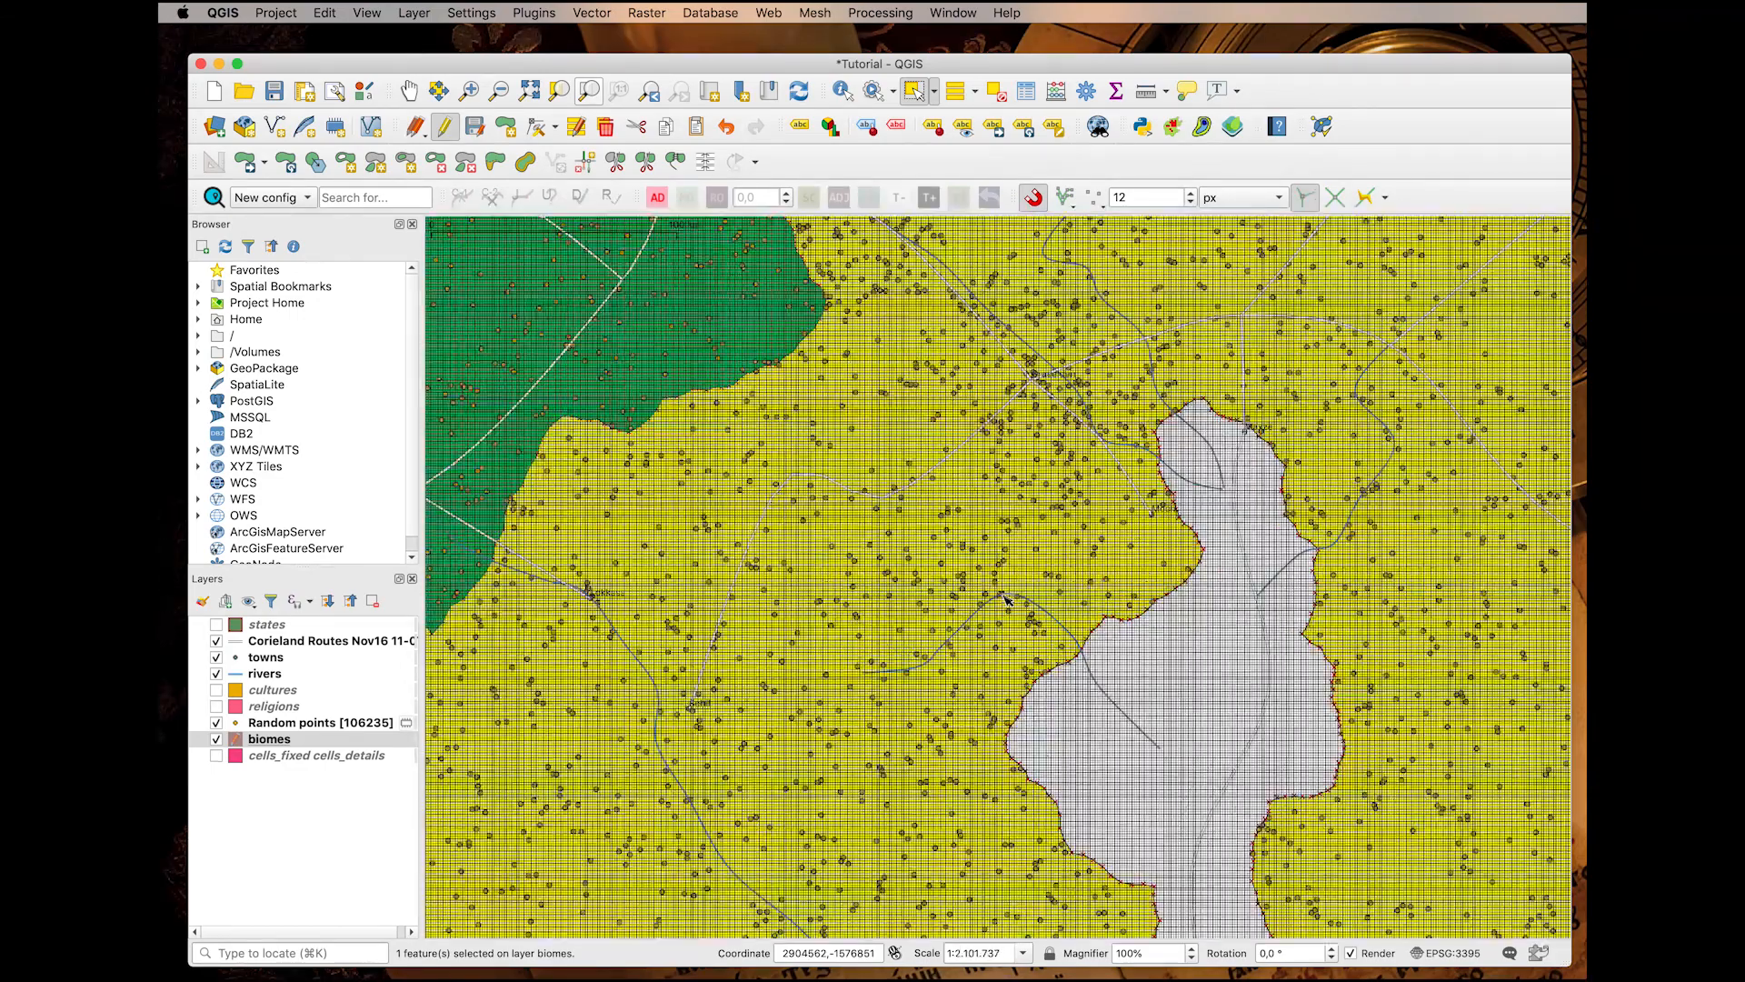
pyautogui.scroll(-2, 1007, 597)
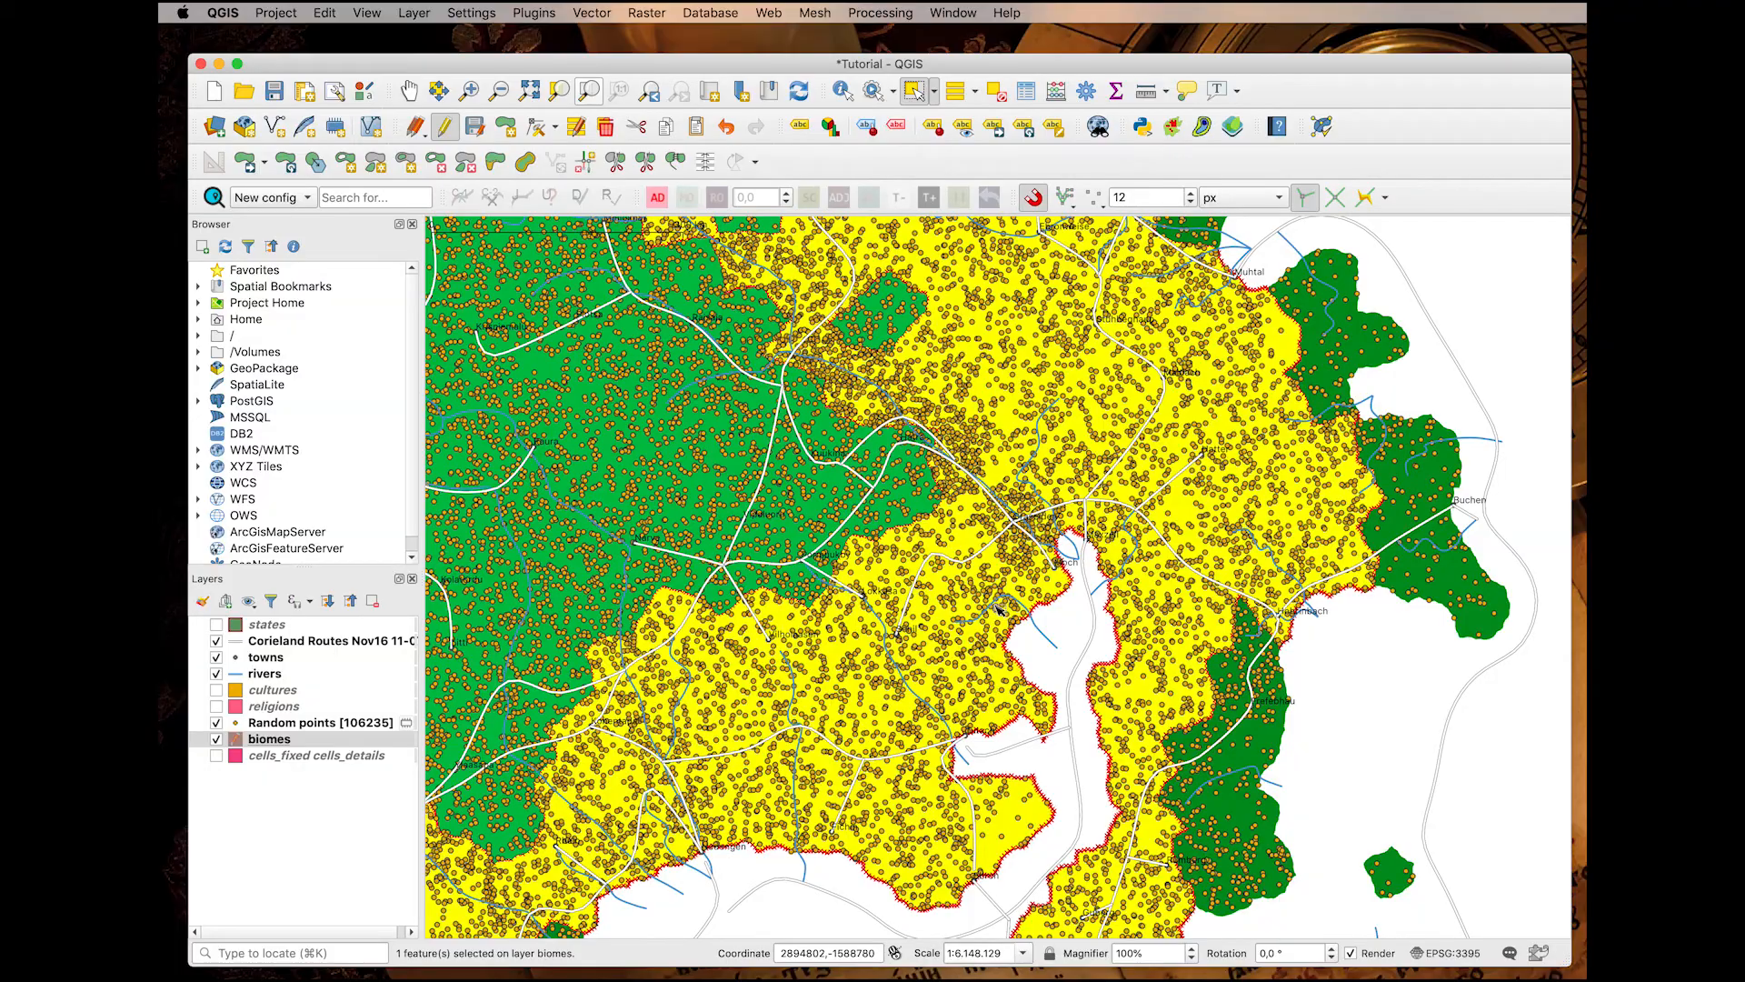
pyautogui.scroll(5, 1006, 612)
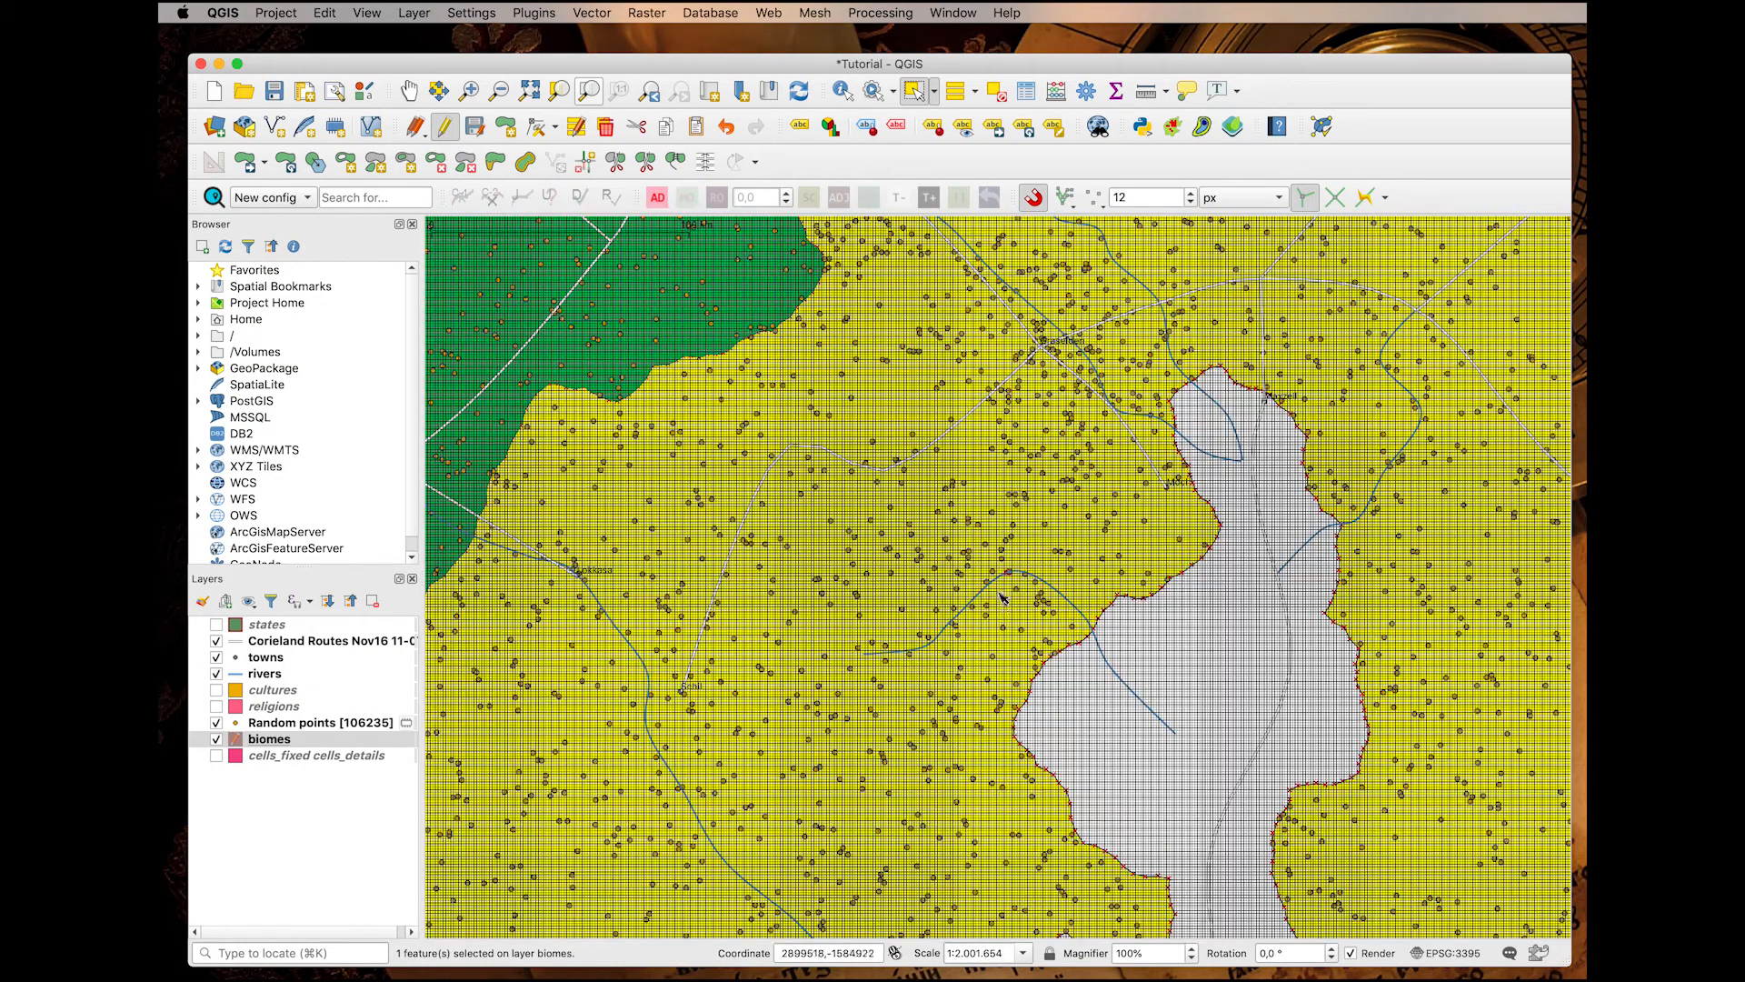
pyautogui.scroll(10, 1006, 600)
pyautogui.scroll(8, 1015, 562)
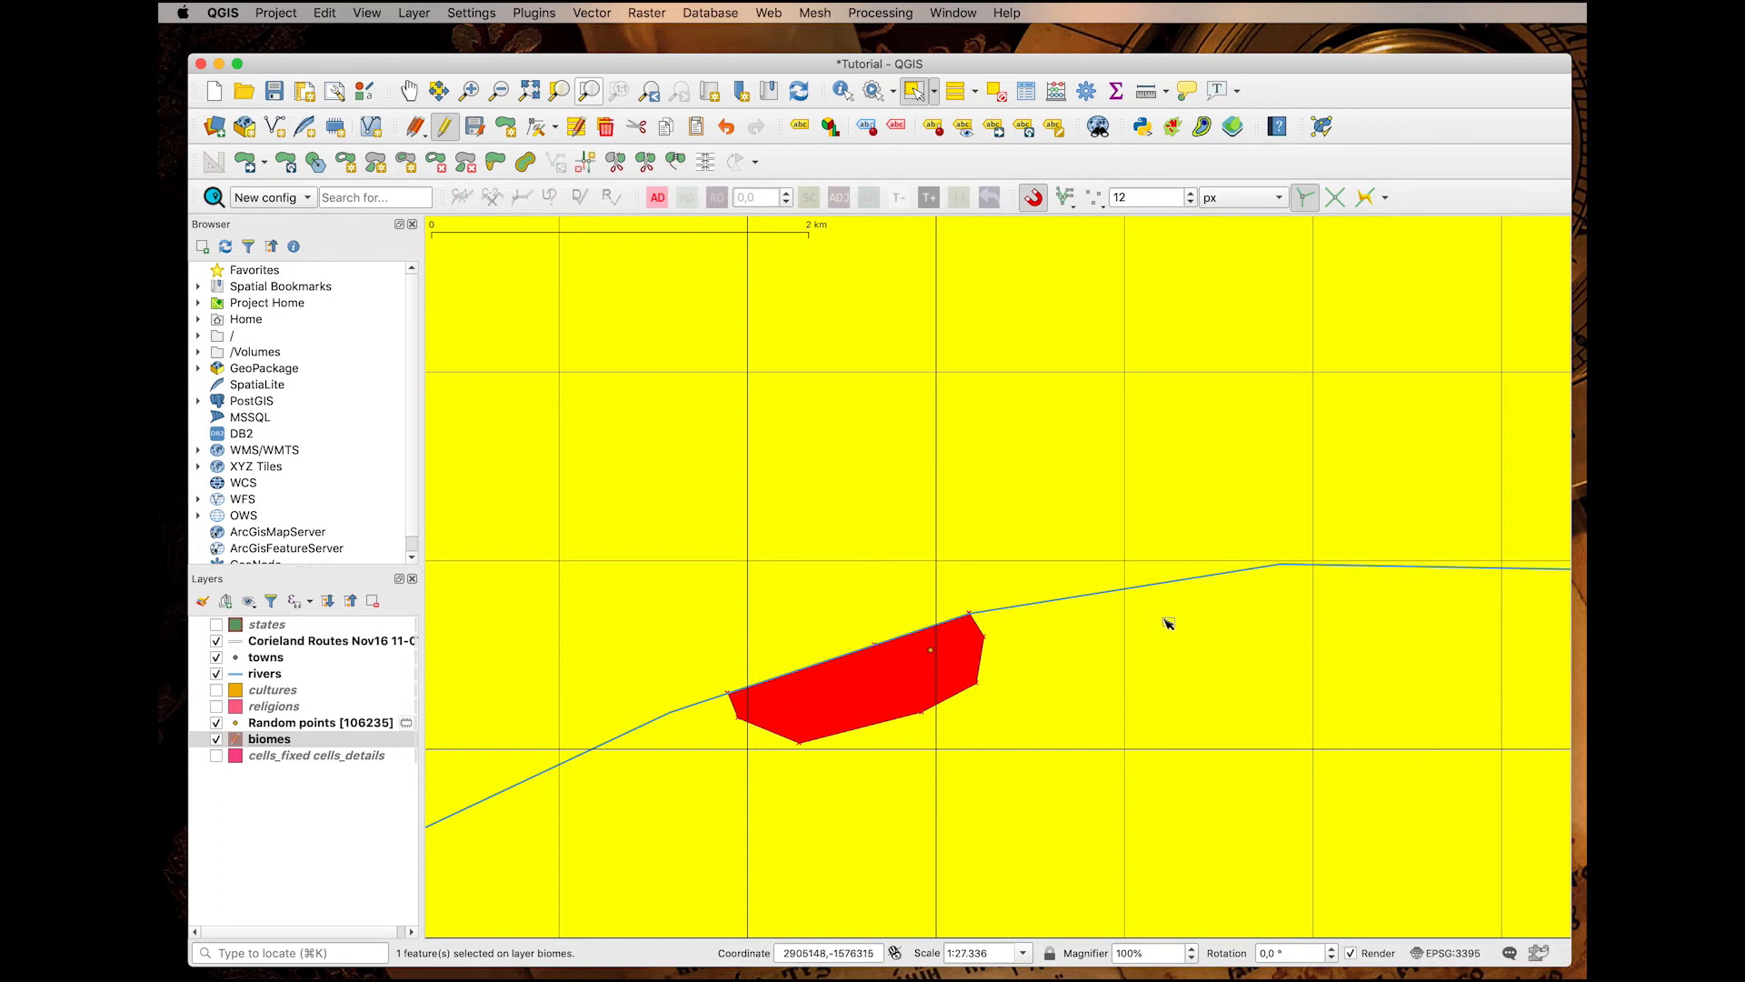
pyautogui.scroll(-1, 1203, 608)
pyautogui.scroll(-1, 1202, 609)
pyautogui.moveTo(1203, 608); pyautogui.dragTo(670, 433)
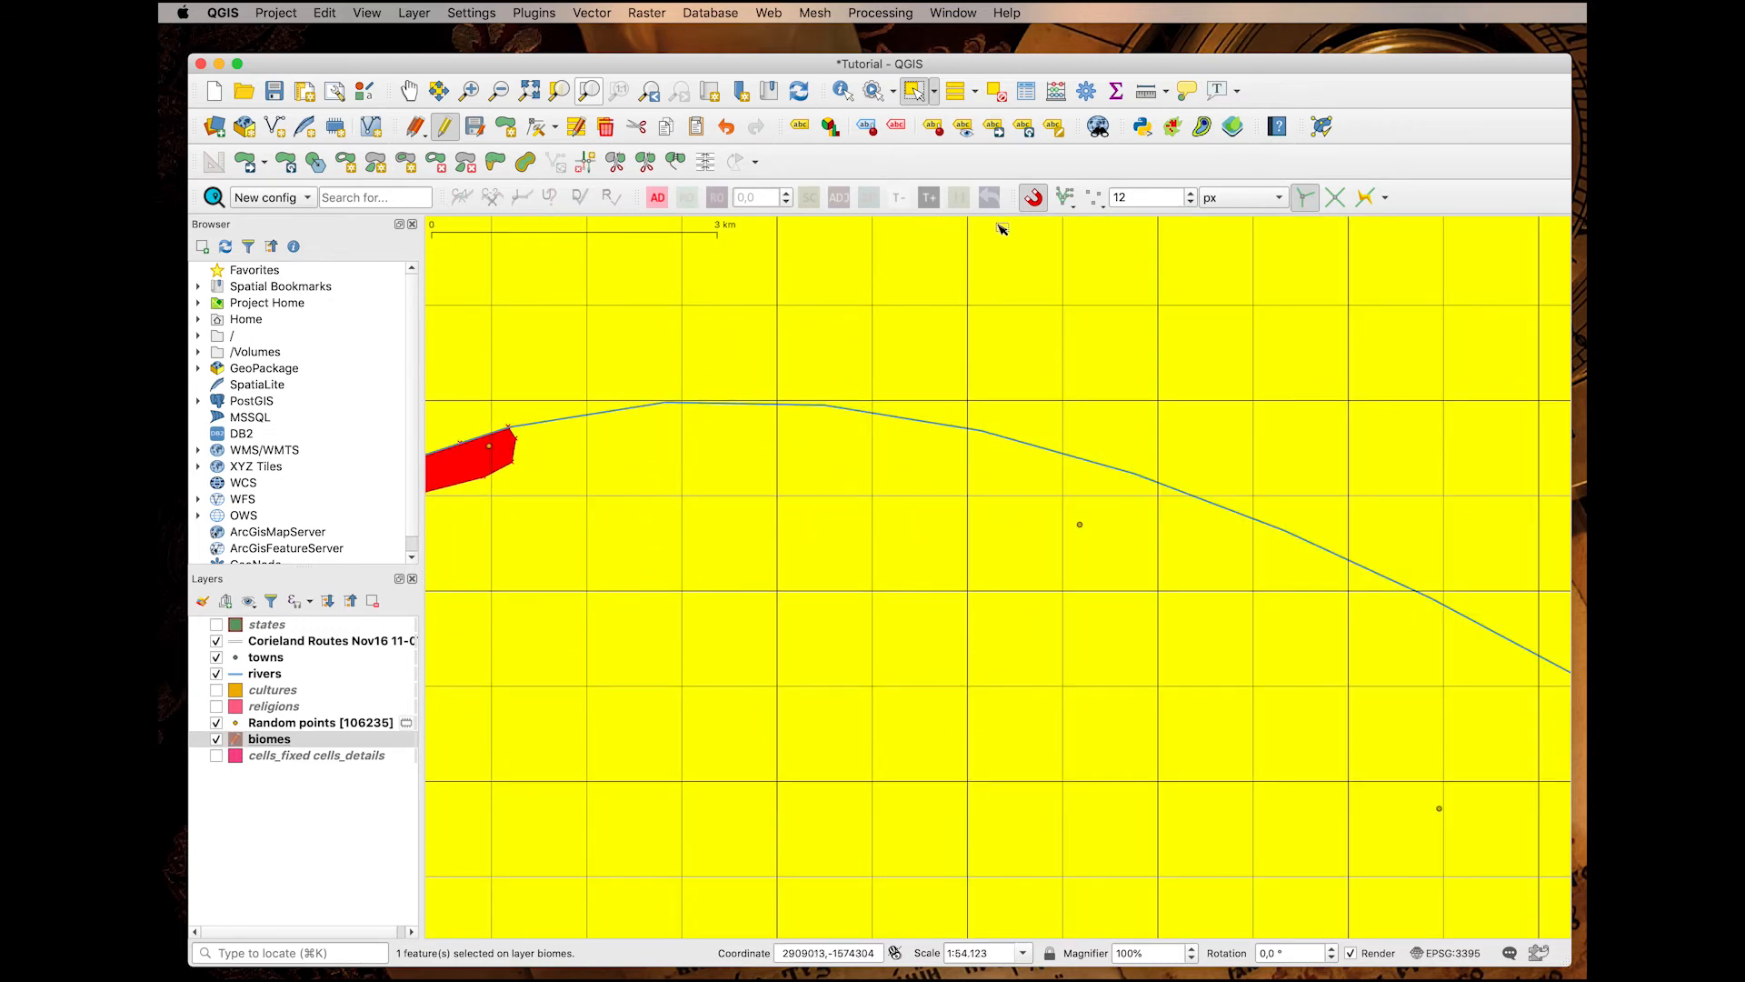
pyautogui.click(1003, 93)
# Draw a Fill Ring polygon about 2.5 km across in the biomes layer, enclosing the next village point east along the river's south bank.
pyautogui.moveTo(1072, 460); pyautogui.dragTo(1006, 448)
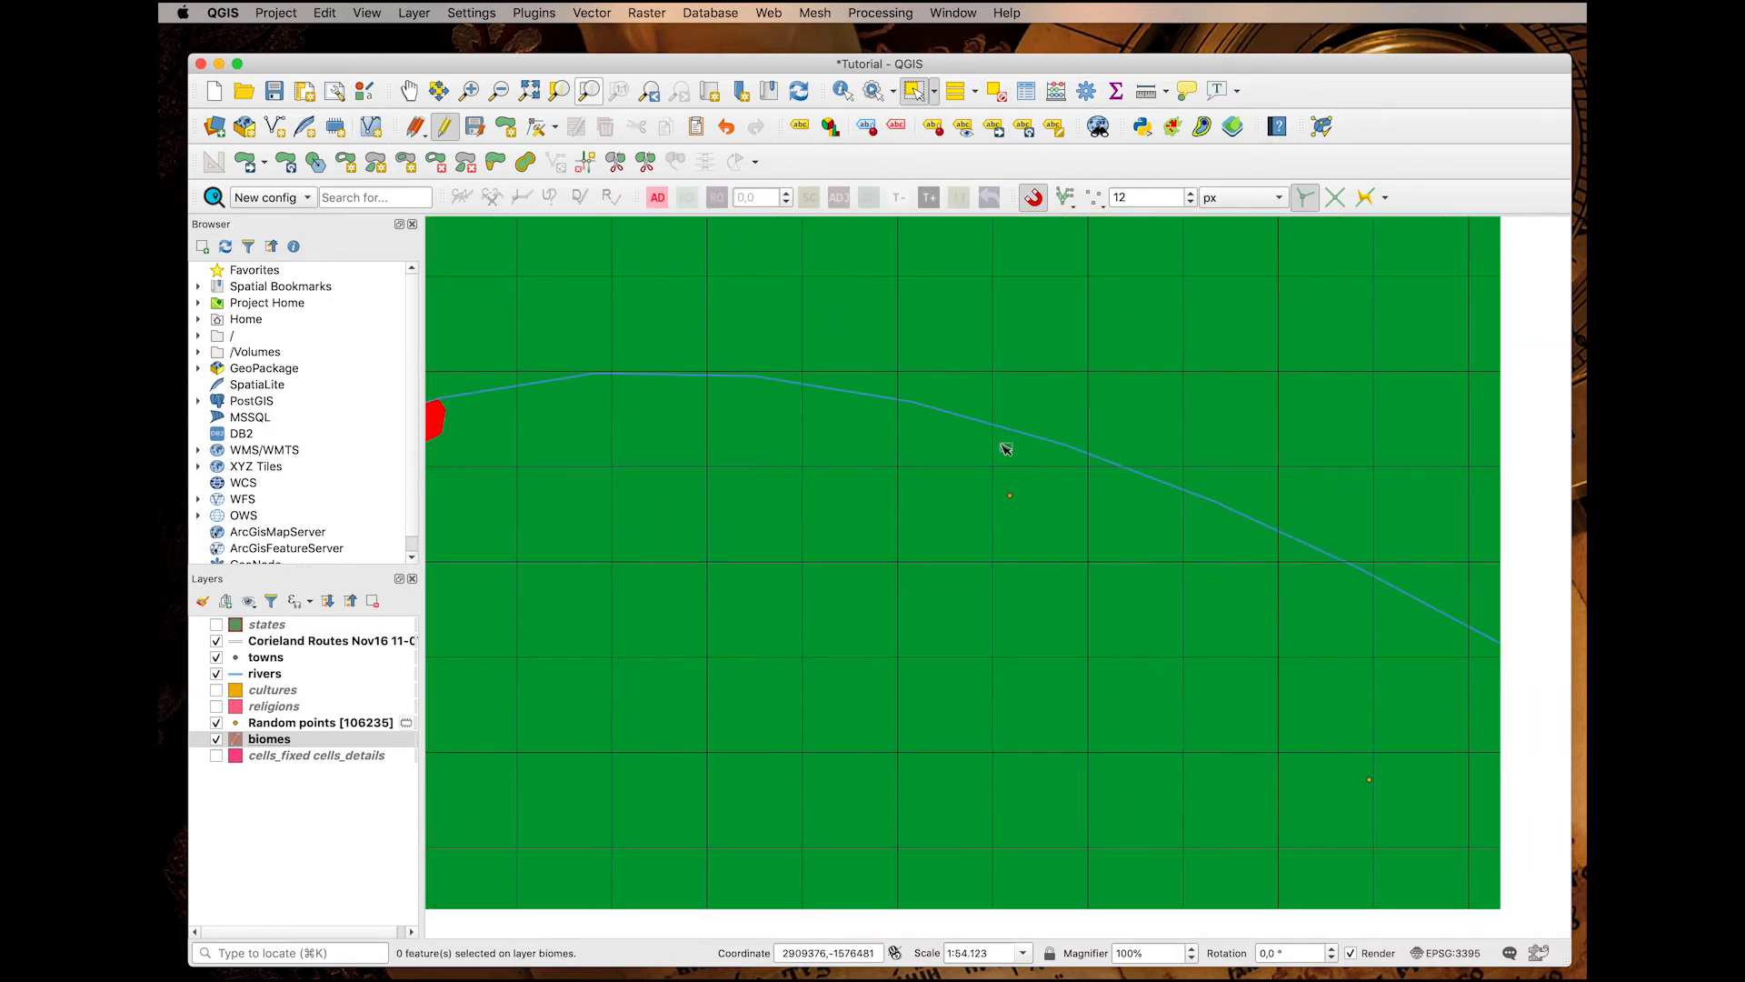
pyautogui.click(263, 740)
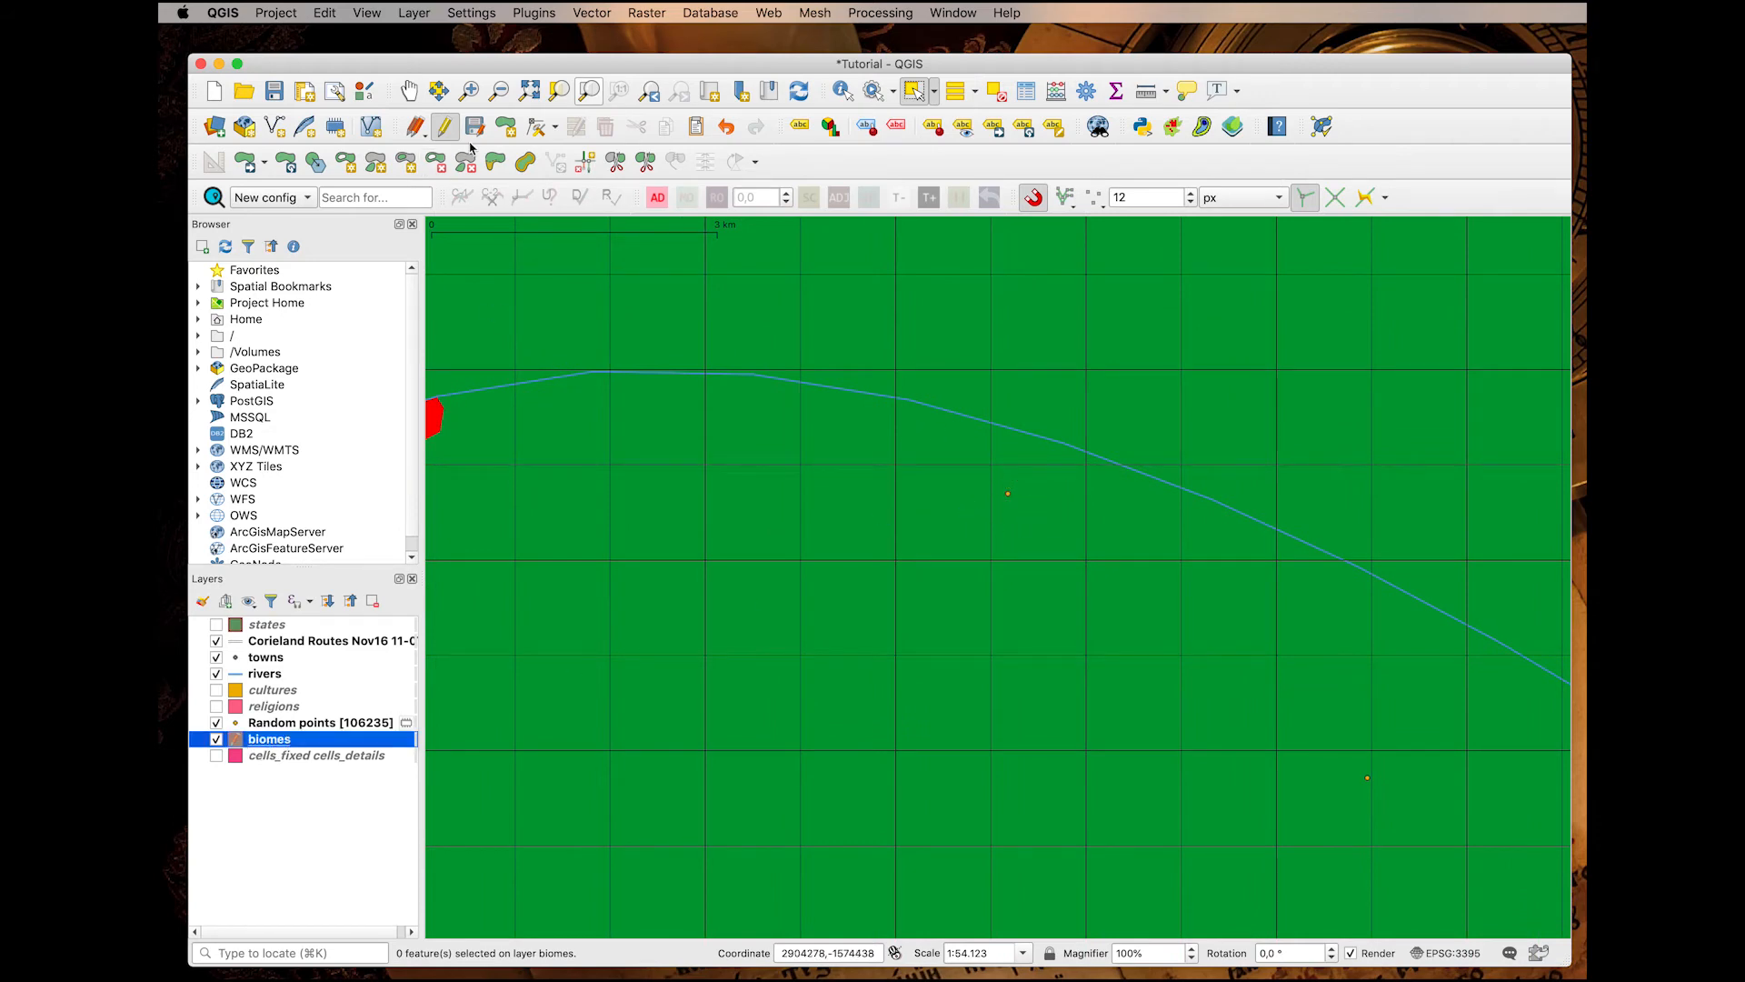
pyautogui.click(404, 164)
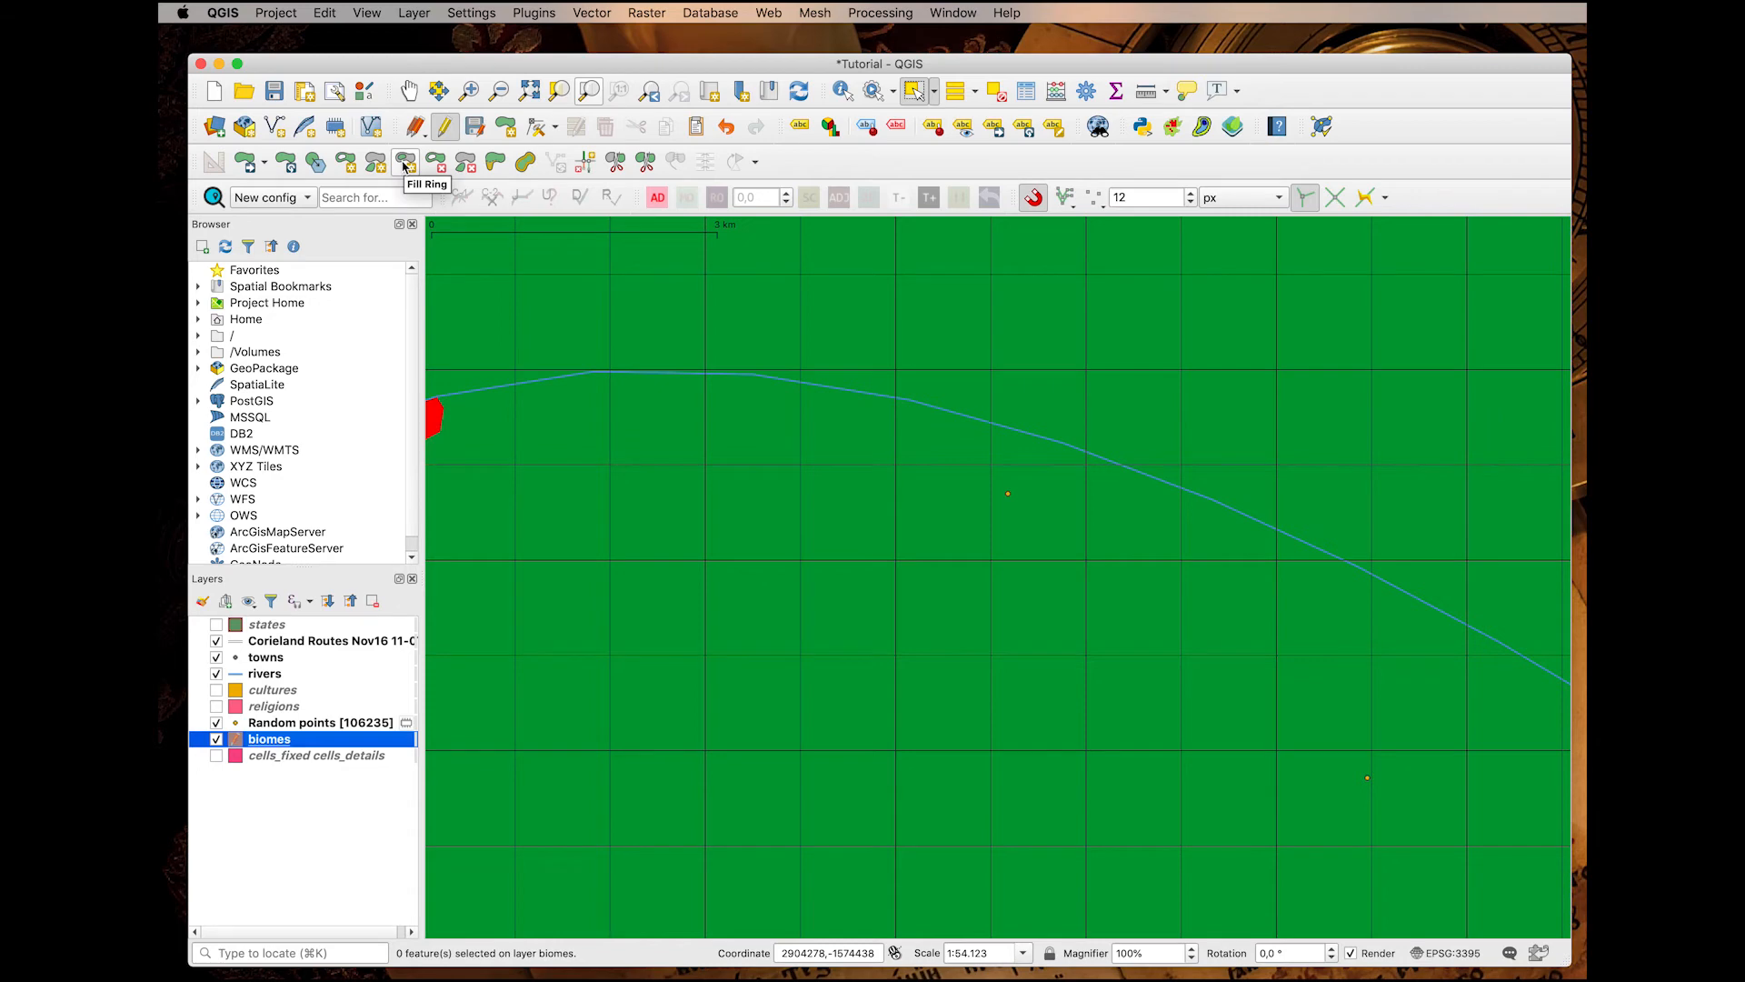
pyautogui.click(973, 418)
pyautogui.click(1060, 442)
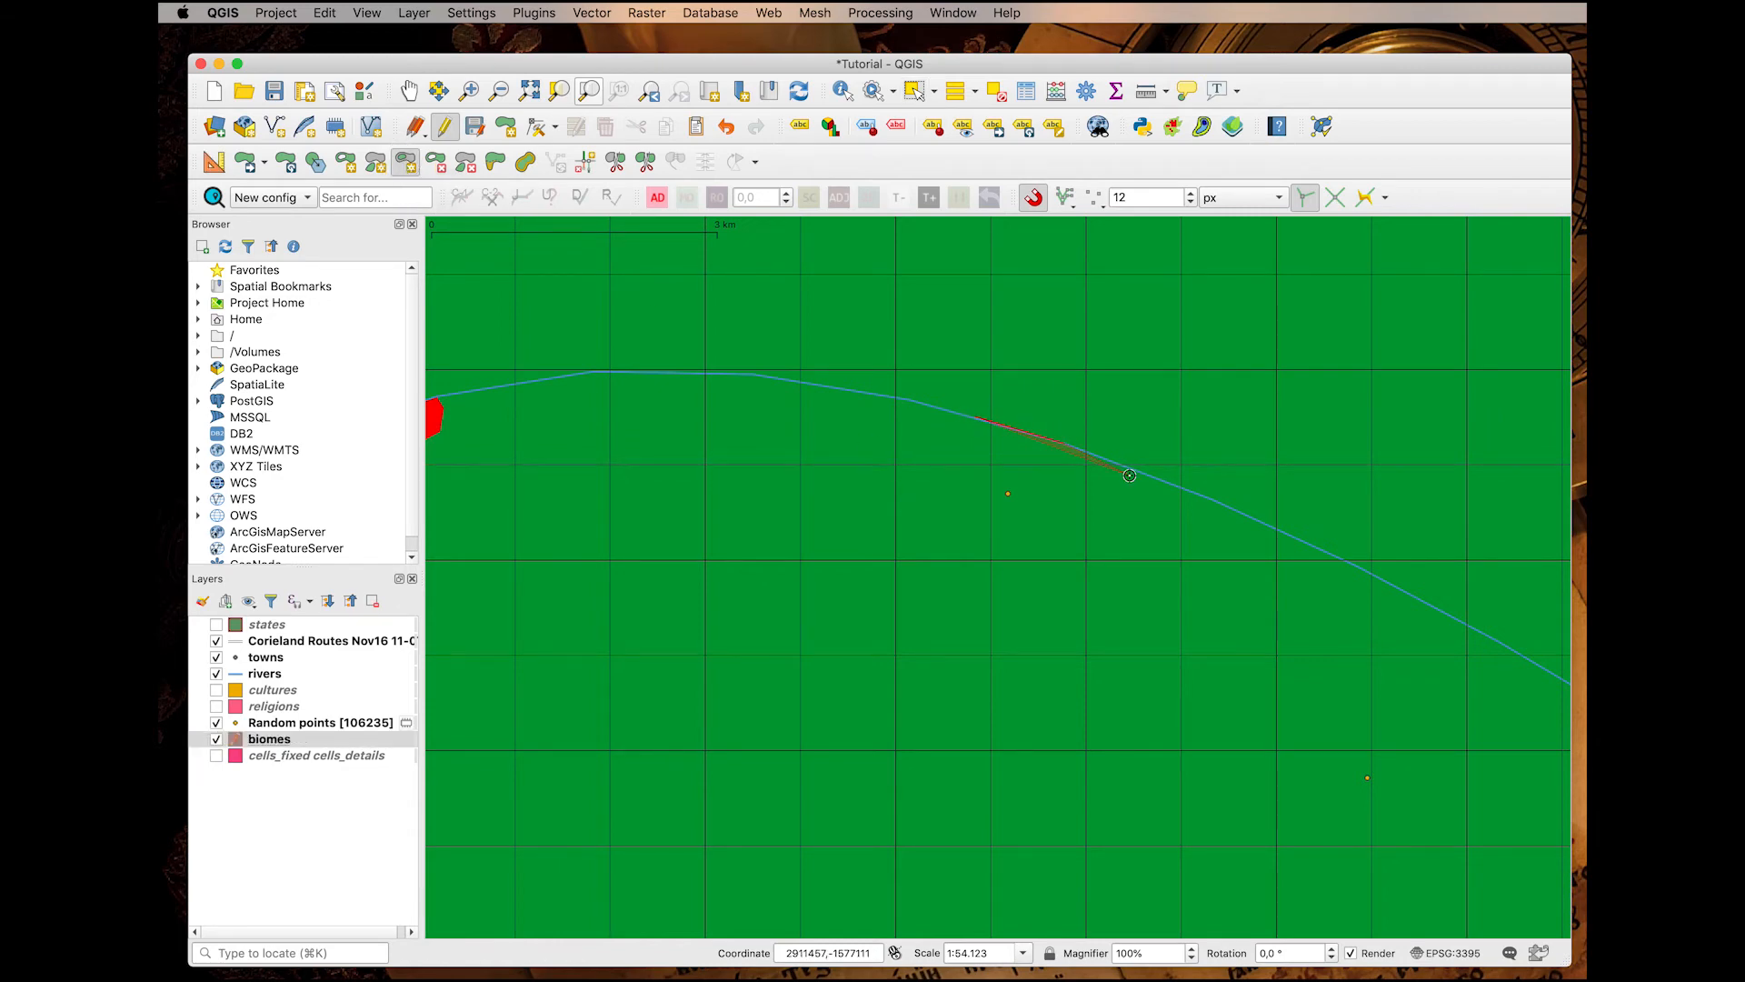
pyautogui.click(1126, 467)
pyautogui.click(1108, 504)
pyautogui.click(1089, 611)
pyautogui.click(980, 660)
pyautogui.click(891, 609)
pyautogui.click(931, 527)
pyautogui.click(911, 471)
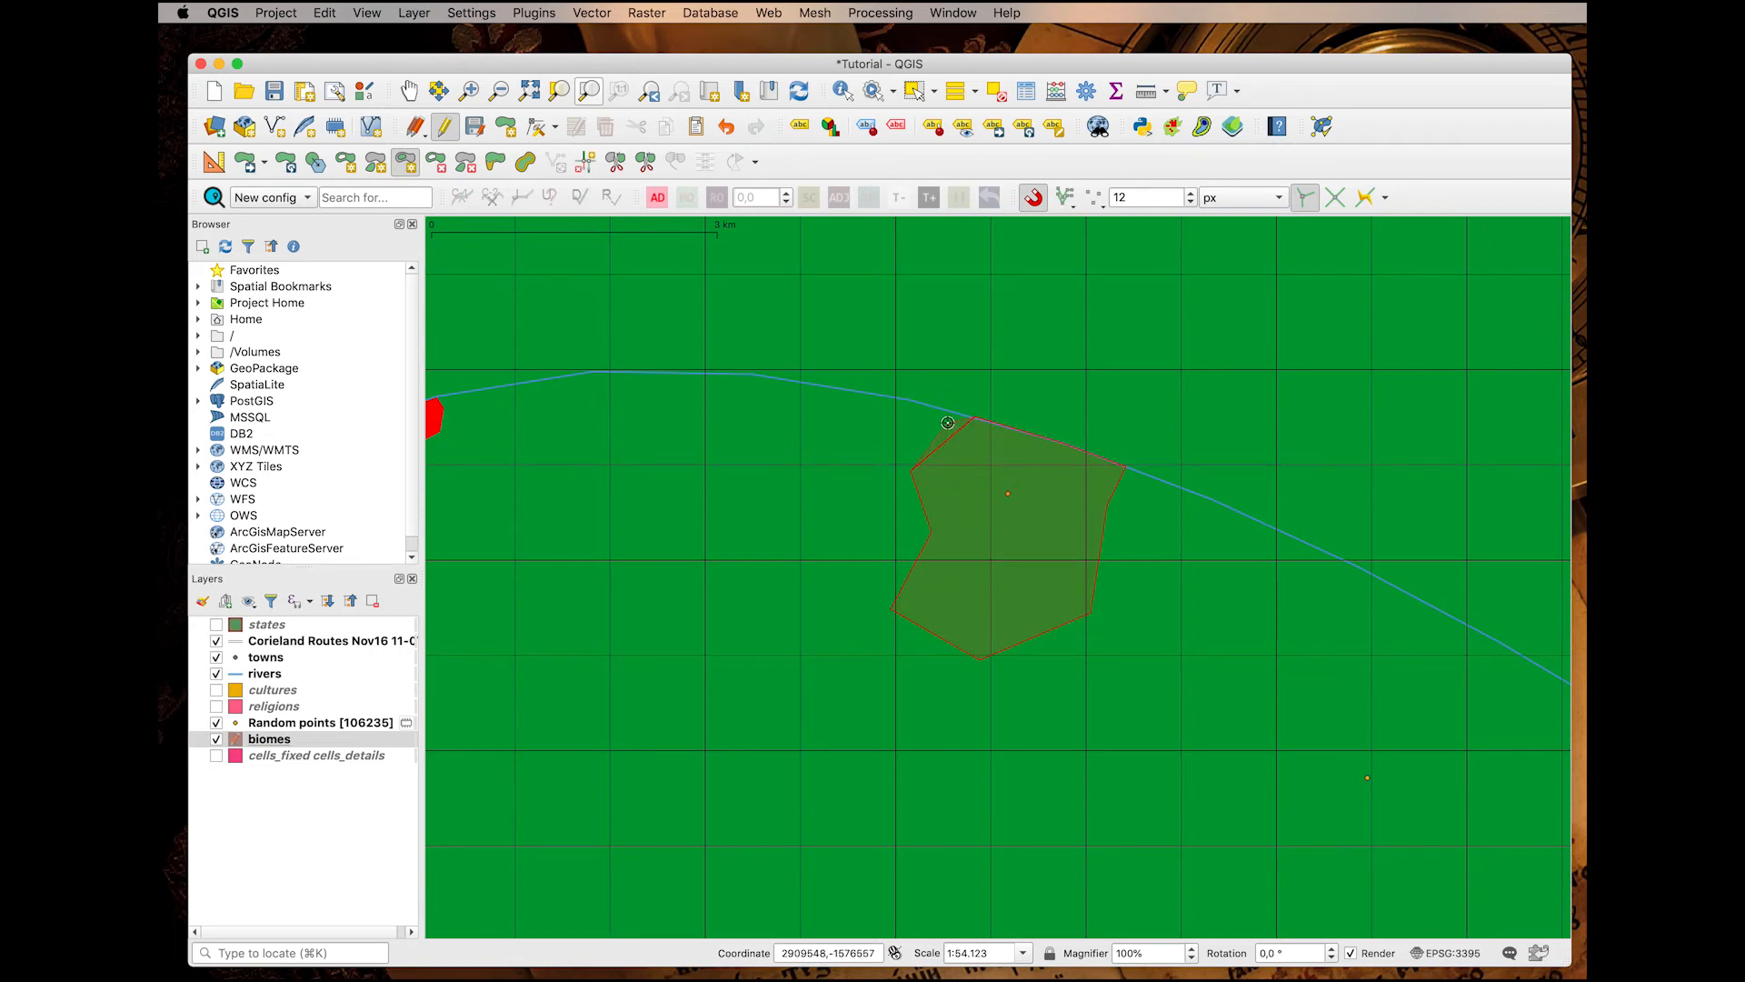
pyautogui.click(964, 432)
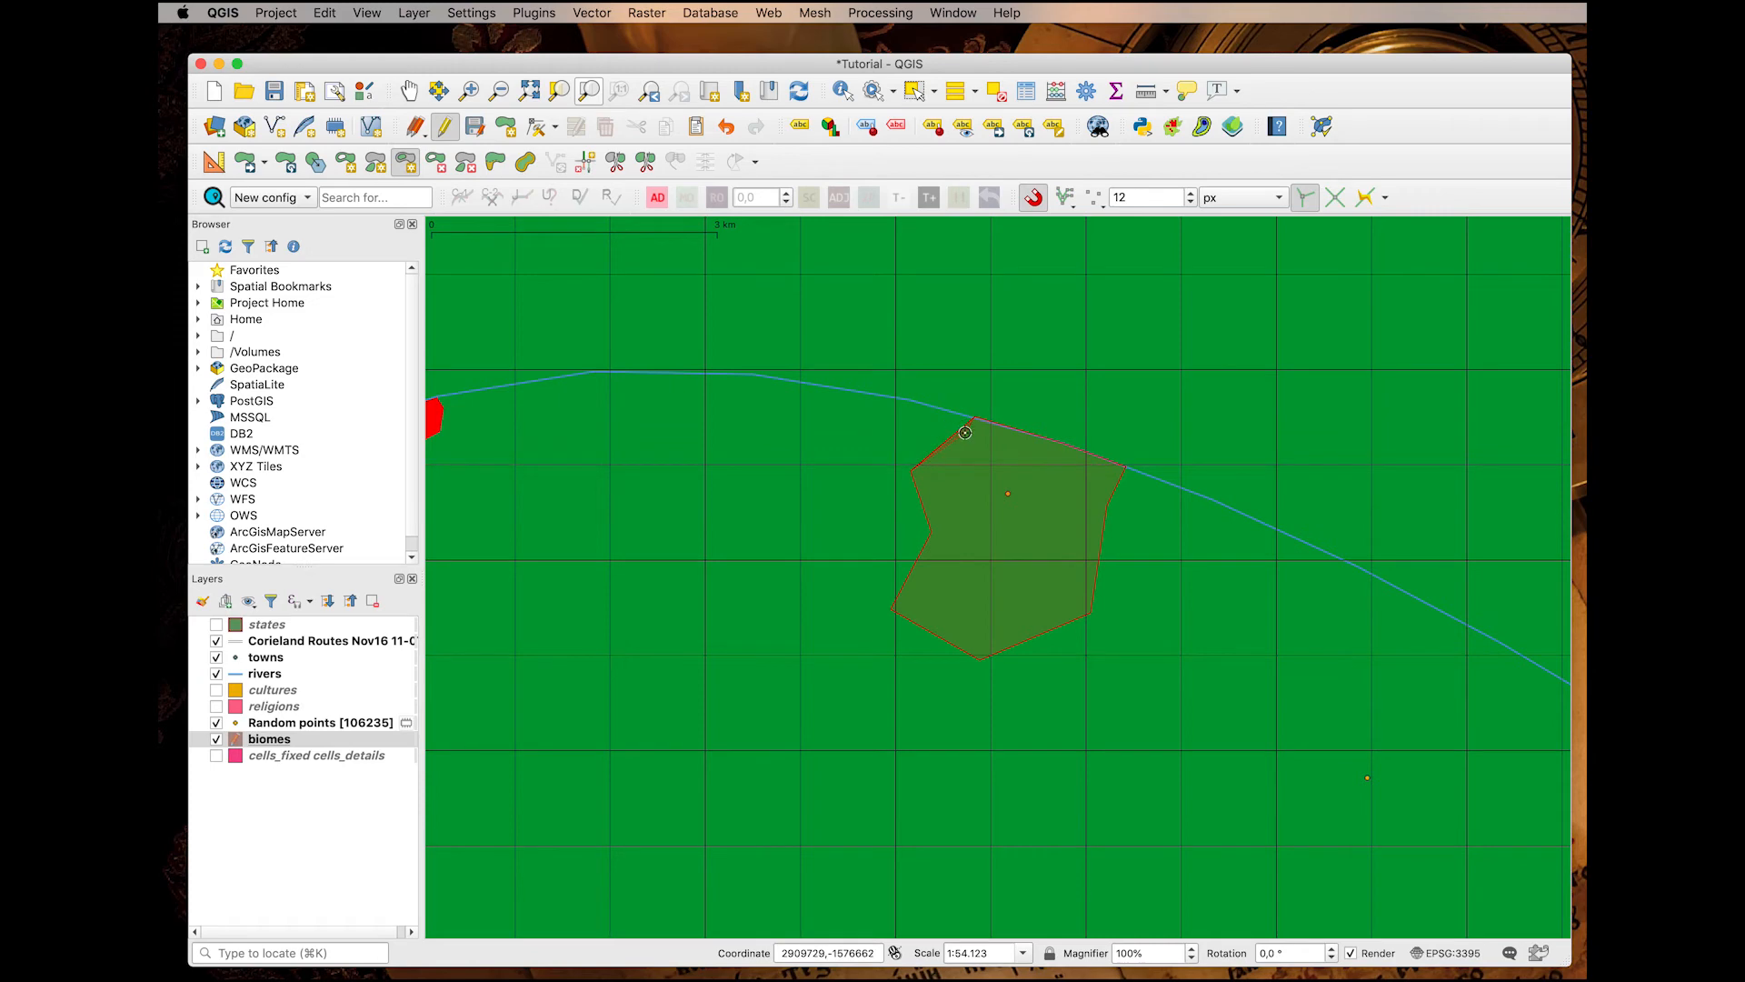
pyautogui.rightClick(1066, 477)
# Set the second village polygon's attributes to biome Fields and colour #00ff00, and save the feature.
pyautogui.press('Tab')
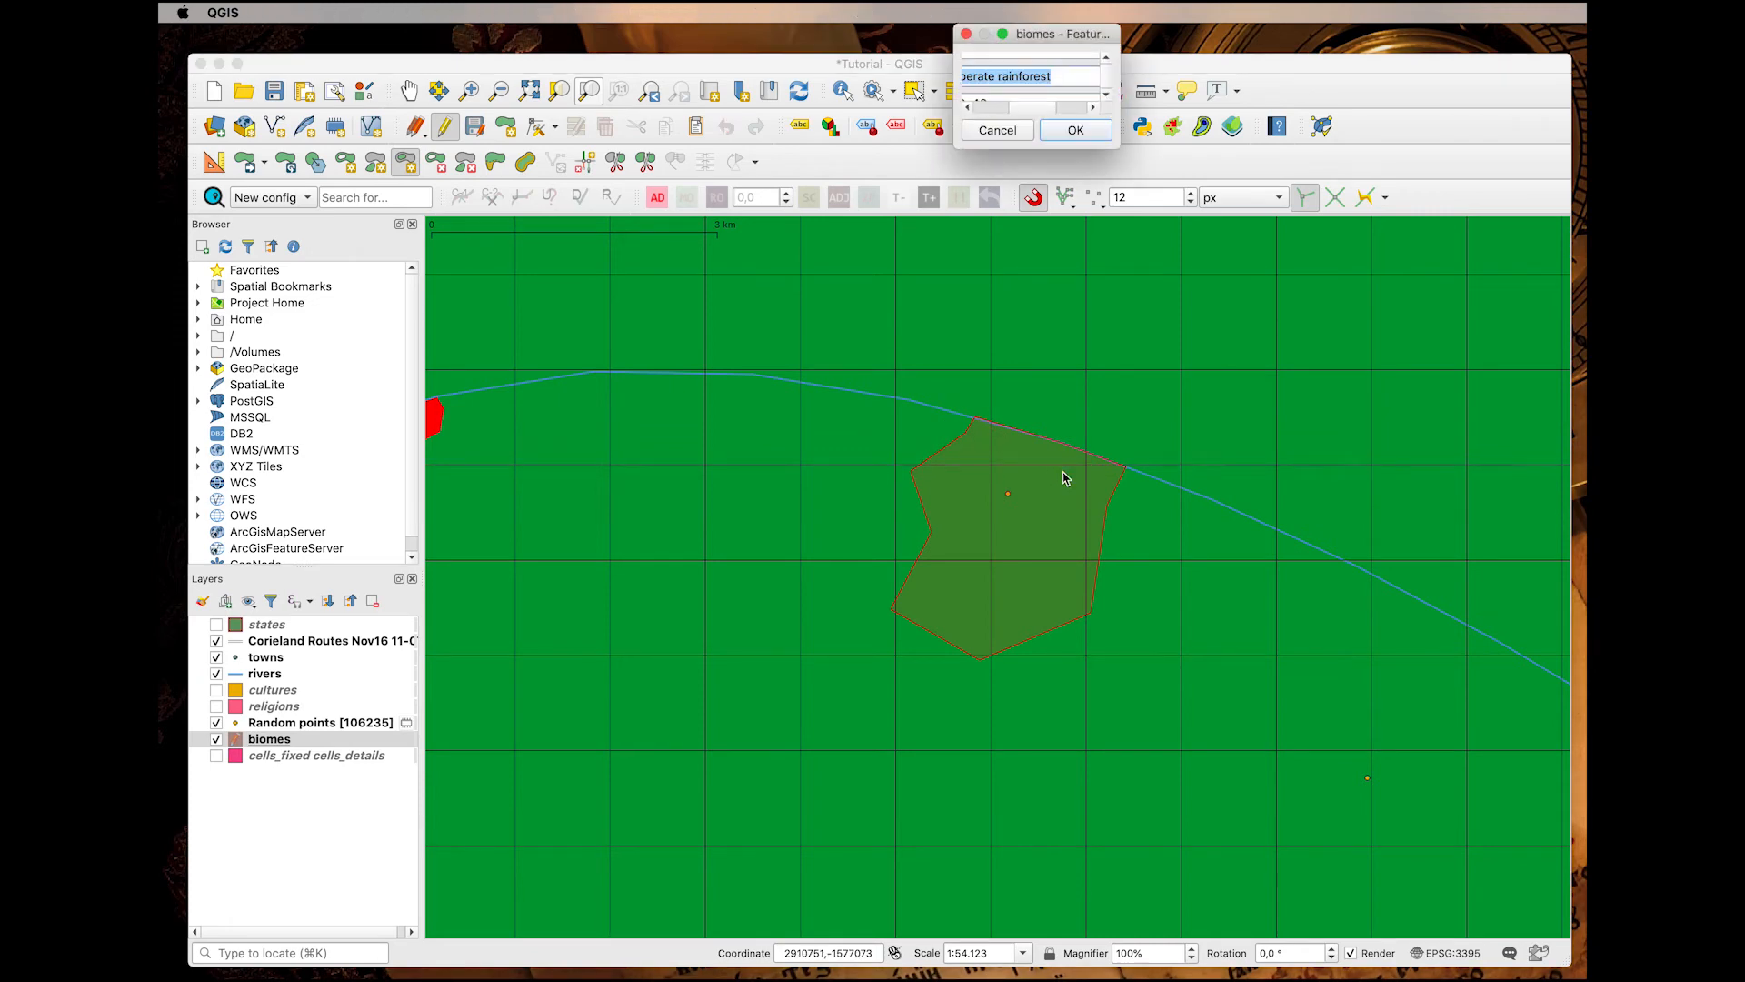
pyautogui.press('BackSpace')
pyautogui.moveTo(955, 141); pyautogui.dragTo(765, 281)
pyautogui.doubleClick(919, 99)
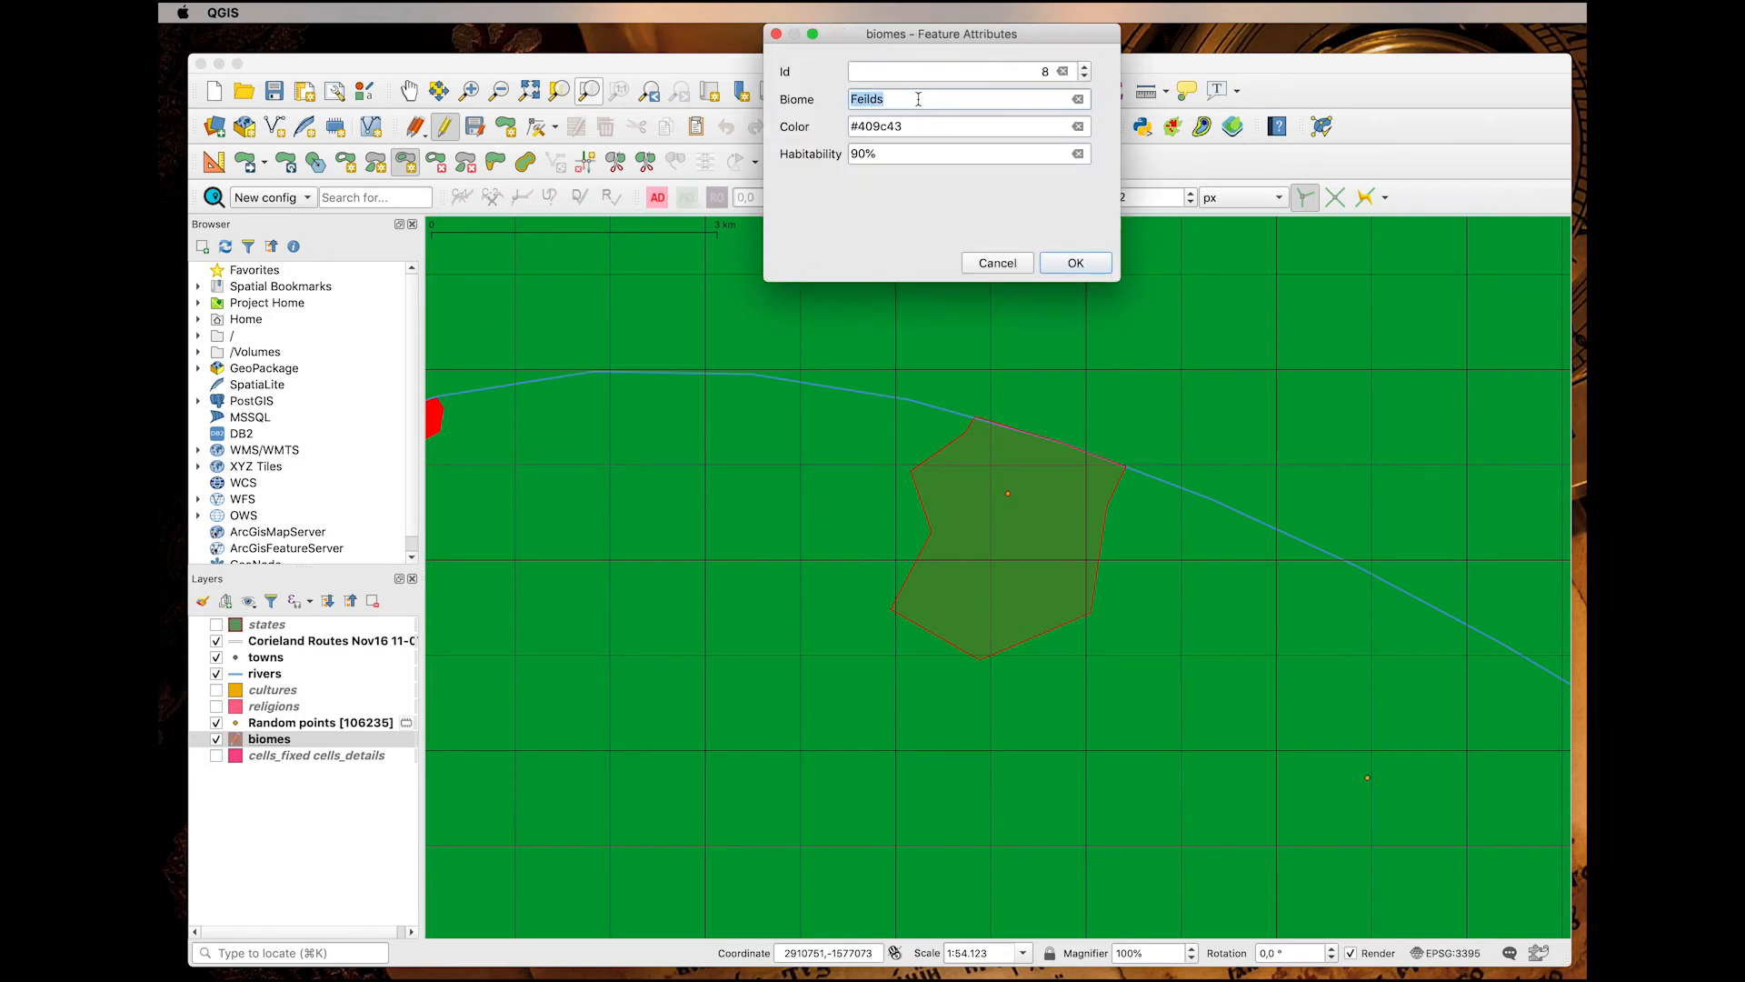
pyautogui.write('Field')
pyautogui.press('Tab')
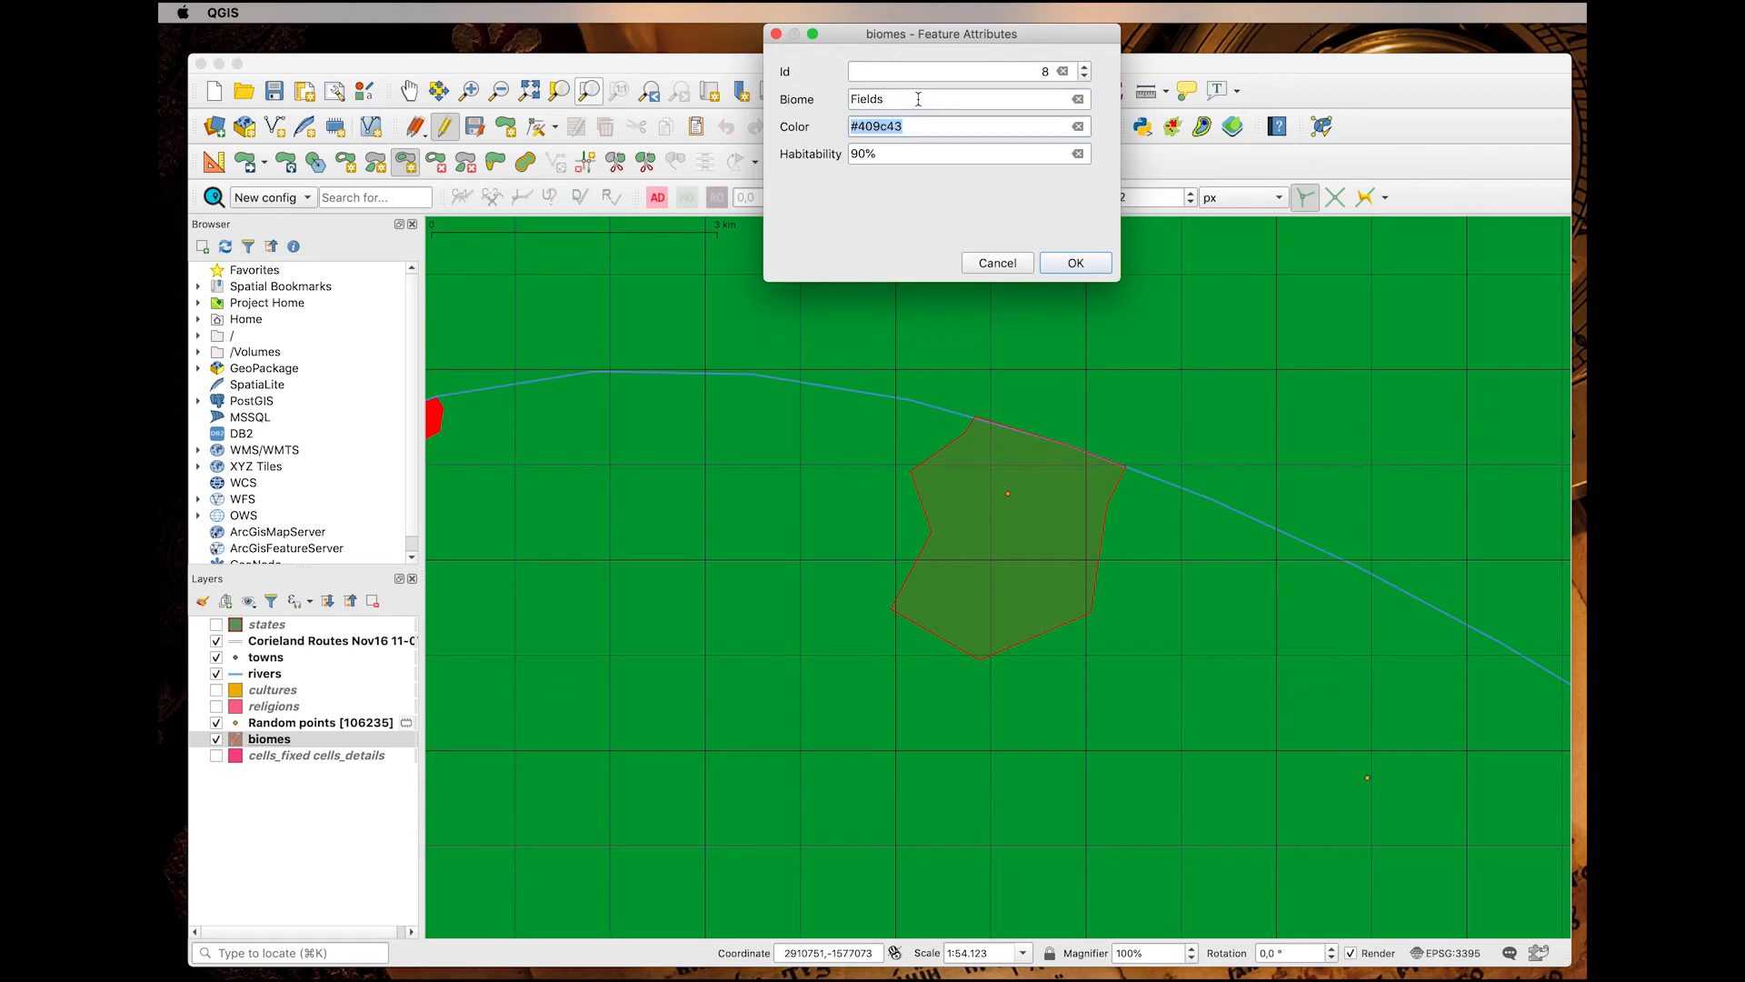
pyautogui.write('#f')
pyautogui.press('BackSpace')
pyautogui.write('00ff00')
pyautogui.click(1076, 263)
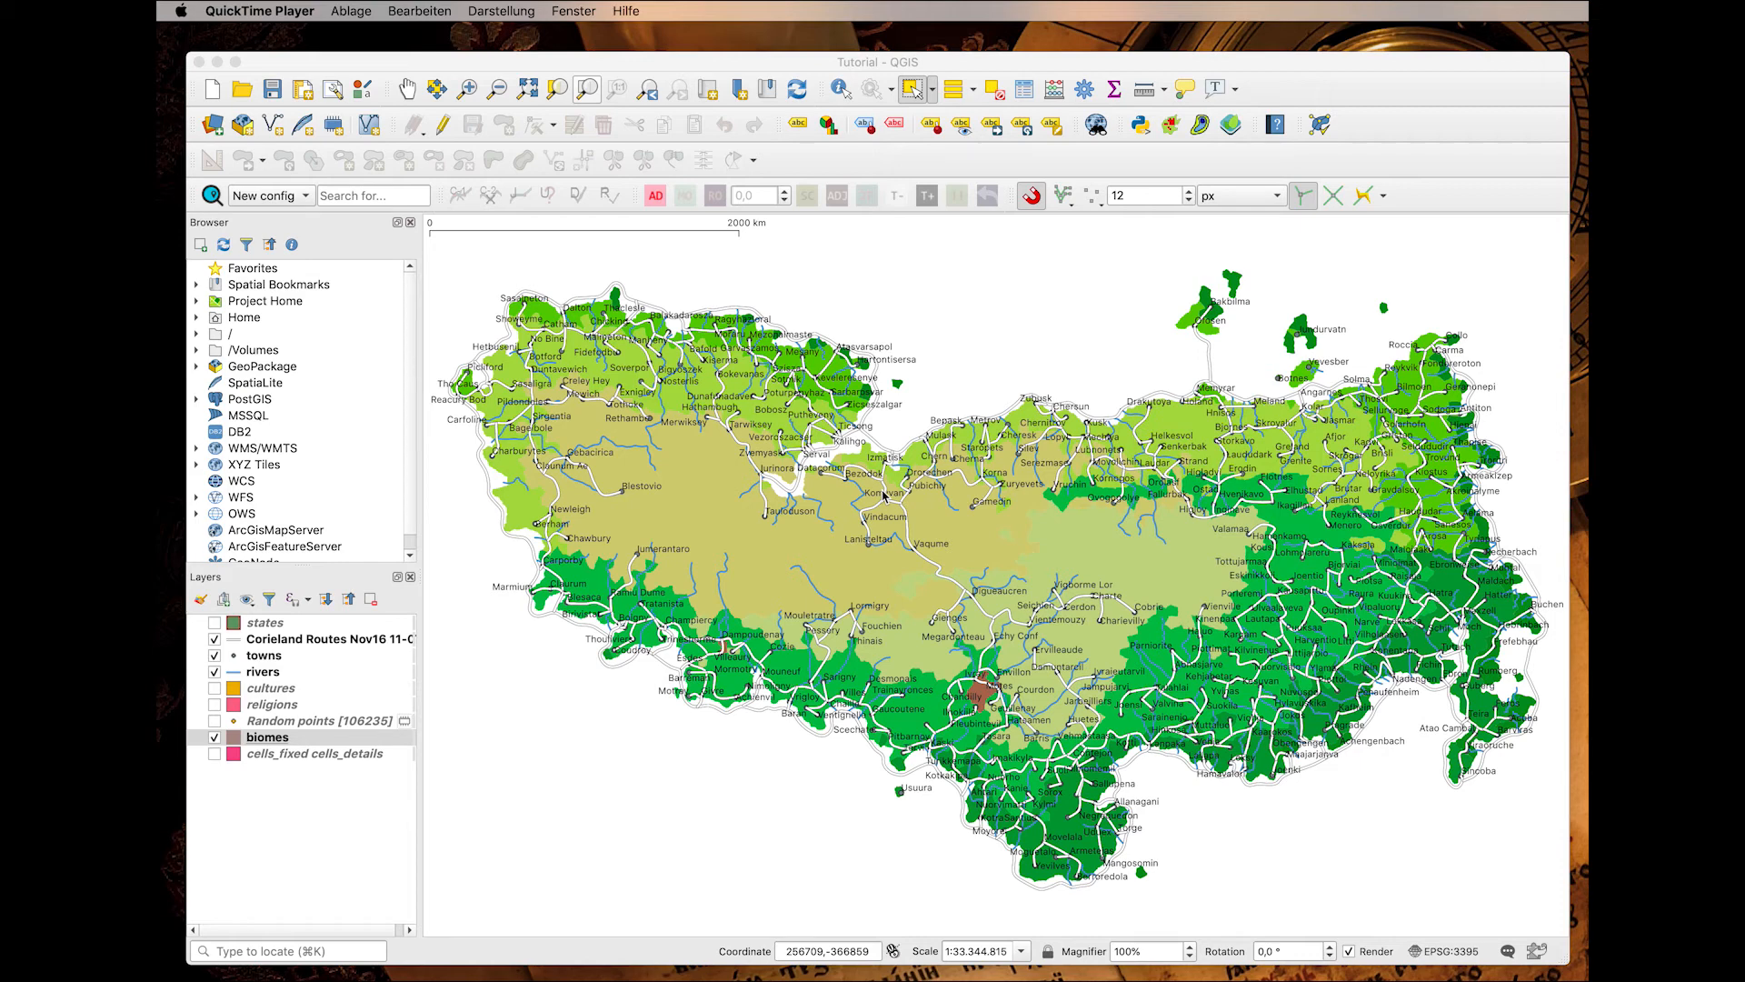
# Hide the biomes layer and show the cells_fixed cells_details layer.
pyautogui.click(215, 738)
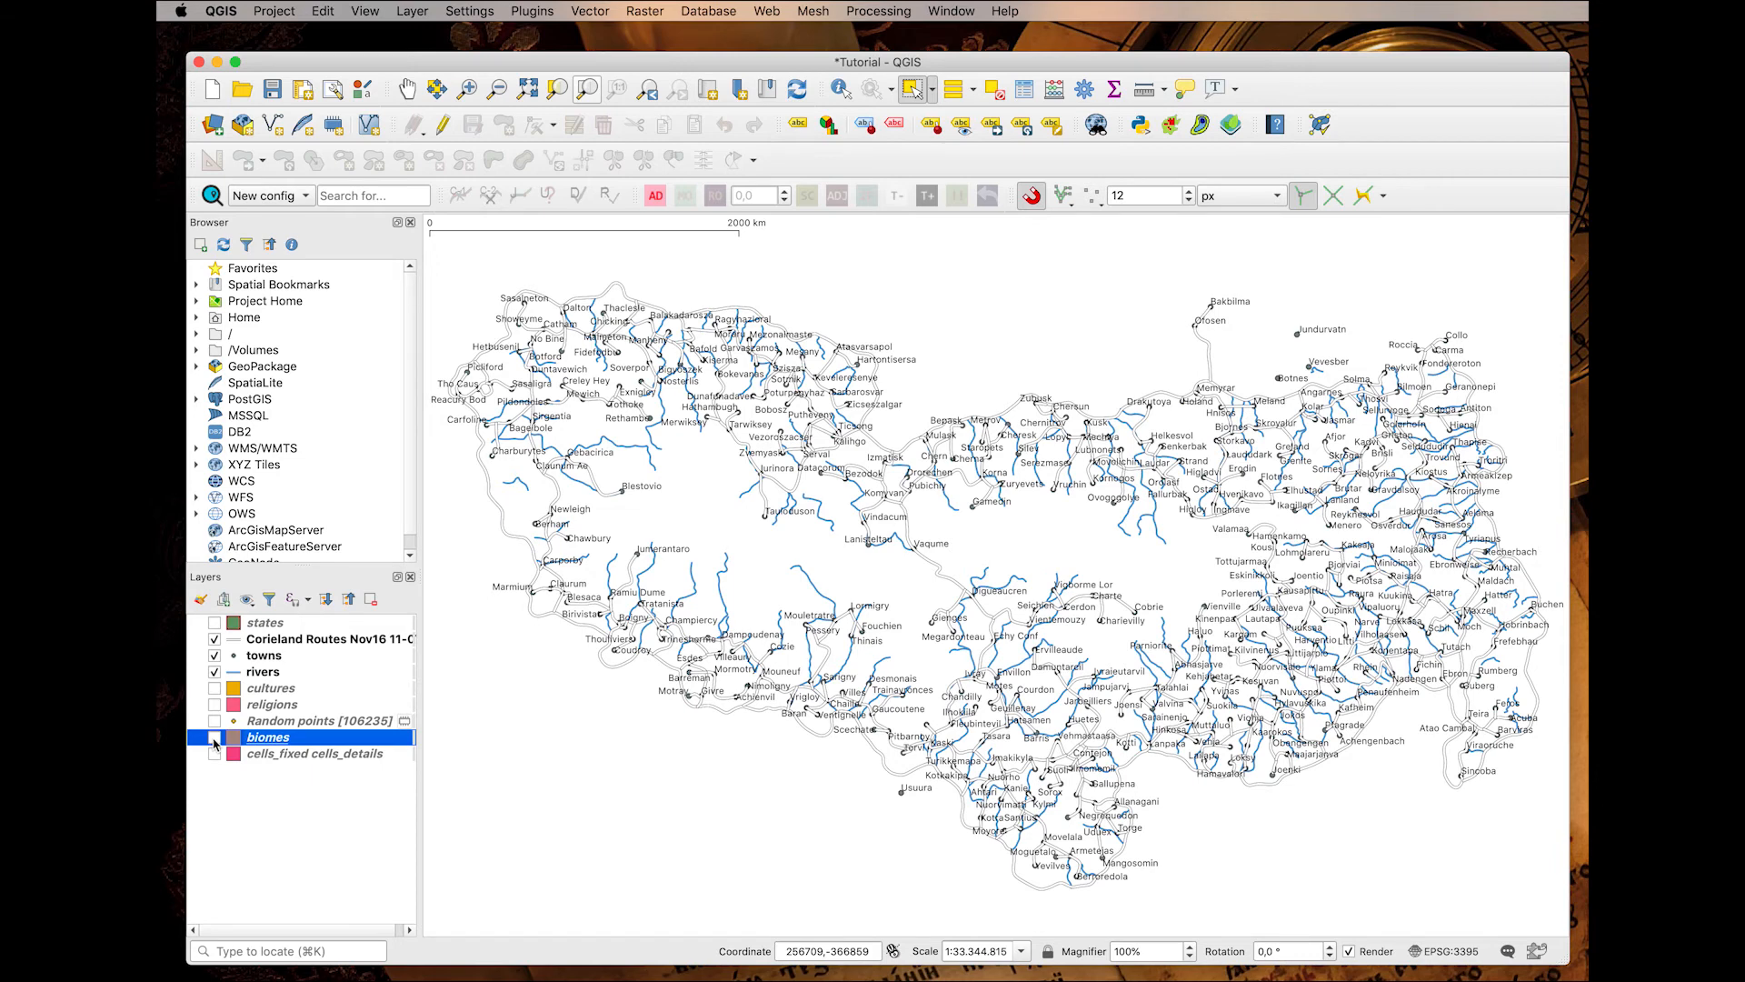
pyautogui.click(215, 738)
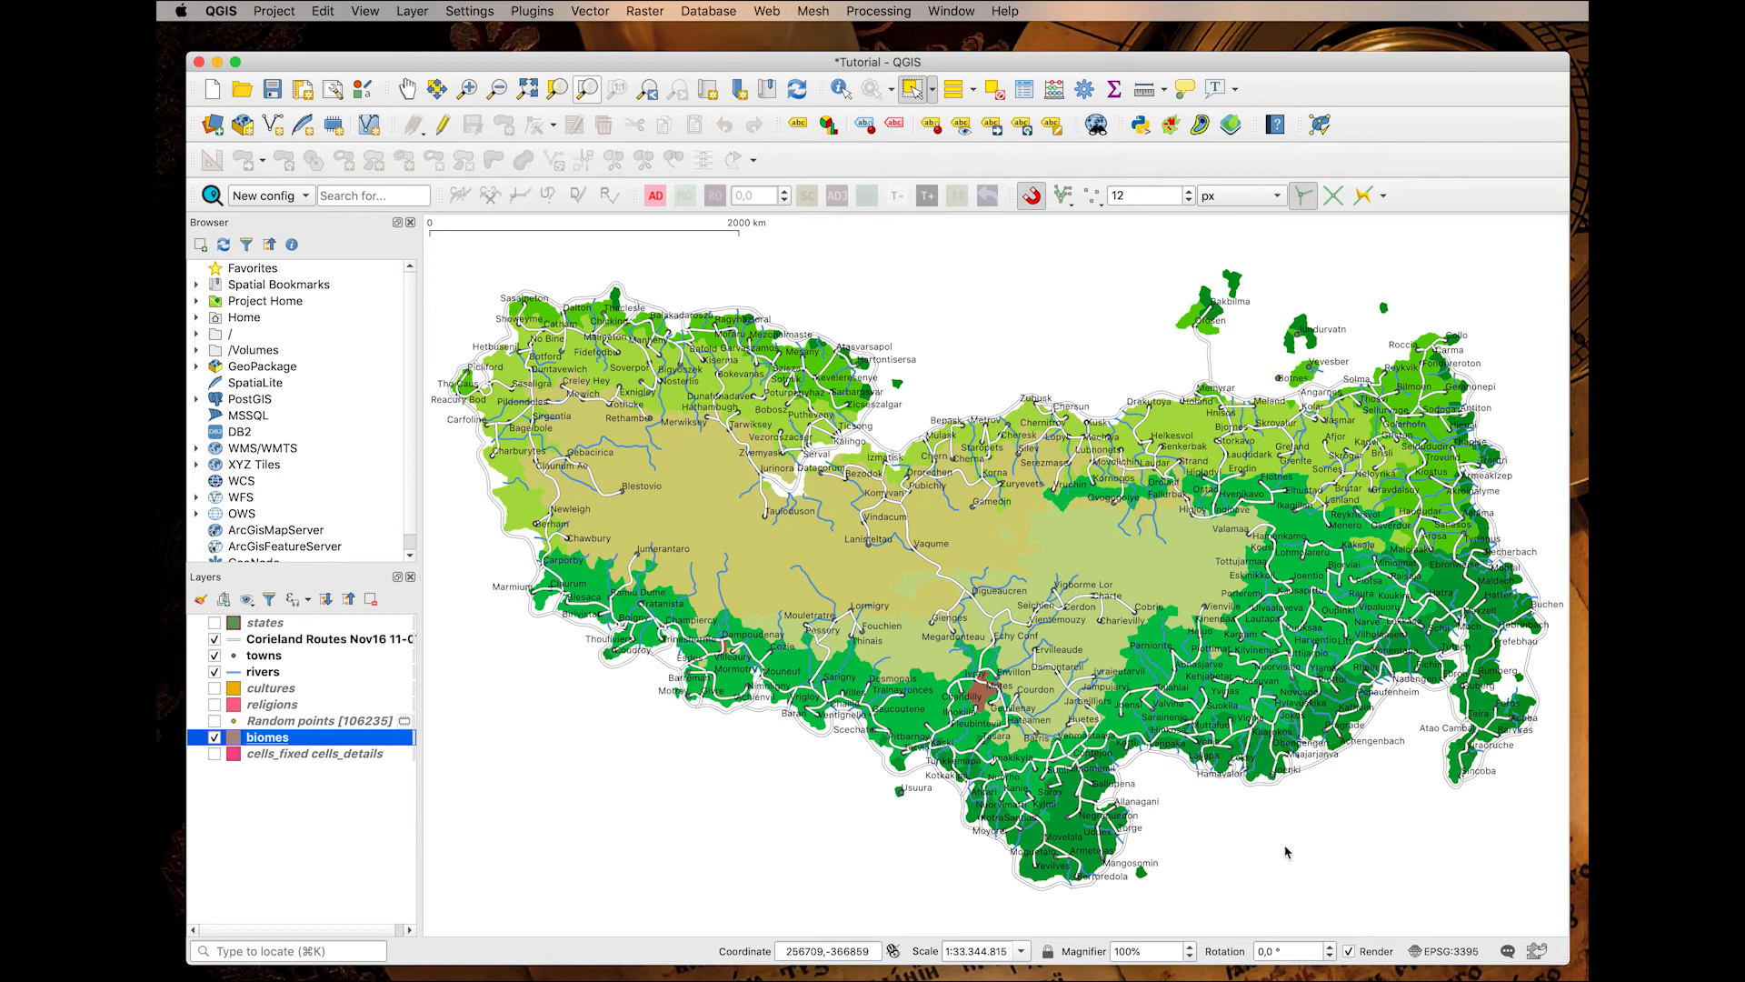
pyautogui.click(298, 760)
pyautogui.click(214, 738)
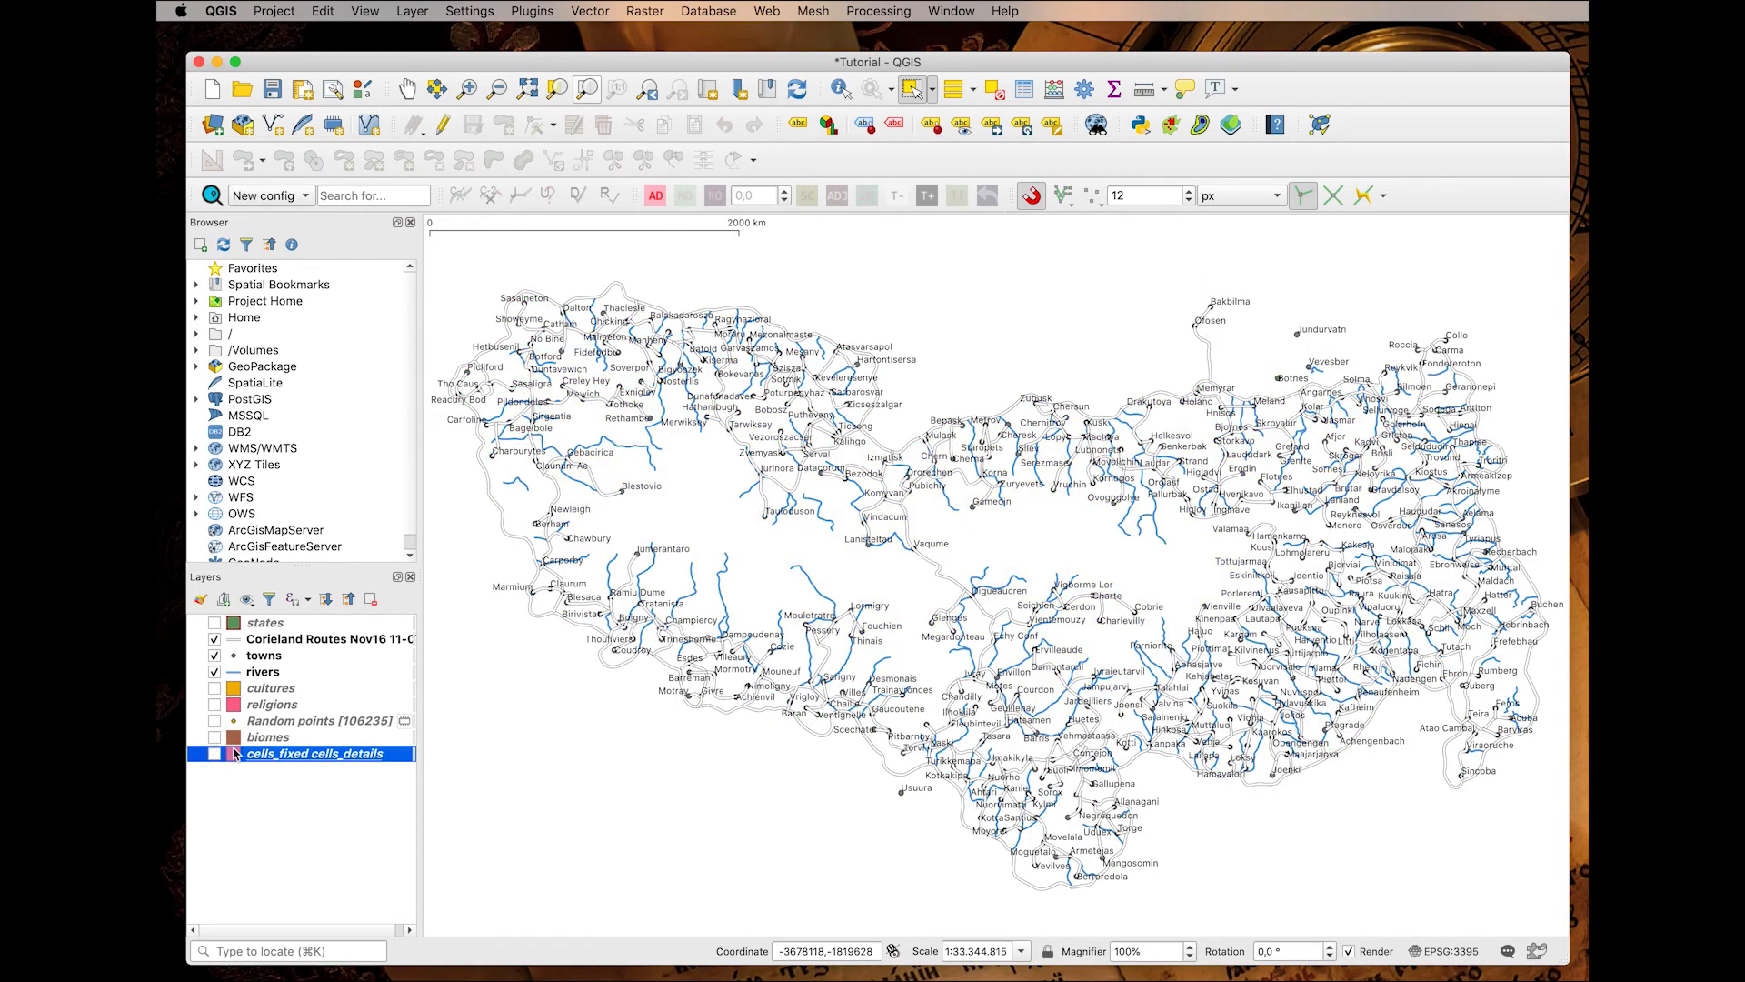
pyautogui.click(216, 755)
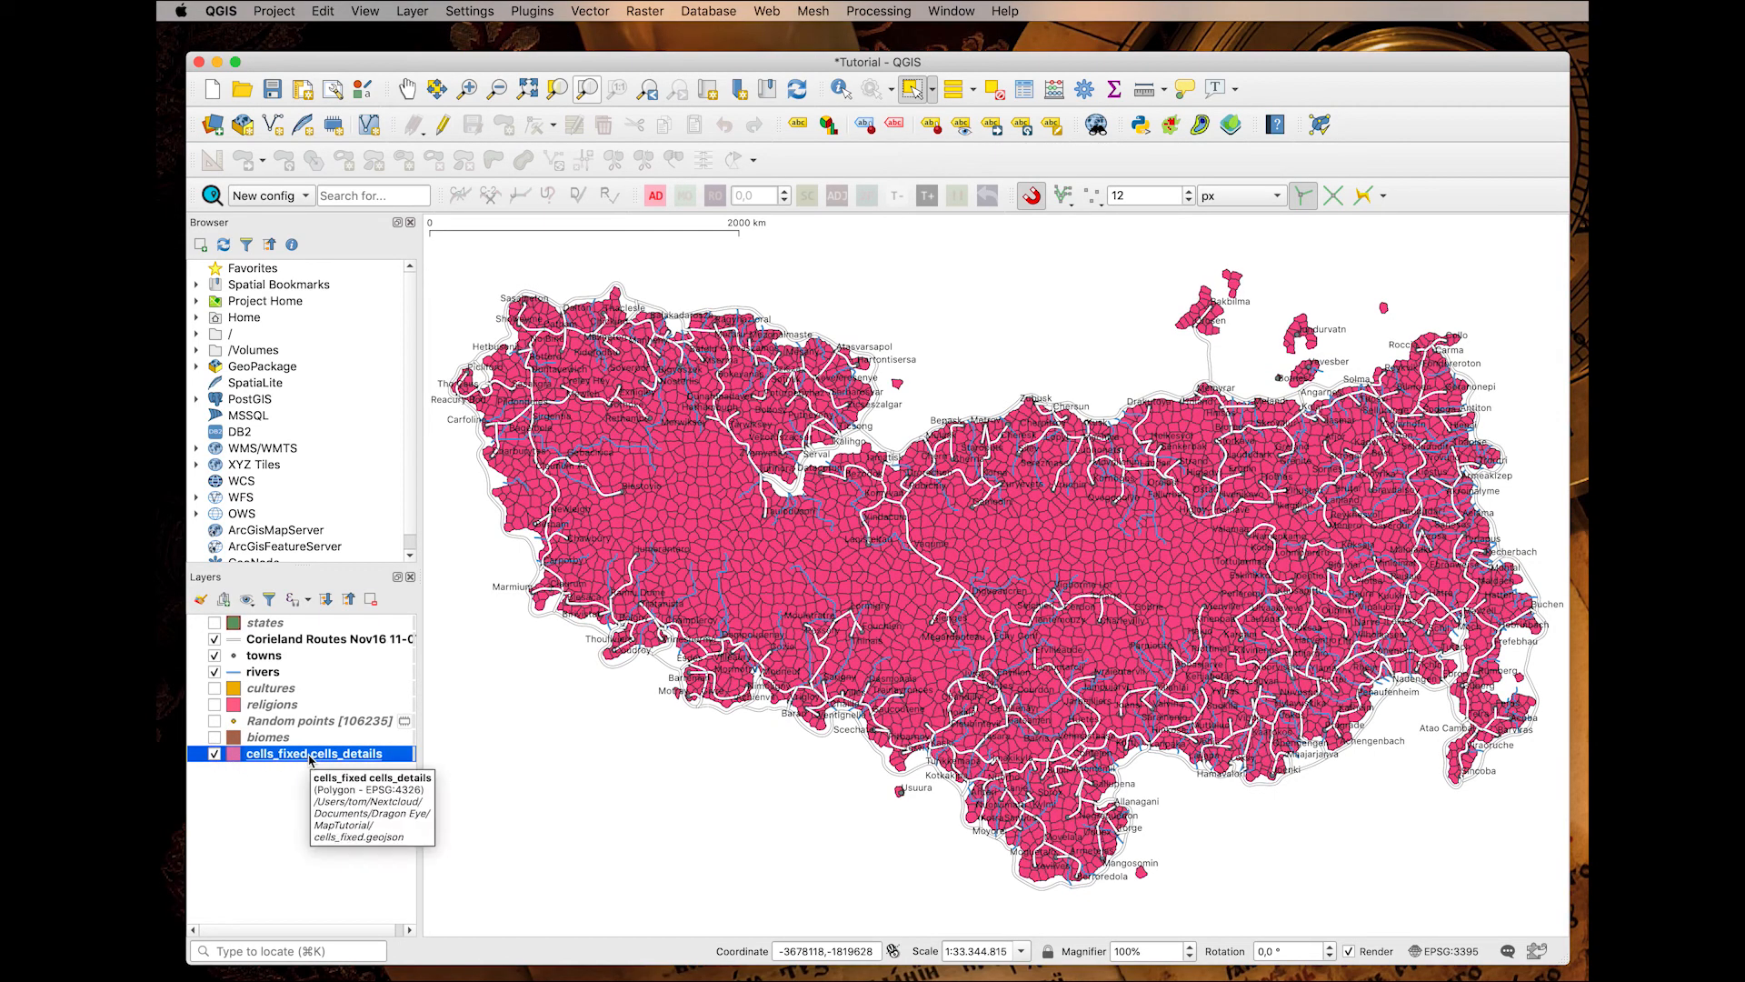
# Dissolve the cells_fixed cells_details layer by the type field into a temporary layer.
pyautogui.click(589, 11)
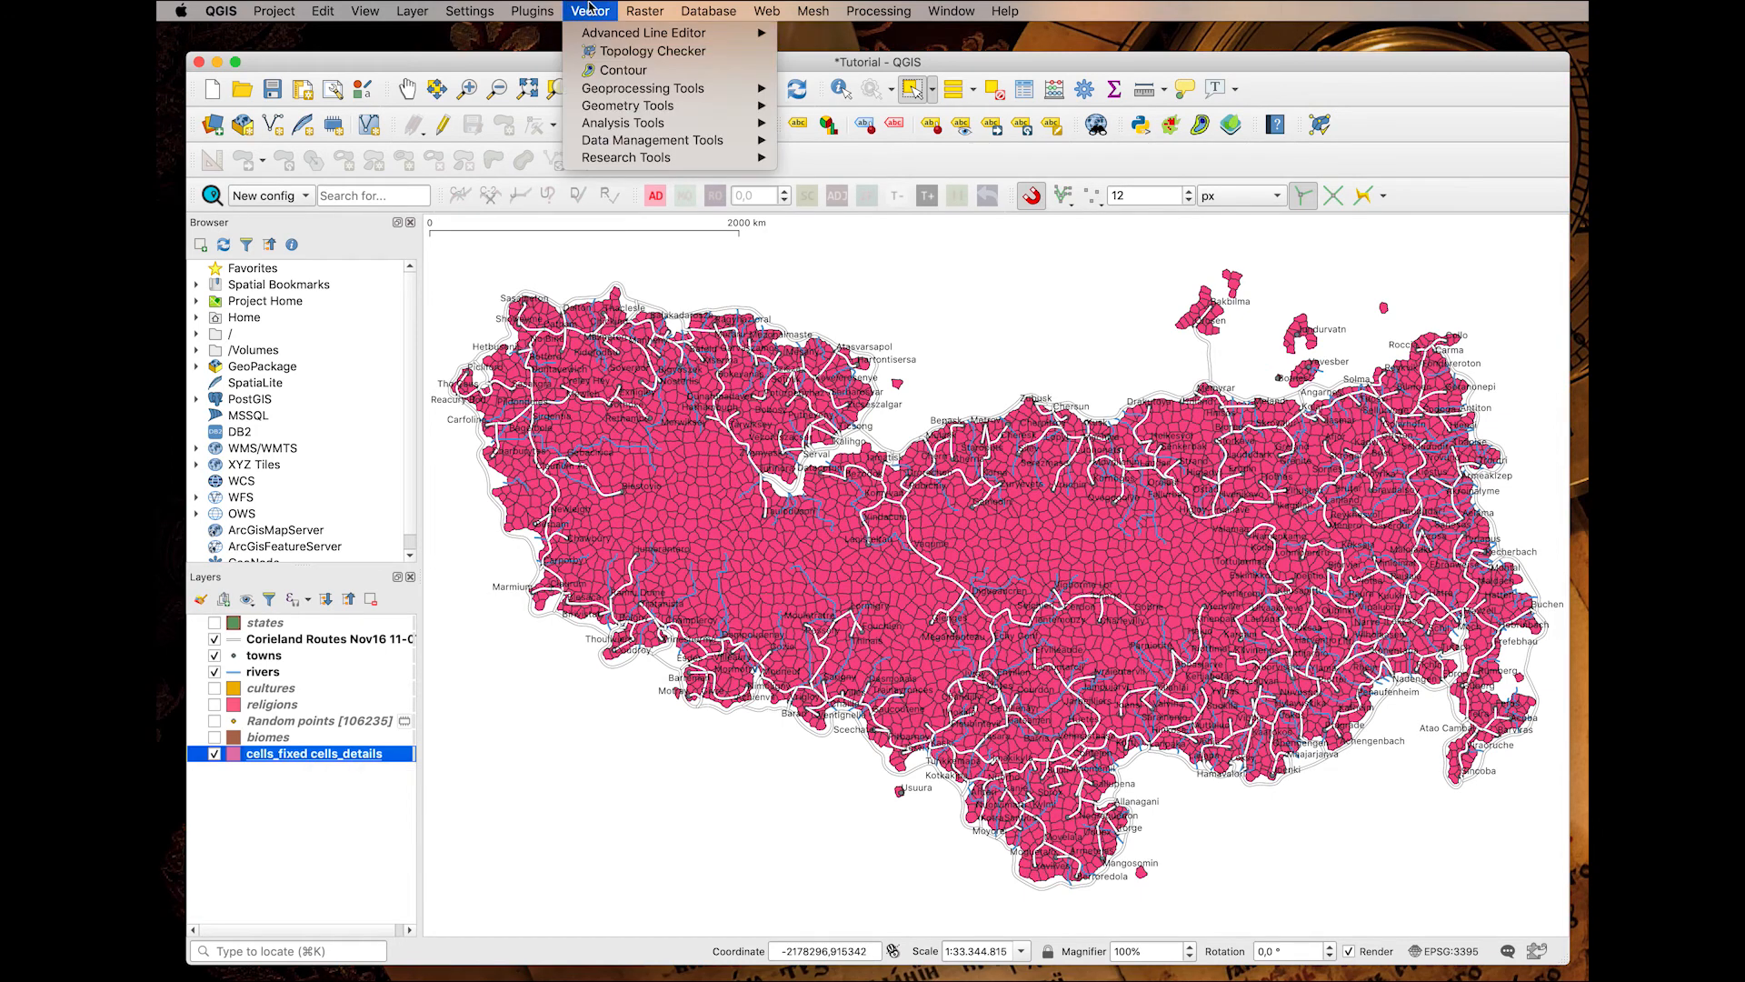
pyautogui.moveTo(620, 91)
pyautogui.click(866, 167)
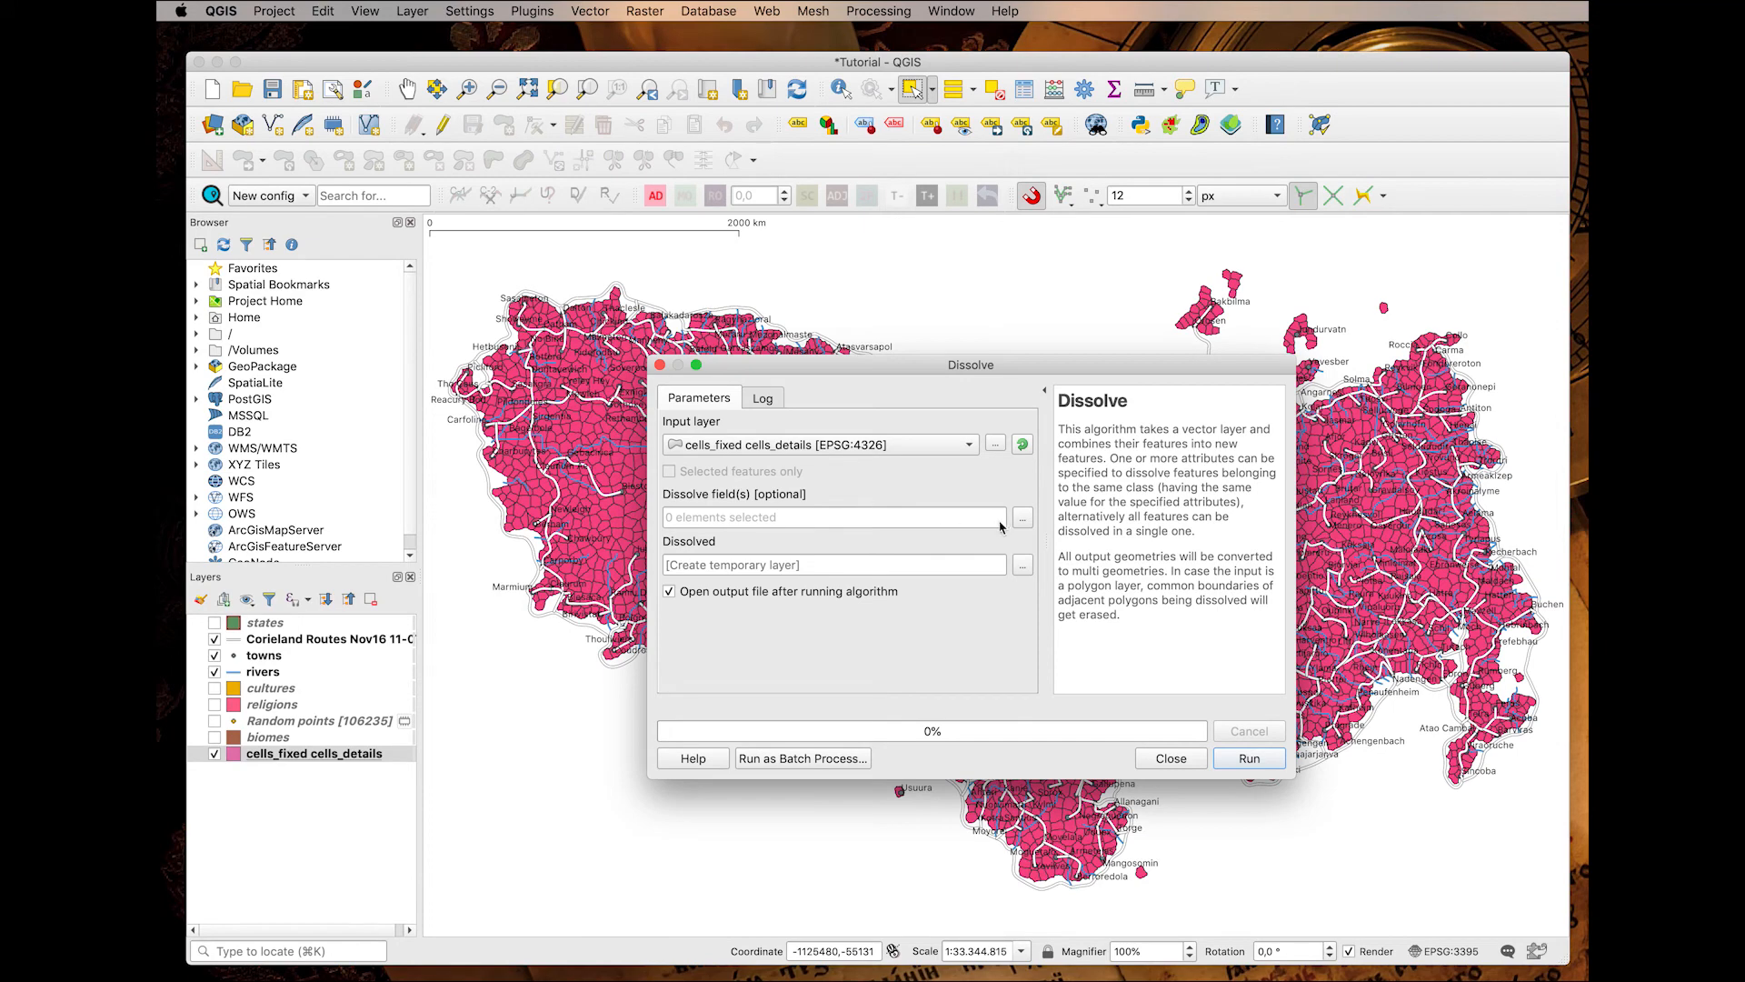
pyautogui.click(1024, 519)
pyautogui.click(1128, 562)
pyautogui.click(1398, 526)
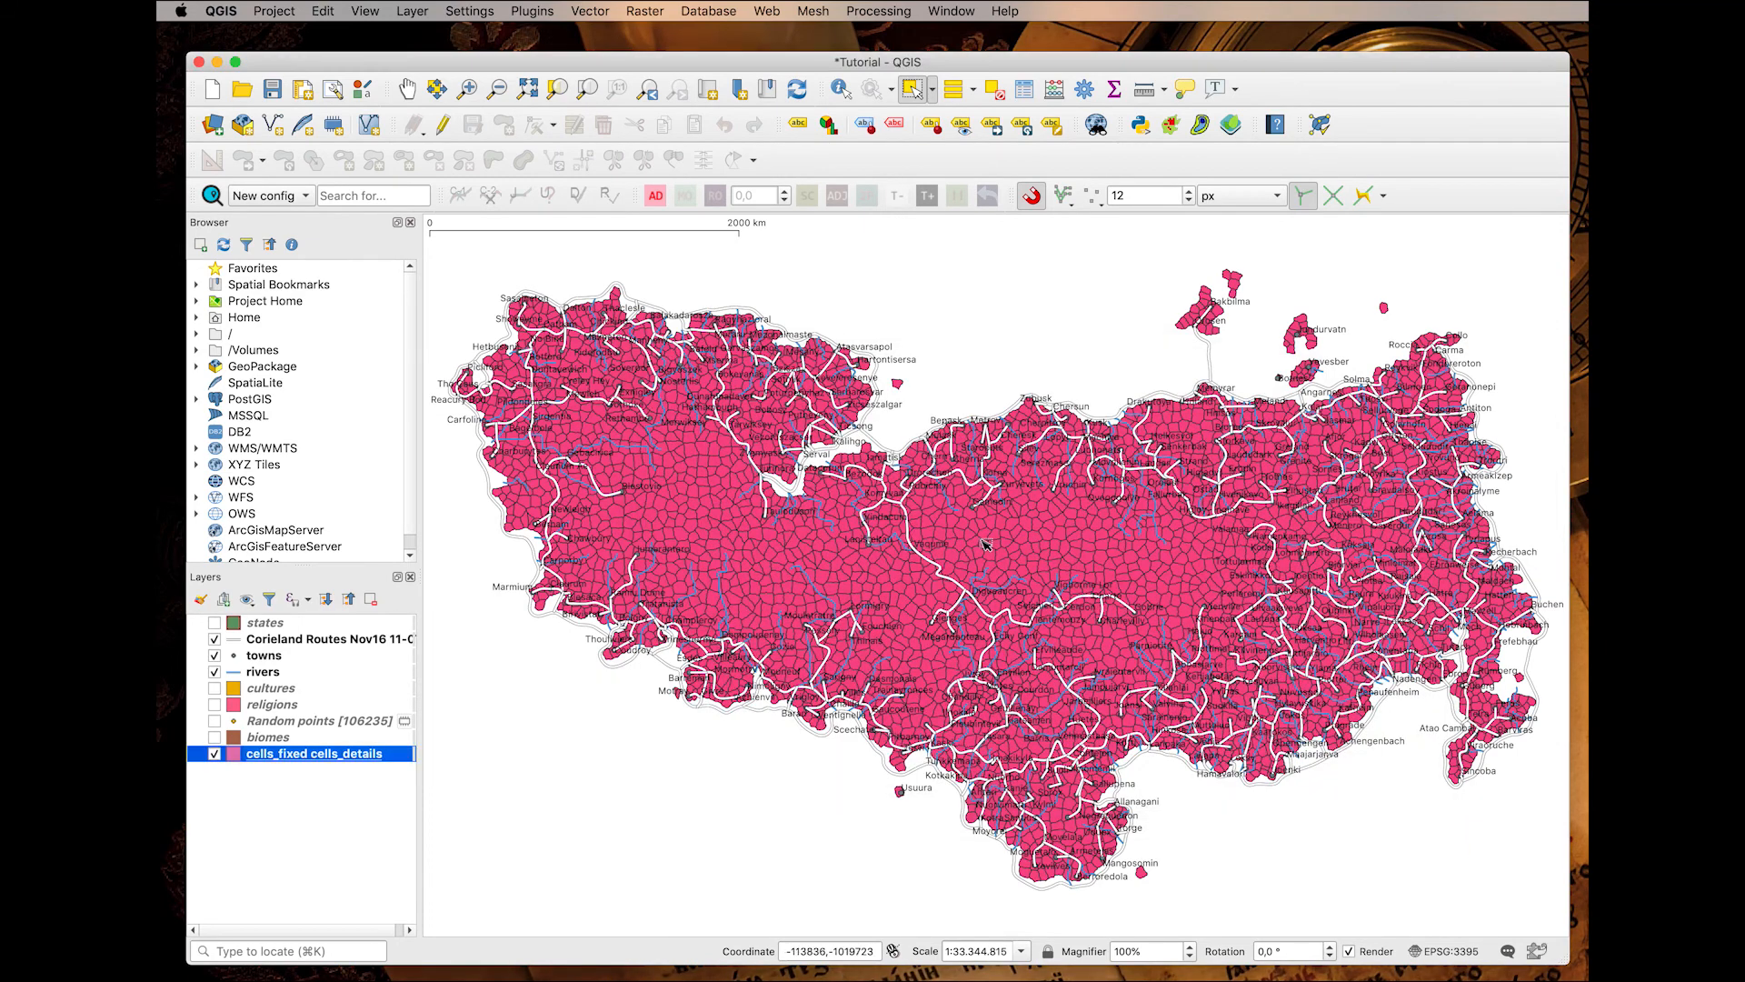
pyautogui.hotkey('ctrl', 'Up')
pyautogui.click(1420, 611)
pyautogui.hotkey('ctrl', 'Up')
pyautogui.click(1546, 582)
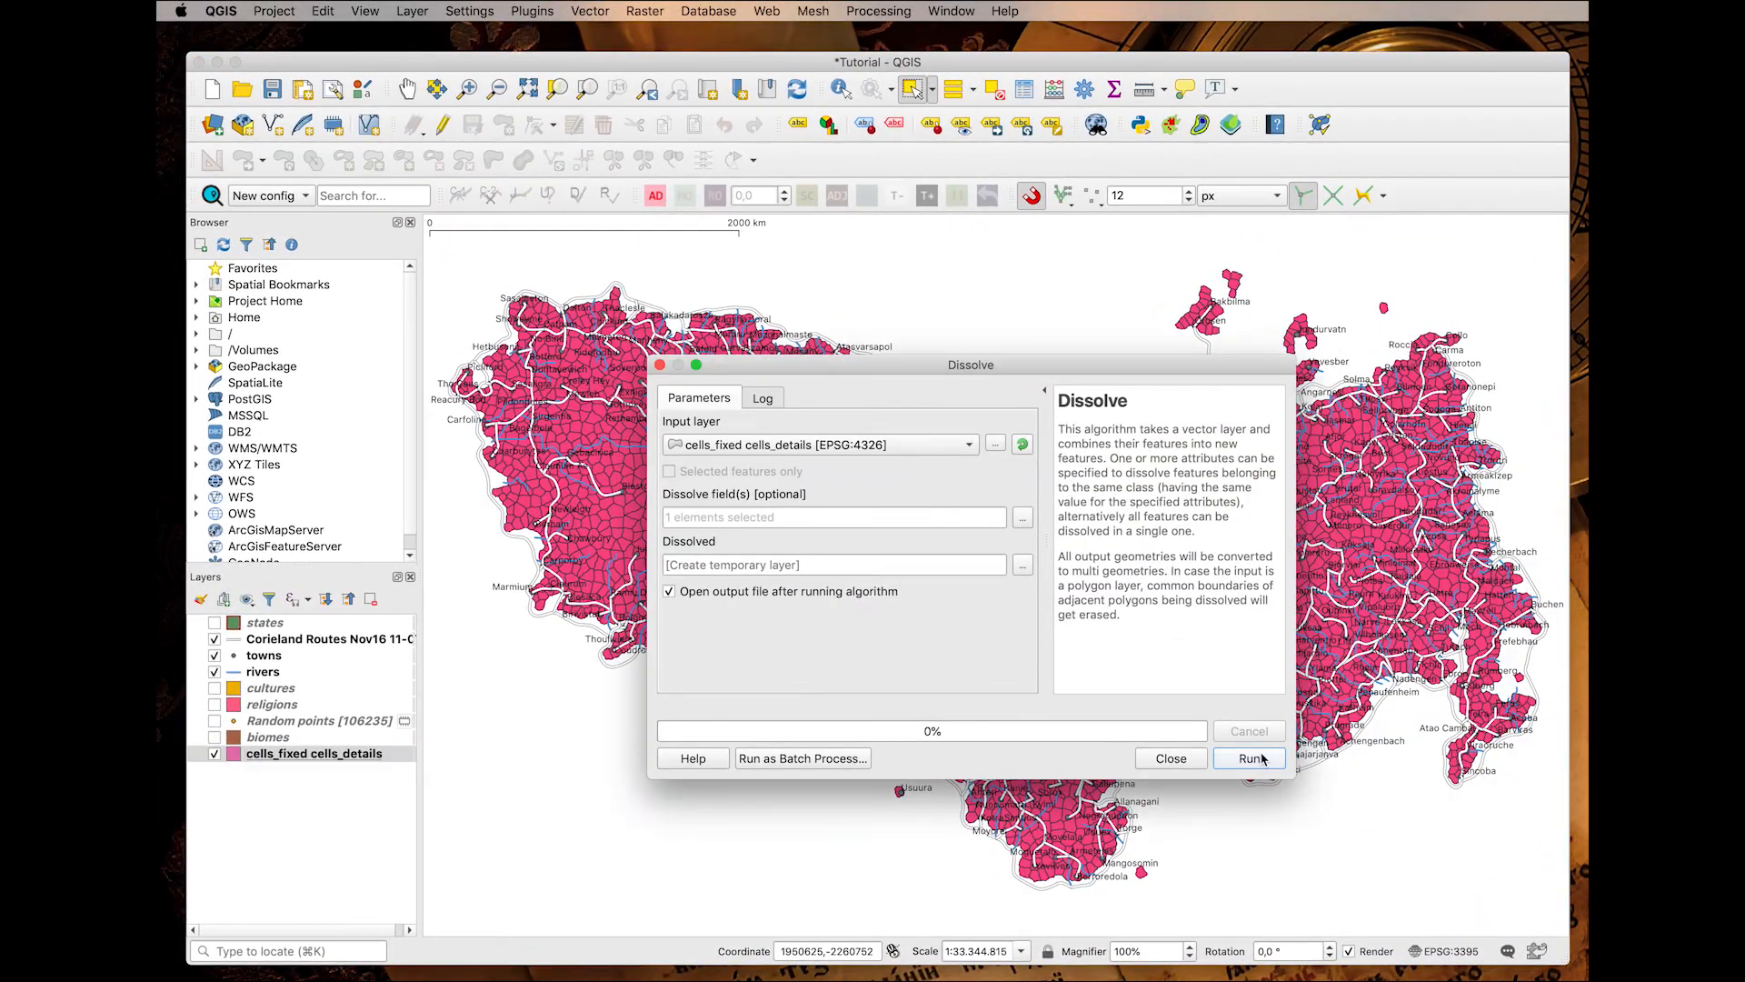
pyautogui.click(1249, 758)
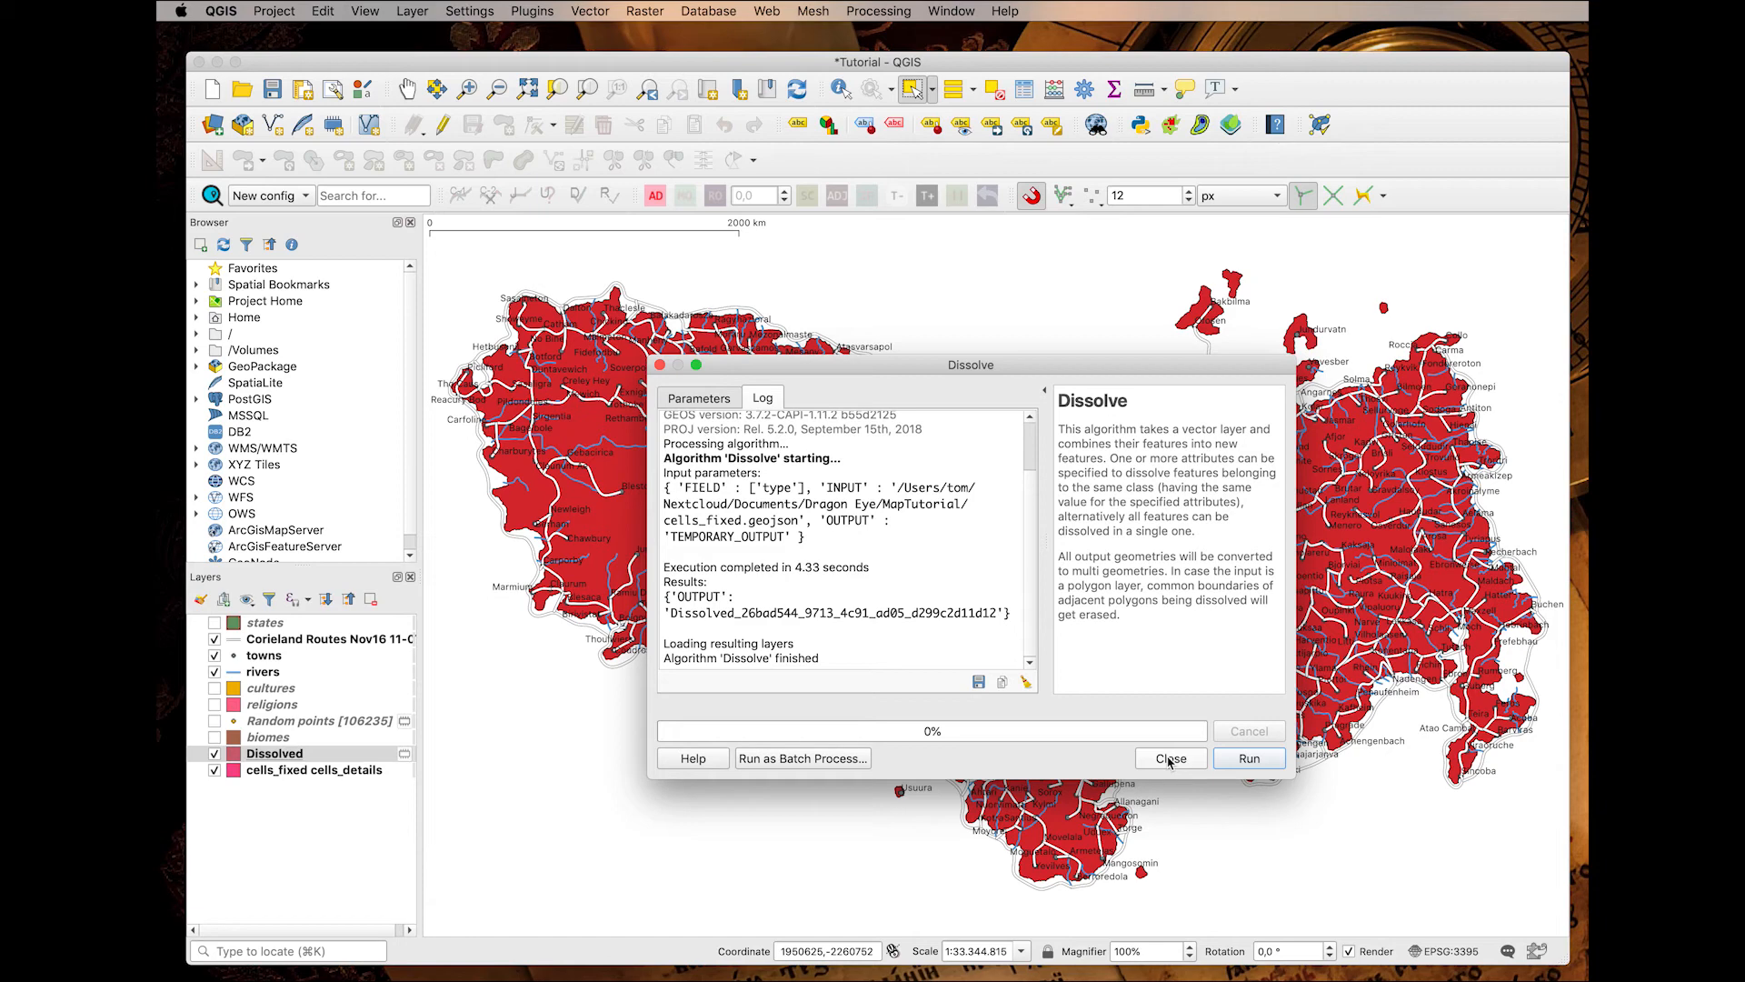
pyautogui.click(1170, 760)
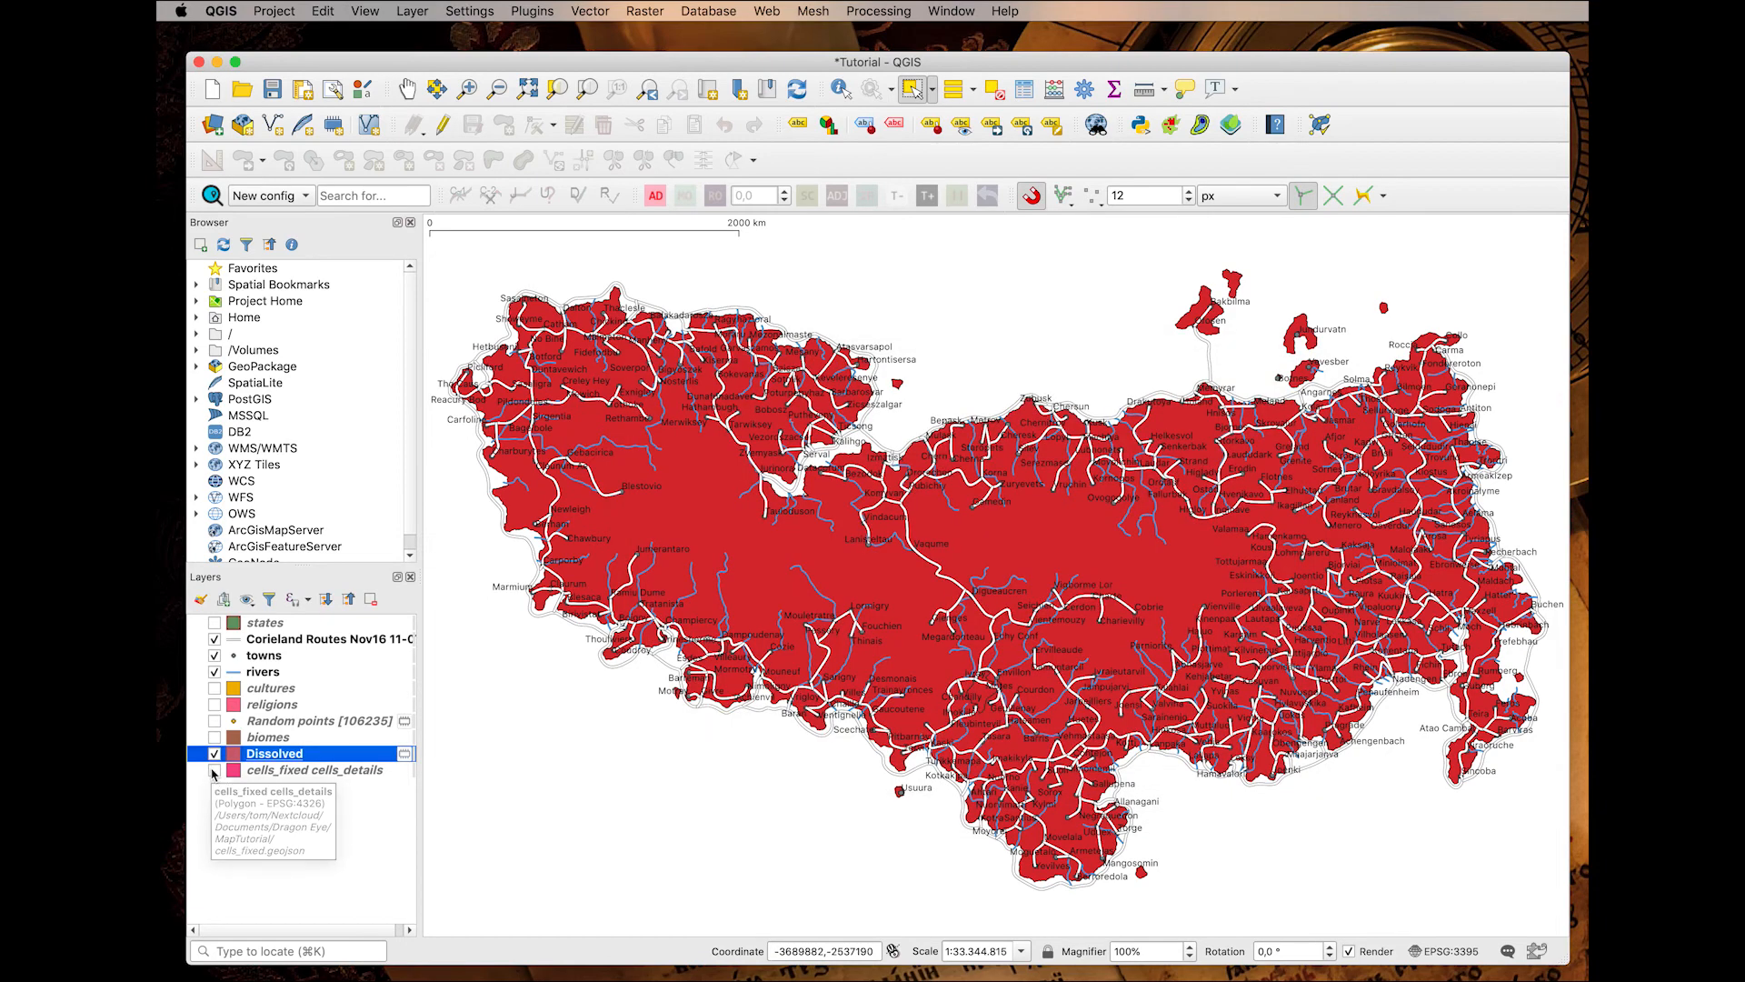
# Hide the cells_fixed cells_details layer and style the Dissolved layer as Categorized by the type field with random colours.
pyautogui.click(214, 771)
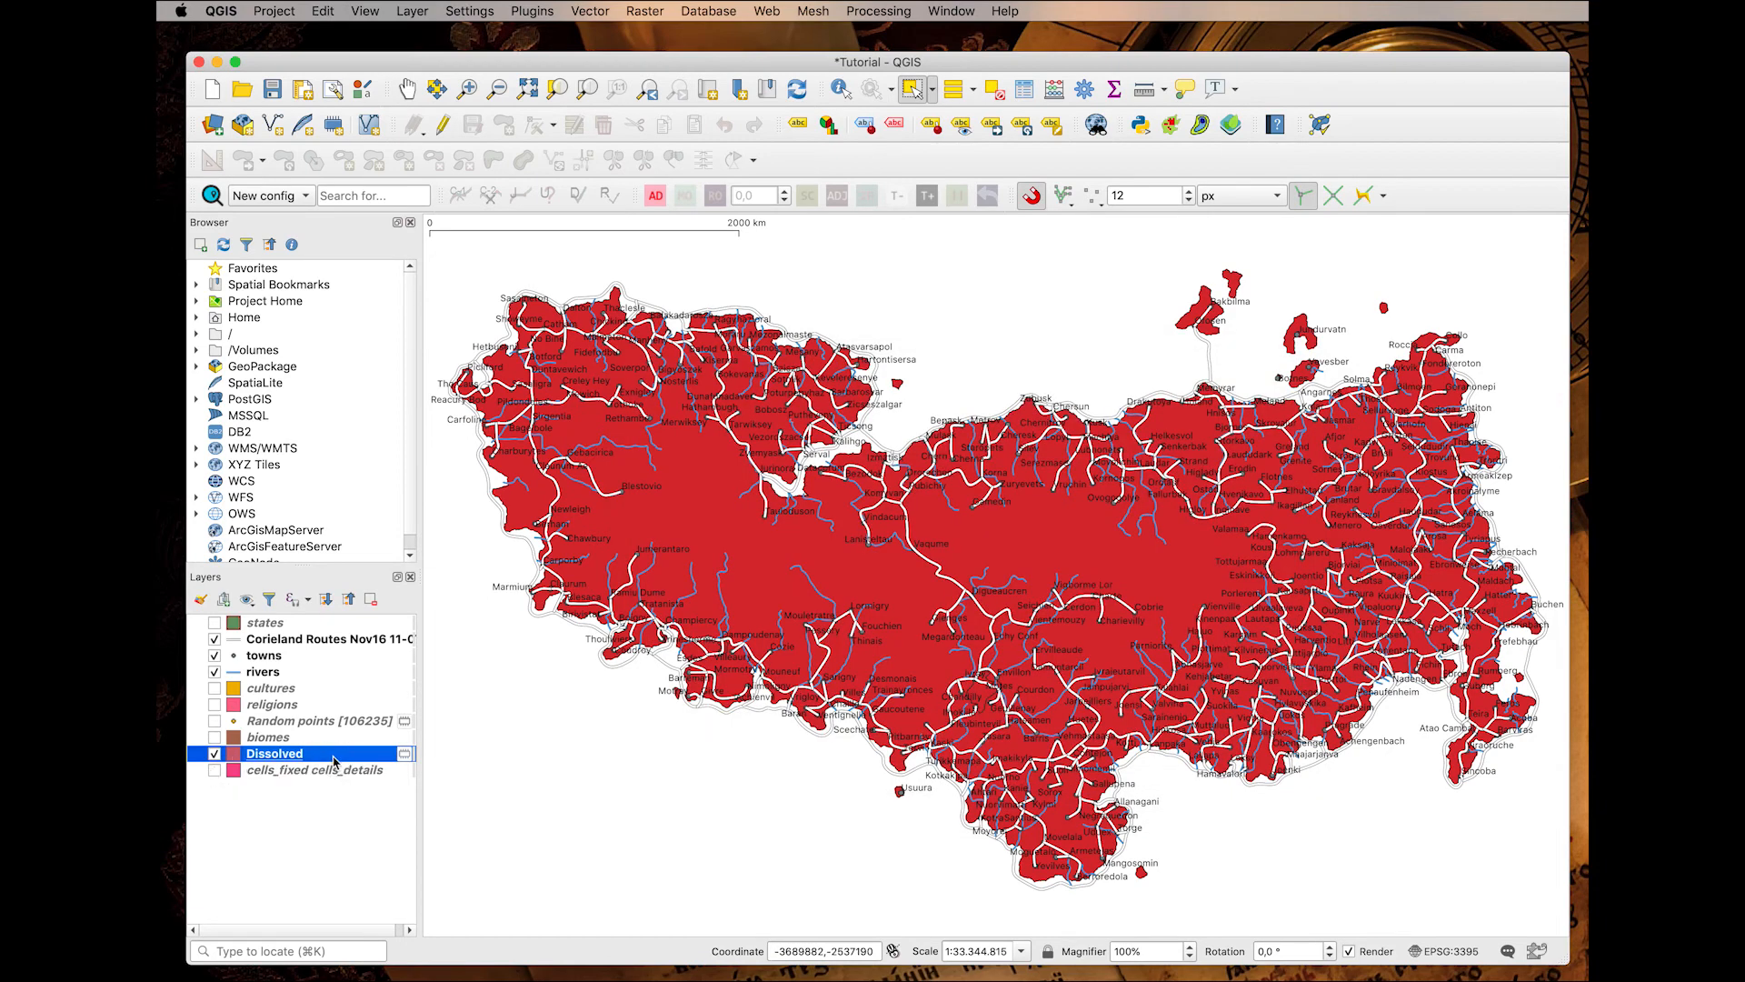
pyautogui.doubleClick(333, 761)
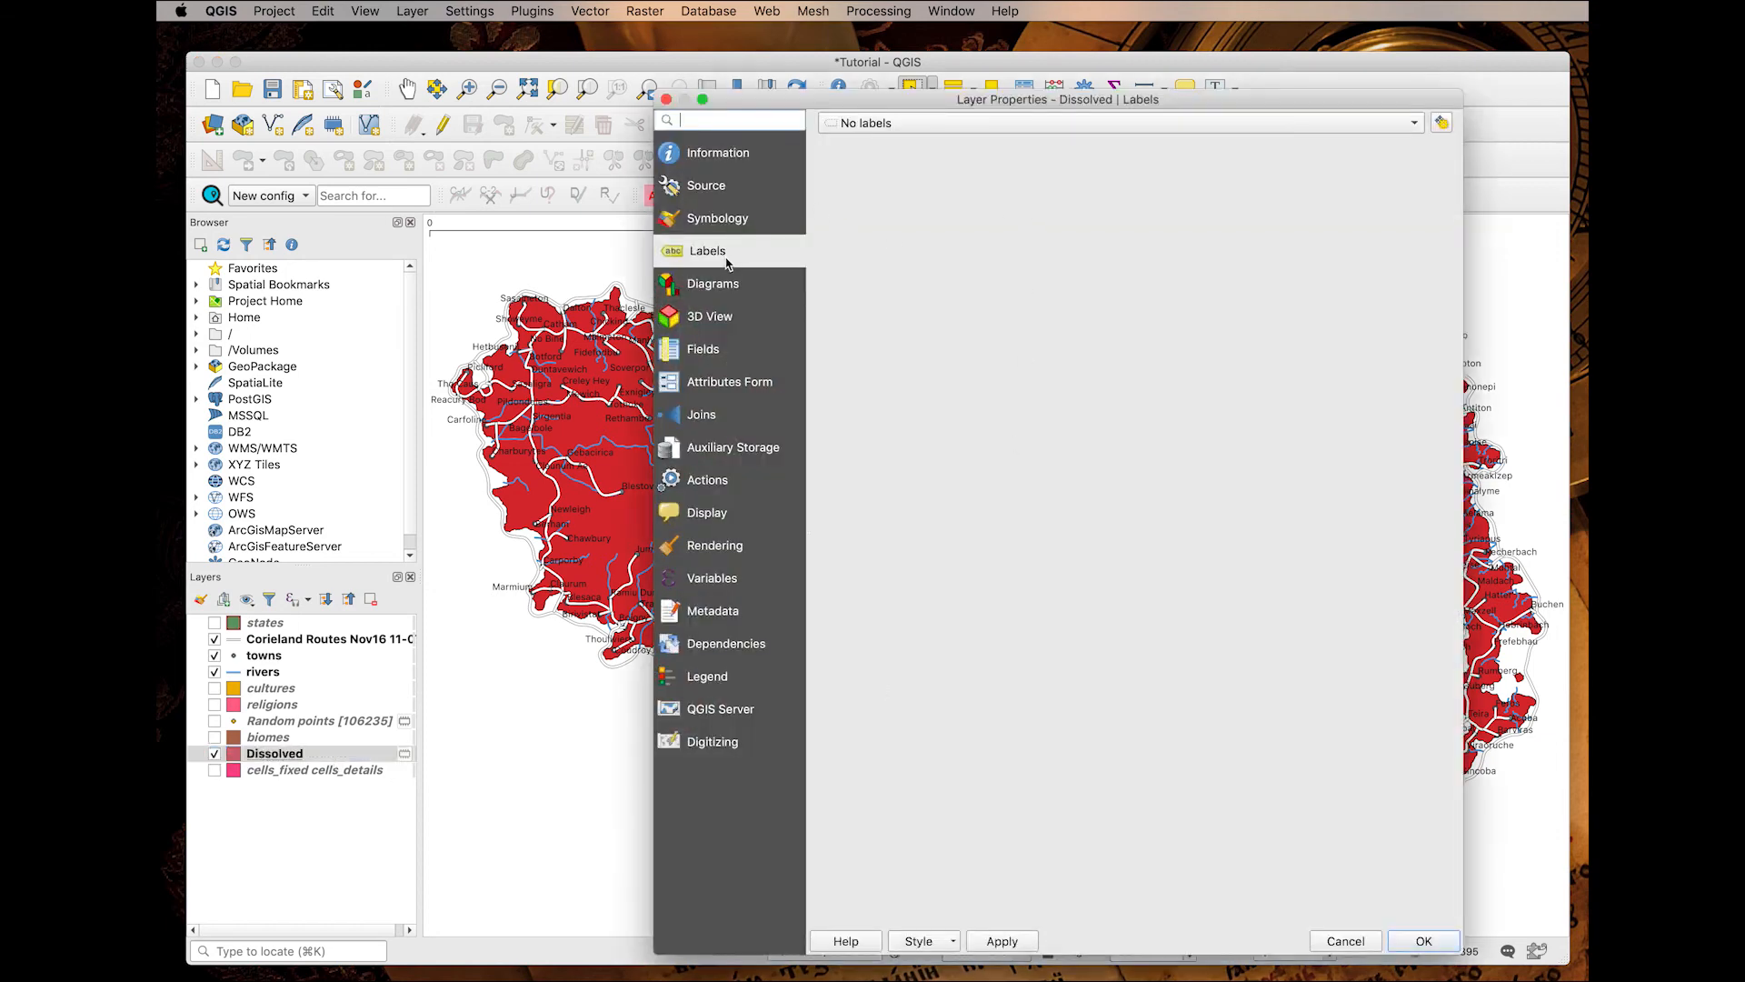
pyautogui.click(736, 219)
pyautogui.click(957, 124)
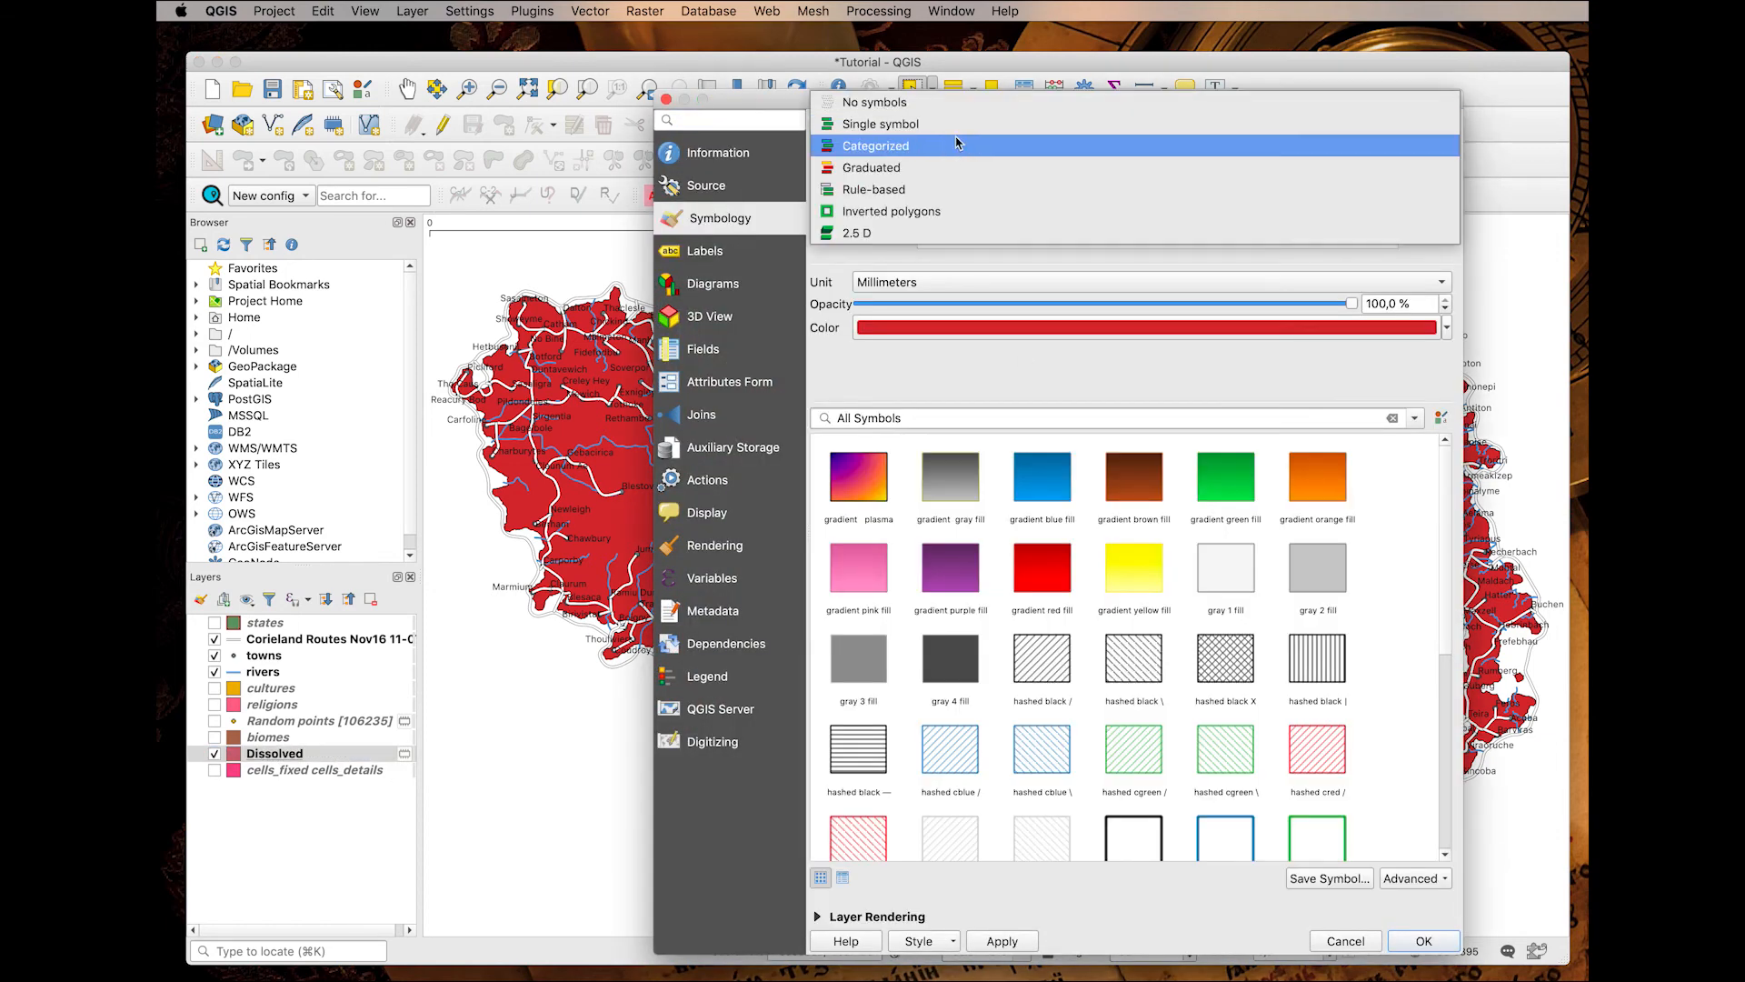
pyautogui.click(869, 148)
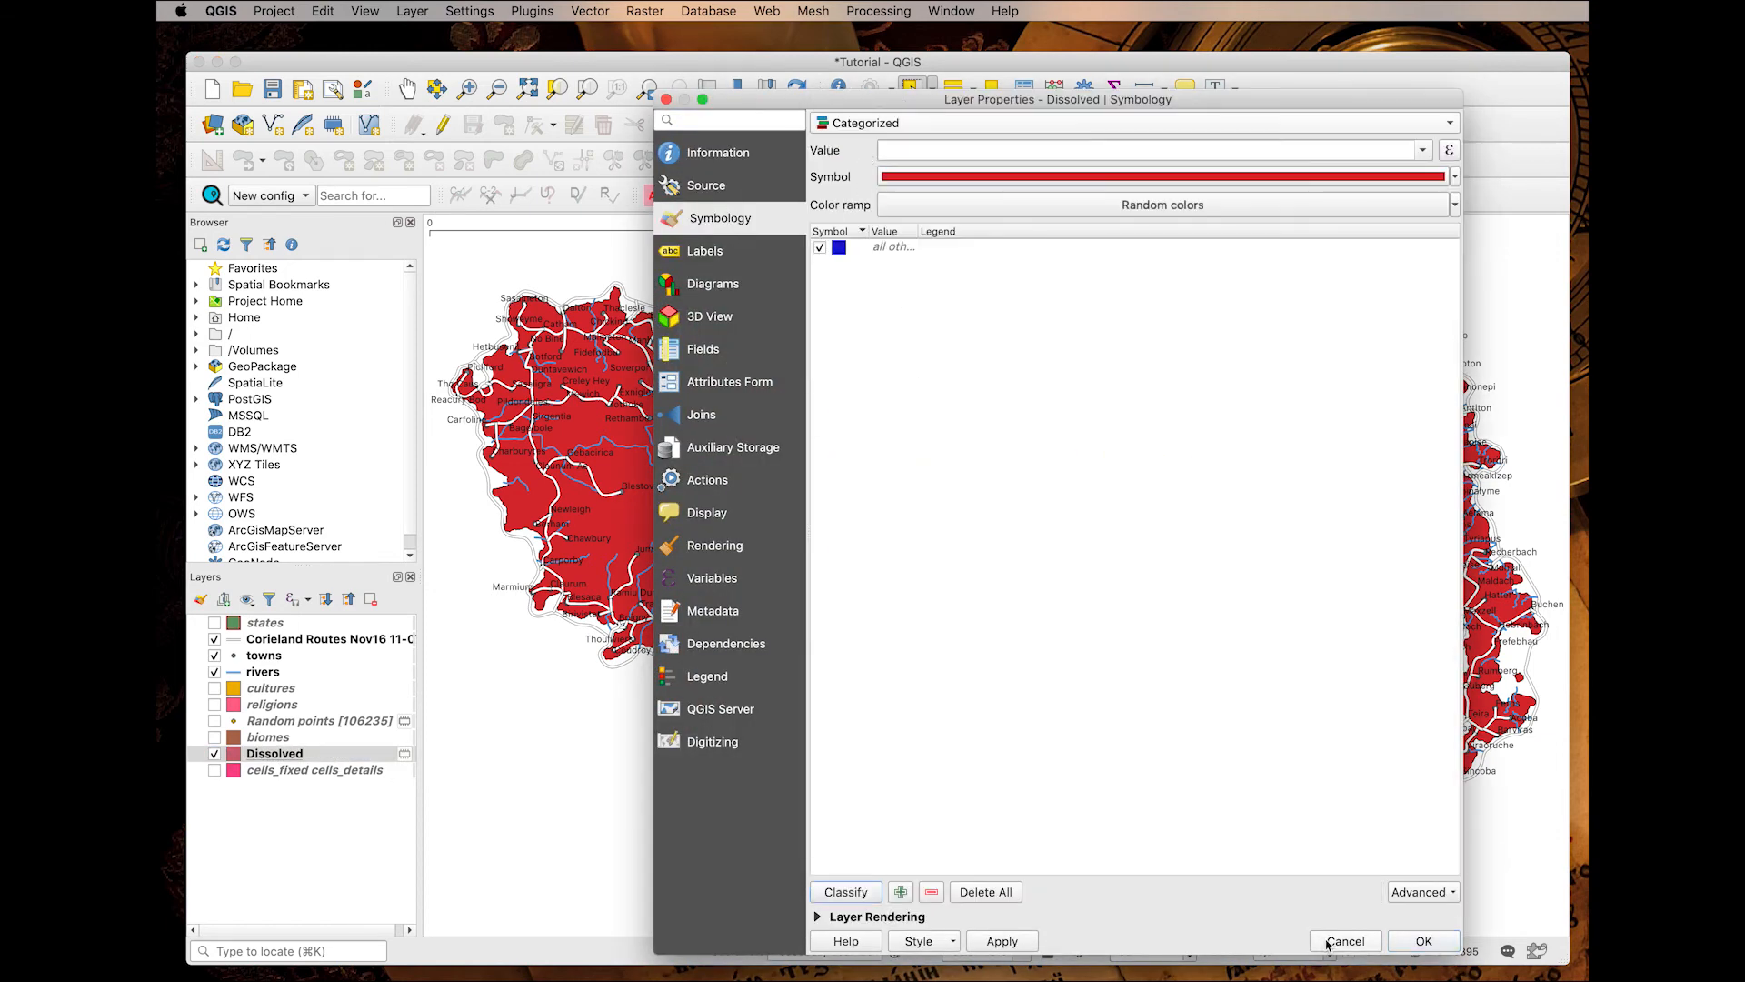
pyautogui.click(1423, 151)
pyautogui.click(973, 235)
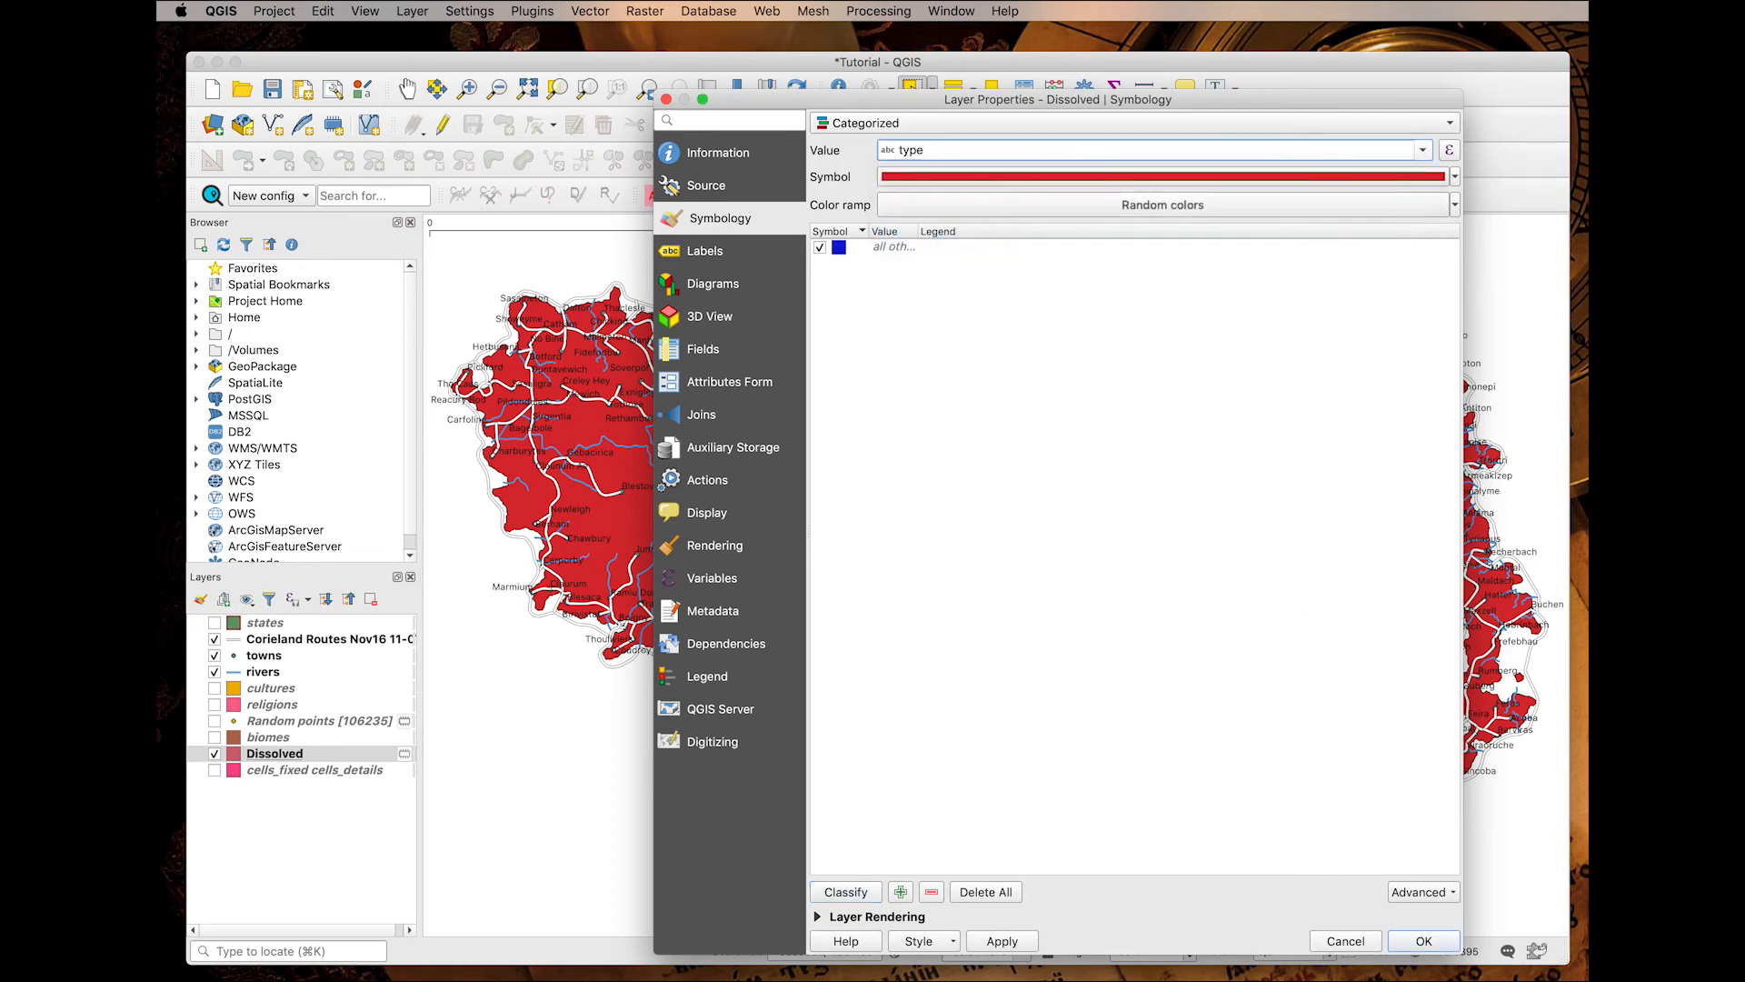
pyautogui.click(858, 896)
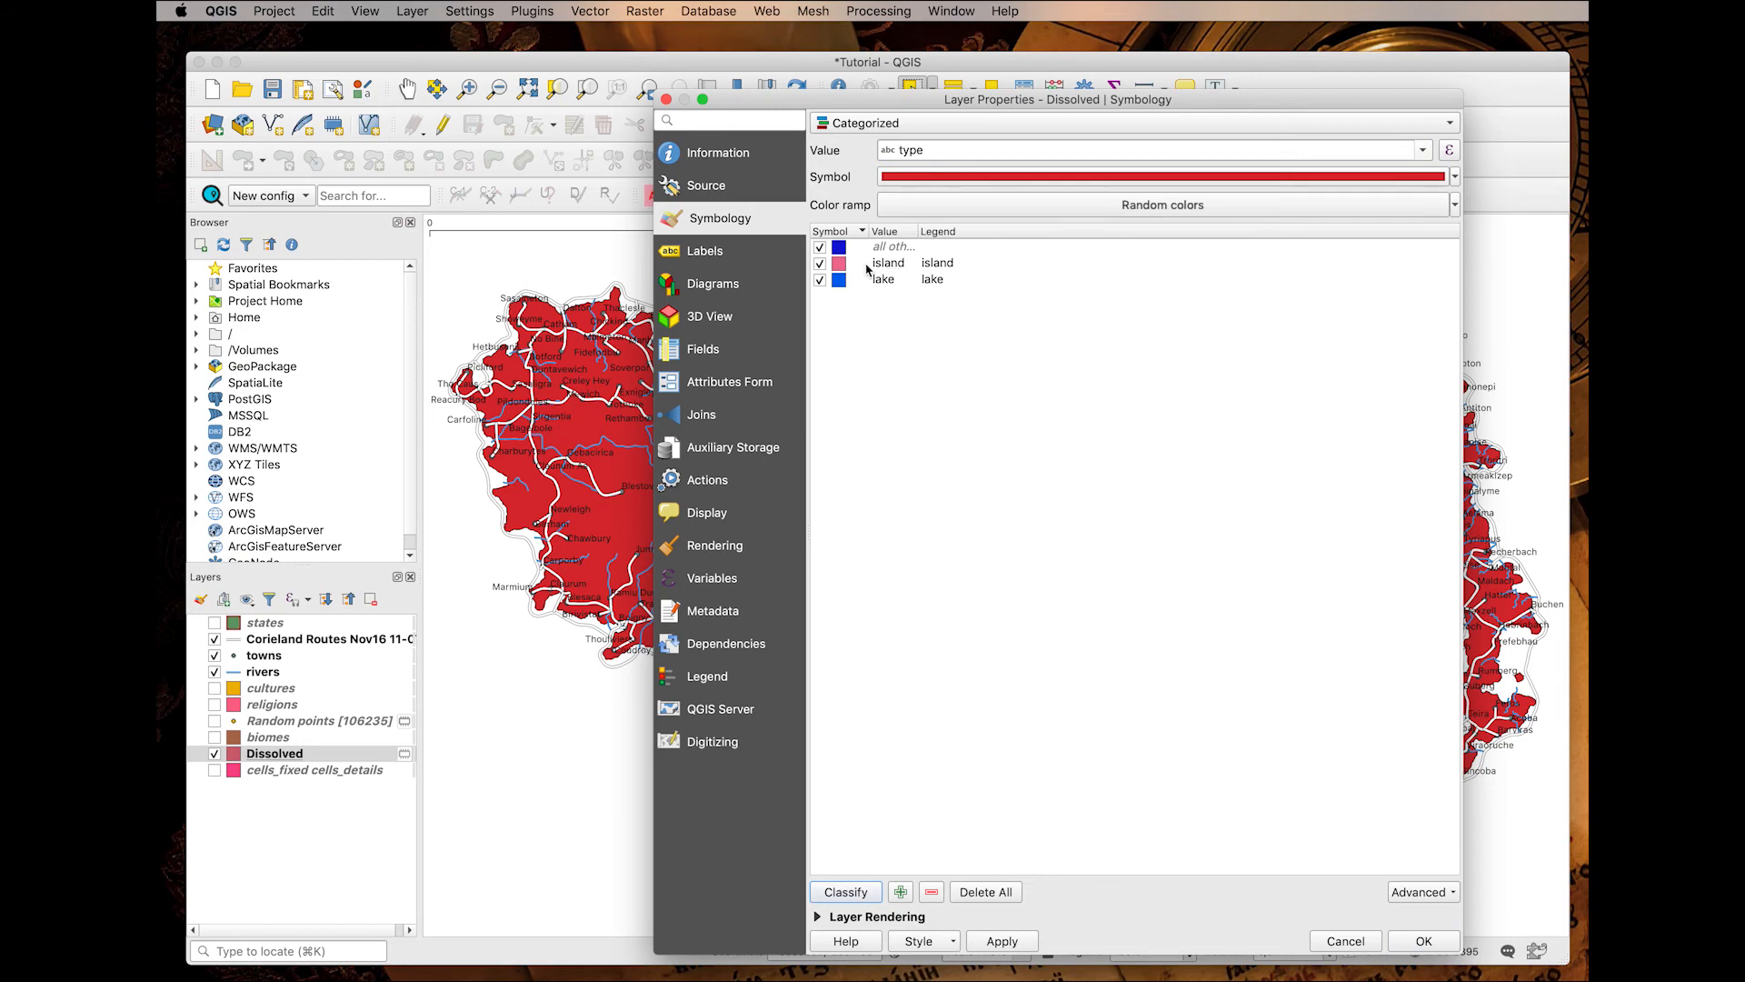
pyautogui.click(1007, 944)
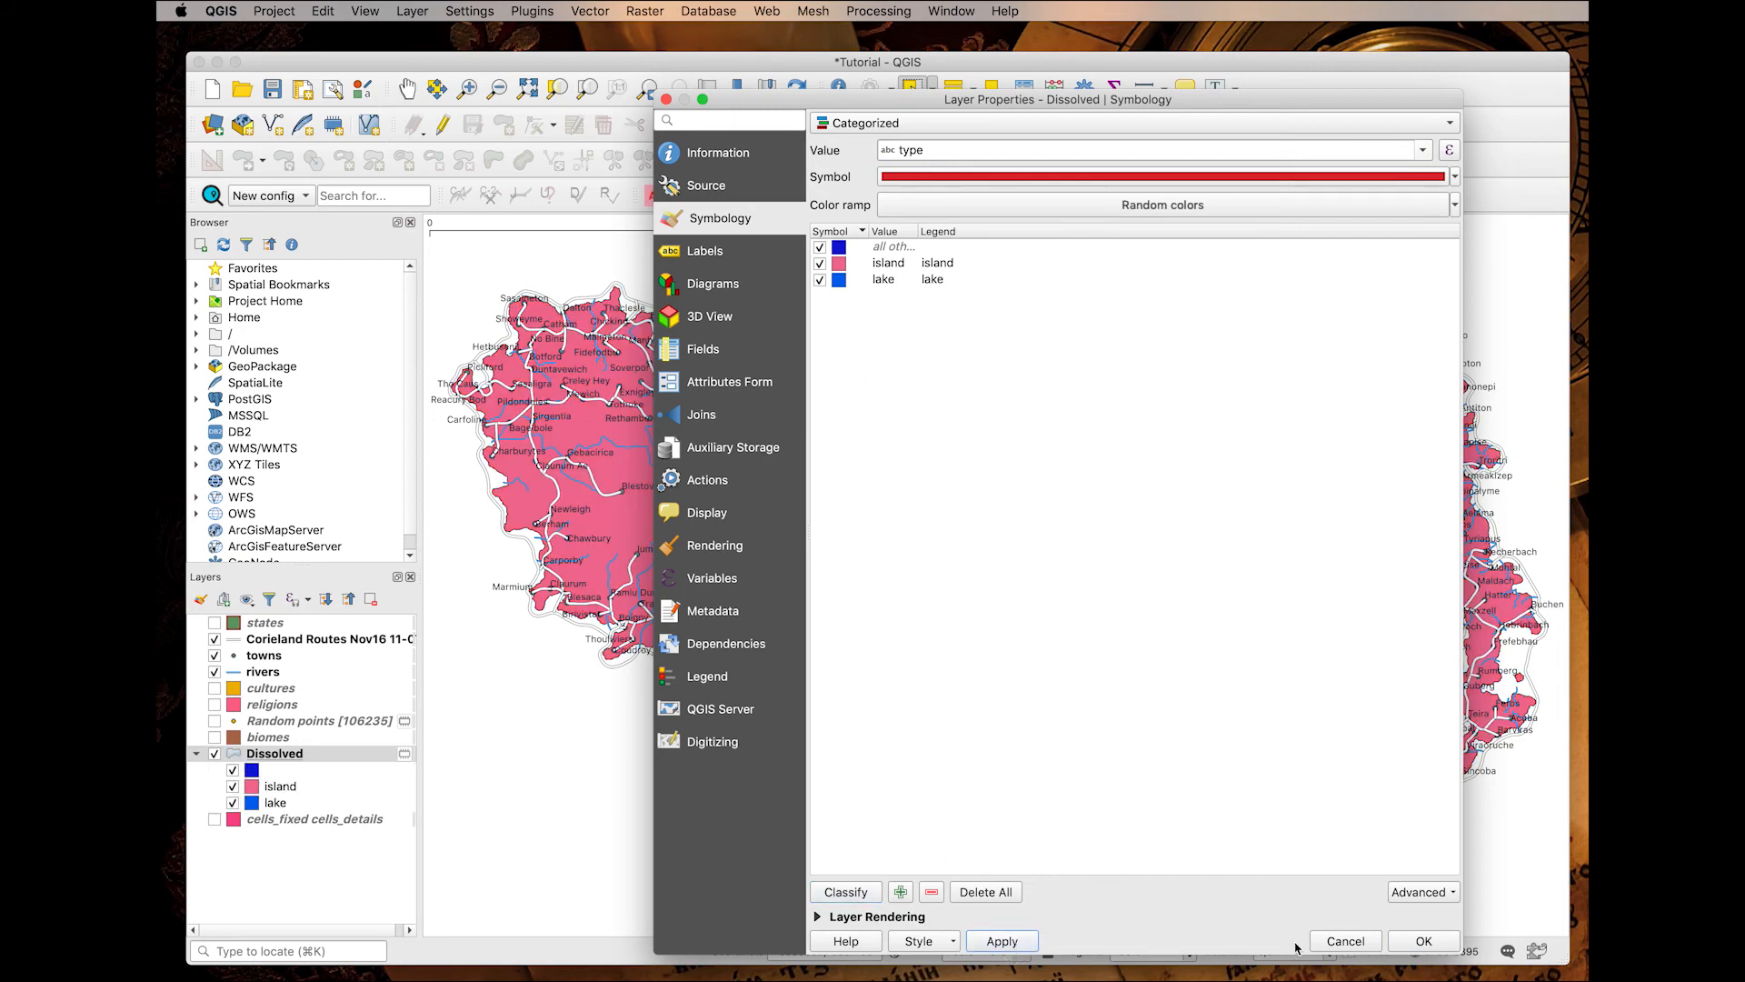
pyautogui.click(1424, 941)
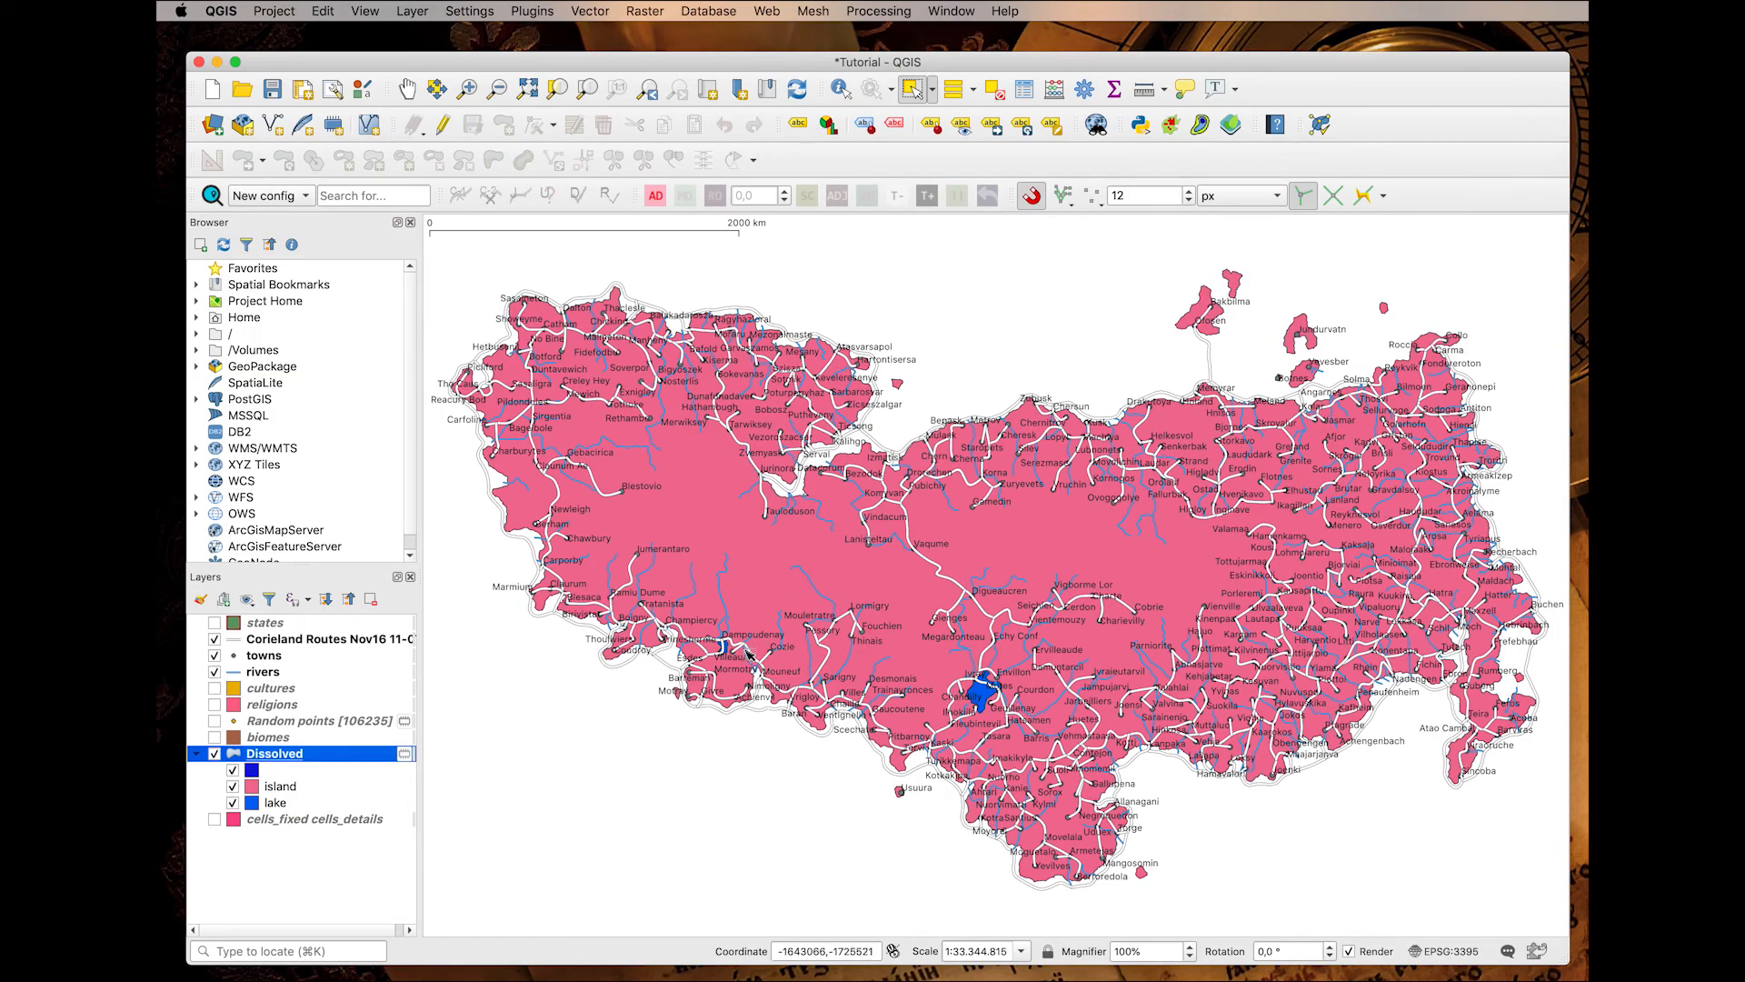
# Turn off the grid decoration on the map.
pyautogui.scroll(3, 736, 654)
pyautogui.scroll(3, 680, 648)
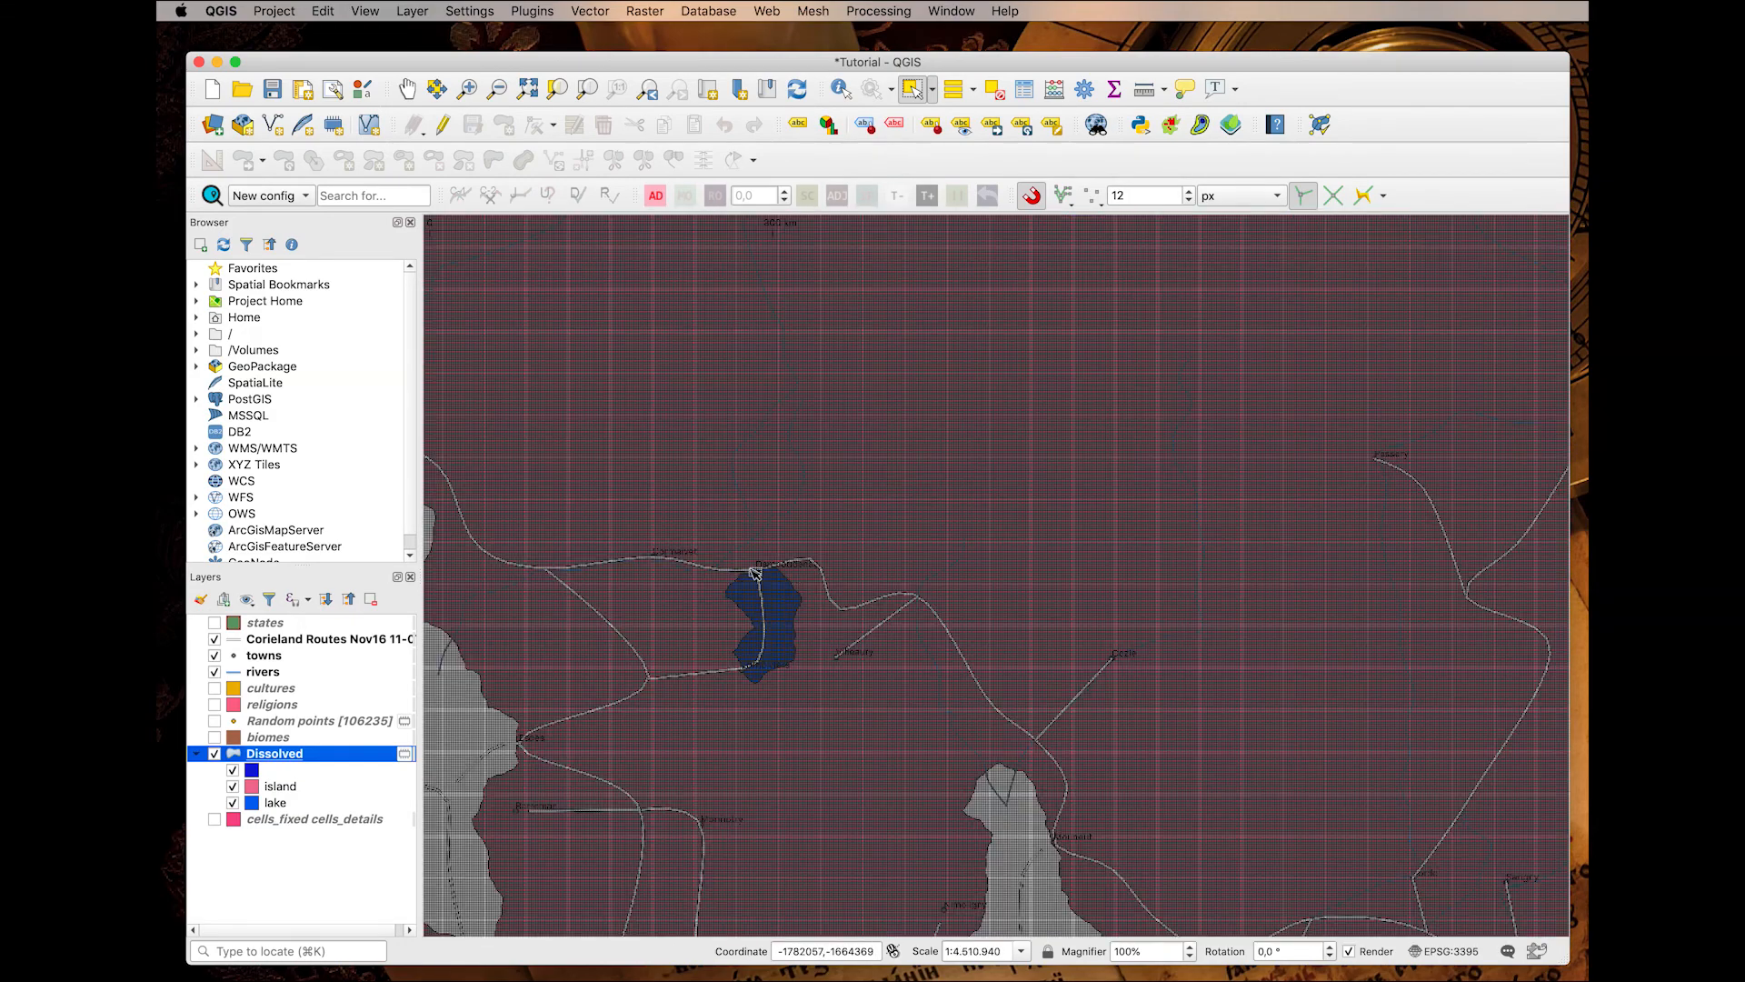
pyautogui.click(364, 11)
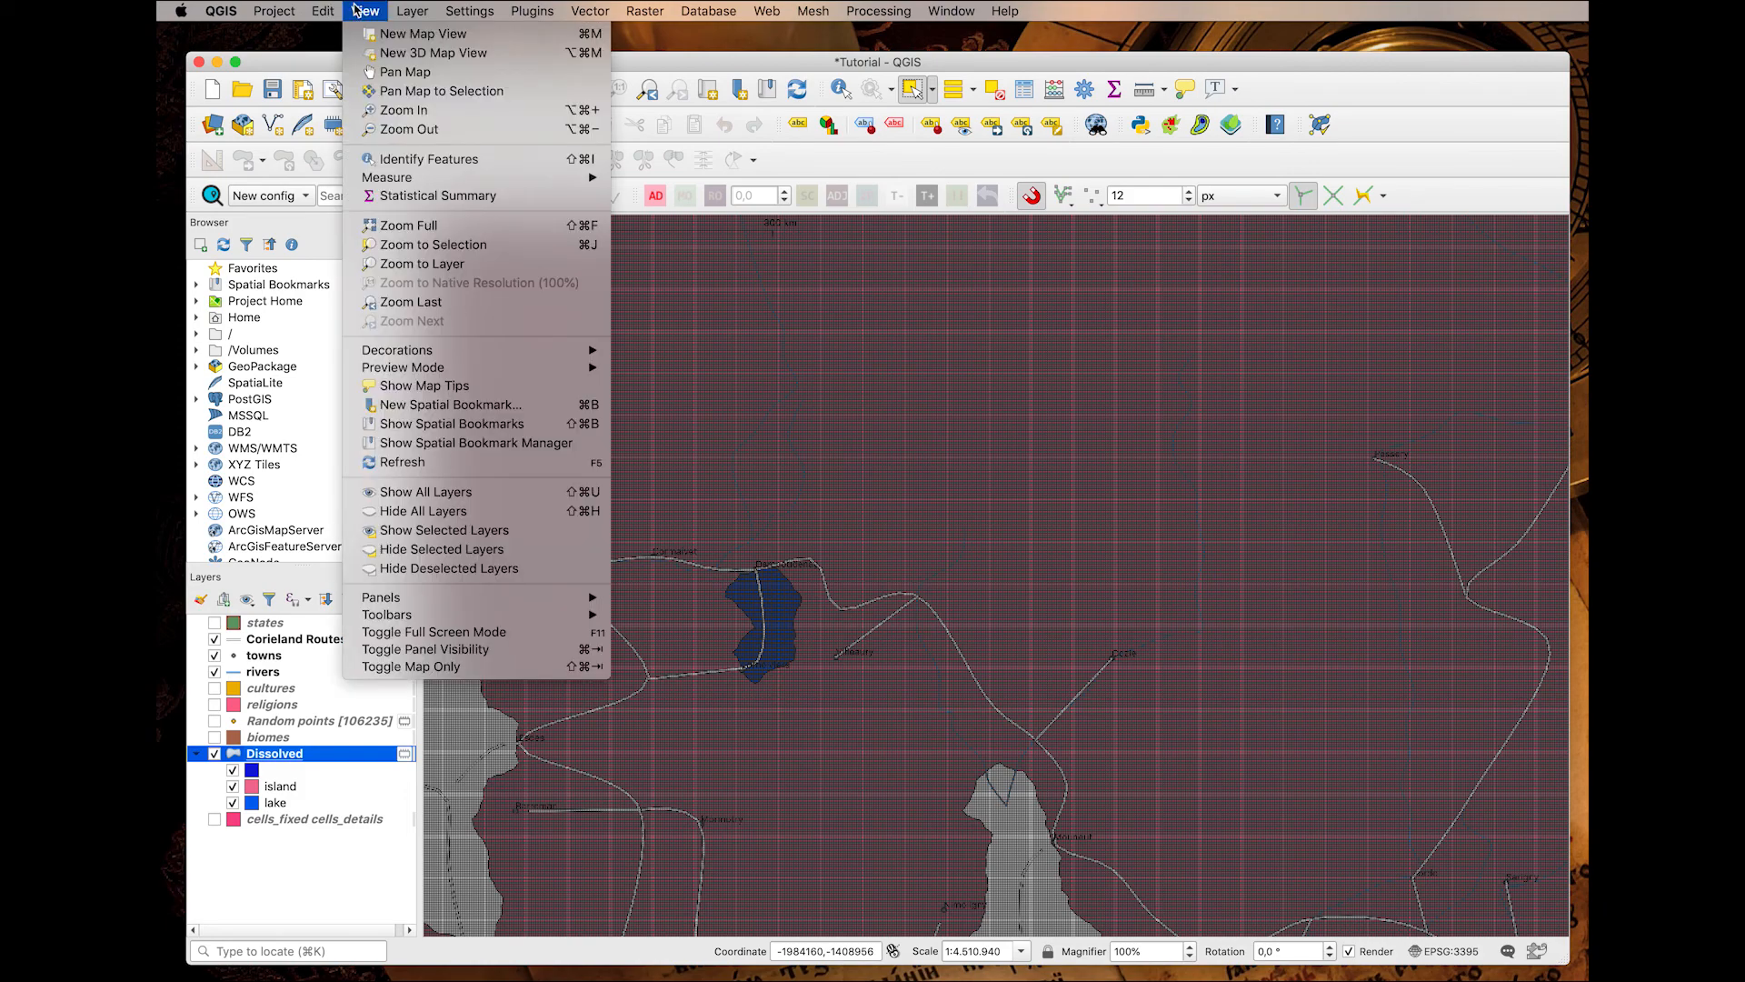
pyautogui.moveTo(424, 353)
pyautogui.click(726, 354)
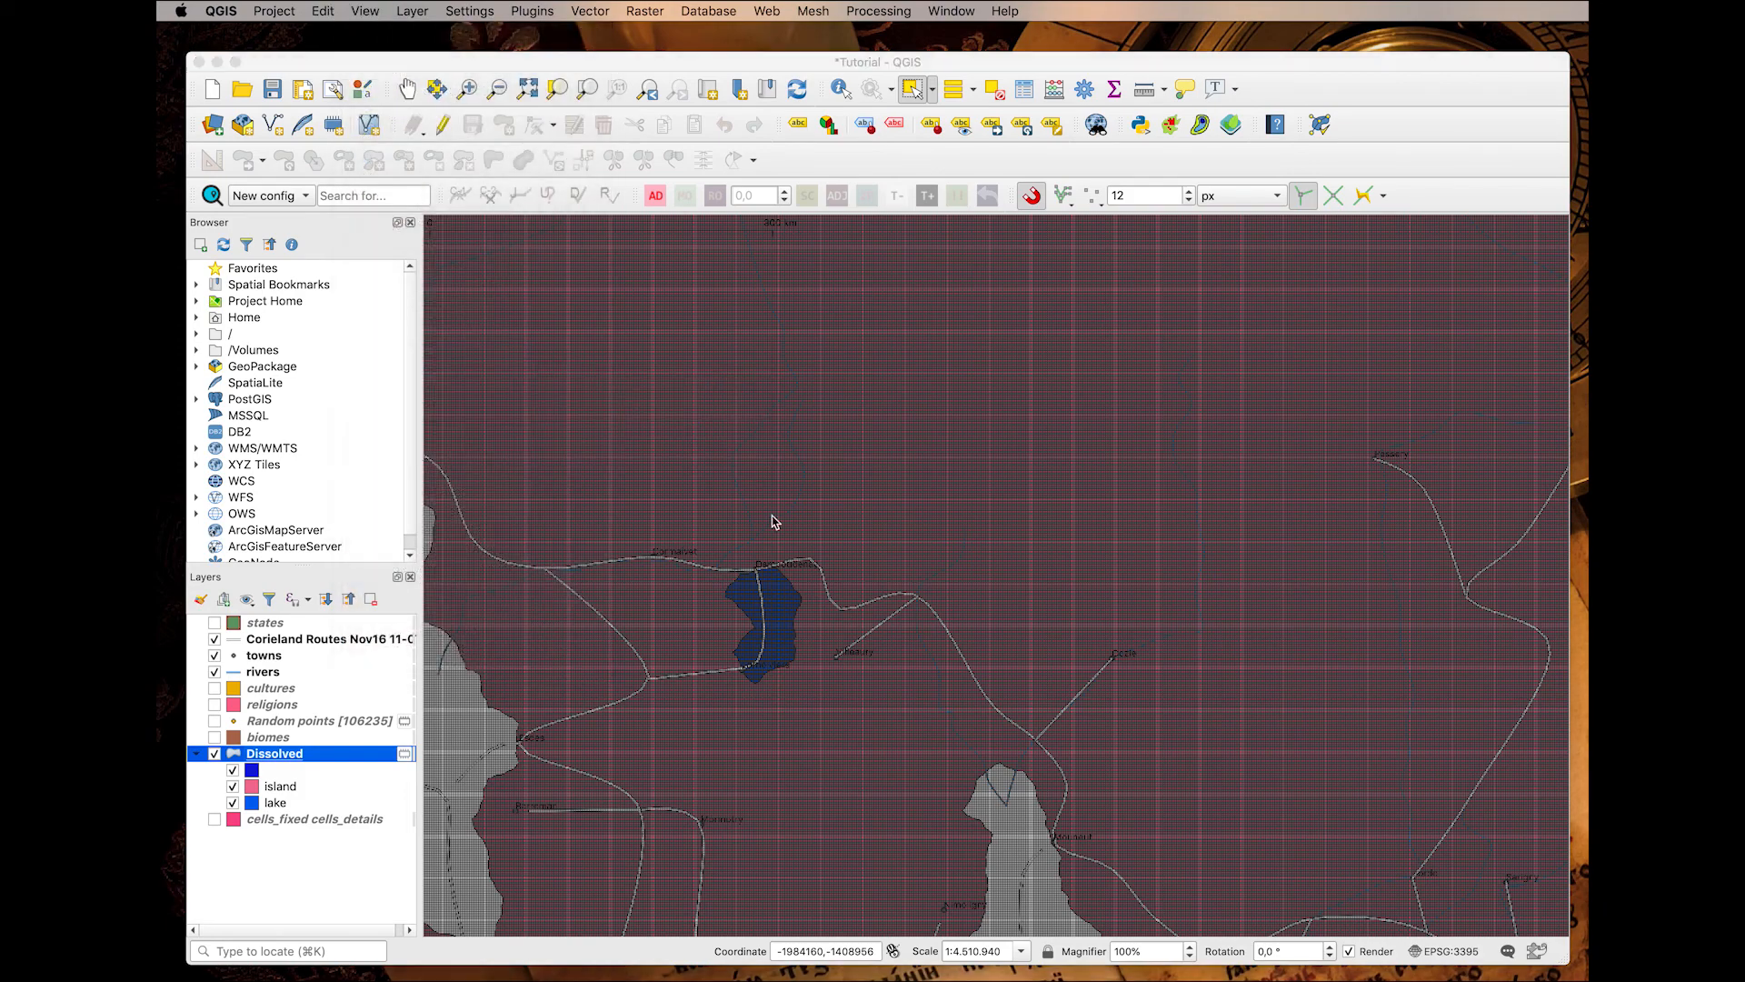
pyautogui.click(434, 552)
pyautogui.click(938, 960)
pyautogui.scroll(2, 732, 589)
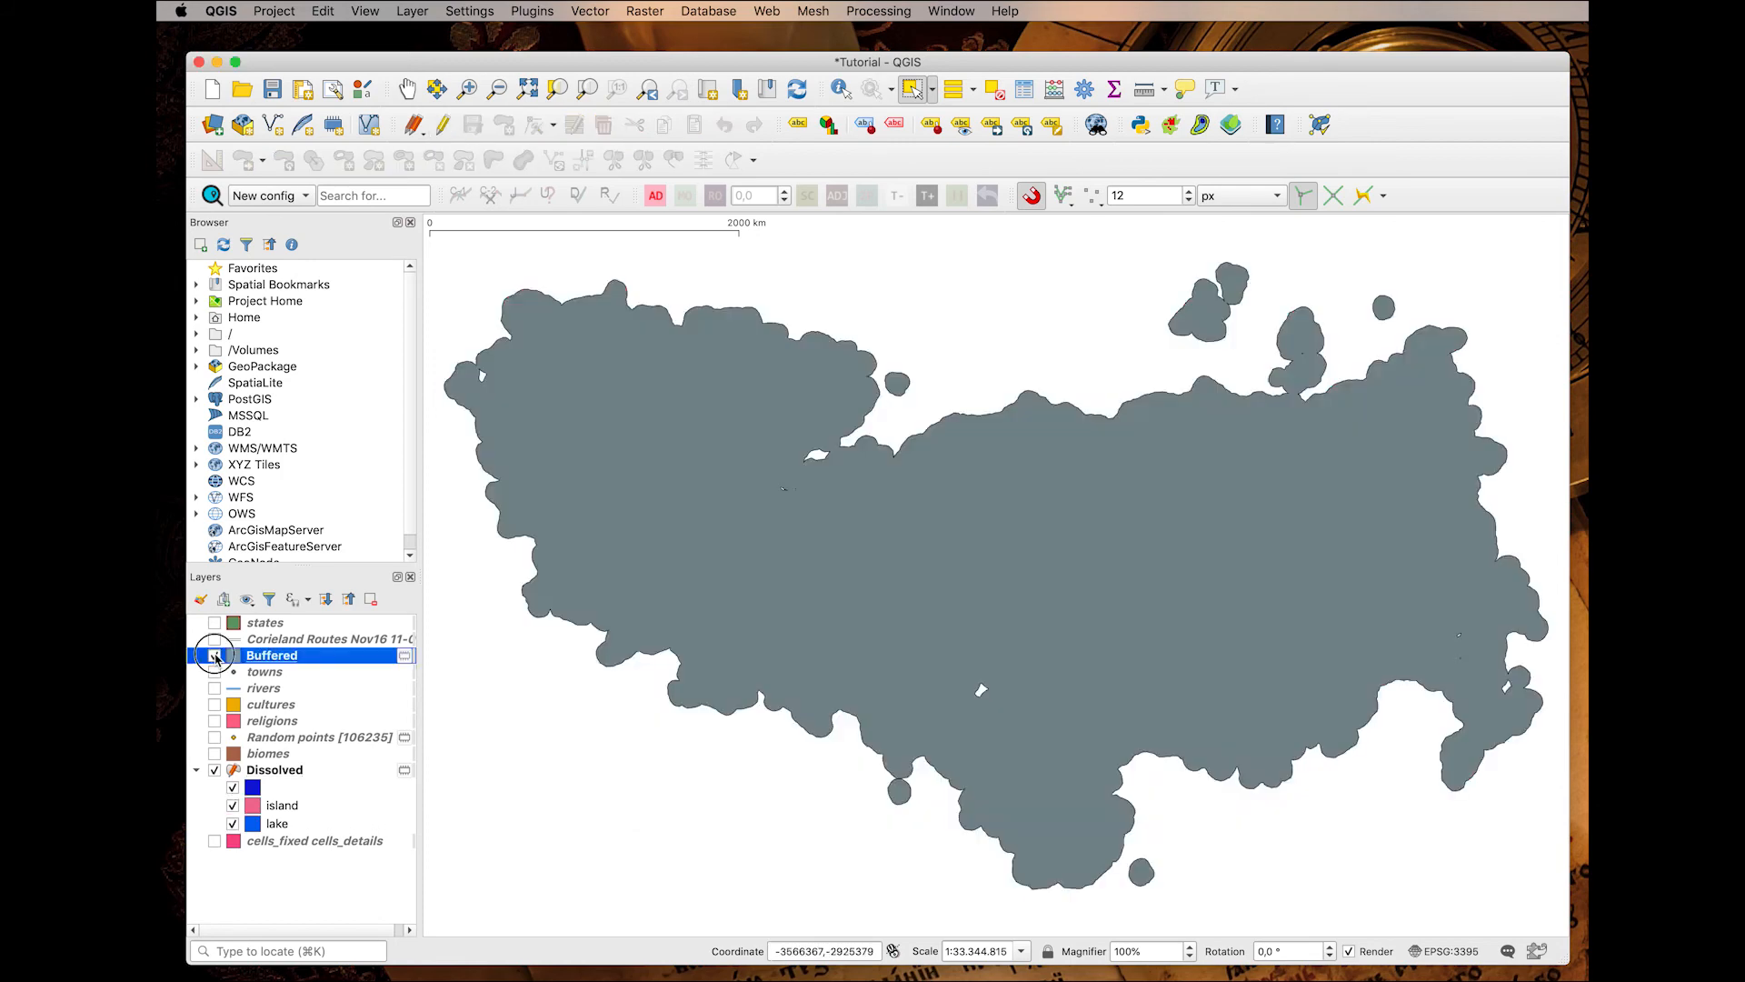
# Compare the Buffered layer with the coastline by toggling its visibility, and move it beneath all the other layers.
pyautogui.click(214, 656)
pyautogui.click(214, 656)
pyautogui.click(214, 655)
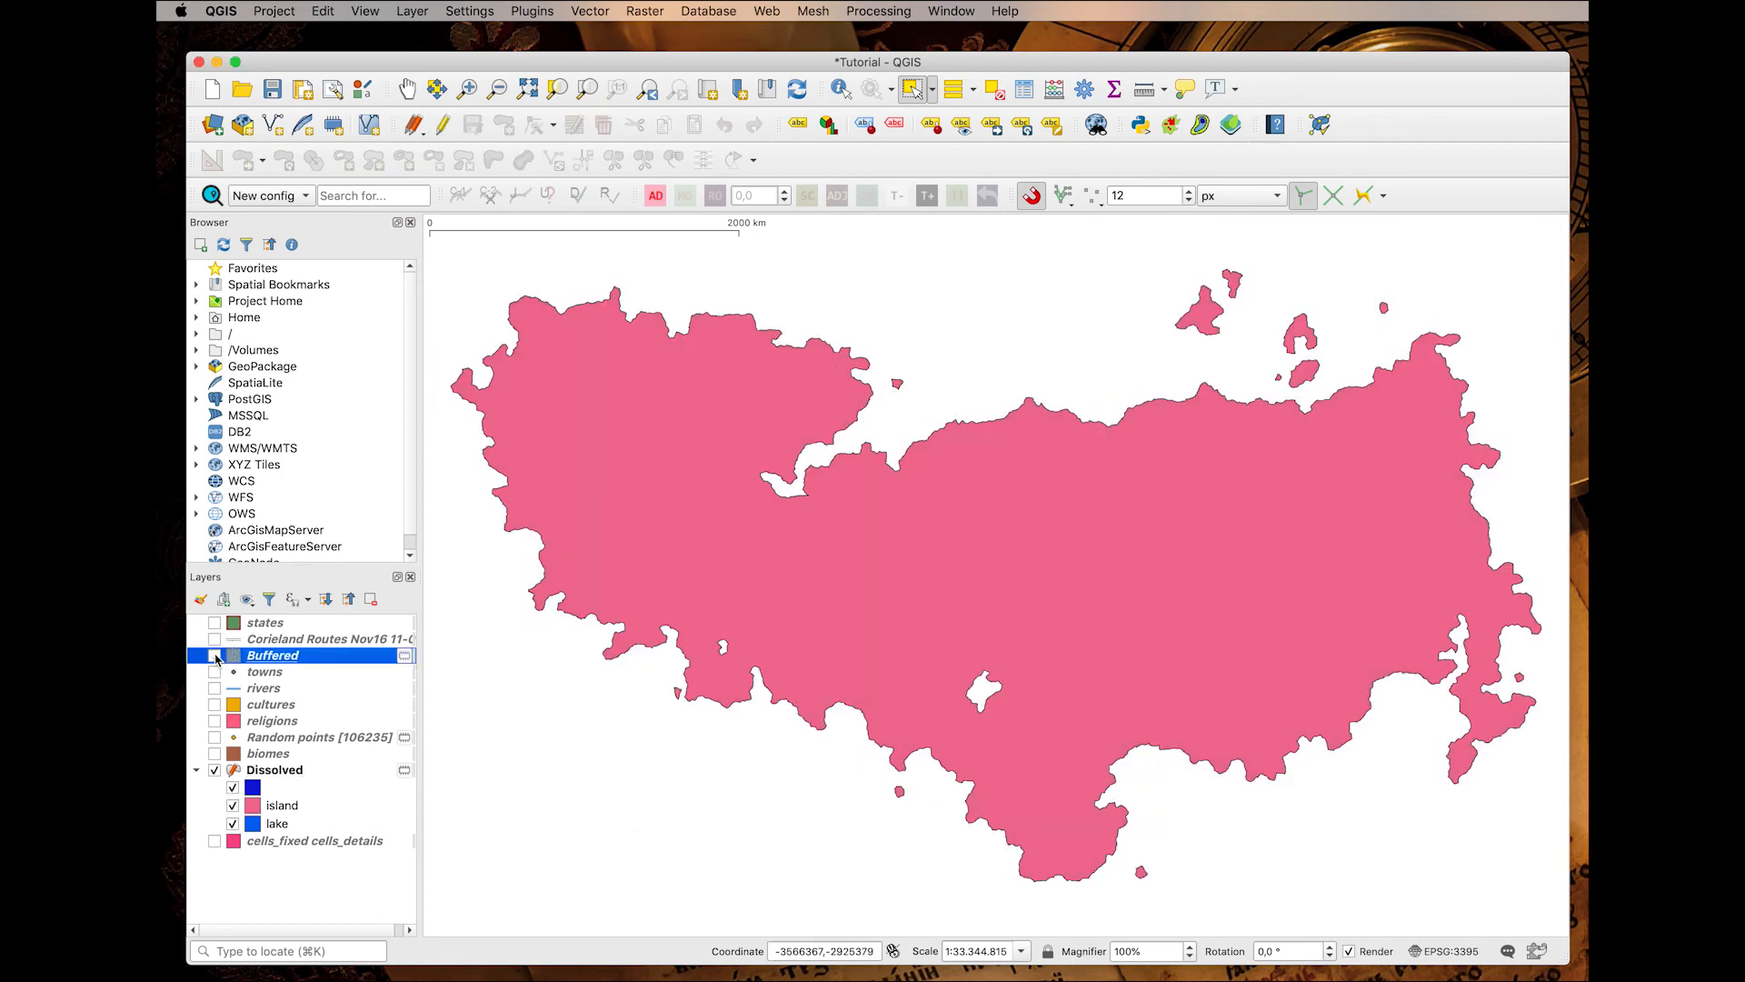
pyautogui.click(215, 656)
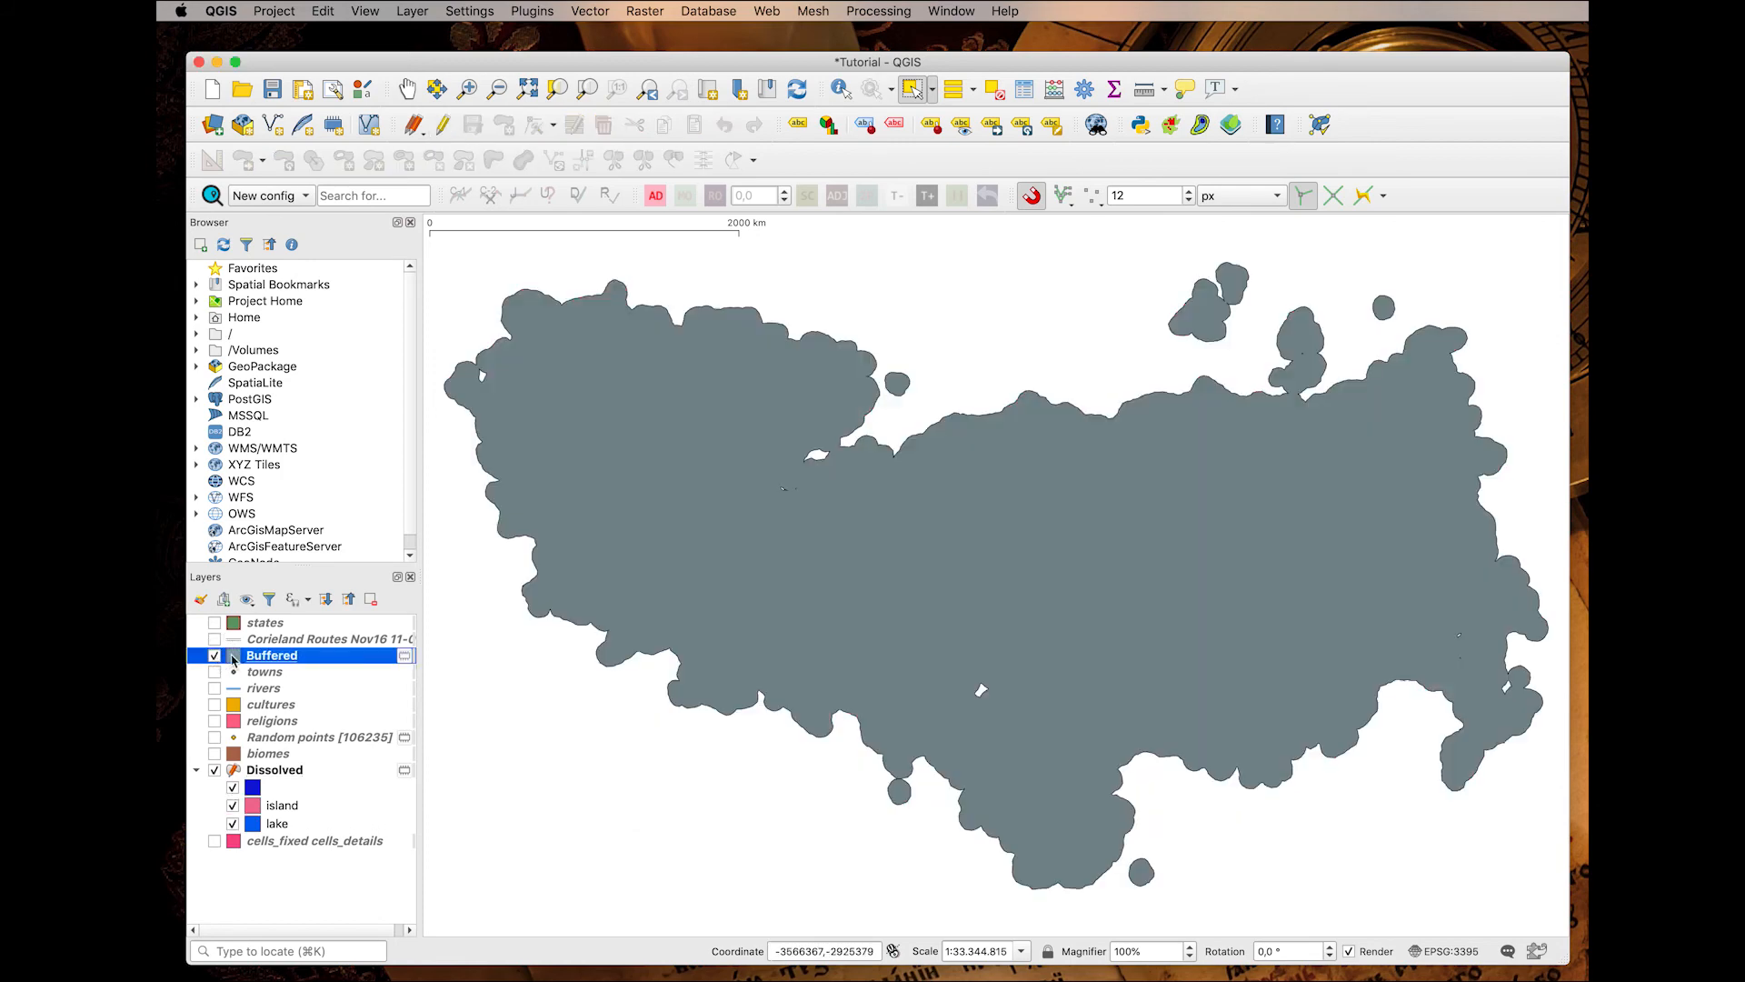
pyautogui.moveTo(275, 662); pyautogui.dragTo(269, 875)
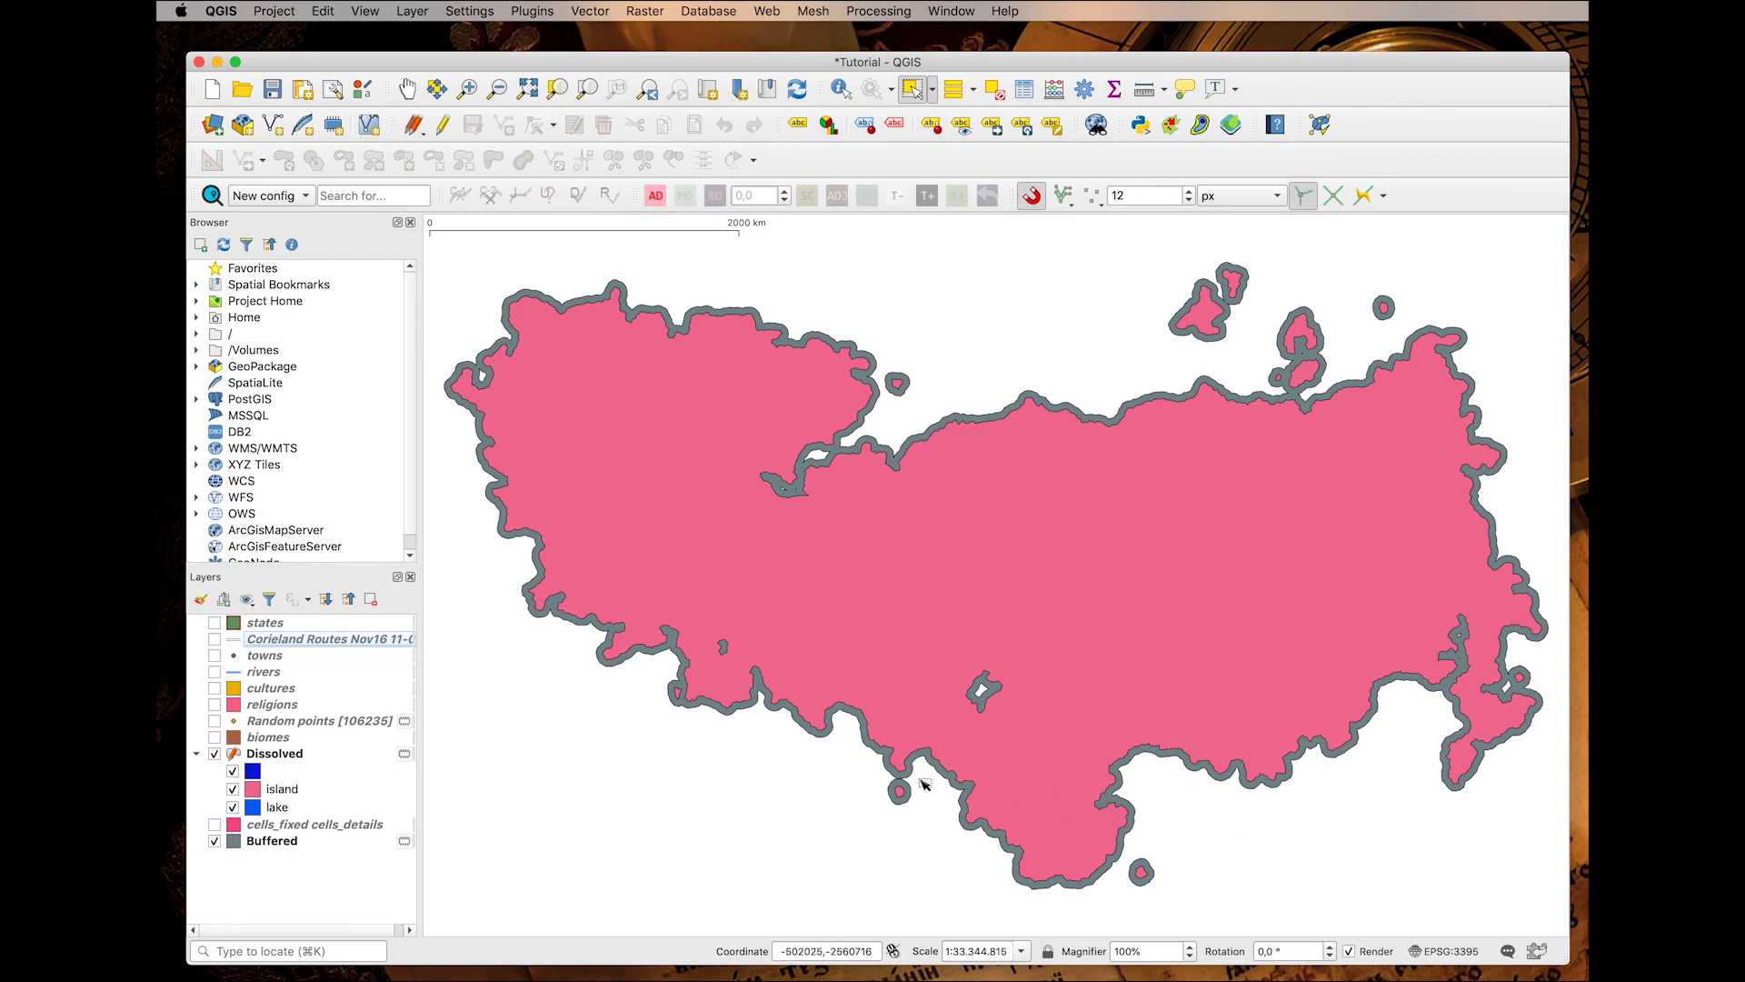
# Simplify the Buffered layer into a temporary layer using Distance (Douglas-Peucker) with a tolerance of 0.2 degrees.
pyautogui.scroll(5, 886, 779)
pyautogui.scroll(1, 887, 779)
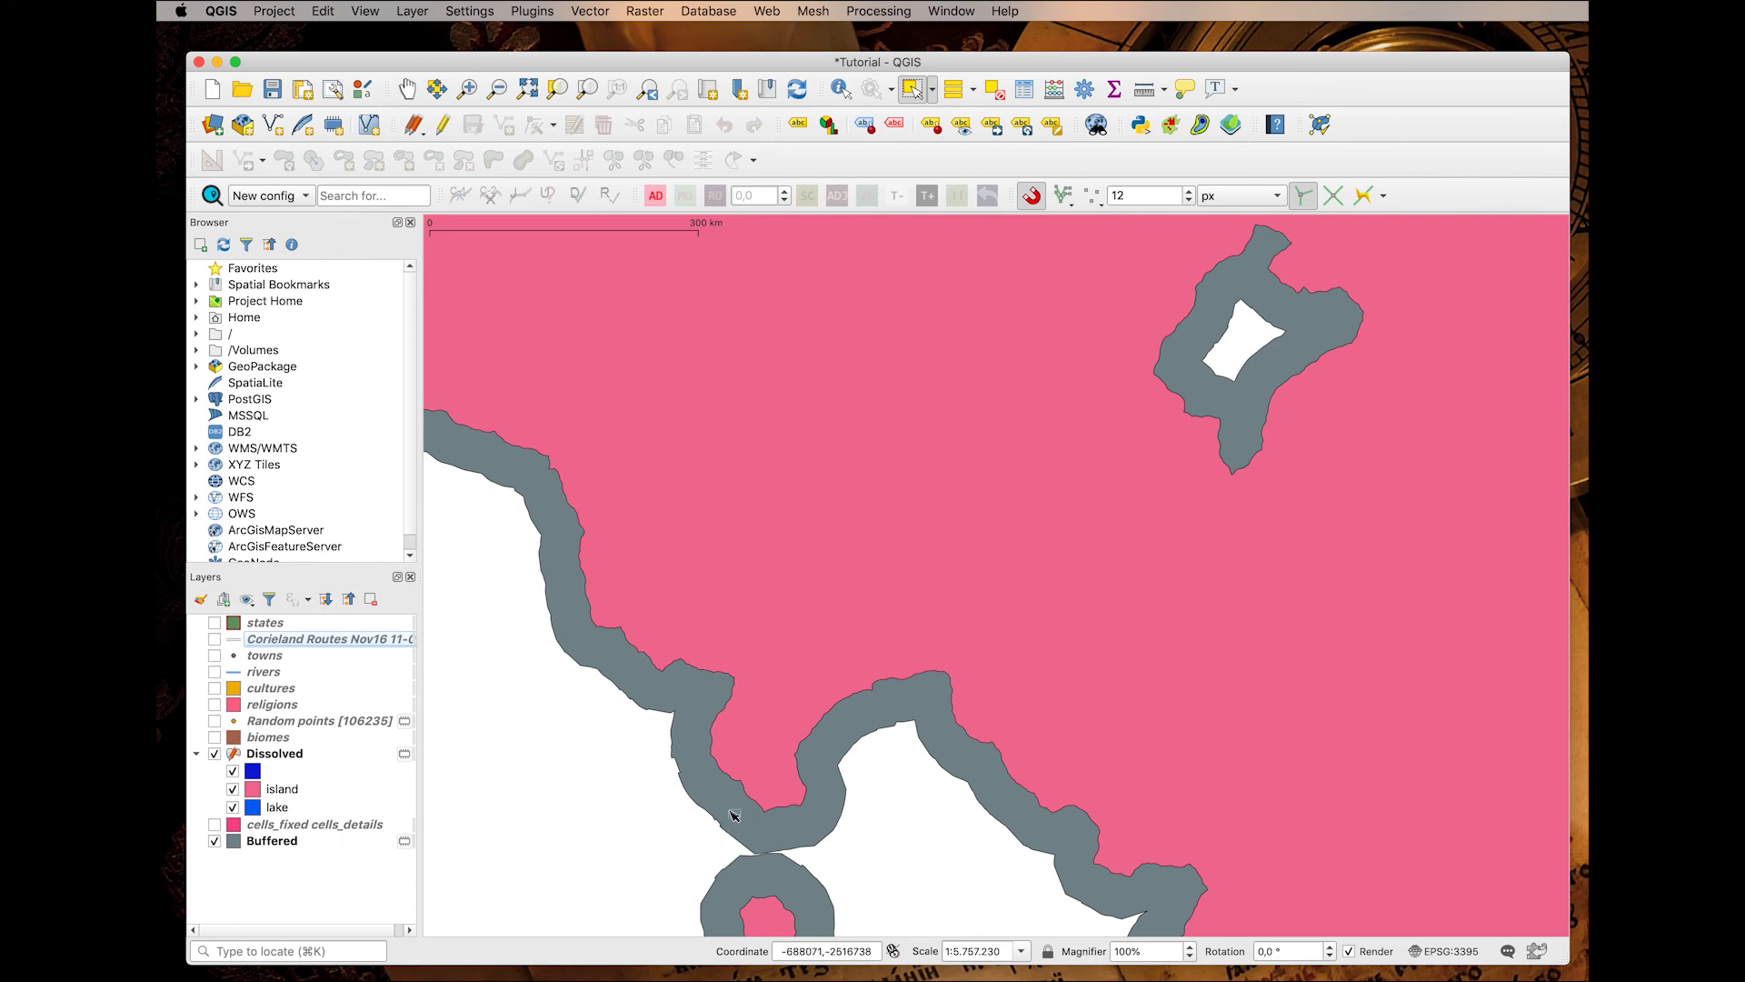
pyautogui.scroll(3, 654, 738)
pyautogui.moveTo(833, 691); pyautogui.dragTo(944, 587)
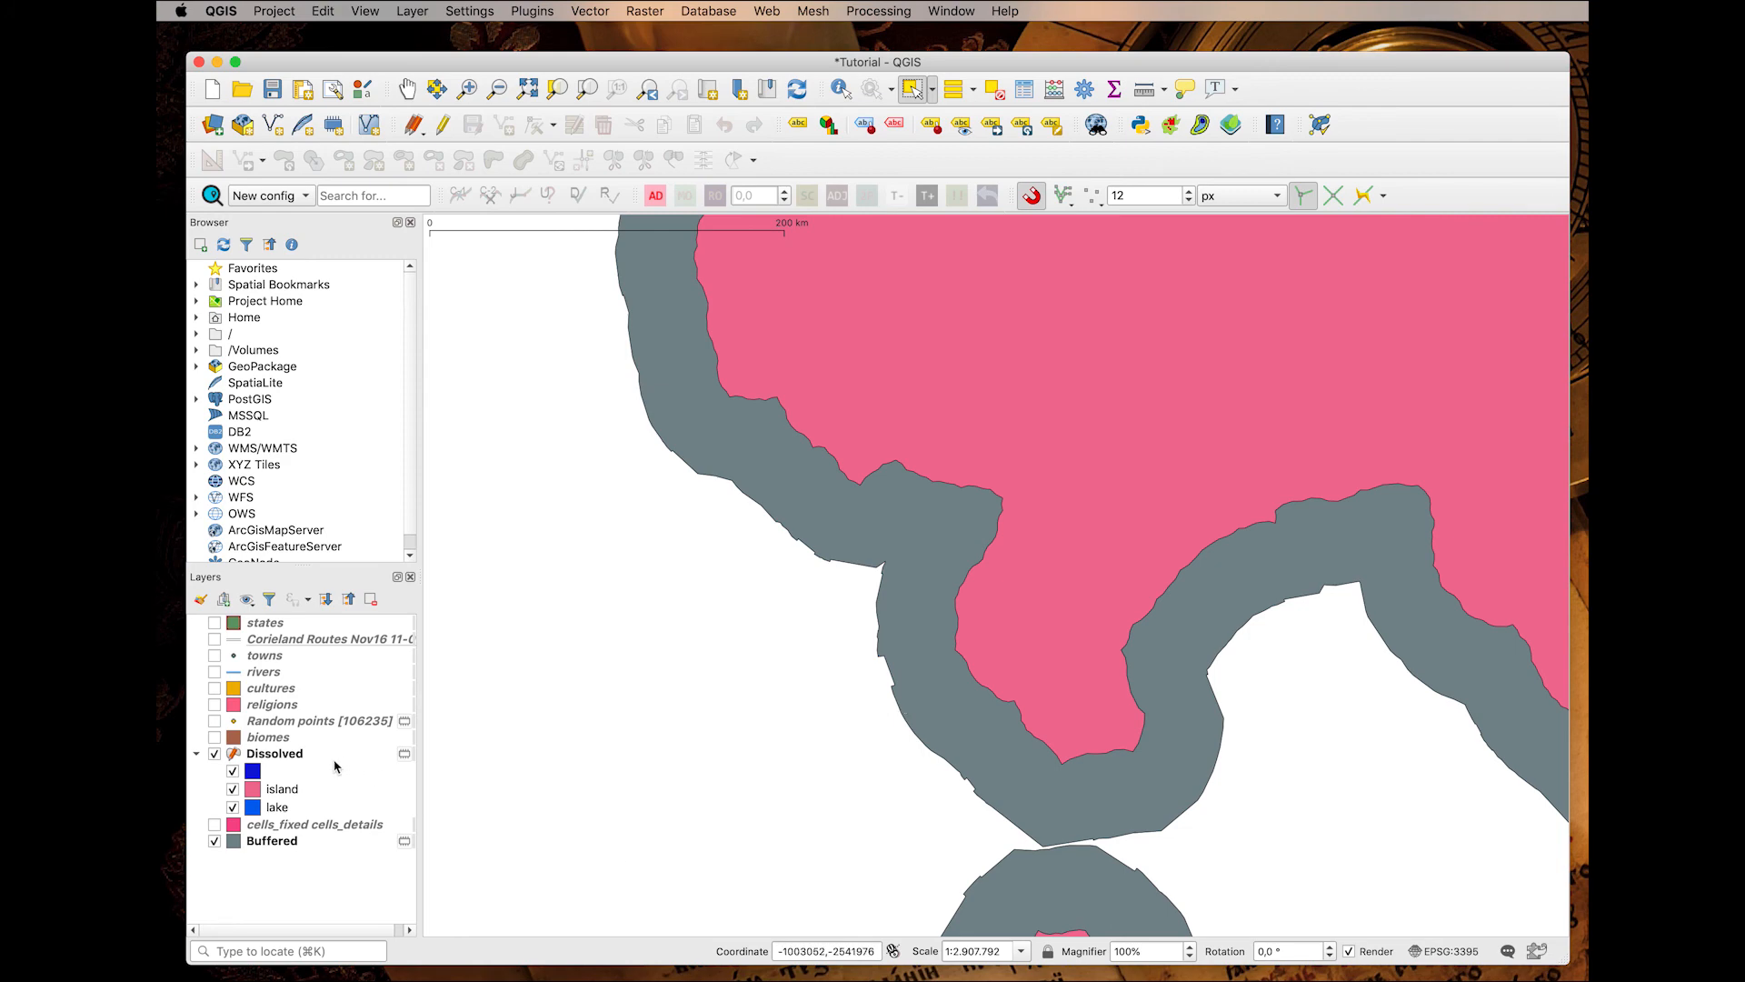
pyautogui.click(304, 846)
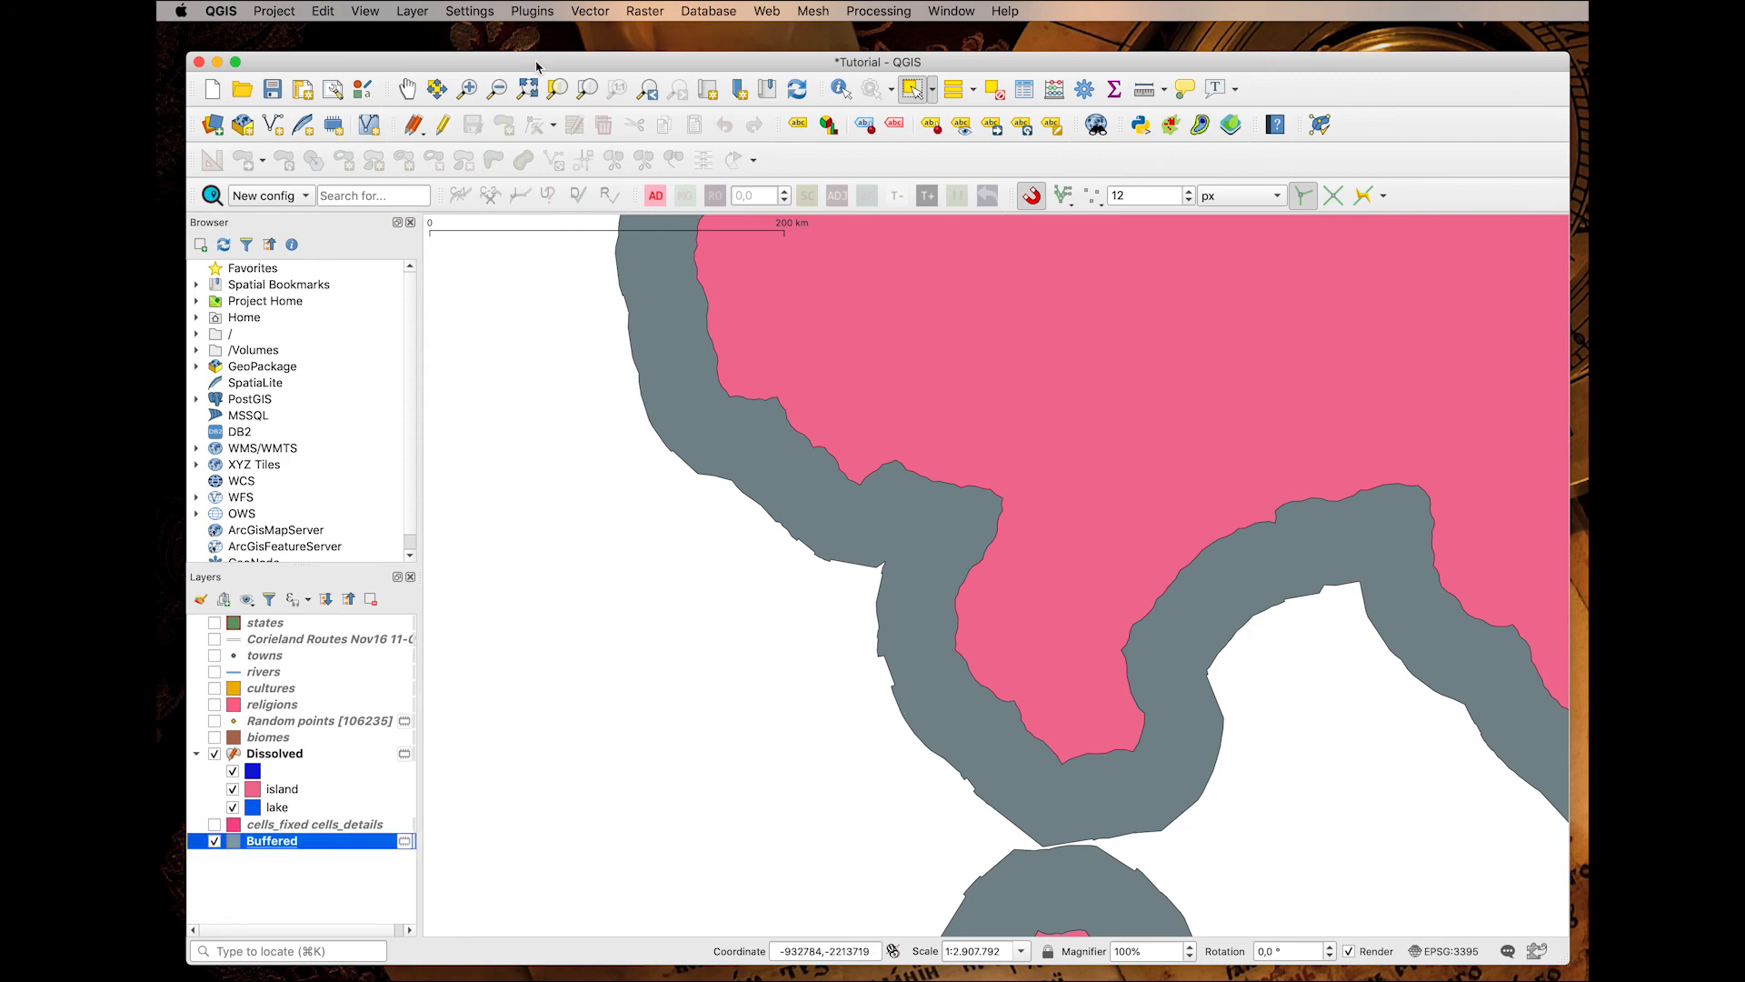
pyautogui.click(590, 11)
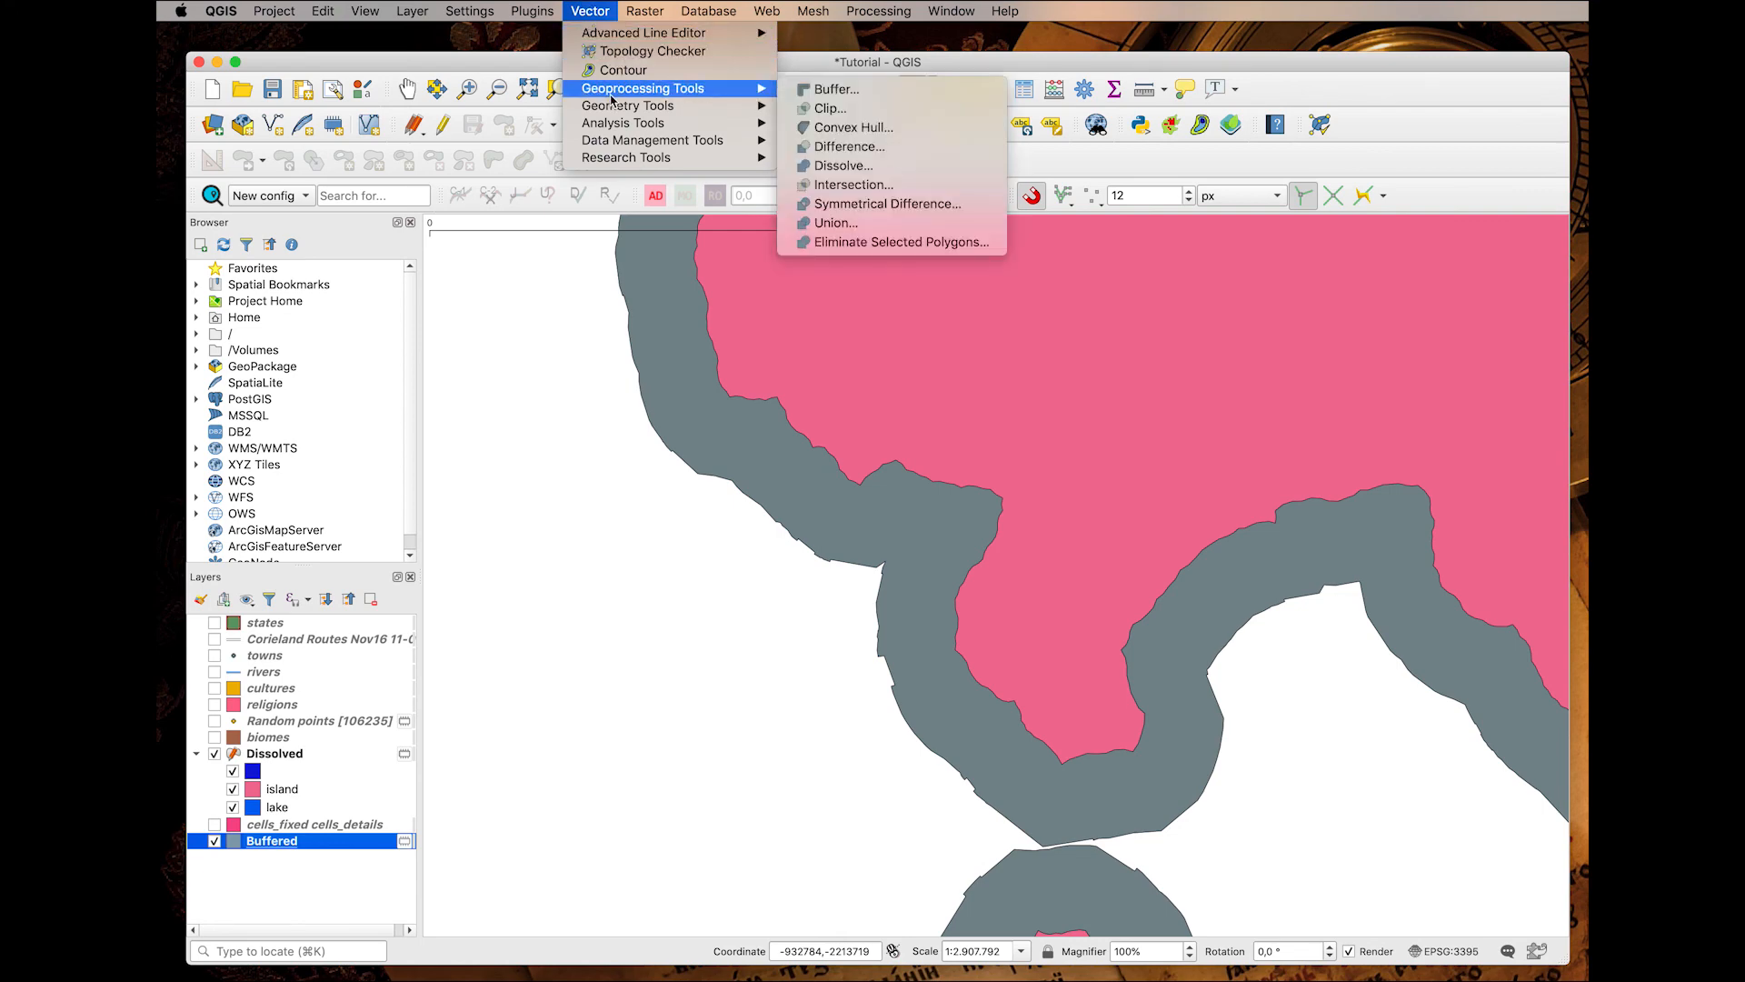
pyautogui.moveTo(612, 108)
pyautogui.click(842, 202)
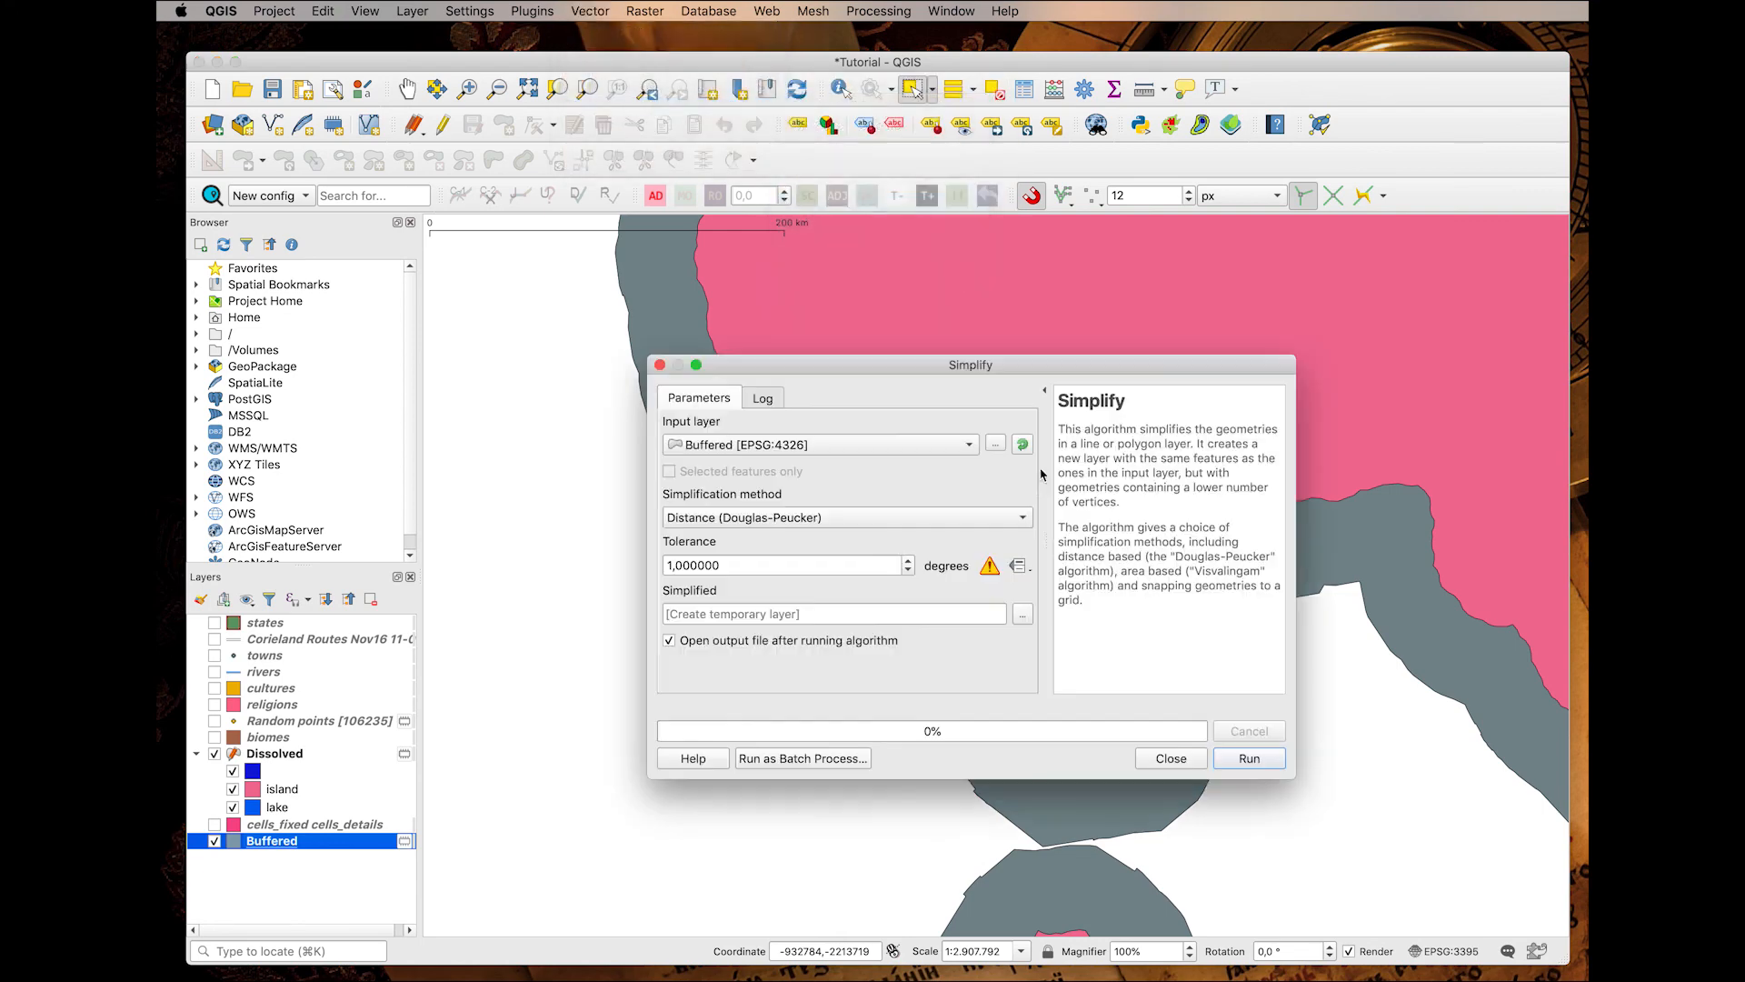
pyautogui.click(745, 564)
pyautogui.press('super+a')
pyautogui.write('ß')
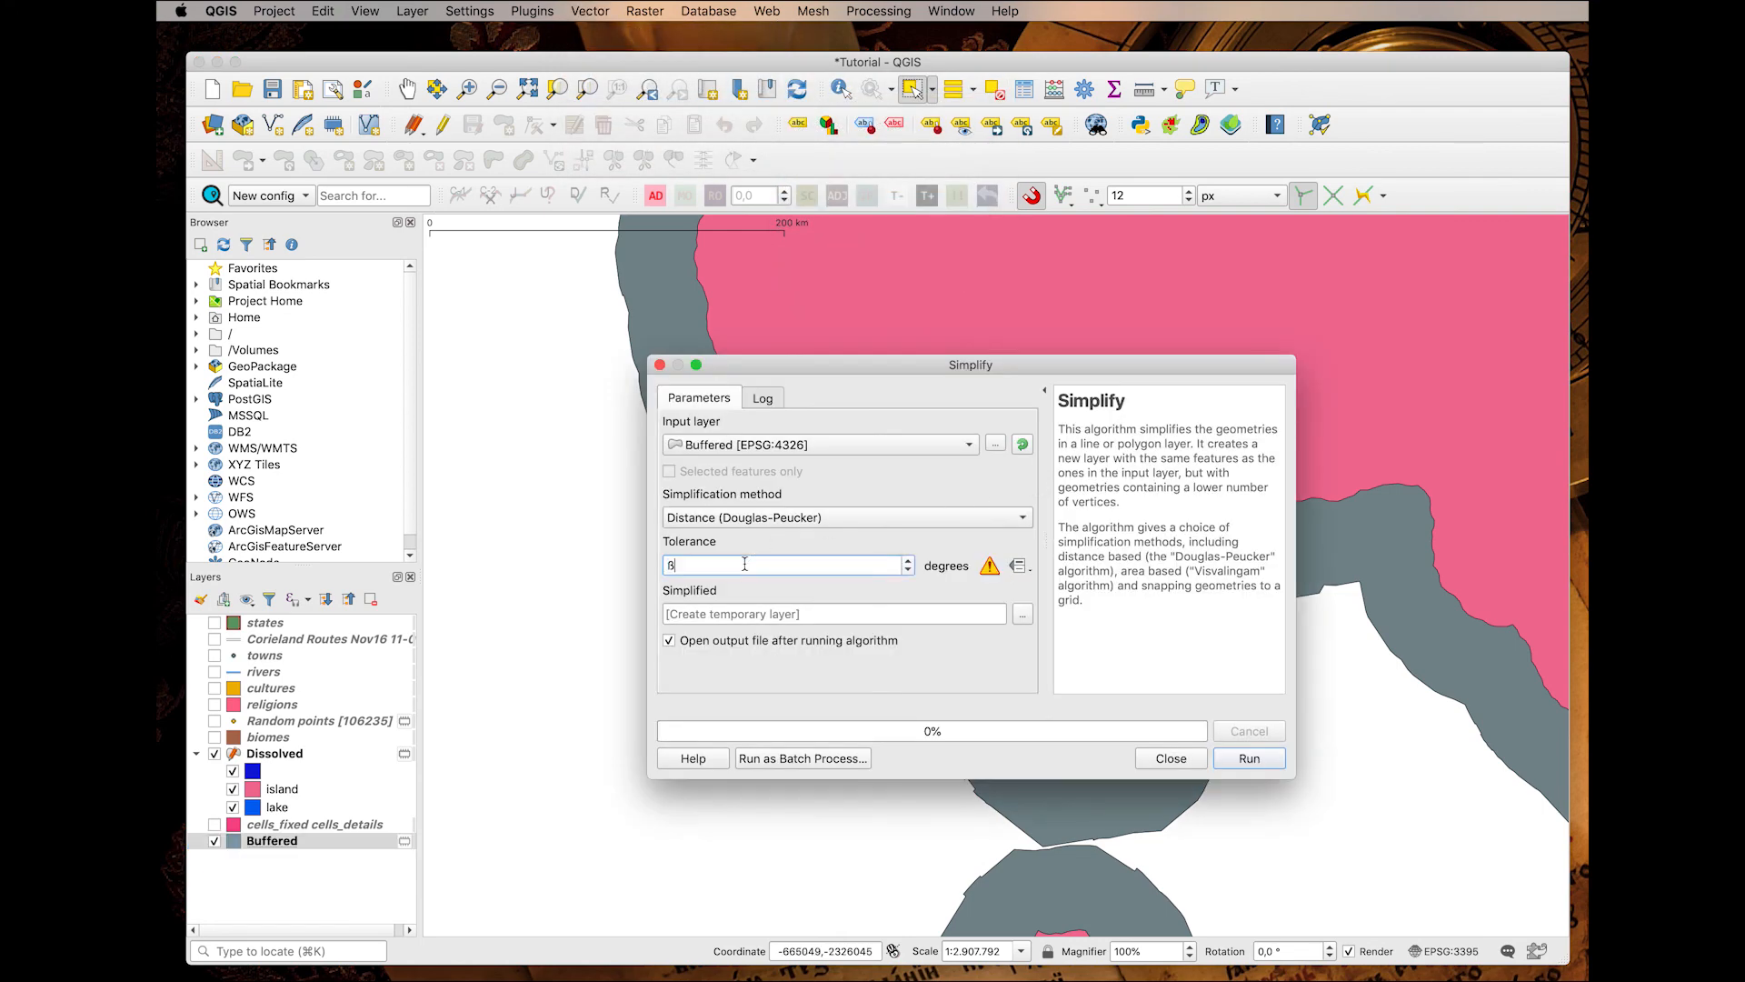
pyautogui.write(',2')
pyautogui.press('Tab')
pyautogui.click(1237, 768)
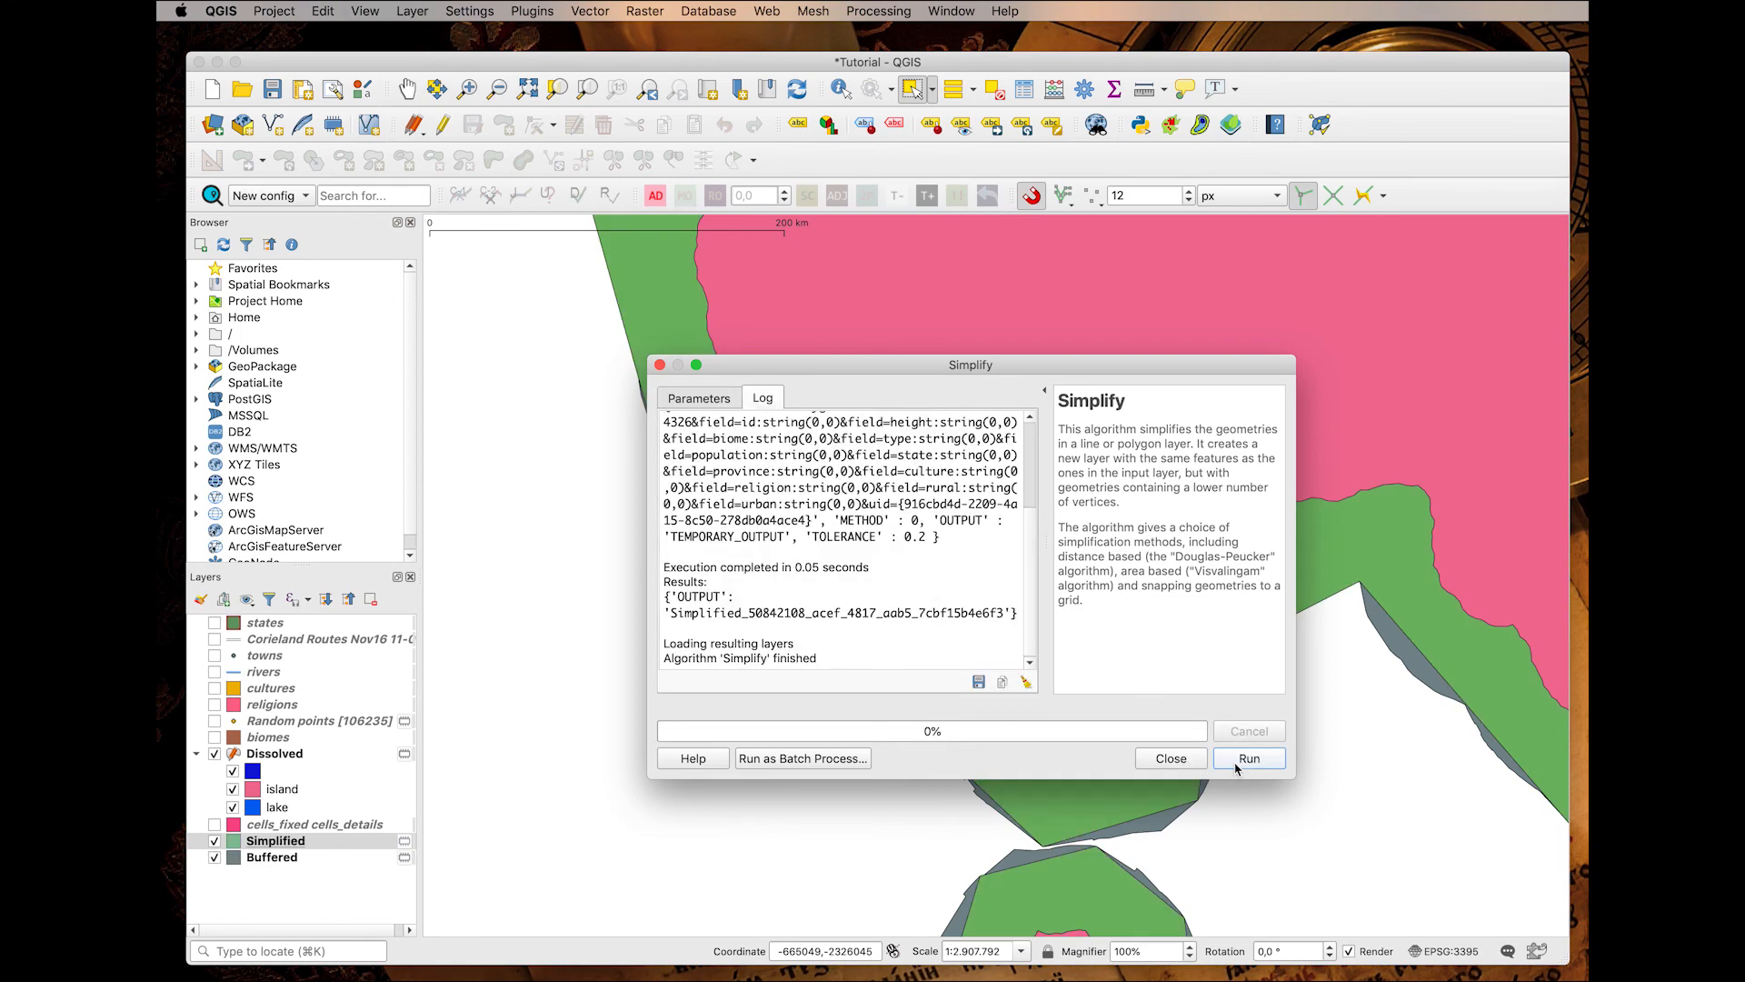
pyautogui.click(1172, 759)
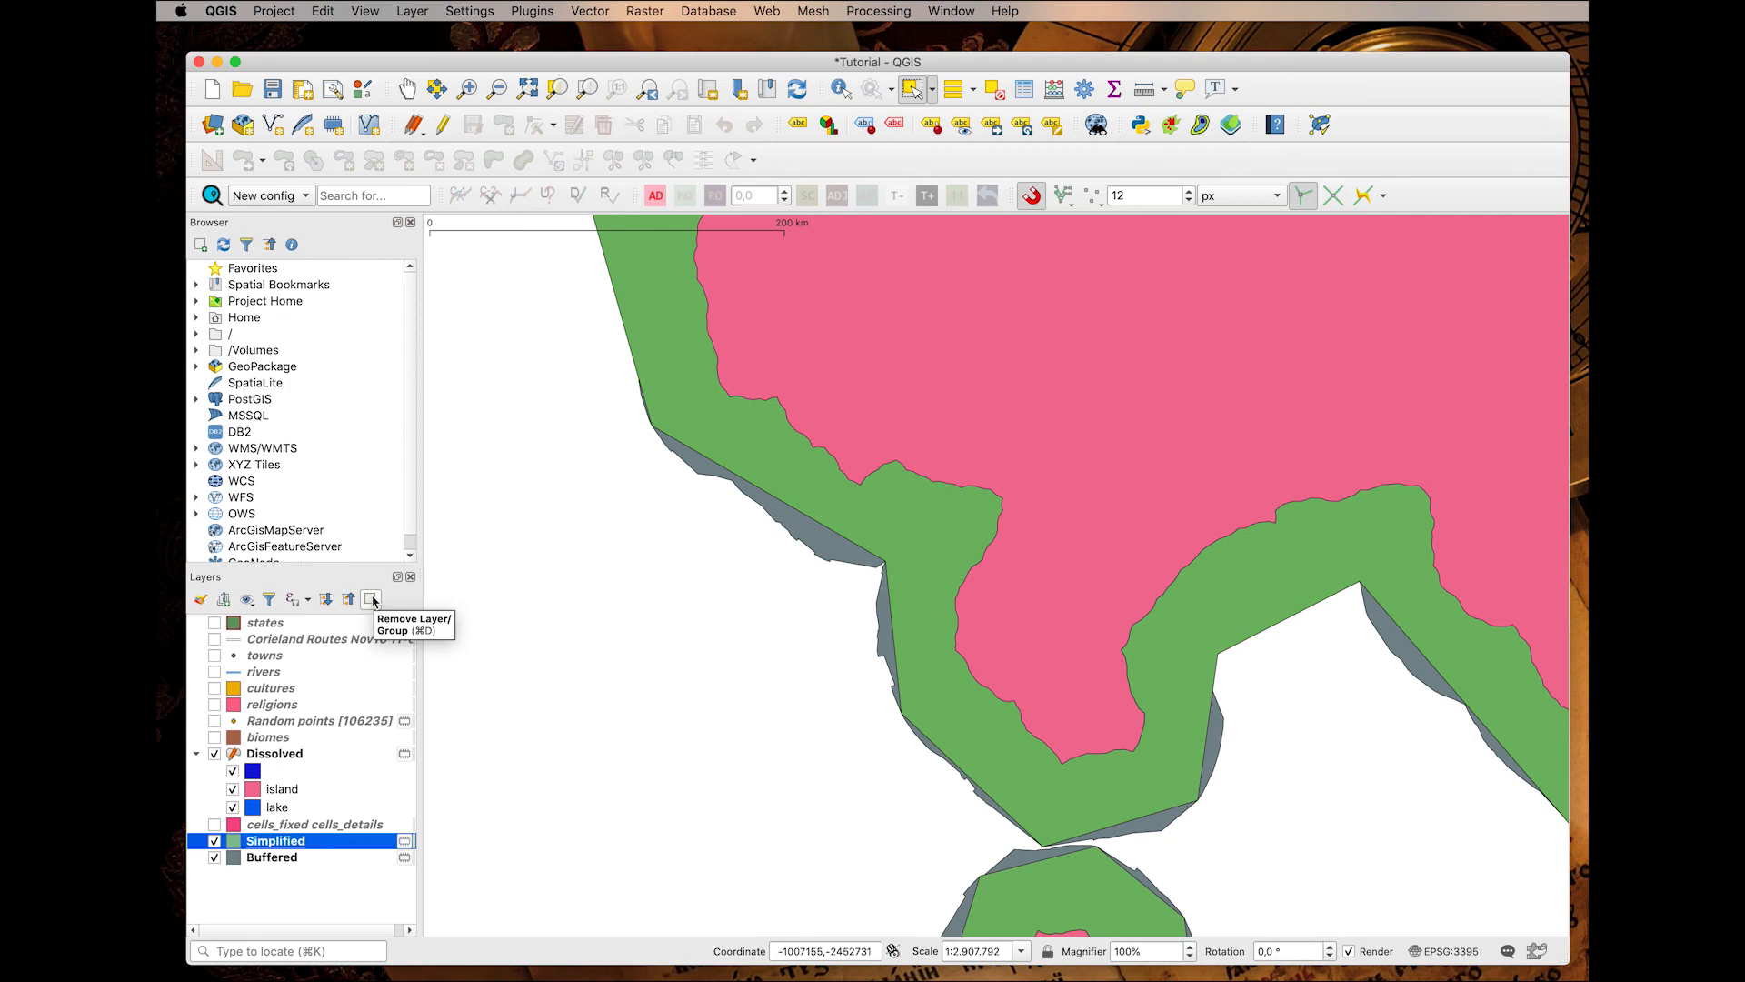
# Find the Smooth algorithm in the Processing Toolbox and smooth the Simplified layer with 2 iterations into a temporary layer.
pyautogui.click(902, 11)
pyautogui.click(900, 32)
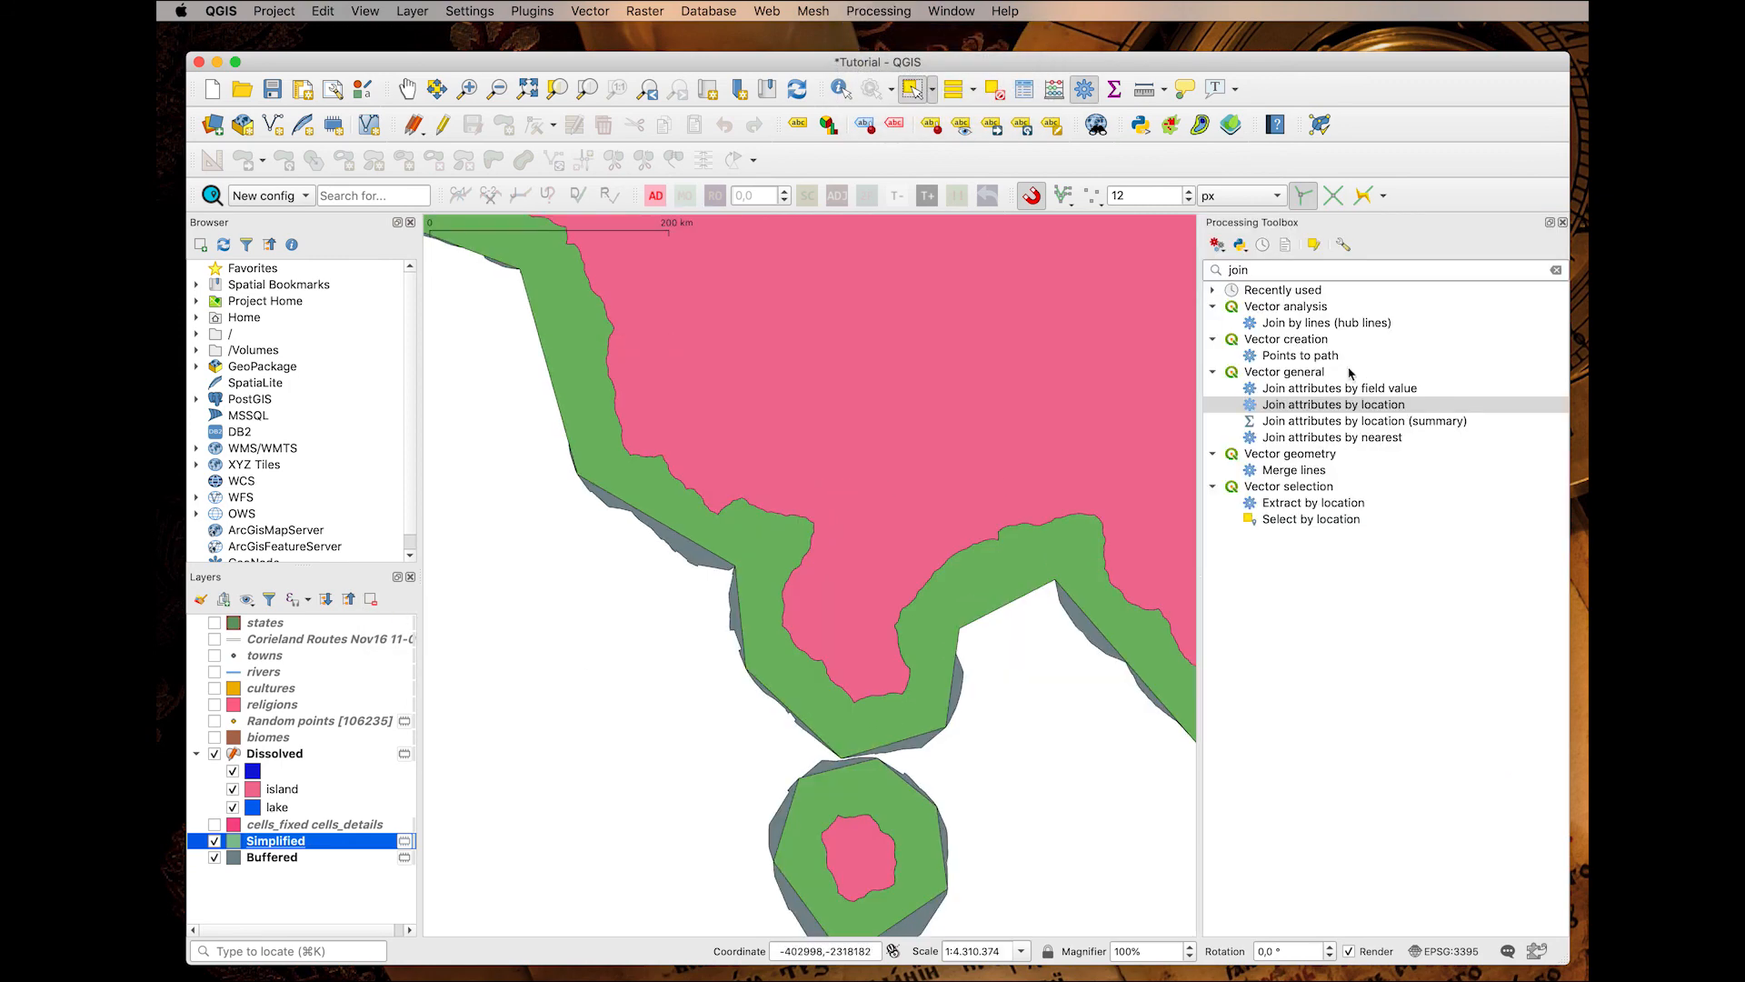
pyautogui.doubleClick(1316, 272)
pyautogui.write('smoo')
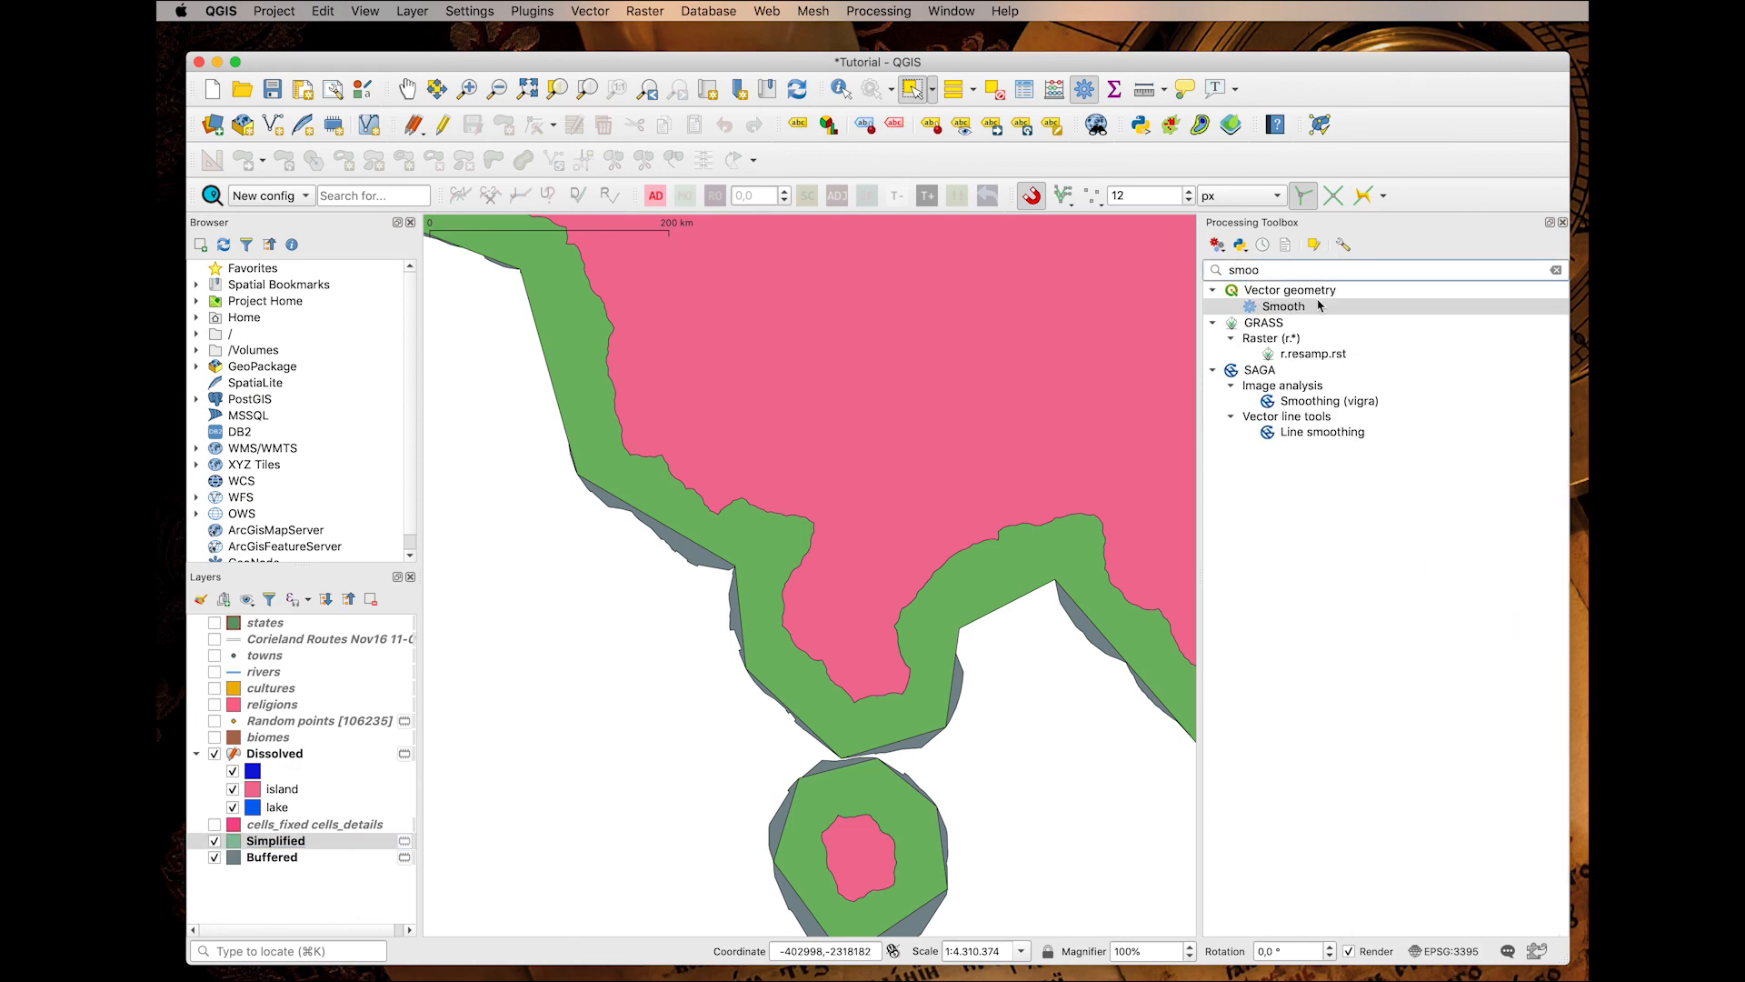
pyautogui.doubleClick(1319, 306)
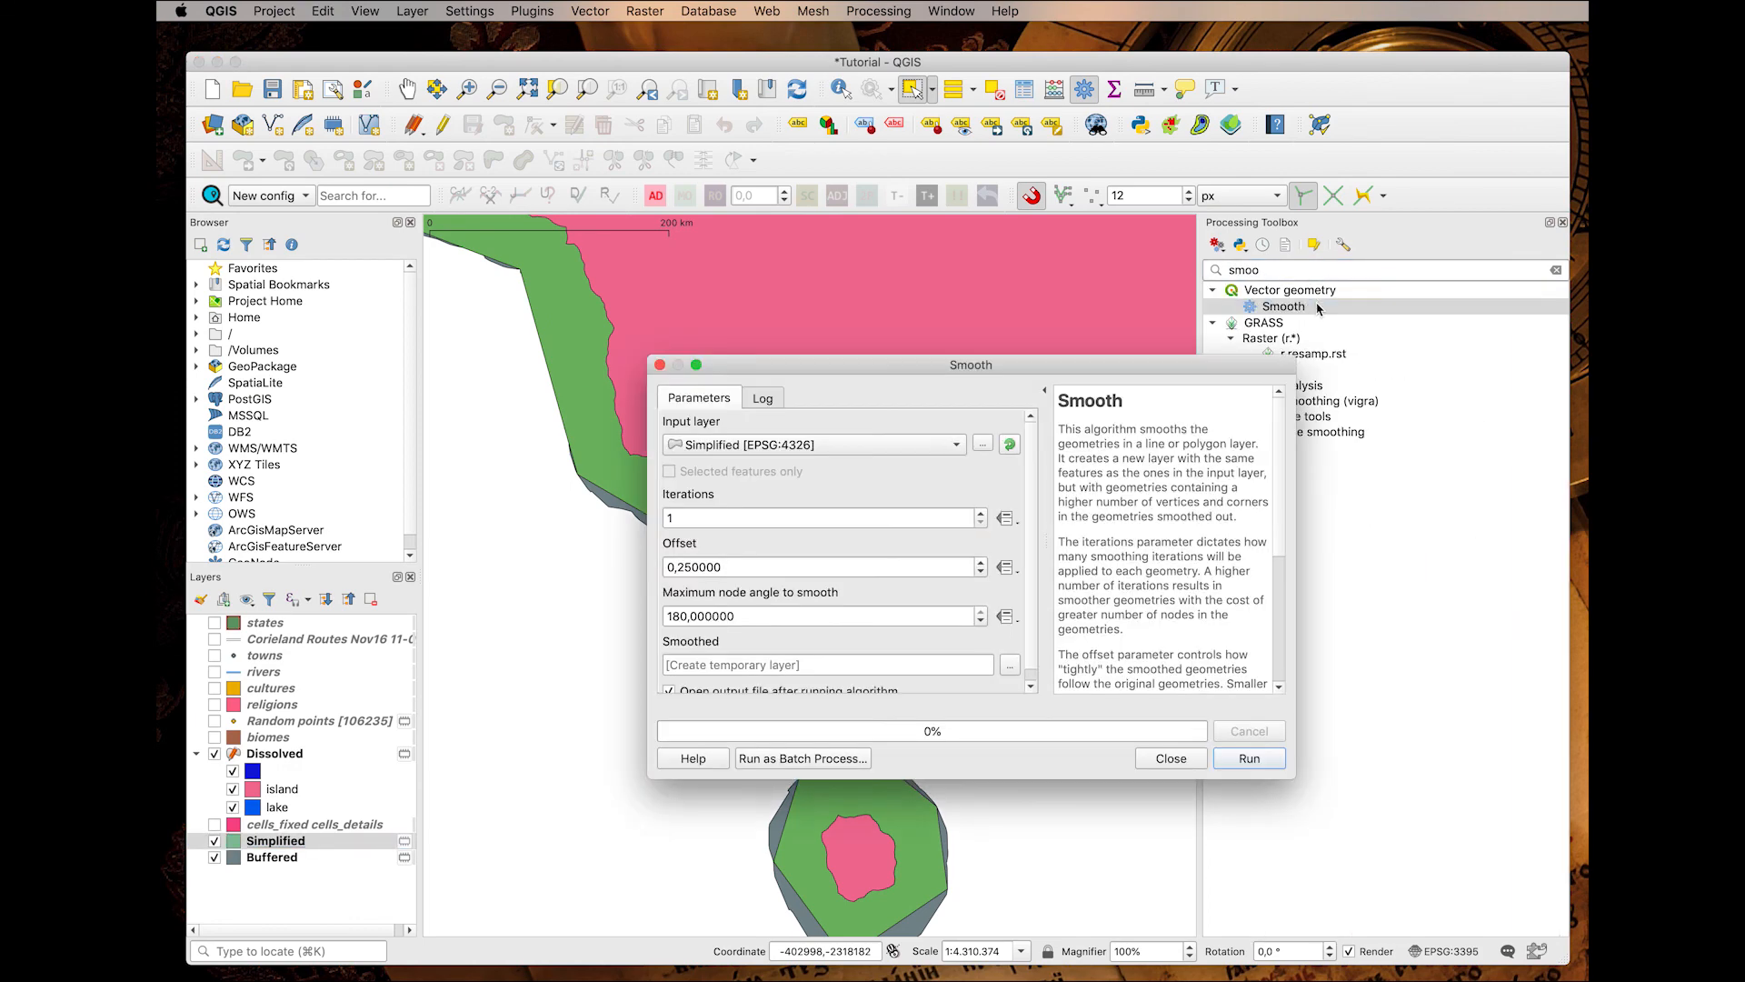
pyautogui.click(722, 518)
pyautogui.doubleClick(722, 518)
pyautogui.click(1253, 760)
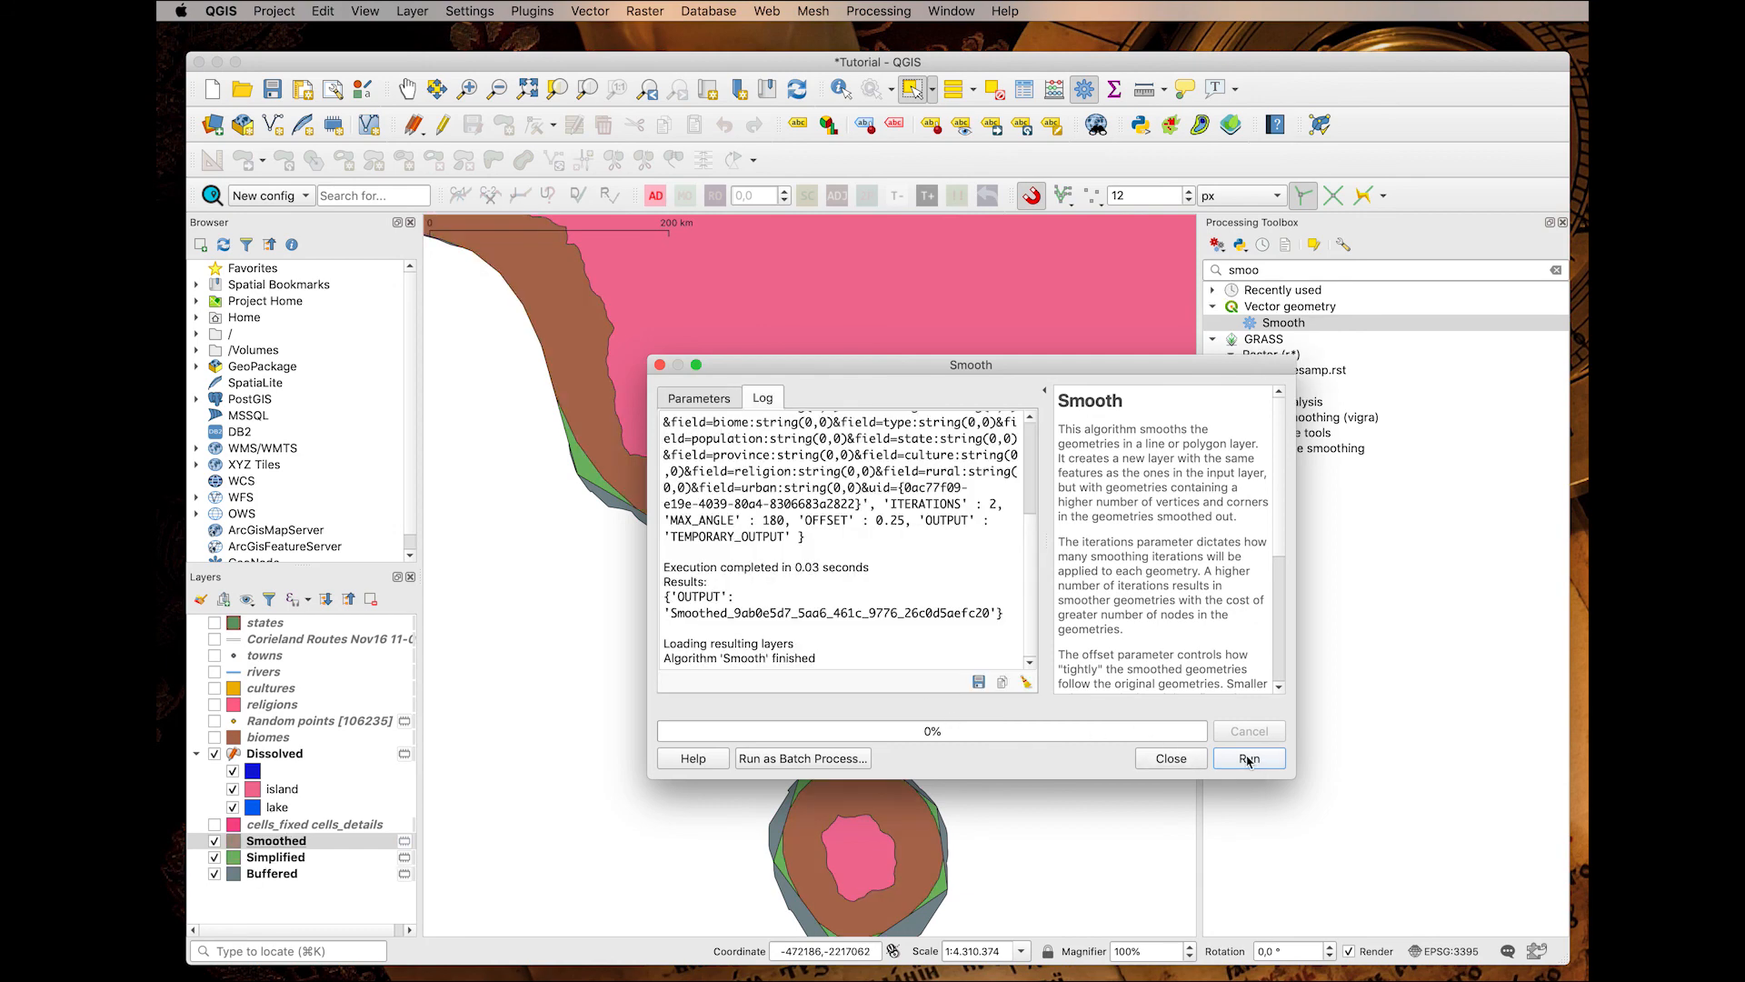
pyautogui.click(1173, 759)
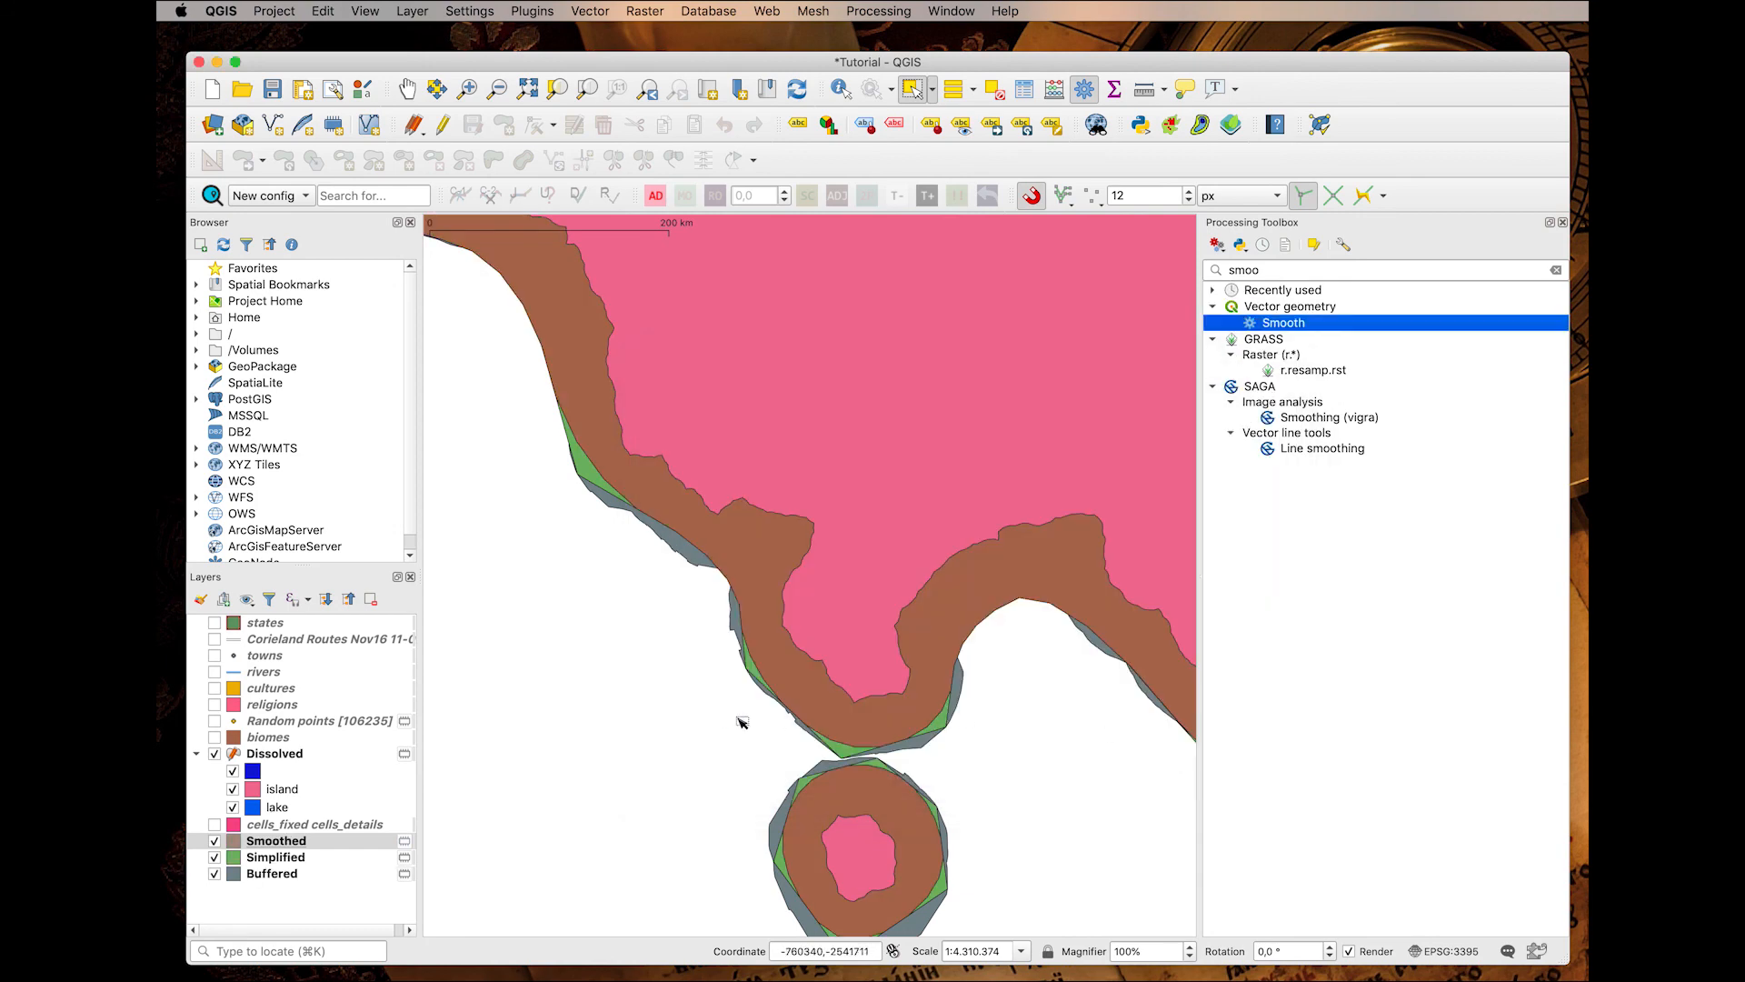
# Hide the Simplified and Buffered layers and inspect the Smoothed layer's outline around the southern coast.
pyautogui.click(216, 858)
pyautogui.click(216, 873)
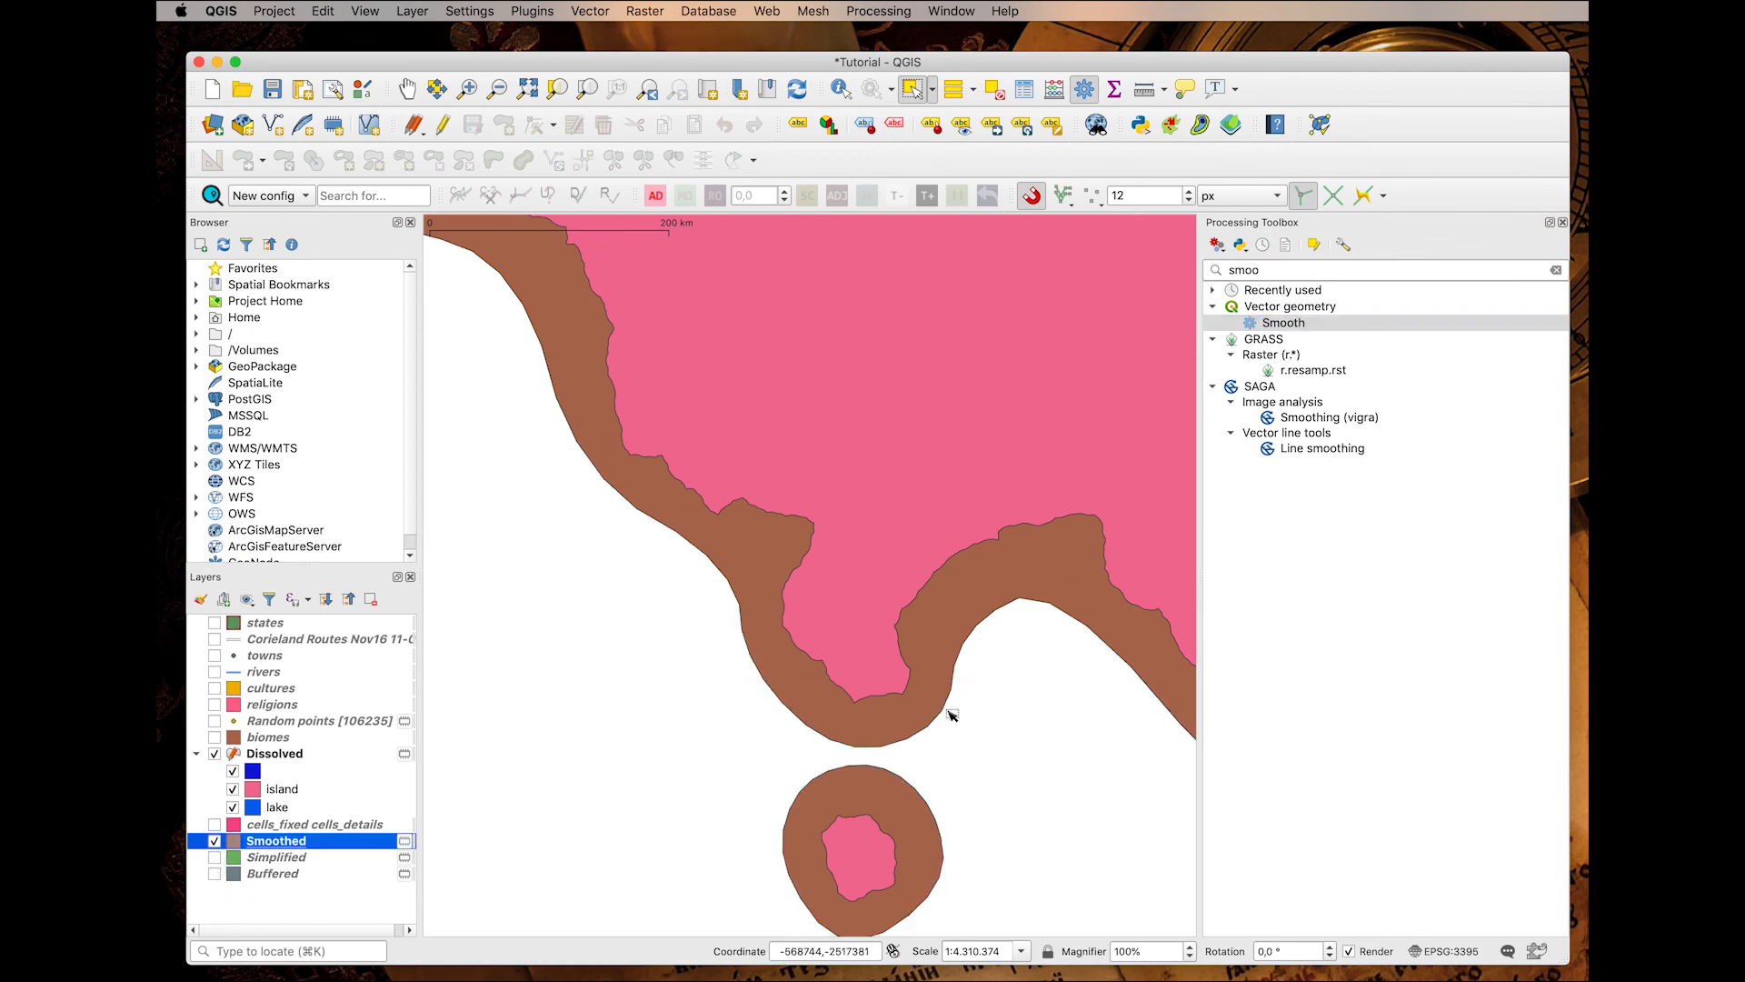
pyautogui.rightClick(282, 847)
pyautogui.click(304, 899)
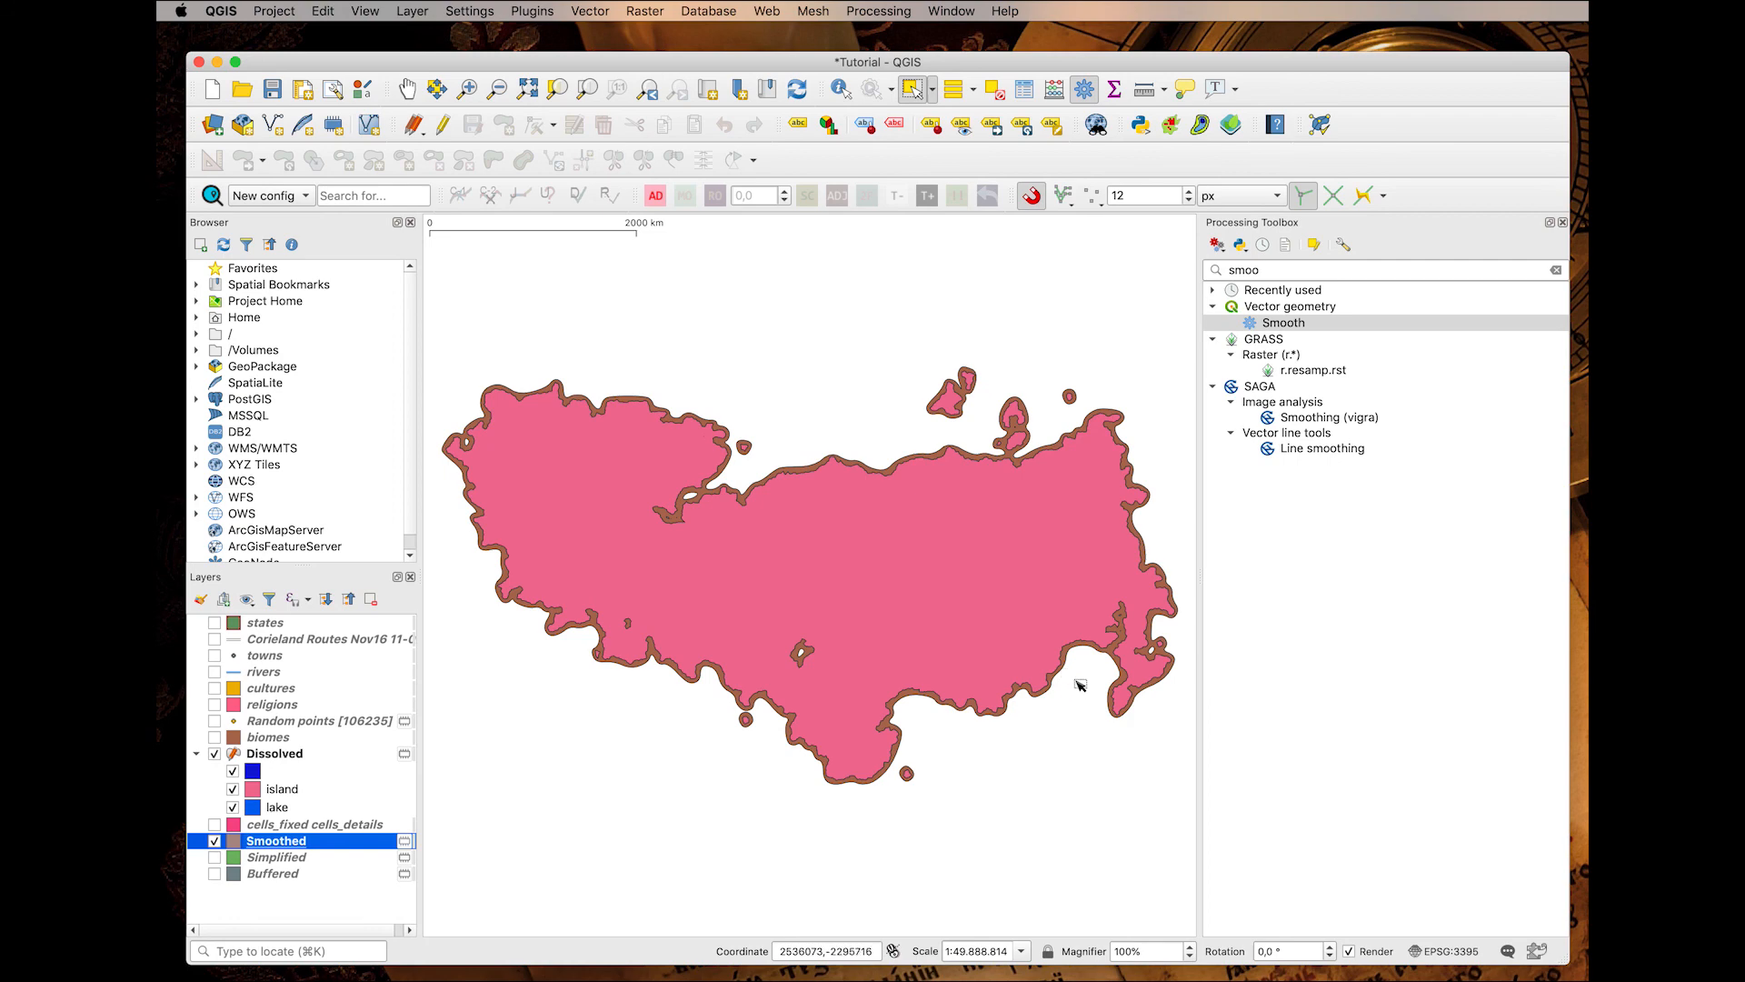
pyautogui.scroll(5, 1080, 684)
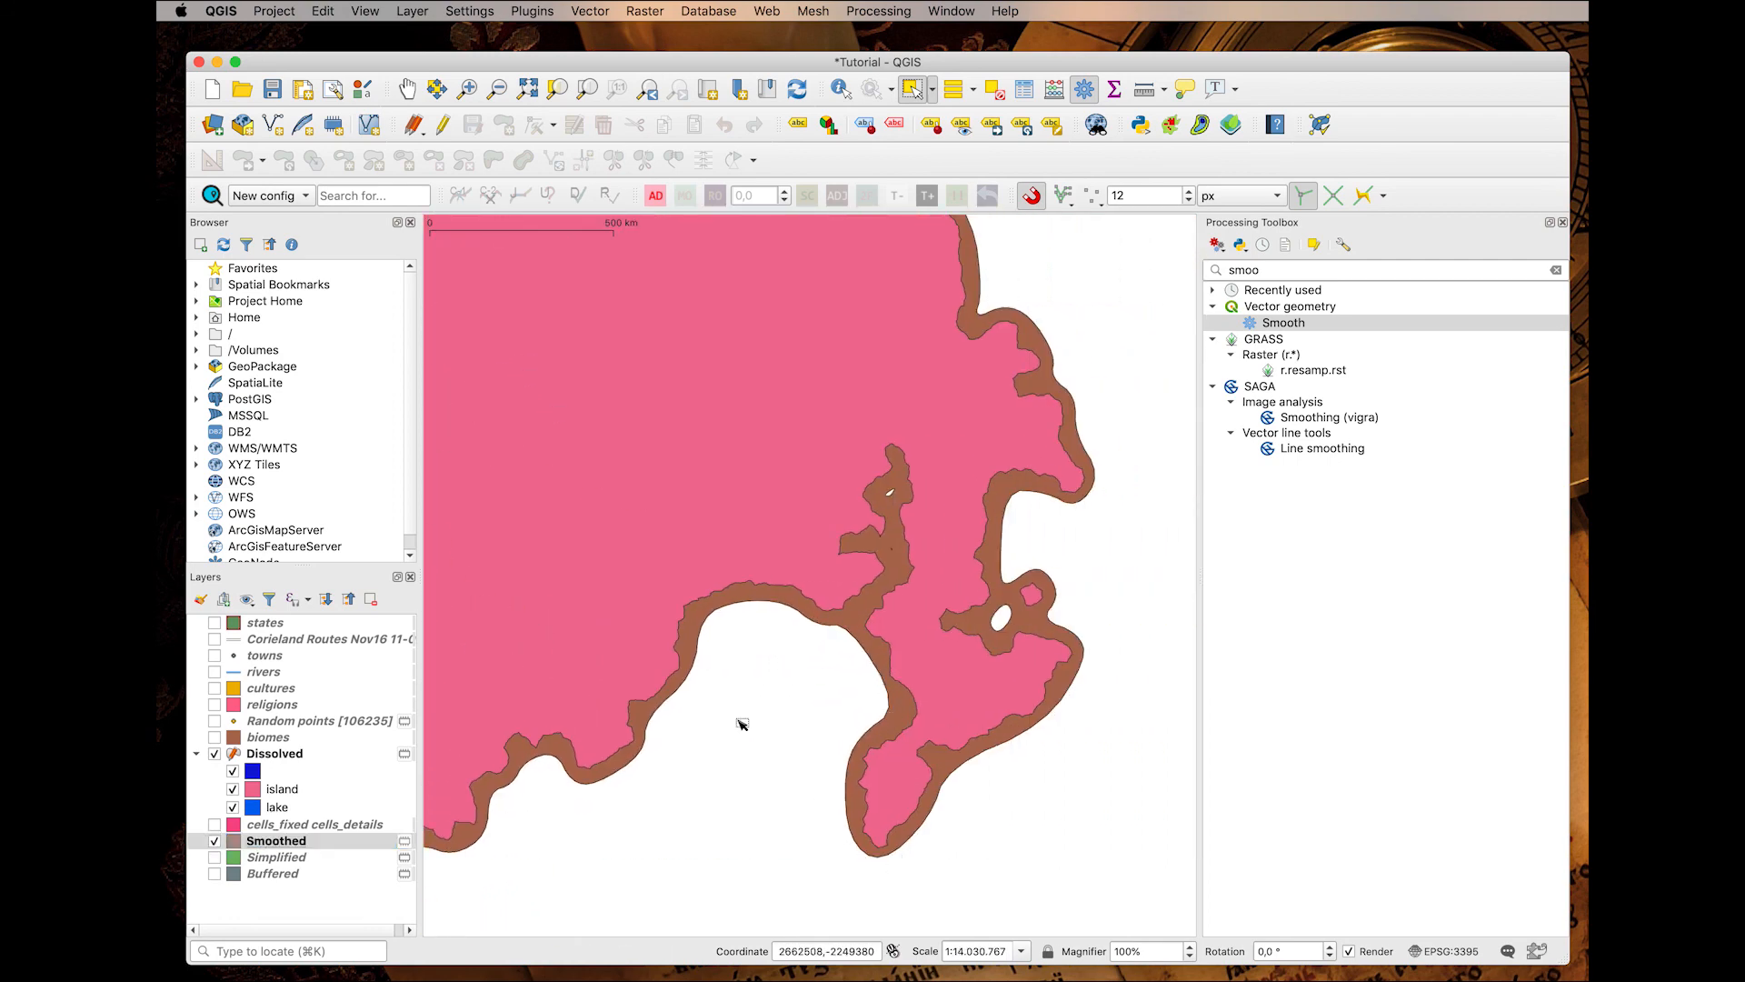
pyautogui.moveTo(676, 728); pyautogui.dragTo(1076, 627)
pyautogui.moveTo(599, 672); pyautogui.dragTo(1135, 501)
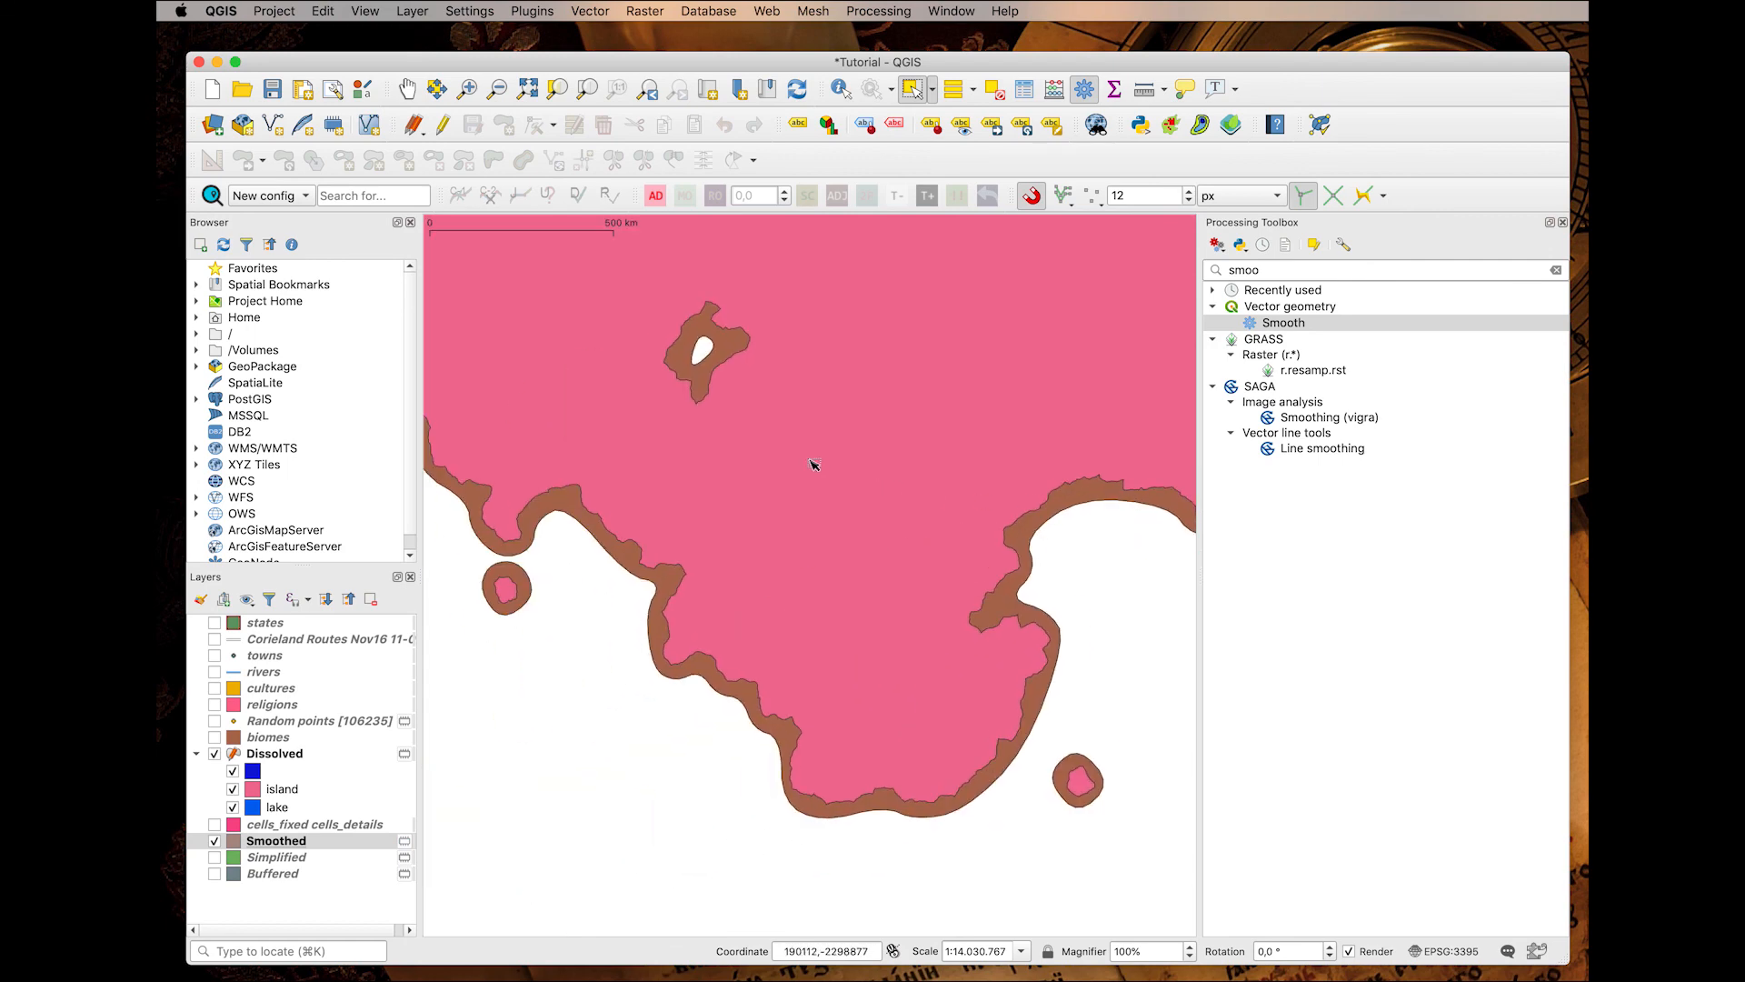
pyautogui.moveTo(773, 467); pyautogui.dragTo(1113, 587)
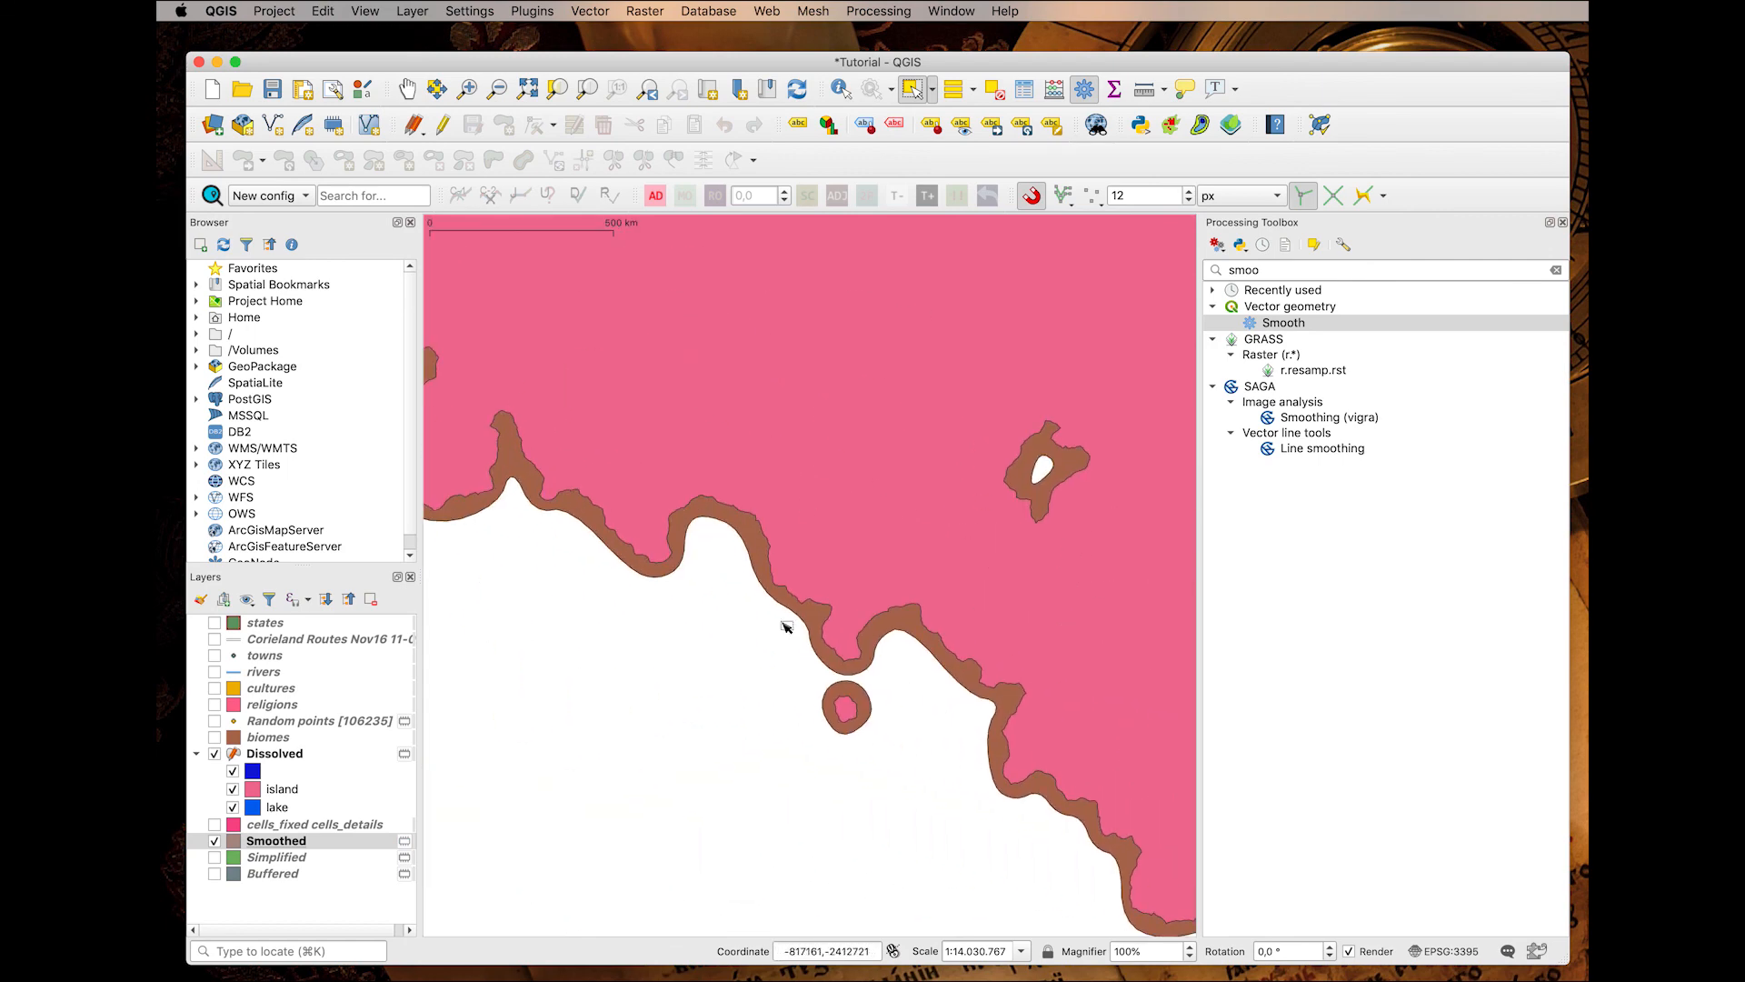